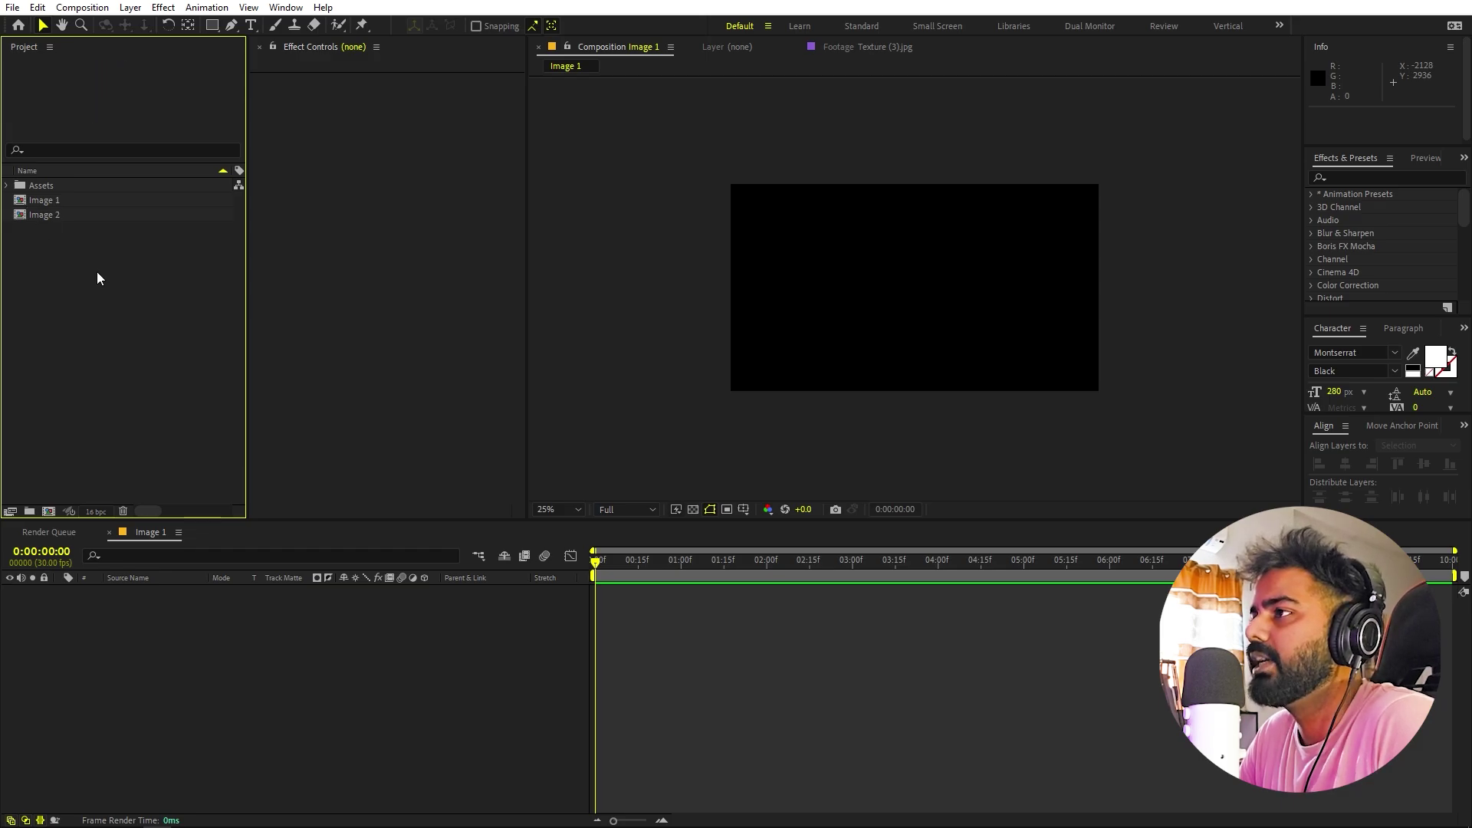
- Create a 1920x1080, 30 fps, 10-second composition named 'Main'
click(82, 8)
click(94, 23)
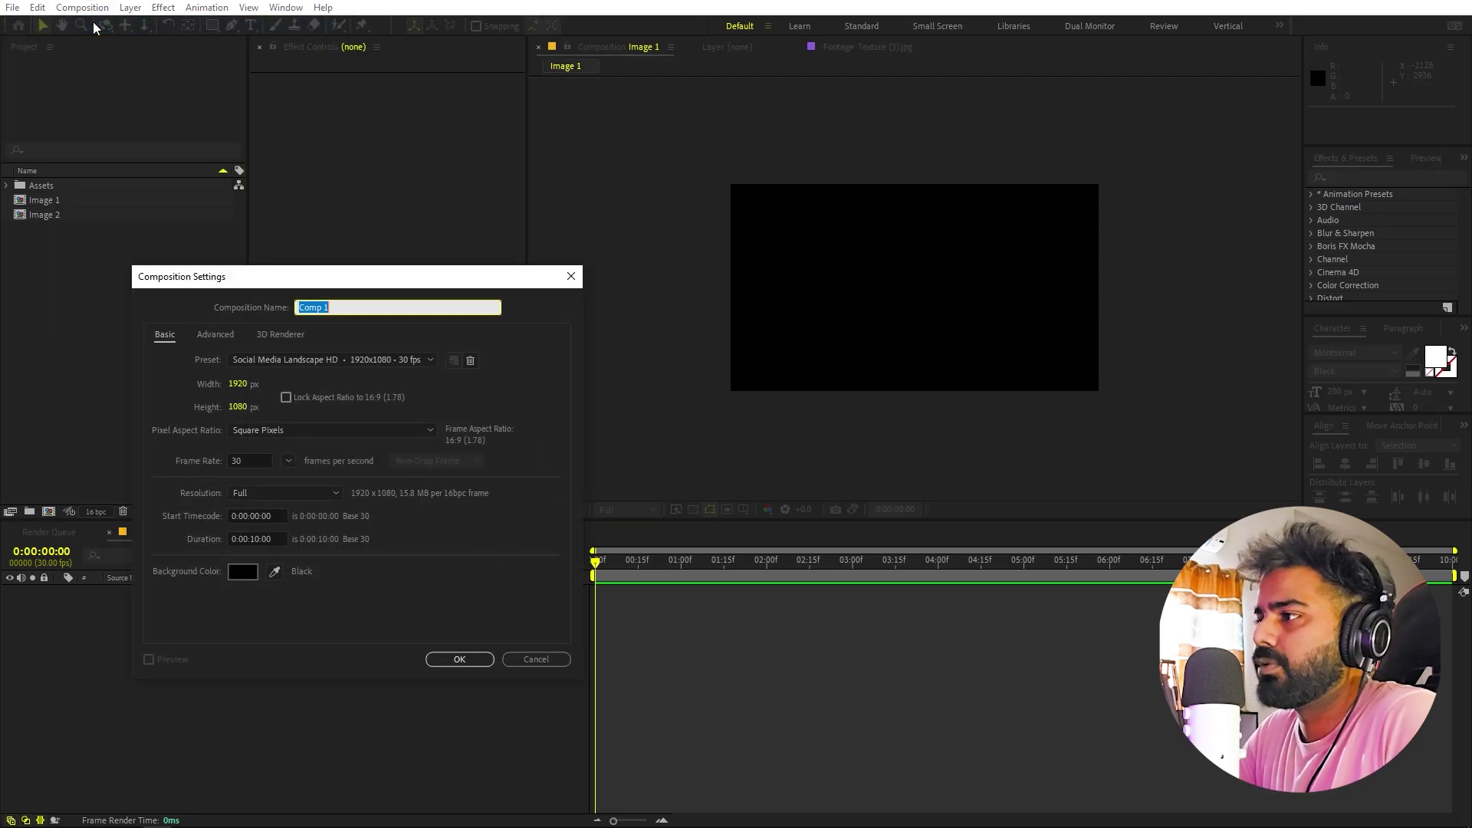
text(Main)
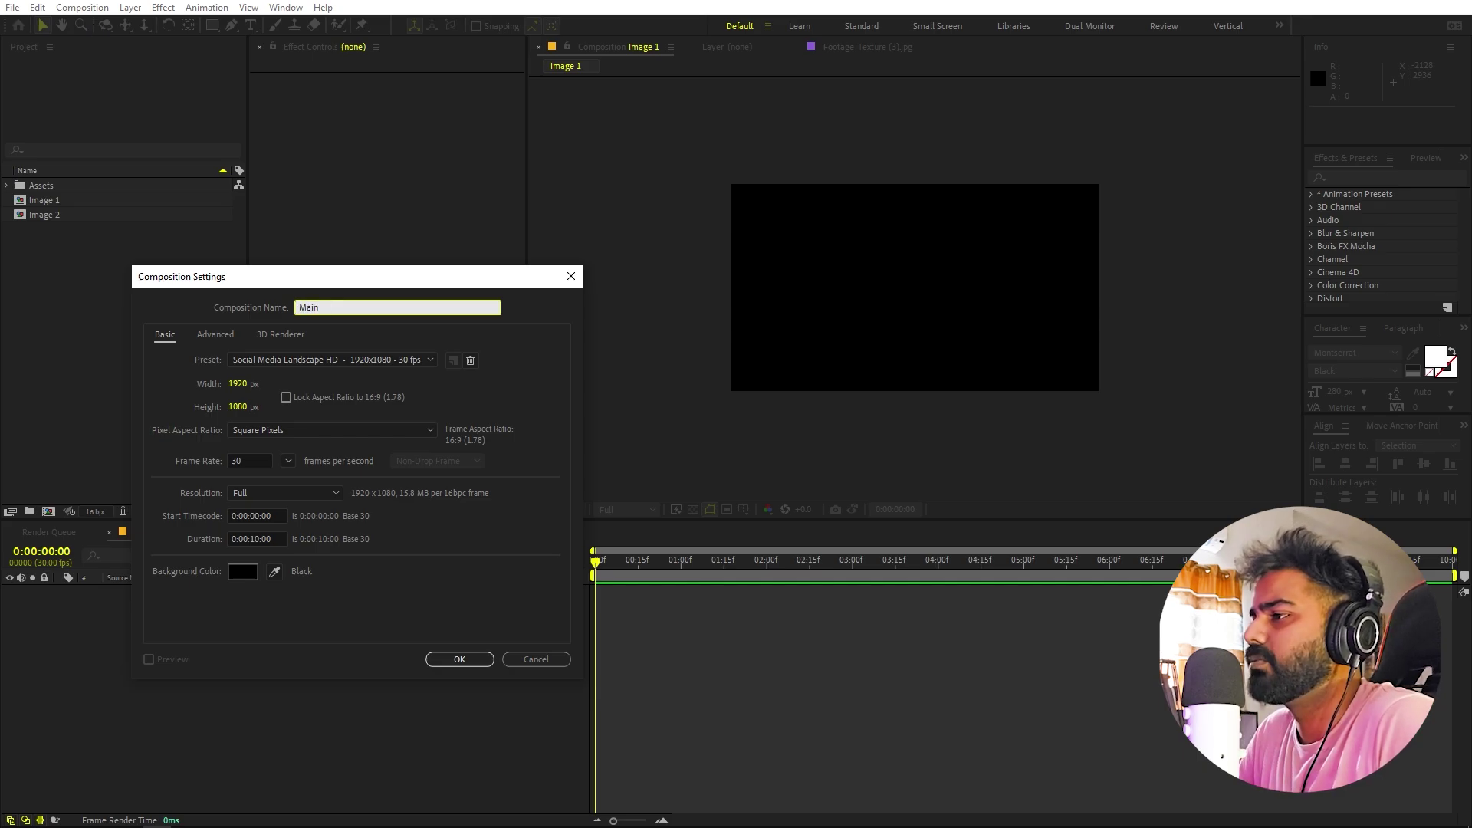
click(459, 659)
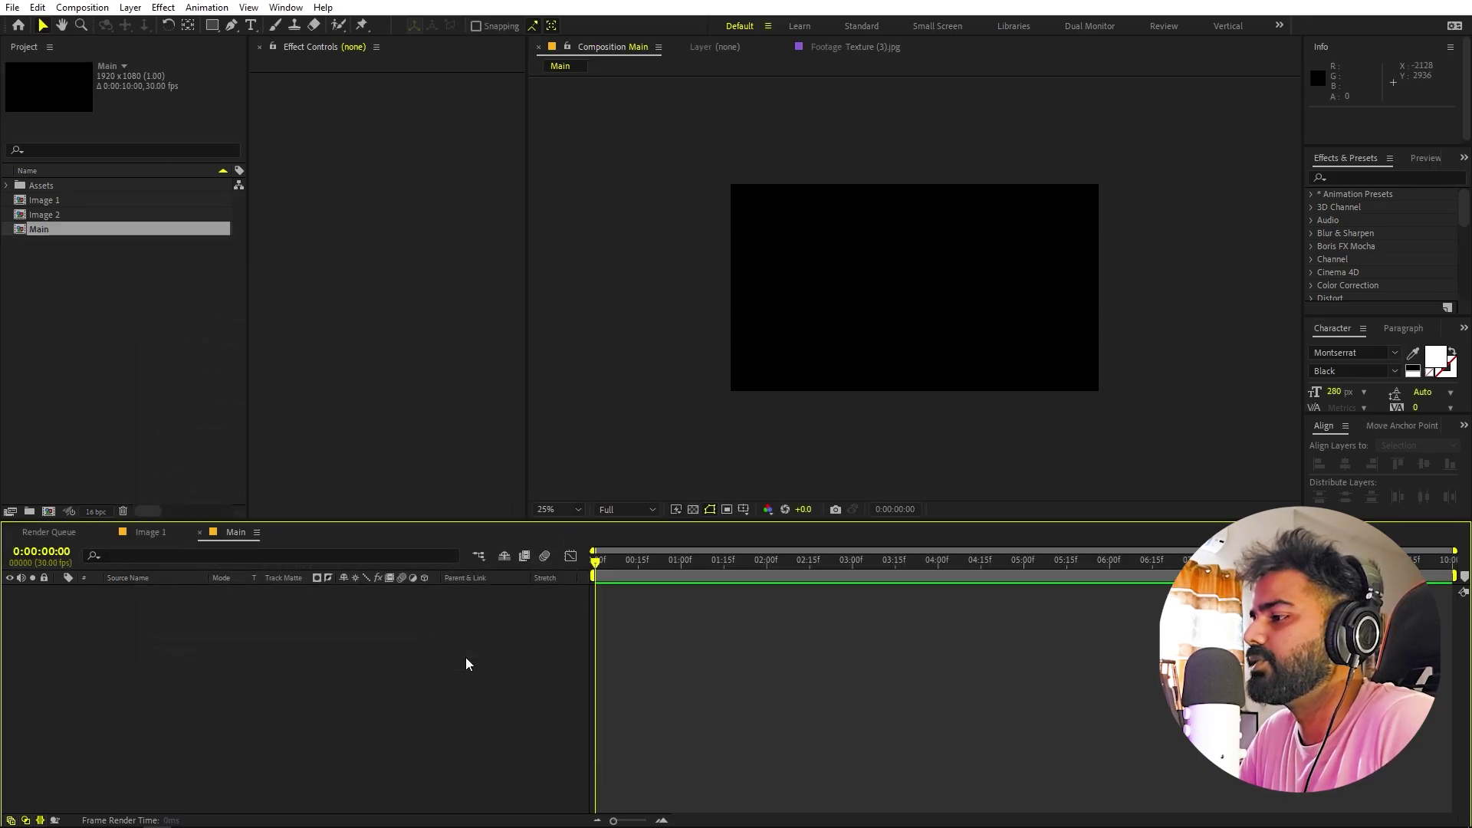
- Place Image 1.png in the Image 1 composition, scaled to 23.6%
click(20, 355)
double_click(39, 203)
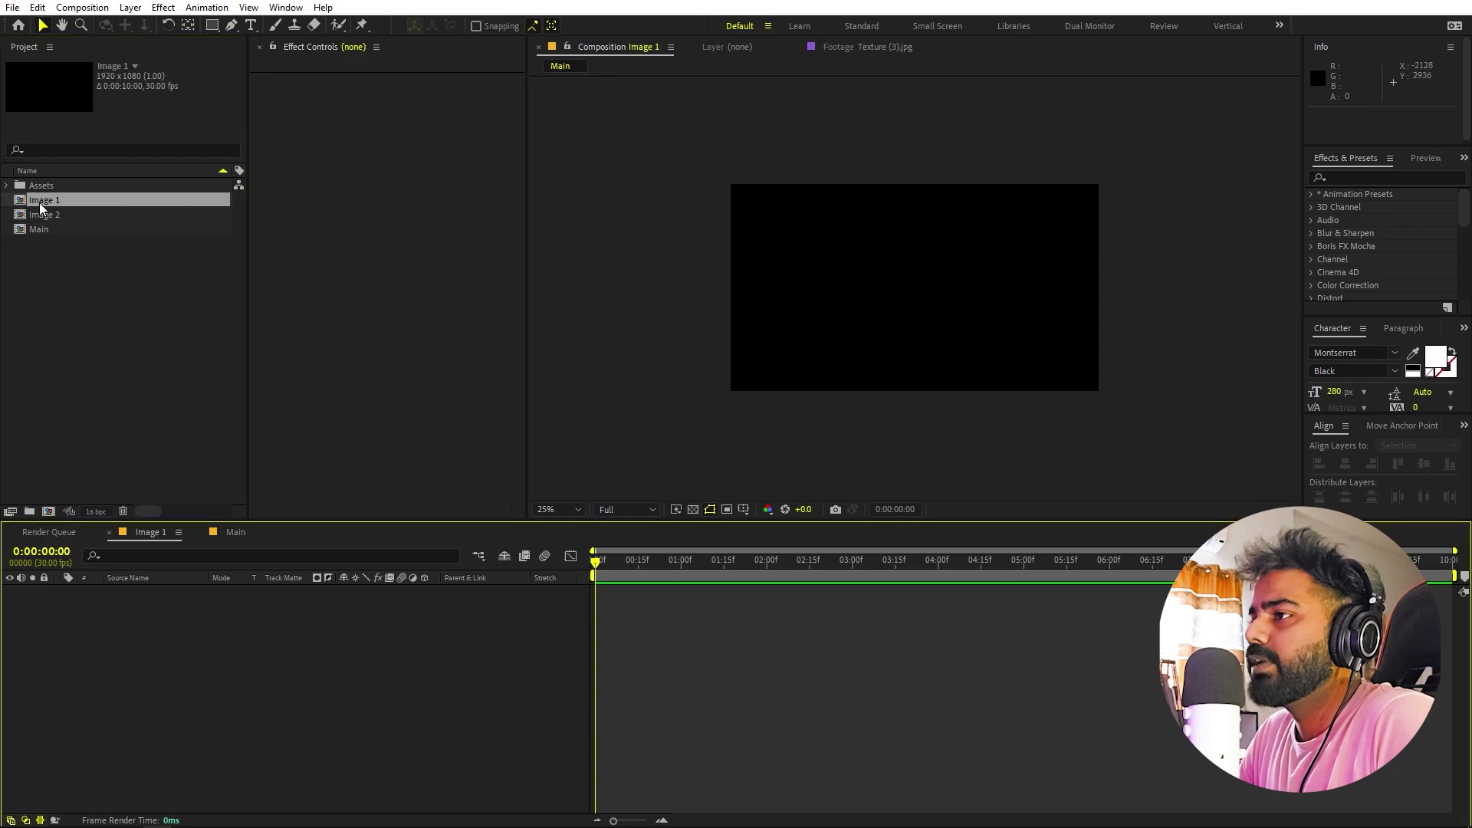
click(8, 186)
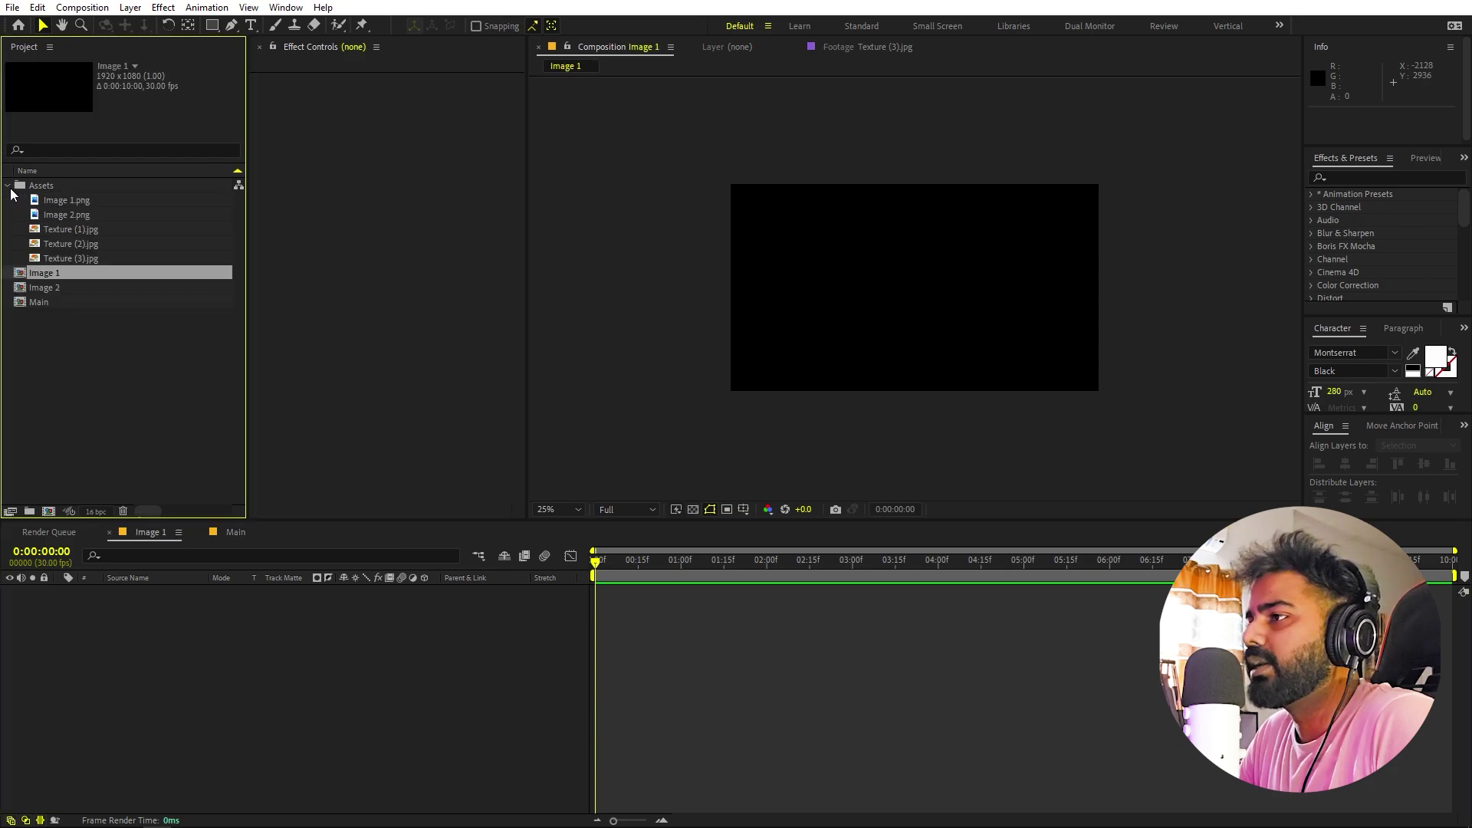
drag(68, 201, 227, 687)
key(s)
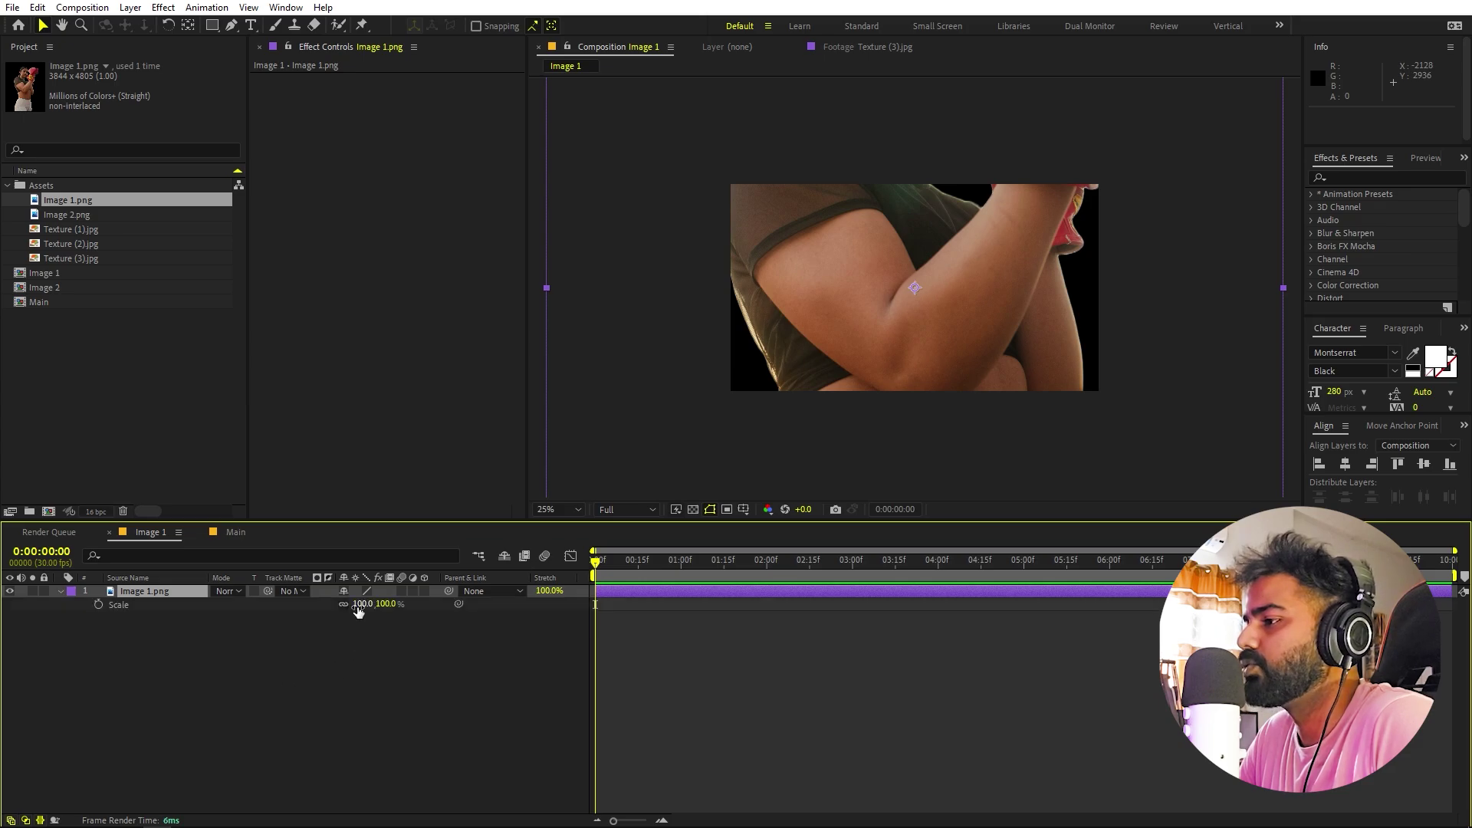
drag(358, 611, 305, 611)
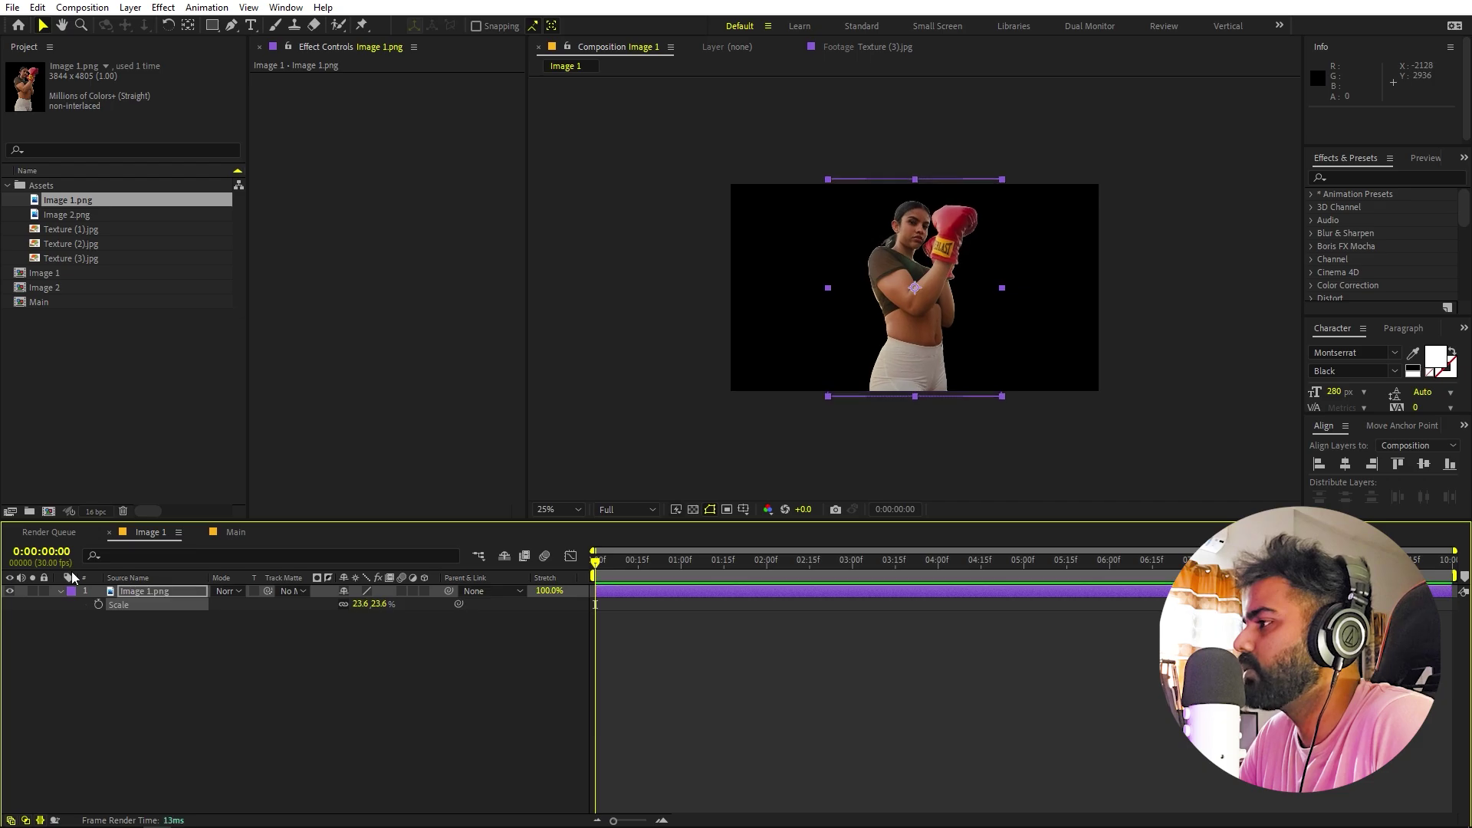
click(669, 707)
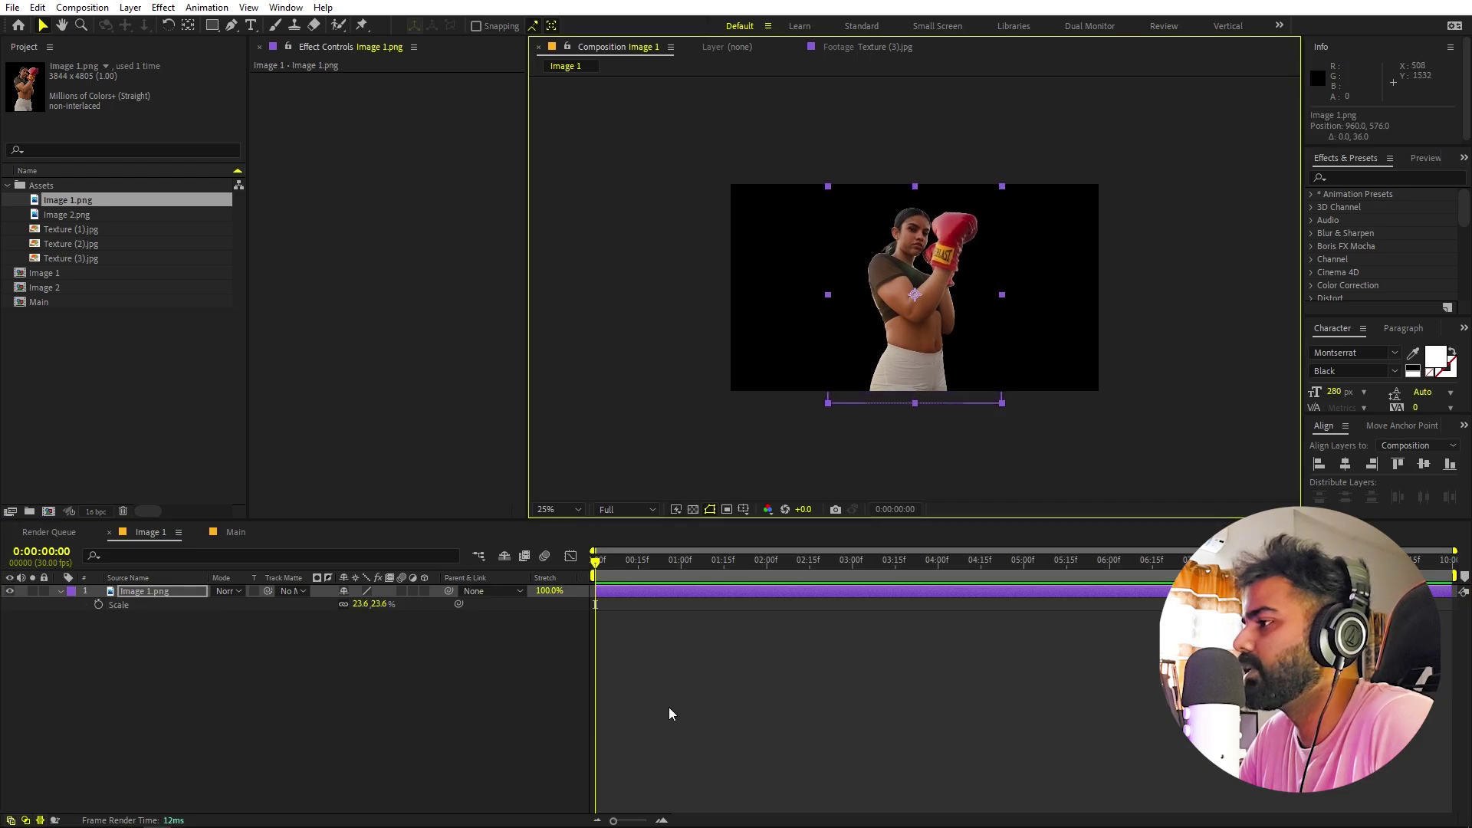
- Place Image 2.png in the Image 2 composition at 22.1%, lowered slightly, then return to Main
double_click(44, 285)
drag(72, 215, 311, 652)
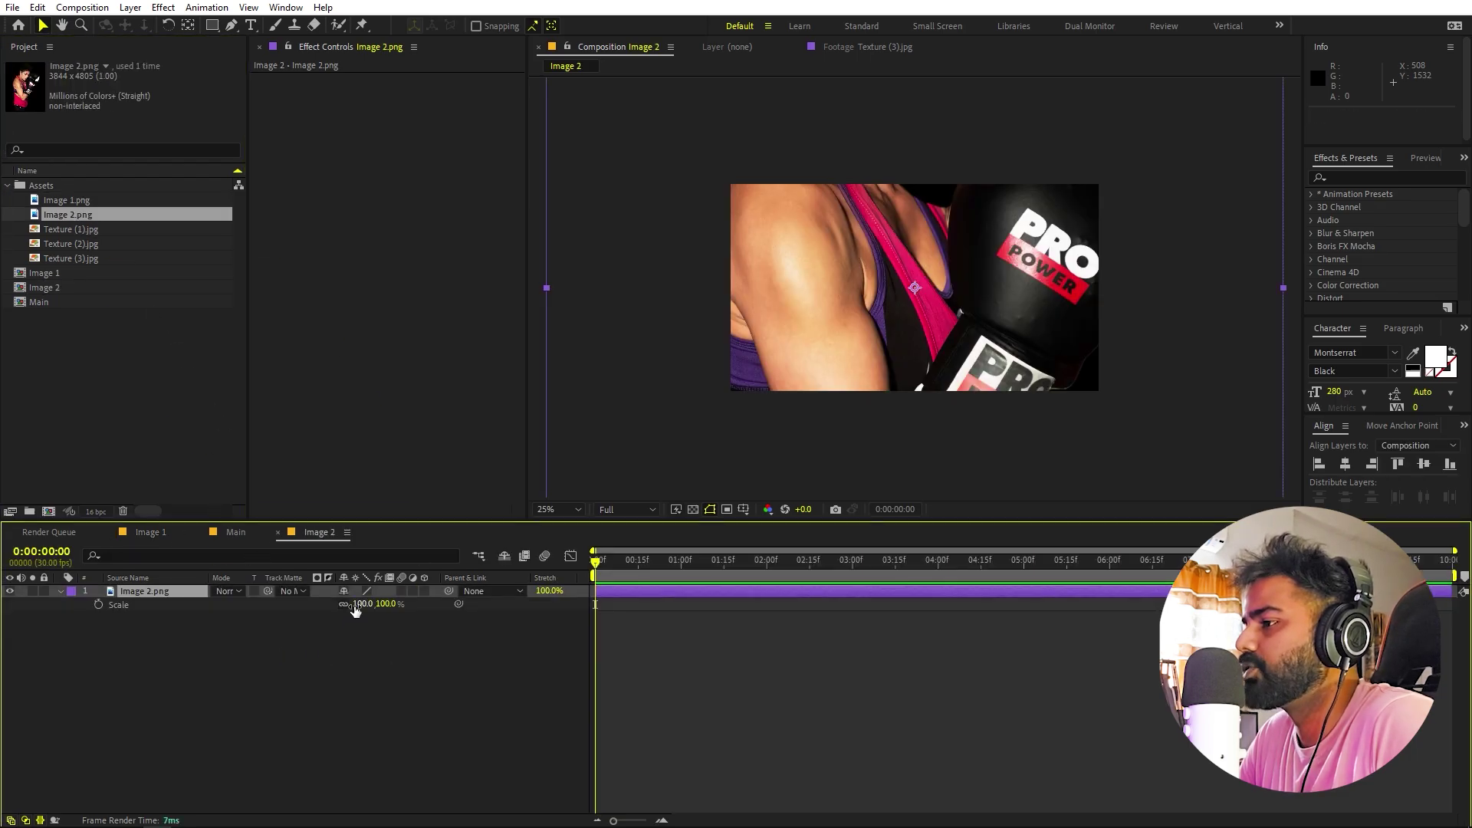
drag(355, 604, 293, 604)
drag(918, 292, 918, 303)
click(196, 717)
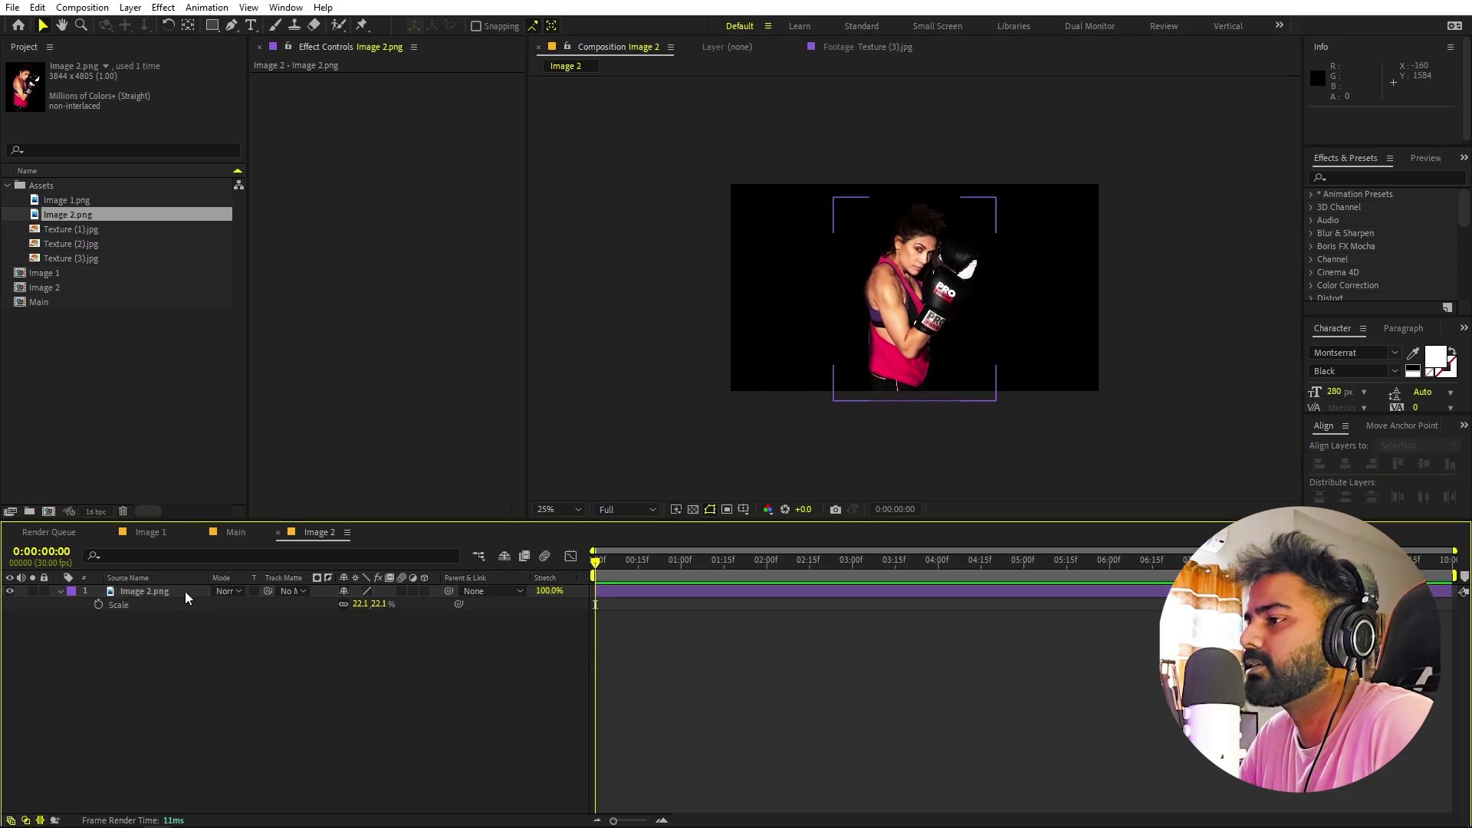
drag(225, 534, 143, 533)
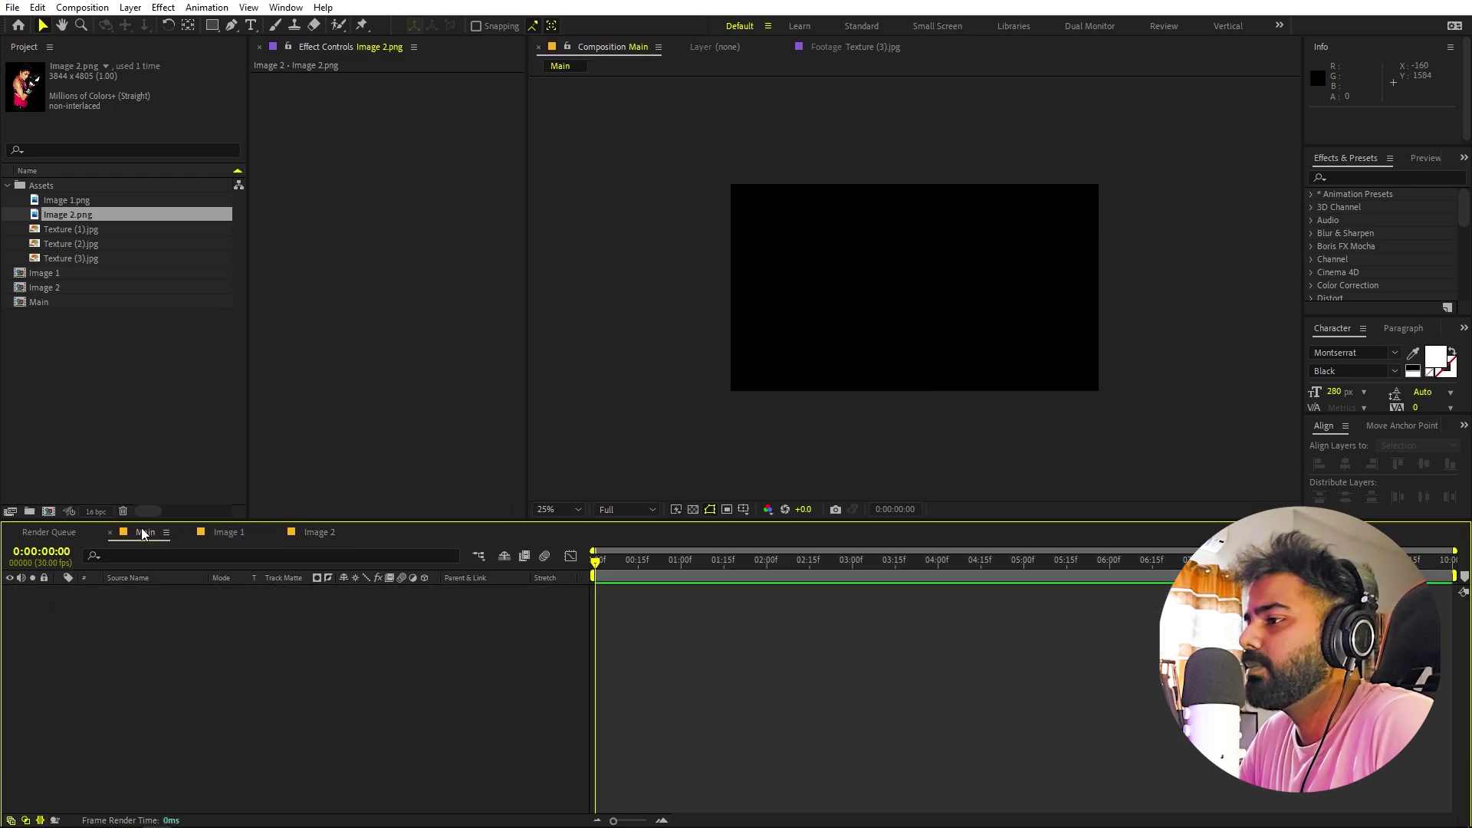
- Fit the viewer, then create a new composition named 'Texture'
click(109, 344)
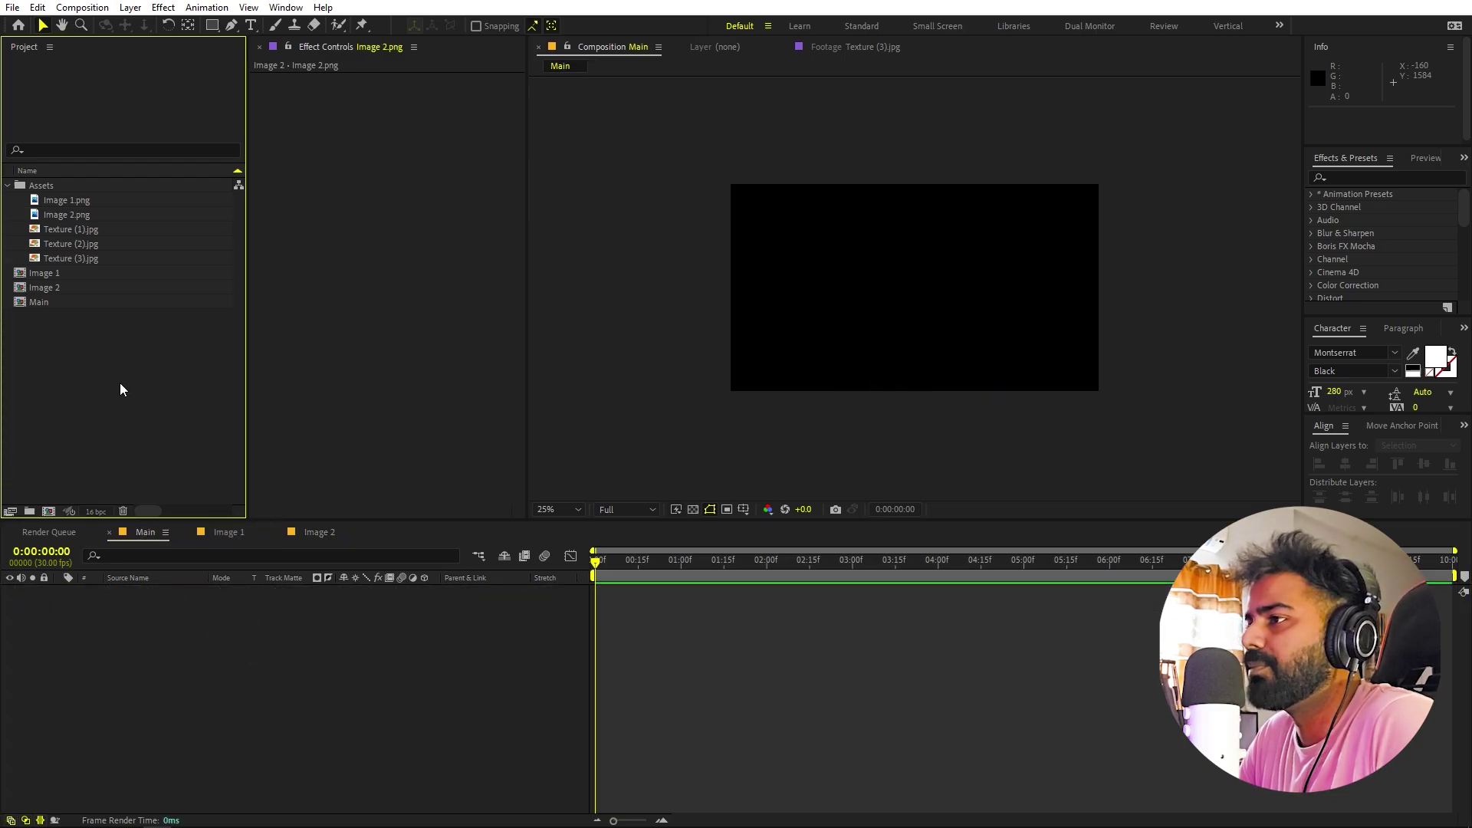
click(451, 648)
key(shift+slash)
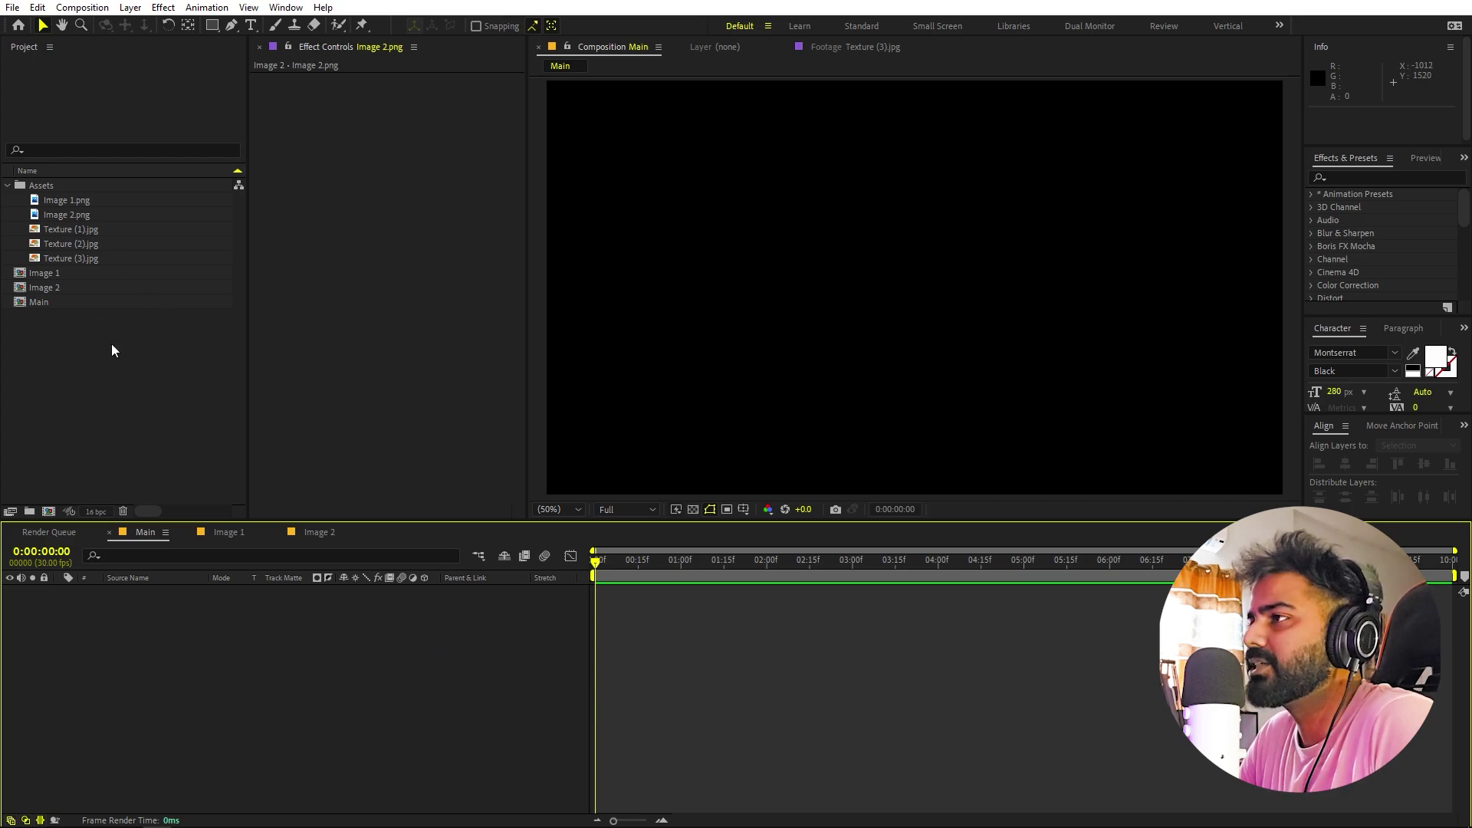
click(82, 7)
click(117, 25)
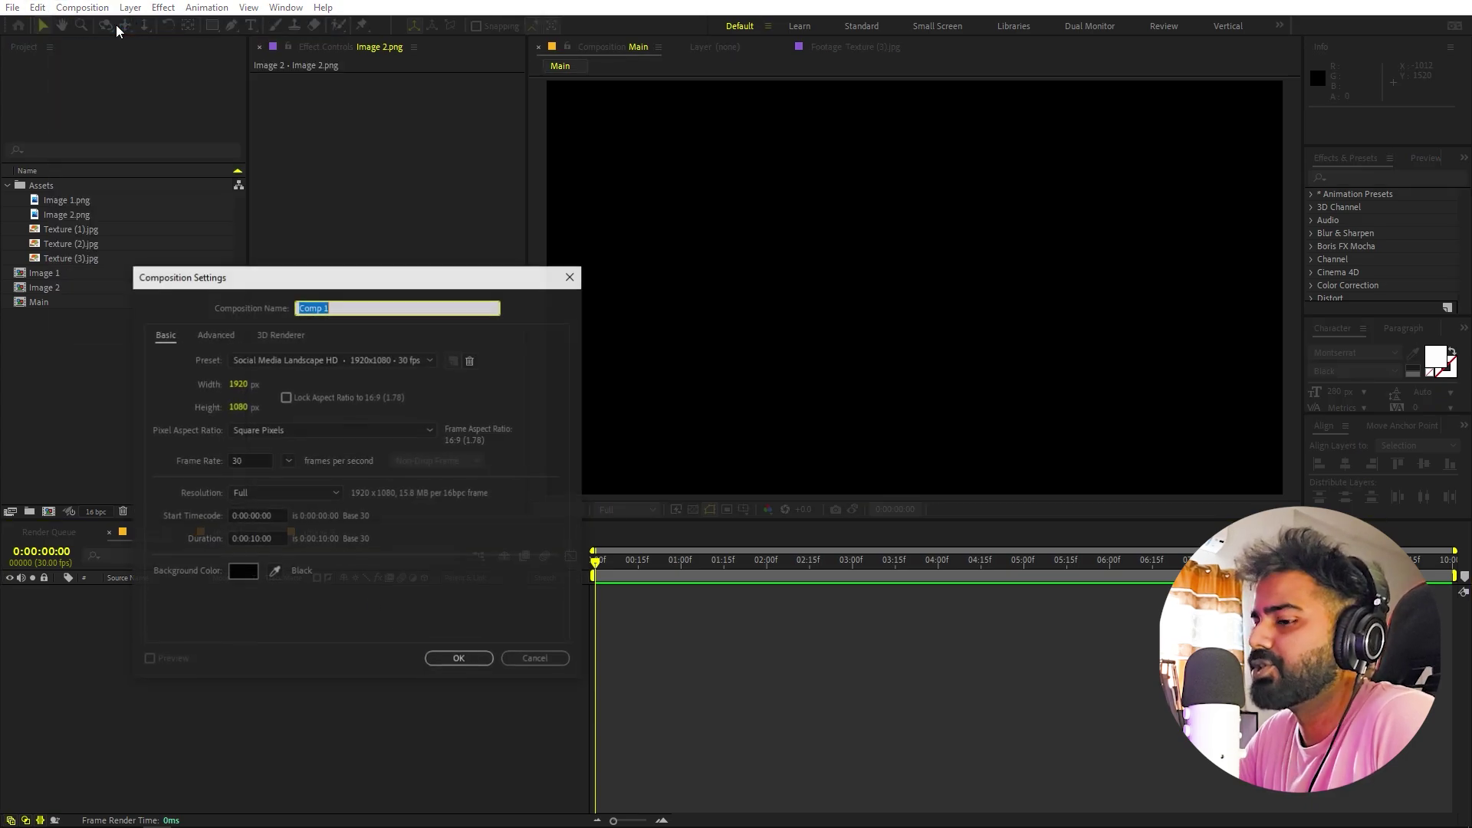
text(Texture)
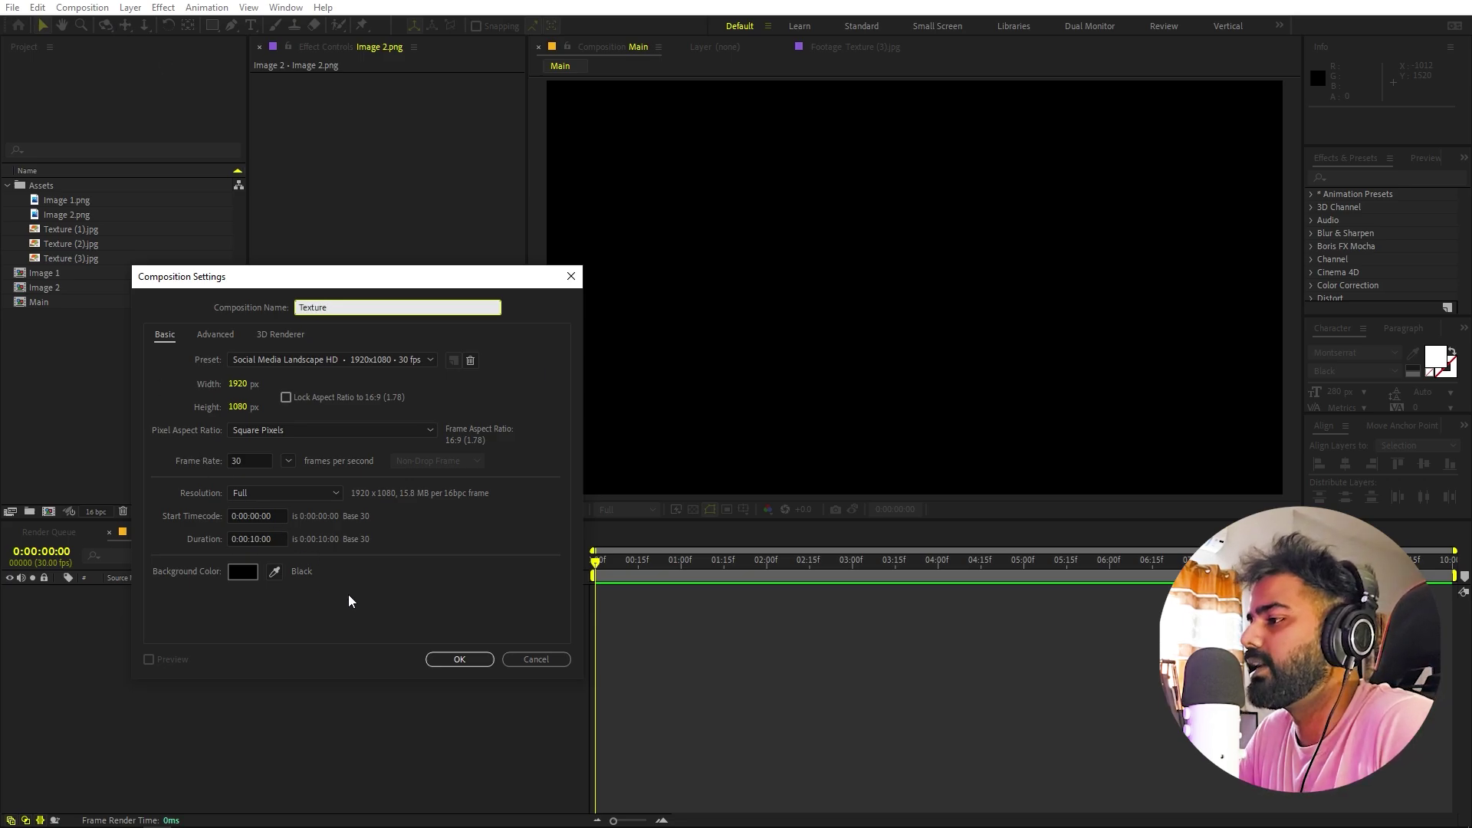
click(461, 660)
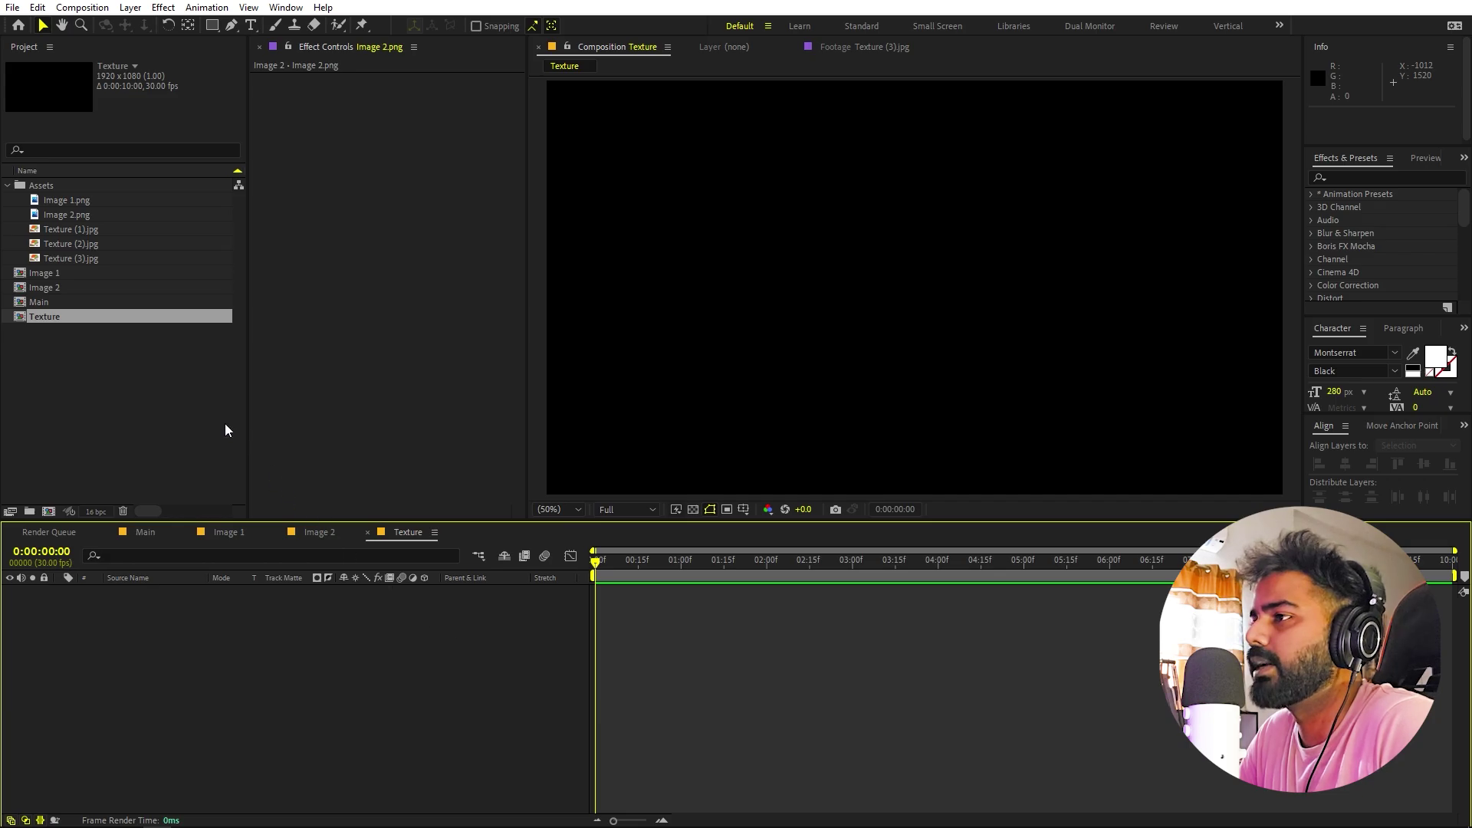
- Add Texture (2).jpg to the Texture composition and scale it to 67.1%
click(150, 387)
click(68, 243)
click(76, 227)
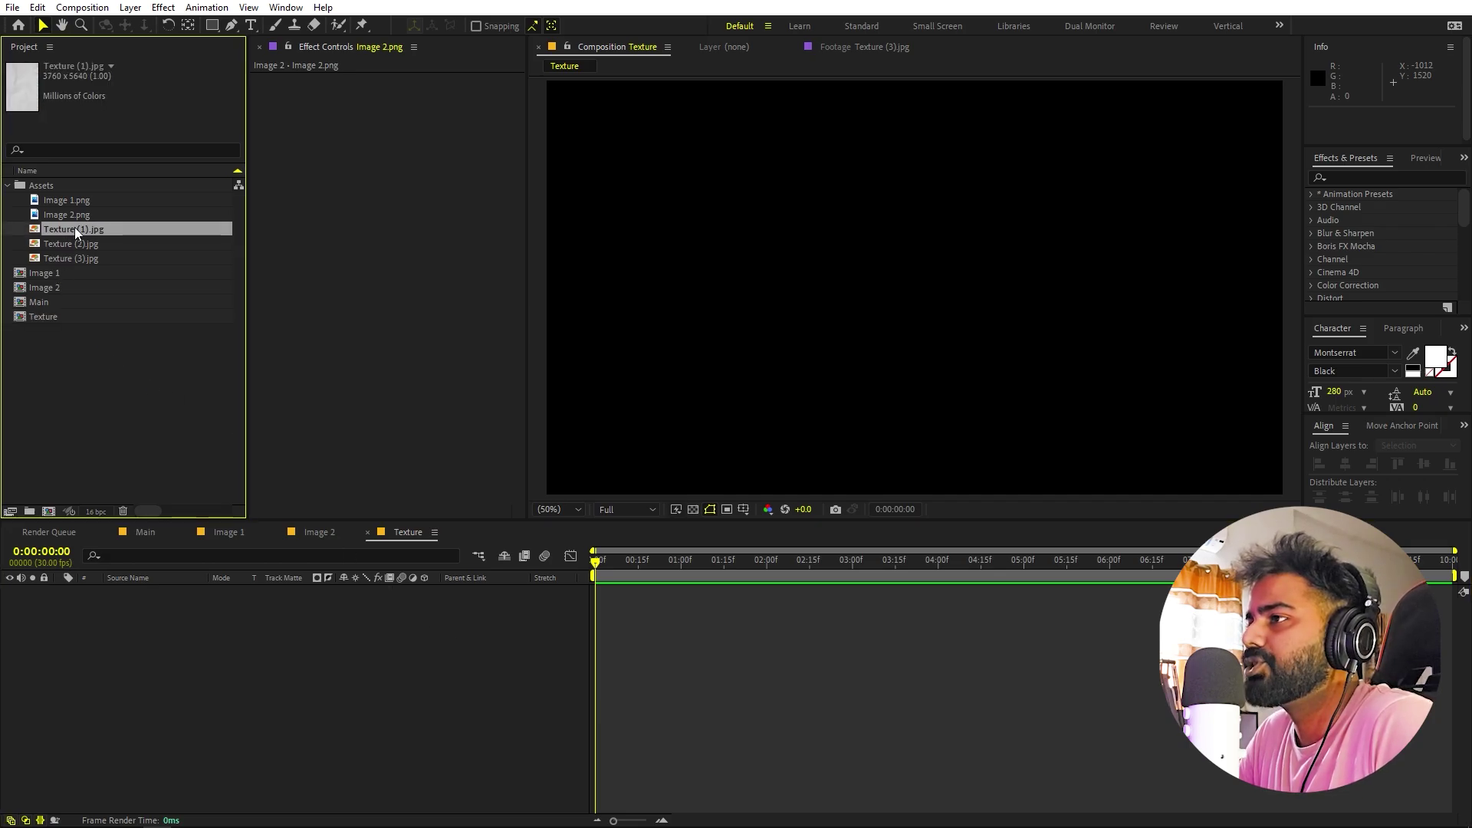
click(73, 247)
drag(85, 245, 192, 629)
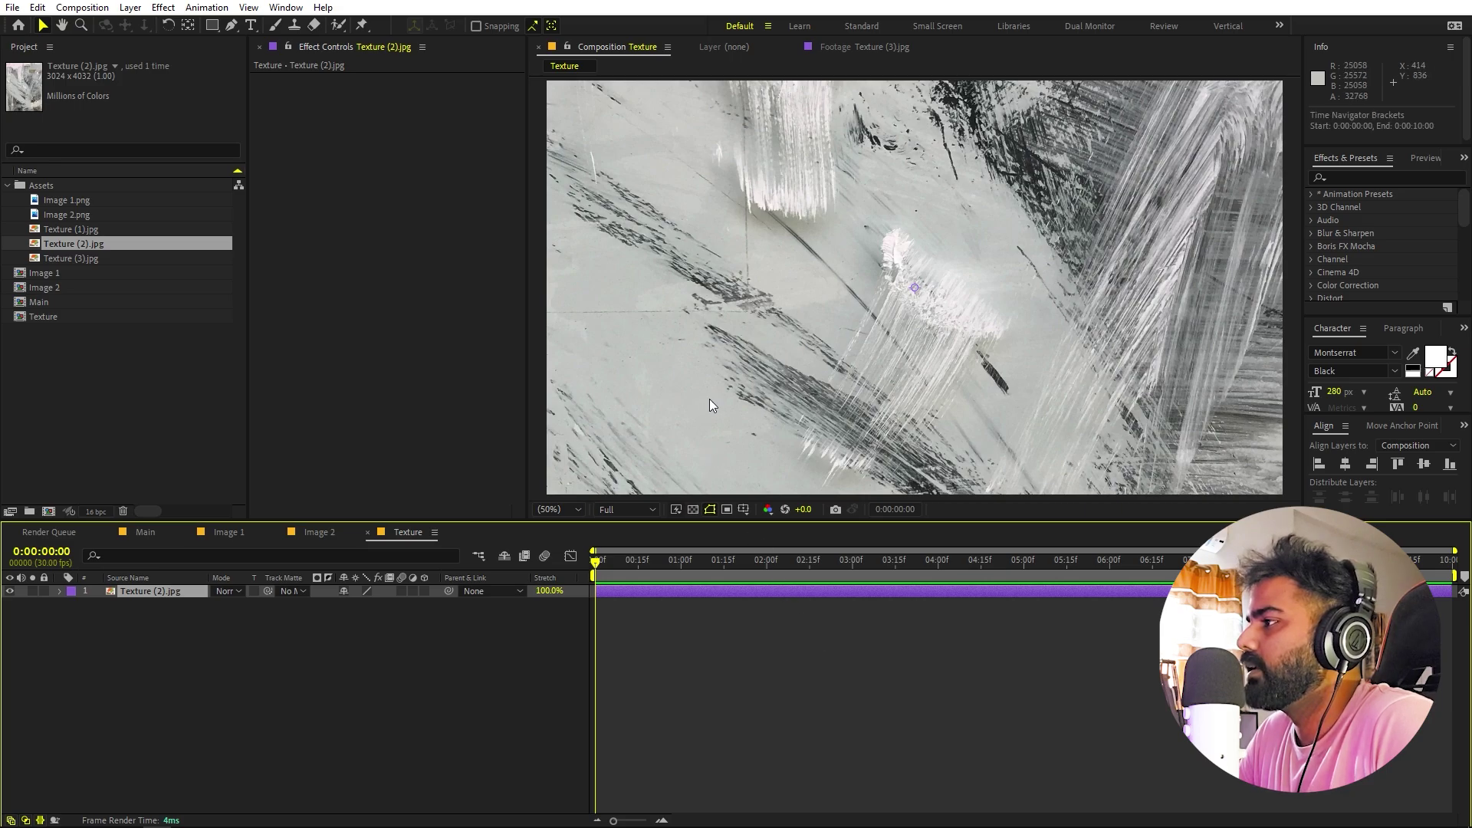
scroll(812, 367, down, 4)
key(s)
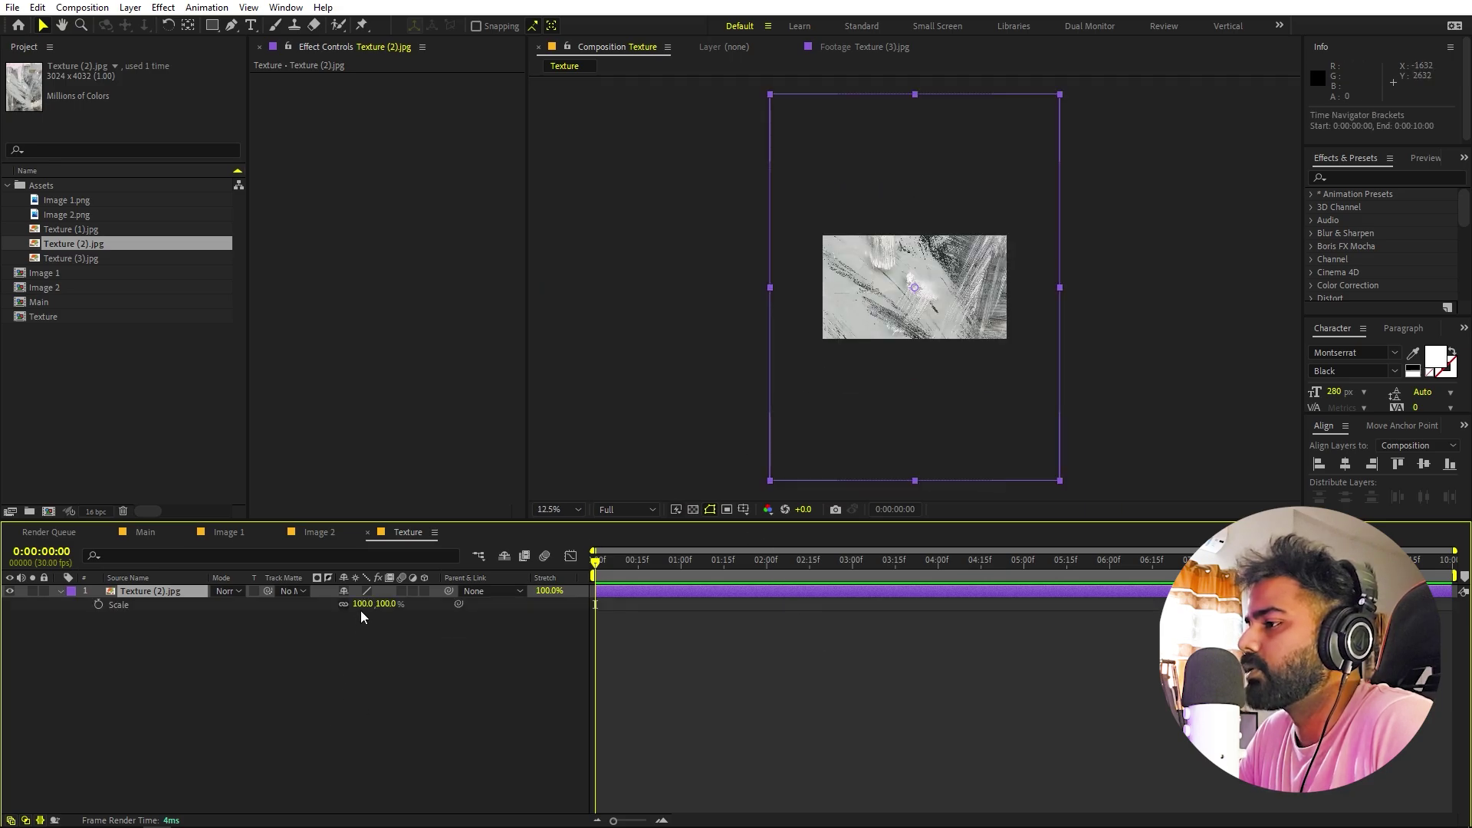
drag(362, 605, 149, 642)
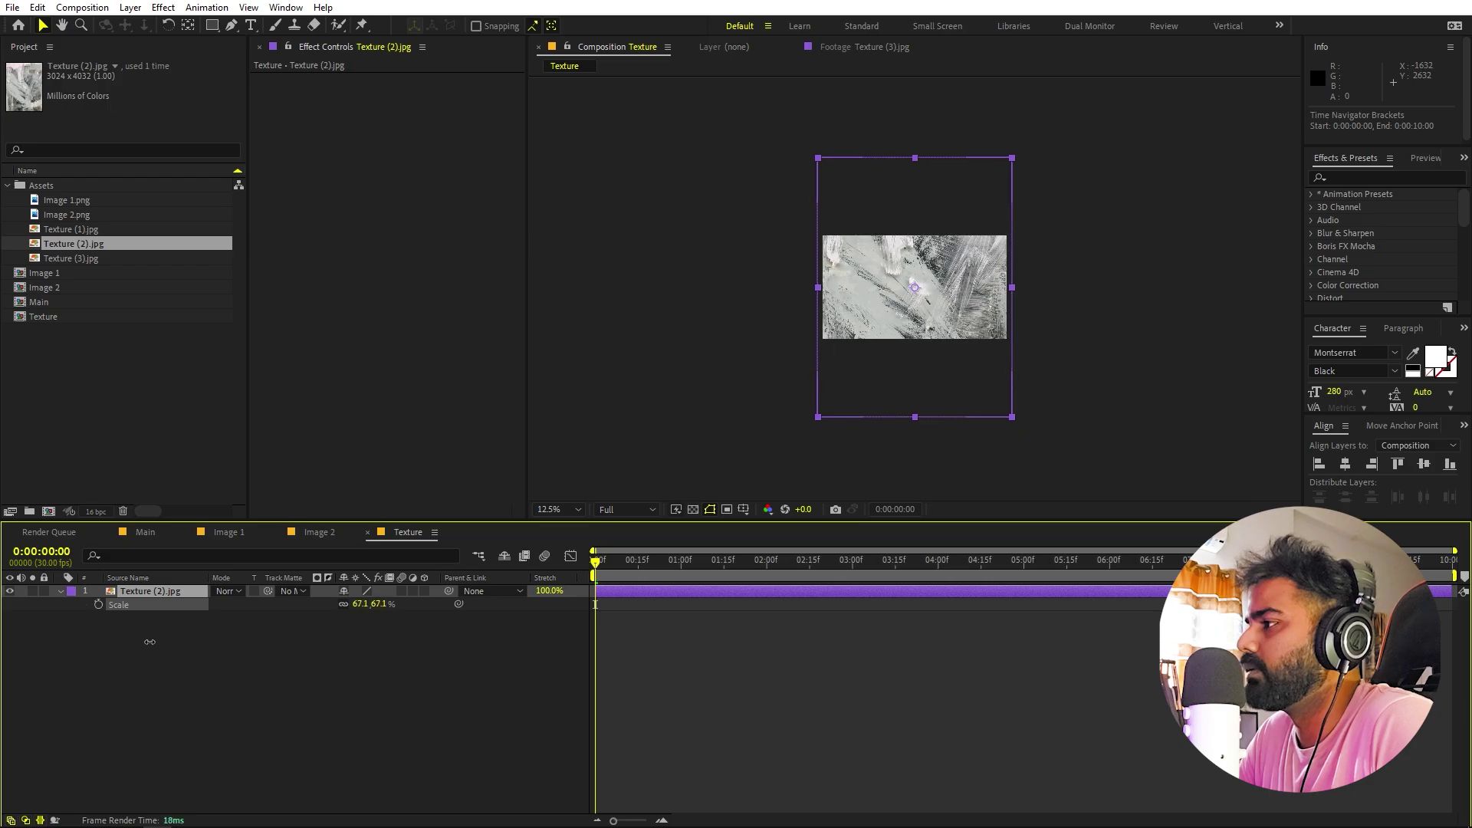
- Move the texture layer up to fill the frame and set the viewer zoom to Fit
scroll(657, 391, up, 4)
scroll(748, 389, down, 2)
drag(748, 389, 886, 225)
click(311, 634)
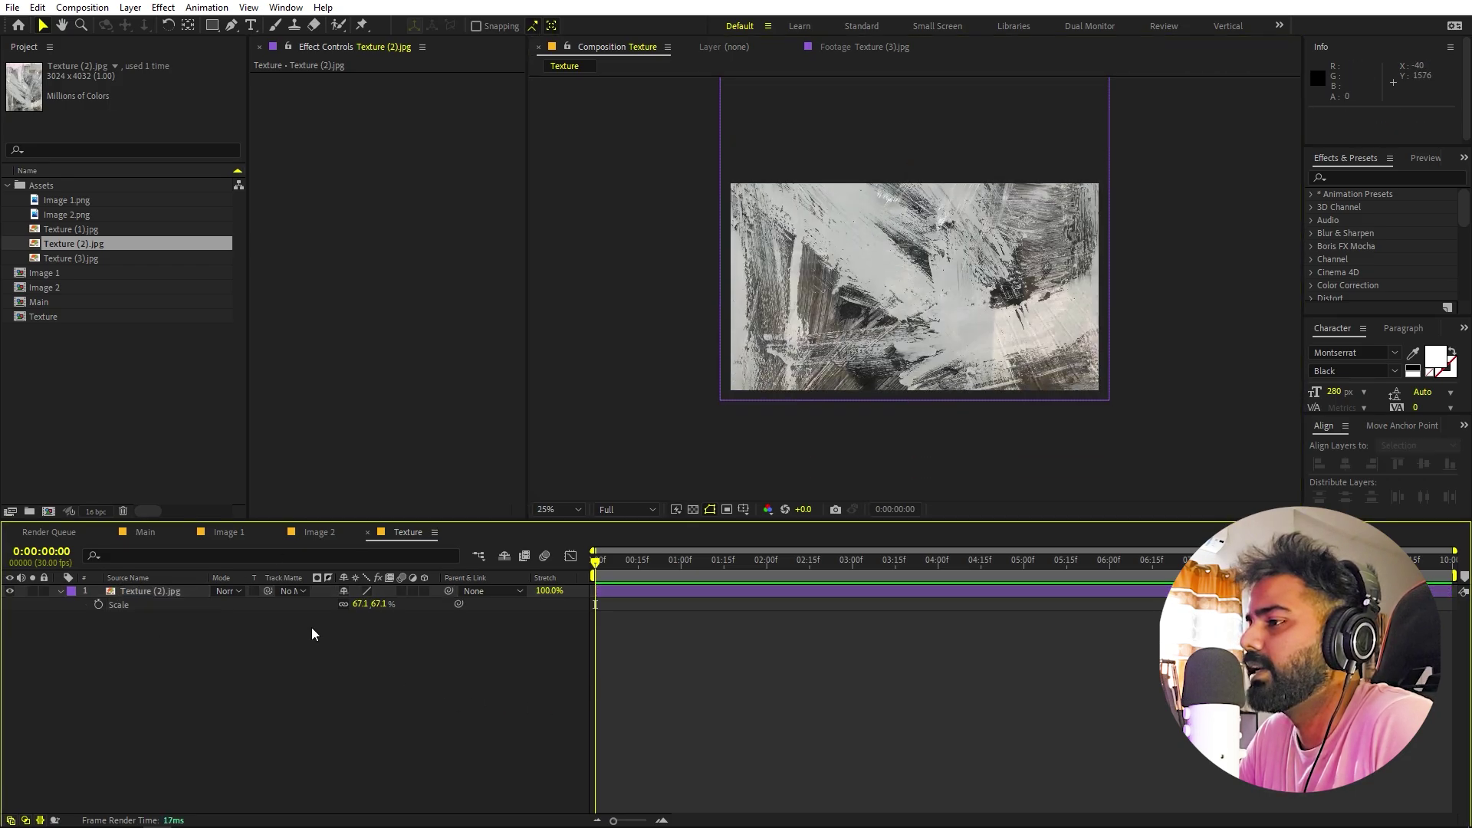
click(558, 509)
click(569, 547)
- Apply a Tint effect to Texture (2).jpg, mapping the dark areas to pure red
click(1349, 176)
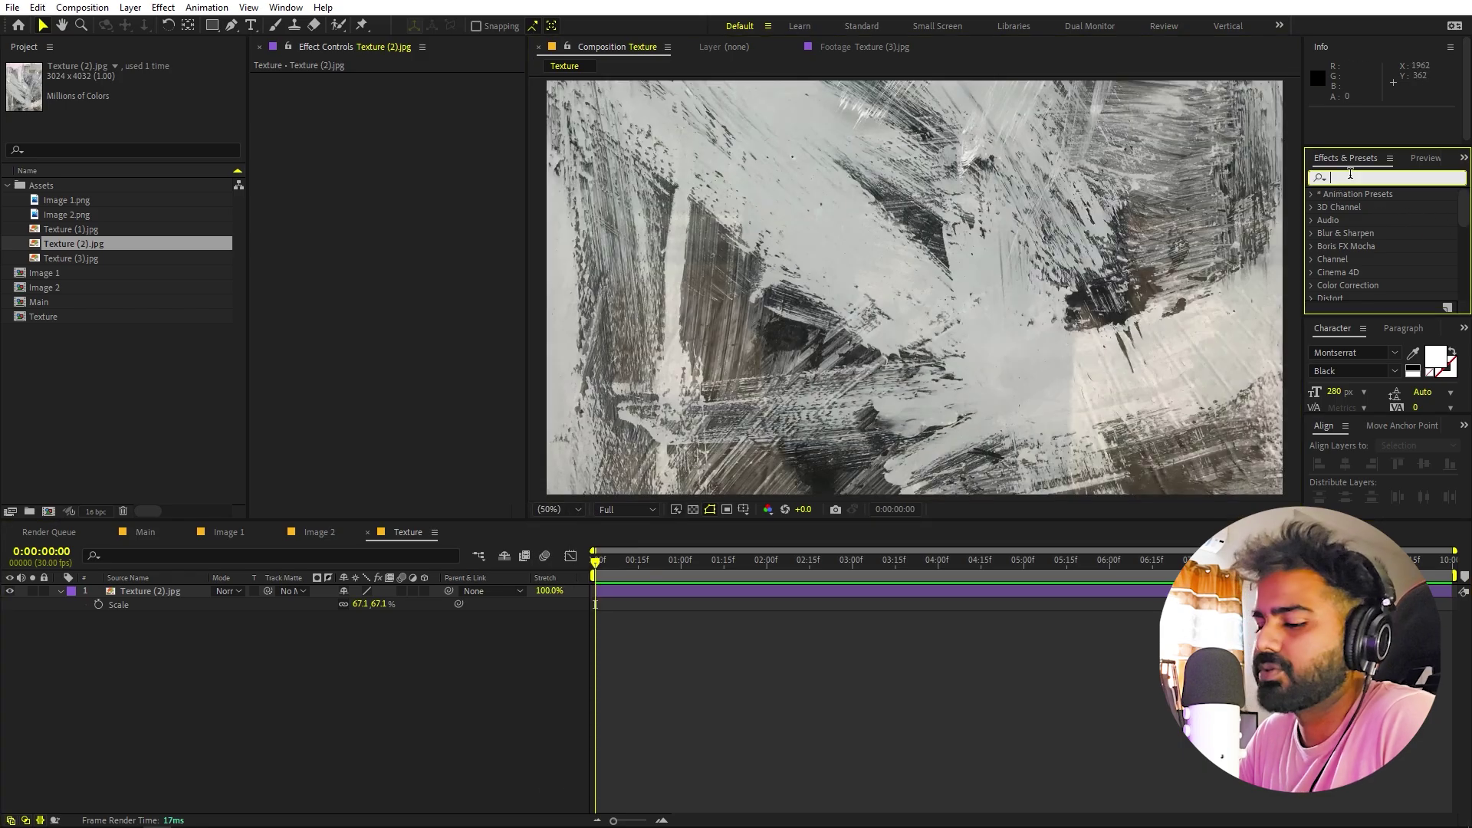
text(tint)
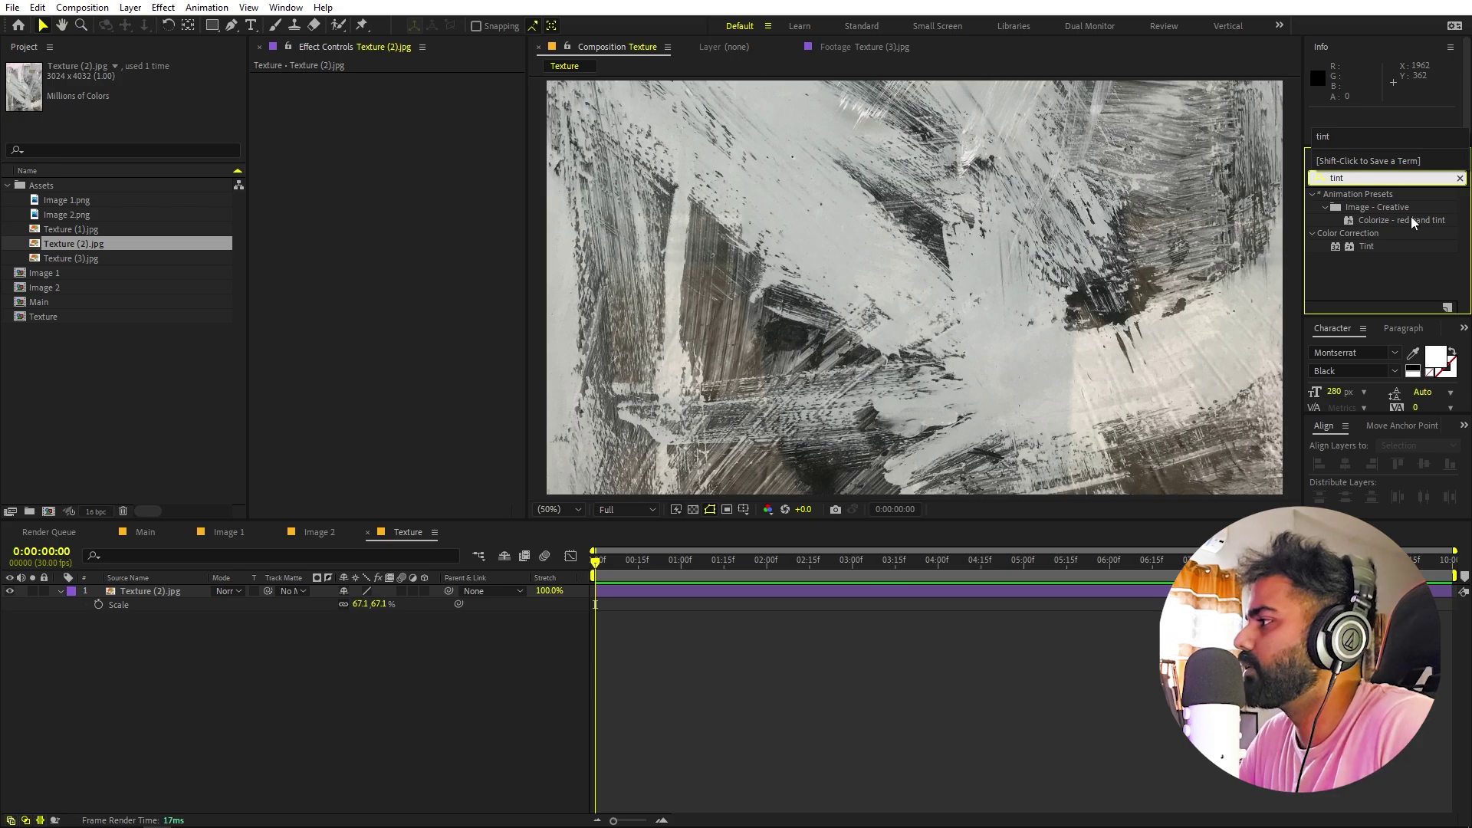
drag(1373, 244, 175, 591)
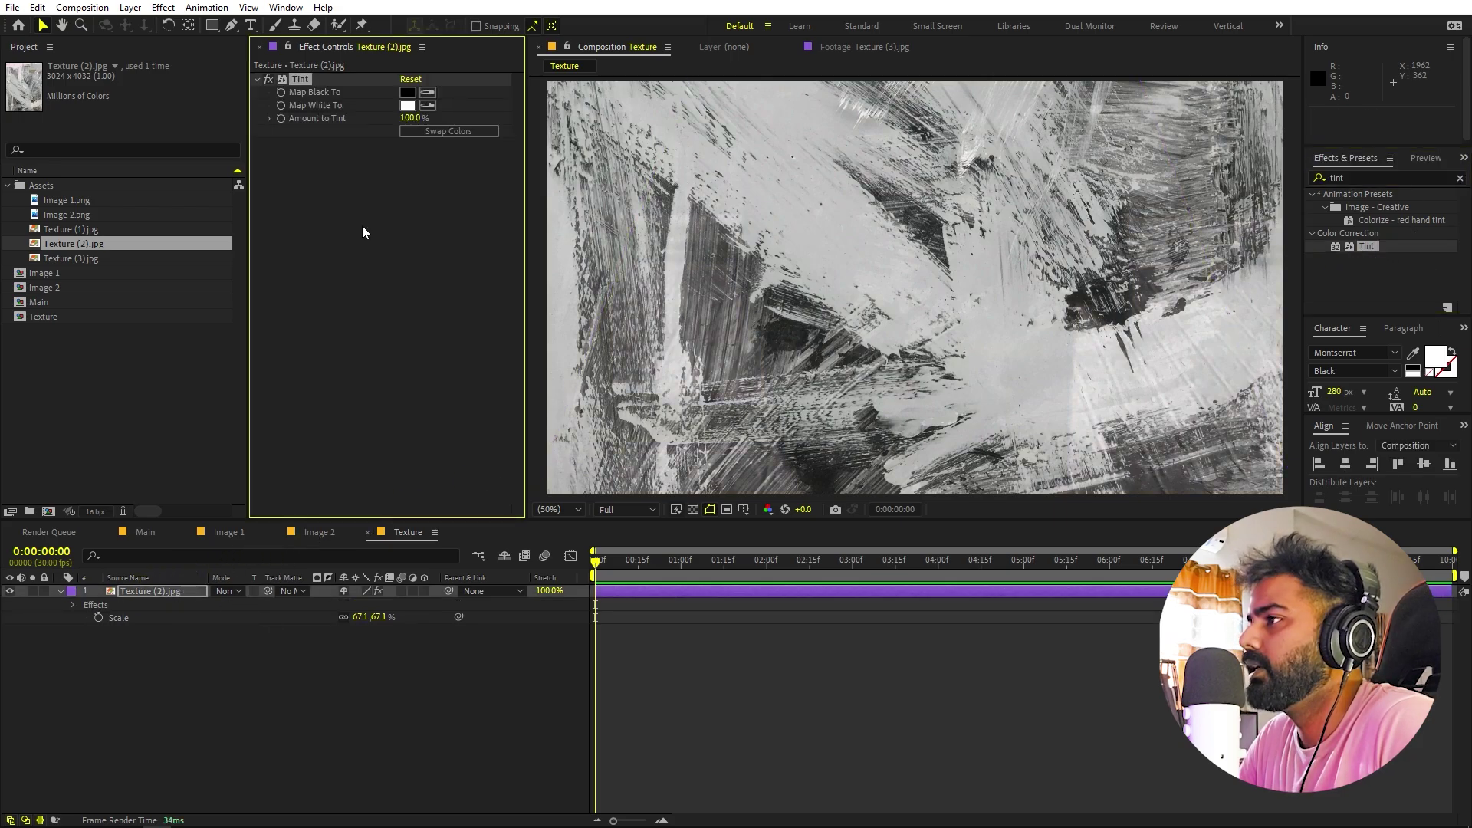
click(406, 93)
drag(187, 427, 253, 308)
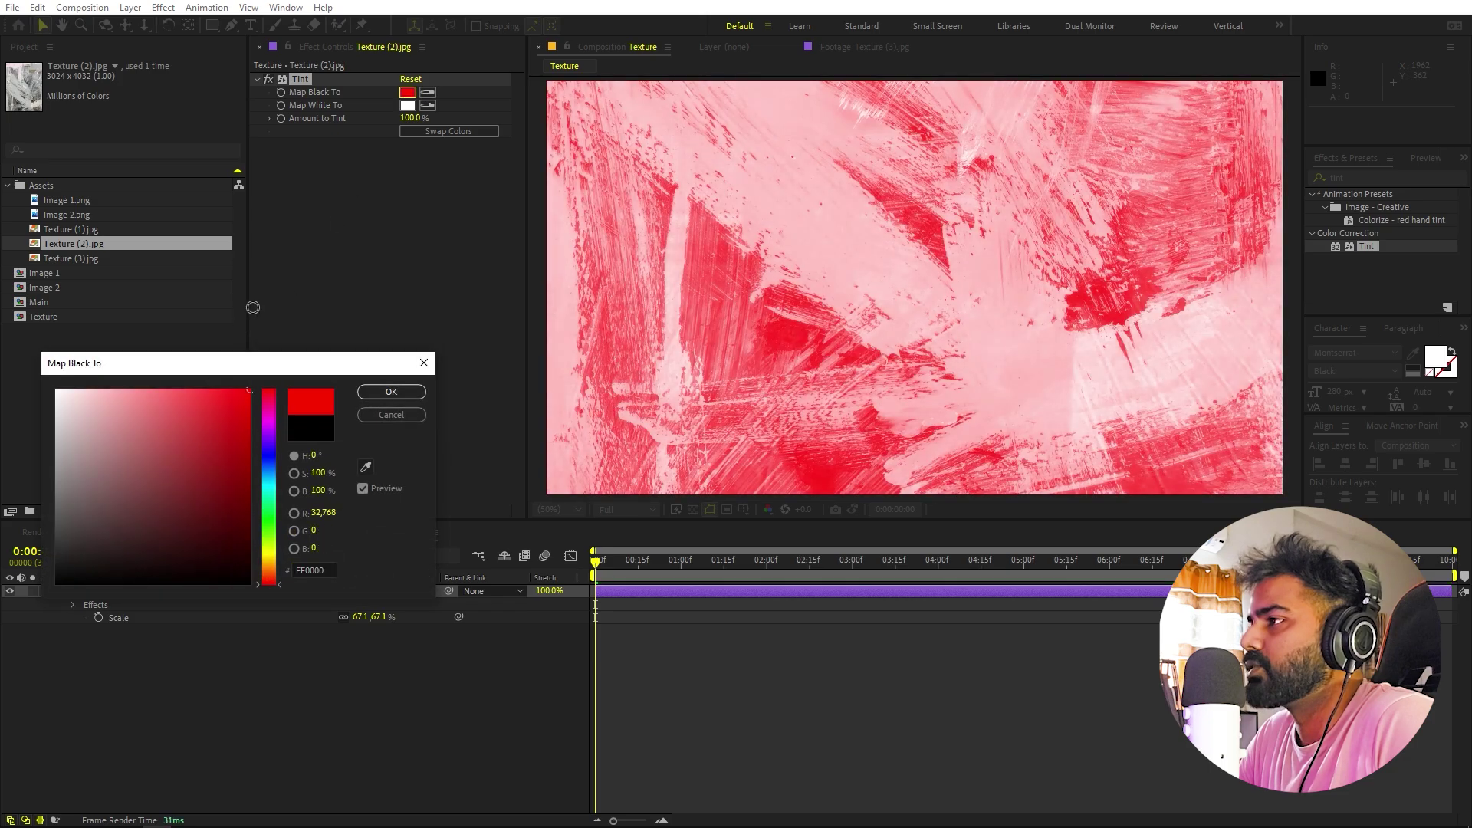
click(366, 391)
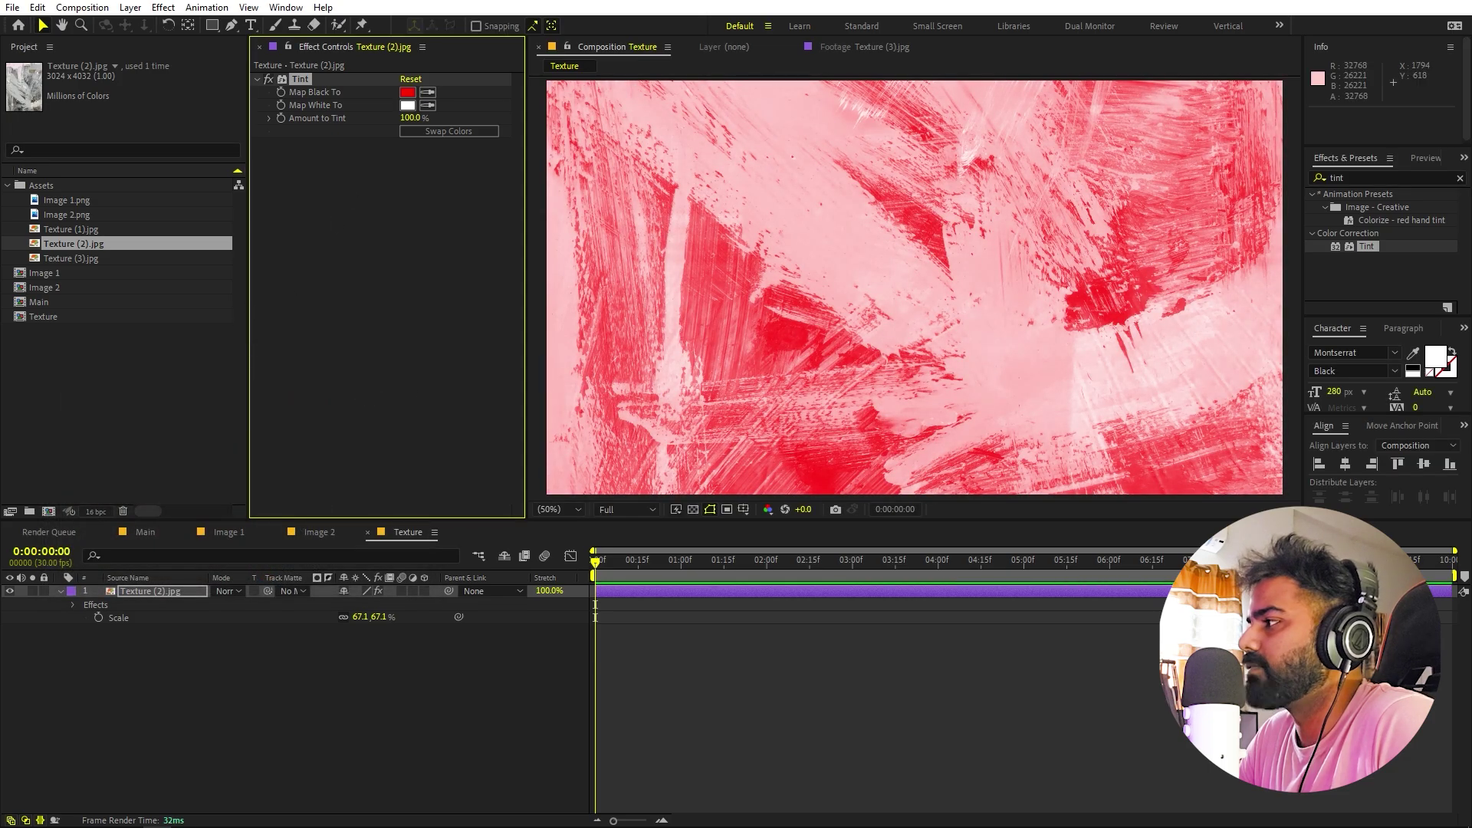
- Add an S-shaped Curves adjustment to boost the texture's contrast
click(1372, 175)
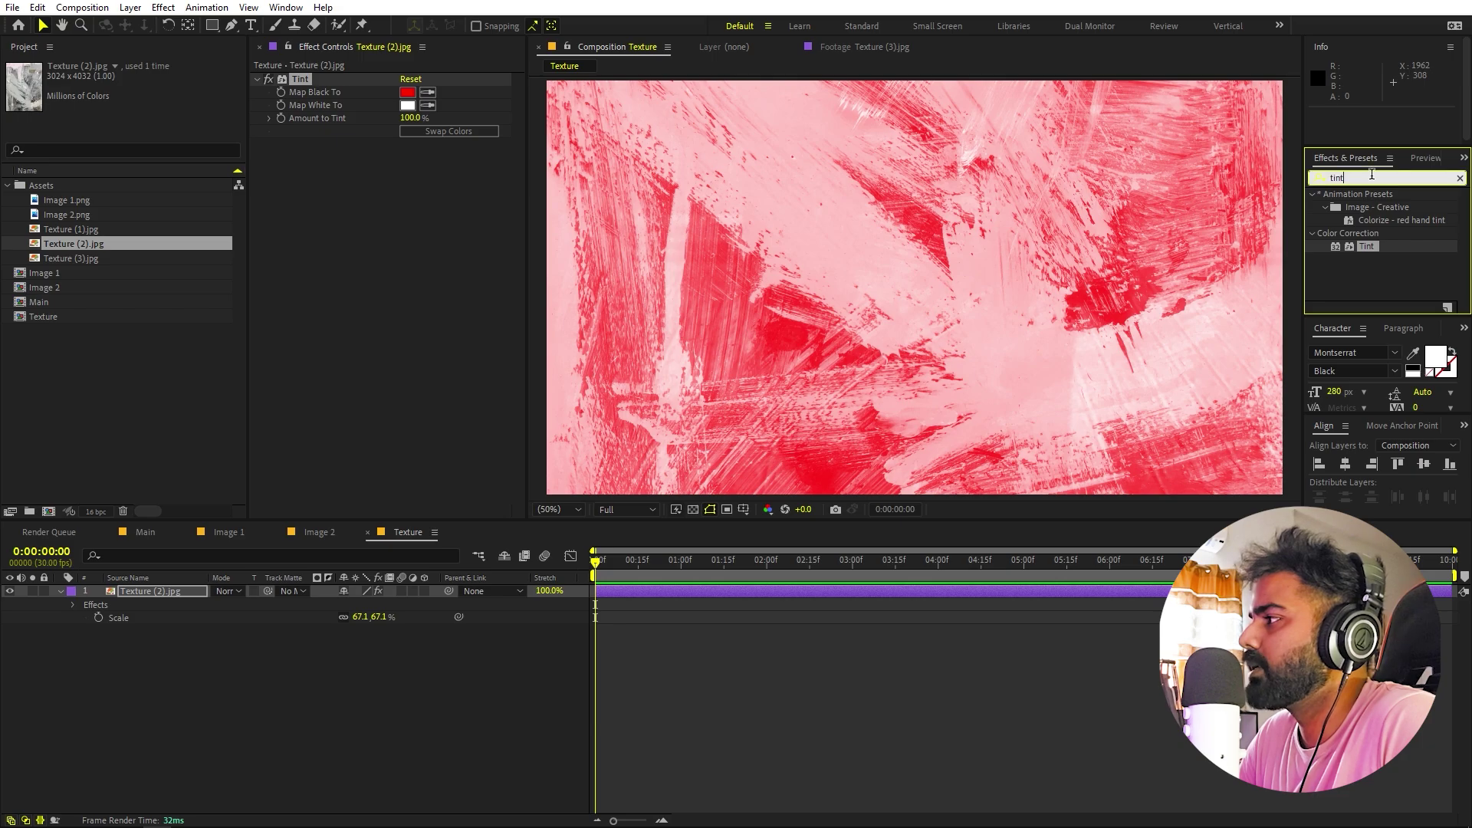
text(curves)
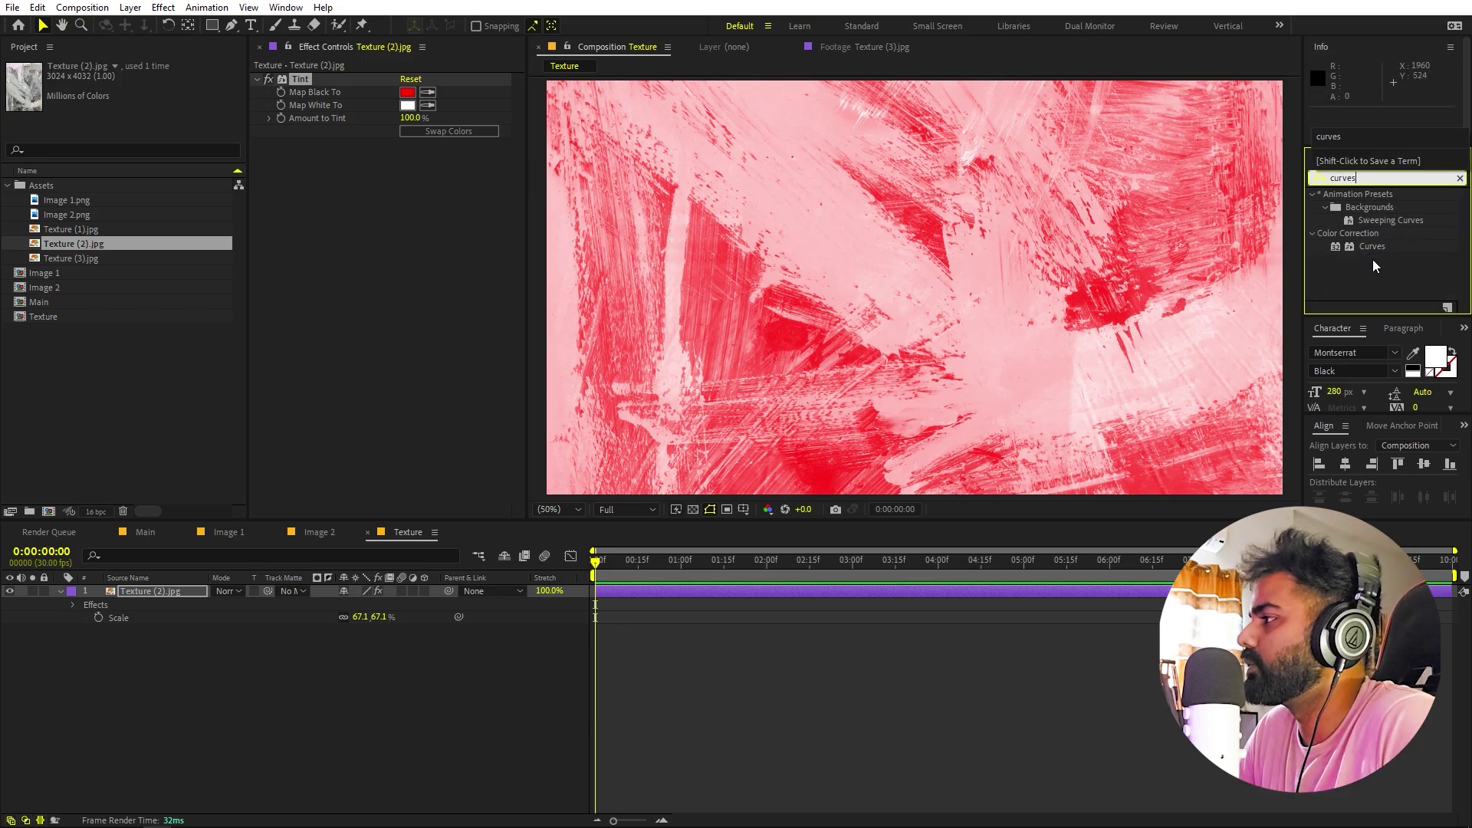
drag(1373, 246, 401, 256)
drag(344, 318, 358, 337)
drag(401, 257, 402, 261)
click(303, 692)
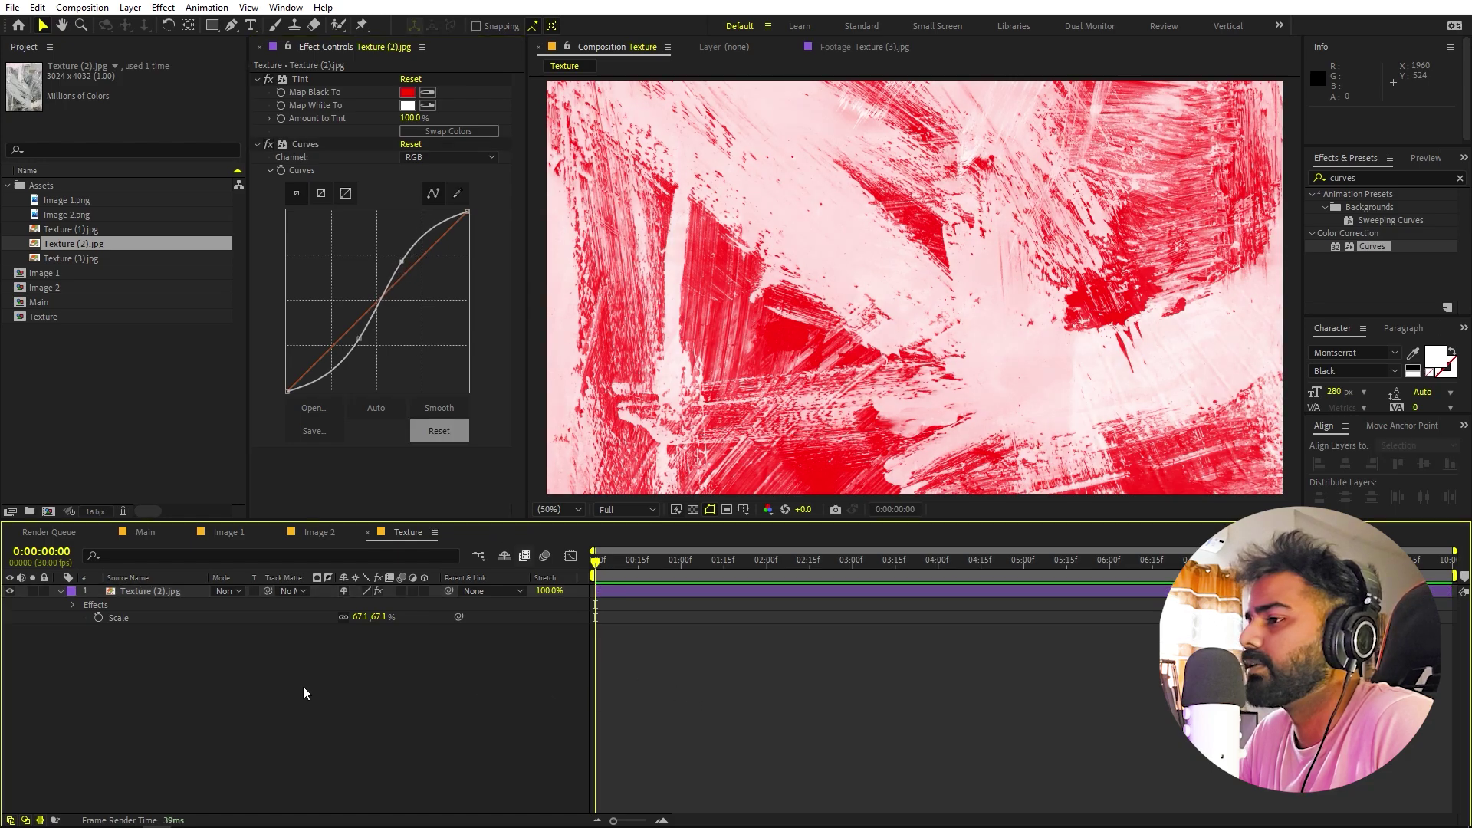
click(60, 592)
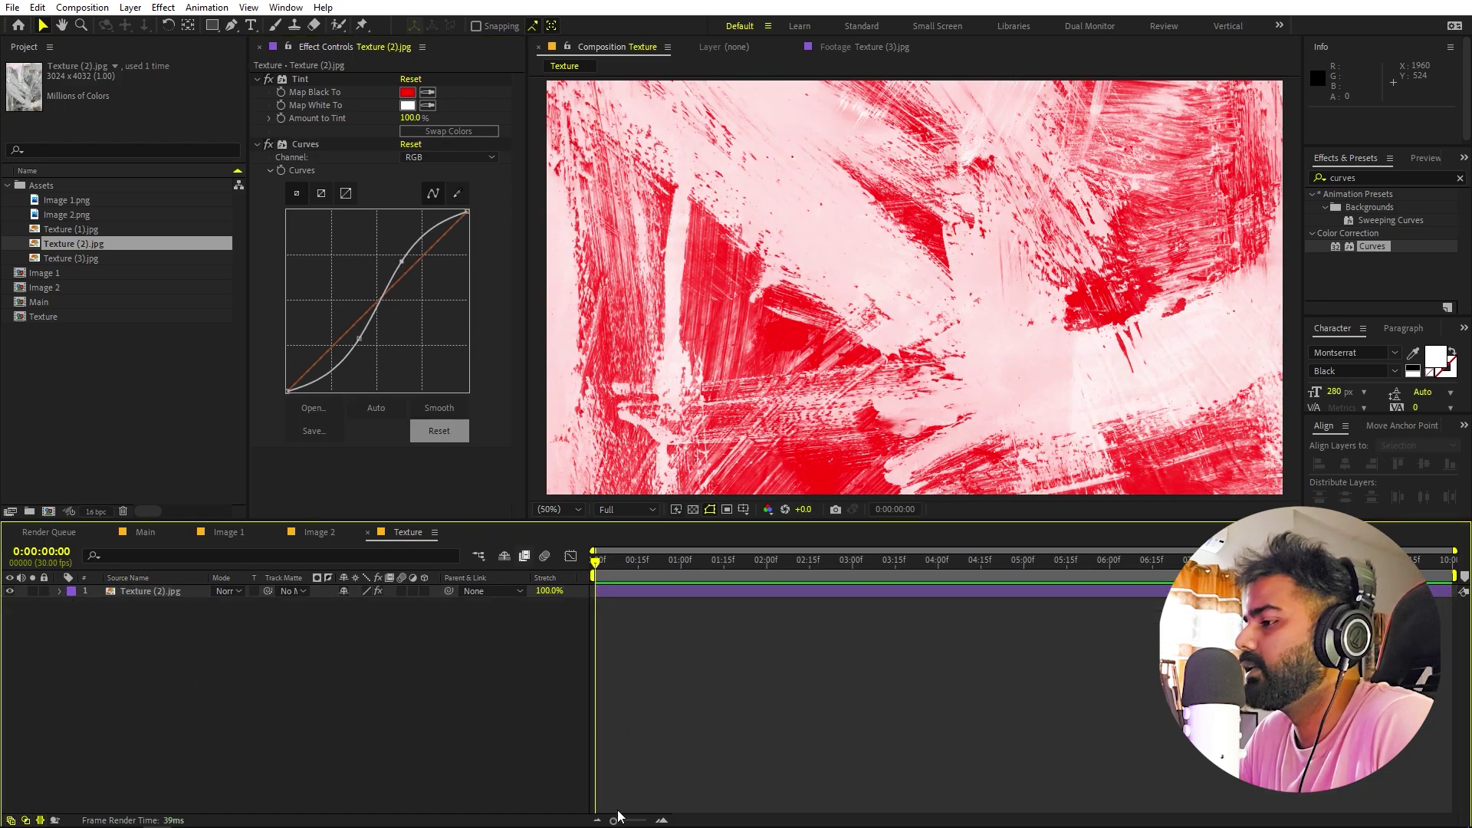
drag(619, 818, 661, 823)
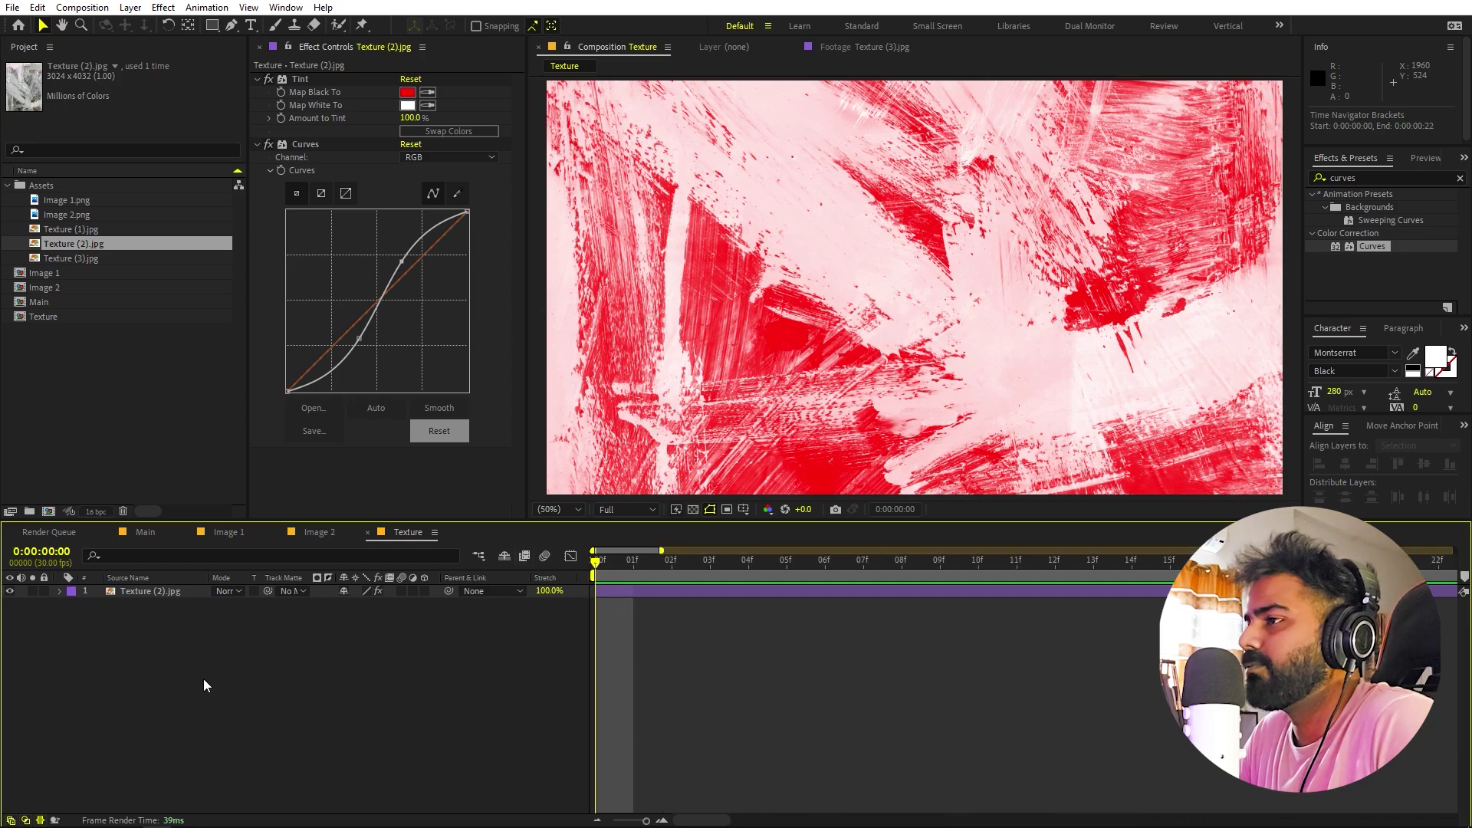
- Add Texture (3).jpg to the top of the Texture composition
click(130, 379)
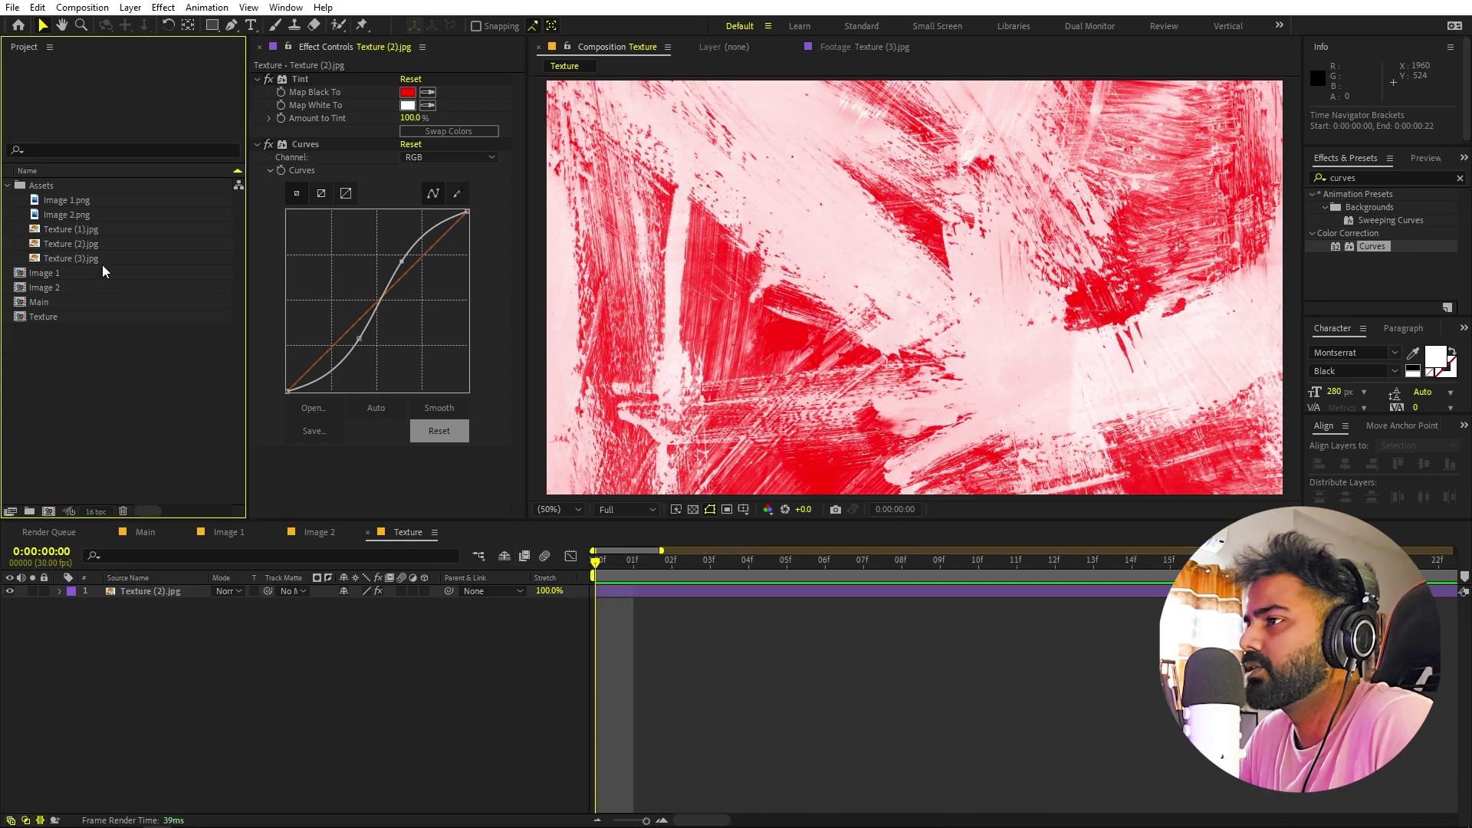
click(77, 229)
click(72, 241)
click(79, 270)
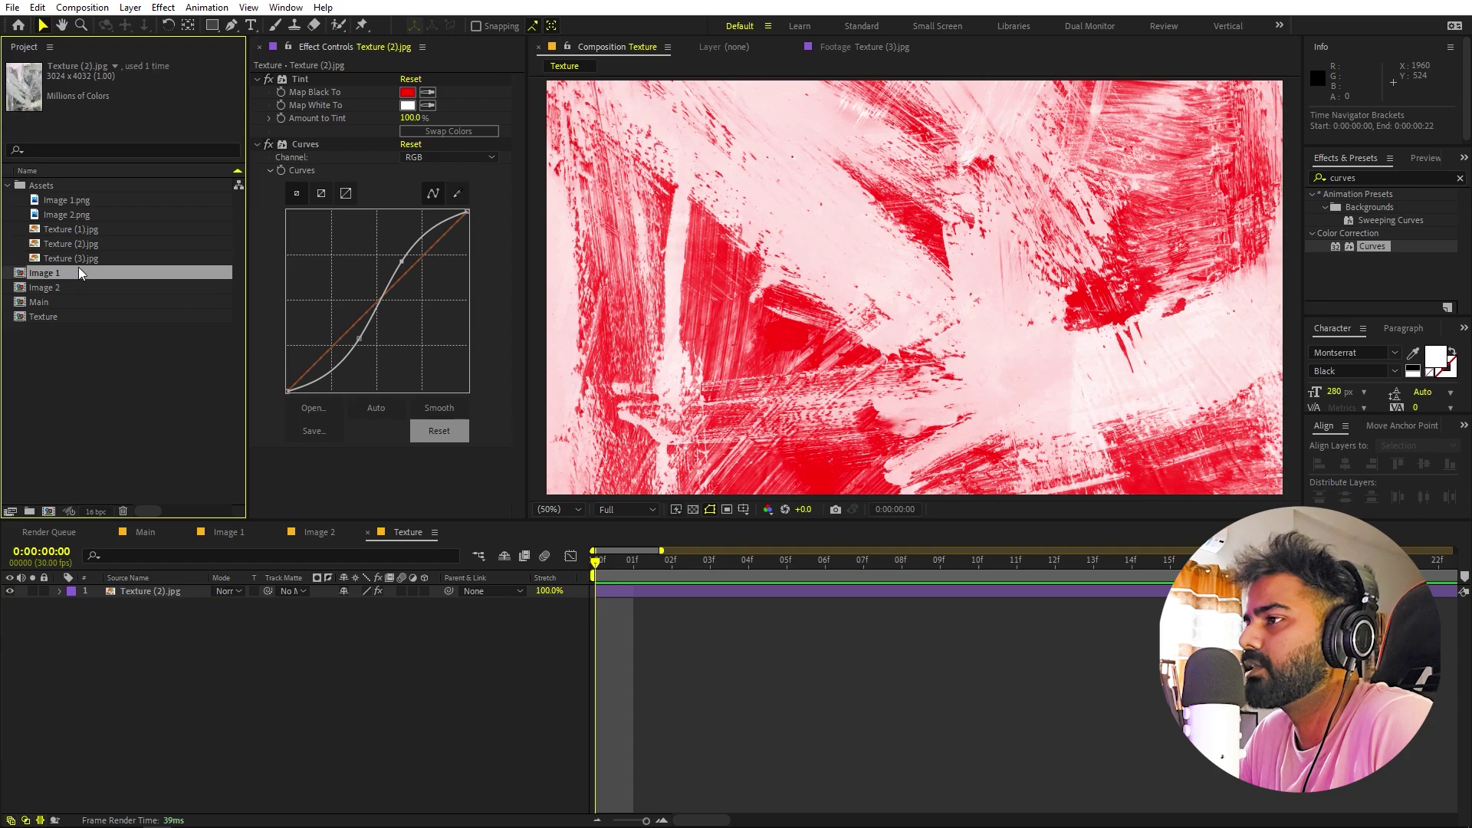
click(79, 258)
drag(77, 260, 172, 589)
- Scale Texture (3).jpg to about 57% and position it to cover the frame
scroll(909, 256, down, 4)
scroll(909, 256, down, 2)
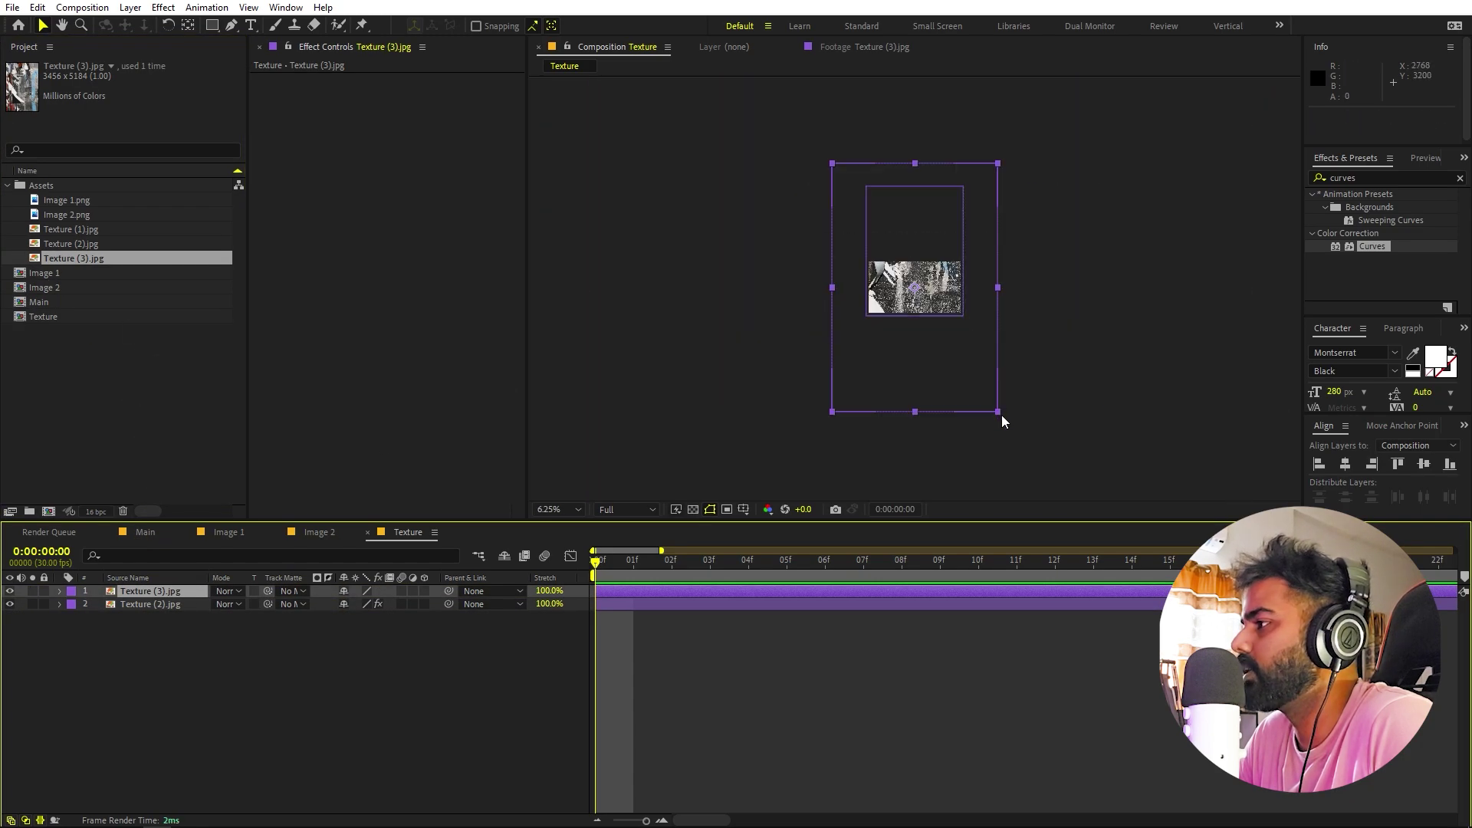
drag(1000, 415, 959, 361)
scroll(965, 307, up, 2)
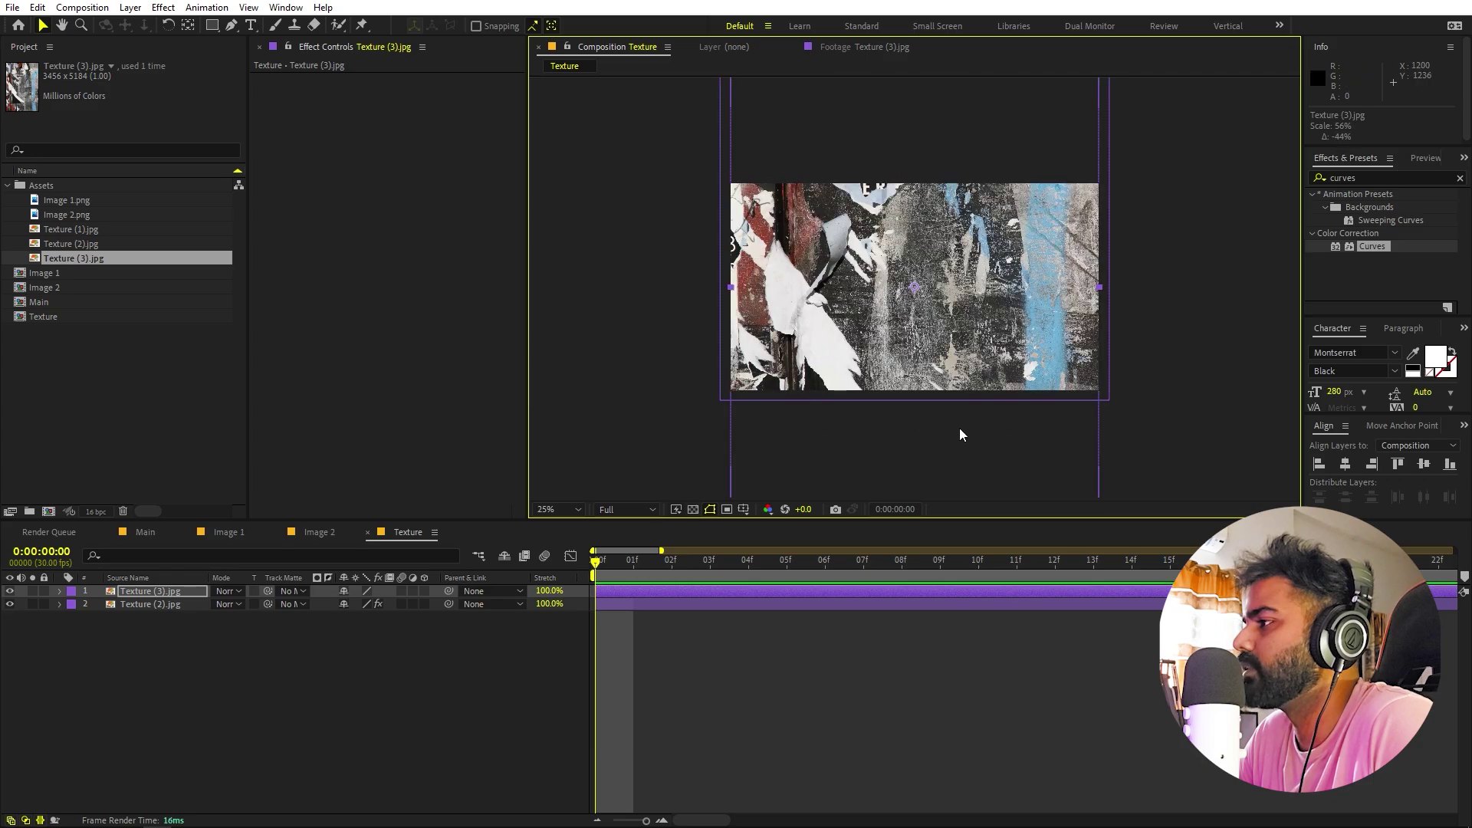
drag(960, 428, 957, 281)
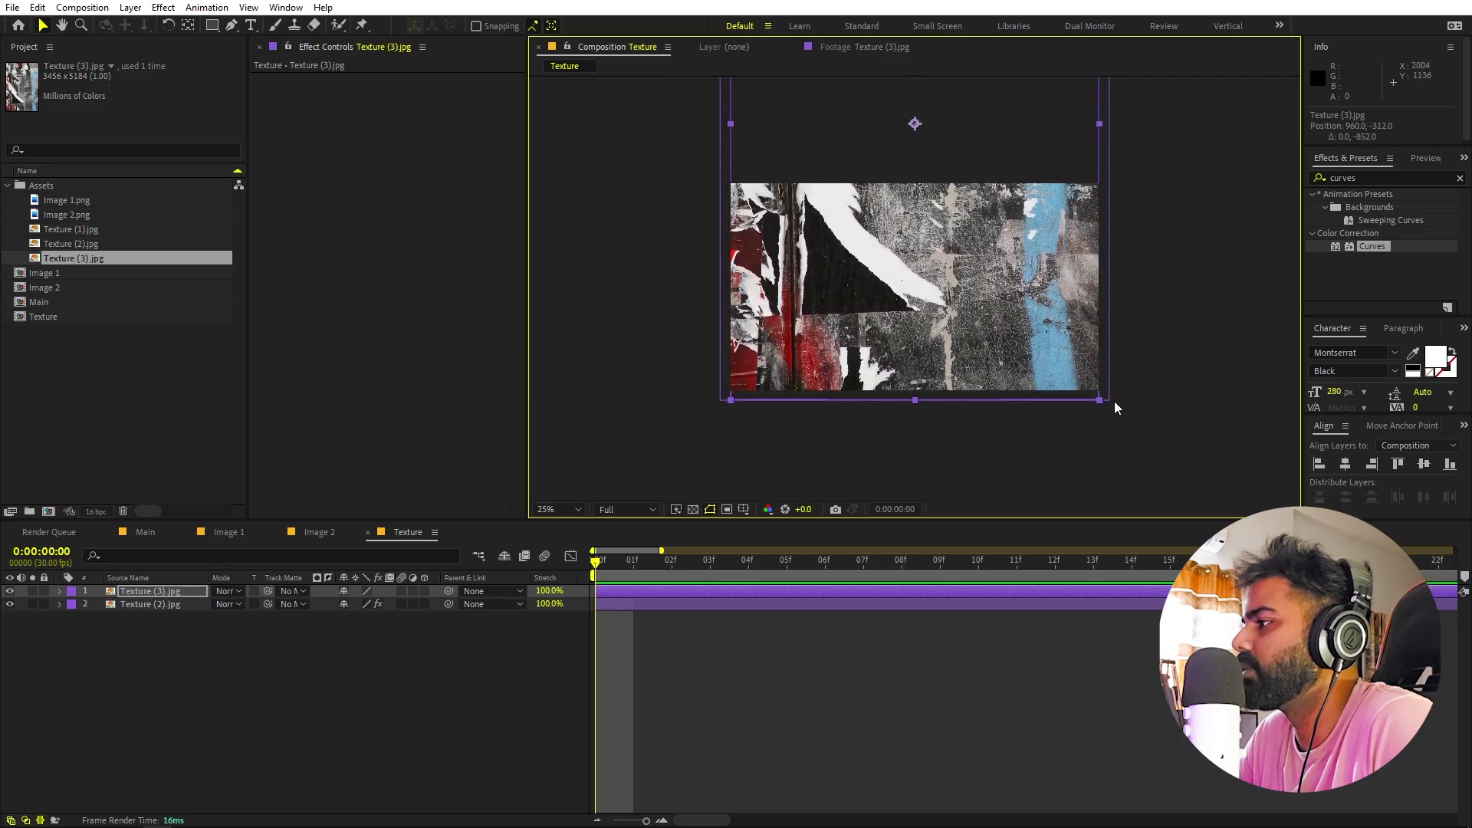
drag(1099, 400, 1104, 407)
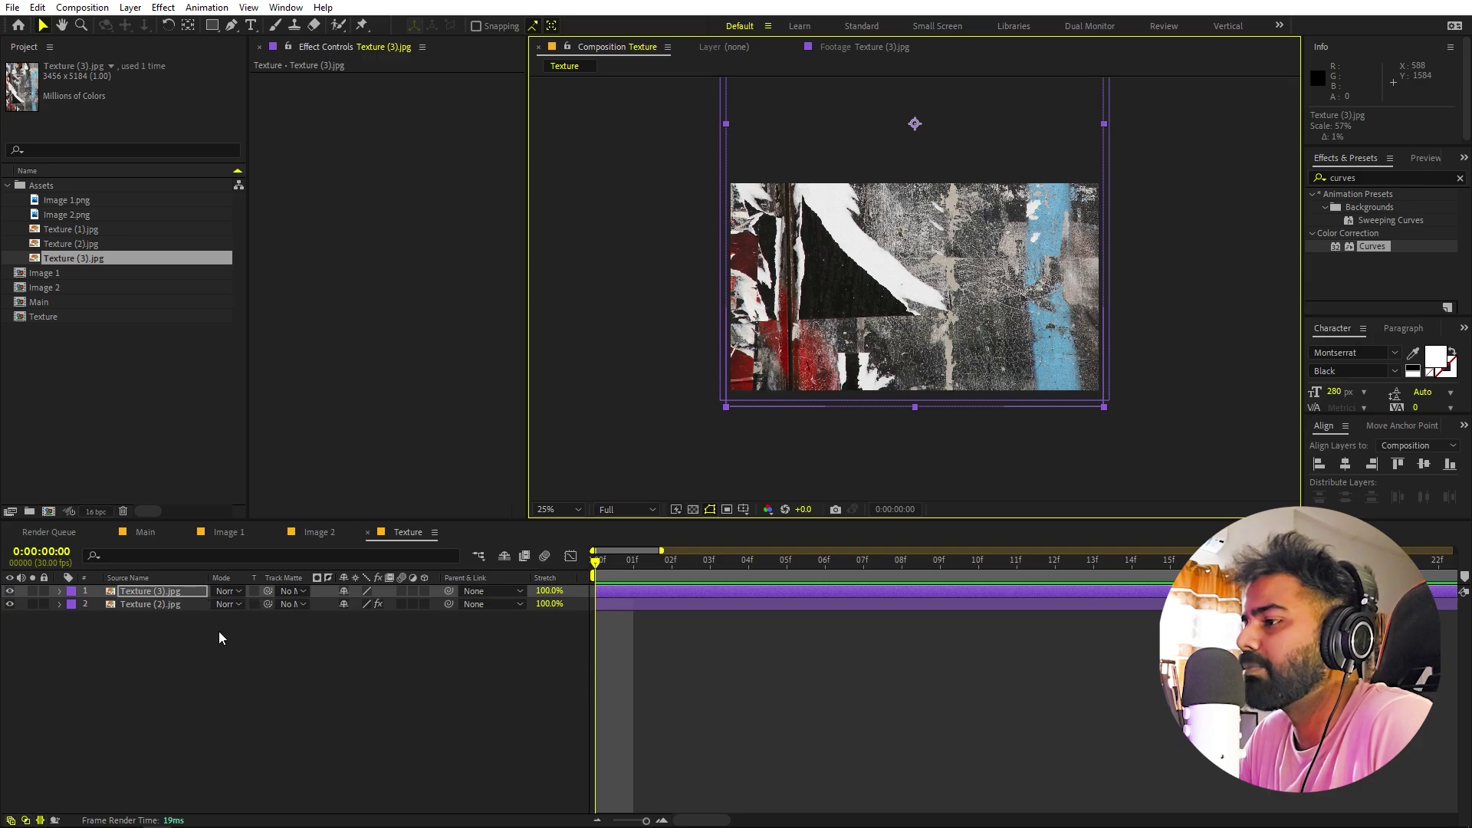
- Set Texture (3).jpg's blend mode to Multiply and preview the first frames
click(225, 592)
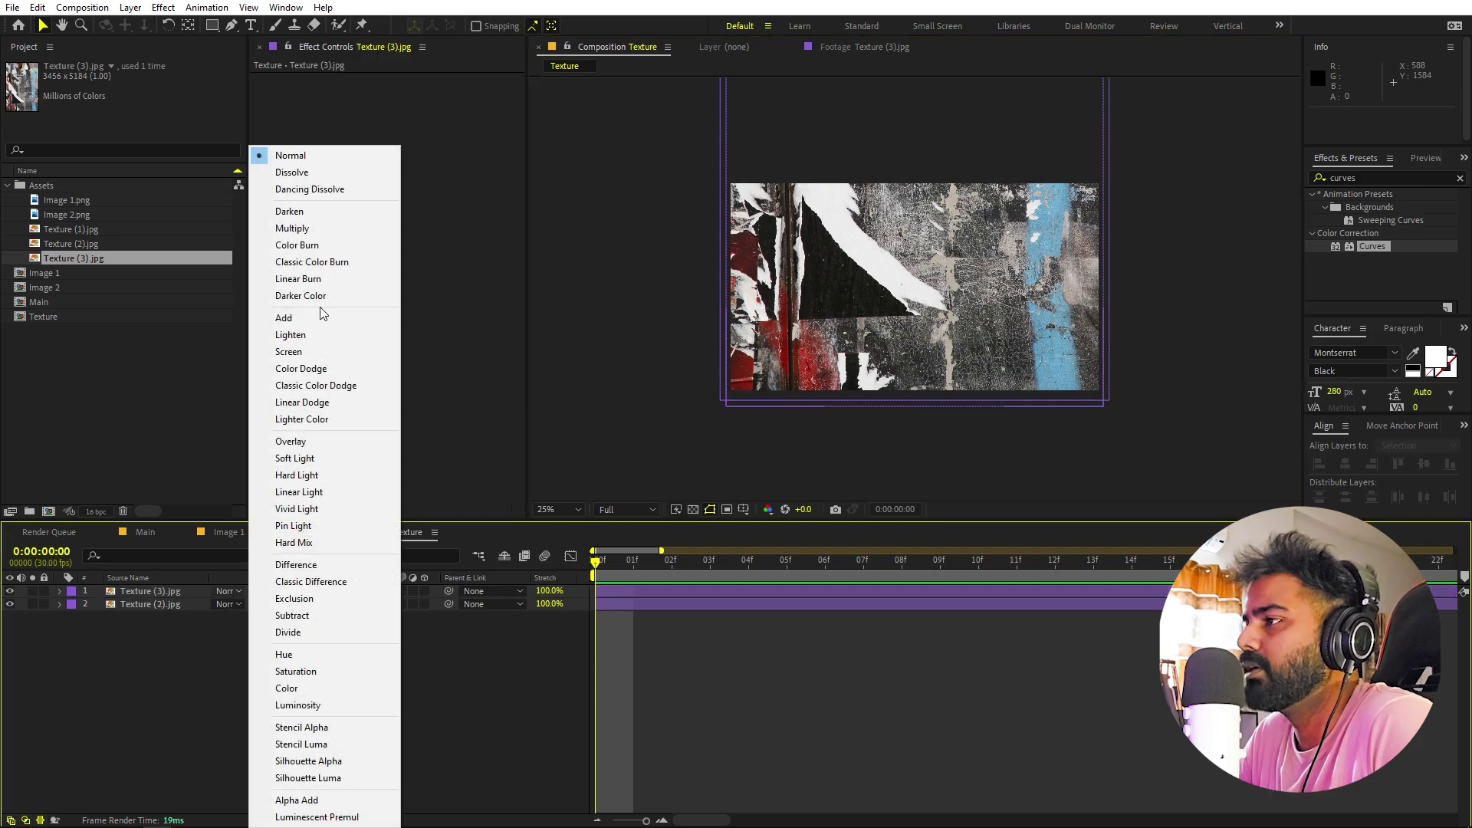
click(279, 229)
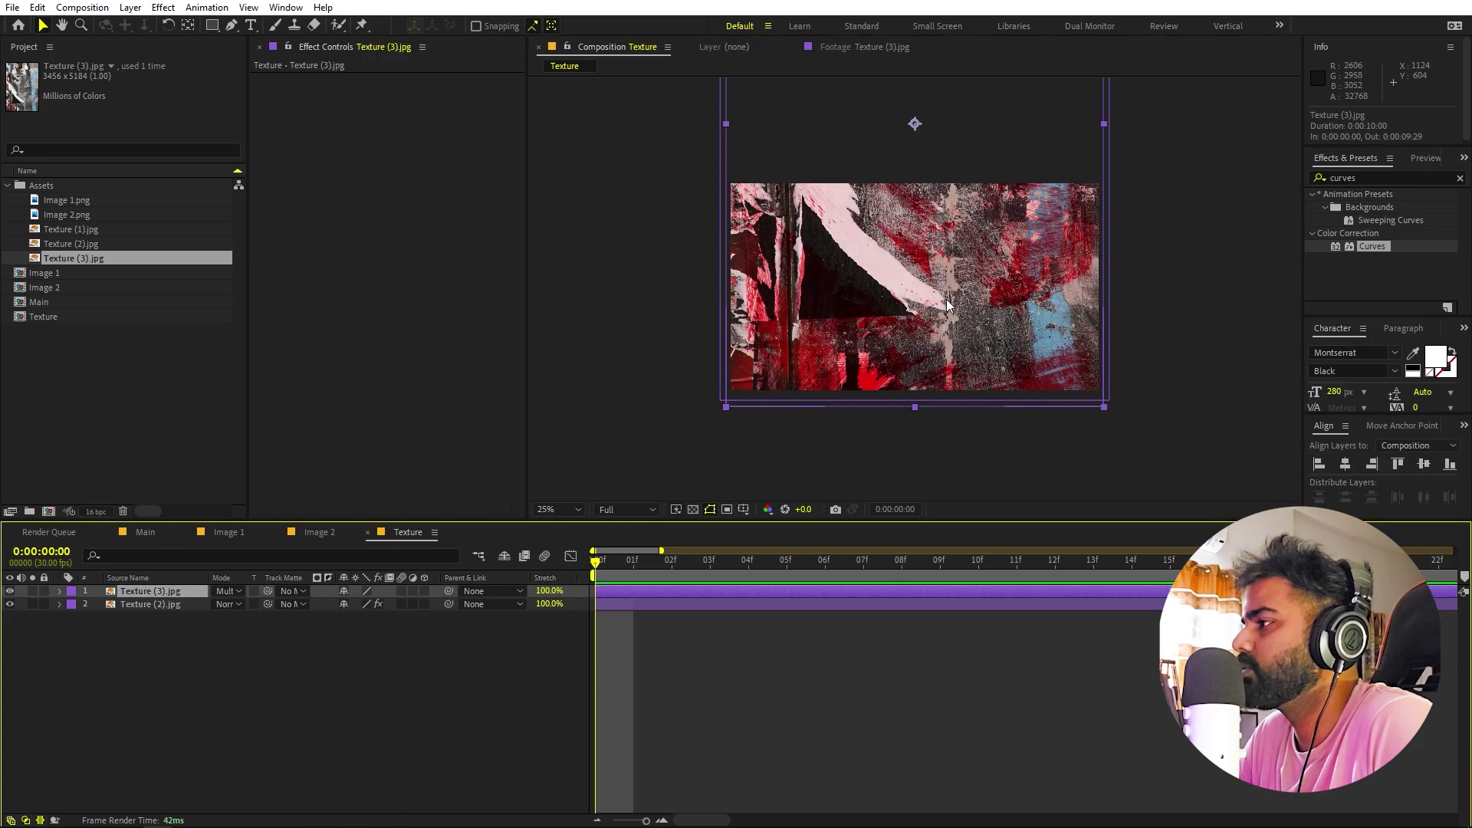
scroll(946, 299, up, 2)
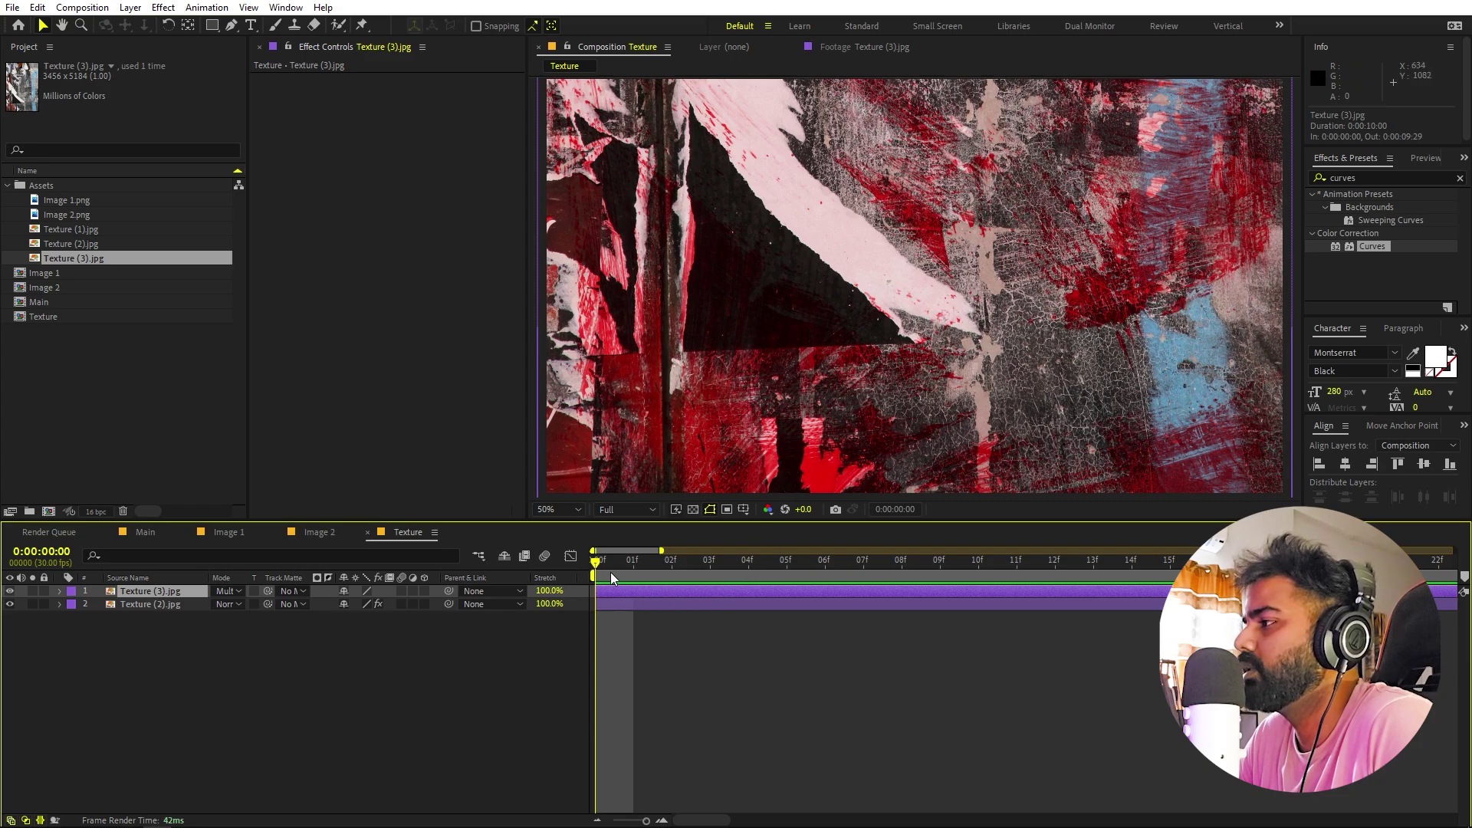
mouse_move(610, 572)
mouse_down()
mouse_move(873, 564)
mouse_move(596, 566)
mouse_up()
- Swap the Tint colours on Texture (2).jpg for a deeper red look
click(937, 227)
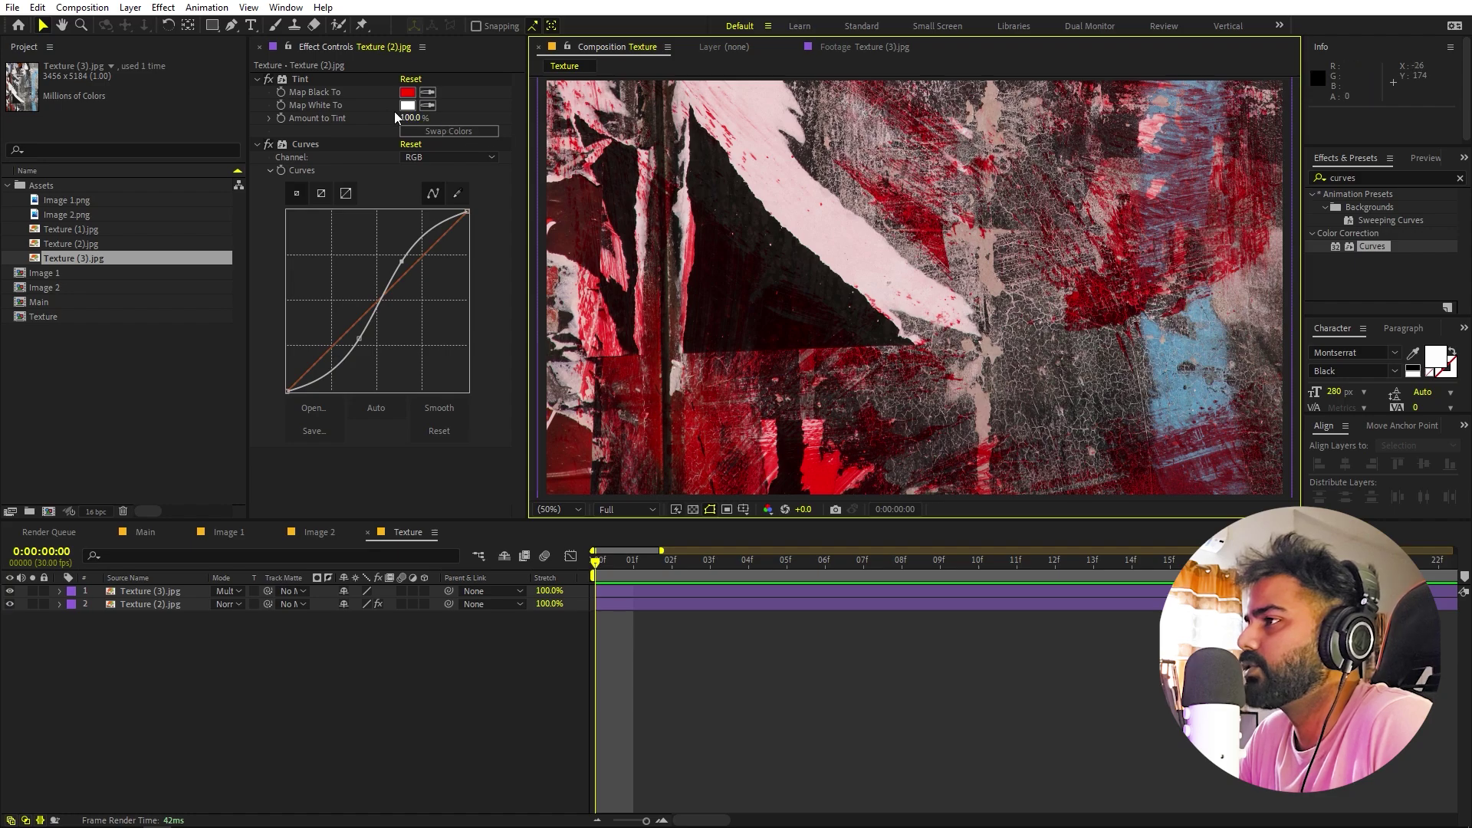
click(162, 609)
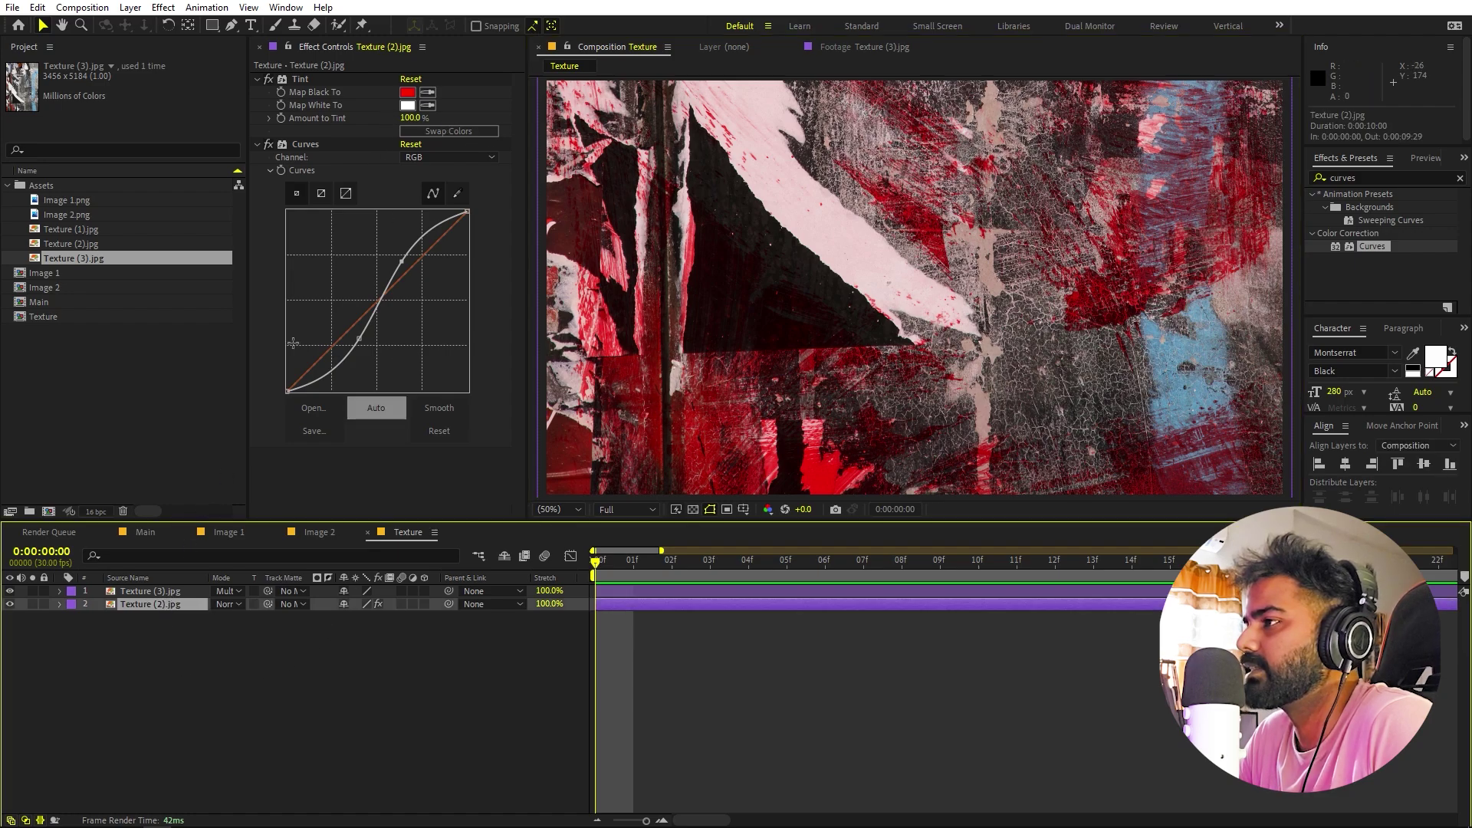
click(436, 132)
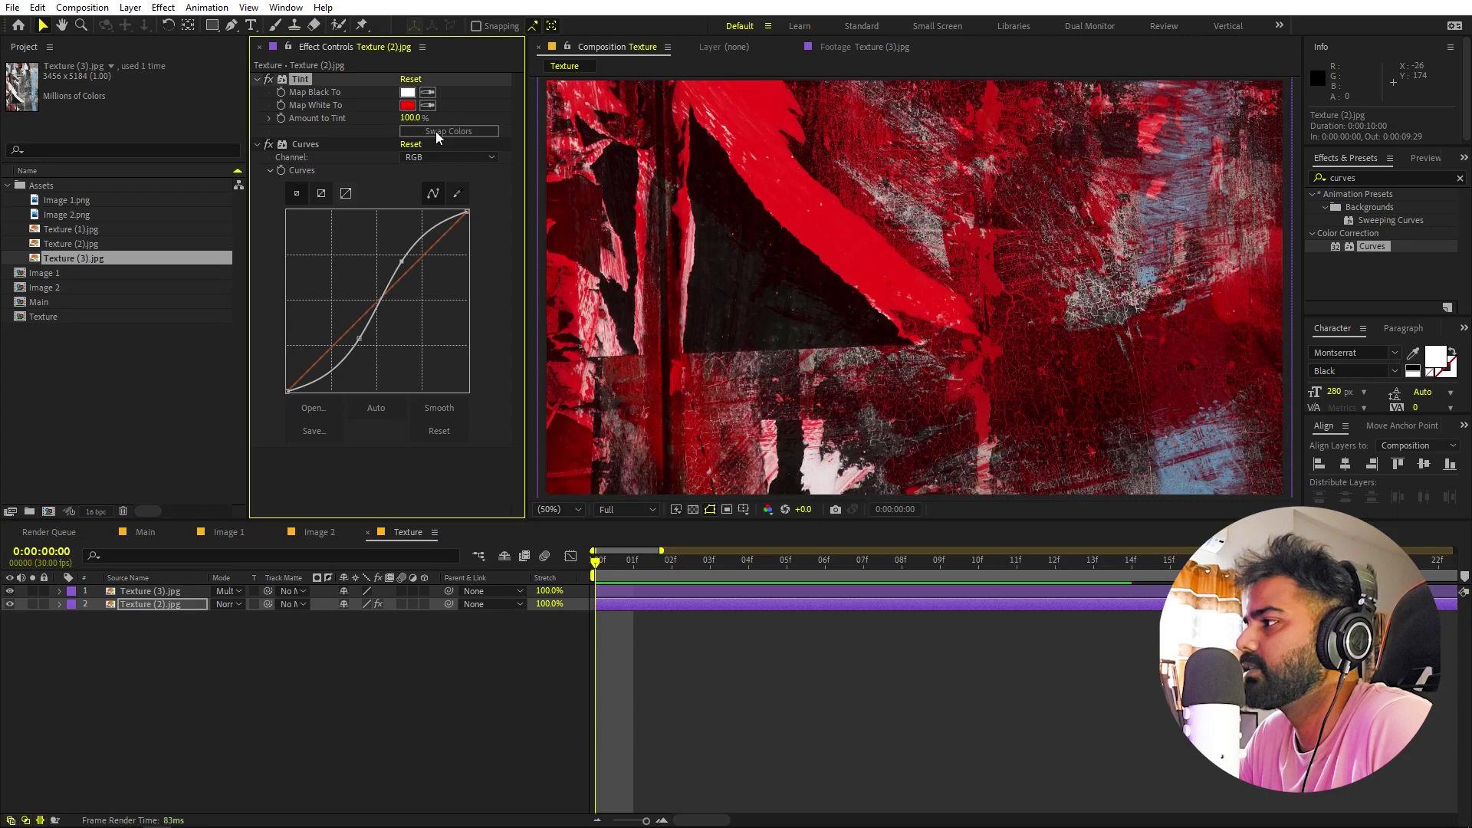
click(918, 636)
scroll(908, 285, down, 2)
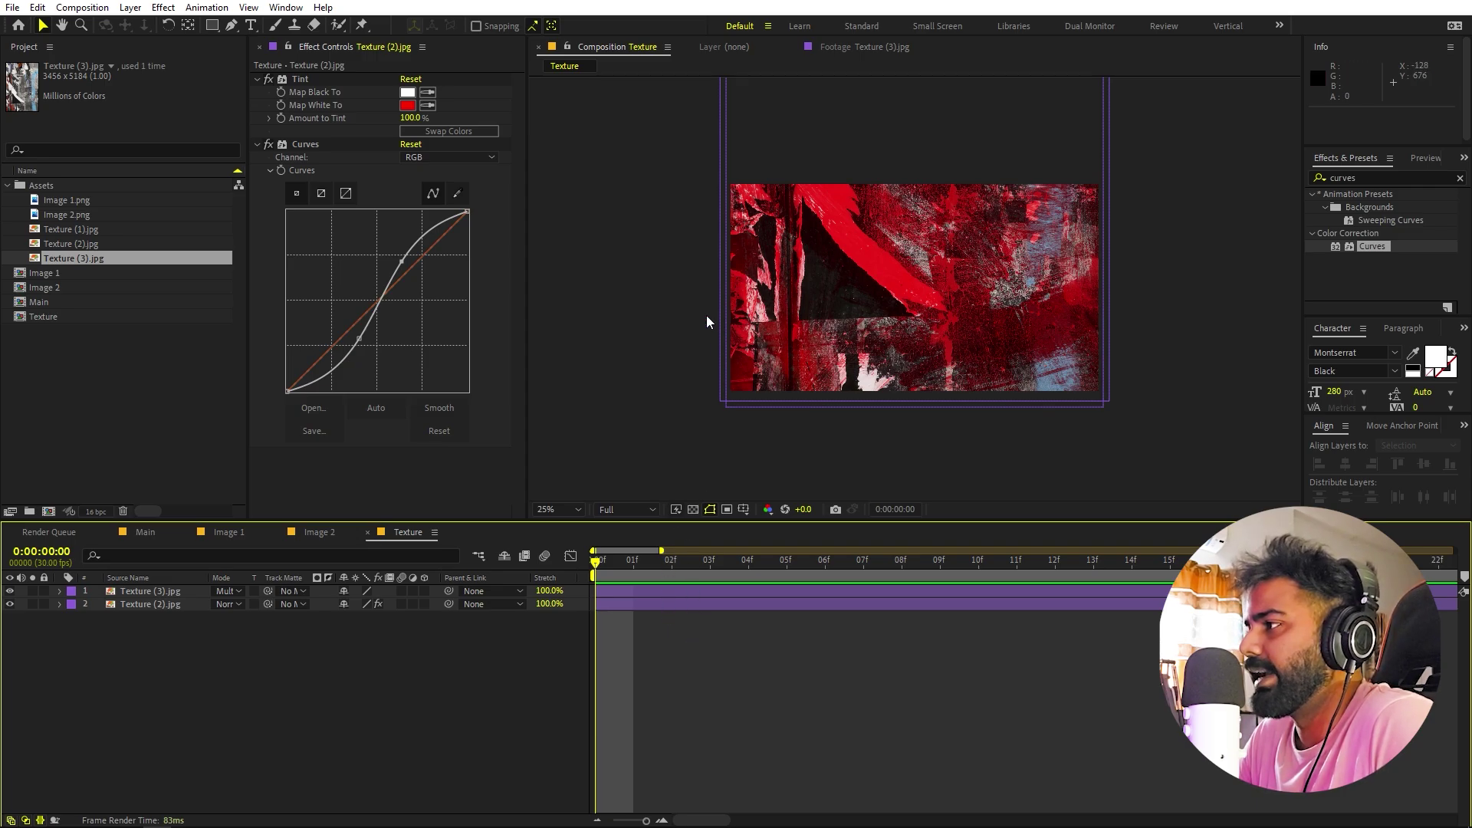
- Split both texture layers at frame 4
drag(614, 567, 416, 597)
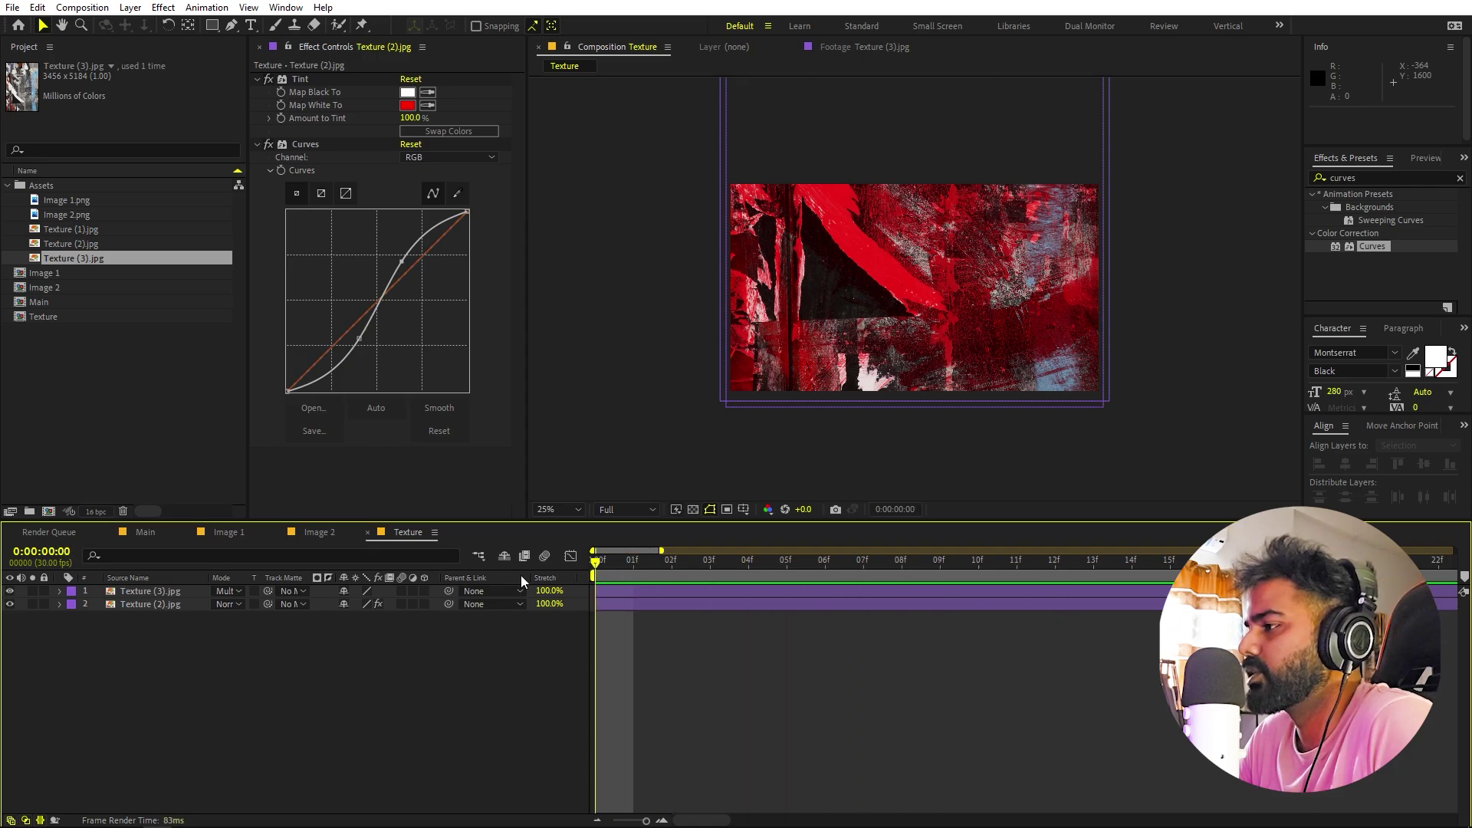
drag(605, 560, 743, 572)
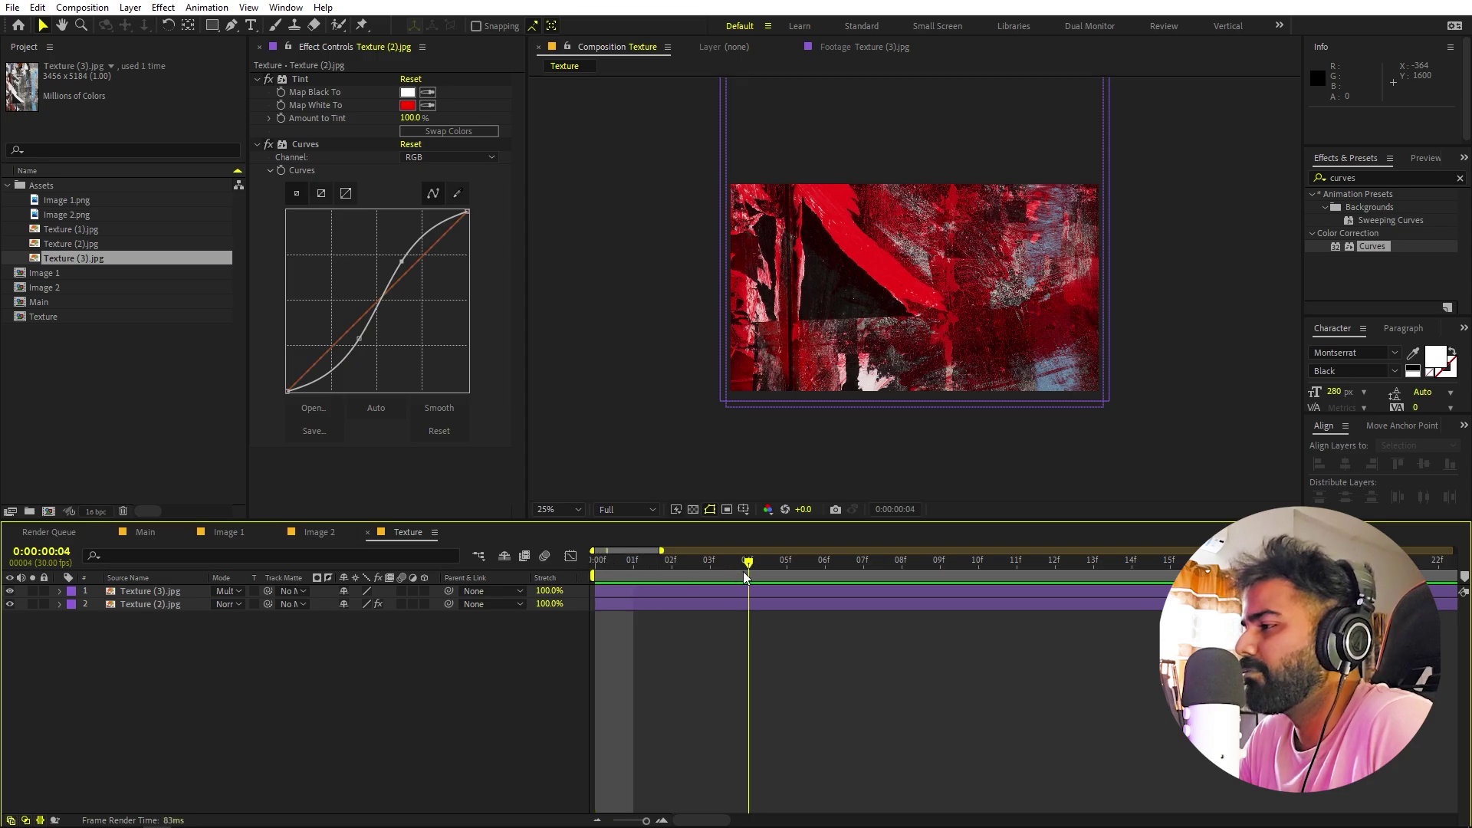
click(148, 594)
shift+click(141, 605)
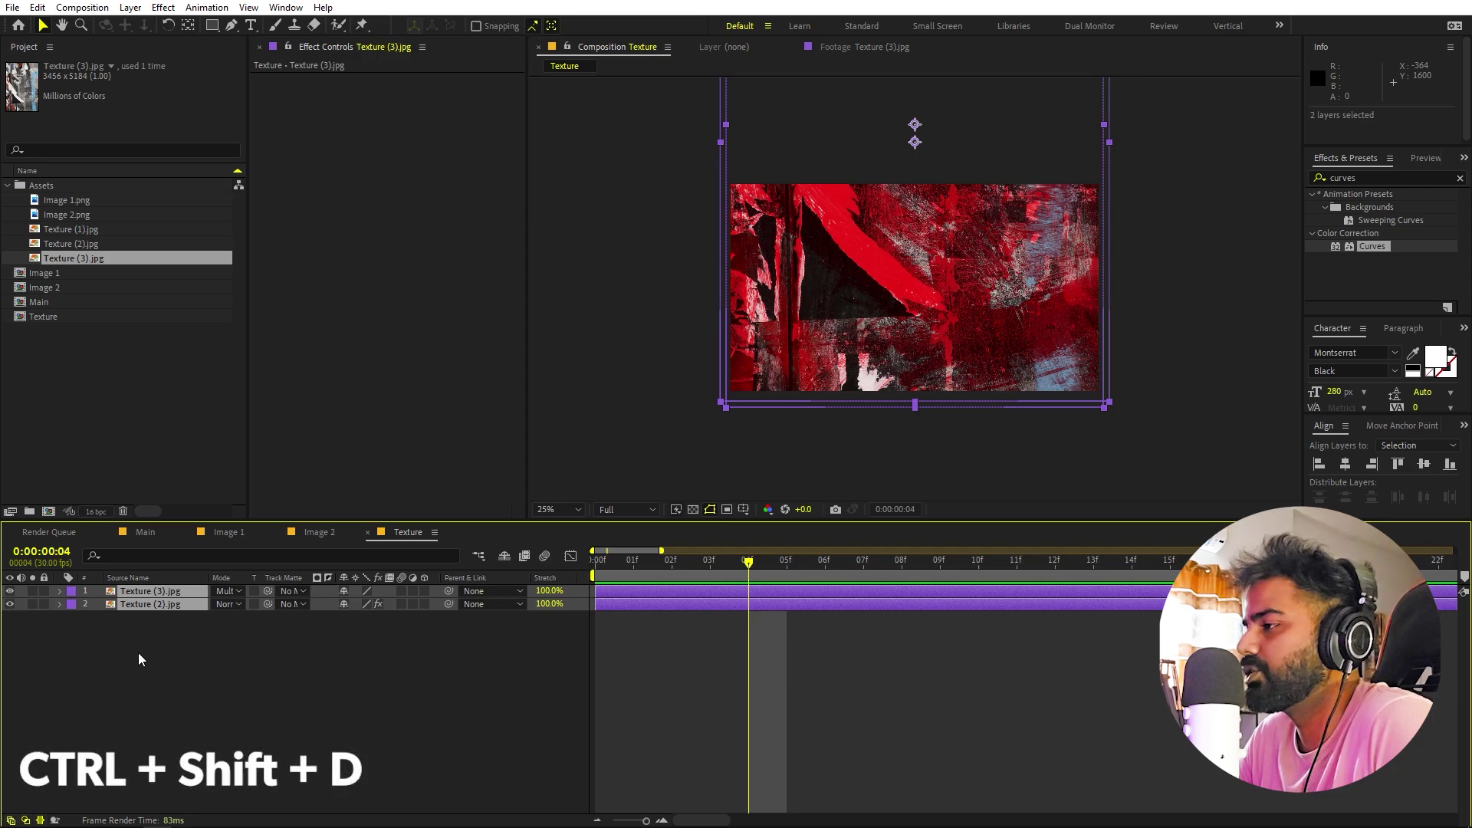
key(ctrl+shift+d)
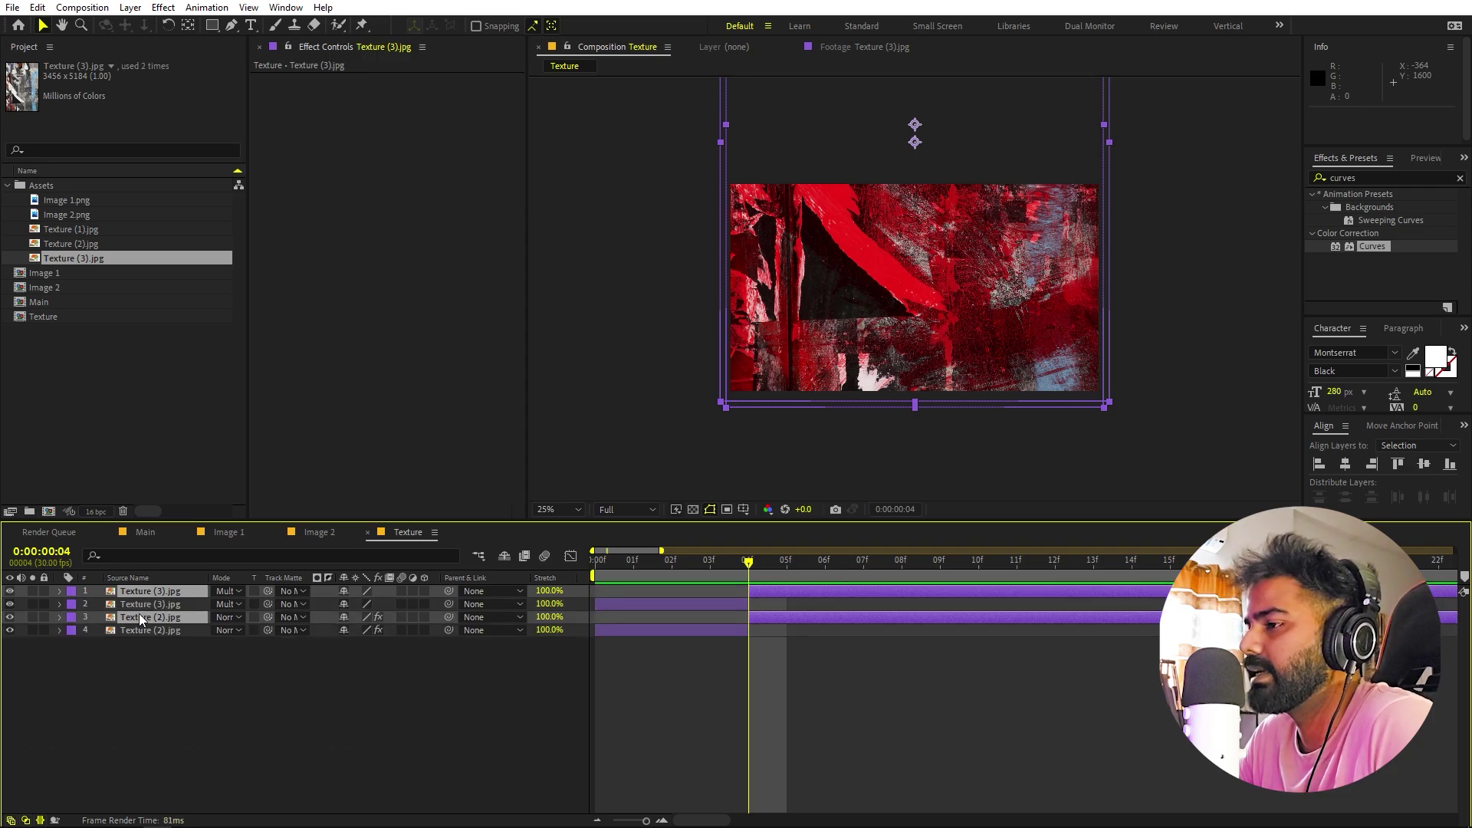
- Move the frame-4 pieces above the originals and reposition them, nudging Texture (2) down
drag(141, 617, 141, 603)
click(794, 654)
click(785, 588)
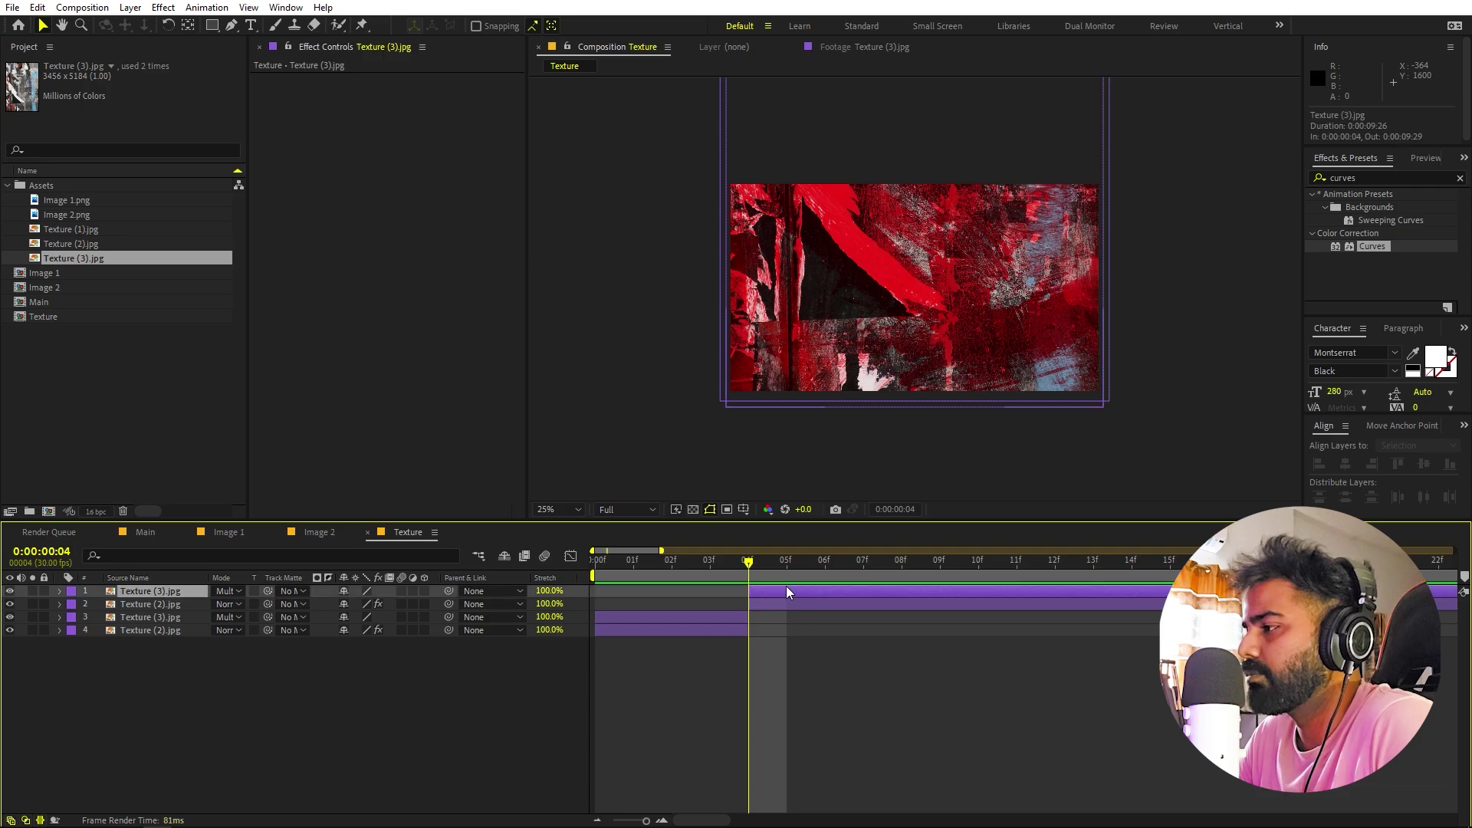
drag(880, 233, 859, 446)
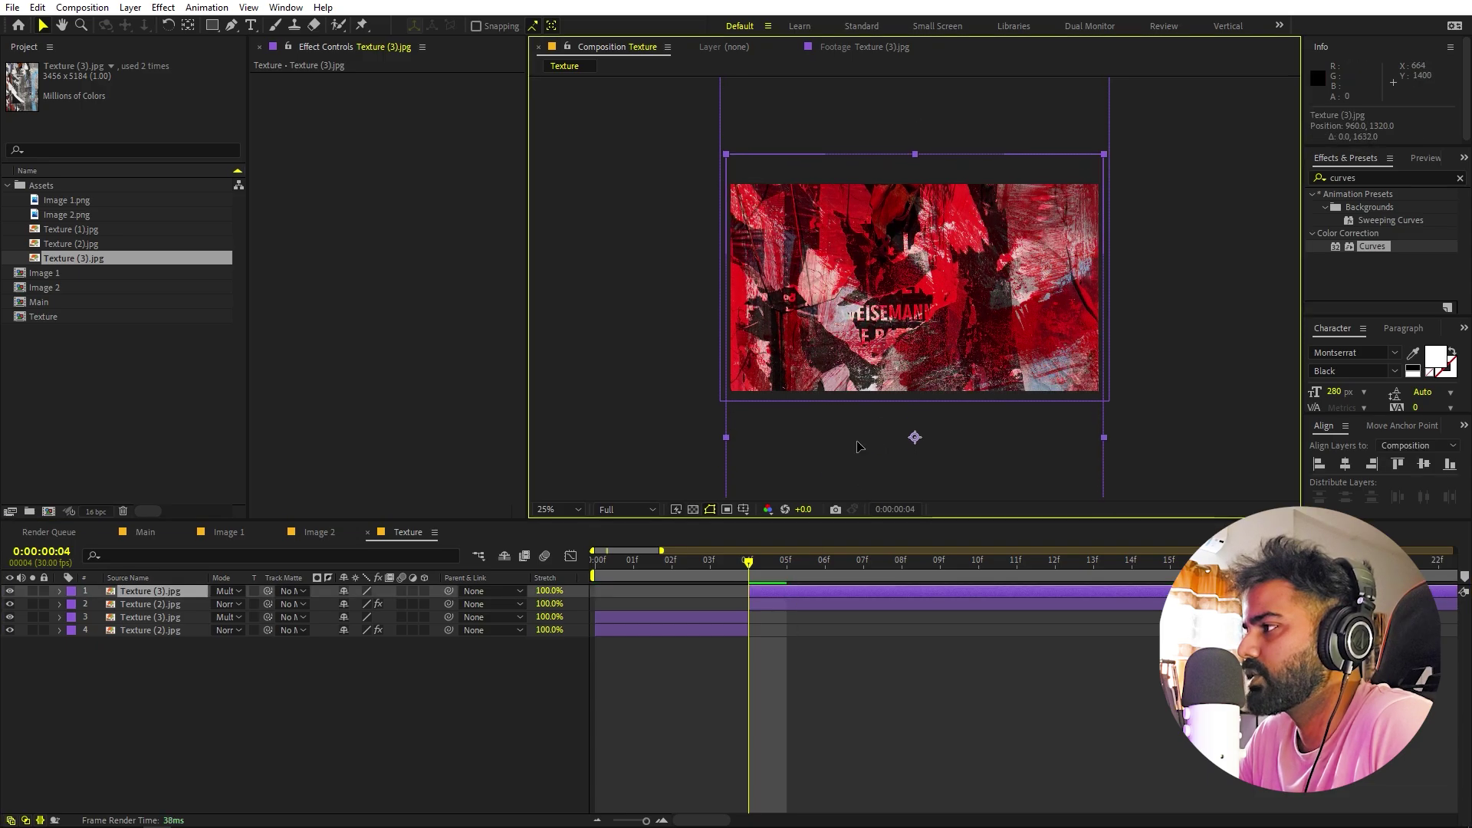
click(757, 605)
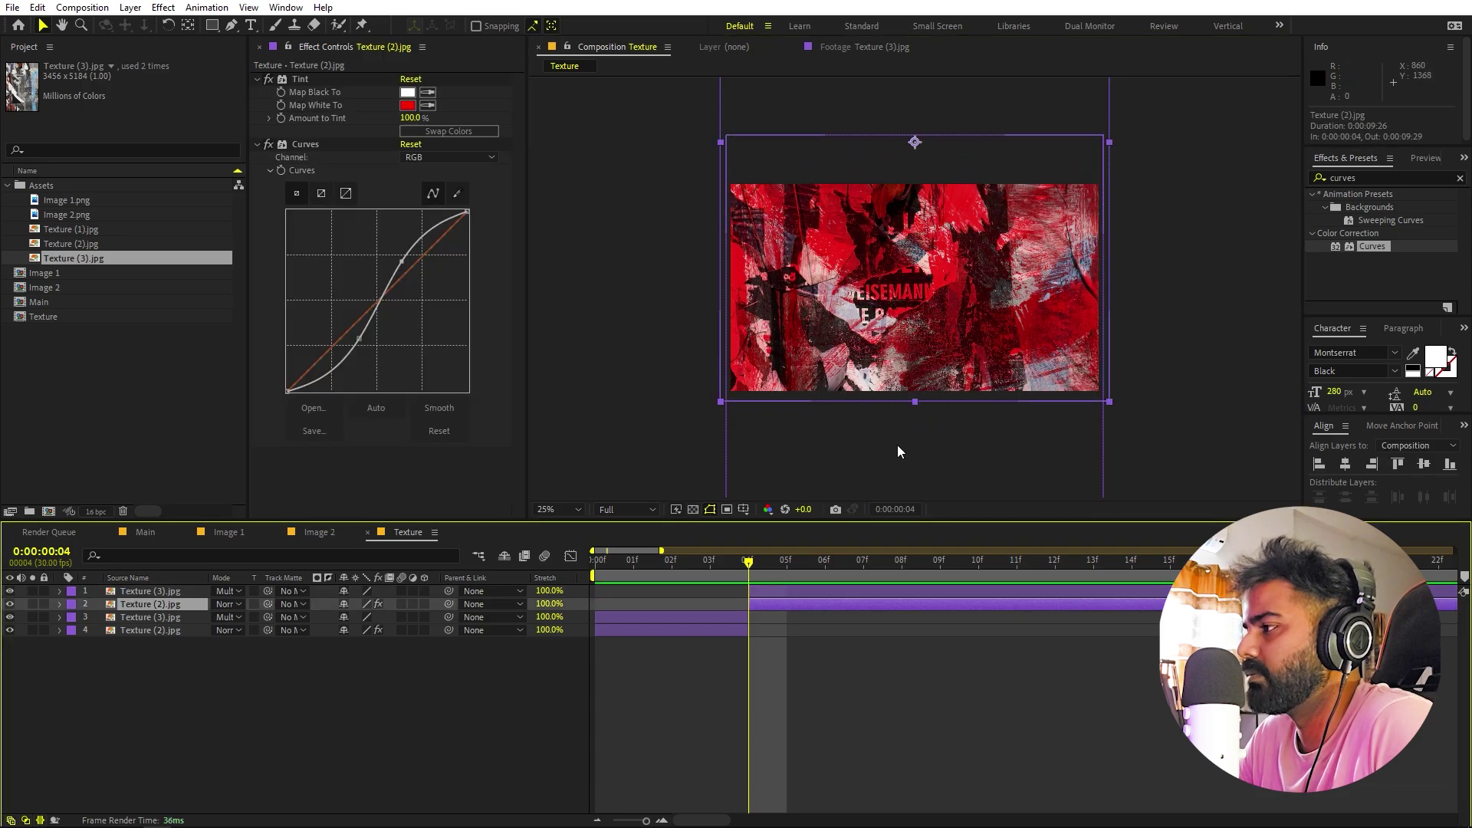
scroll(899, 414, down, 1)
drag(899, 414, 895, 345)
click(815, 606)
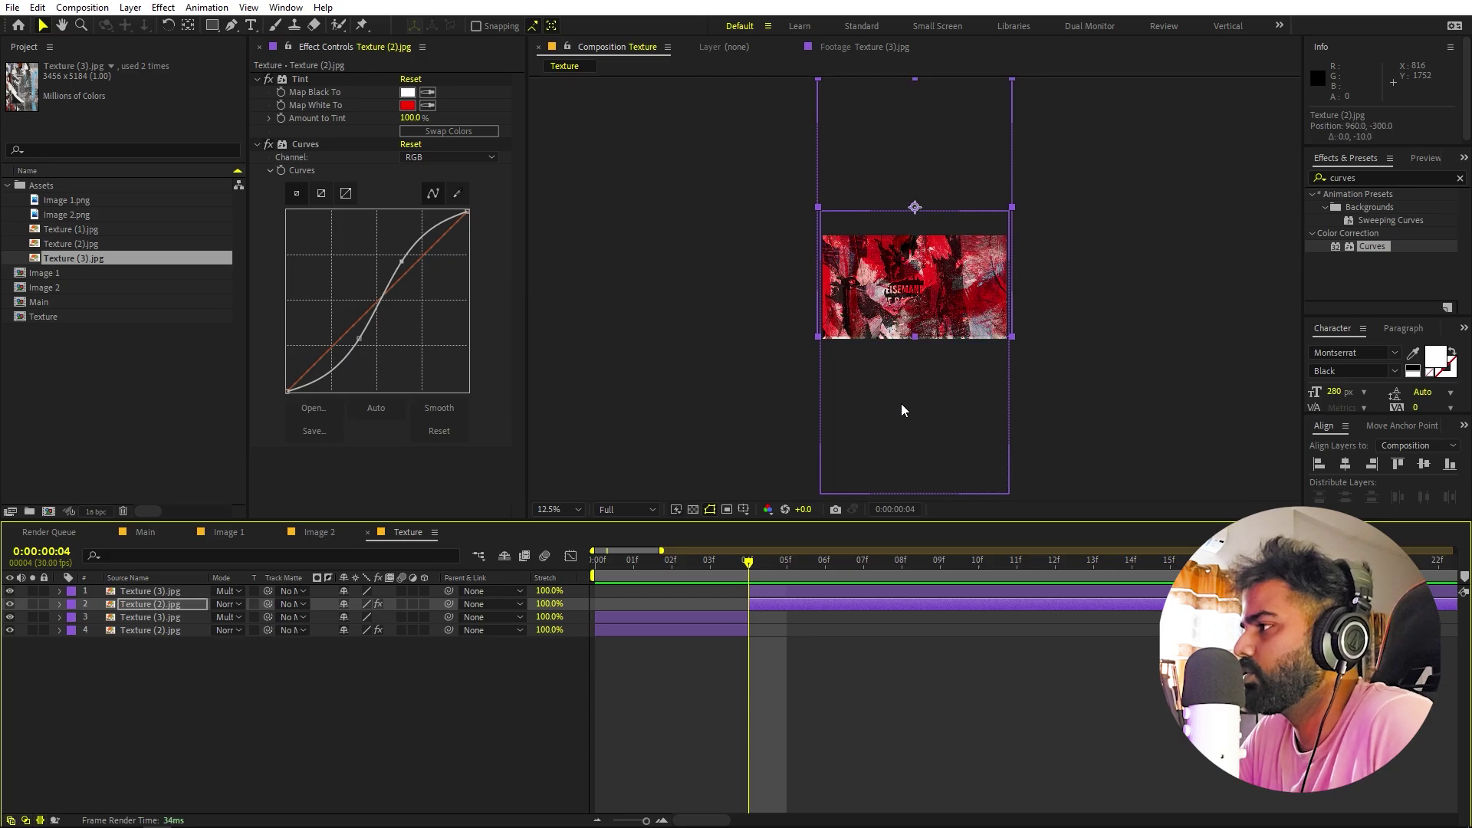
key(shift+Down)
key(shift+Down)
key(shift+Down)
key(shift+Down)
key(shift+Down)
key(shift+Down)
key(shift+Down)
key(shift+Down)
key(shift+Down)
key(shift+Down)
key(shift+Down)
key(shift+Down)
key(shift+Down)
key(shift+Down)
key(shift+Down)
key(shift+Down)
key(shift+Down)
key(shift+Down)
key(shift+Down)
key(shift+Down)
key(shift+Down)
key(shift+Down)
key(shift+Down)
key(shift+Down)
key(shift+Down)
key(shift+Down)
key(shift+Down)
key(shift+Down)
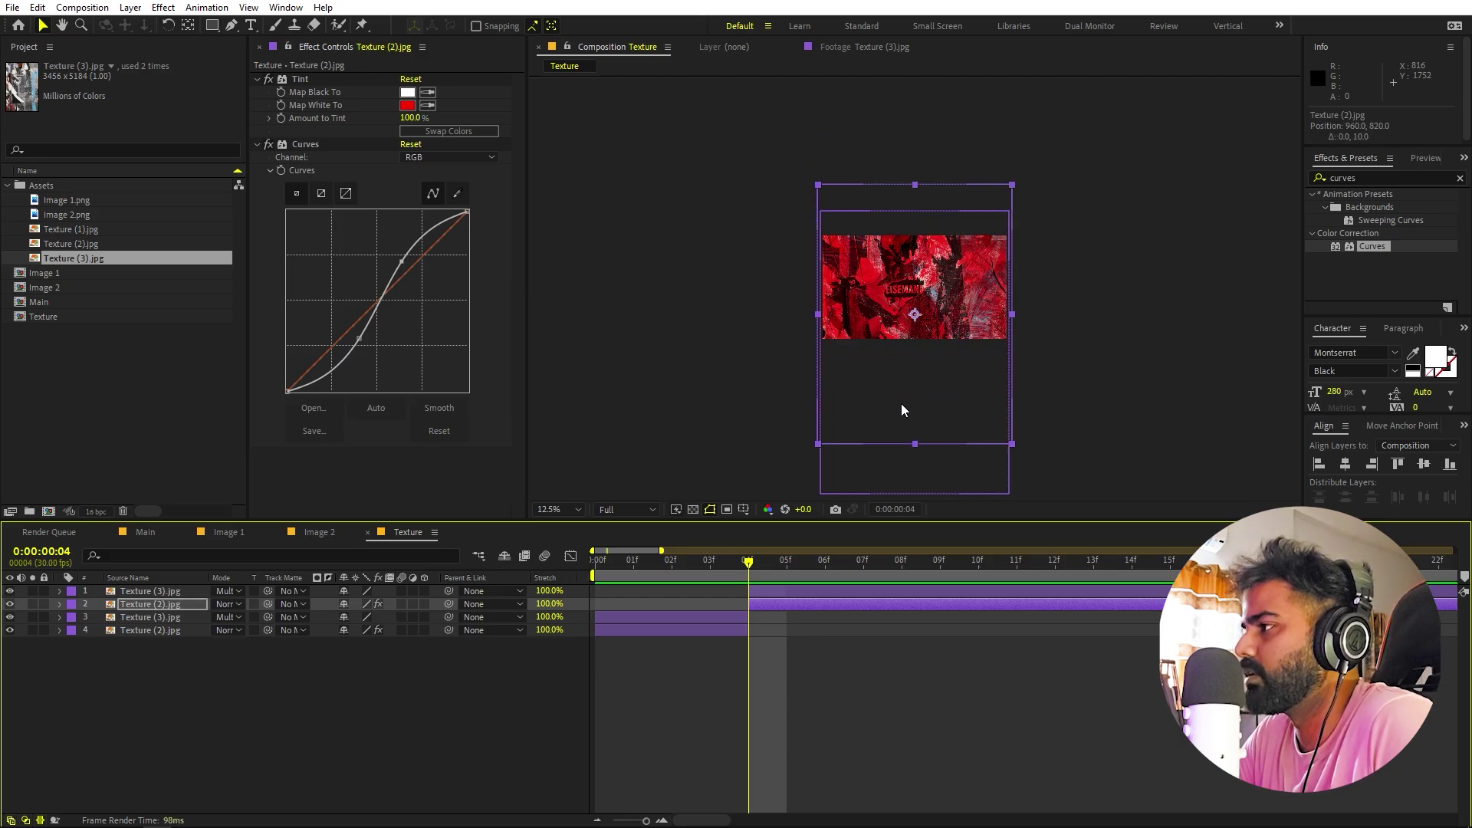
key(period)
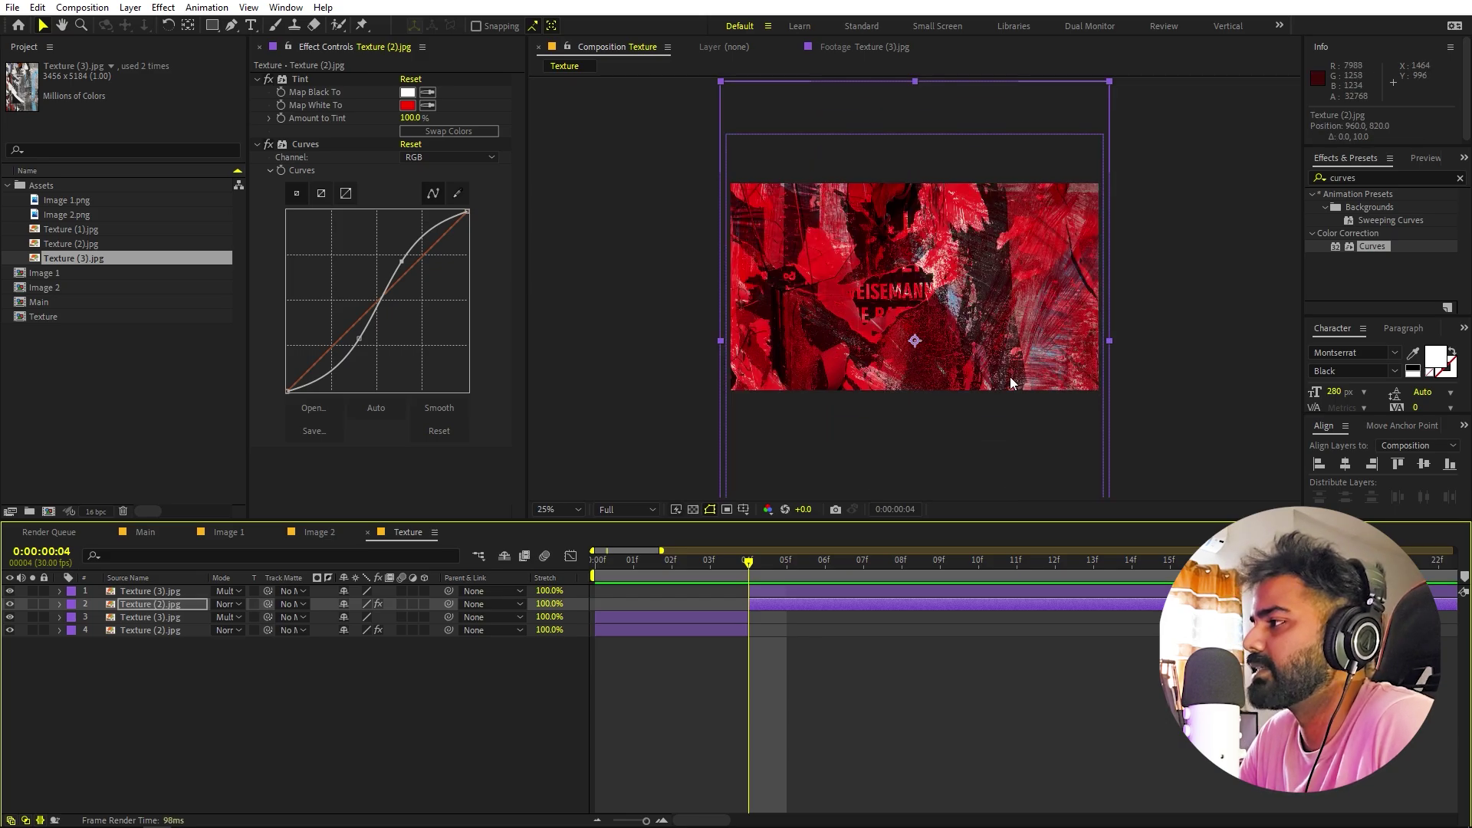
- Split the top two layers at frame 8
drag(807, 576, 890, 572)
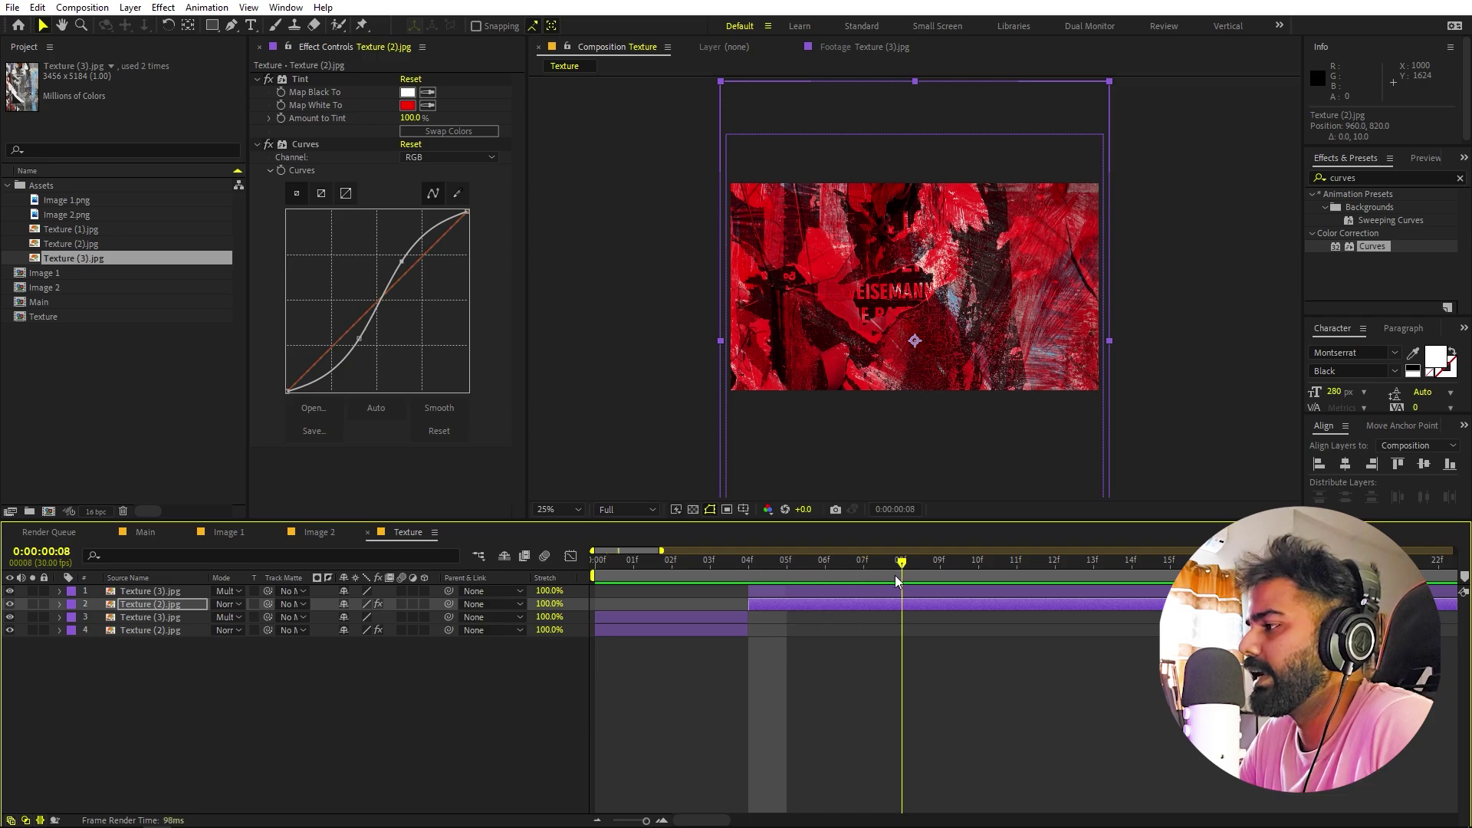
shift+click(915, 596)
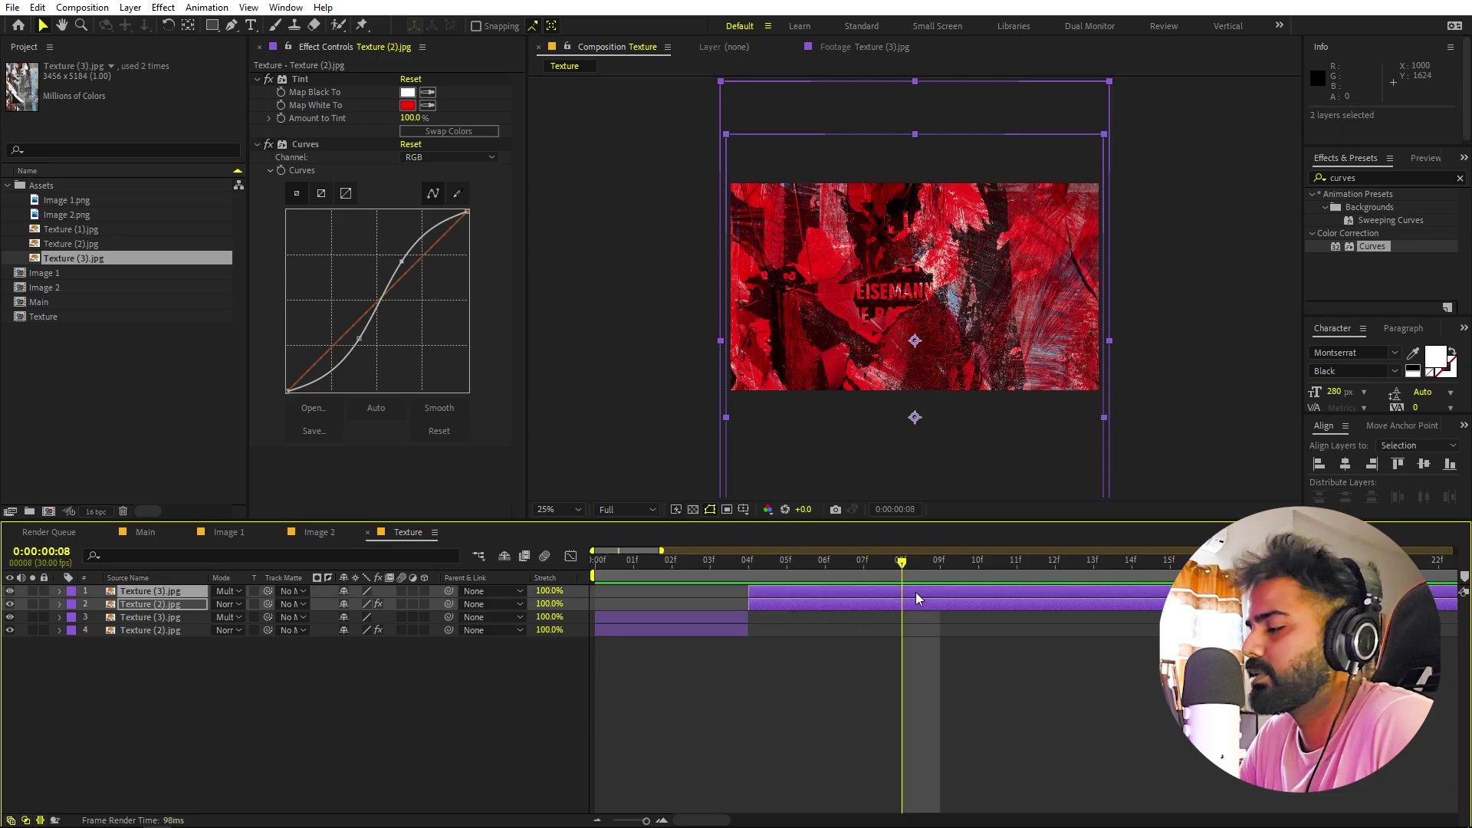
key(ctrl+shift+d)
- Raise the frame-8 Texture (2) piece to layer 2 and enlarge the top Texture (3) piece to about 85%
drag(160, 619, 160, 601)
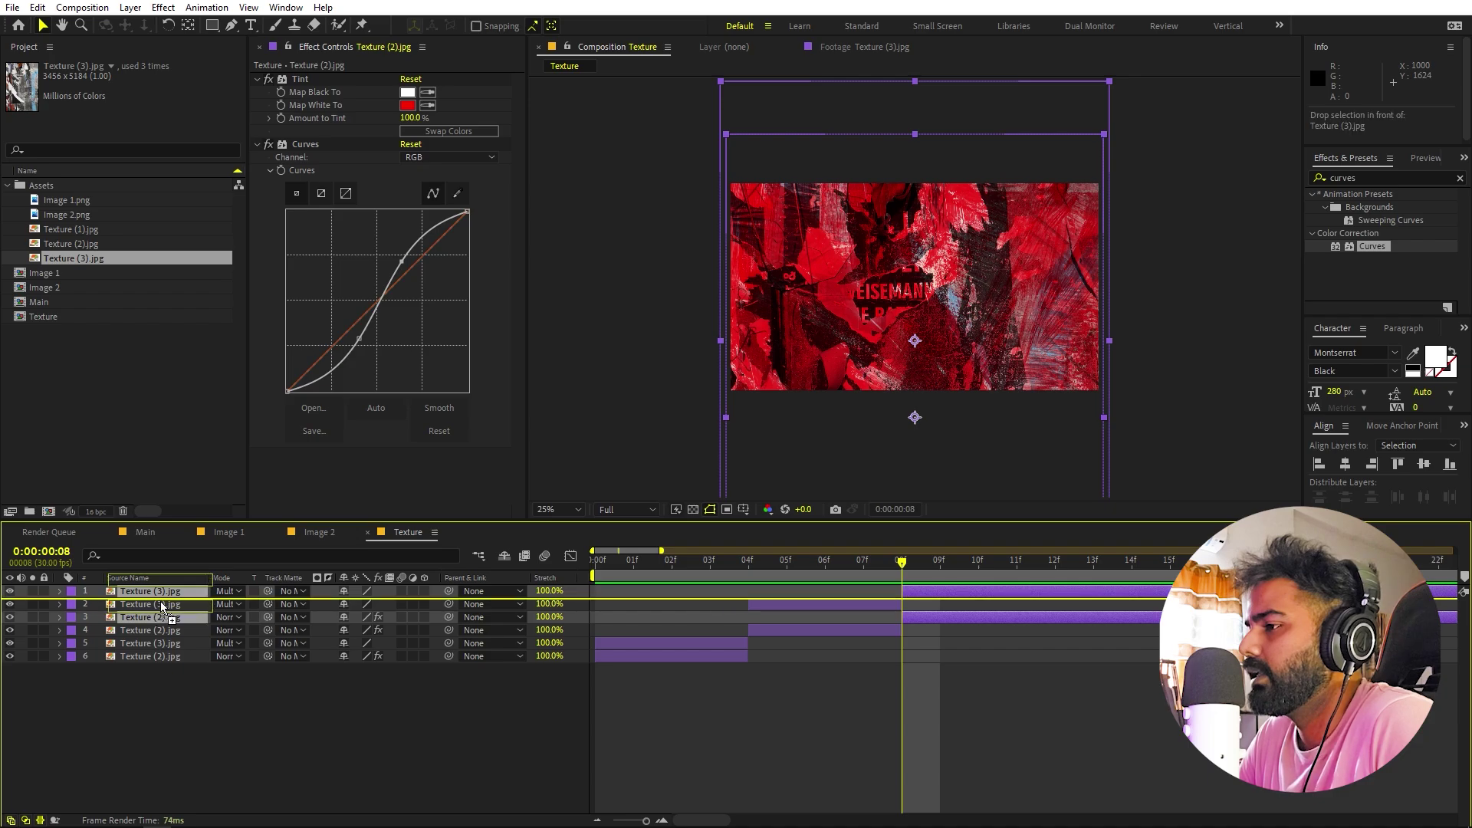
click(988, 644)
click(937, 593)
key(comma)
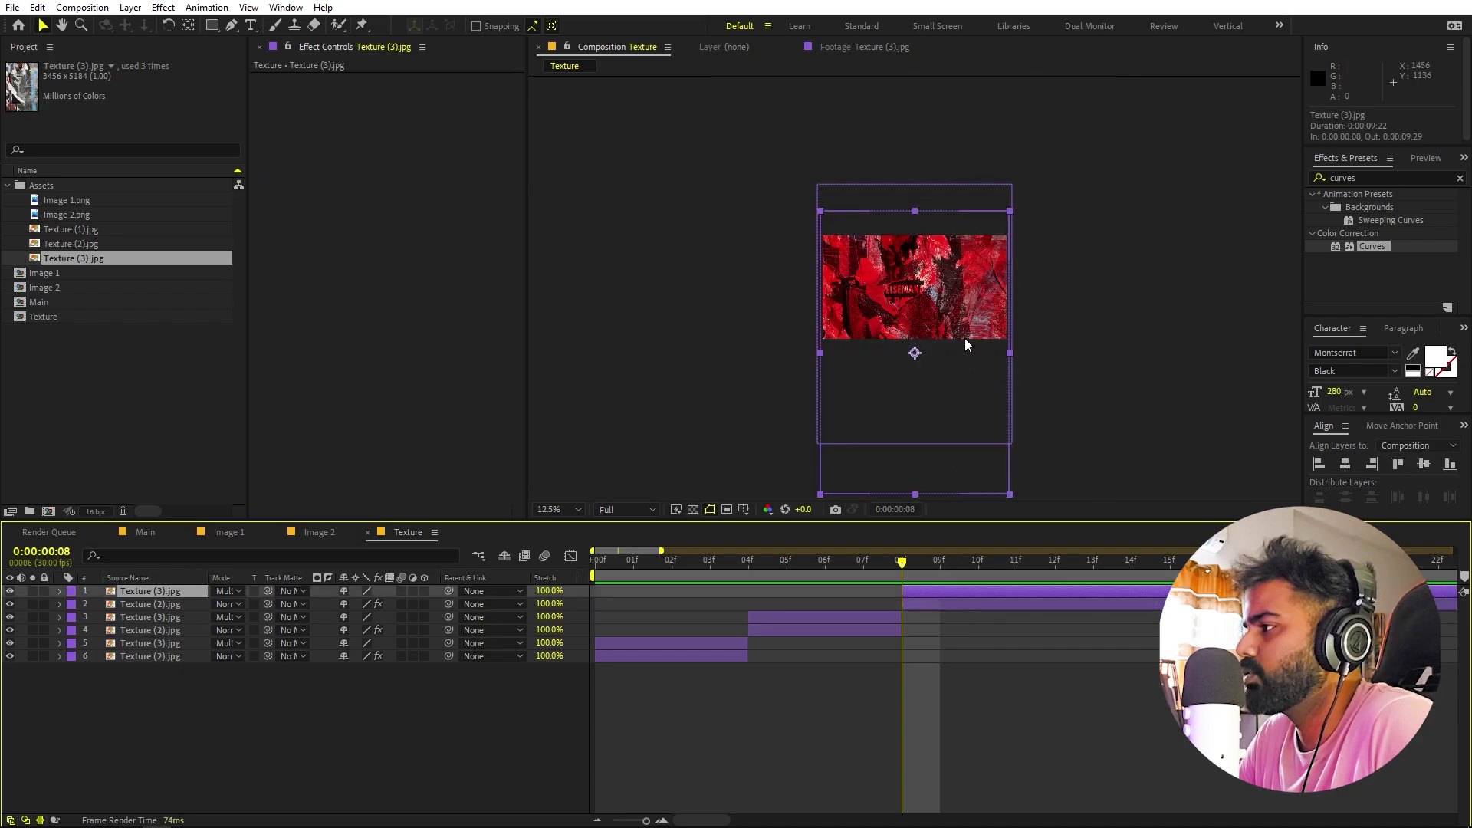
drag(1006, 210, 1074, 181)
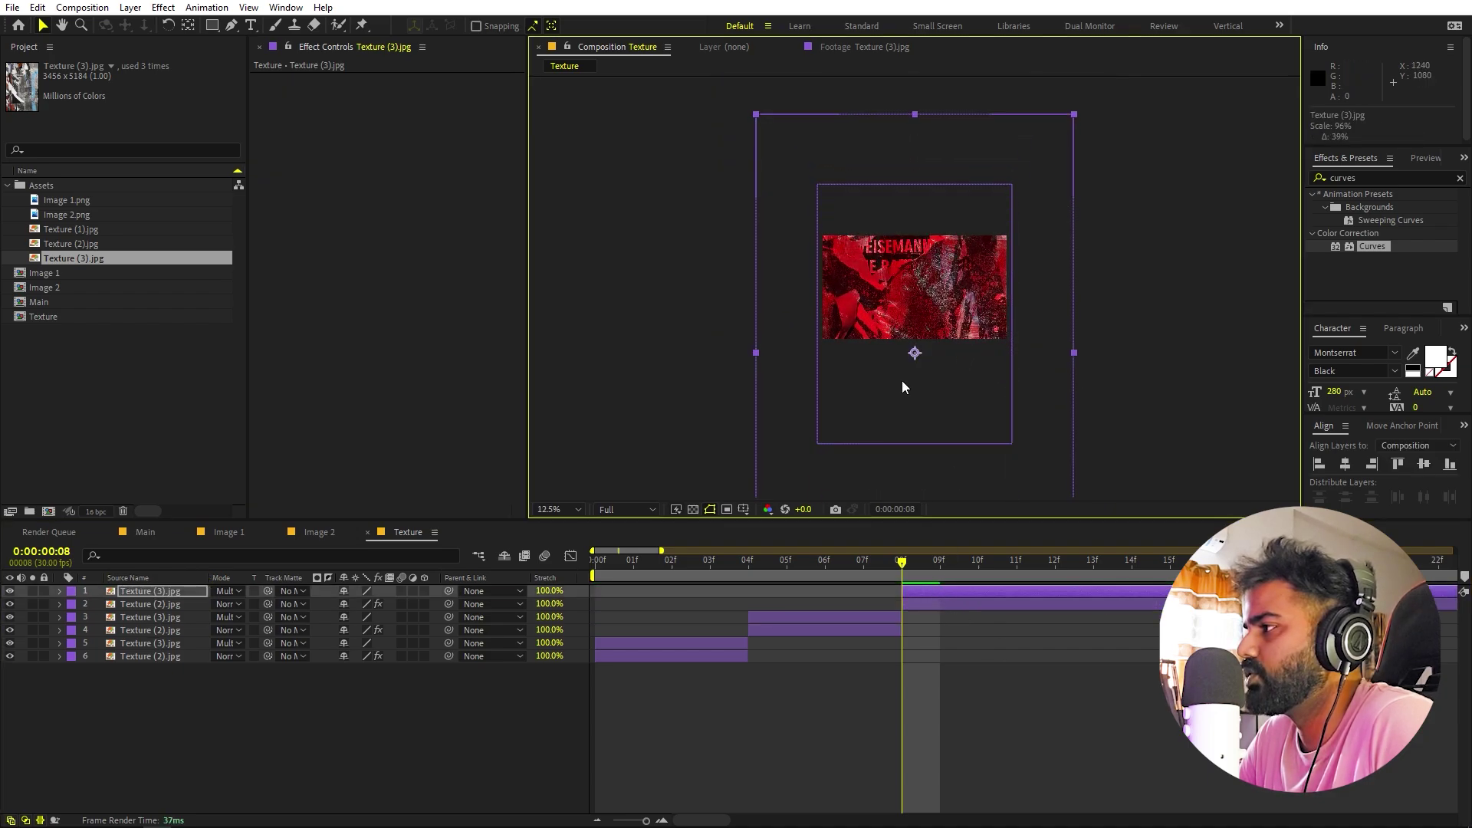
drag(902, 381, 854, 197)
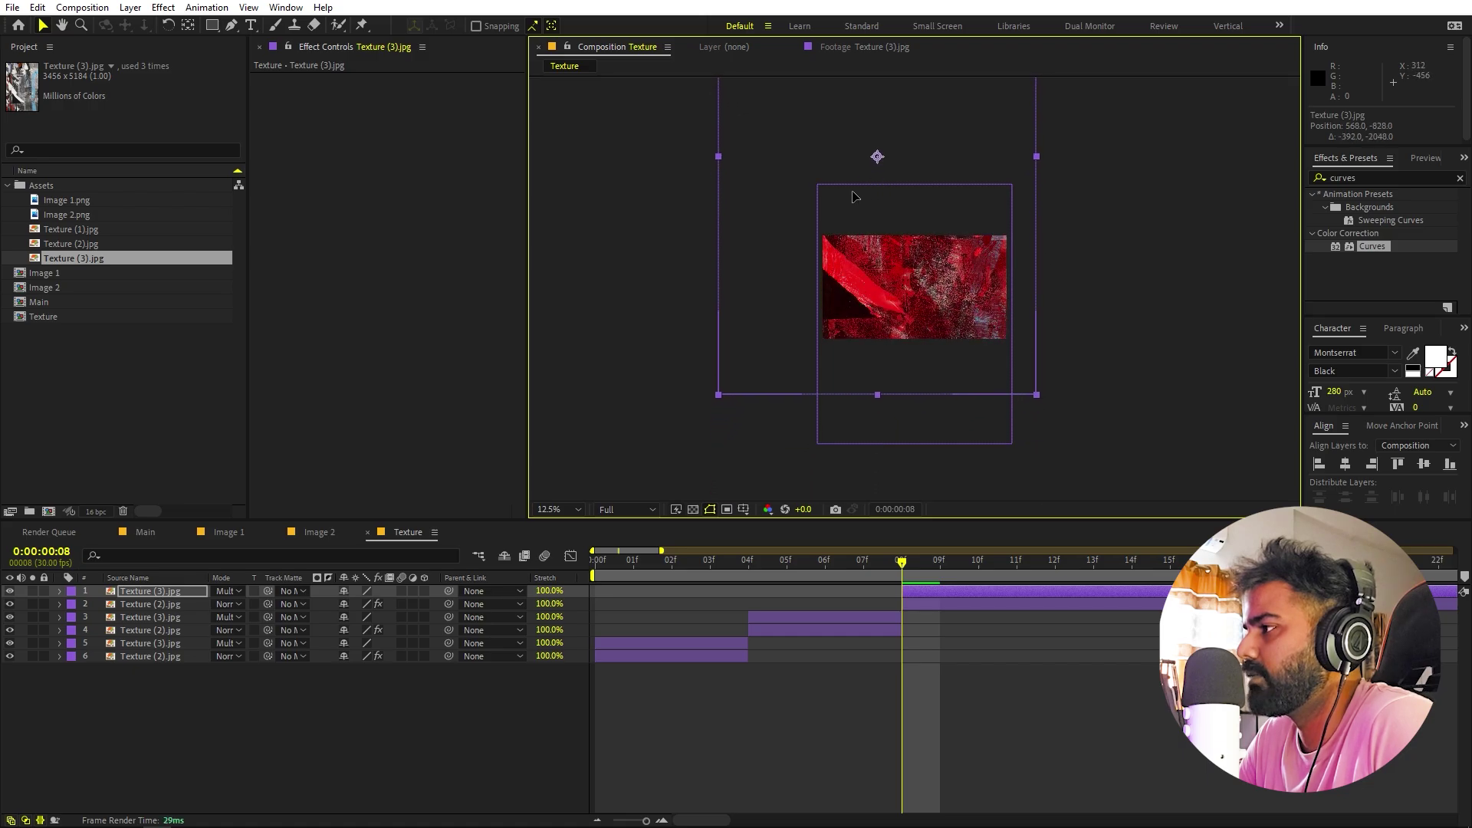
- Rotate the top Texture (3) piece 90° and shift it left and down
key(r)
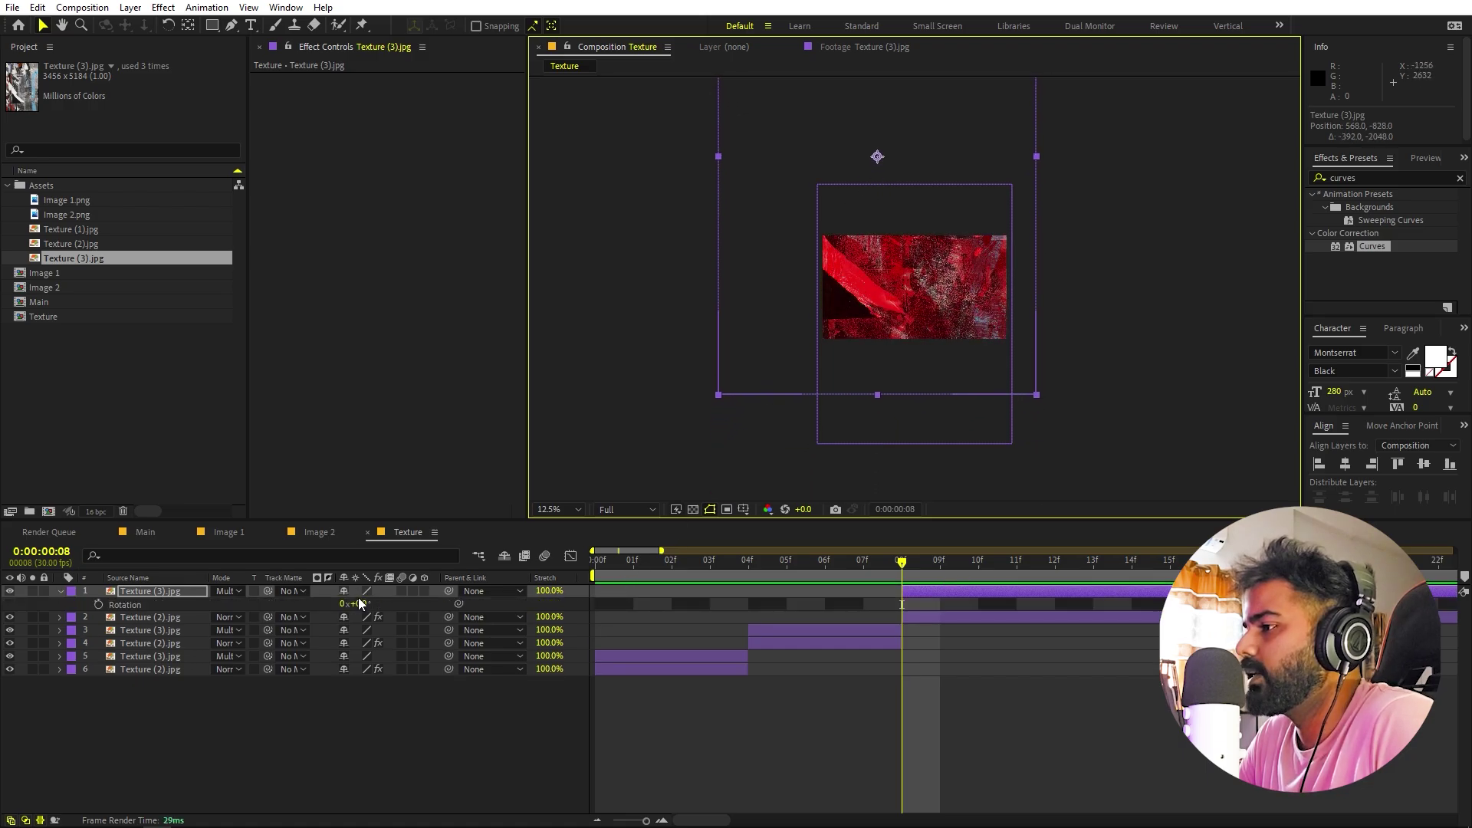
mouse_move(359, 604)
mouse_down()
mouse_move(438, 597)
mouse_move(362, 603)
mouse_up()
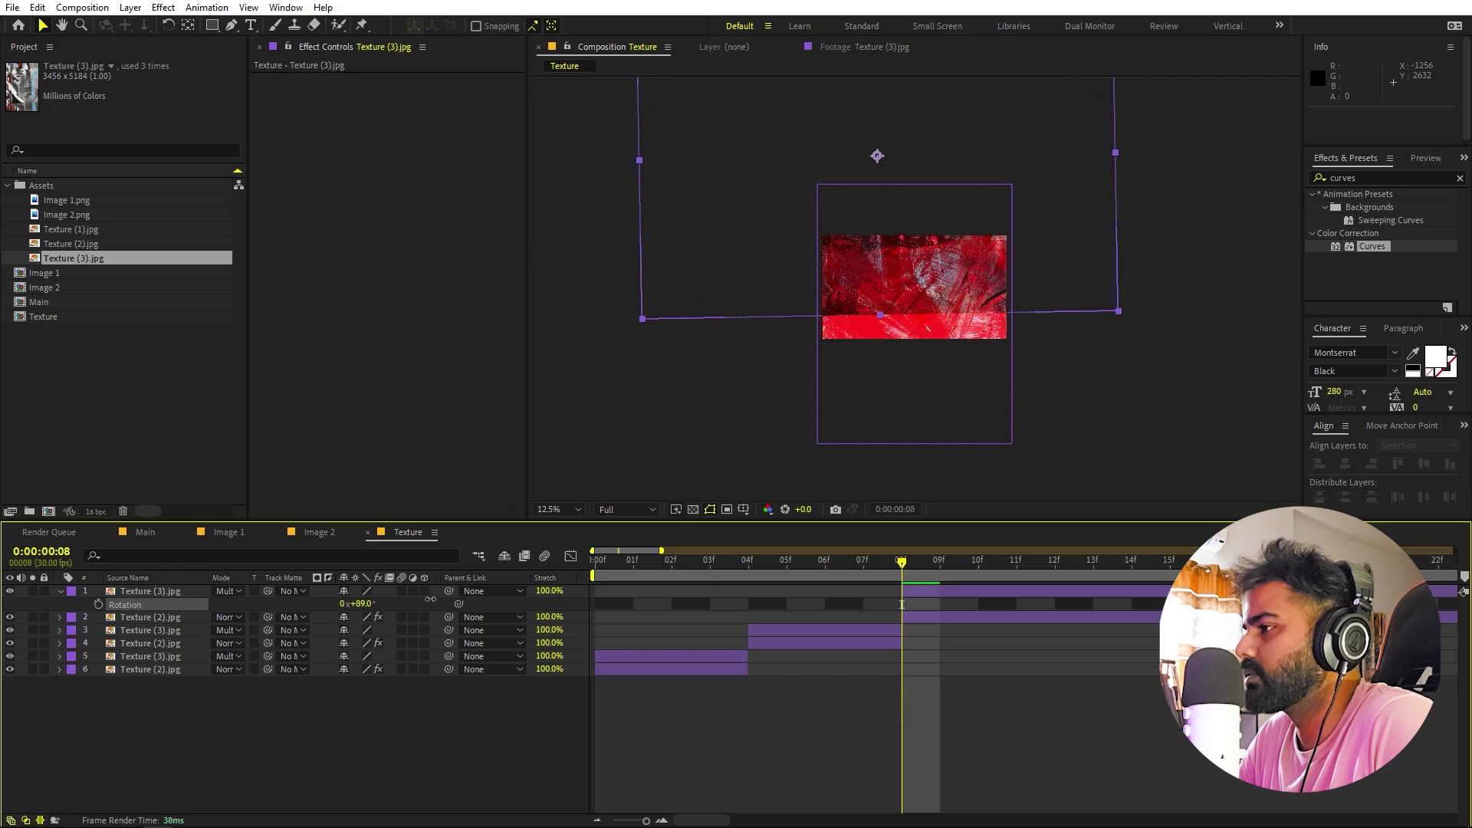
click(362, 603)
text(90)
key(Return)
drag(844, 216, 808, 306)
- Enlarge Texture (2).jpg to about 94% and split both layers at frame 12
click(917, 620)
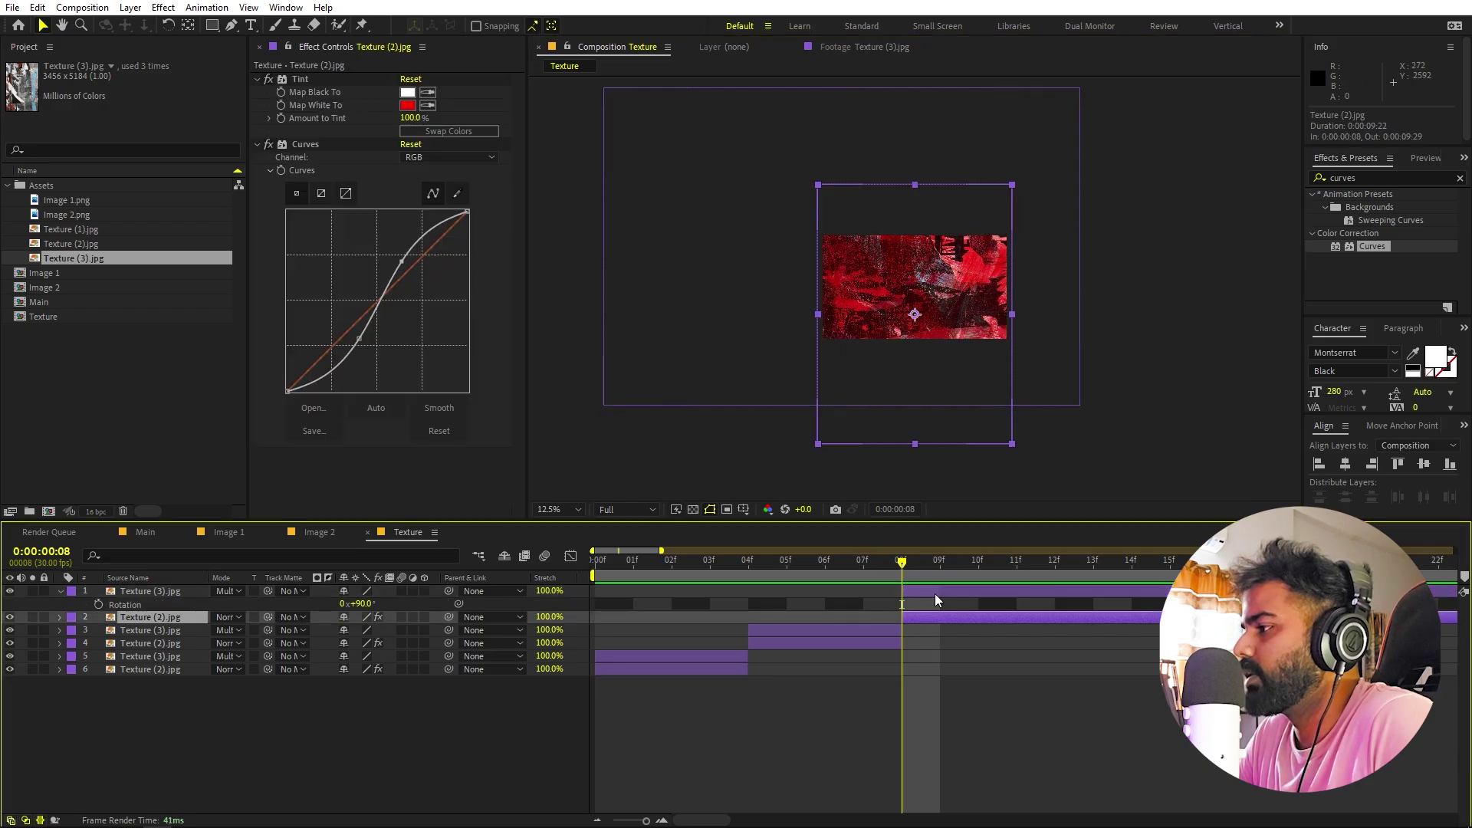
drag(1012, 444, 1051, 343)
drag(911, 568, 1042, 610)
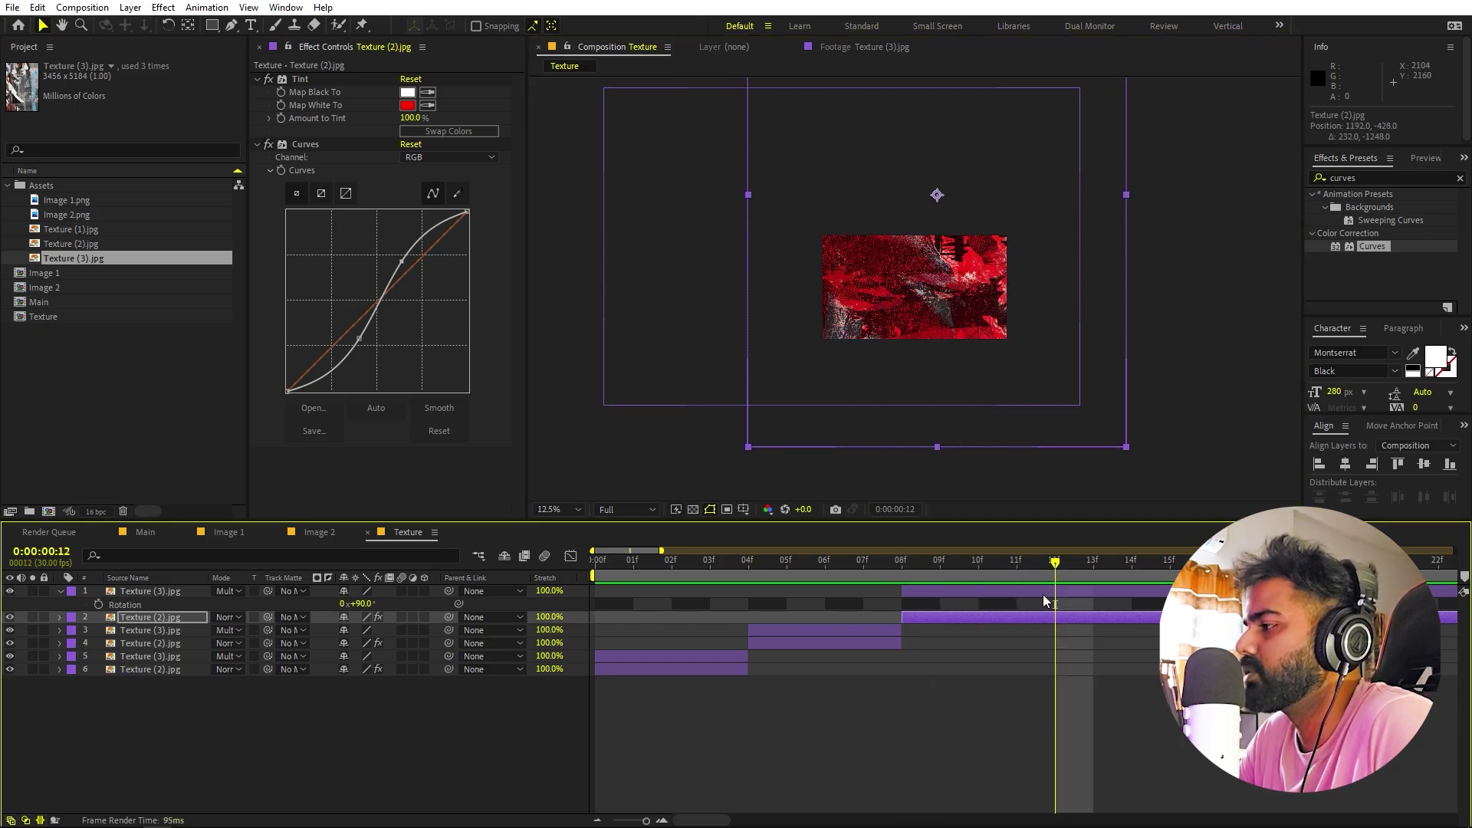
shift+click(1043, 595)
key(ctrl+shift+d)
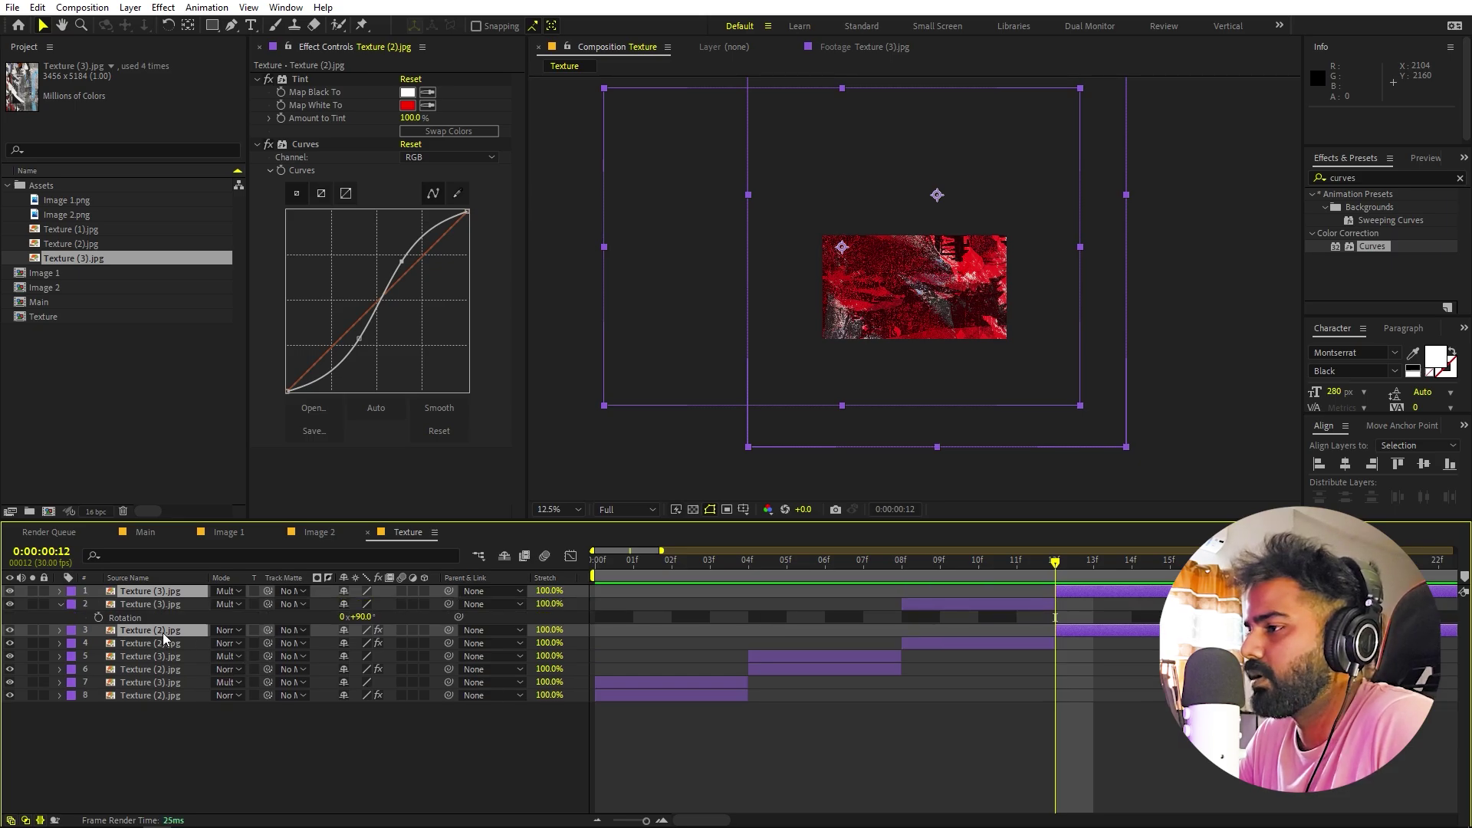
- Move Texture (2).jpg up to layer 2 and split the layers at frames 16 and 20
drag(163, 638, 165, 610)
click(1209, 564)
key(ctrl+shift+d)
click(1362, 563)
key(ctrl+shift+d)
- Delete the two unneeded layers and preview the texture animation
key(Delete)
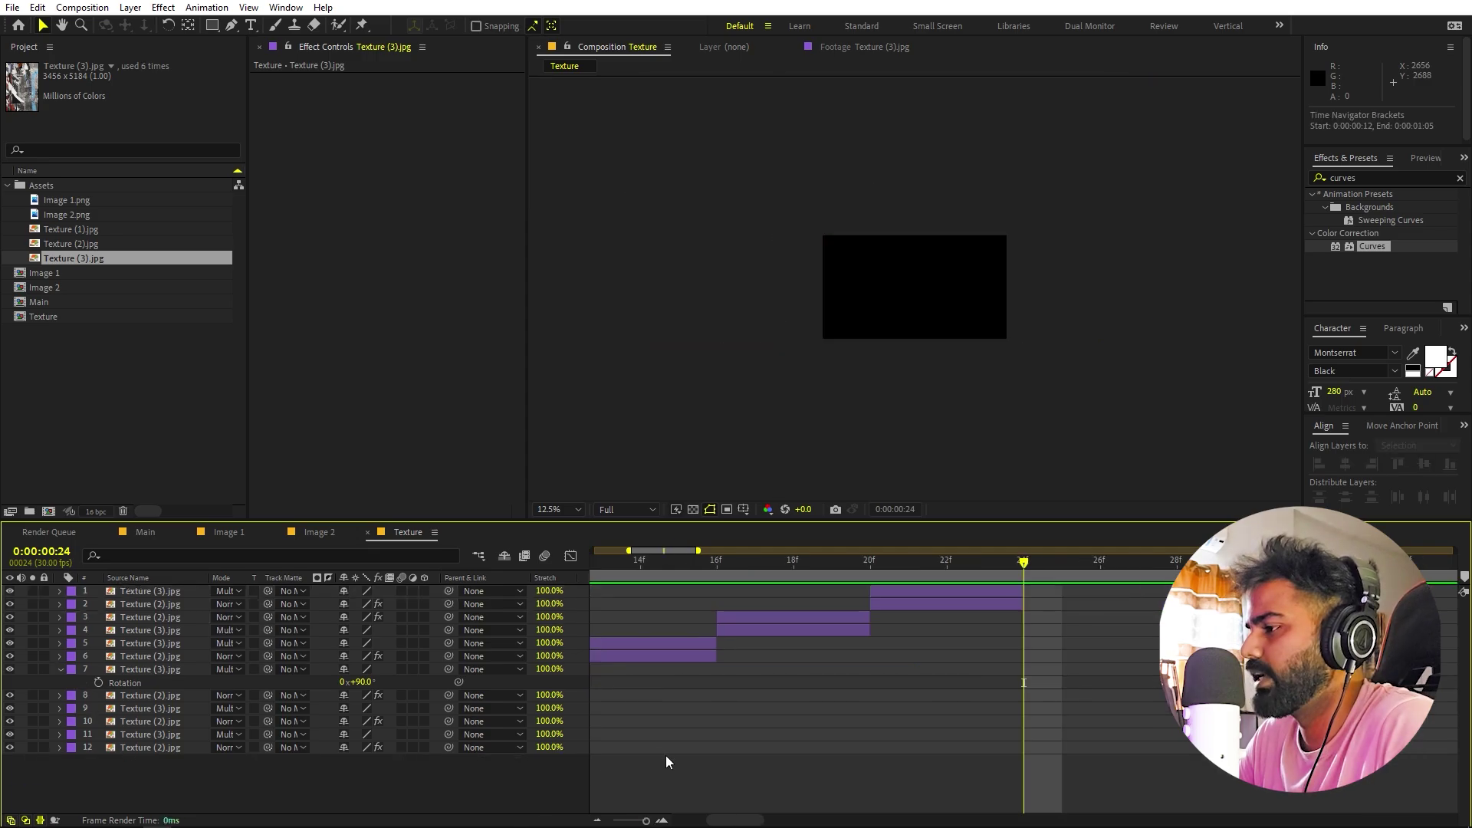
click(597, 820)
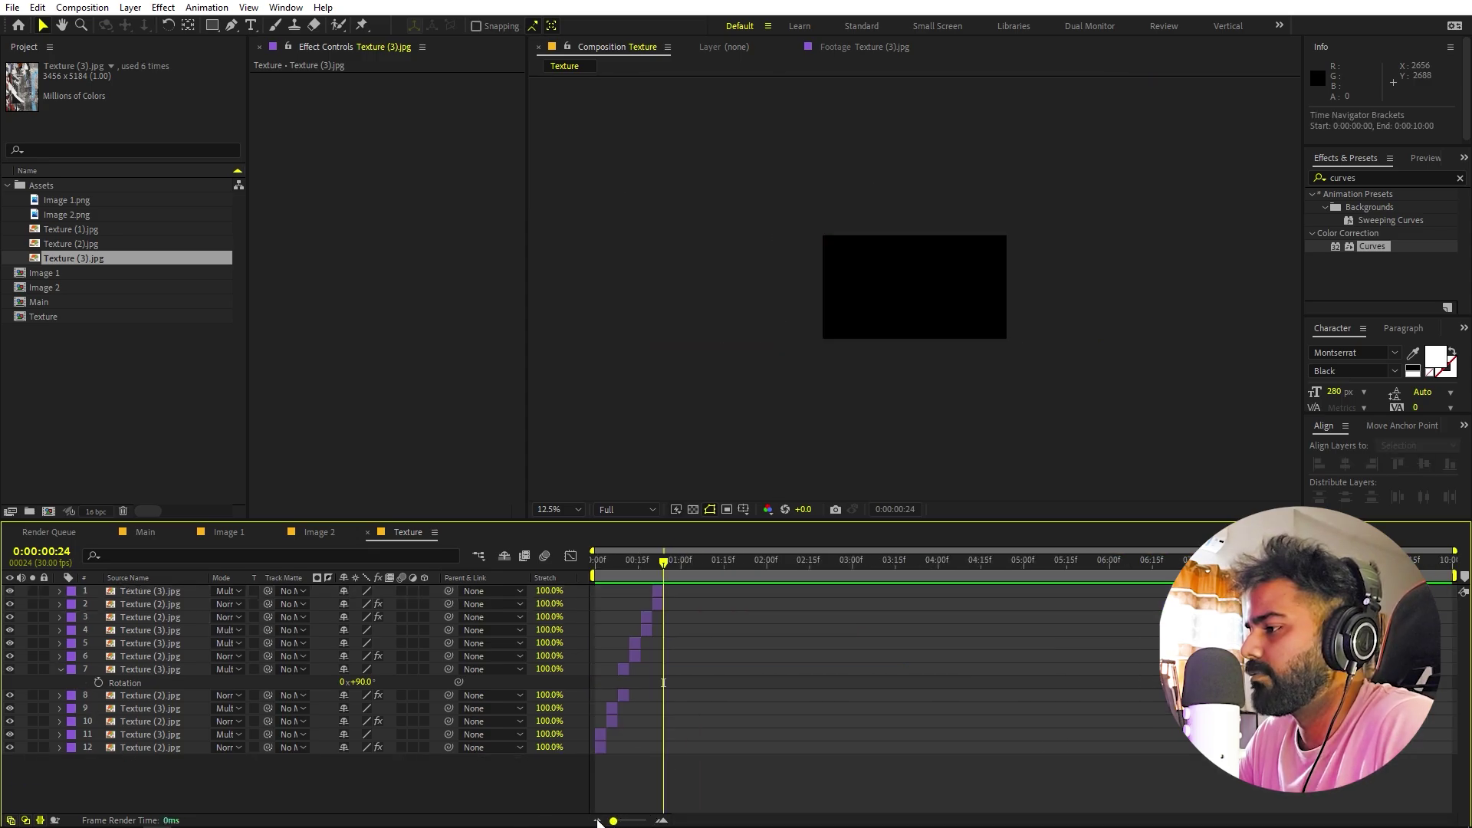
key(space)
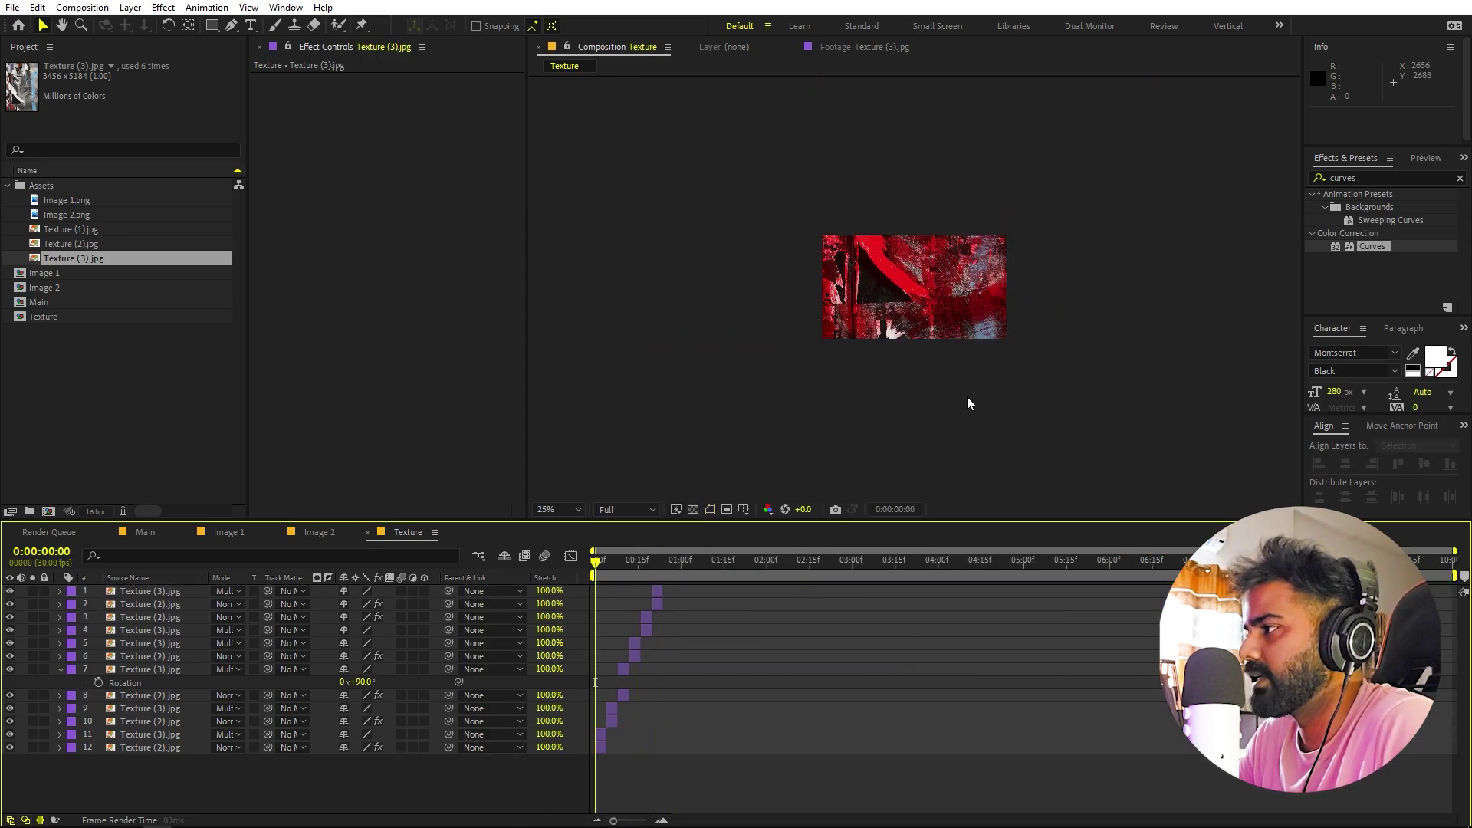
scroll(968, 397, up, 1)
- End the work area at frame 23, trim the comp to it, and return to Main
drag(606, 585, 682, 586)
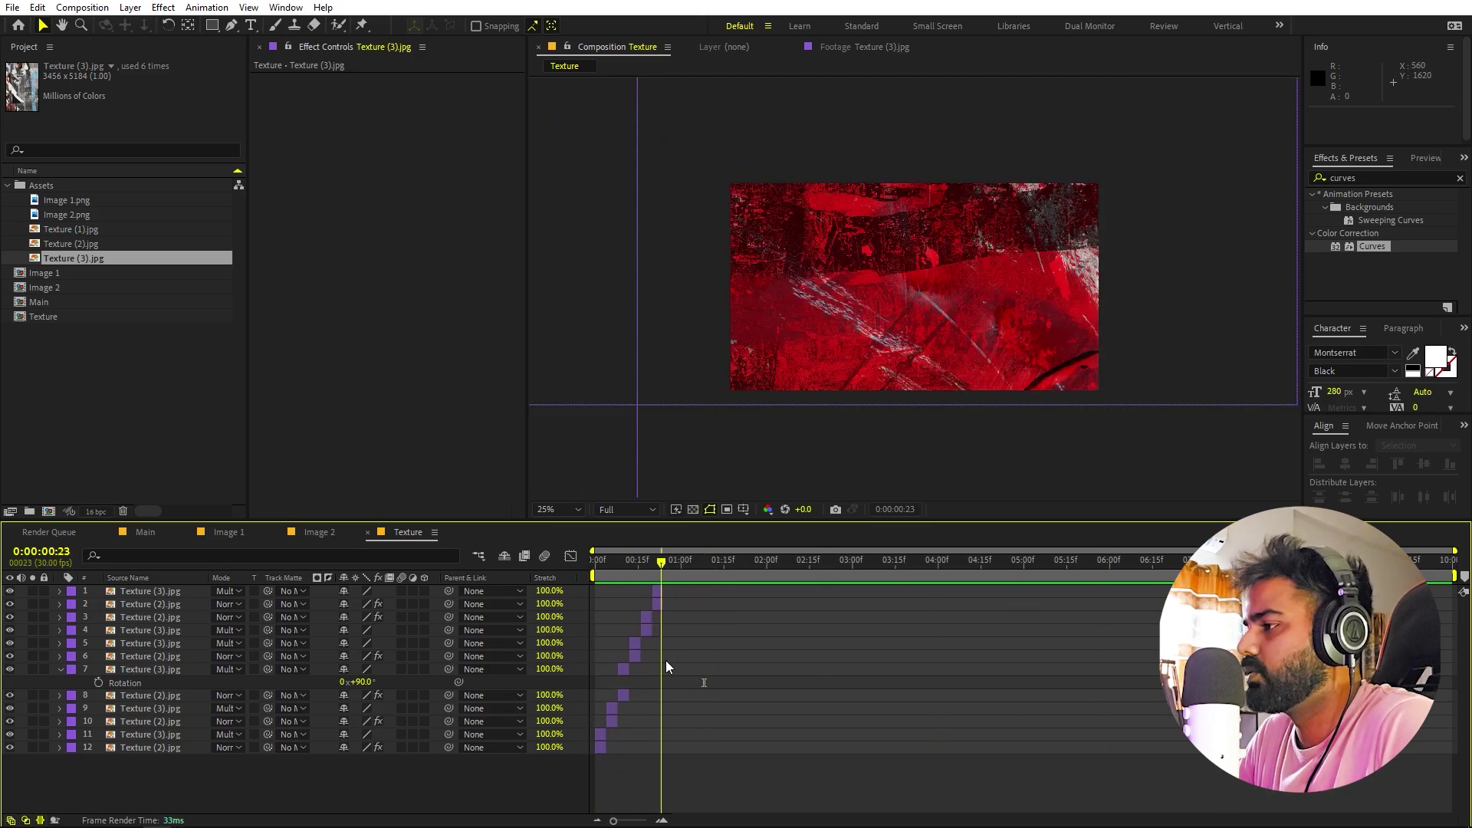
mouse_move(1455, 580)
mouse_down()
mouse_move(645, 585)
mouse_move(668, 585)
mouse_up()
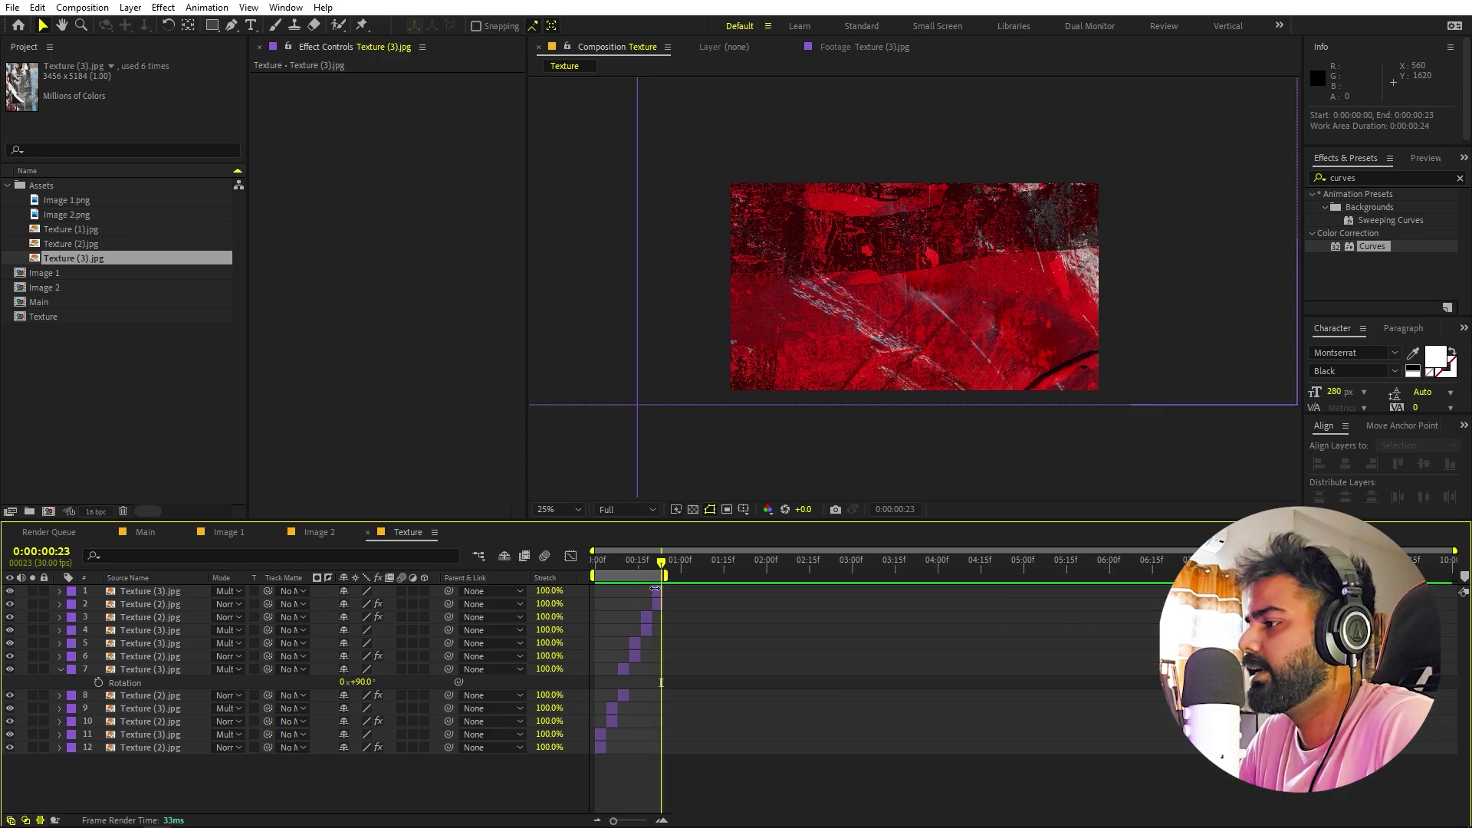
scroll(656, 588, up, 3)
right_click(702, 580)
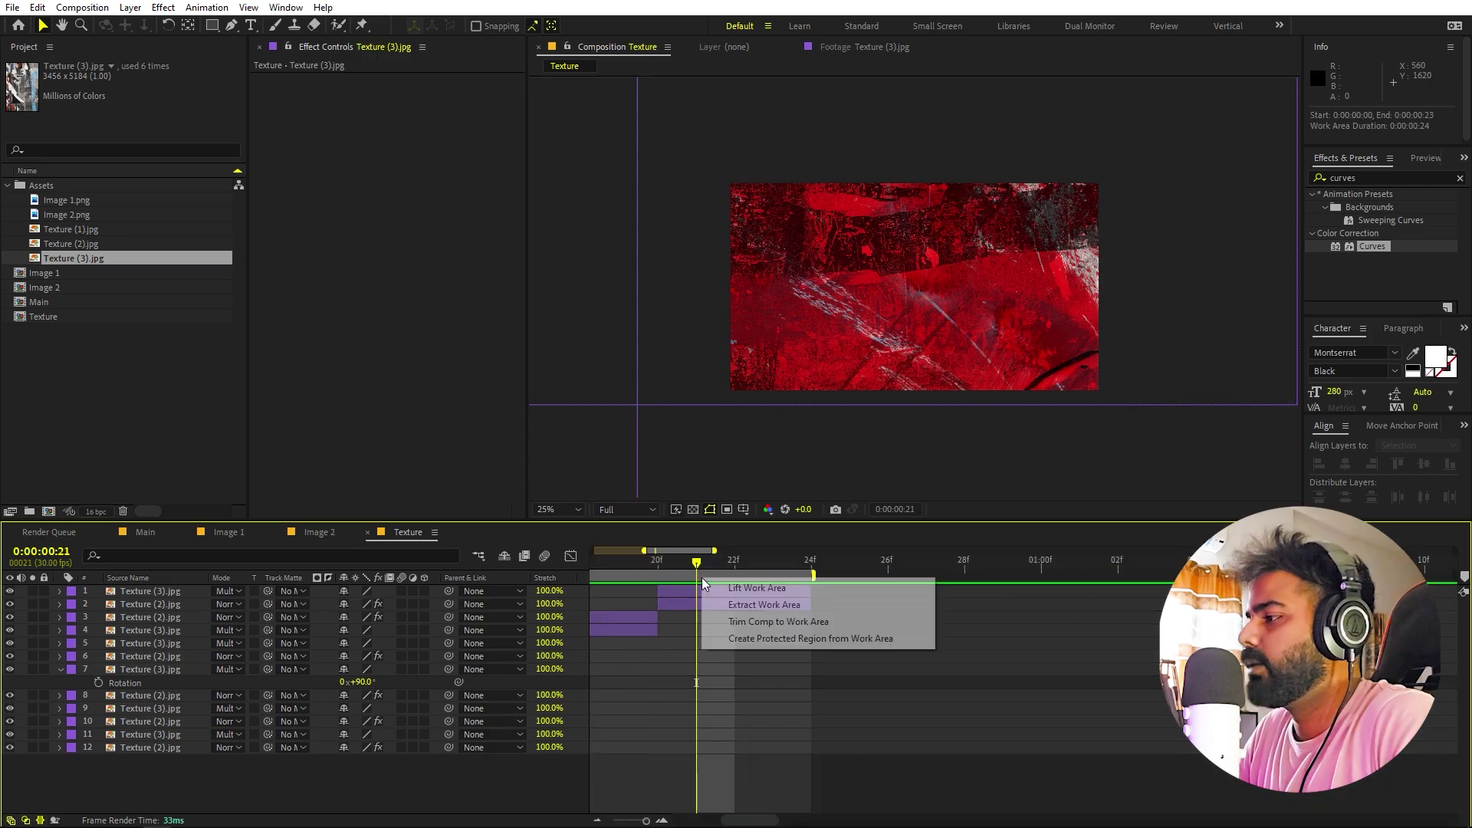
click(750, 622)
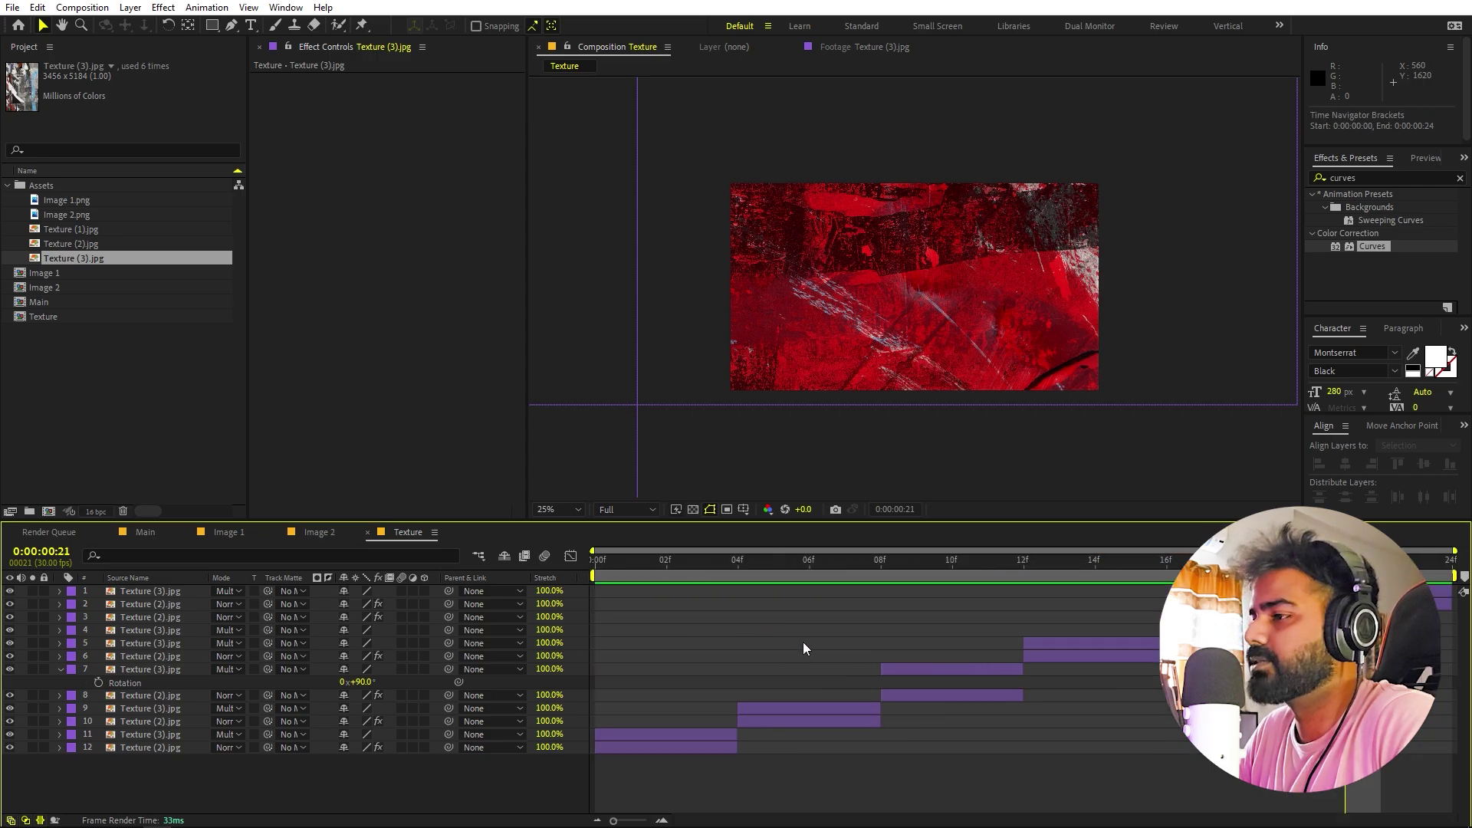
click(146, 532)
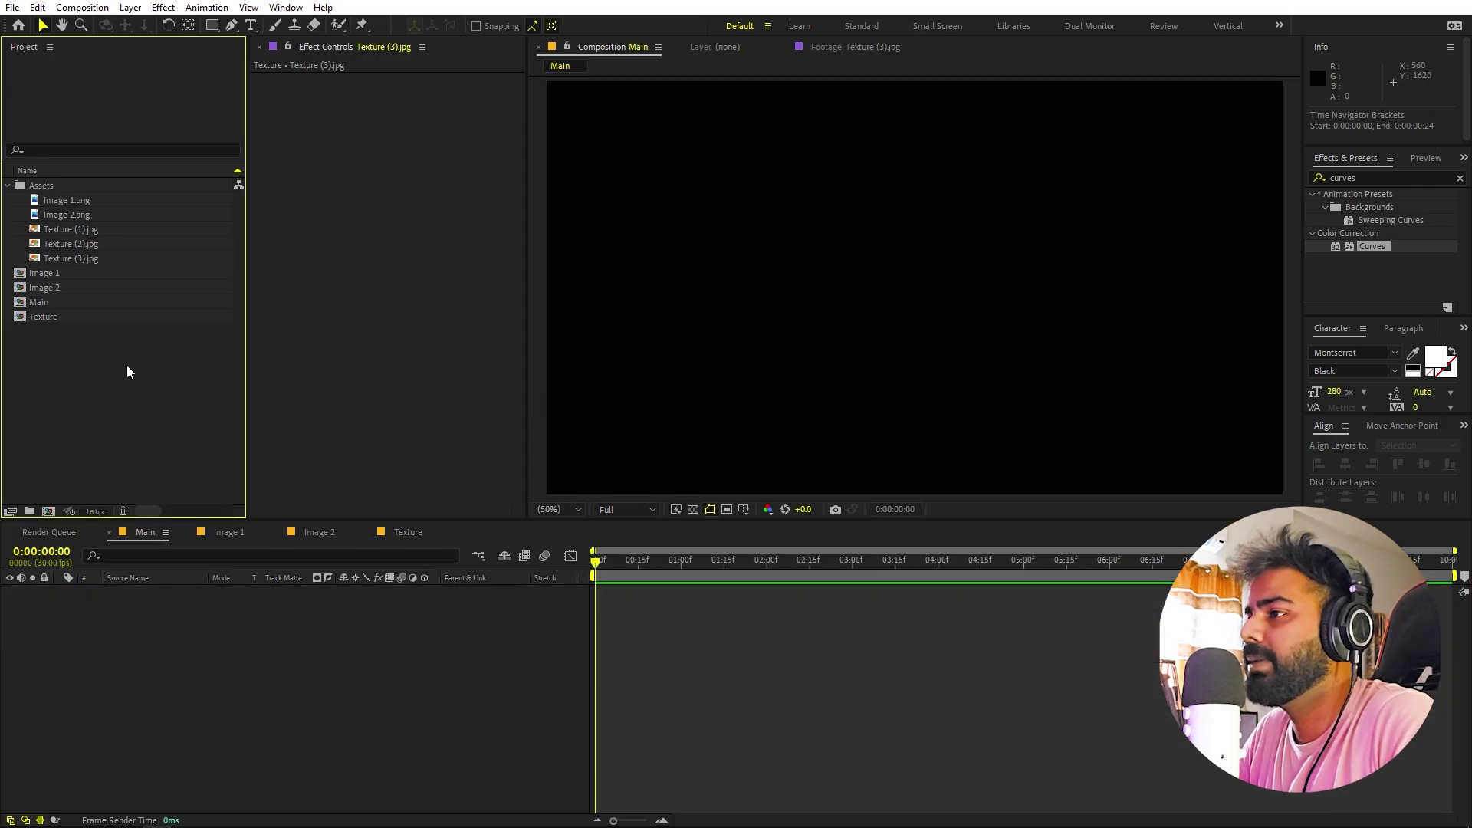
- Add the Texture composition to Main as a 24-frame layer and preview it
click(72, 315)
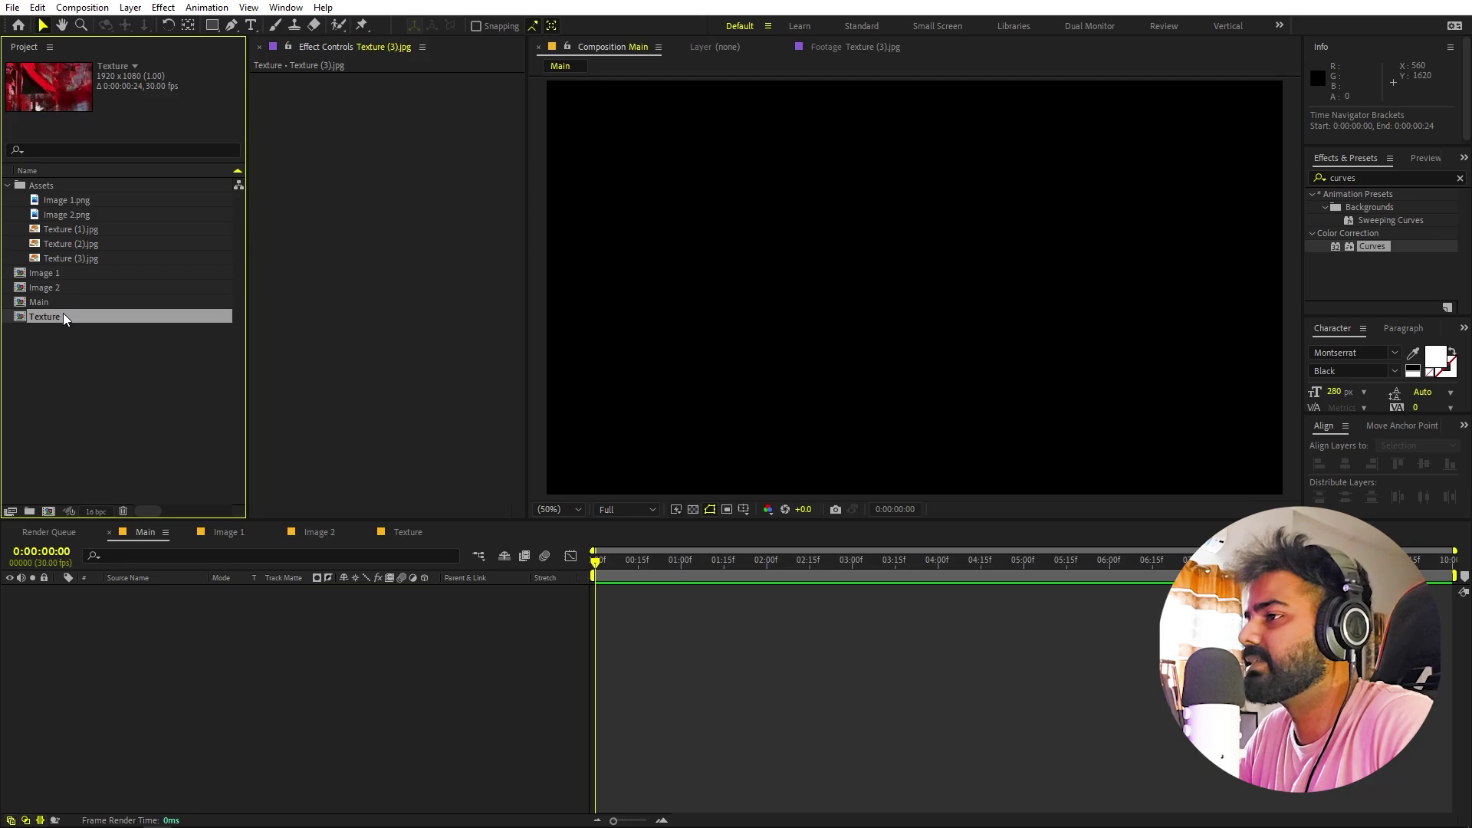
drag(78, 360, 241, 661)
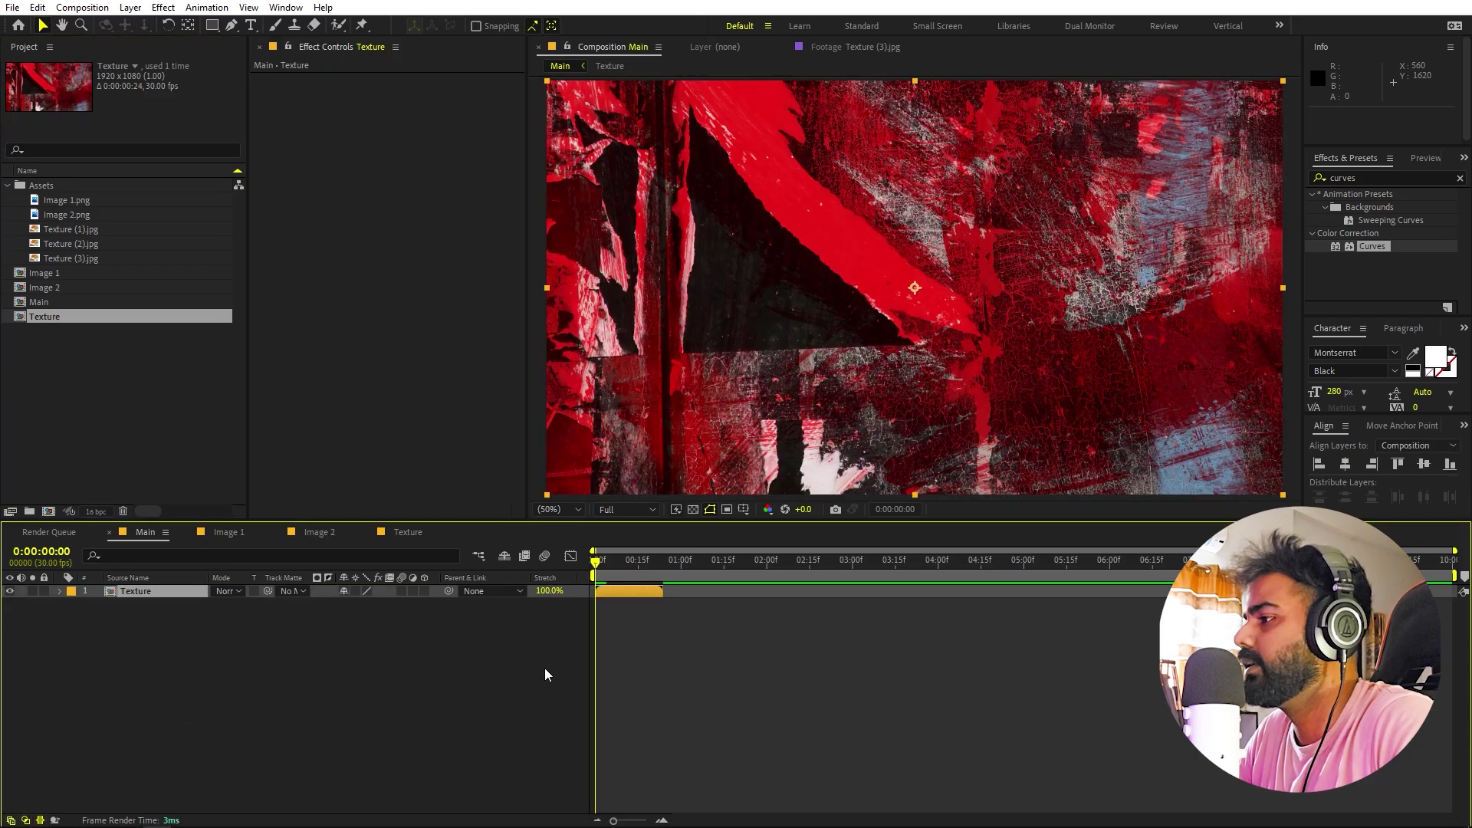
scroll(723, 319, down, 4)
scroll(724, 319, up, 4)
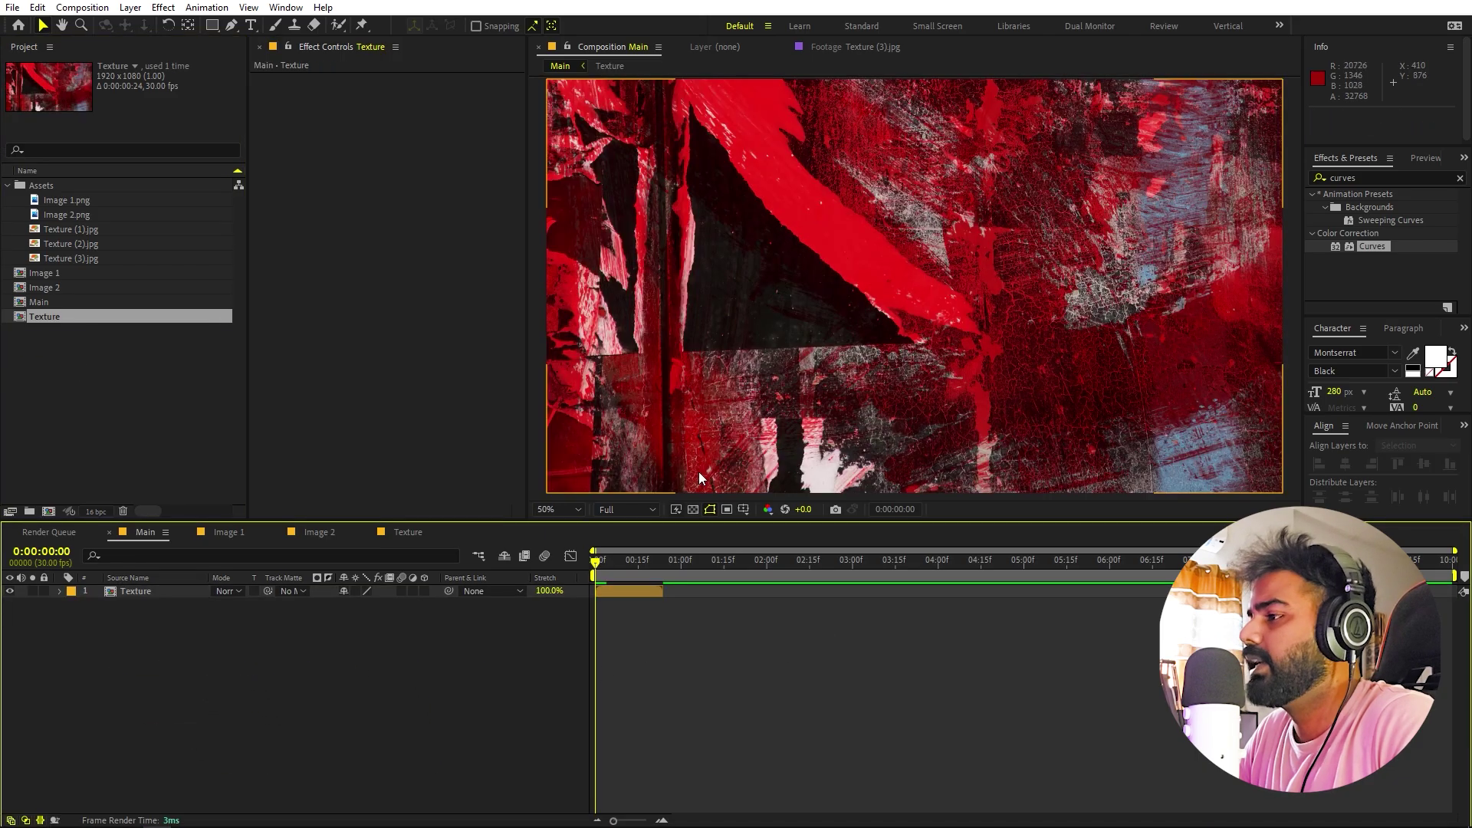
key(space)
click(661, 564)
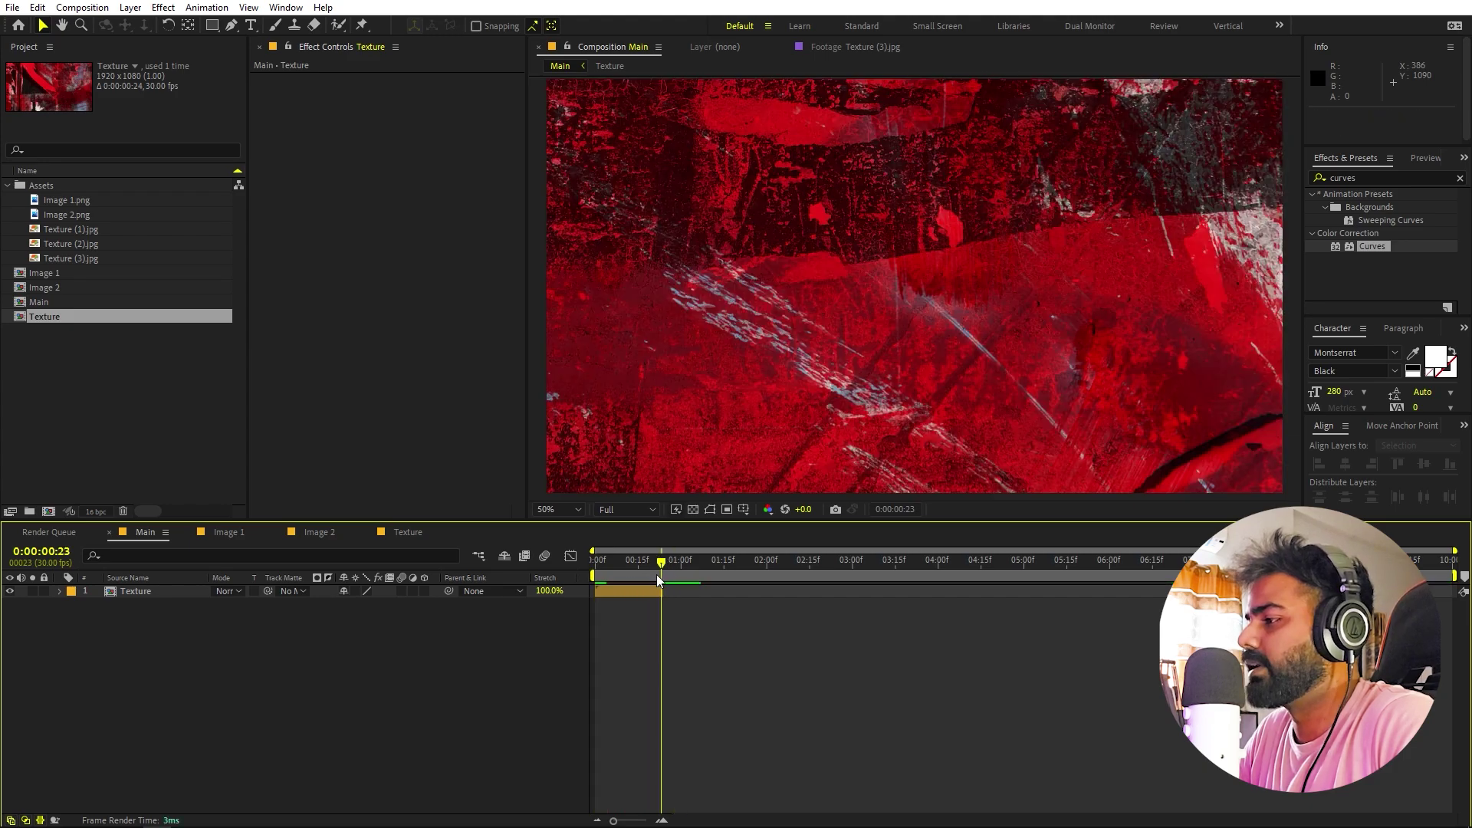
- Enable time remapping on the Texture layer and give it a loopOut() expression
right_click(144, 591)
mouse_move(246, 224)
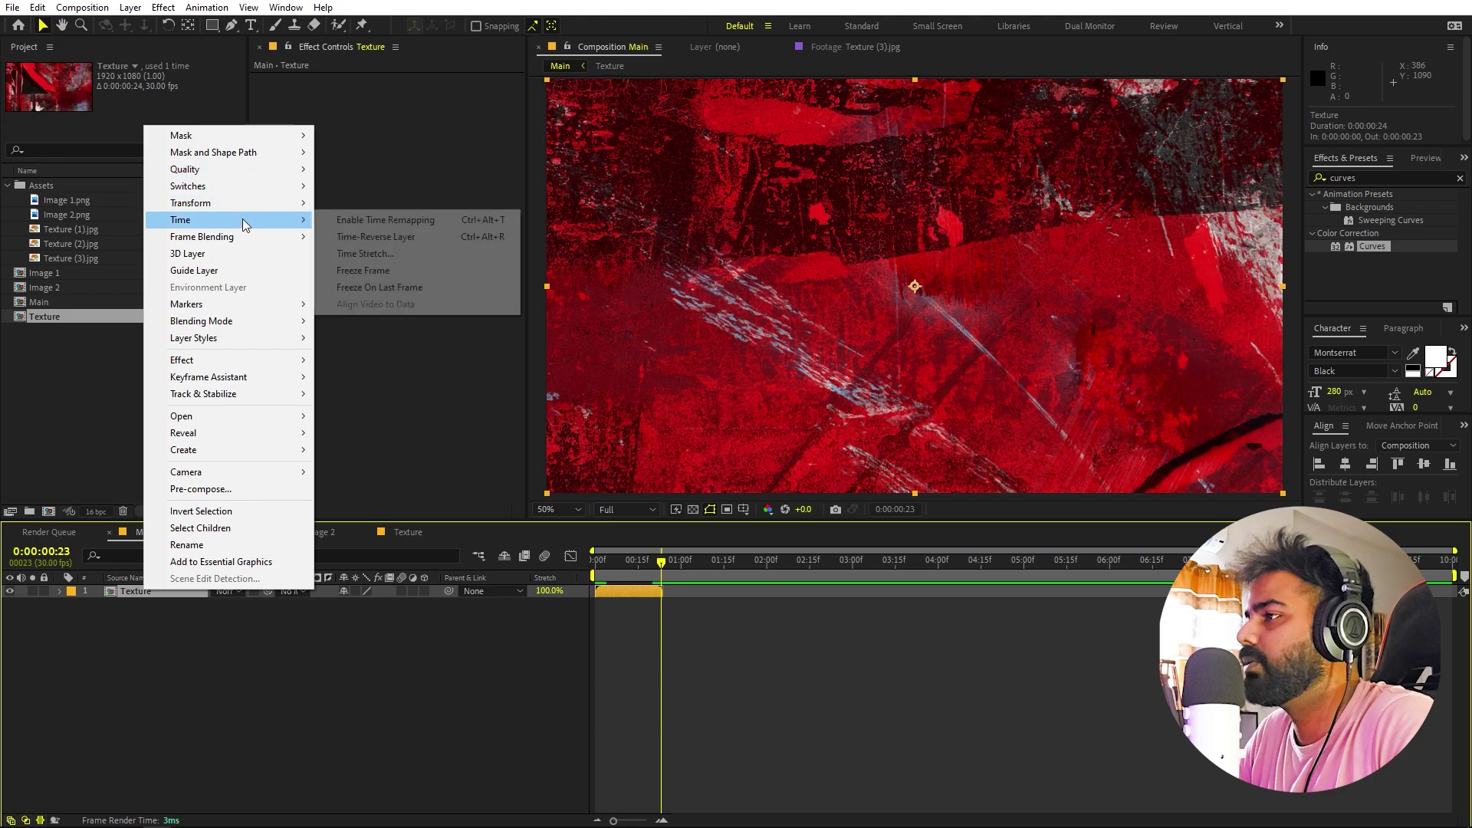
click(359, 223)
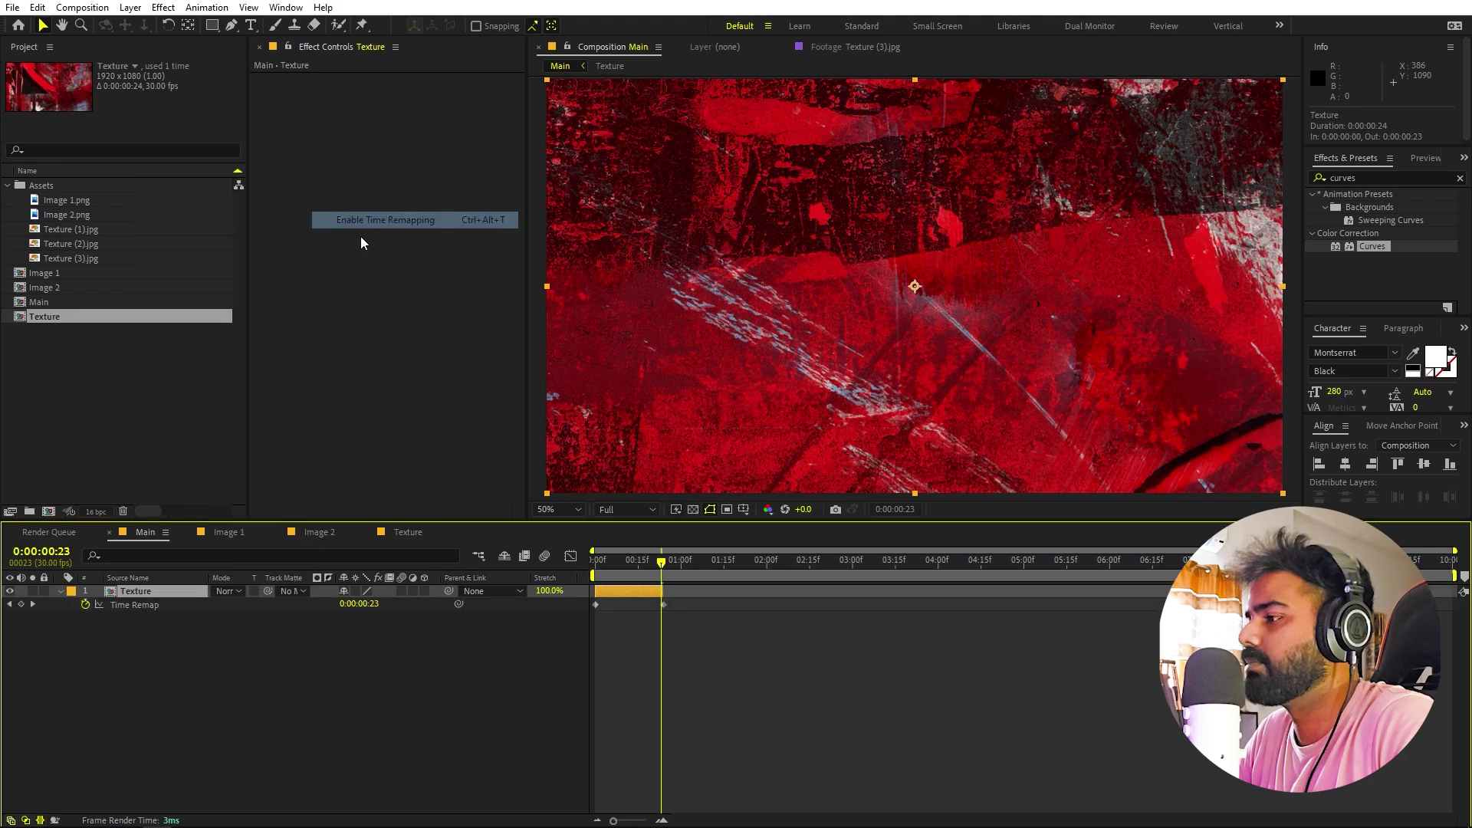
alt+click(86, 605)
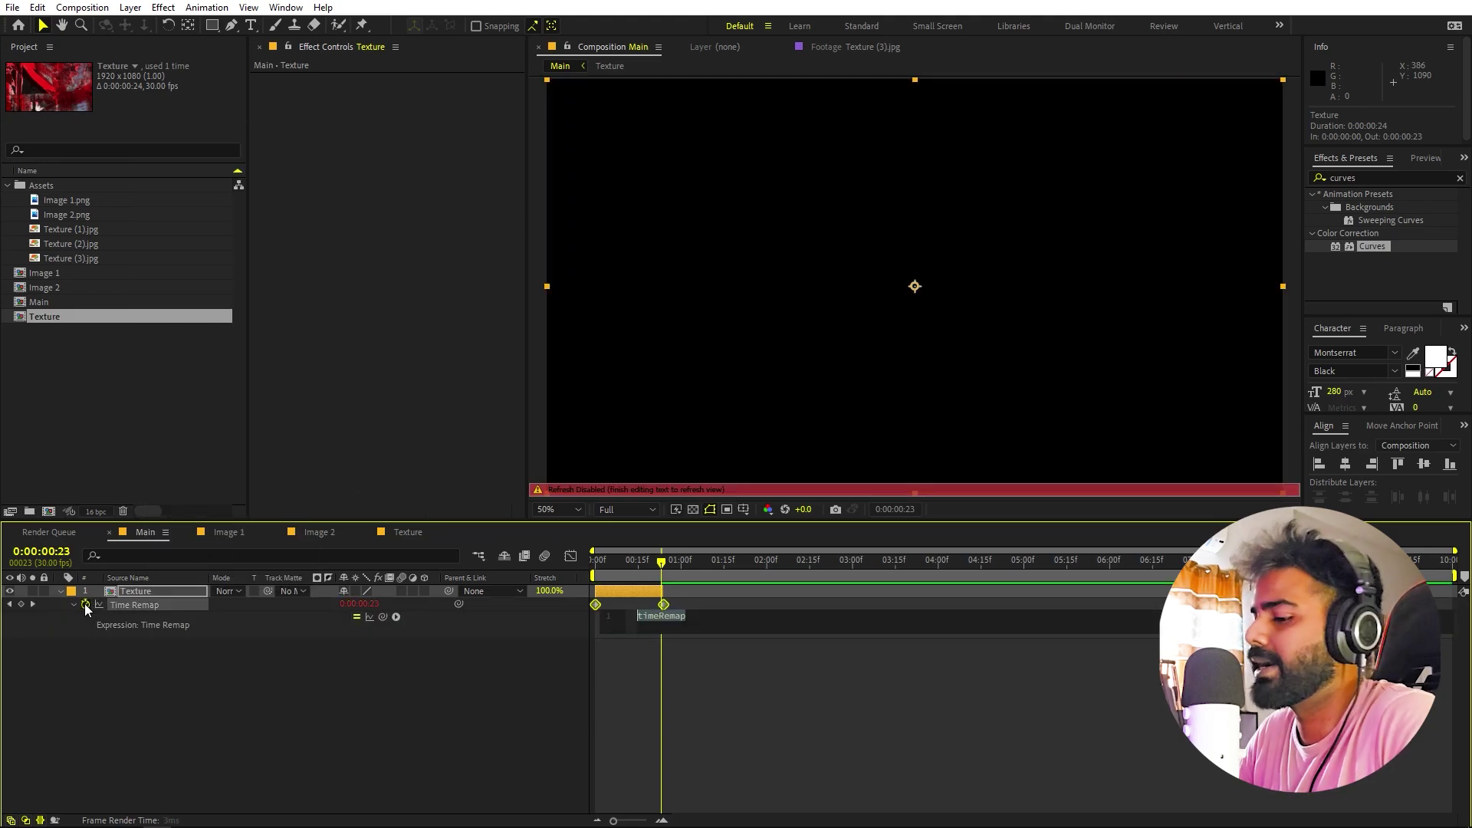
text(loop)
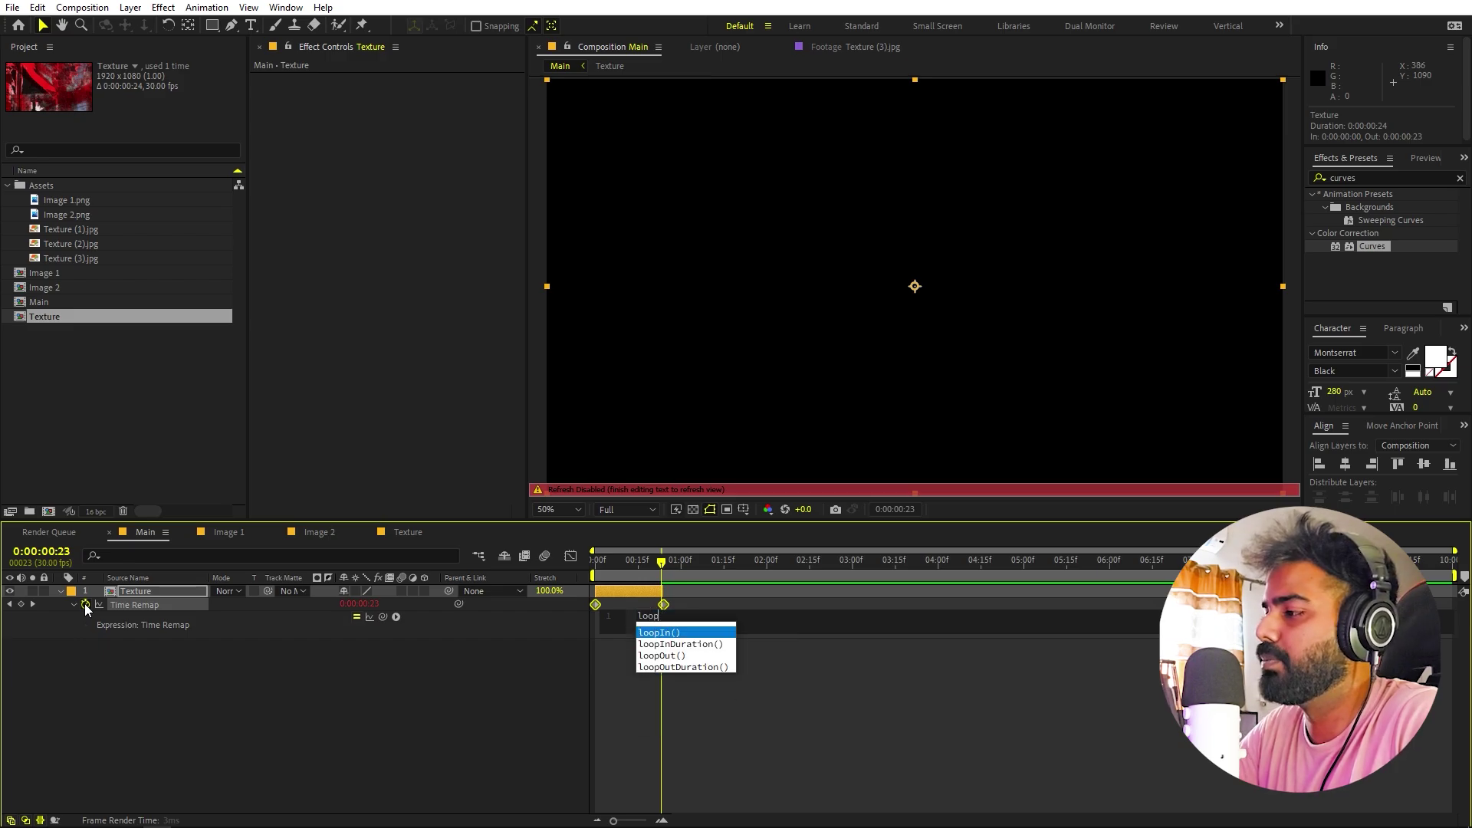
key(Escape)
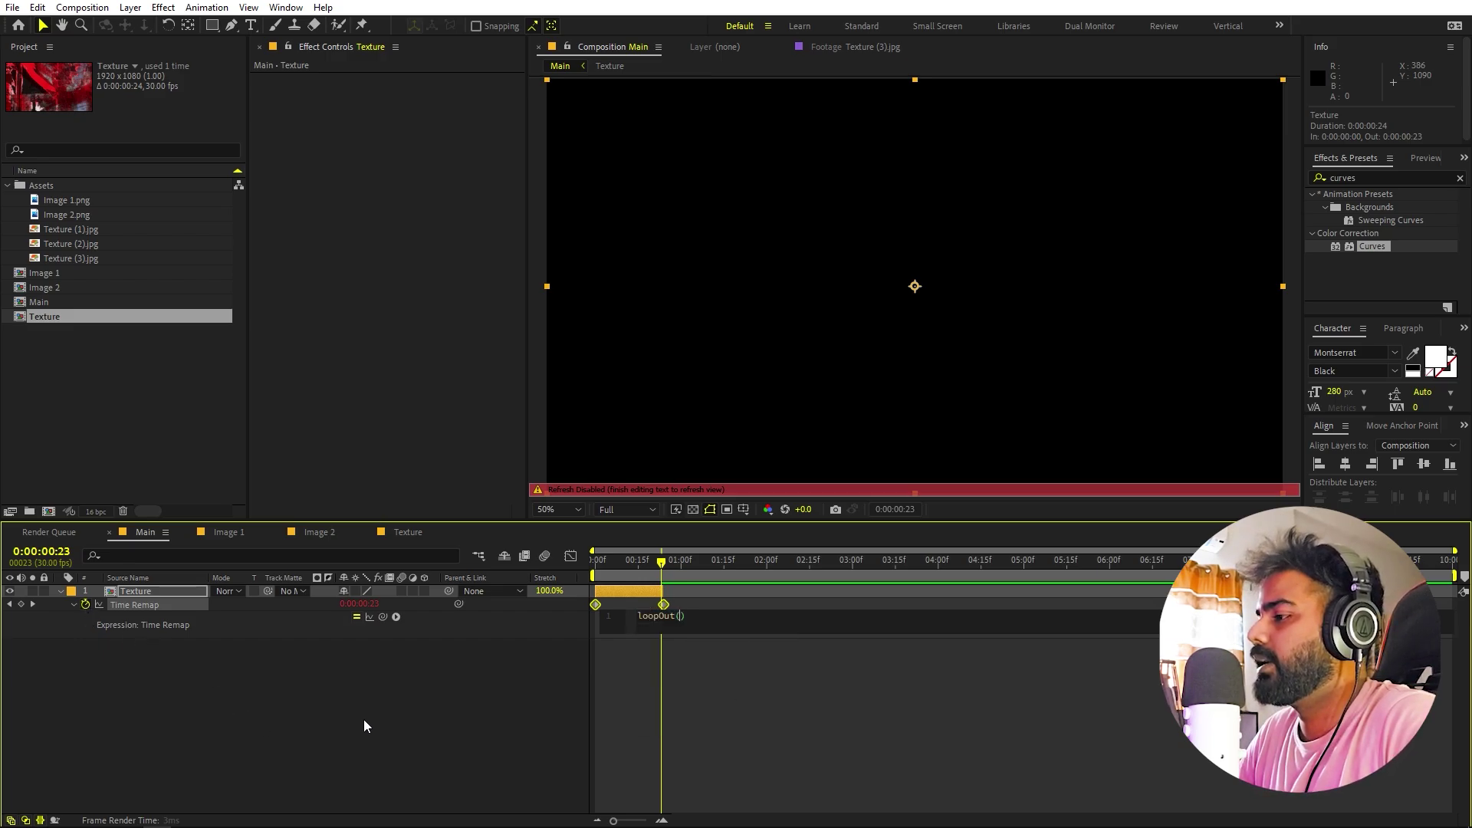
click(729, 630)
- Extend the Texture layer's out-point to the end of Main and preview the loop
drag(666, 596, 1453, 596)
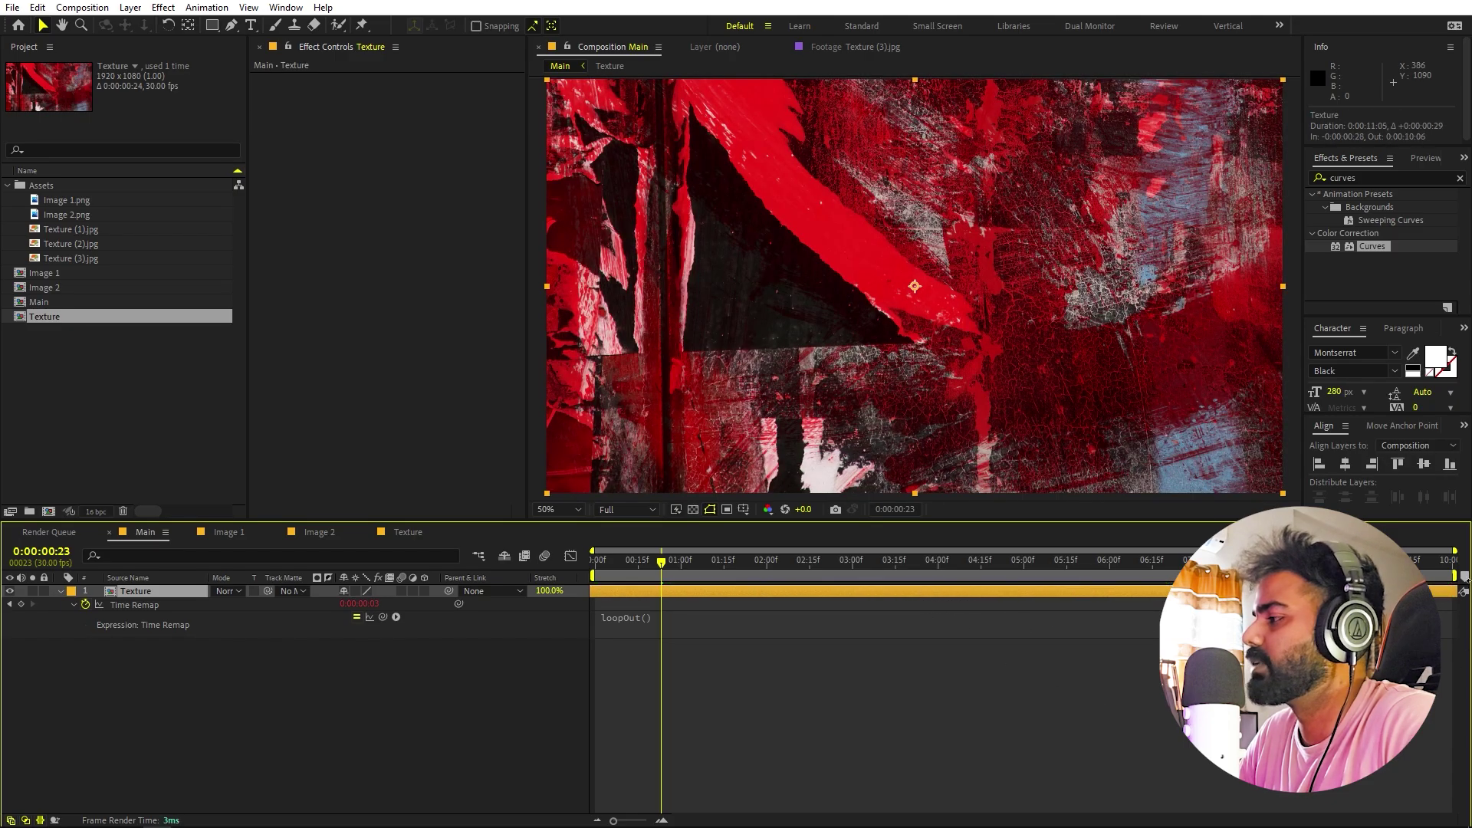
key(ctrl+shift+a)
key(space)
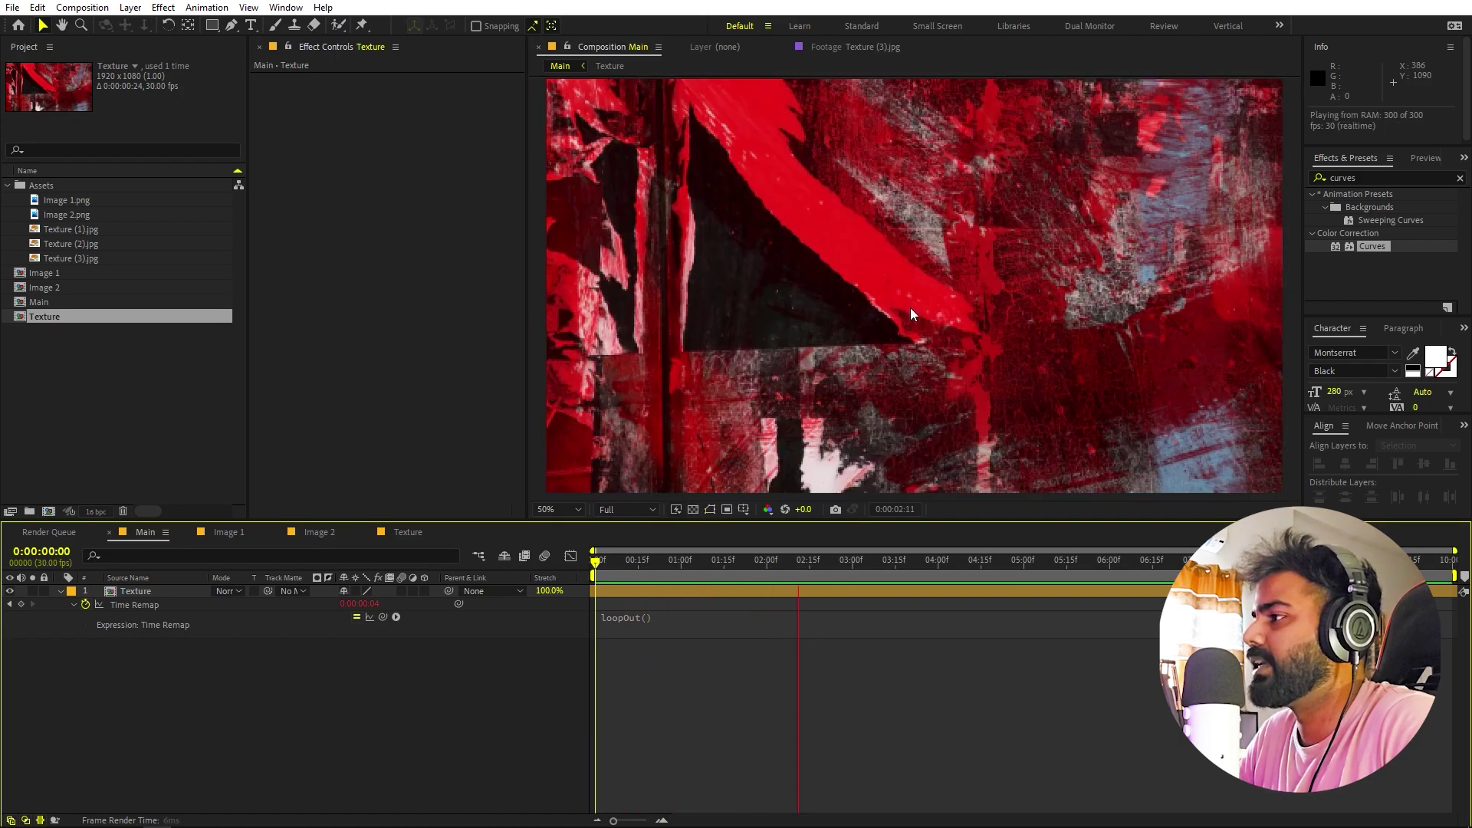
key(space)
click(63, 592)
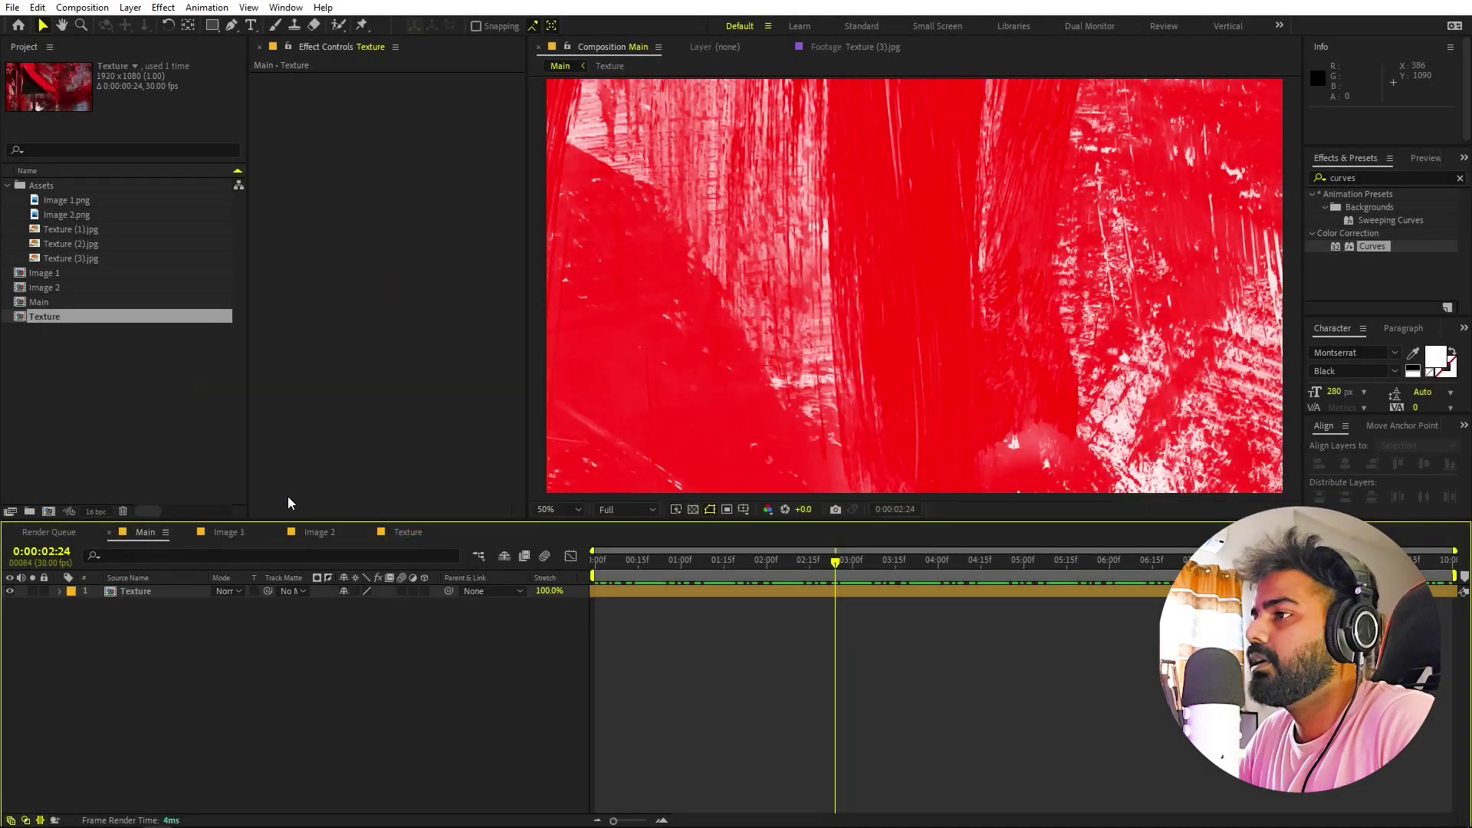
click(187, 414)
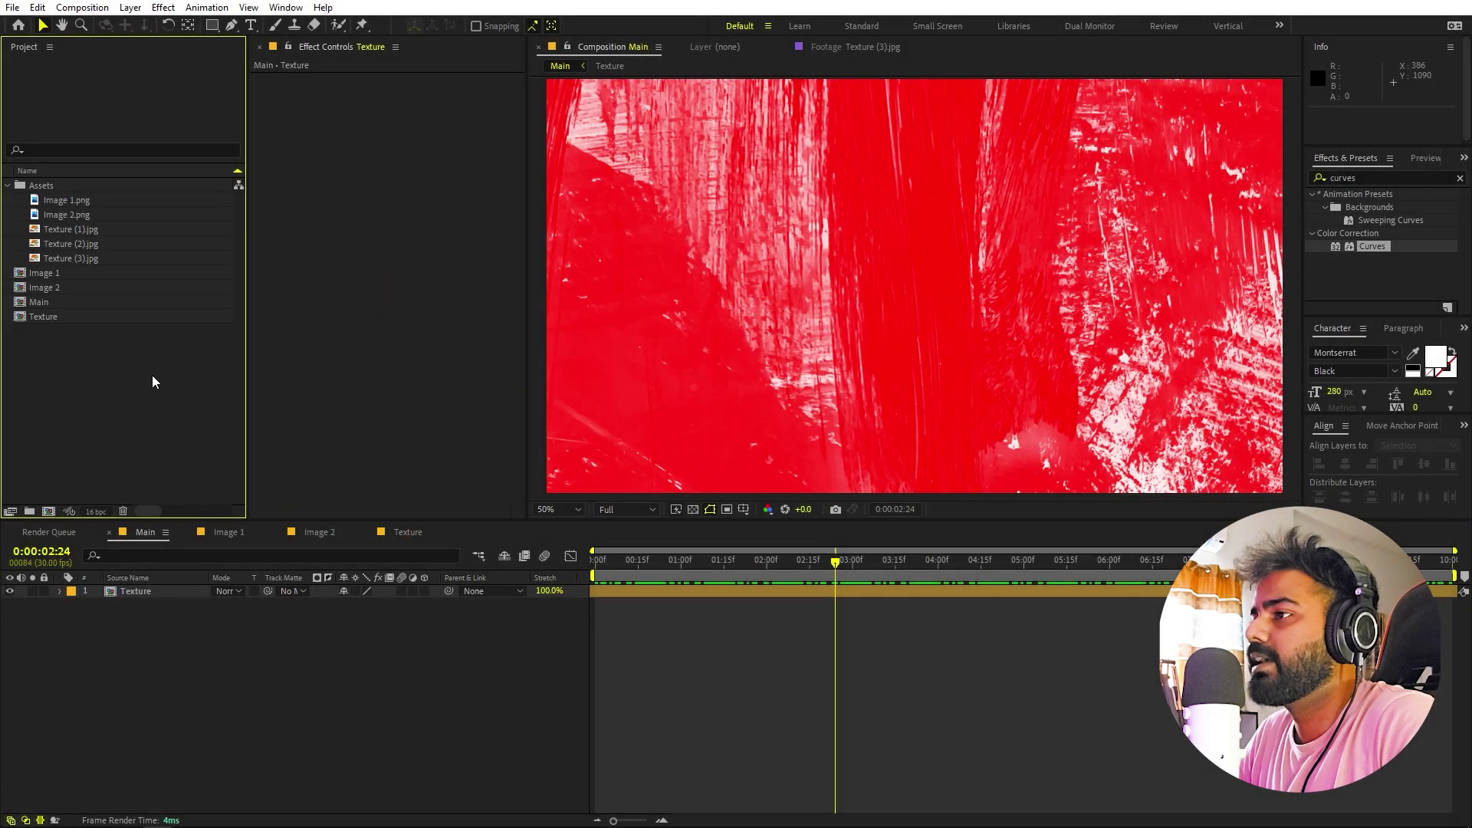
- Add Texture (1).jpg to Main, keeping rotation at 0 and scaling it to about 80%
click(83, 229)
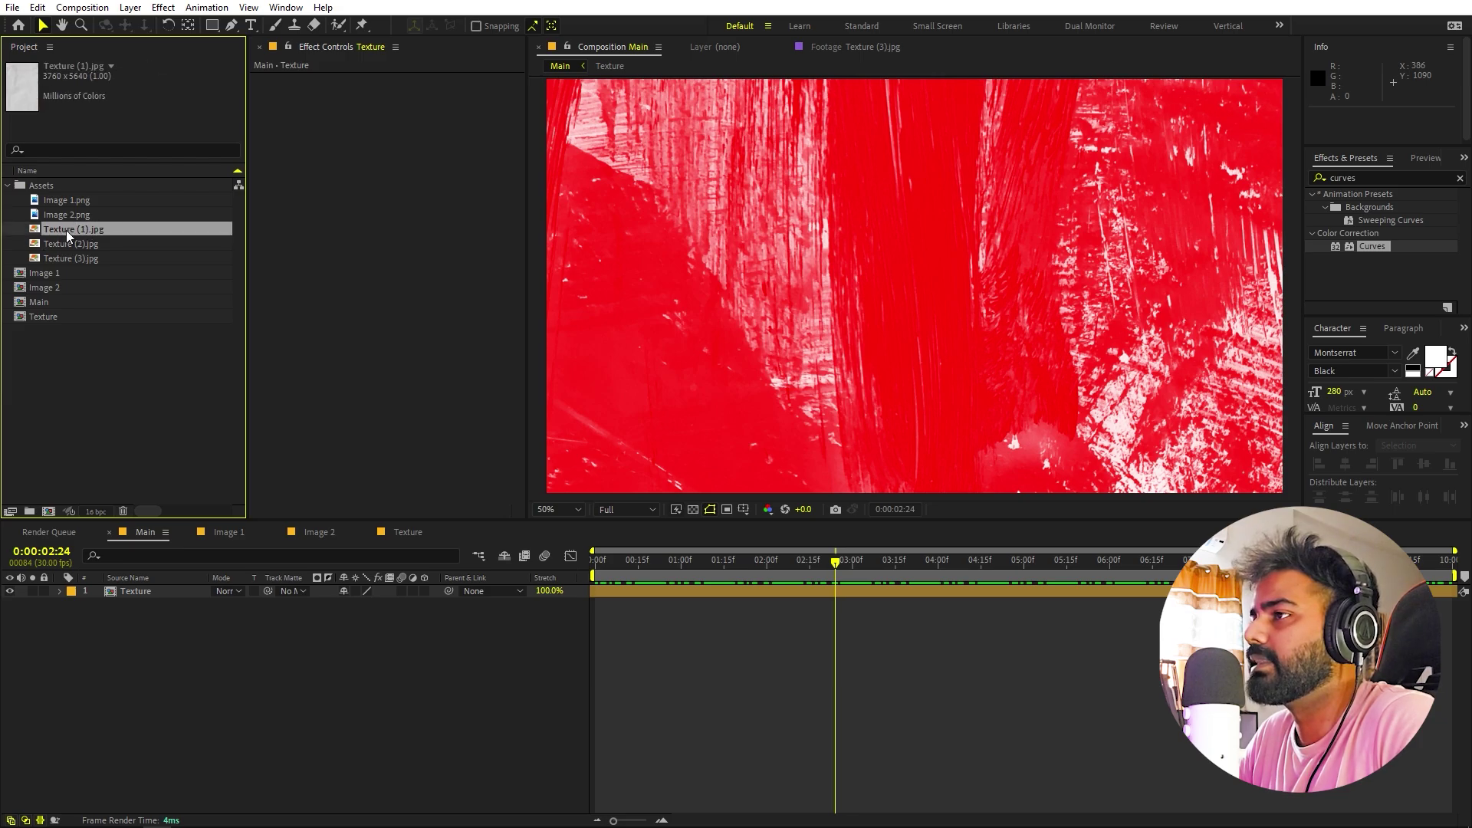
drag(66, 230, 168, 586)
scroll(783, 310, down, 6)
scroll(784, 310, up, 2)
key(r)
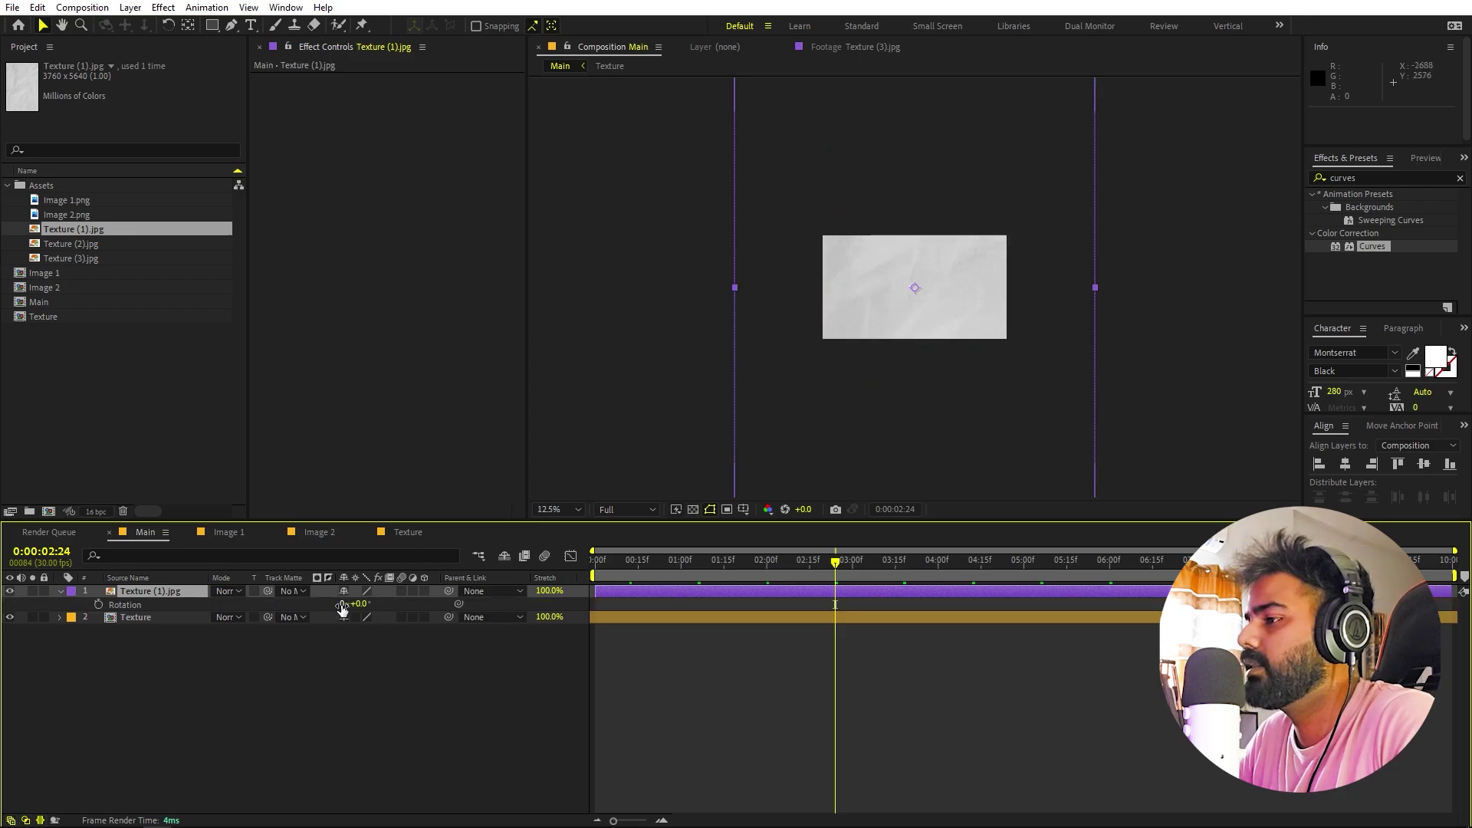
drag(343, 610, 354, 607)
click(362, 604)
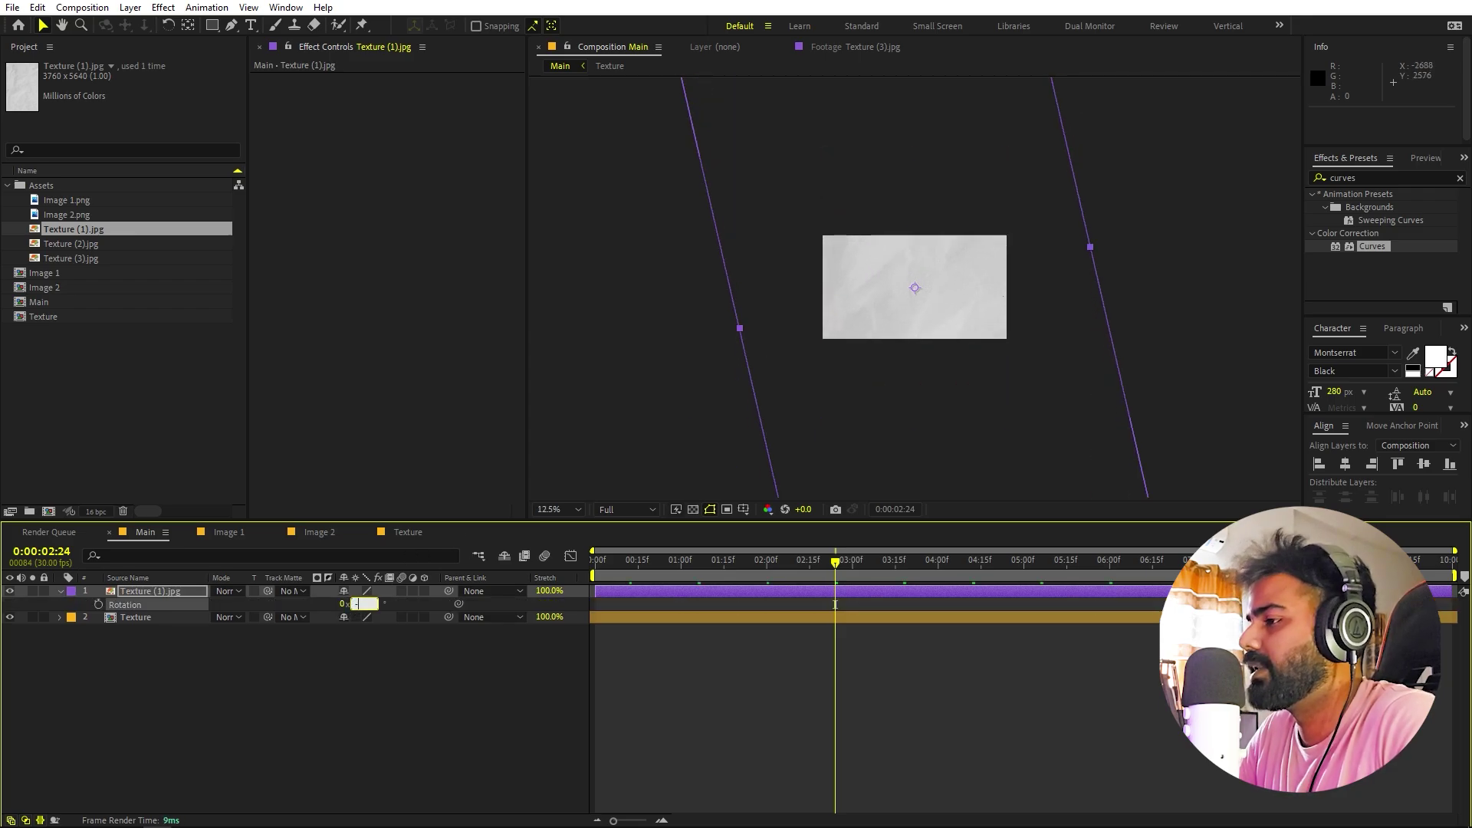
text(0)
key(Return)
key(s)
drag(354, 606, 31, 608)
- Set the viewer to 50% and the texture layer's blend mode to Multiply
key(period)
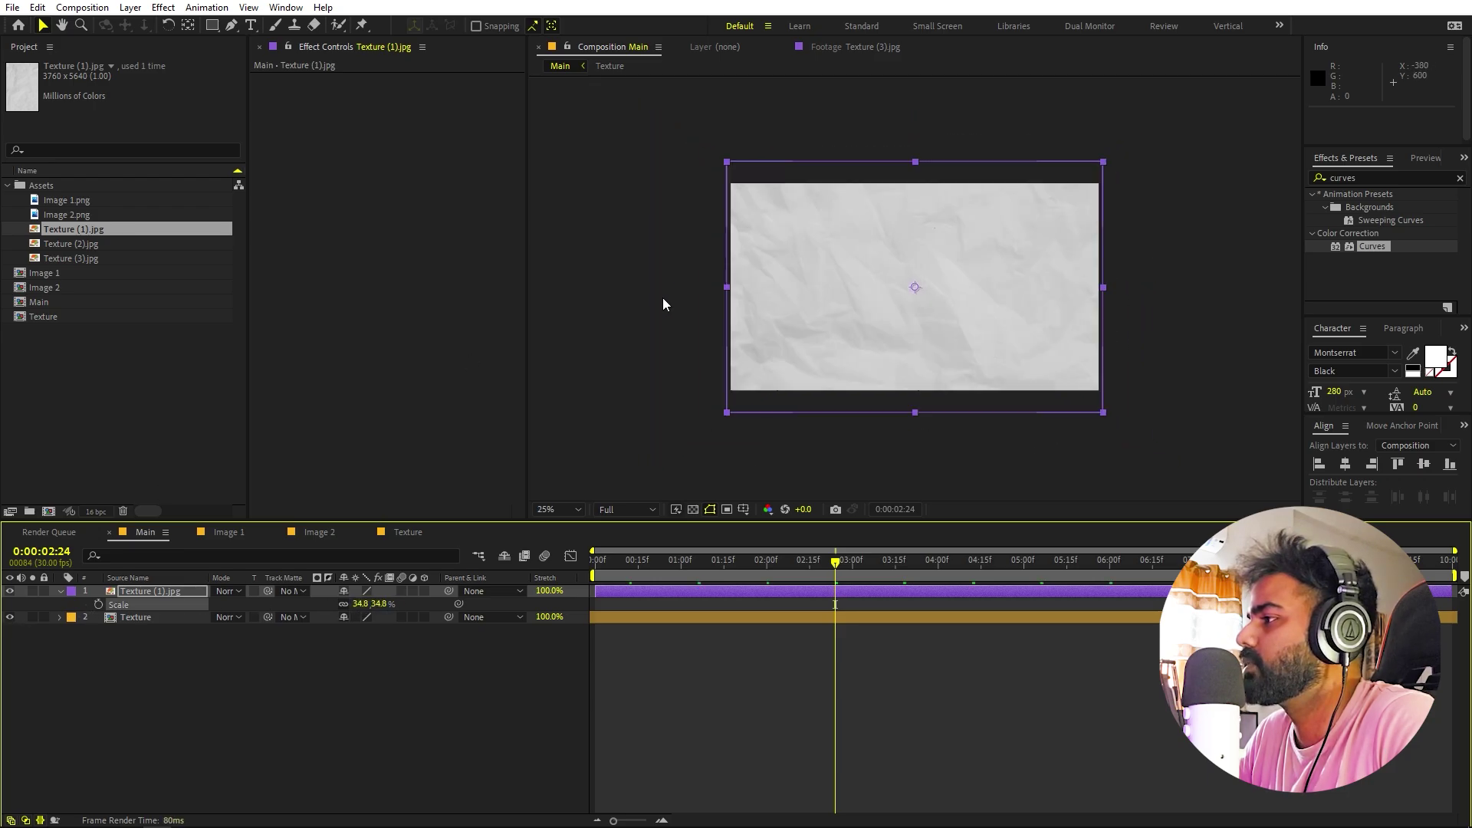
key(period)
click(567, 510)
click(573, 549)
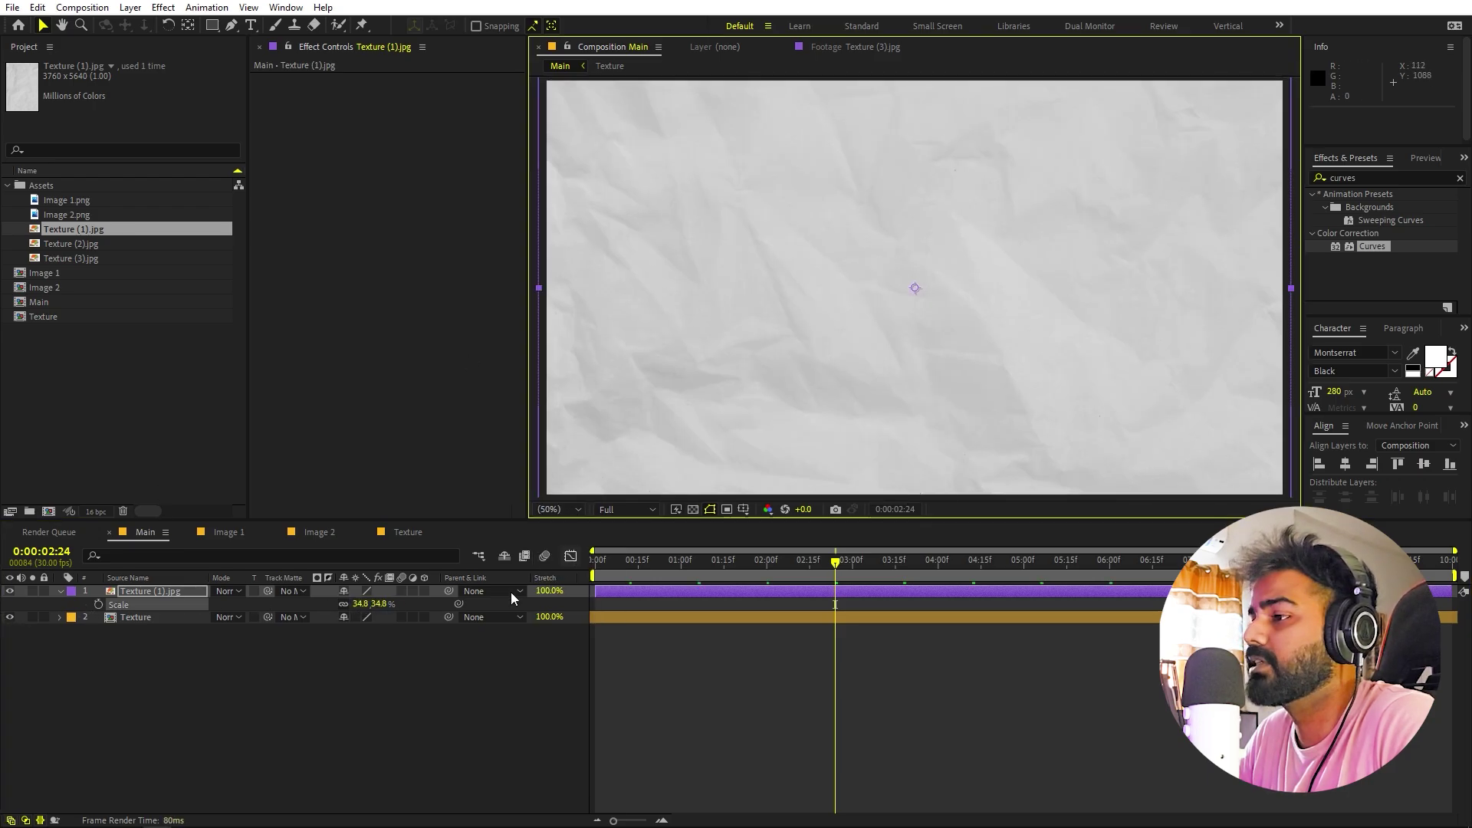
click(222, 592)
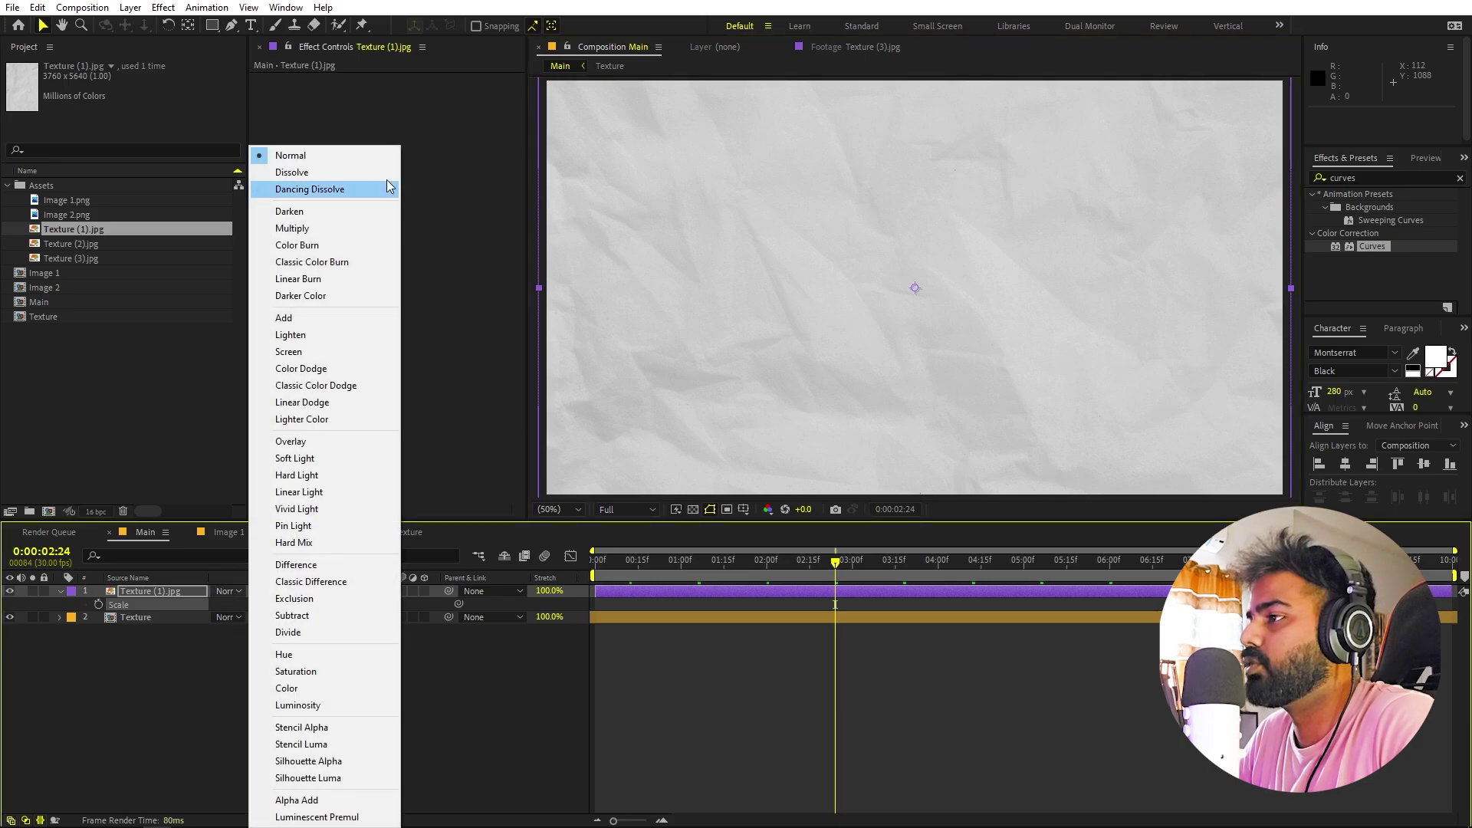
click(330, 229)
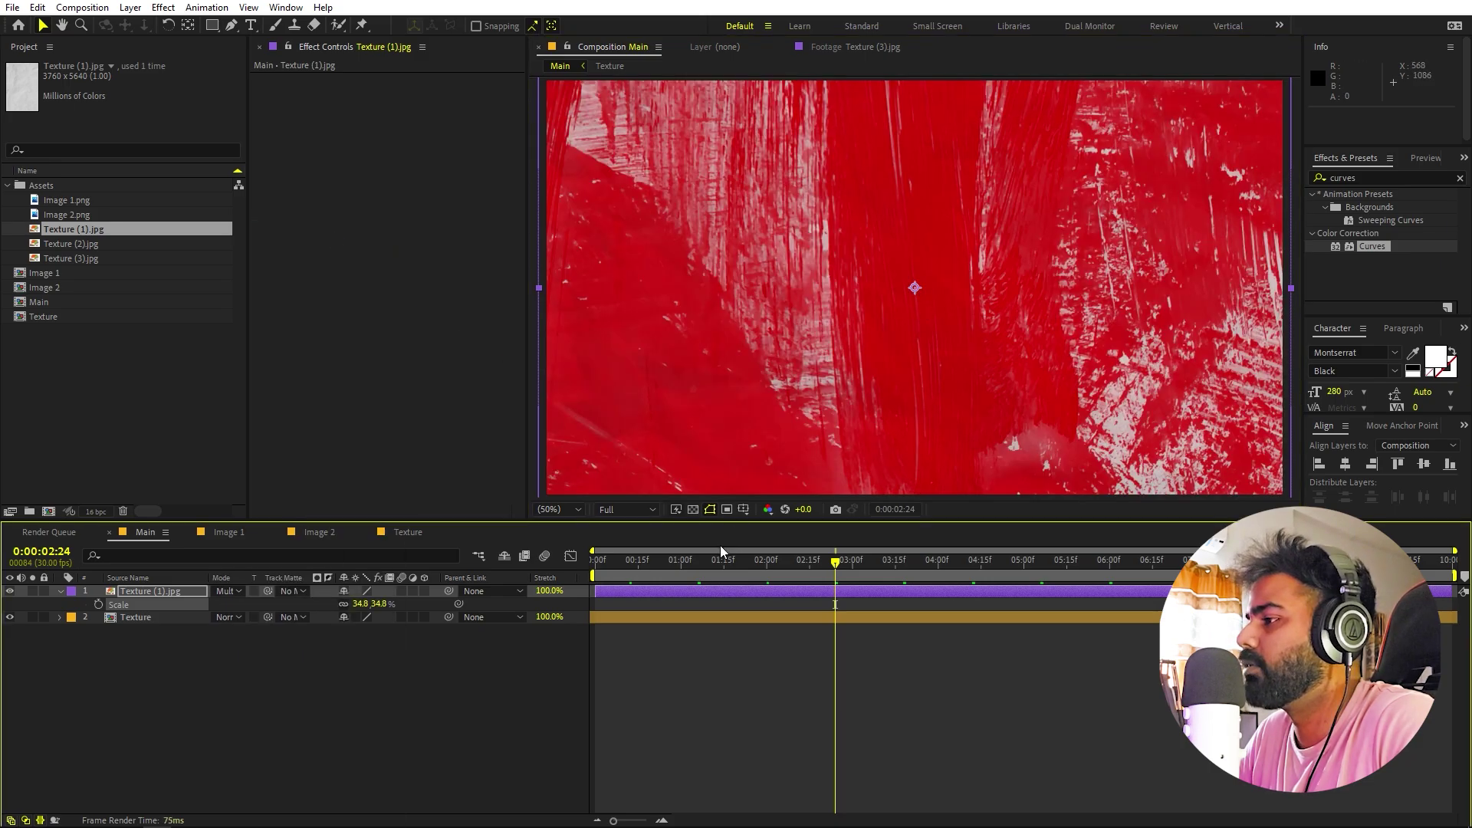
- Apply Curves to Texture (1).jpg and bend the curve to darken it
drag(835, 562, 747, 563)
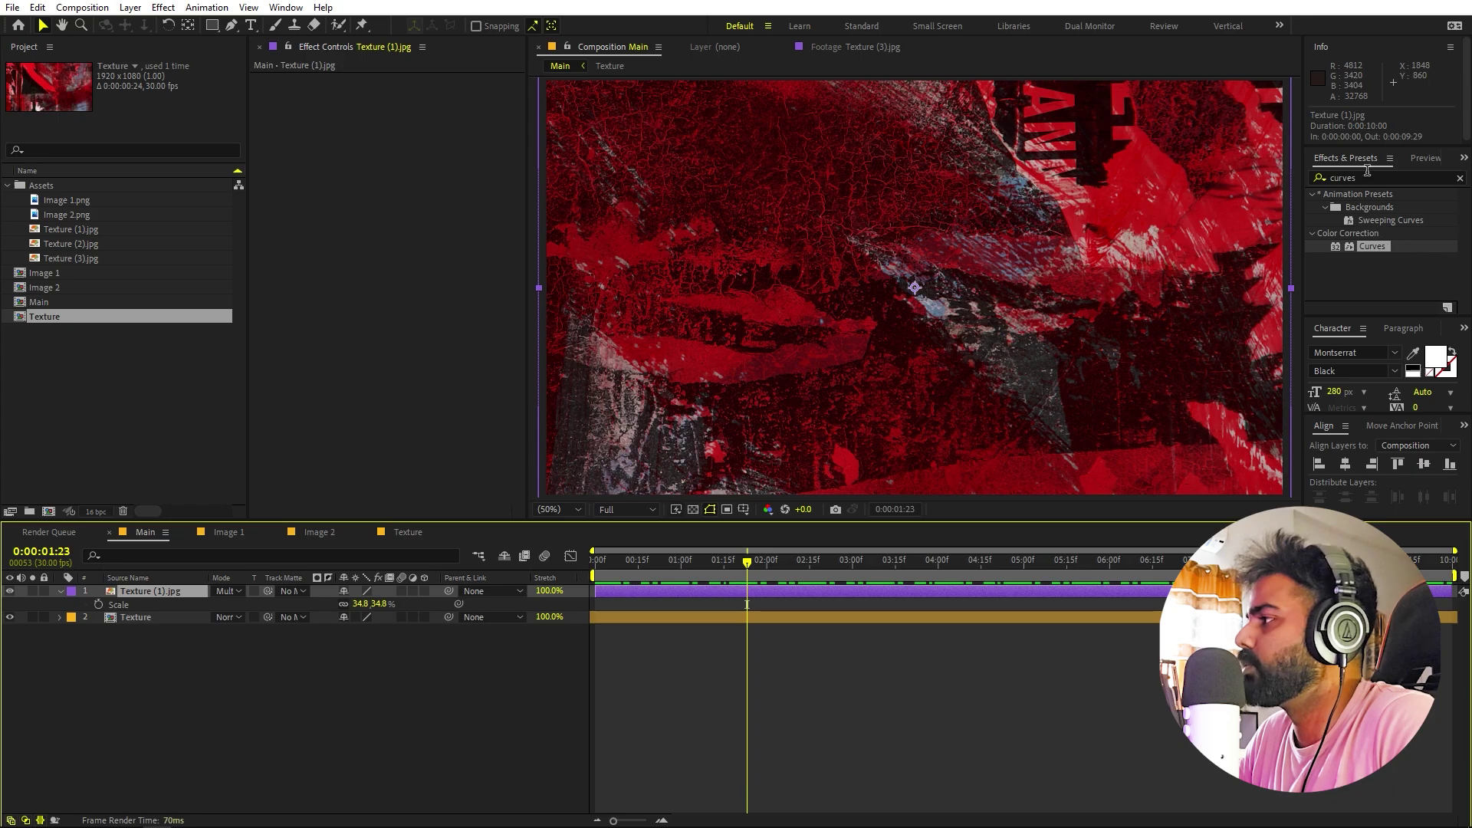
drag(1374, 243, 157, 591)
drag(399, 214, 364, 280)
drag(383, 184, 413, 224)
drag(359, 278, 383, 296)
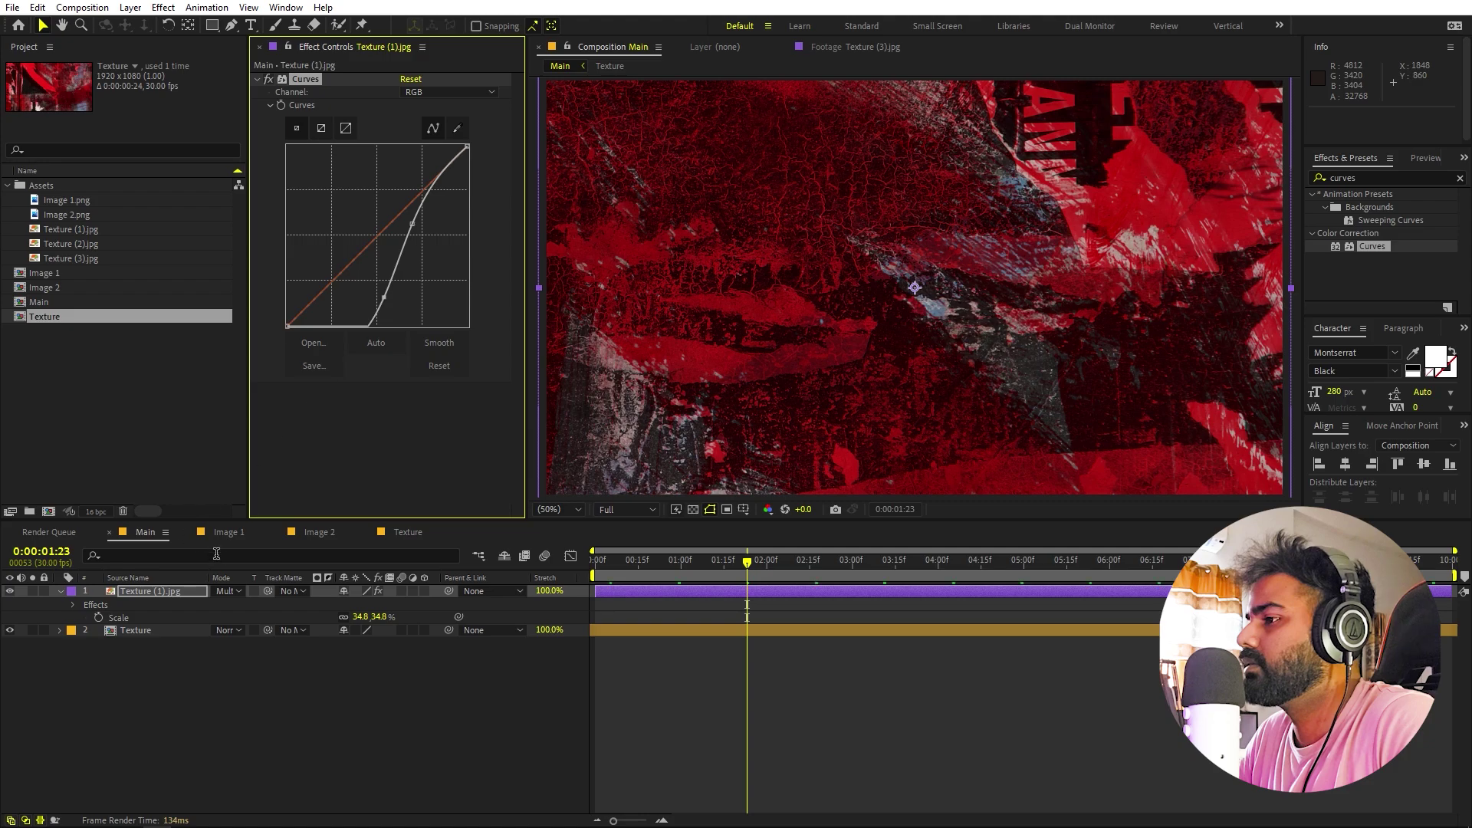
- Lower the texture layer's opacity to 59% and preview from the start
click(190, 589)
key(t)
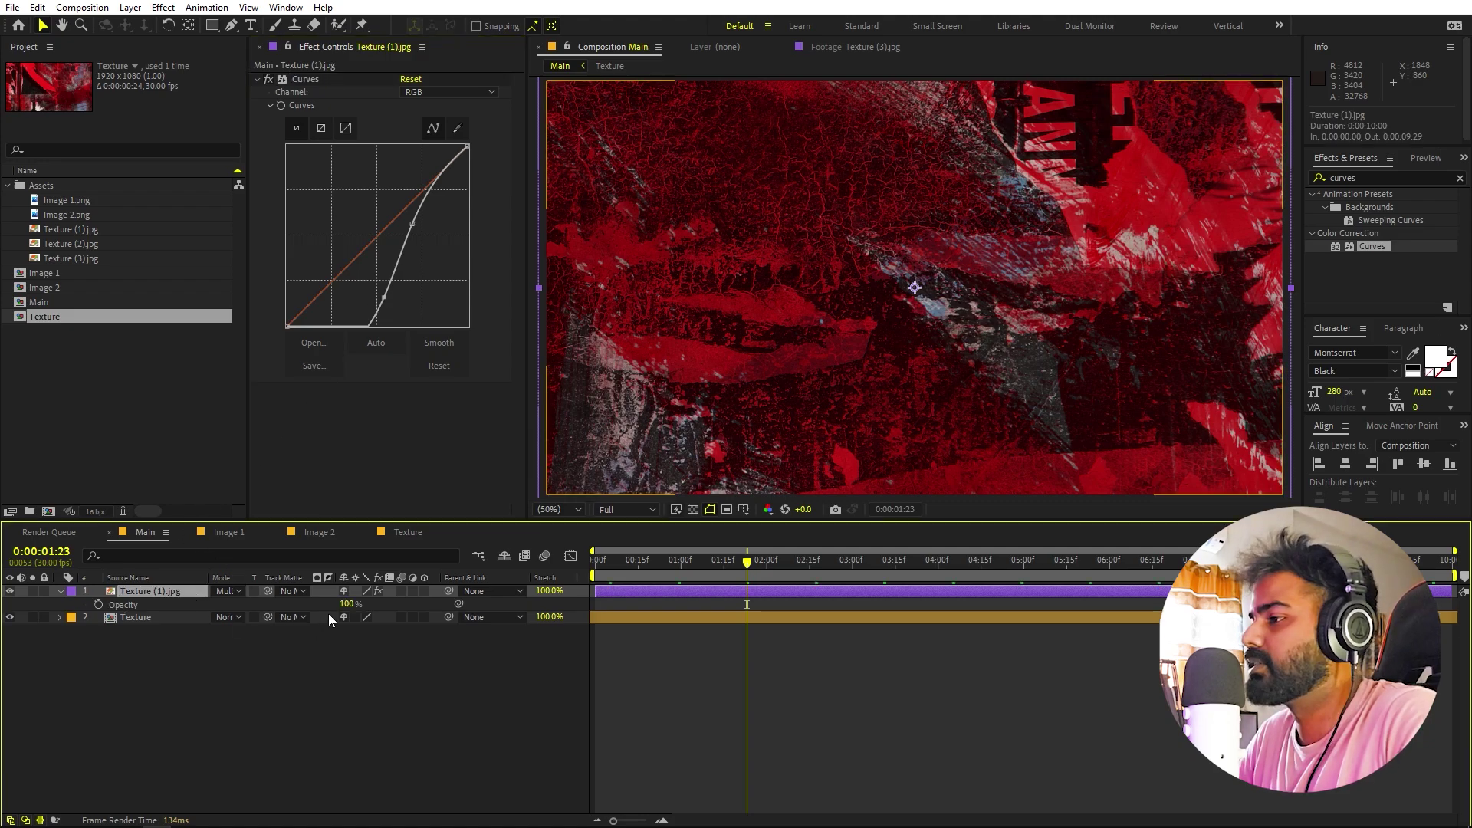
drag(339, 604, 268, 617)
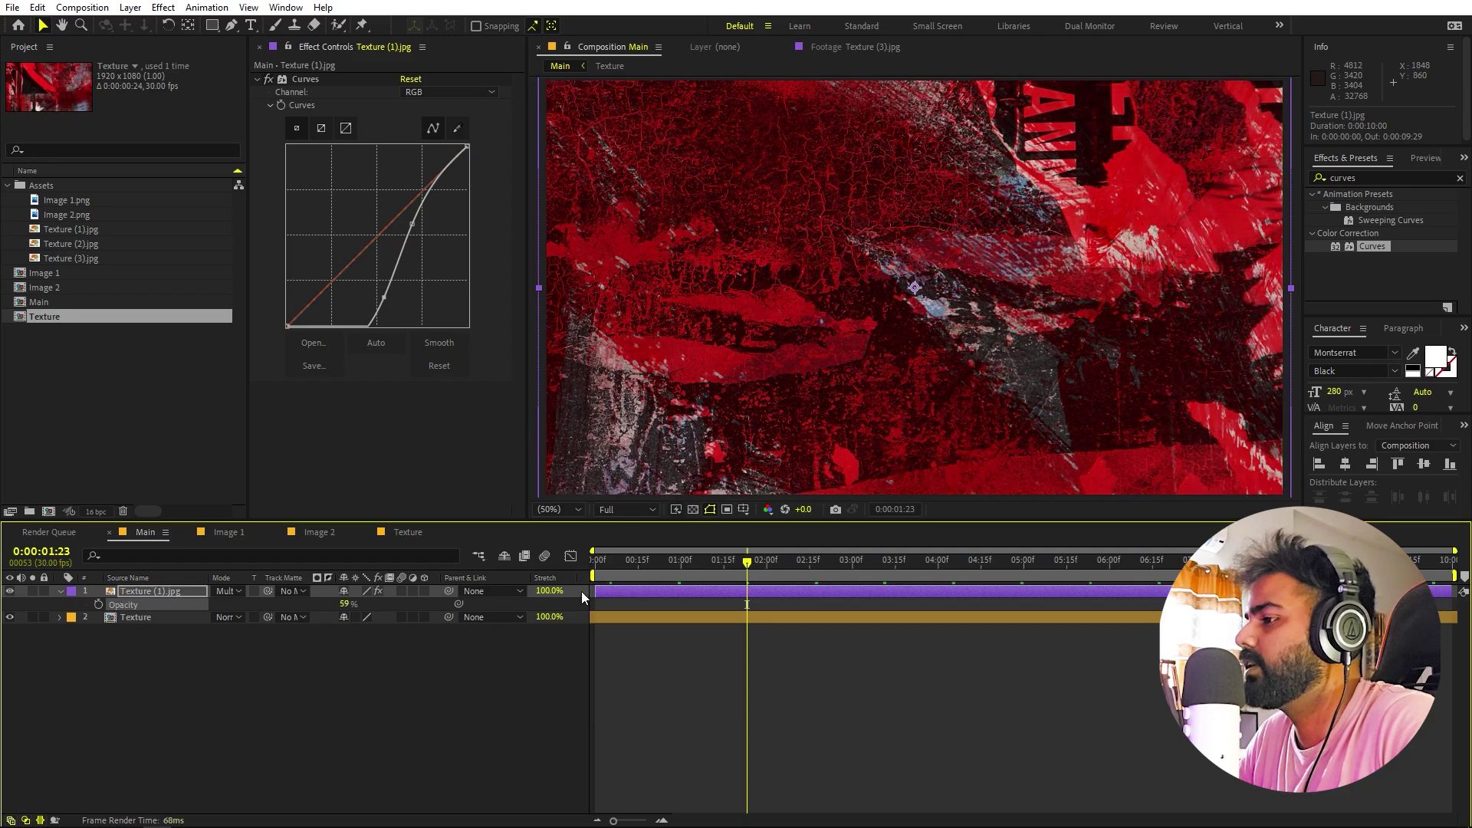
key(Home)
key(space)
key(space)
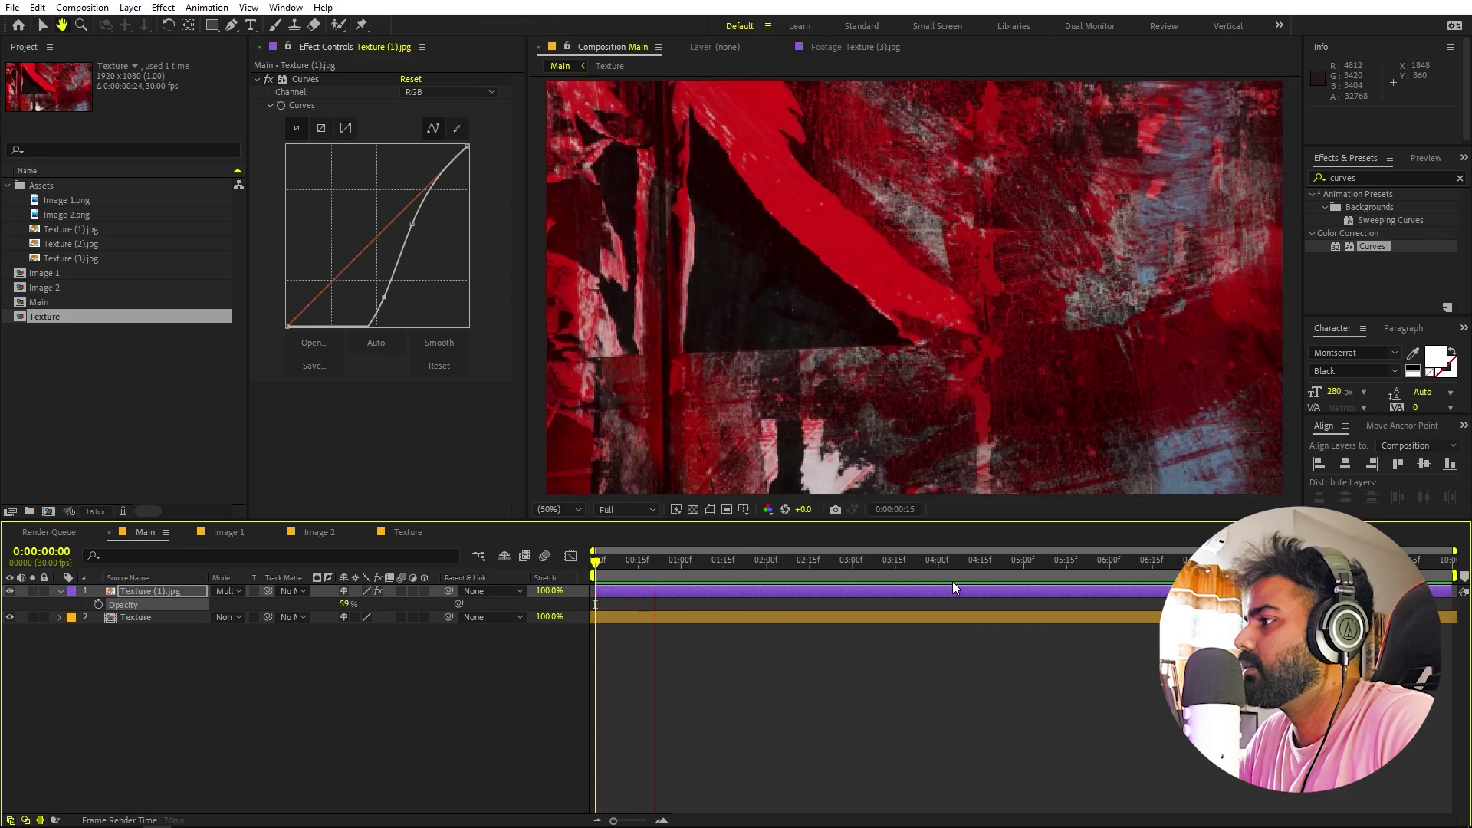
- Toggle the texture on and off to compare, then drag Image 1 into Main
click(9, 591)
click(9, 591)
click(9, 591)
click(9, 591)
click(904, 701)
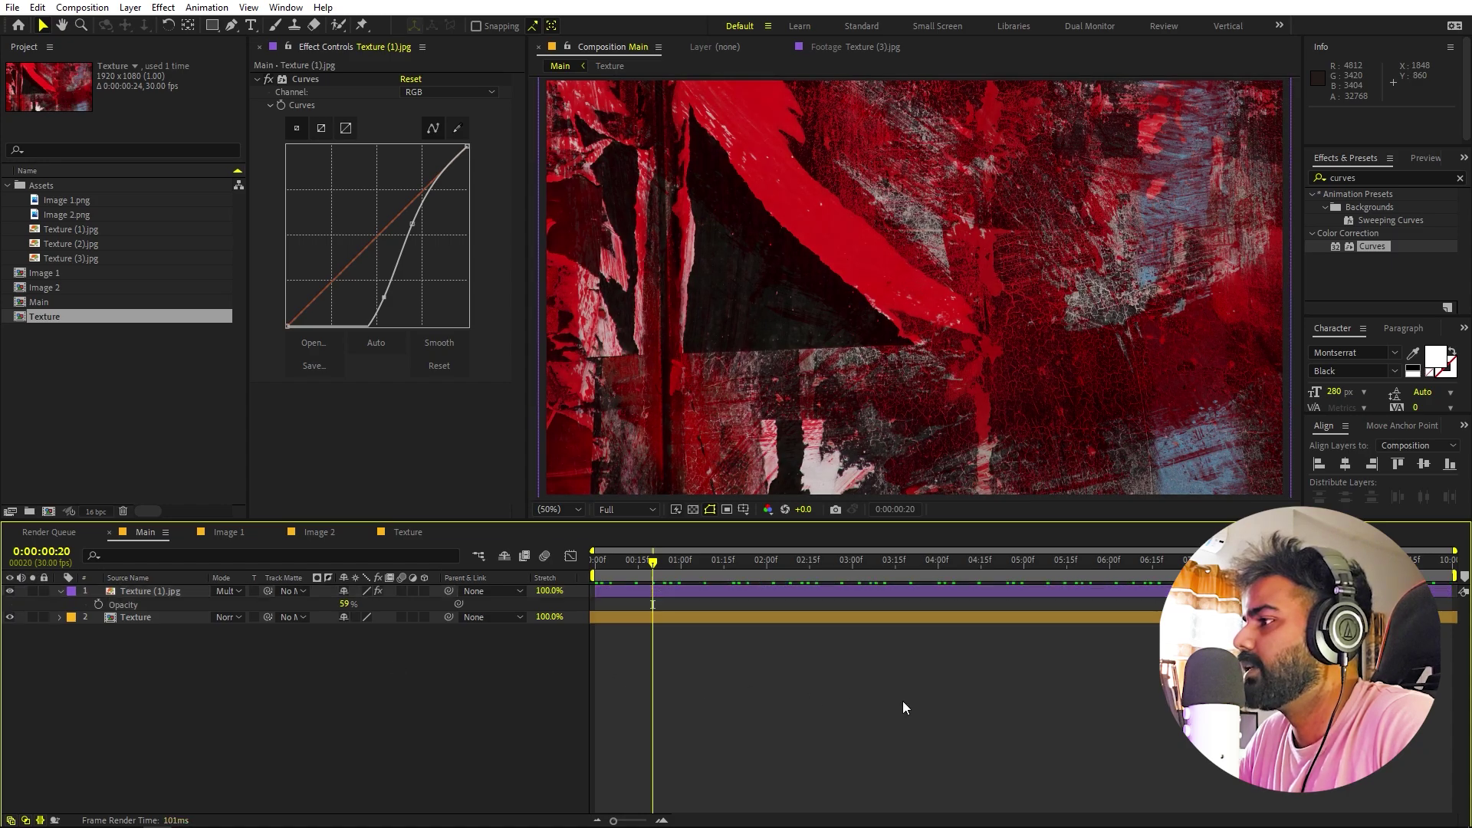
click(144, 427)
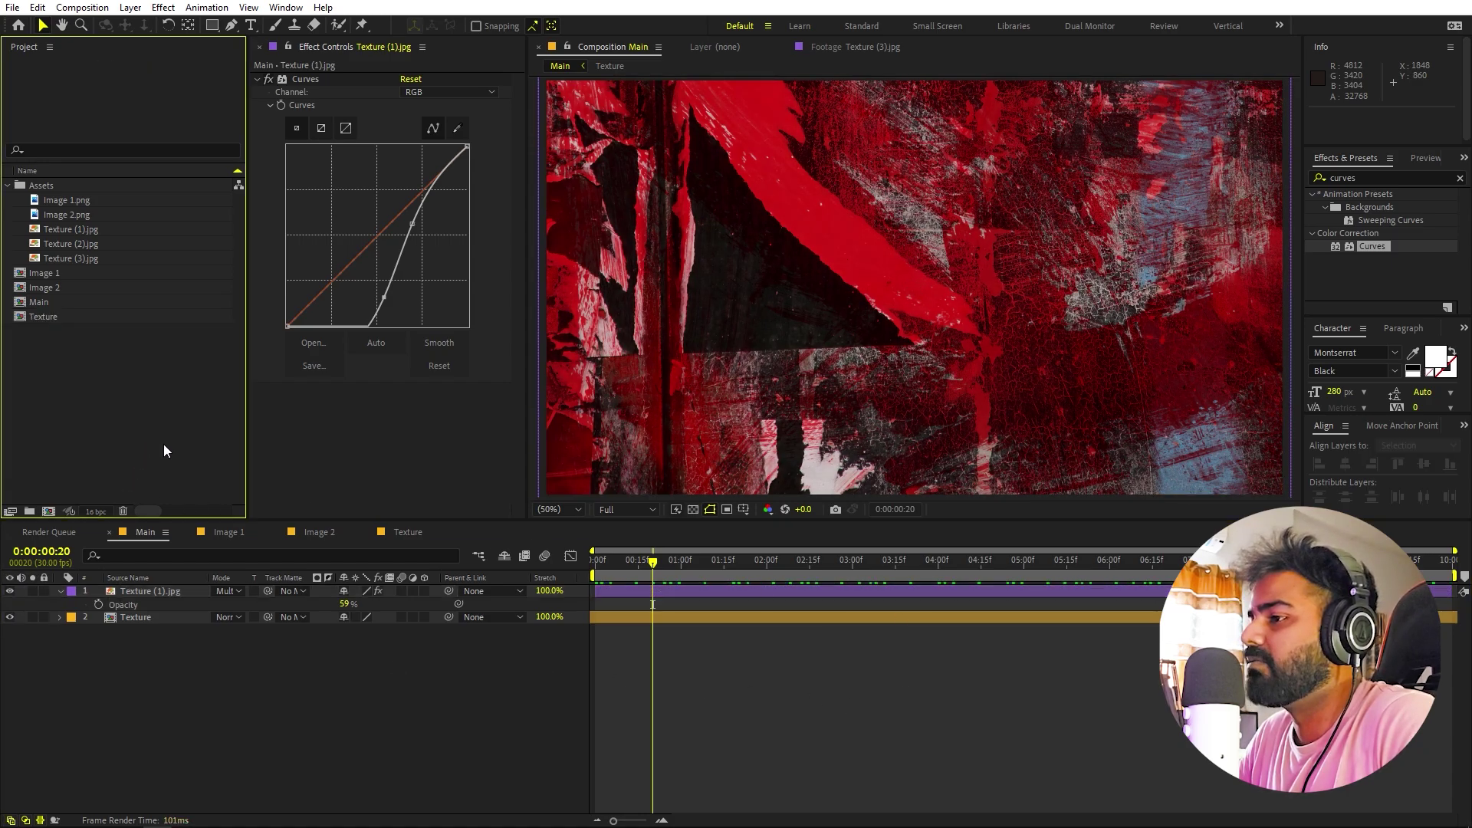
click(60, 592)
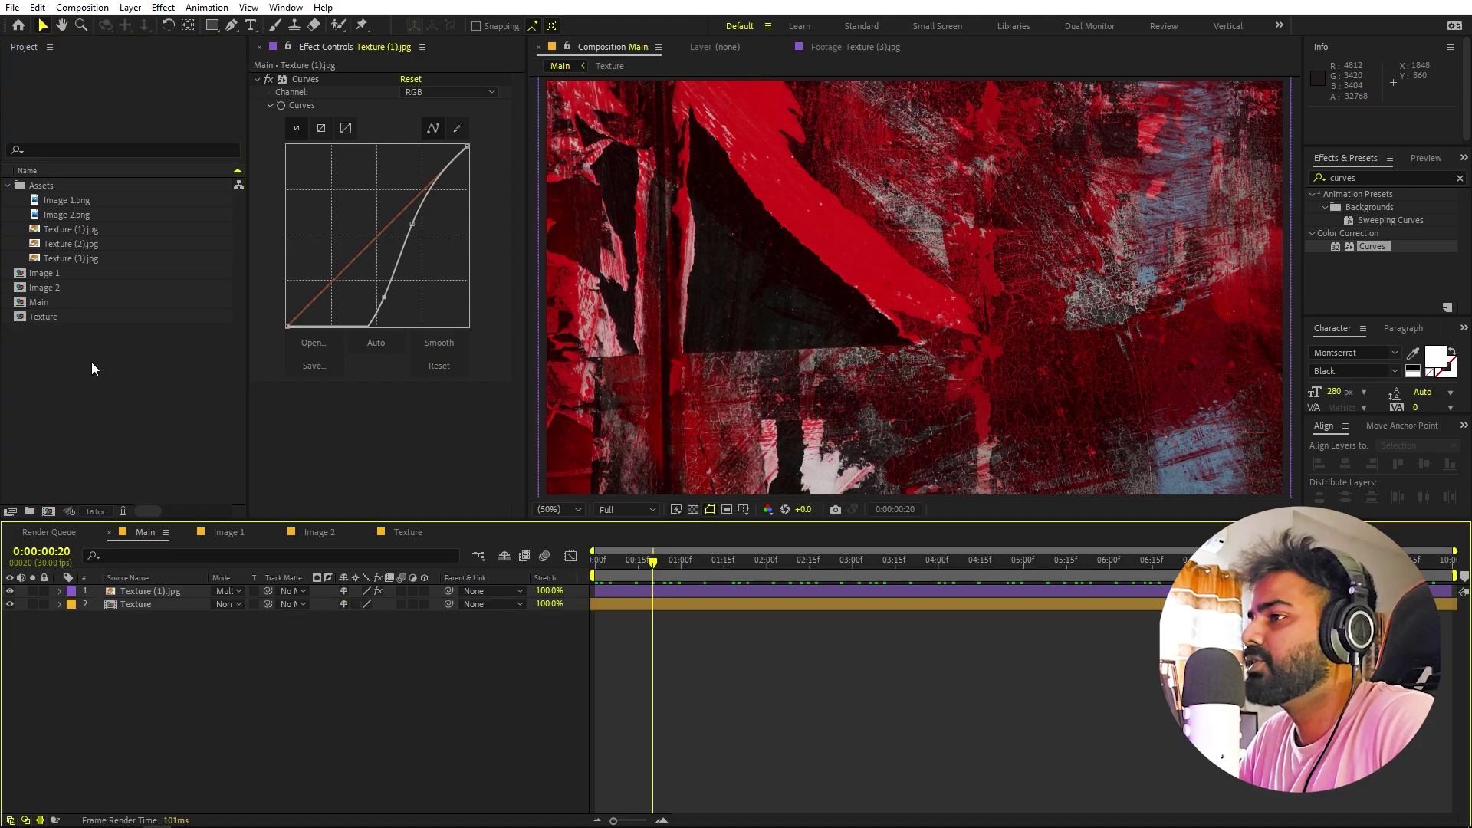
drag(63, 273, 116, 586)
- Apply Tint to the Image 1 boxer to make her black and white
click(1384, 177)
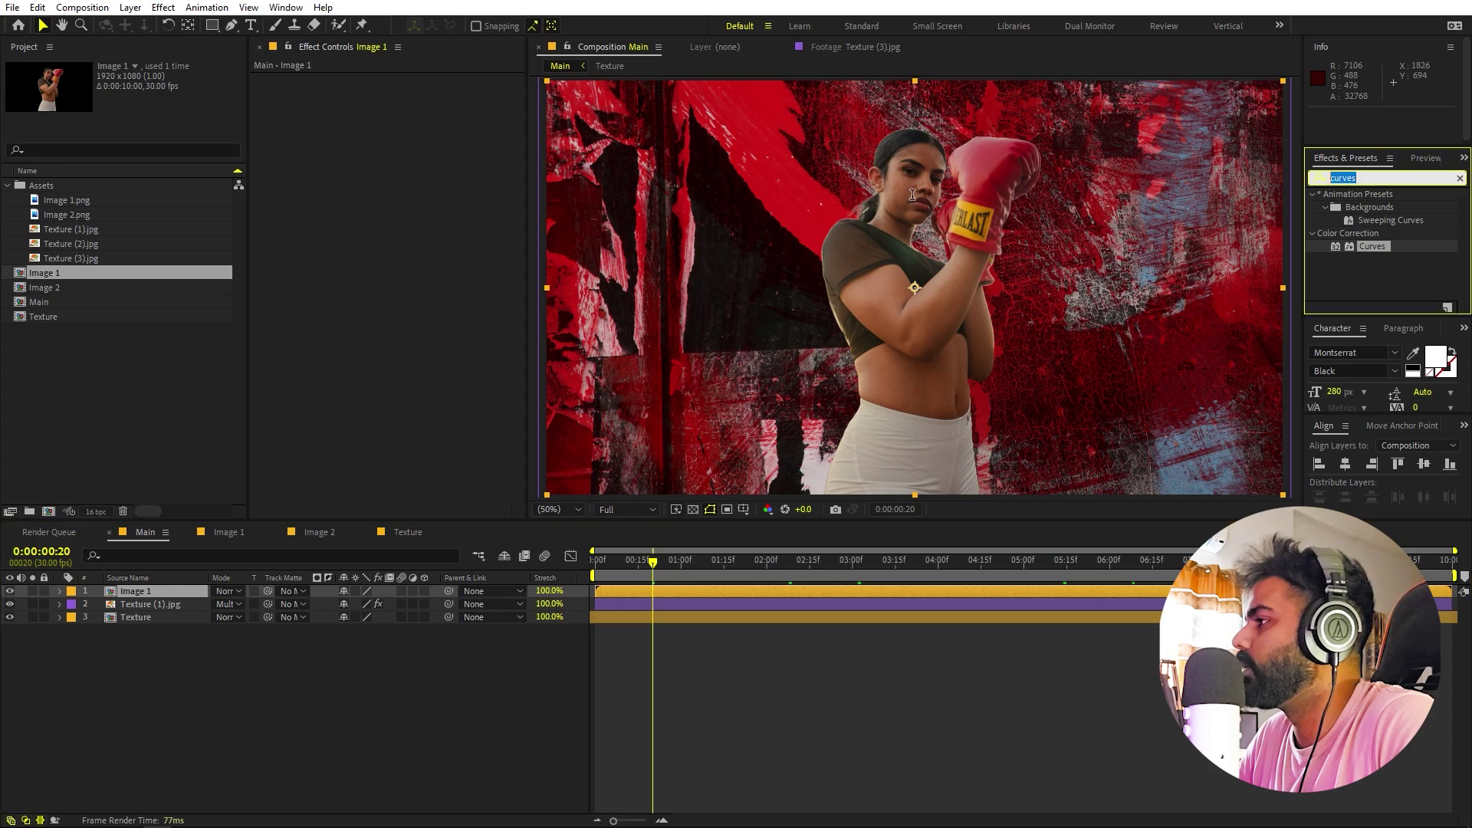
text(tint)
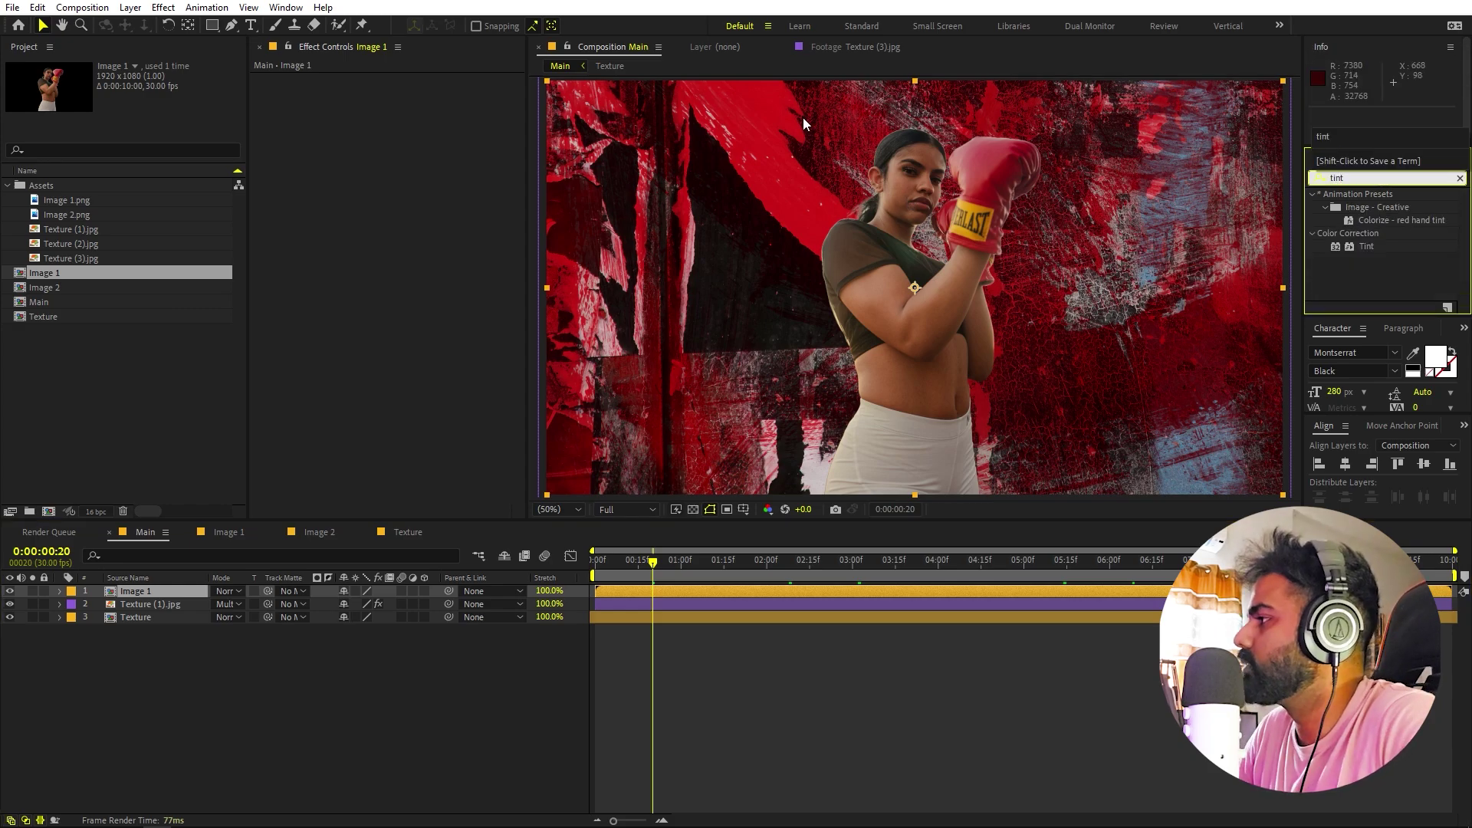
drag(1353, 247, 167, 598)
- Add Curves below Tint and shape an S-curve with brighter highlights and midtones
click(1372, 179)
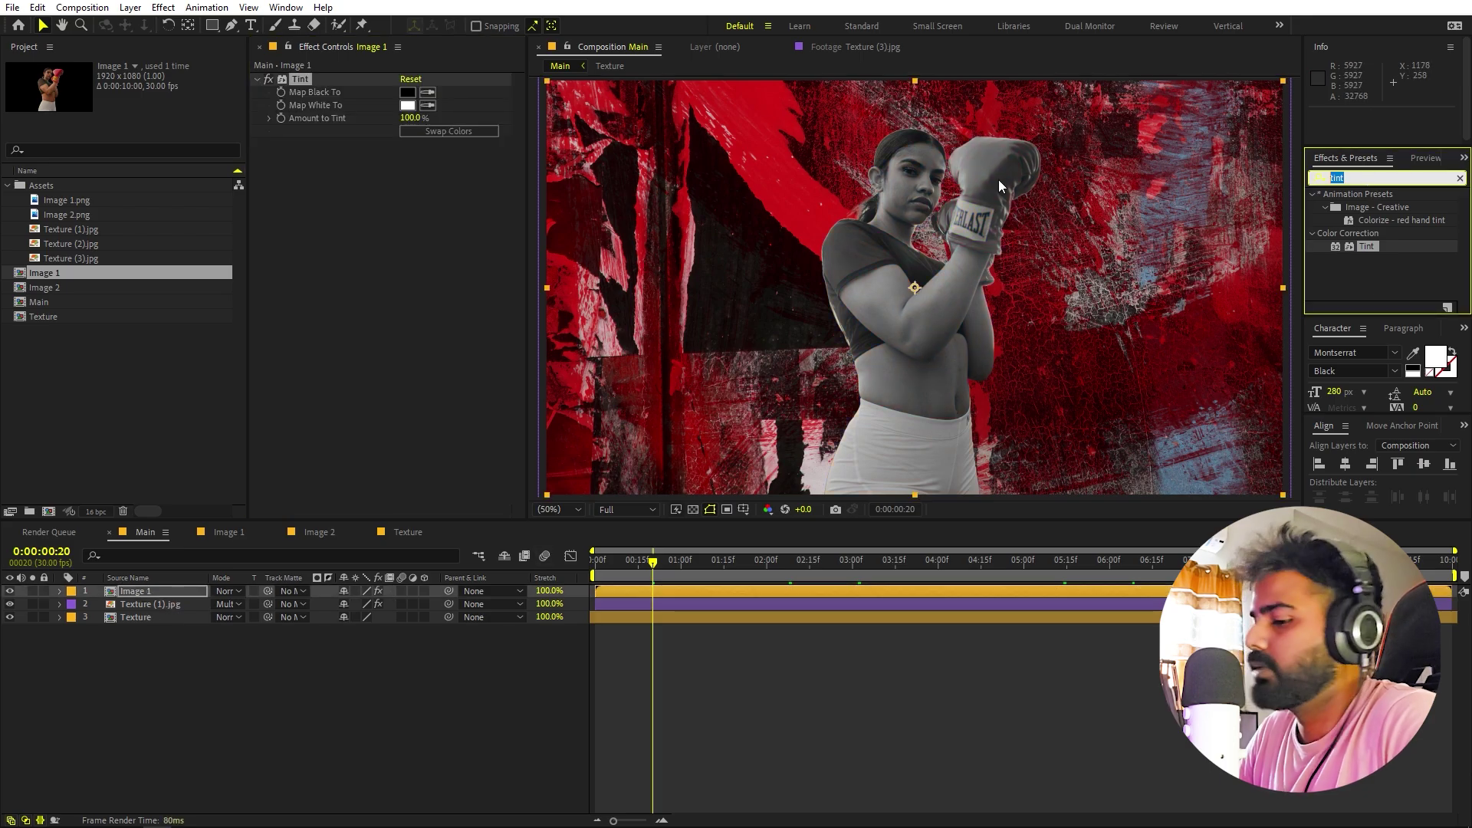
text(curves)
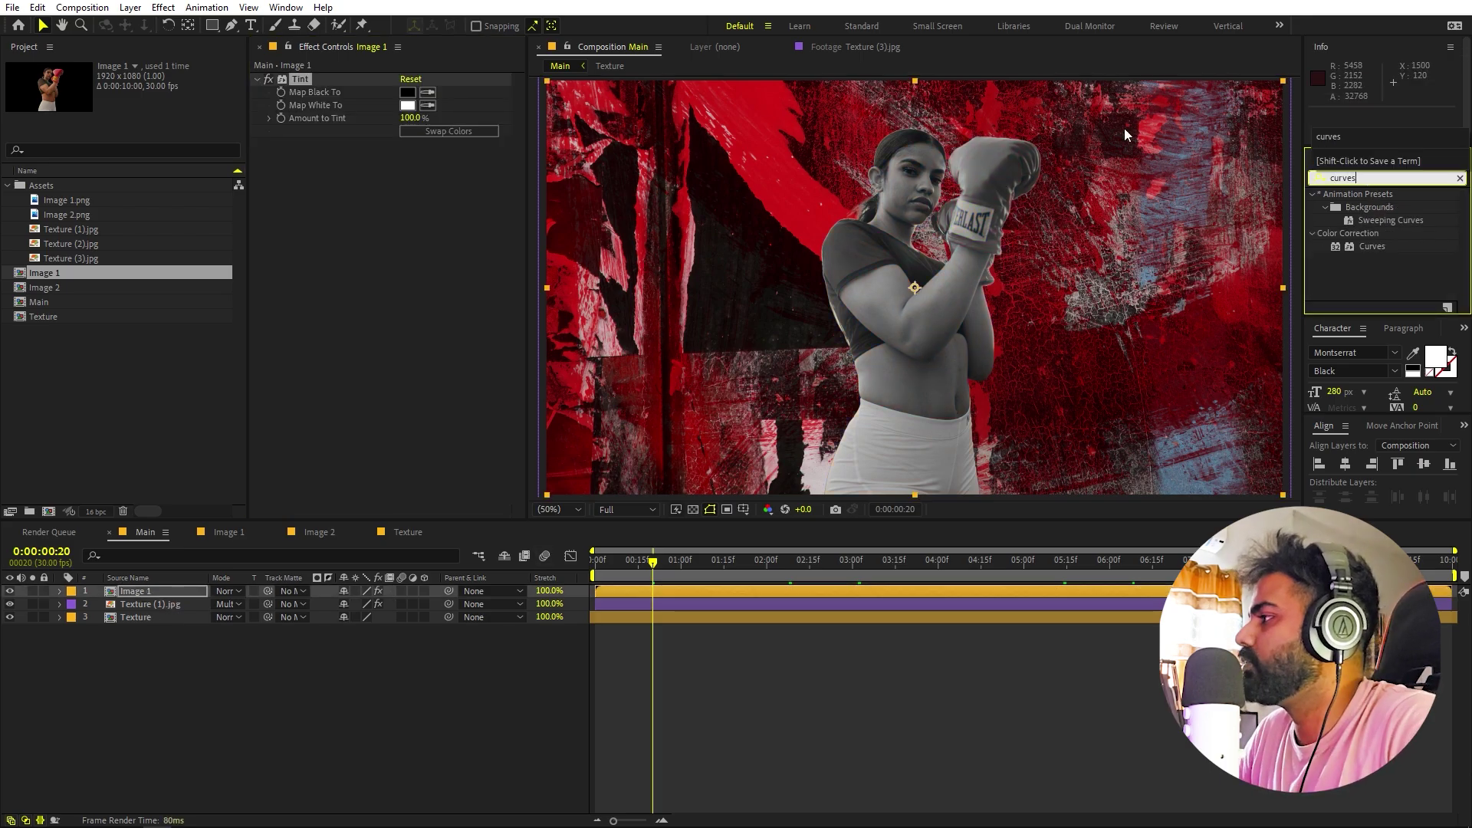
drag(1373, 246, 406, 261)
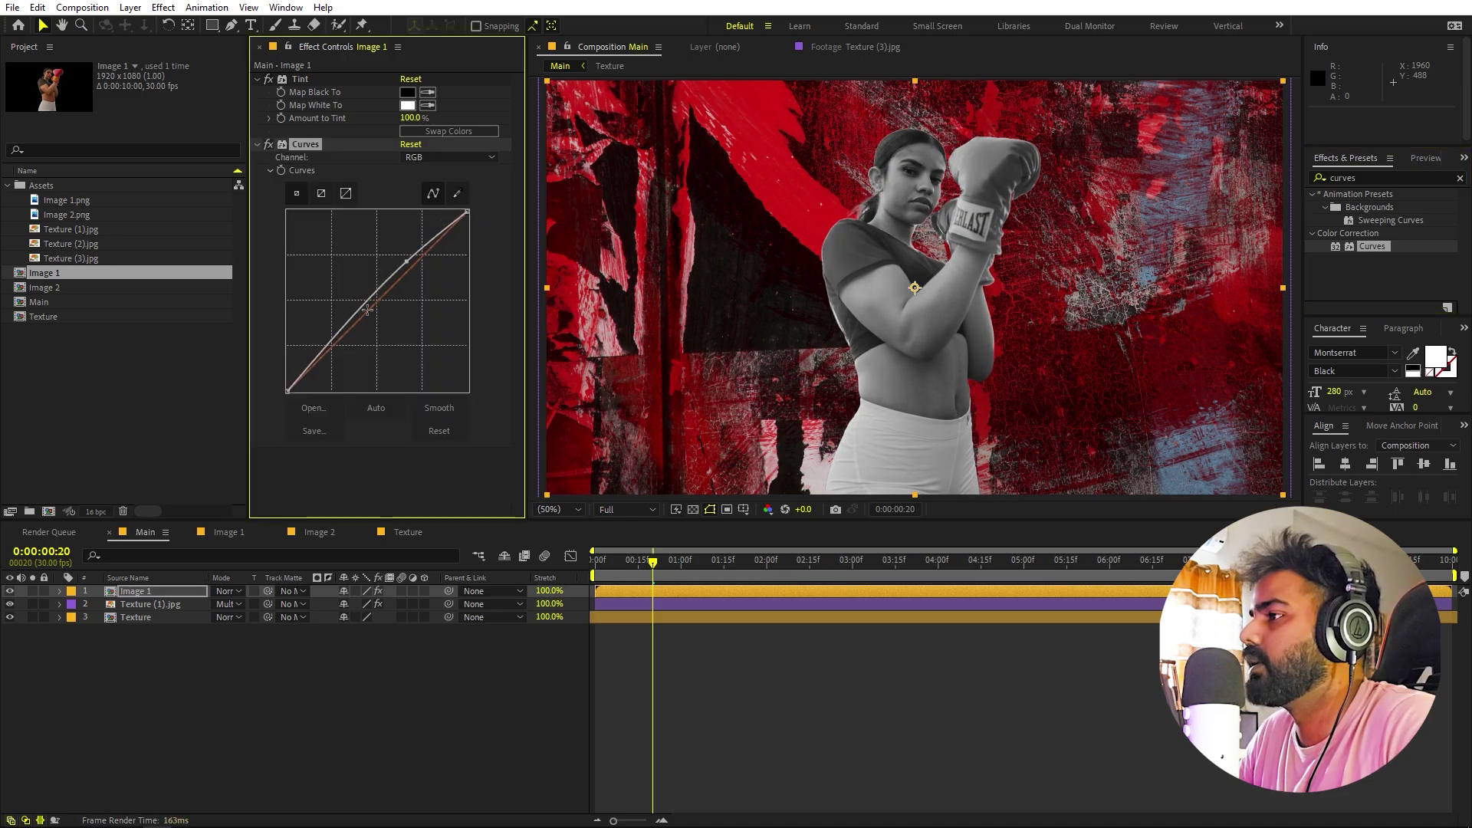
drag(366, 311, 347, 335)
drag(406, 262, 405, 259)
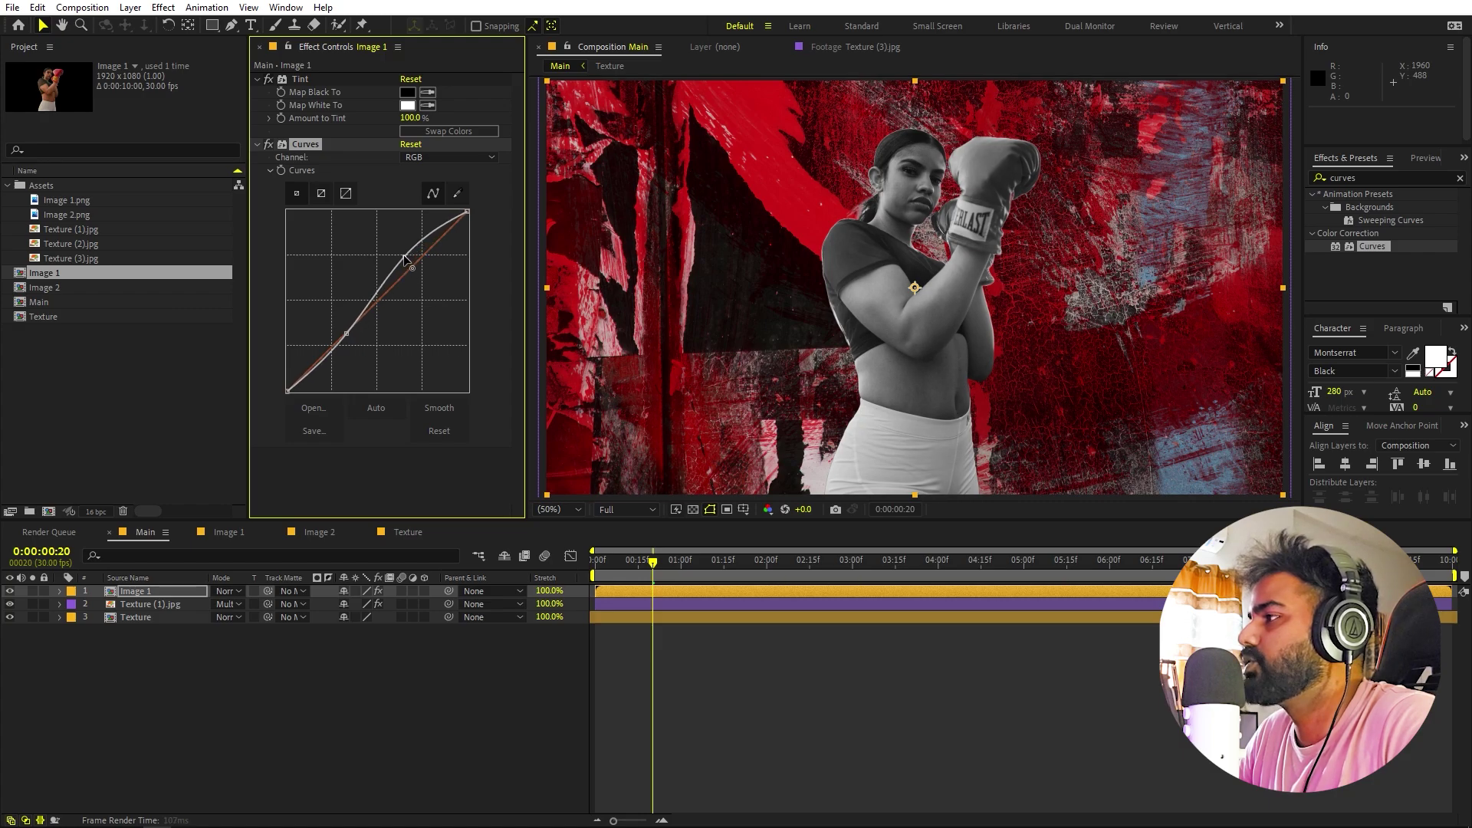
drag(342, 334, 336, 336)
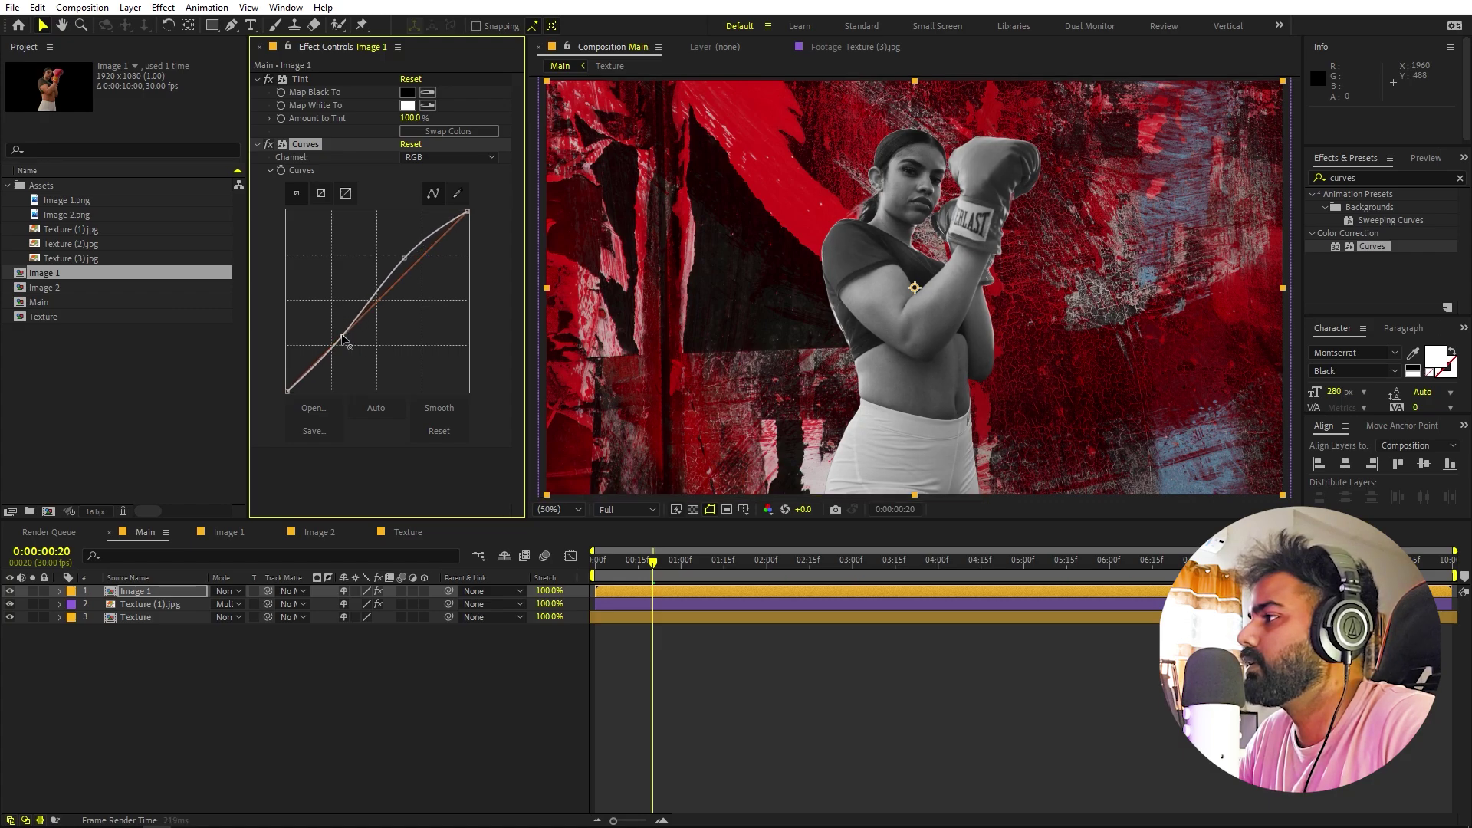
click(632, 650)
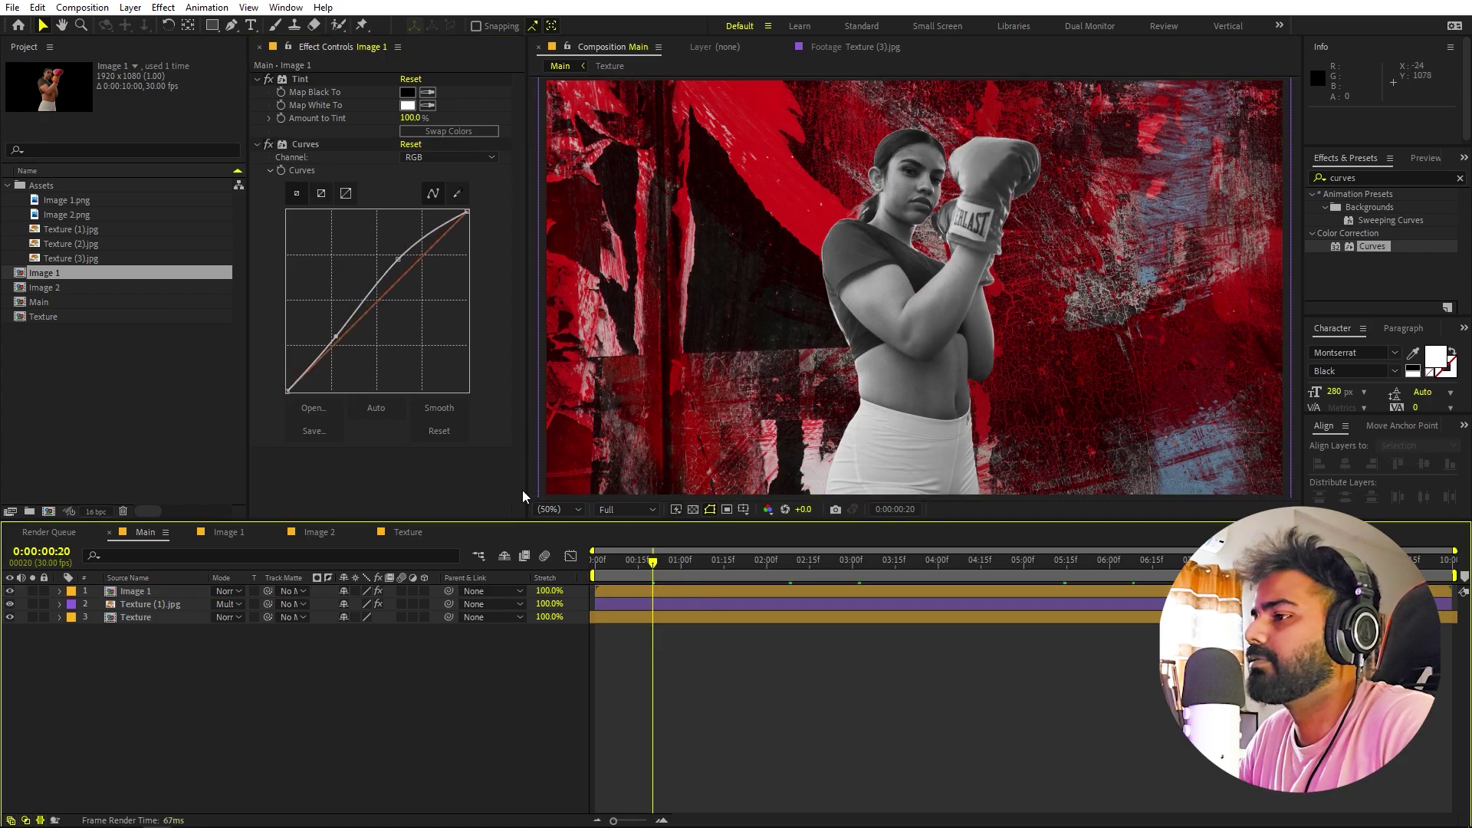
click(144, 595)
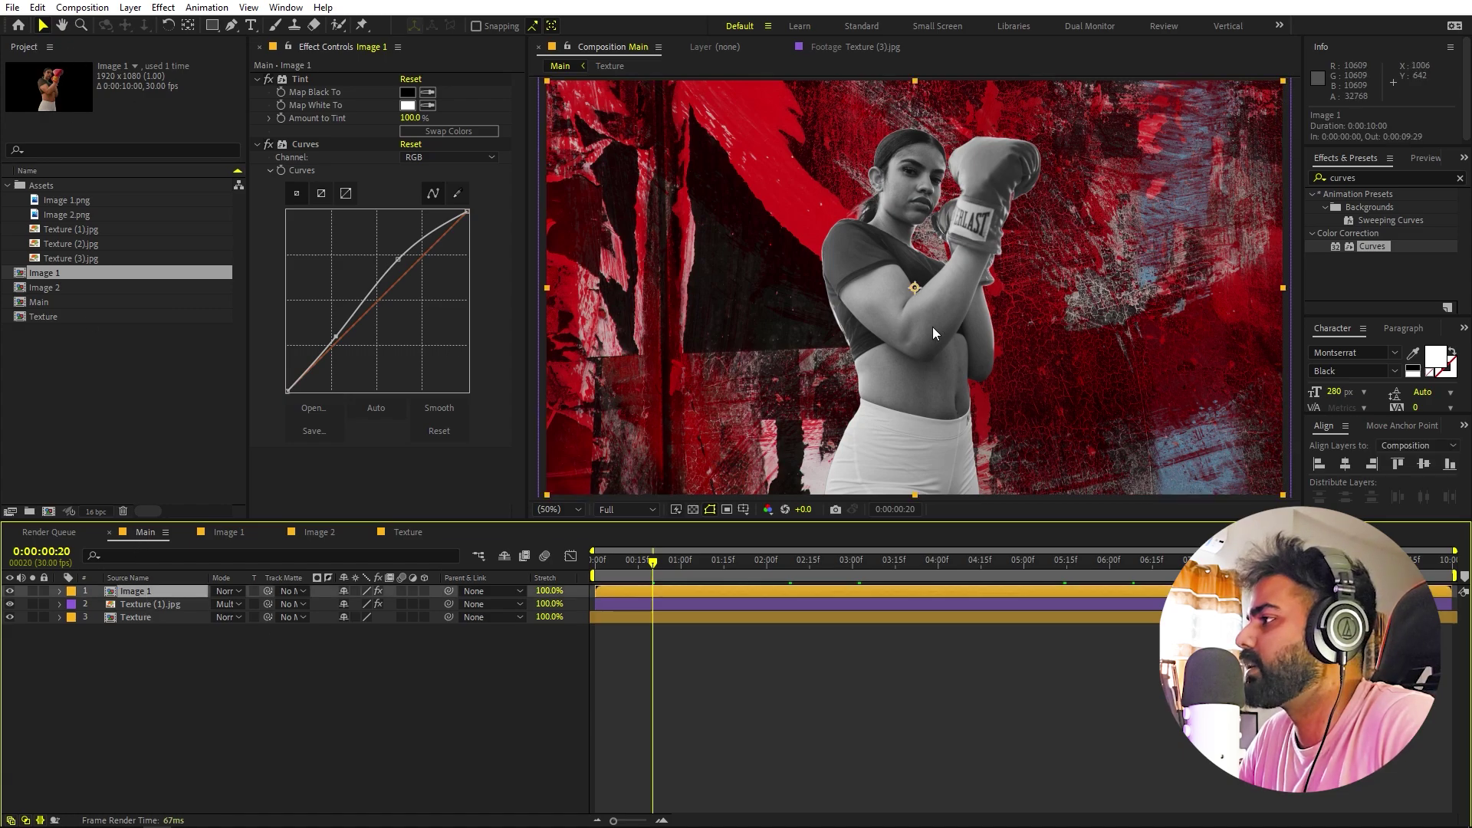
- Move the boxer right to (1252, 544) and set a Position keyframe at 1 second
drag(949, 323, 1056, 320)
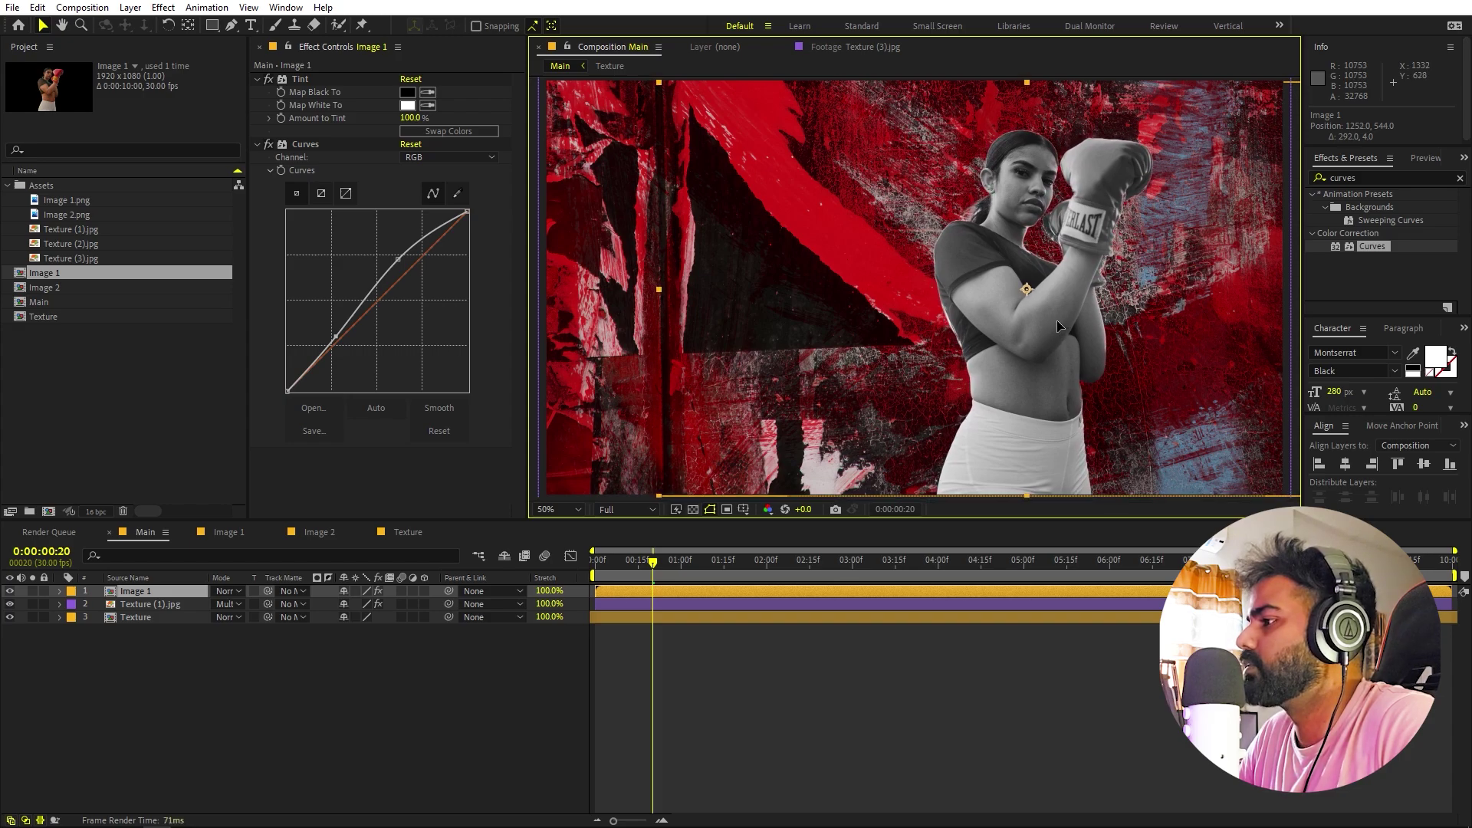
click(717, 664)
click(145, 591)
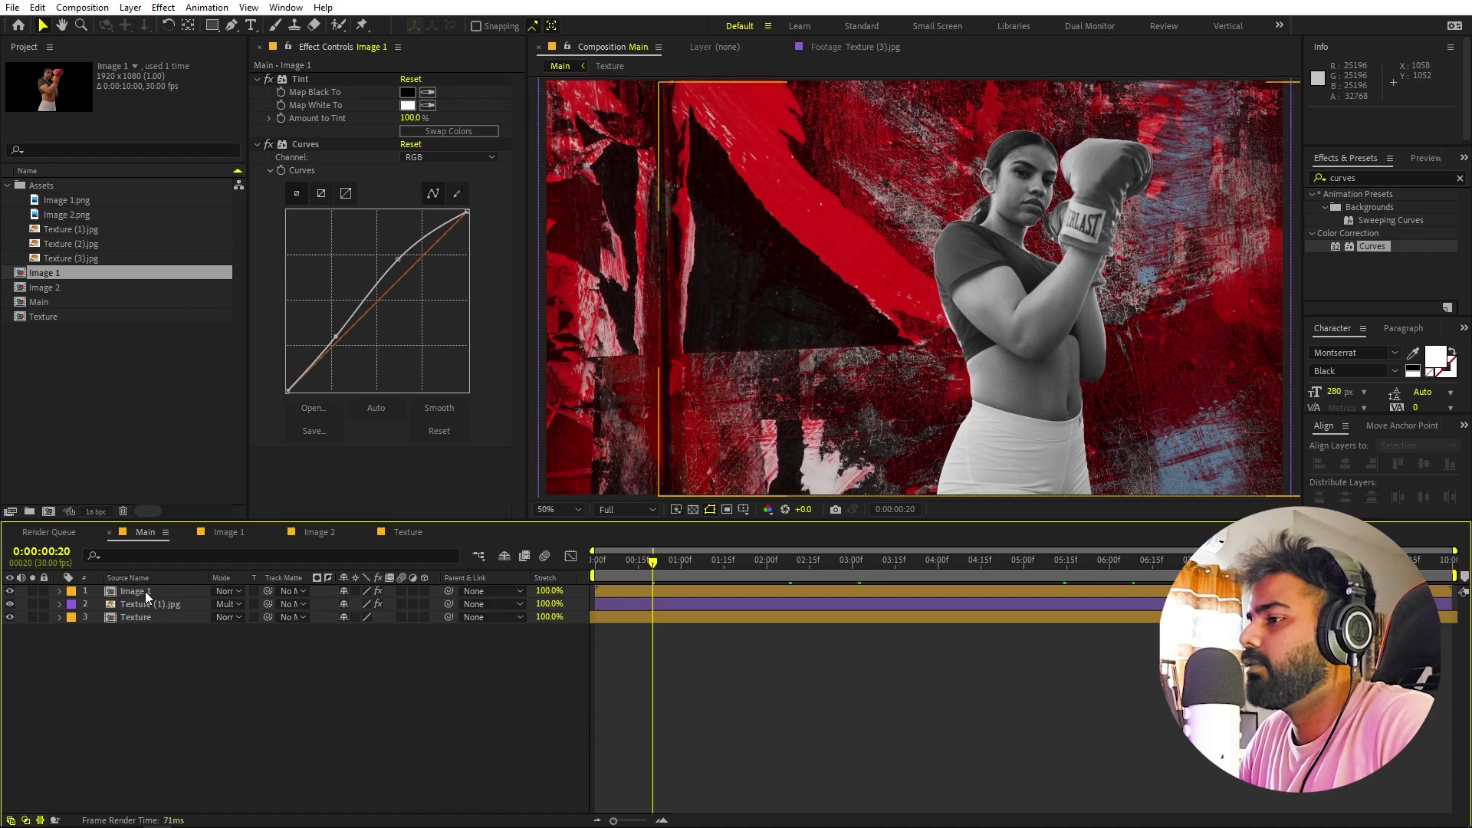
key(p)
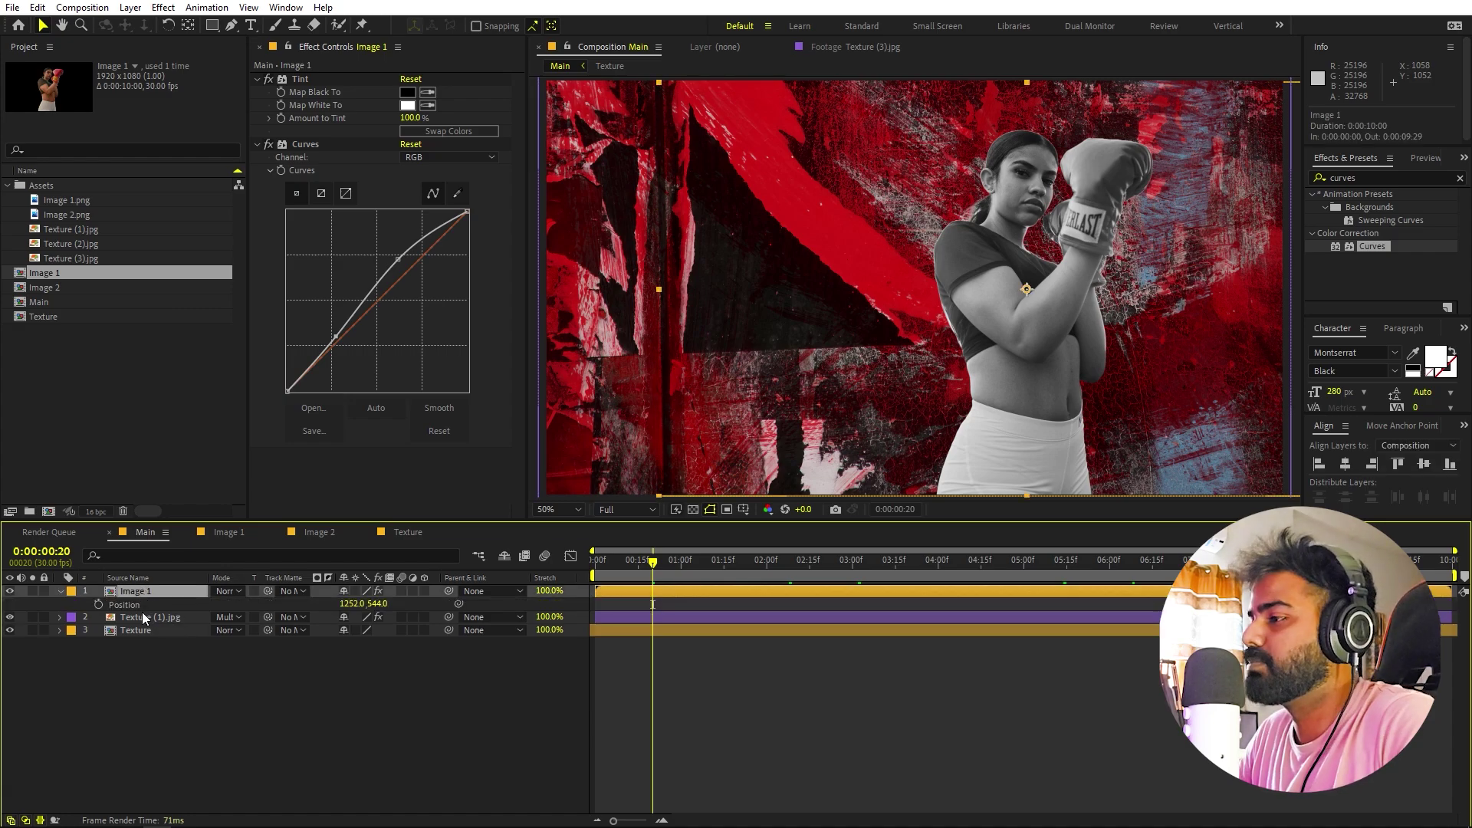
drag(648, 578, 681, 573)
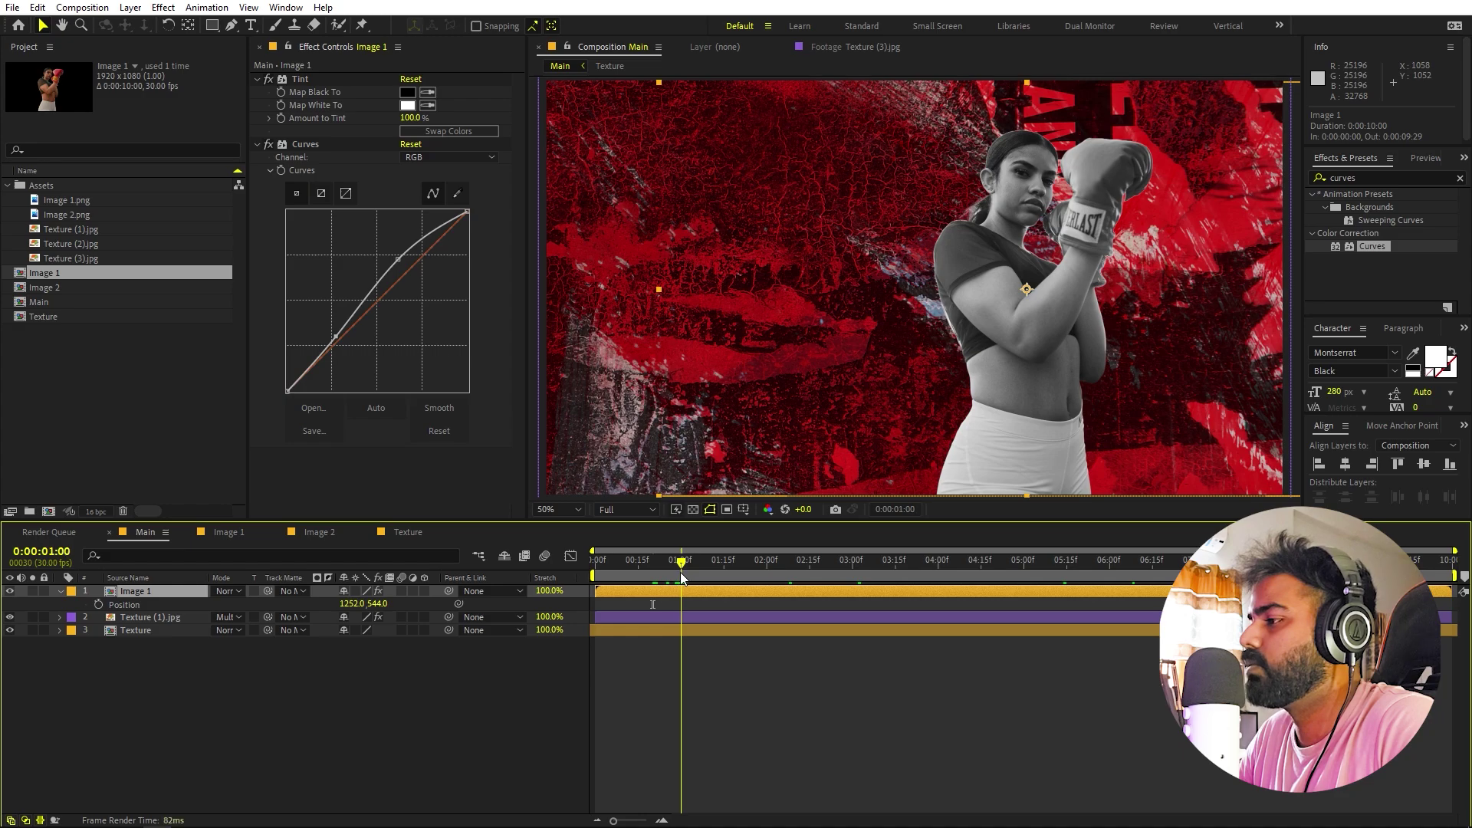
click(98, 604)
- At frame 0, place her off-frame at (-728, 1392) and Easy Ease both keyframes
key(Home)
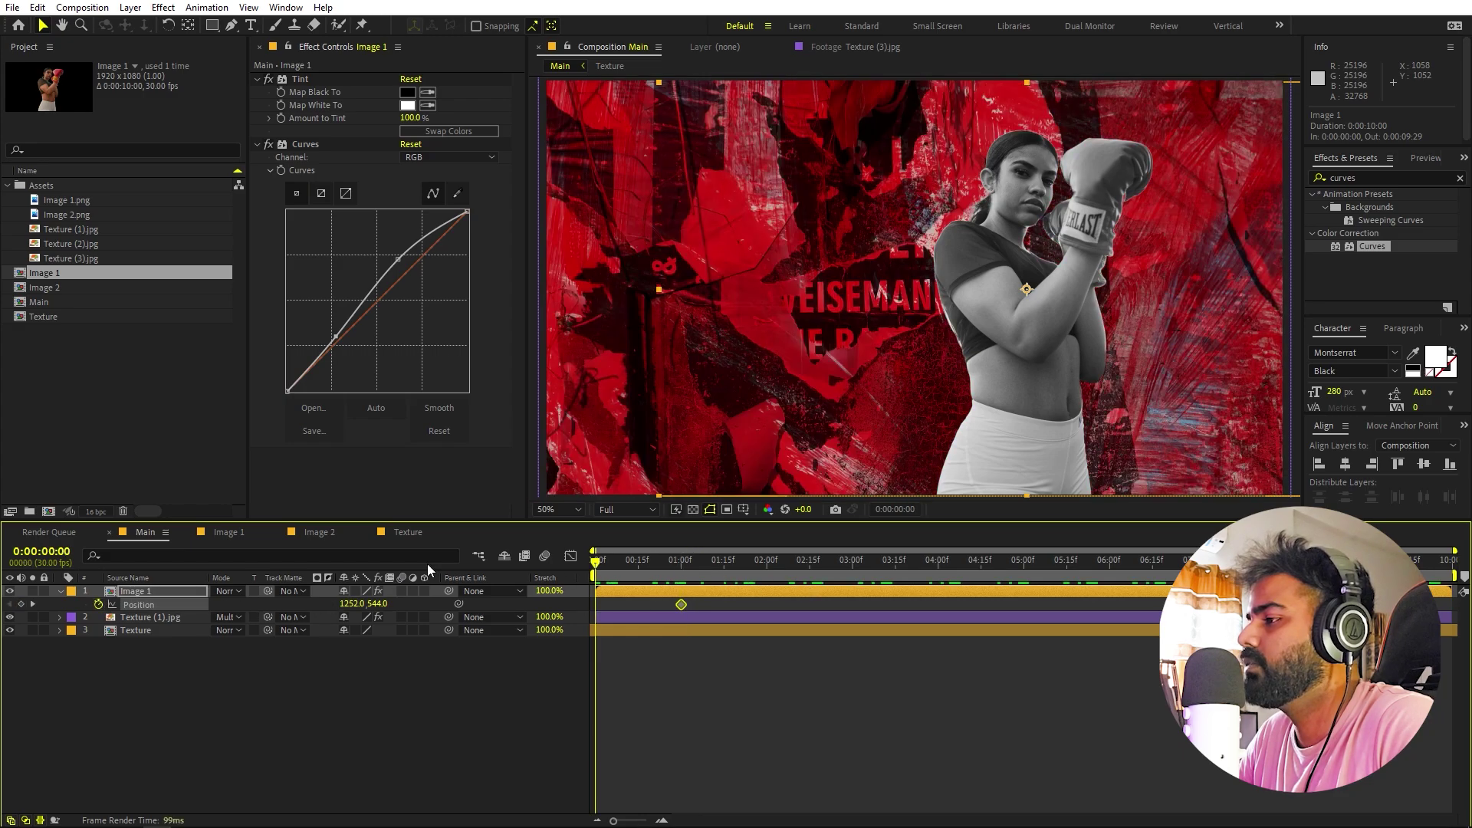
scroll(1198, 346, down, 2)
drag(1034, 319, 656, 475)
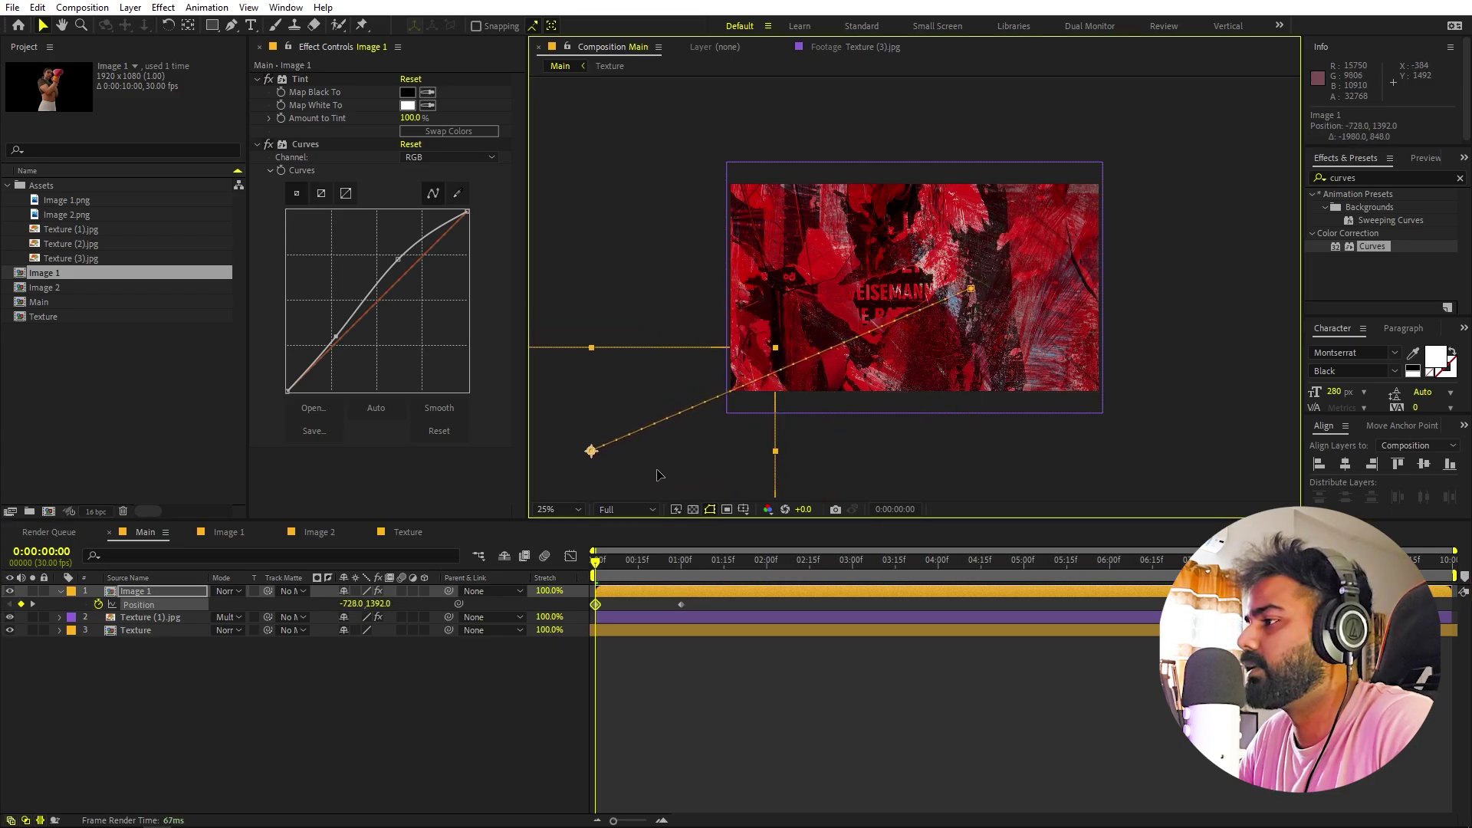
drag(716, 601, 464, 610)
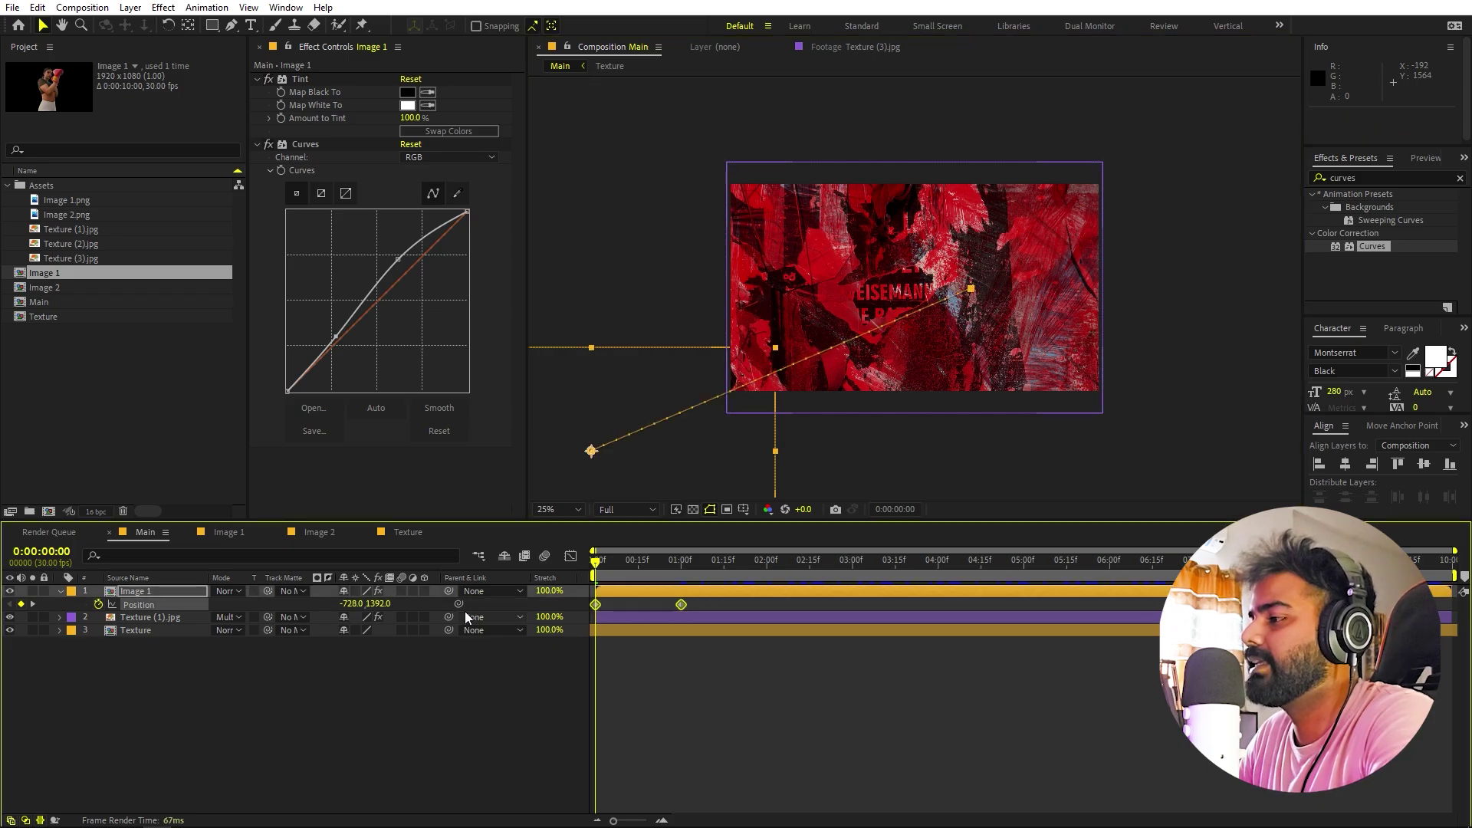
key(F9)
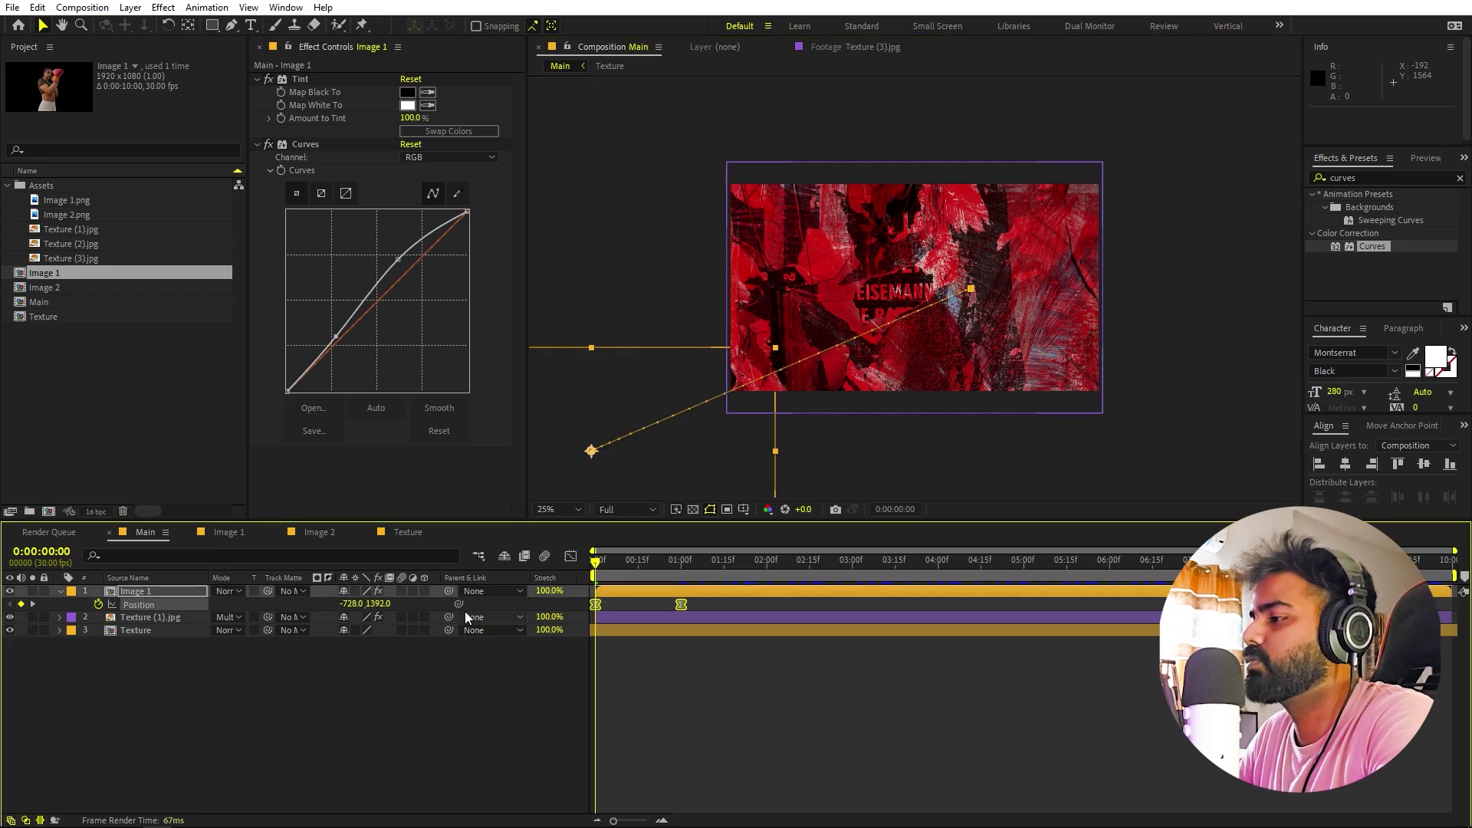
- In the speed graph, drag both Position keyframes' influence handles left for a fast start
click(571, 557)
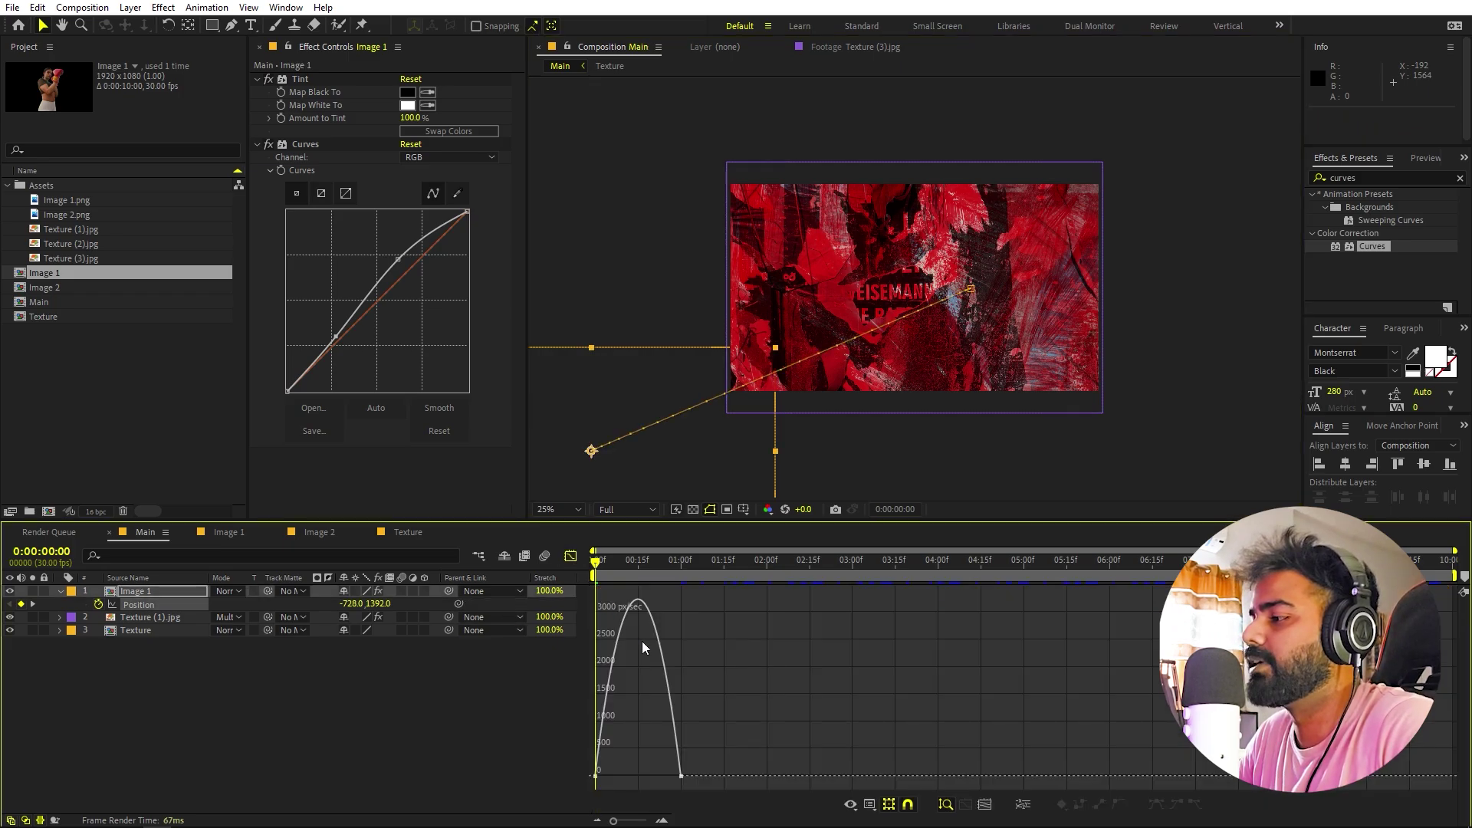
click(870, 805)
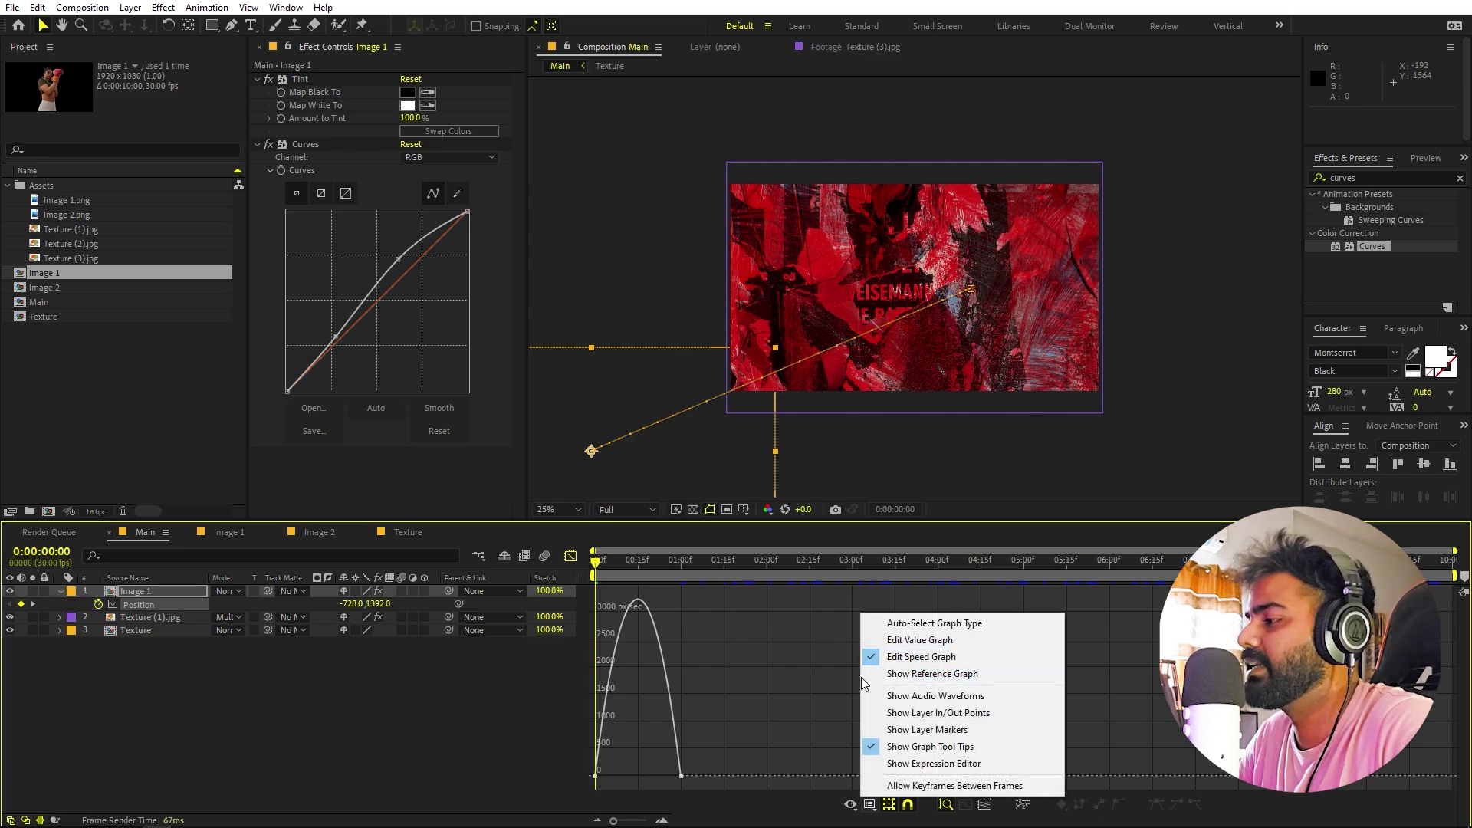
click(920, 656)
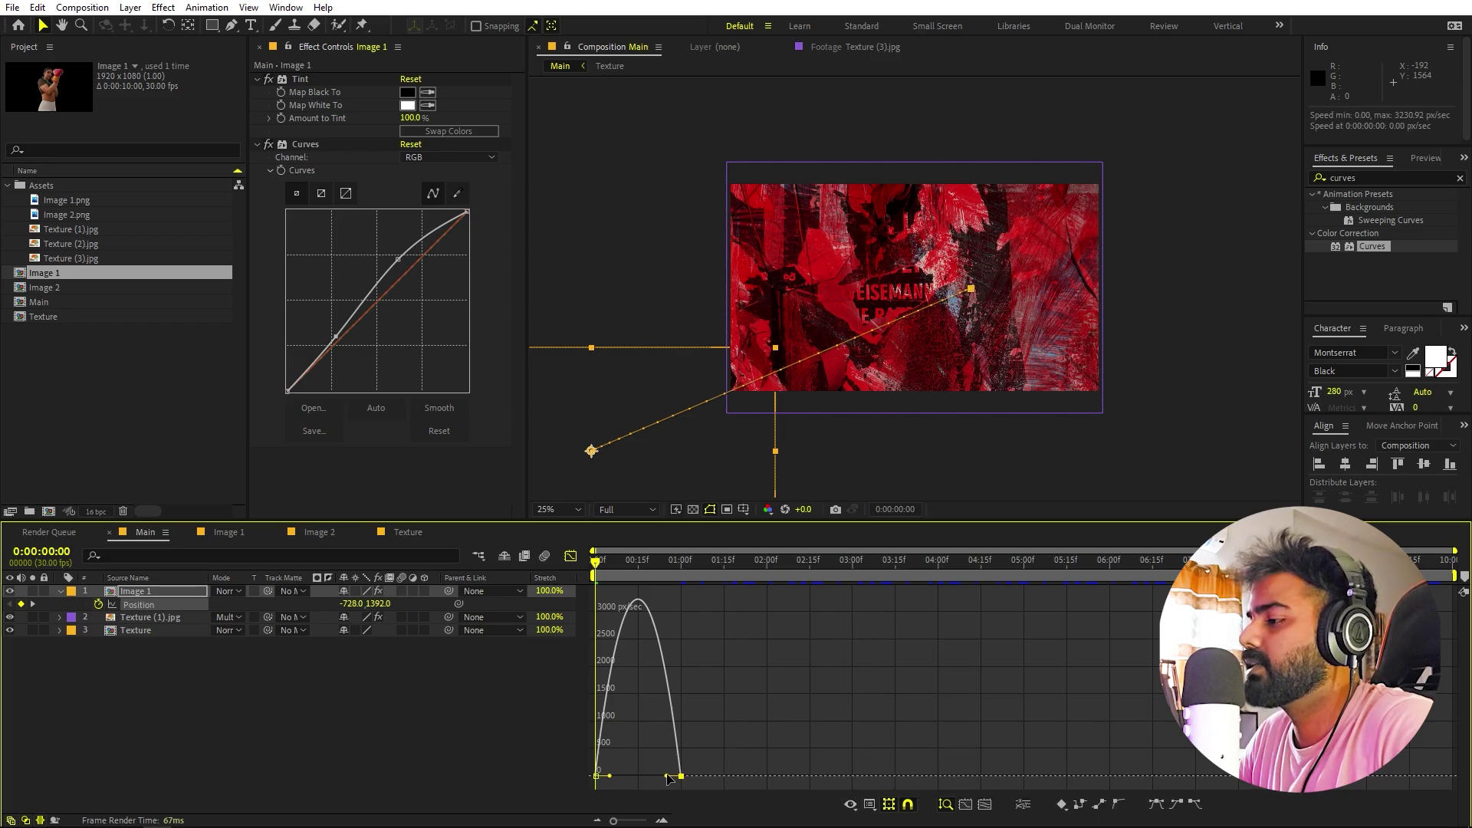
drag(668, 778, 558, 783)
click(568, 766)
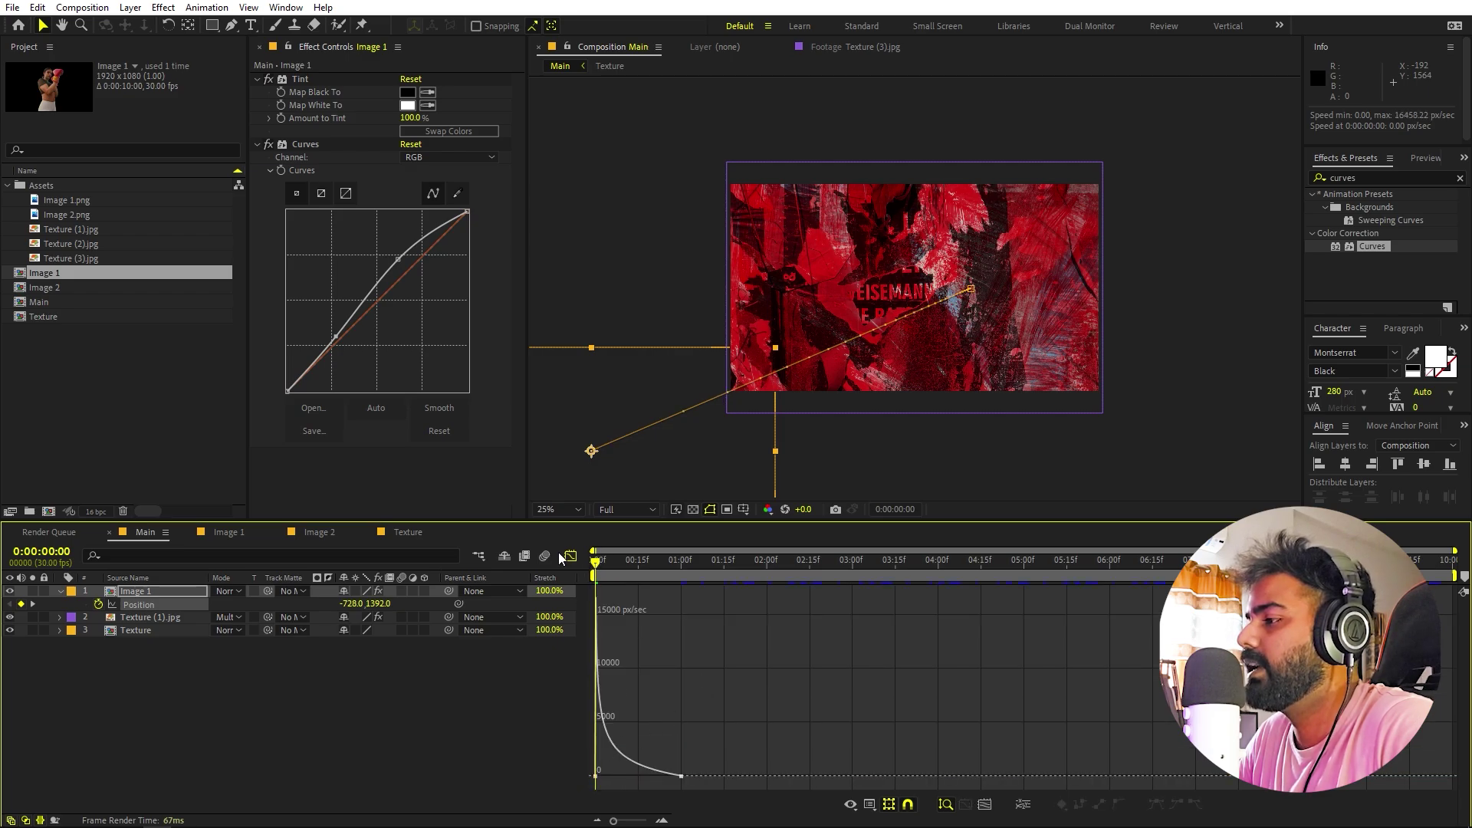
- Preview the slide-in, set the viewer to 100%, and check frame 0:00:01:21
click(570, 556)
click(868, 731)
key(space)
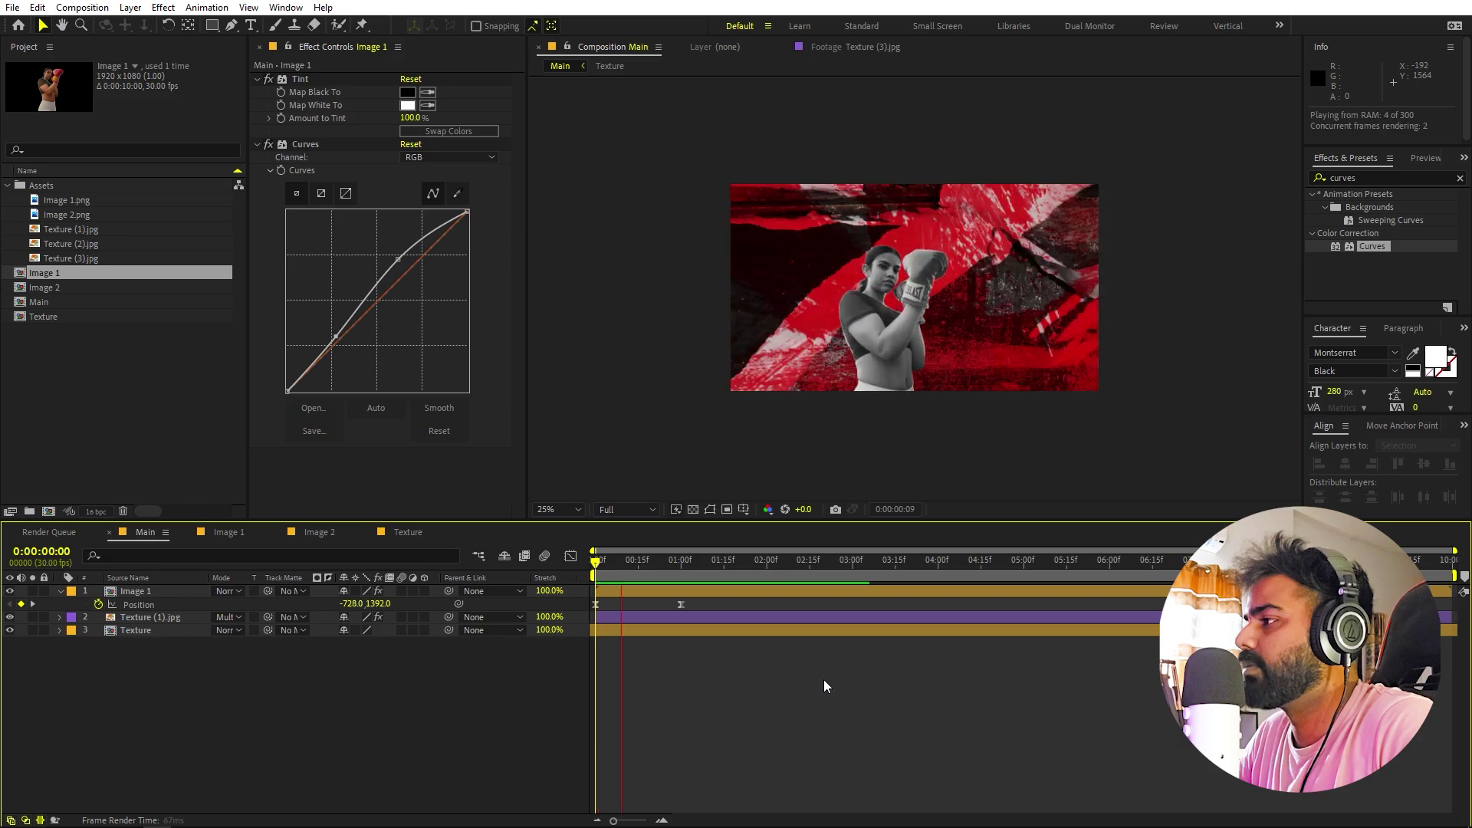
key(space)
click(562, 509)
click(574, 543)
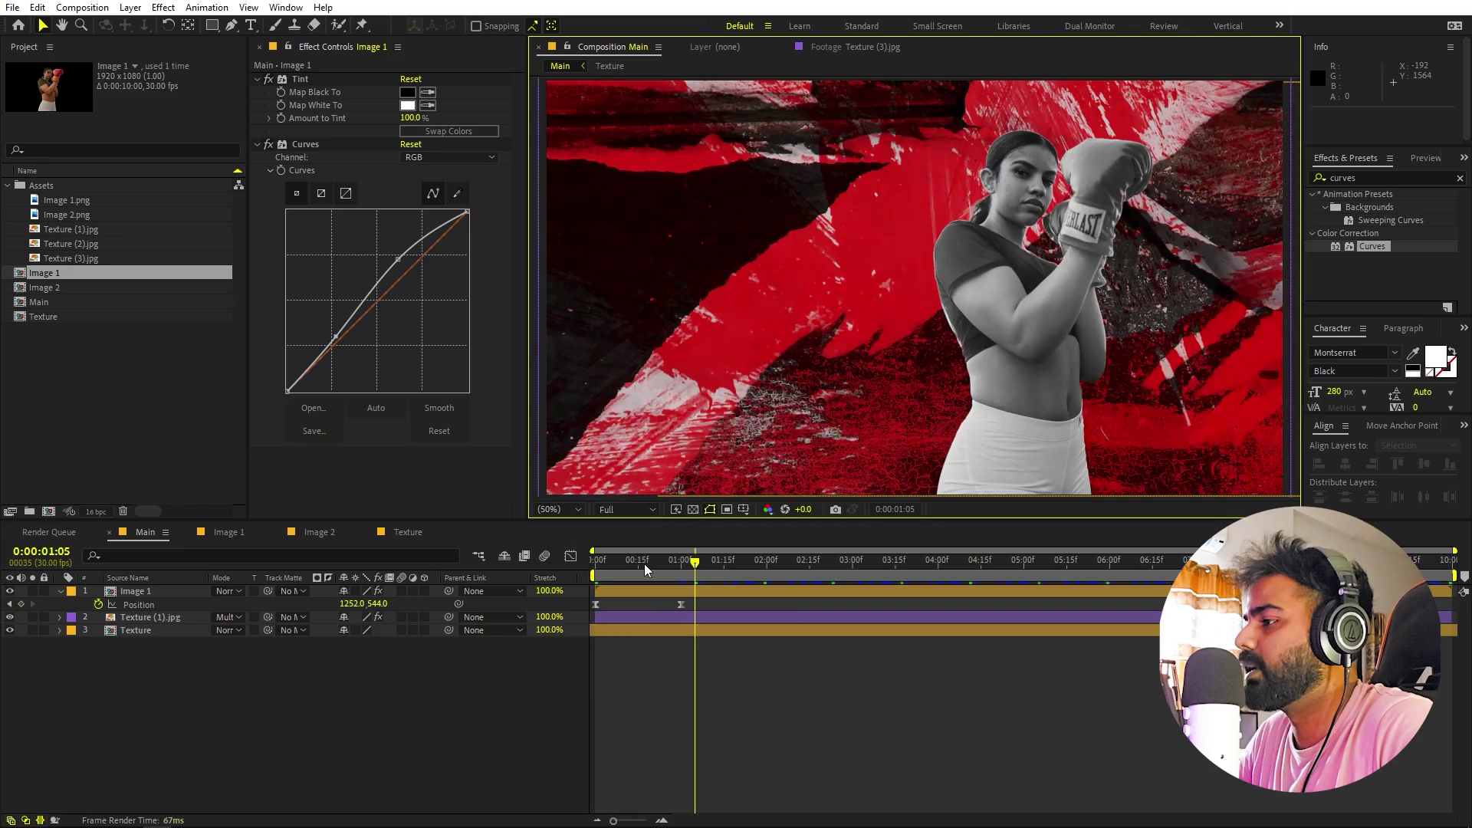
drag(669, 581, 739, 584)
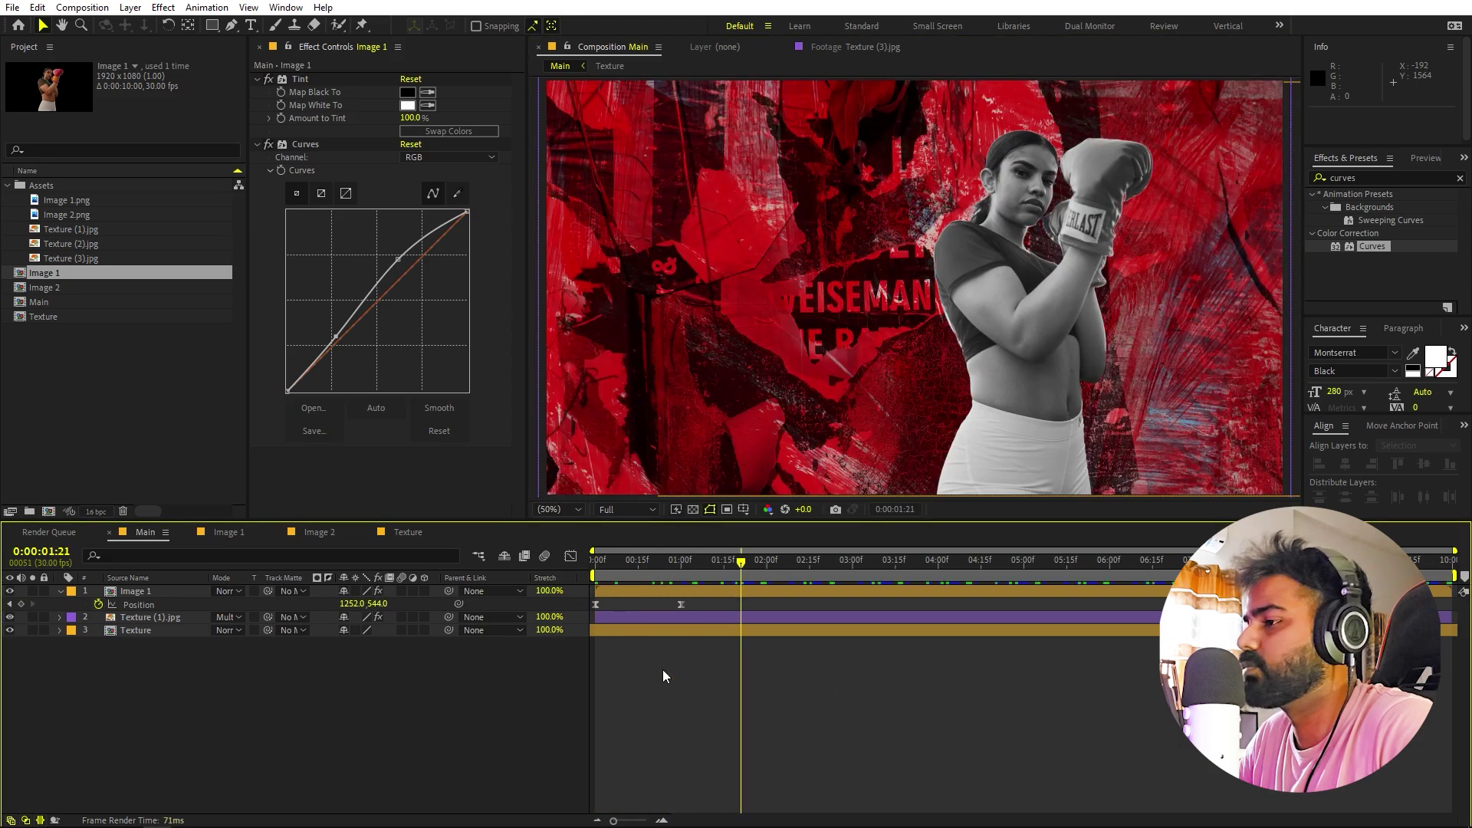
click(130, 592)
click(59, 592)
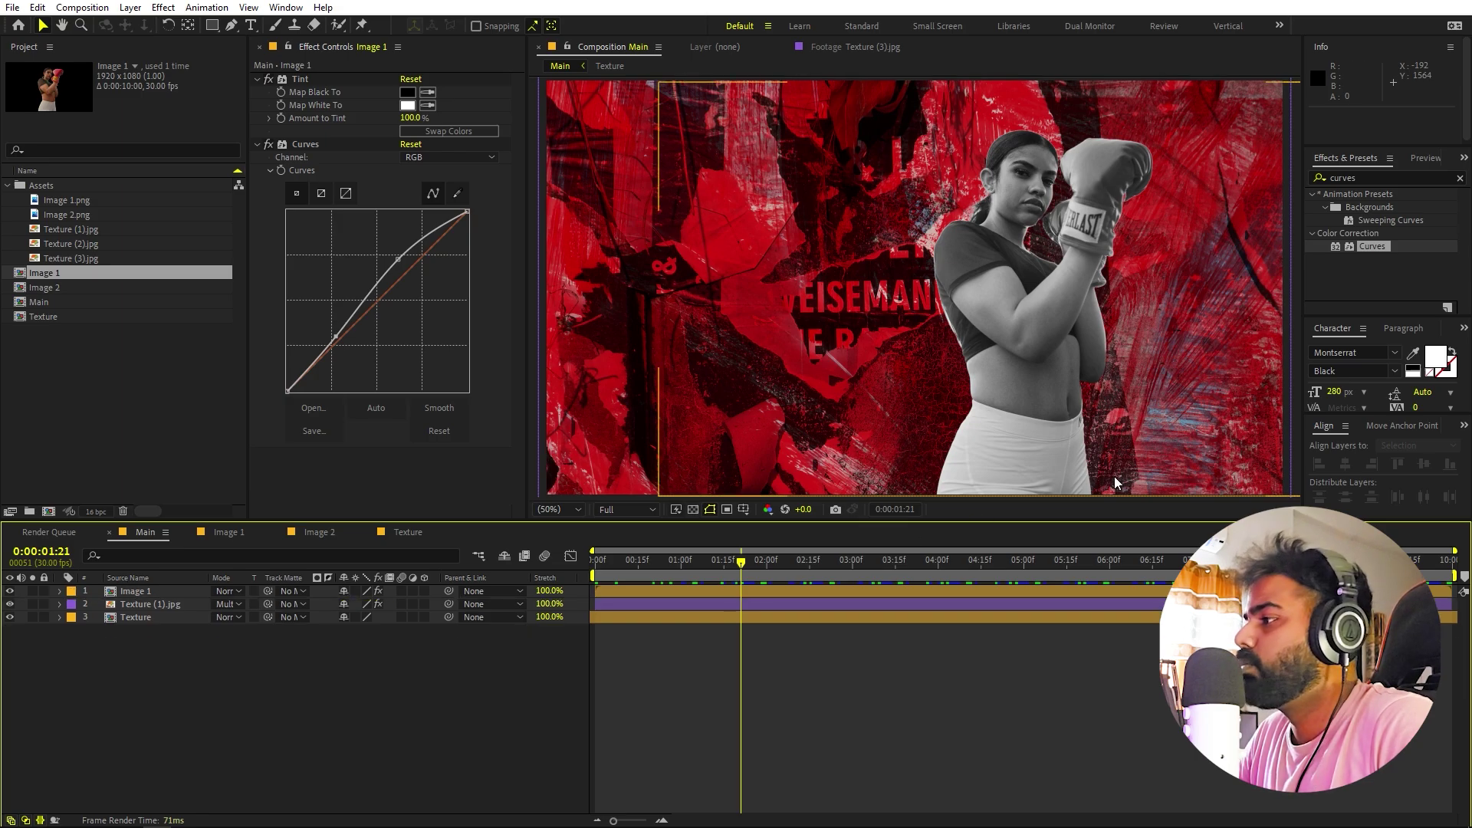
- Duplicate Image 1 and give the copy a Fill effect in place of Tint and Curves
click(123, 590)
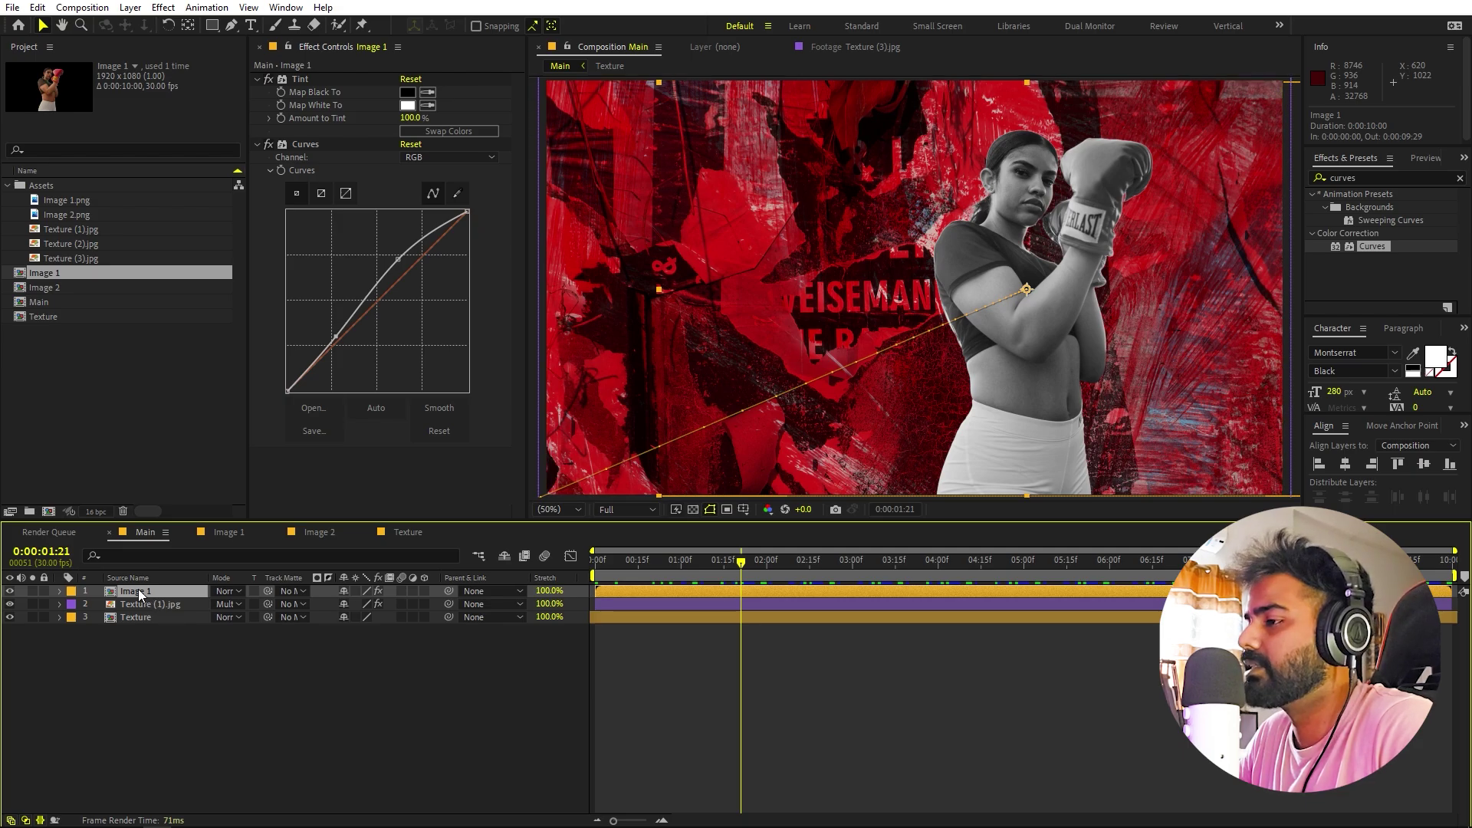
key(ctrl+d)
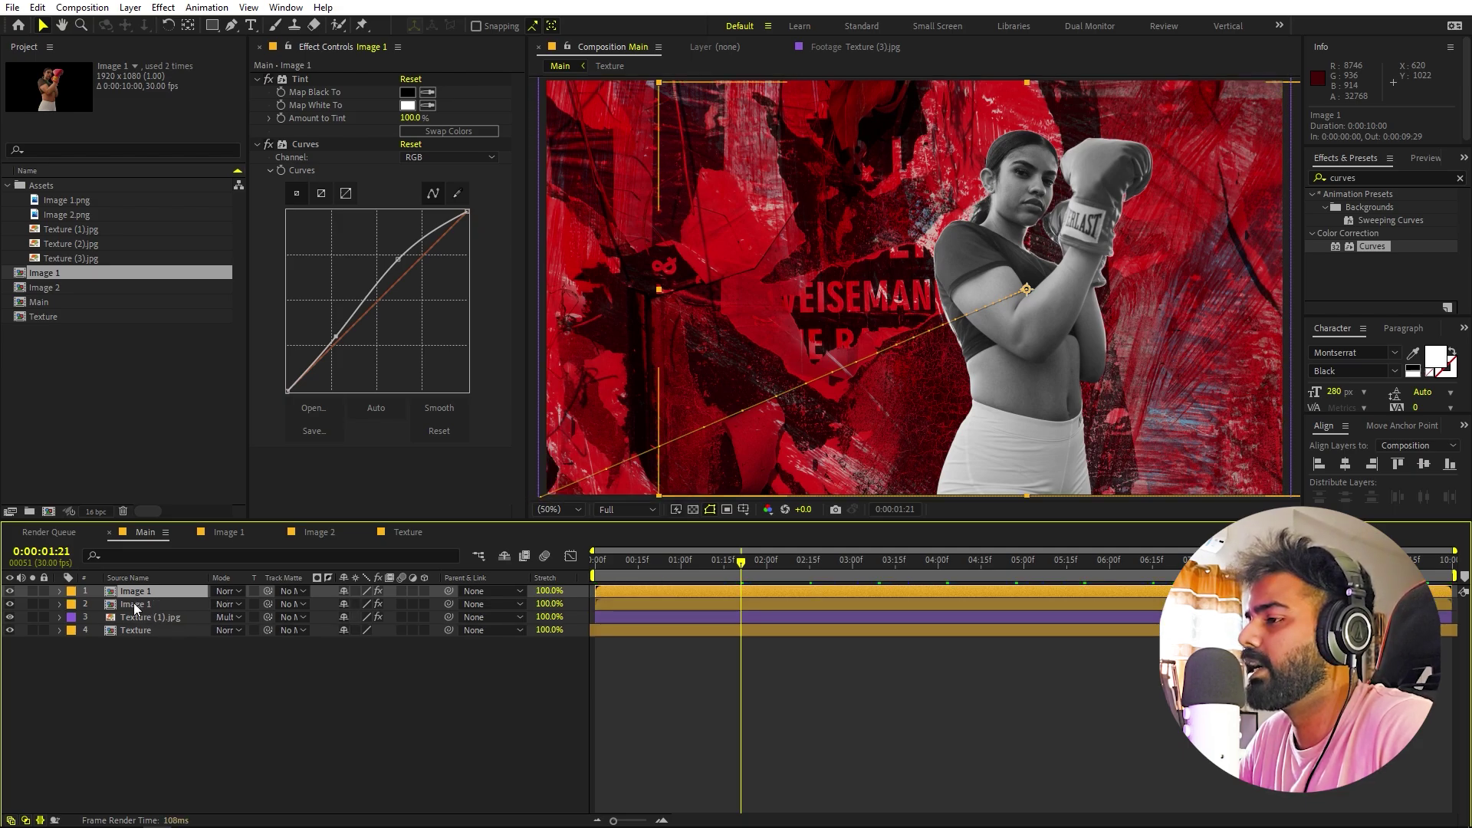
click(134, 606)
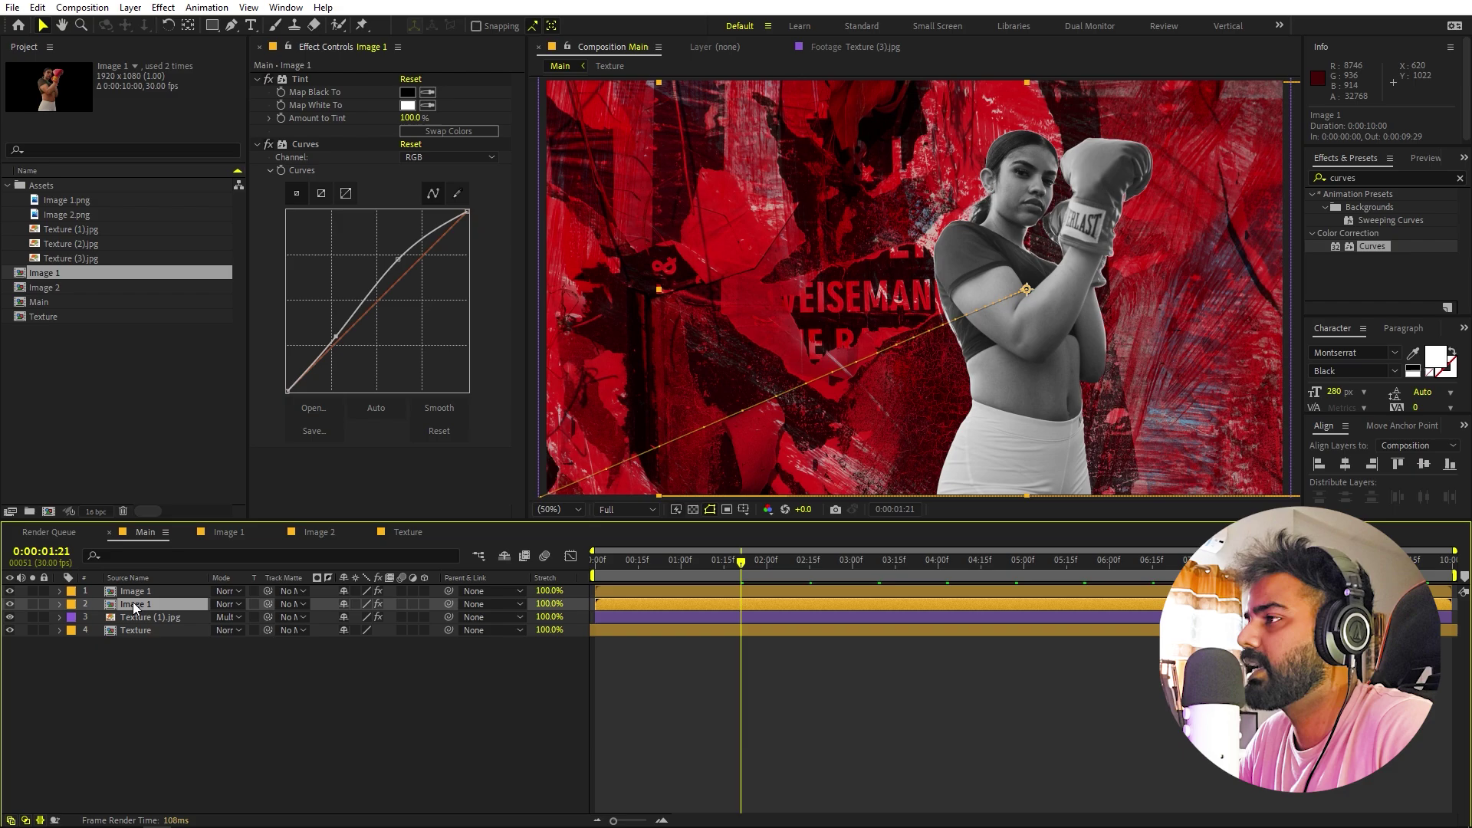
click(1375, 177)
text(fill)
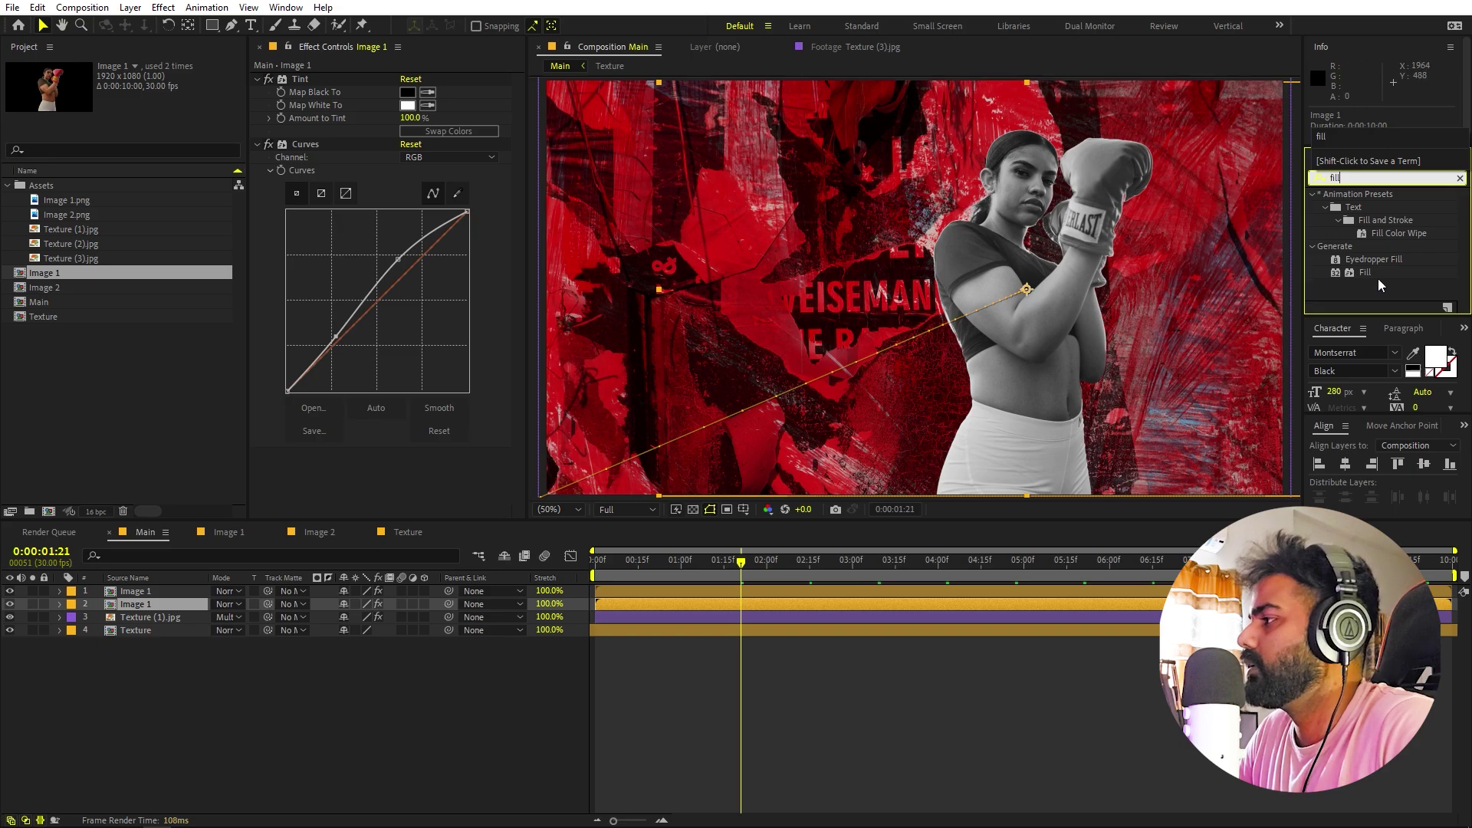
drag(1365, 273, 312, 179)
scroll(325, 159, up, 1)
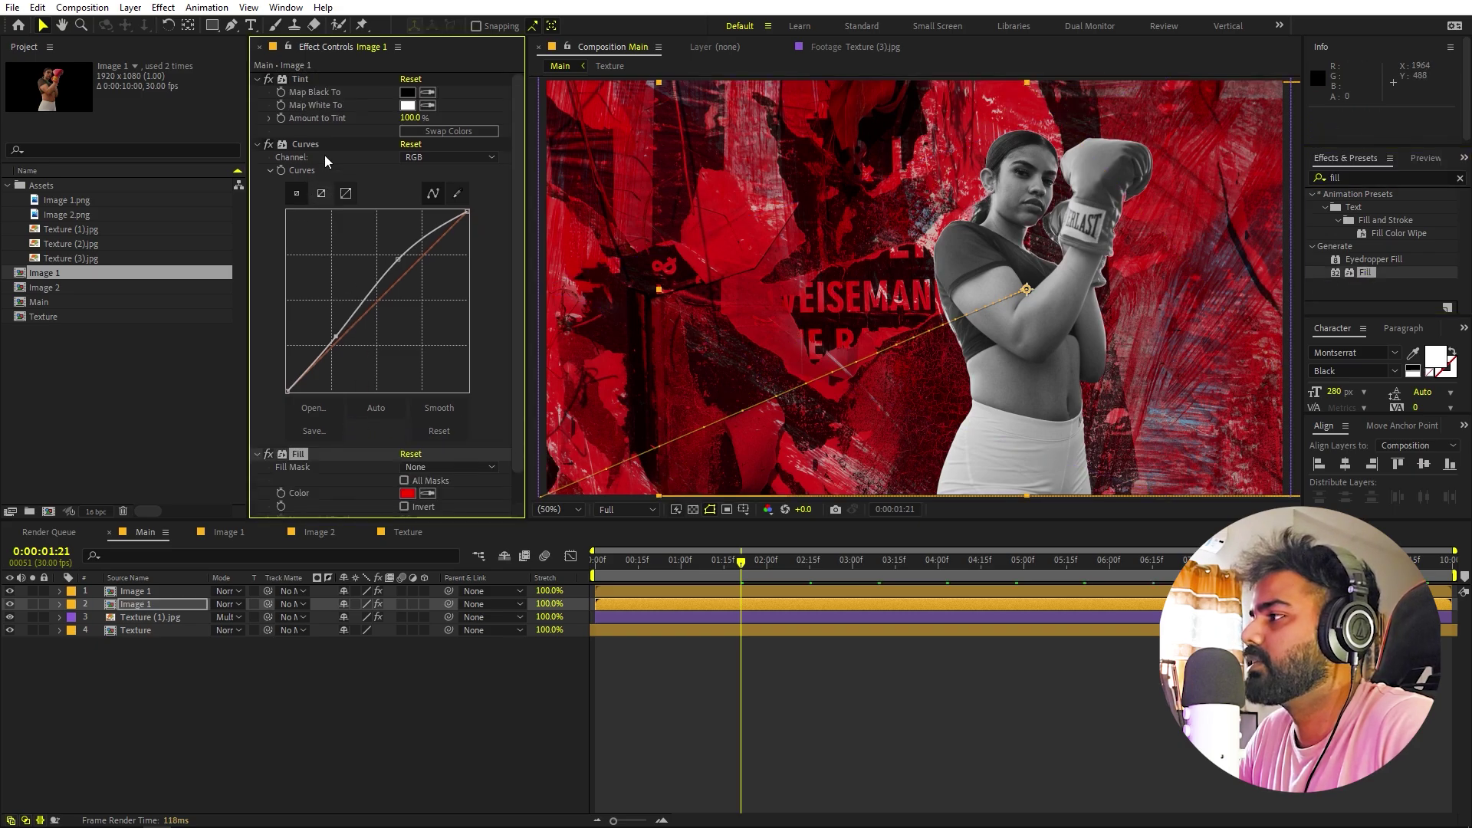
click(292, 80)
key(Delete)
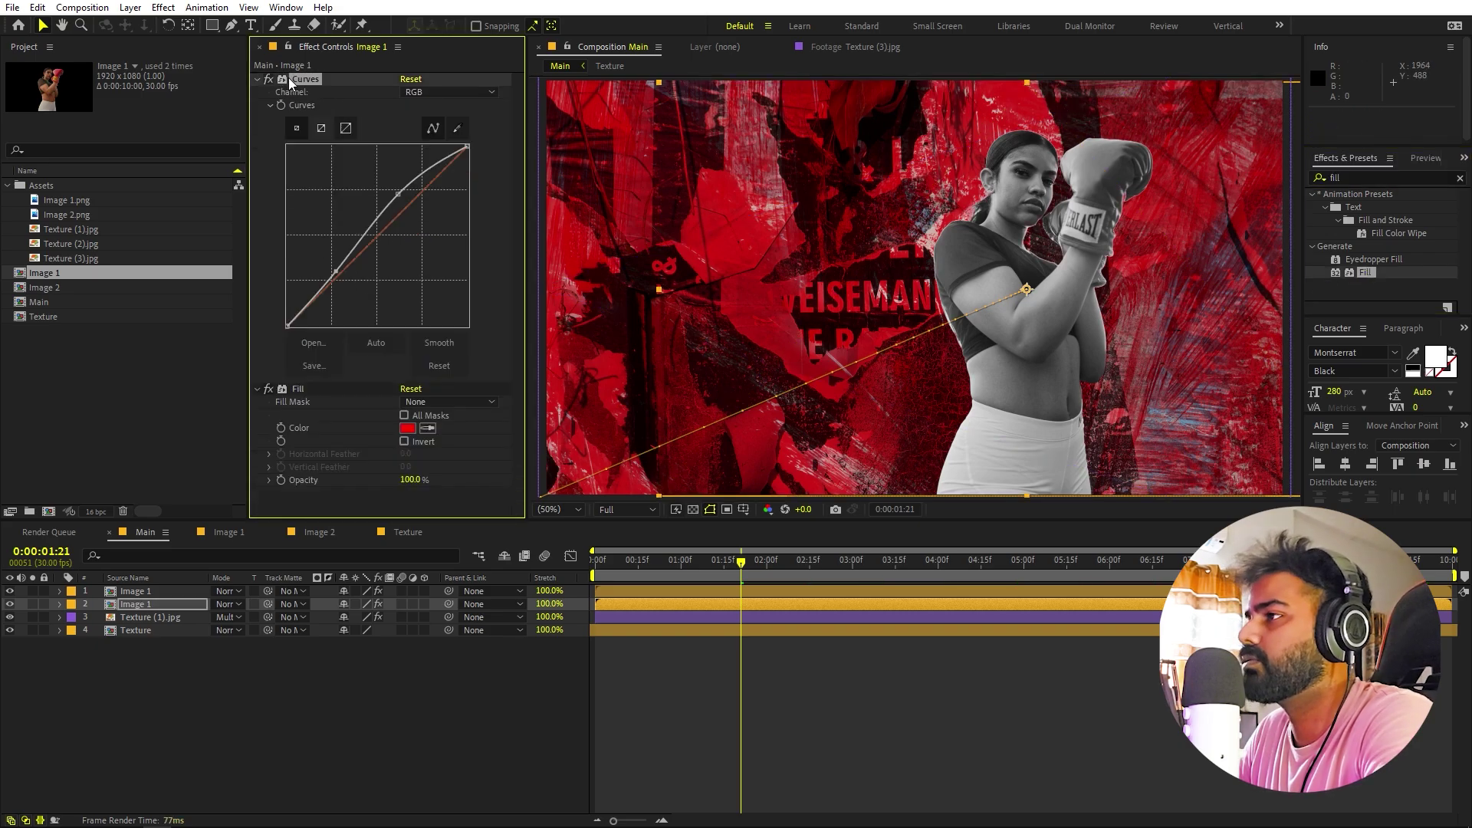
key(Delete)
- Make three filled copies delayed by one, two and three frames
click(624, 573)
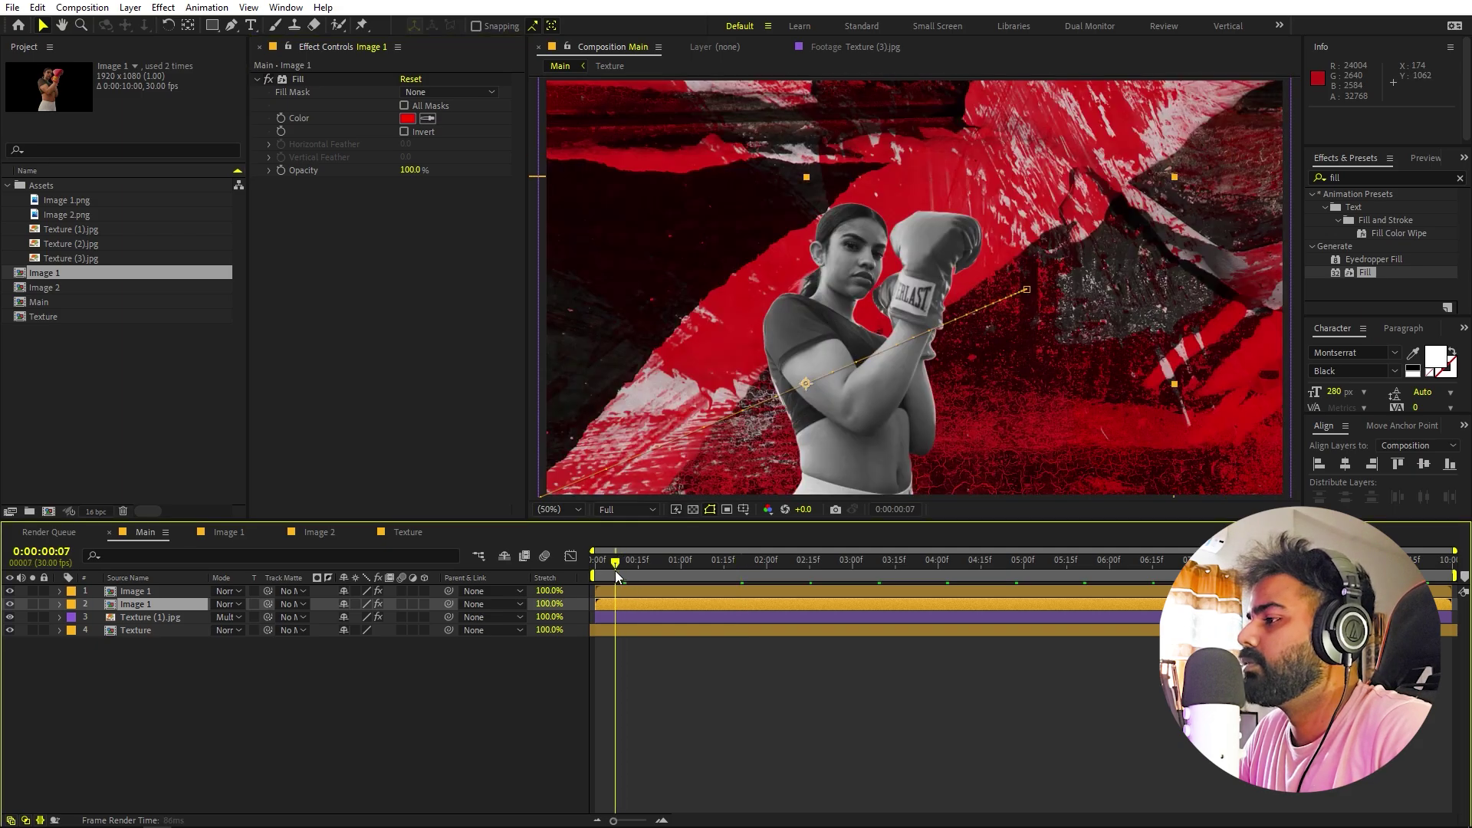
drag(614, 821, 634, 821)
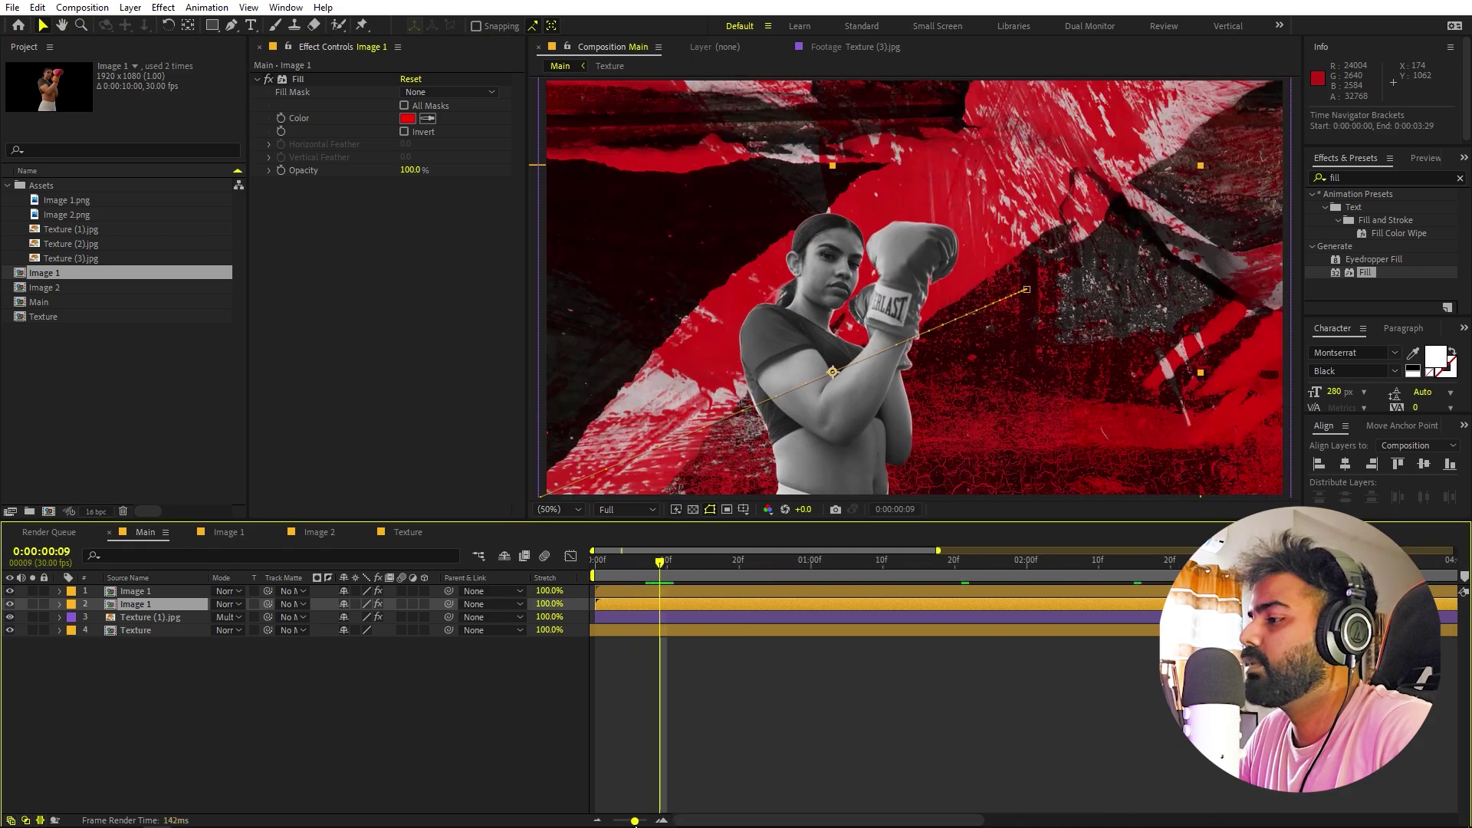
drag(610, 605, 614, 605)
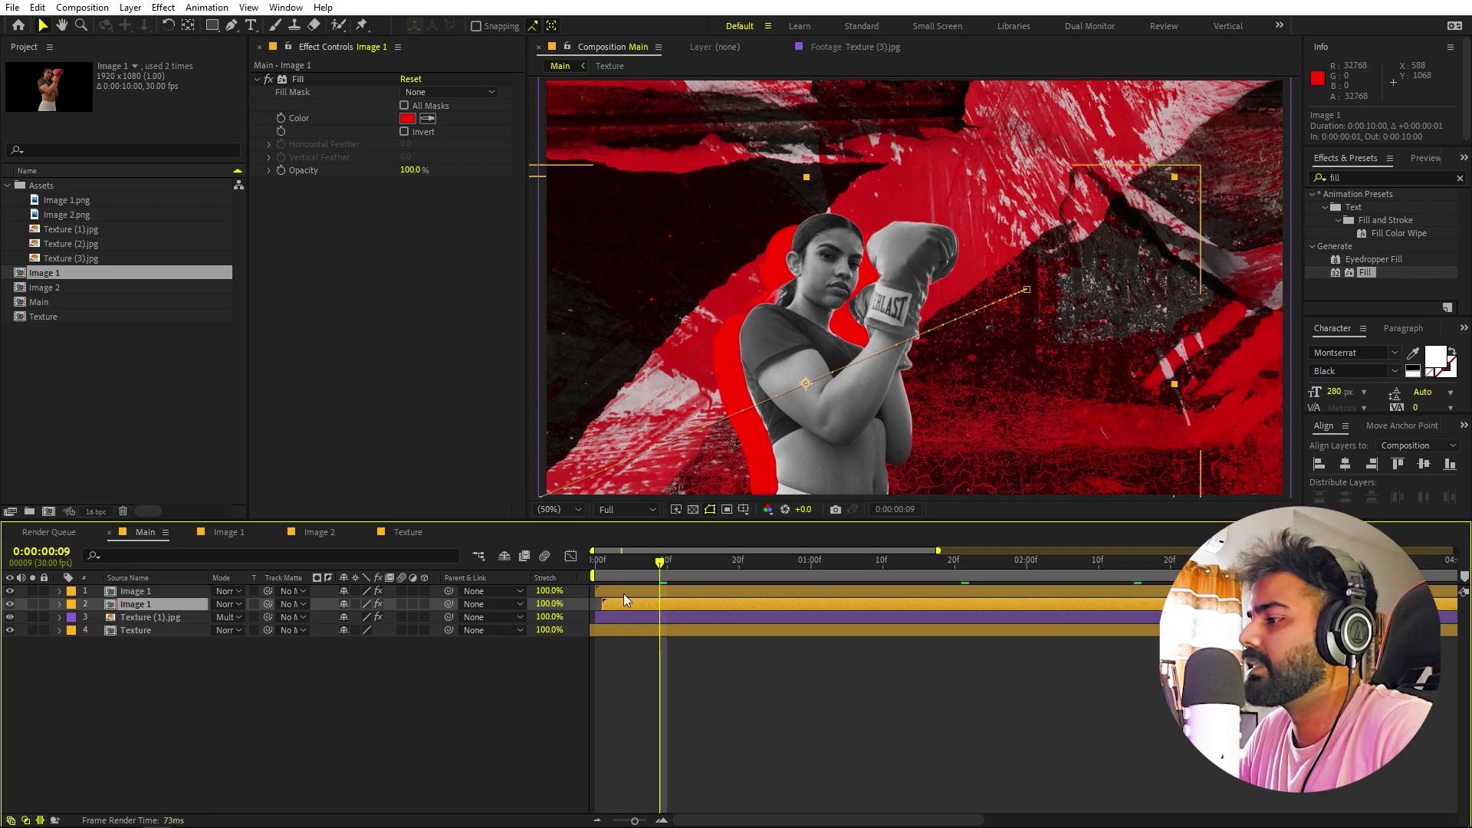
key(ctrl+d)
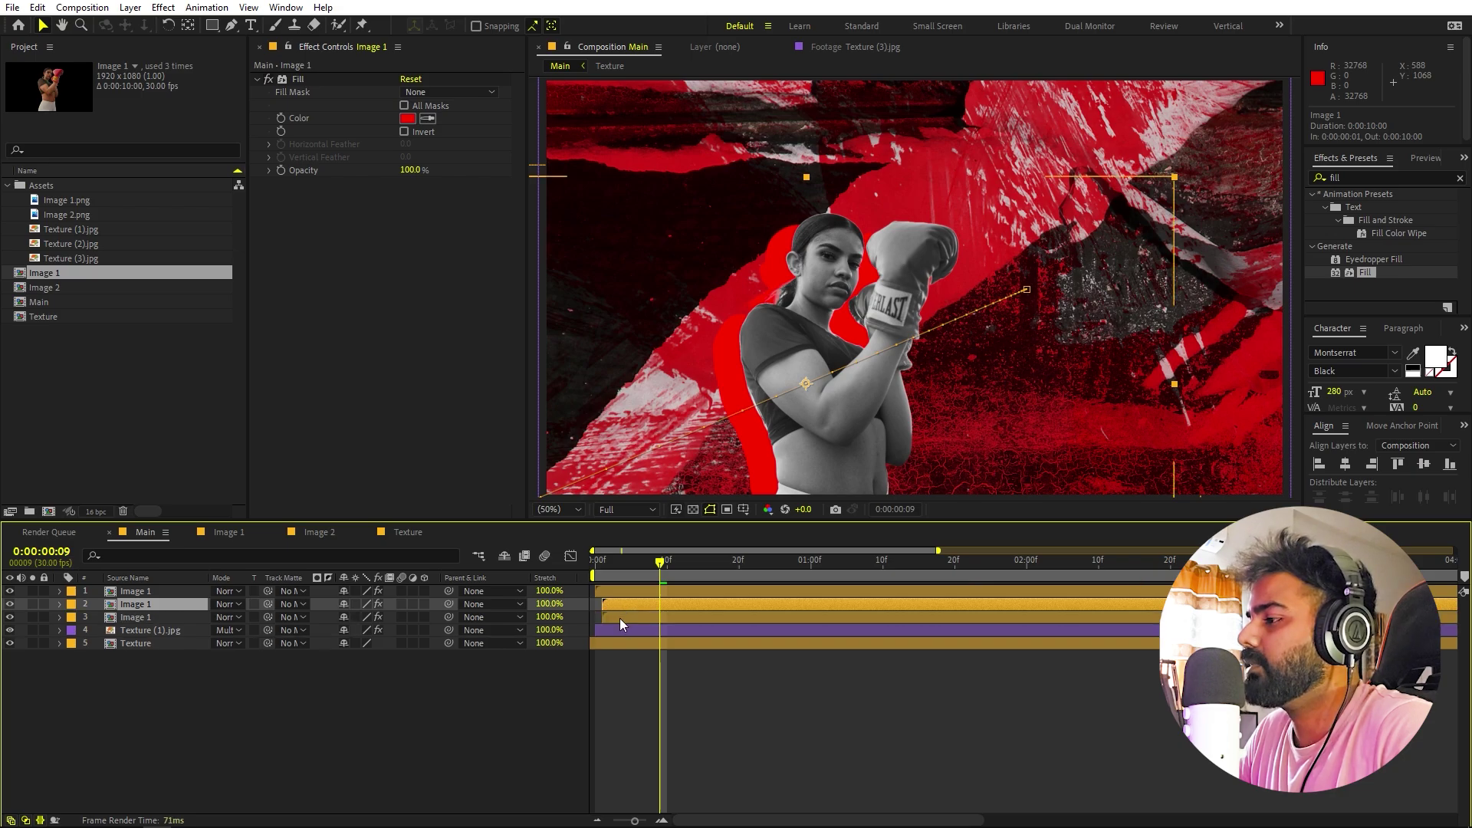
click(619, 618)
drag(615, 618, 620, 618)
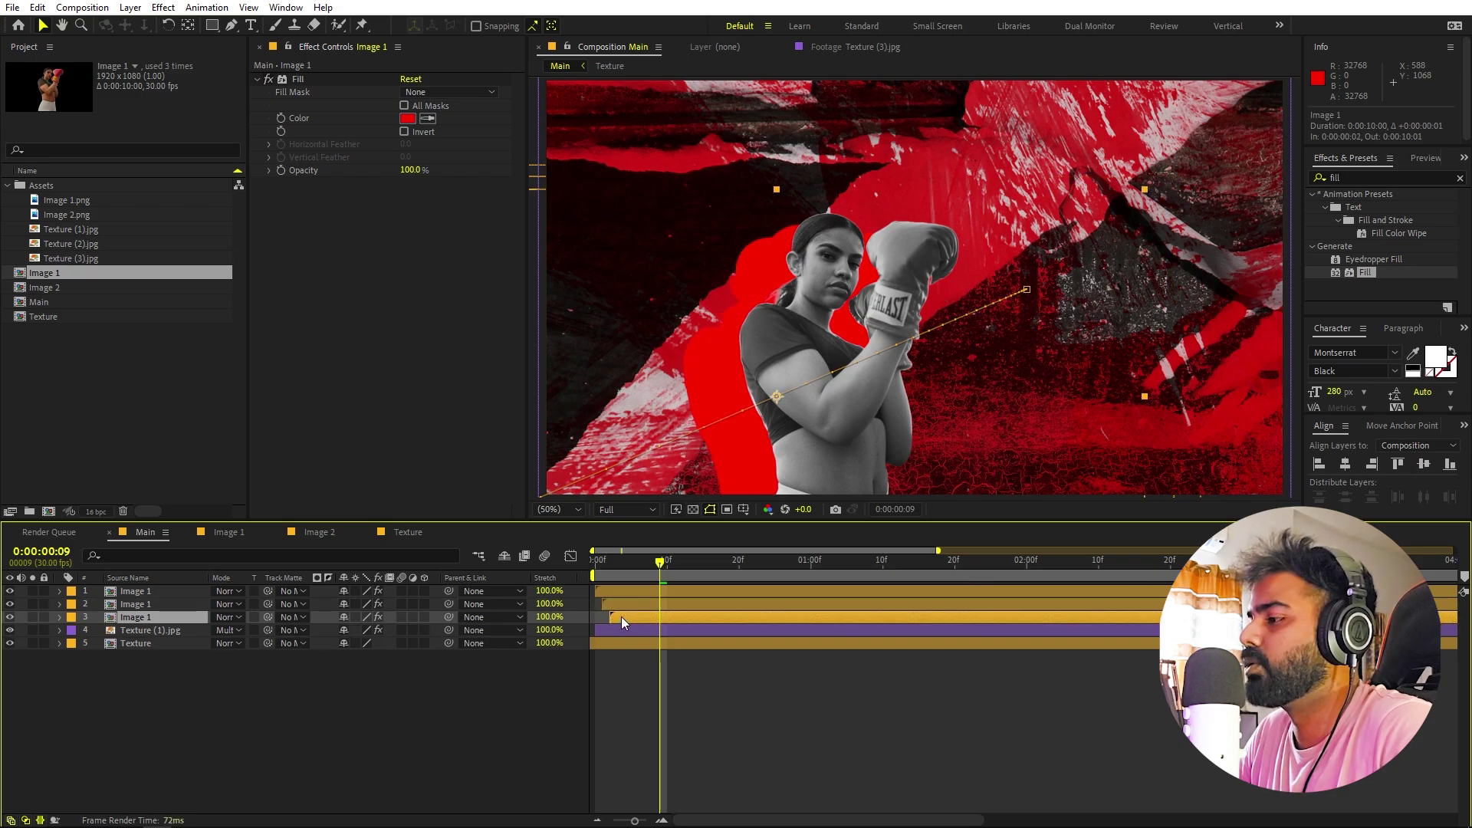
key(ctrl+d)
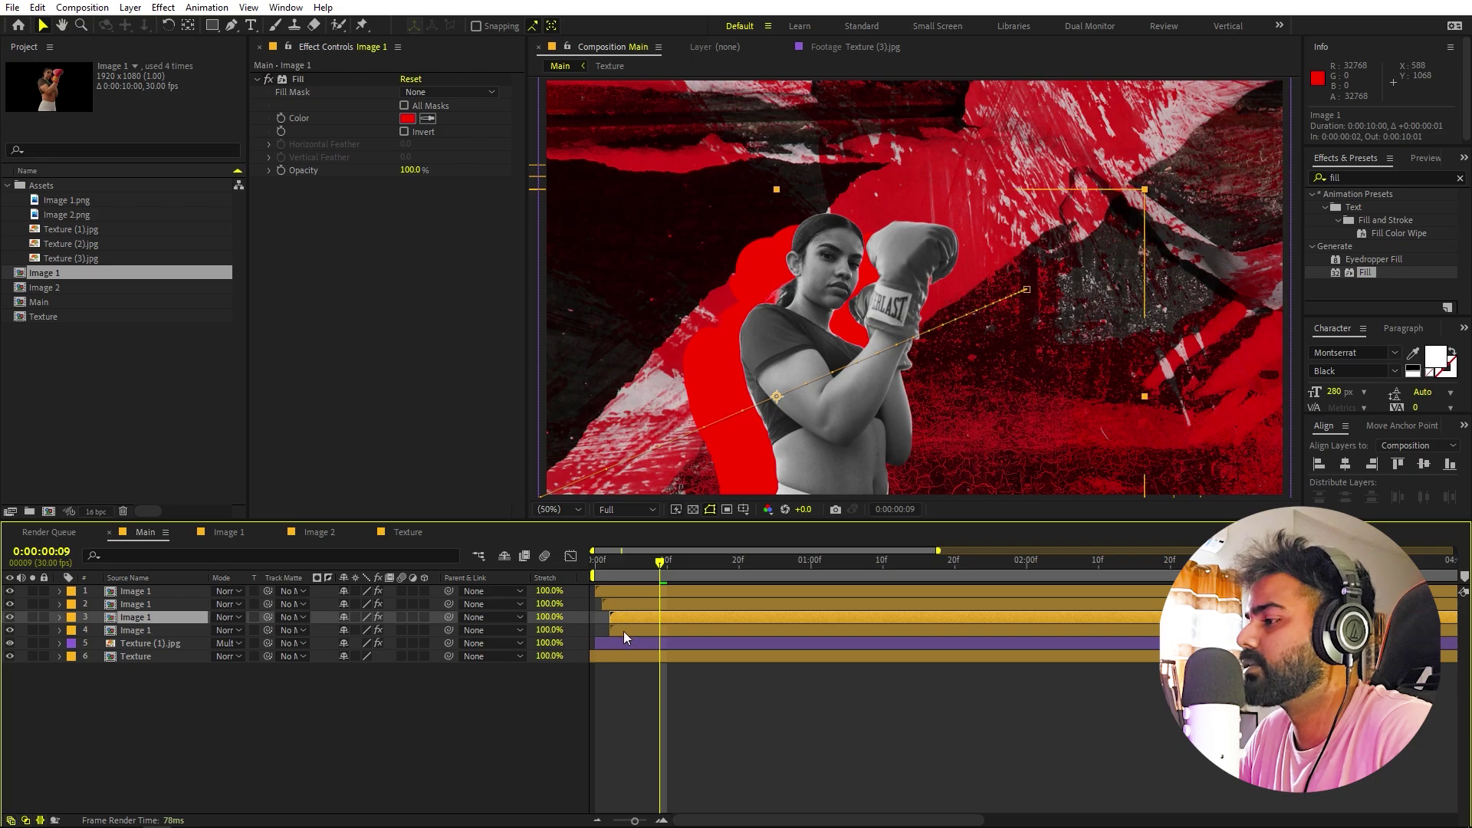
click(623, 632)
drag(624, 632, 631, 631)
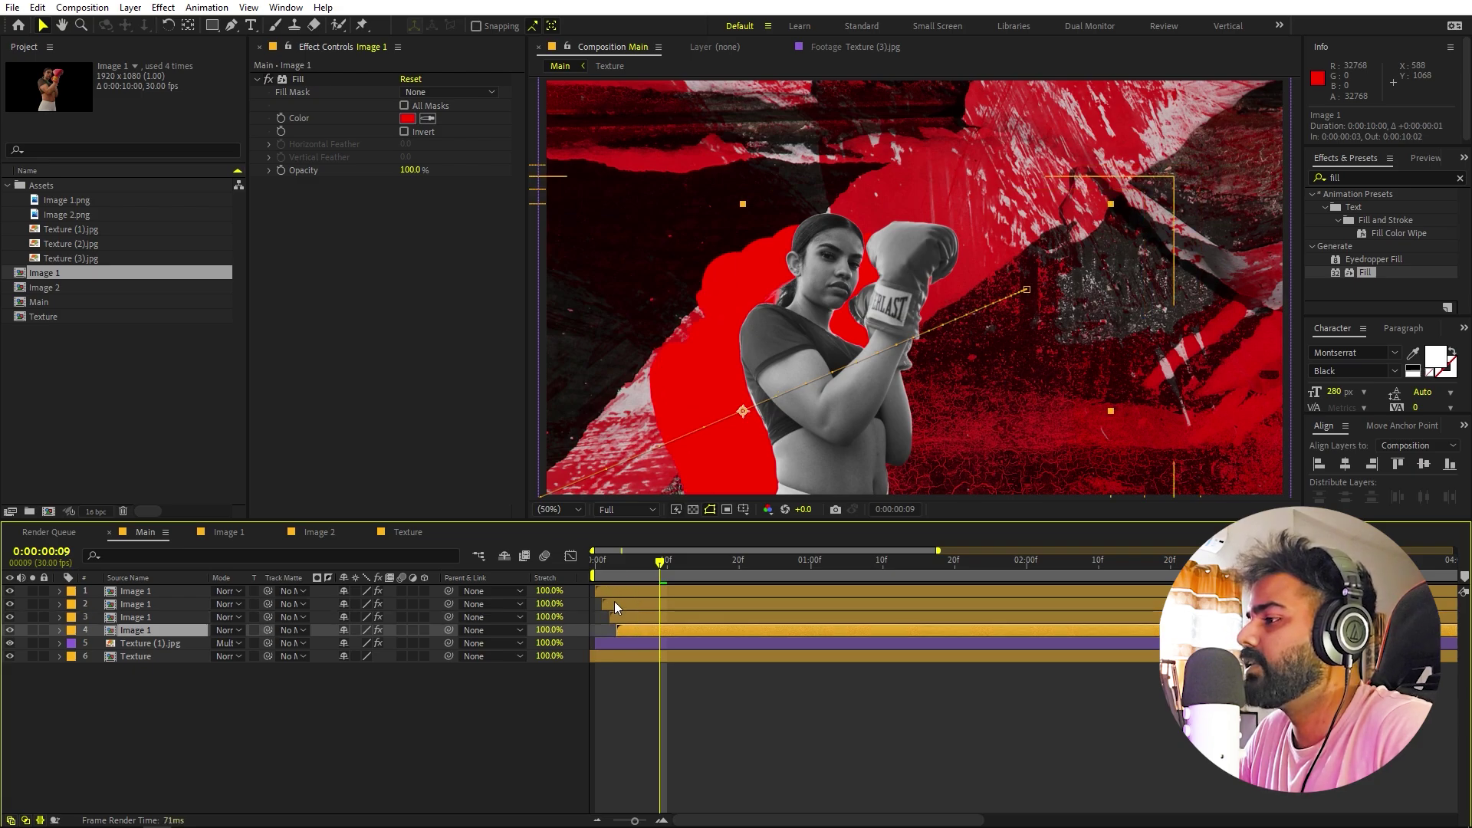
- Set the layer 2 copy's Fill colour to blue
click(615, 603)
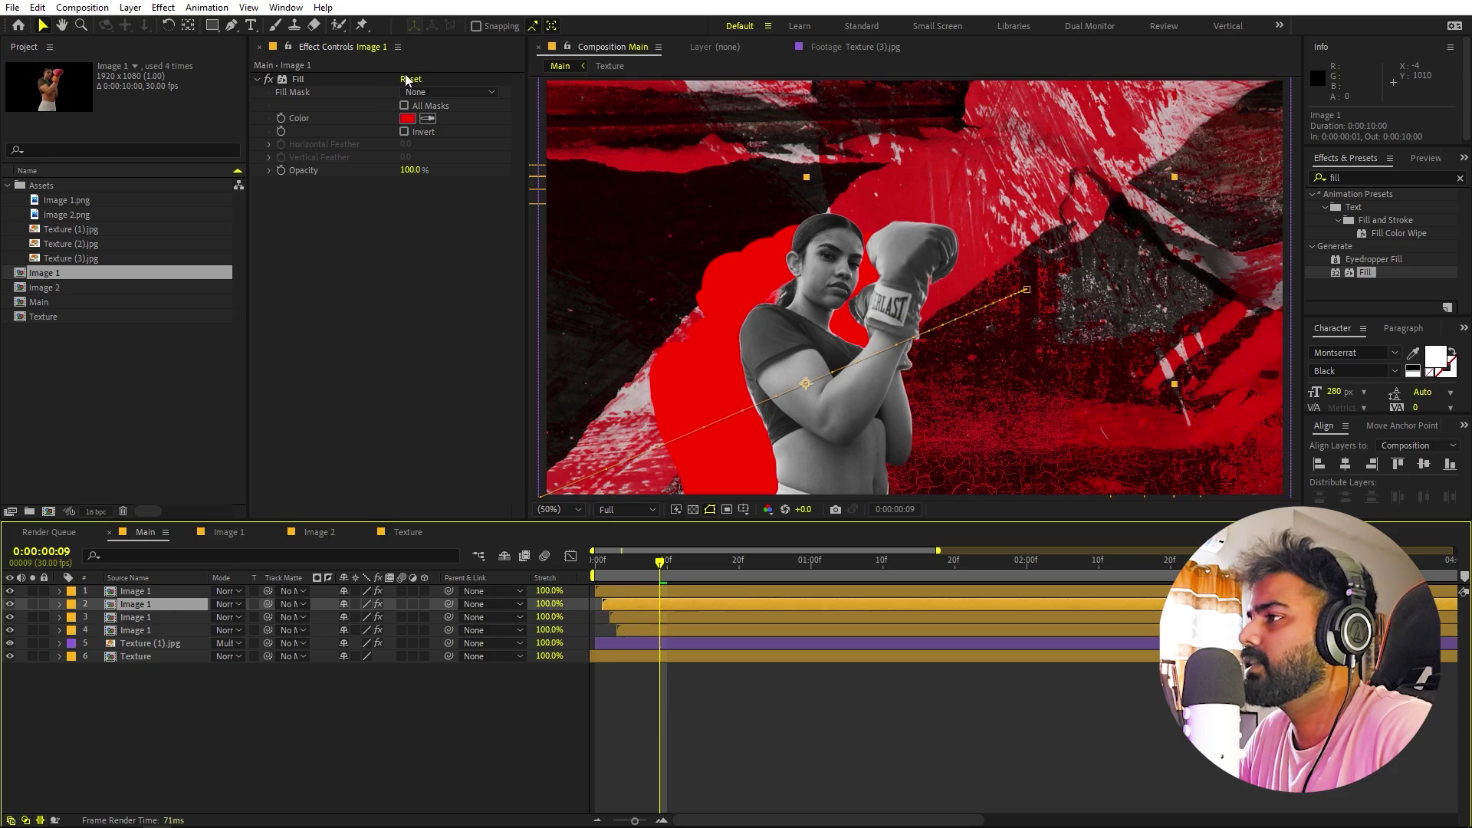
click(407, 120)
click(276, 456)
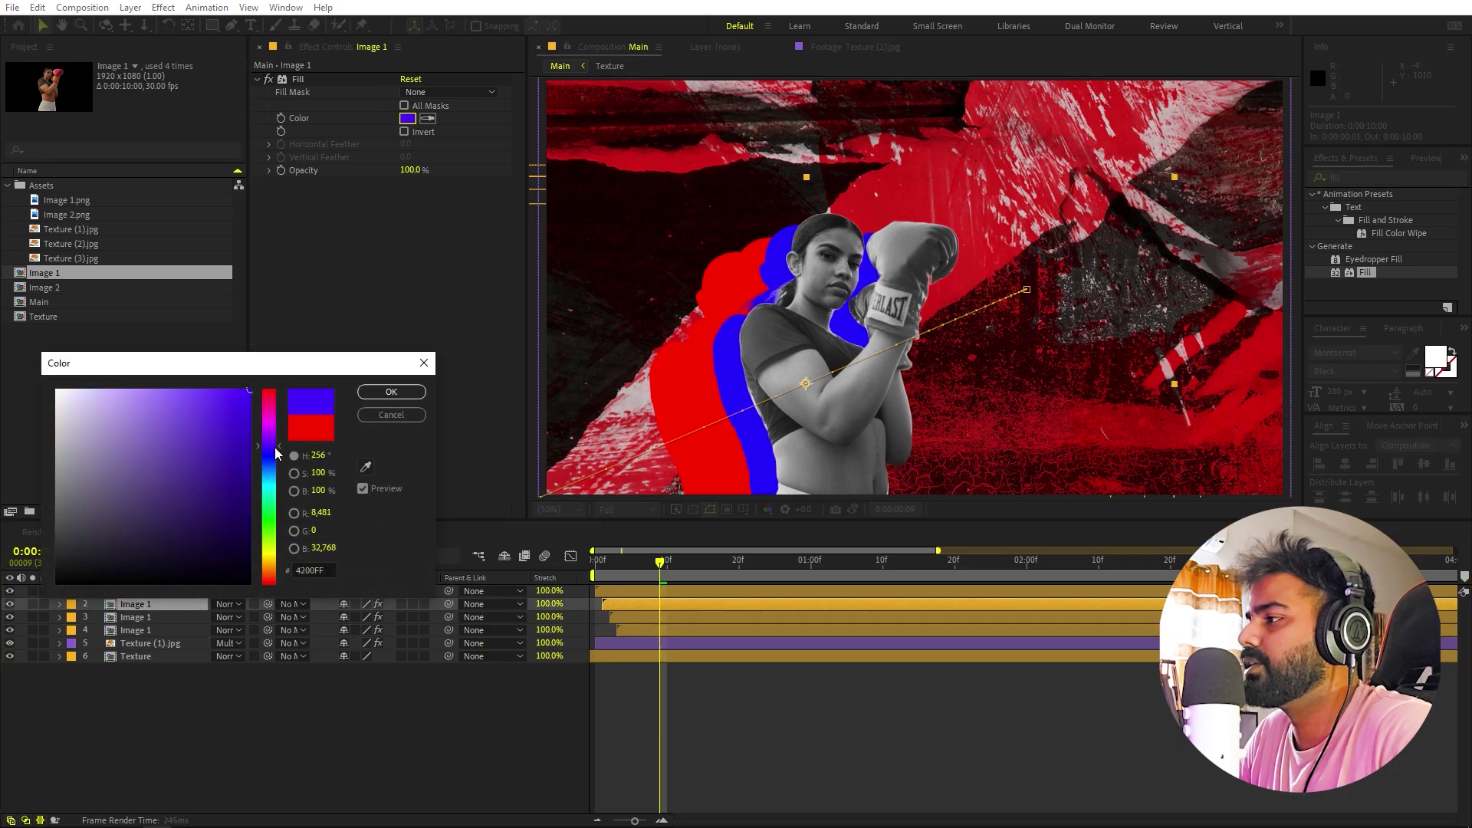
drag(278, 456, 277, 462)
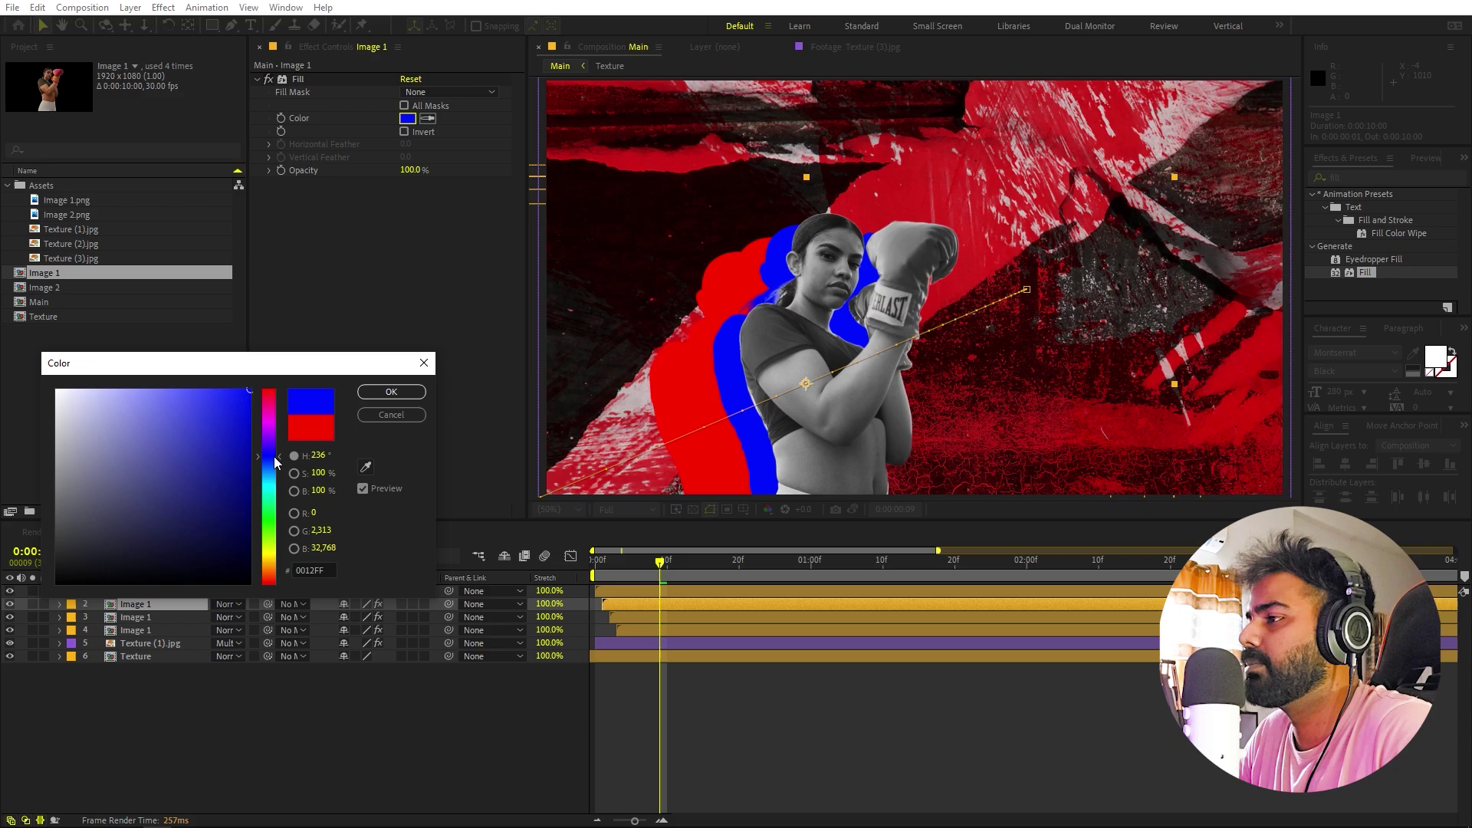
click(392, 391)
- Set the layer 3 copy's Fill colour to white and check the echo at 0:00:01:21
click(644, 618)
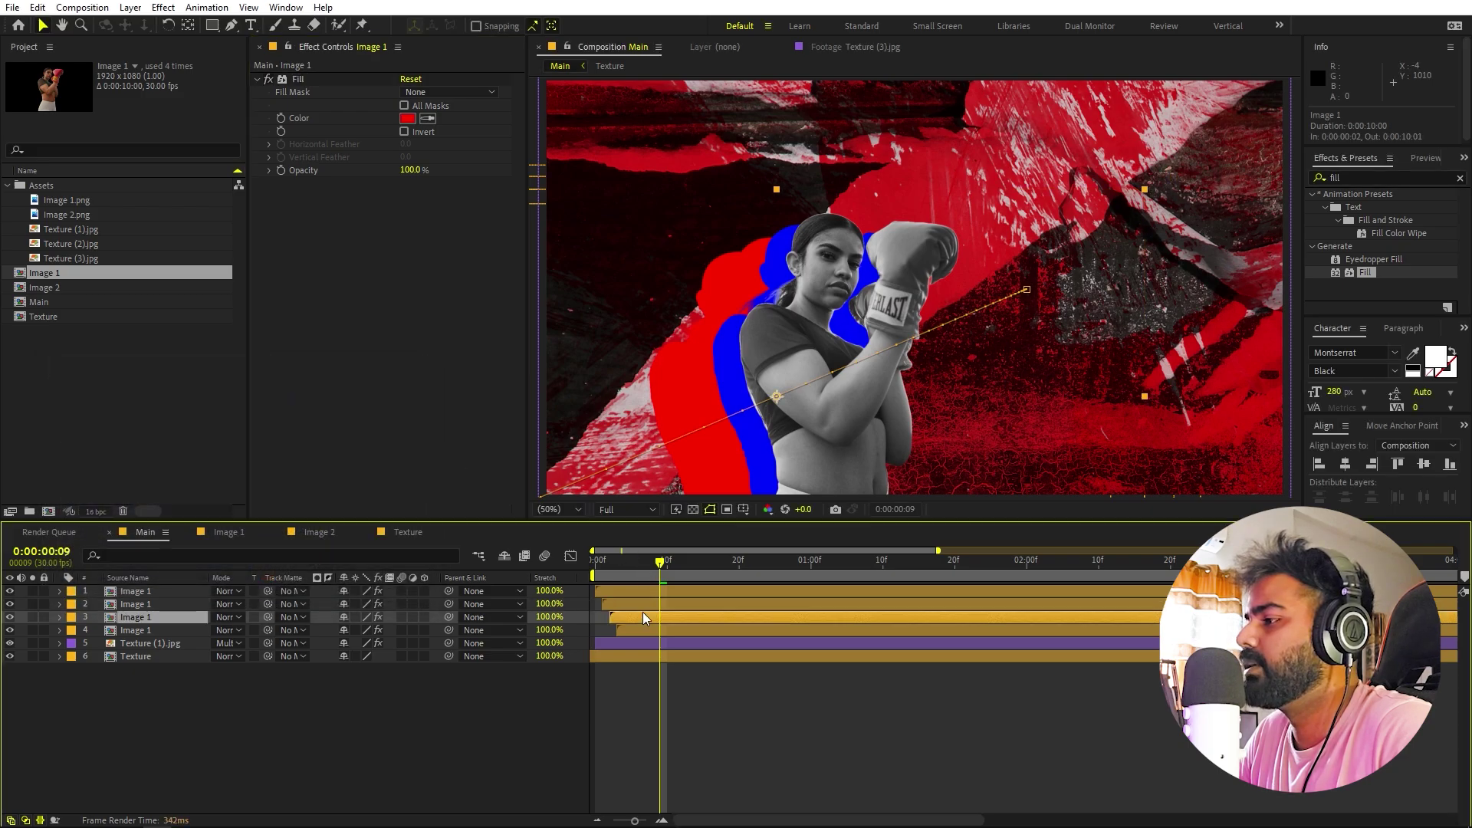
click(407, 119)
click(57, 391)
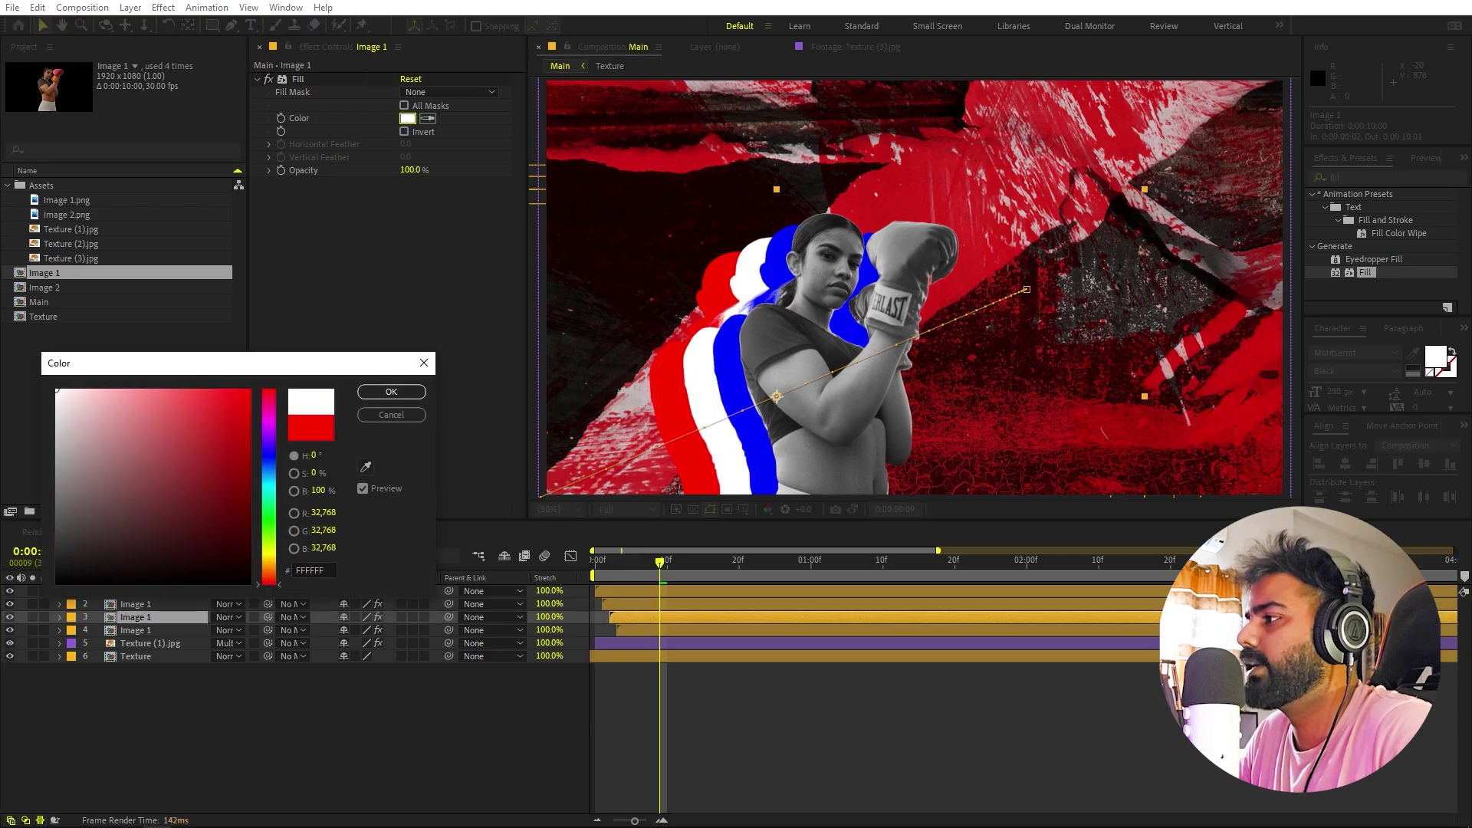
click(391, 392)
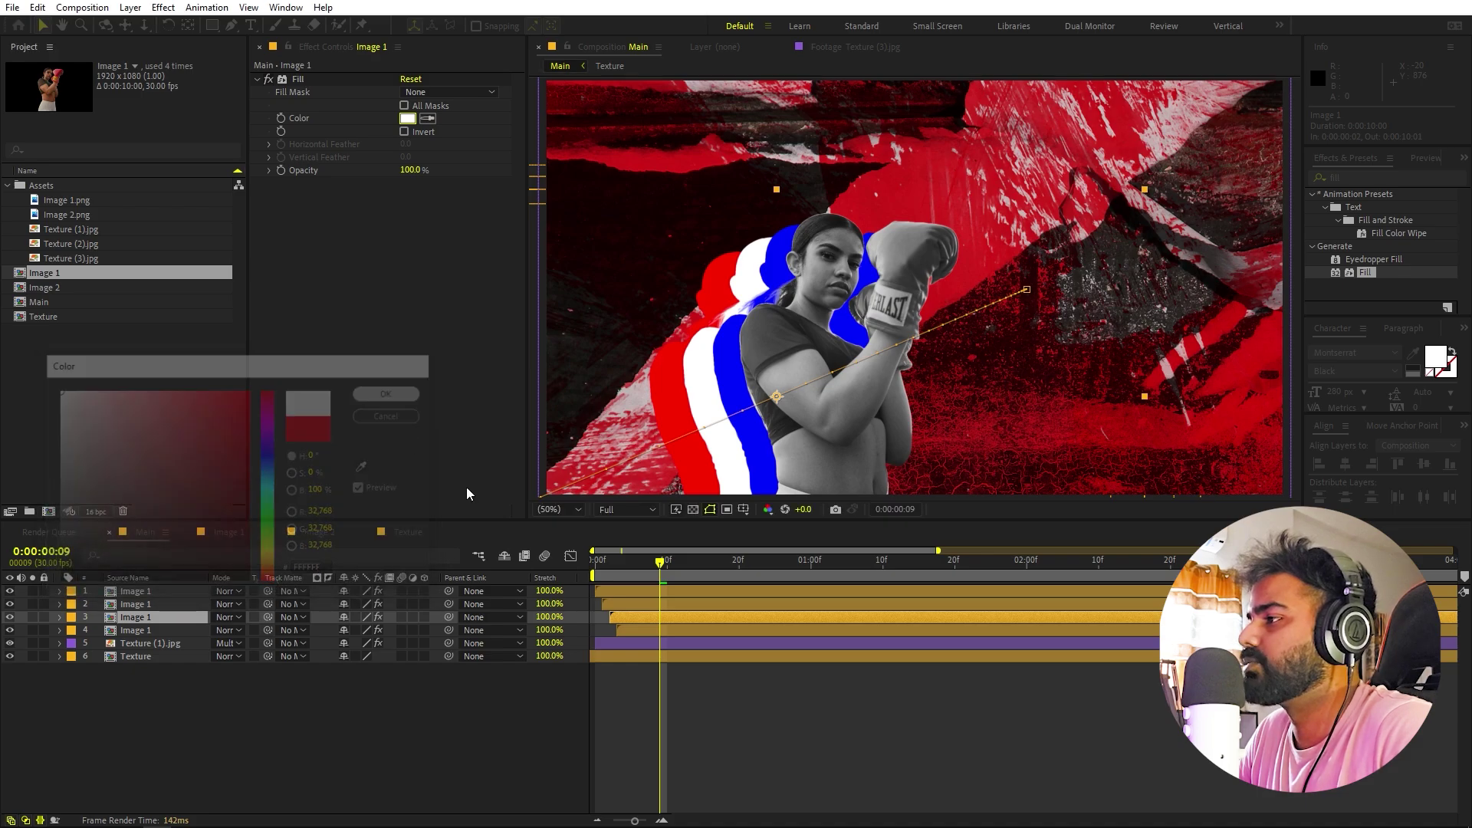
click(690, 697)
click(717, 562)
click(963, 561)
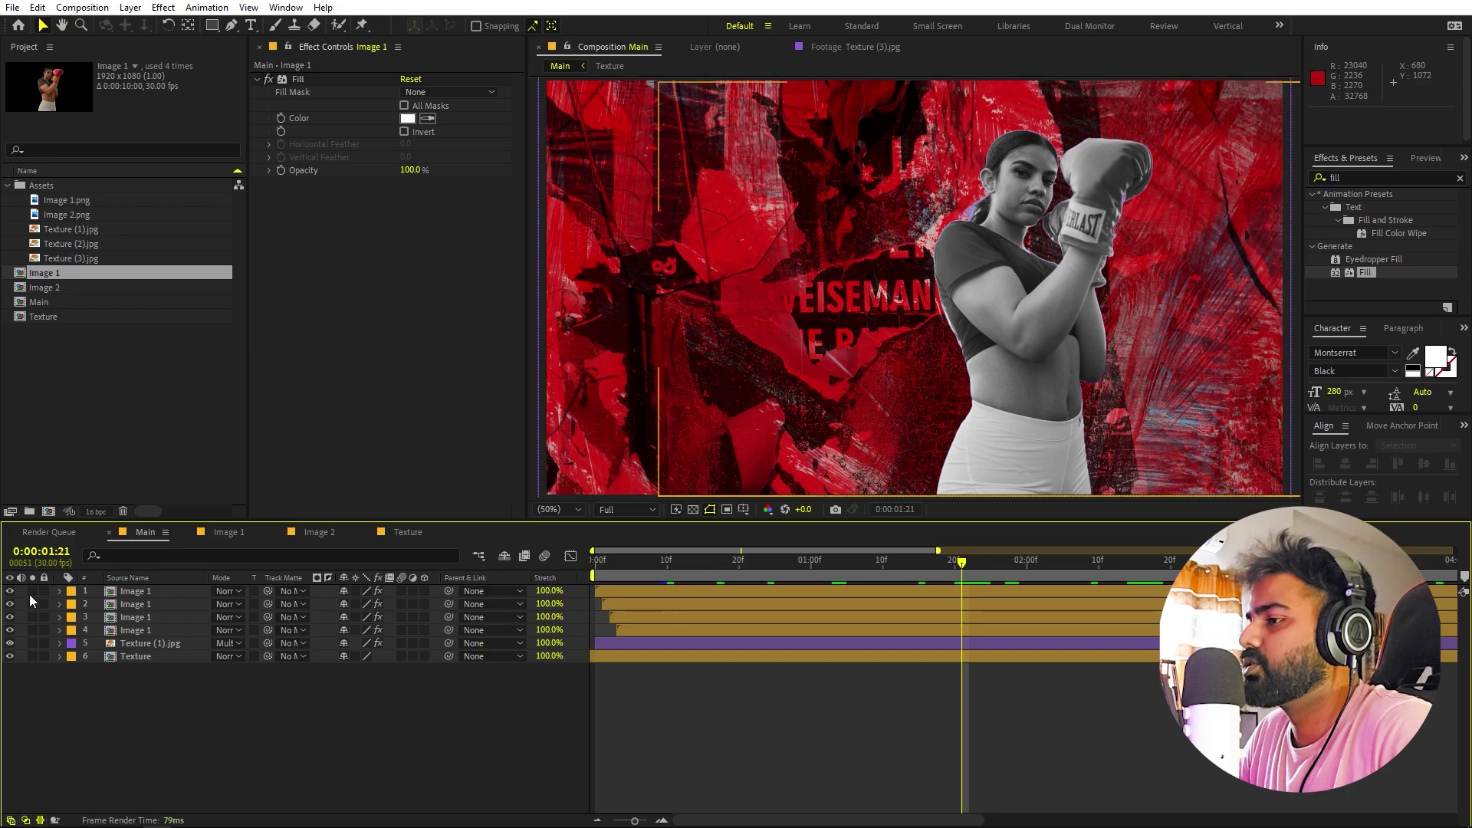
- Apply Drop Shadow to the top Image 1 layer with a white shadow colour
click(135, 595)
click(1370, 179)
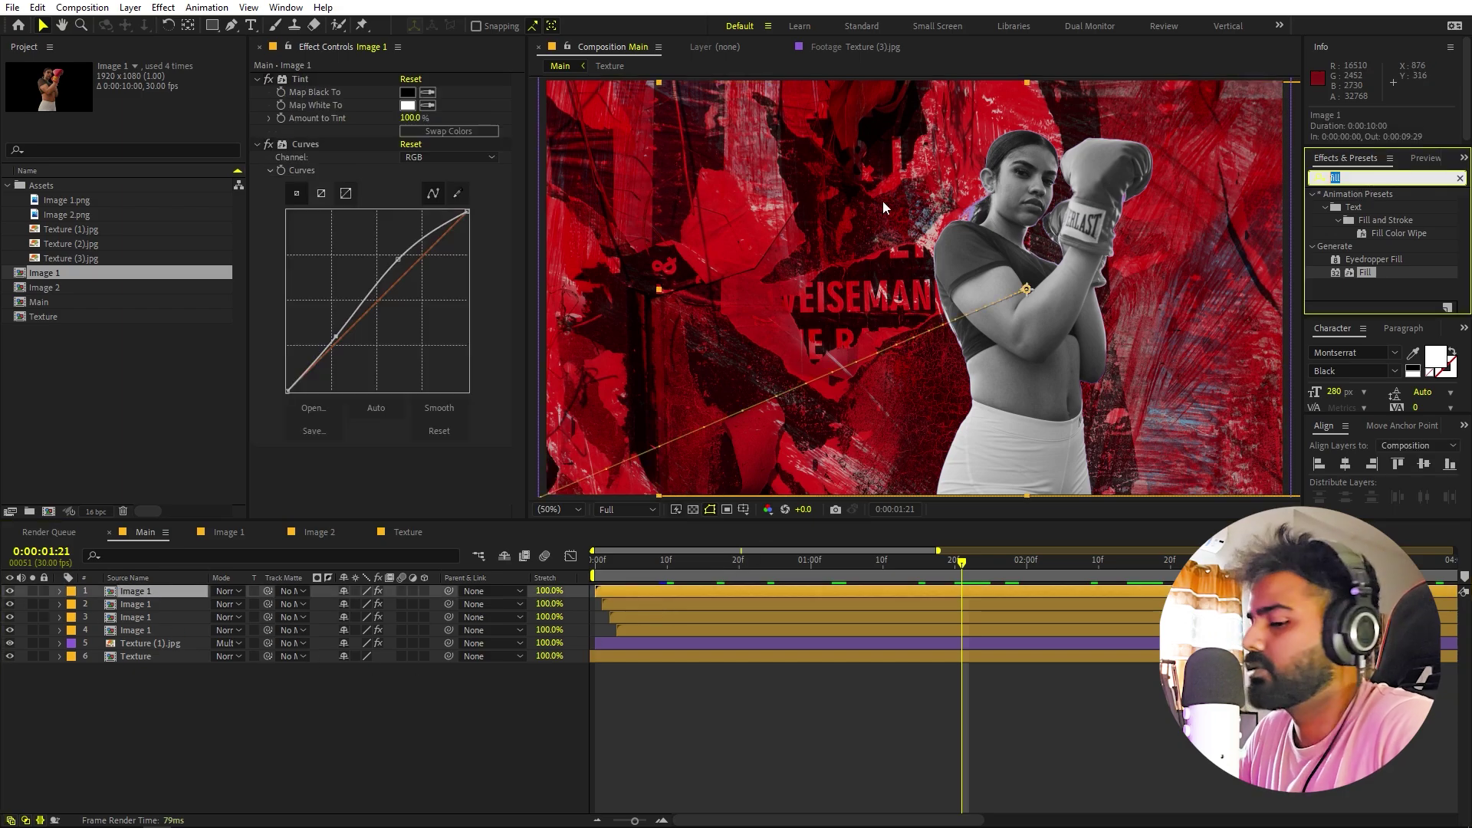
text(dr)
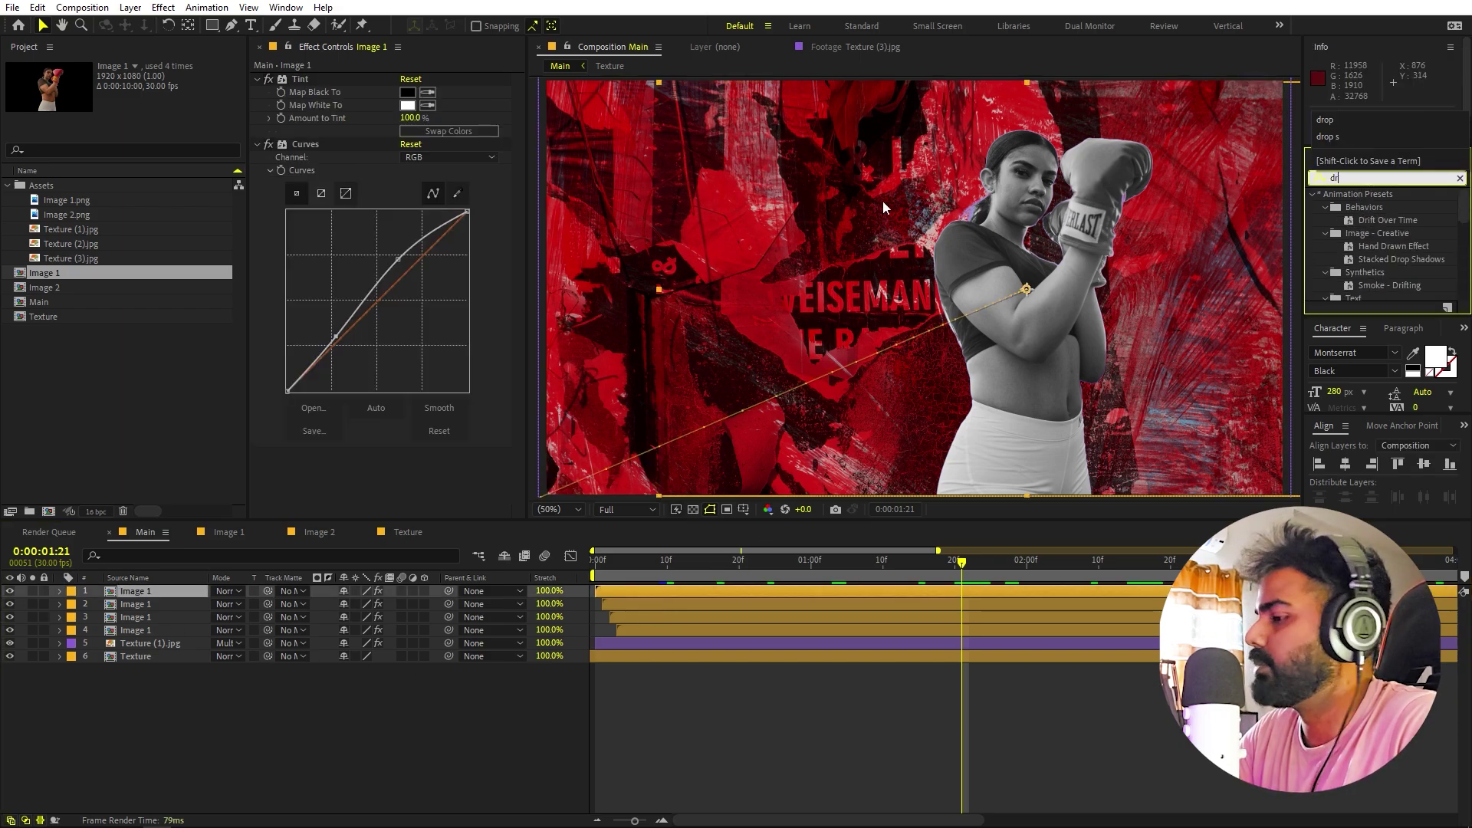
text(op s)
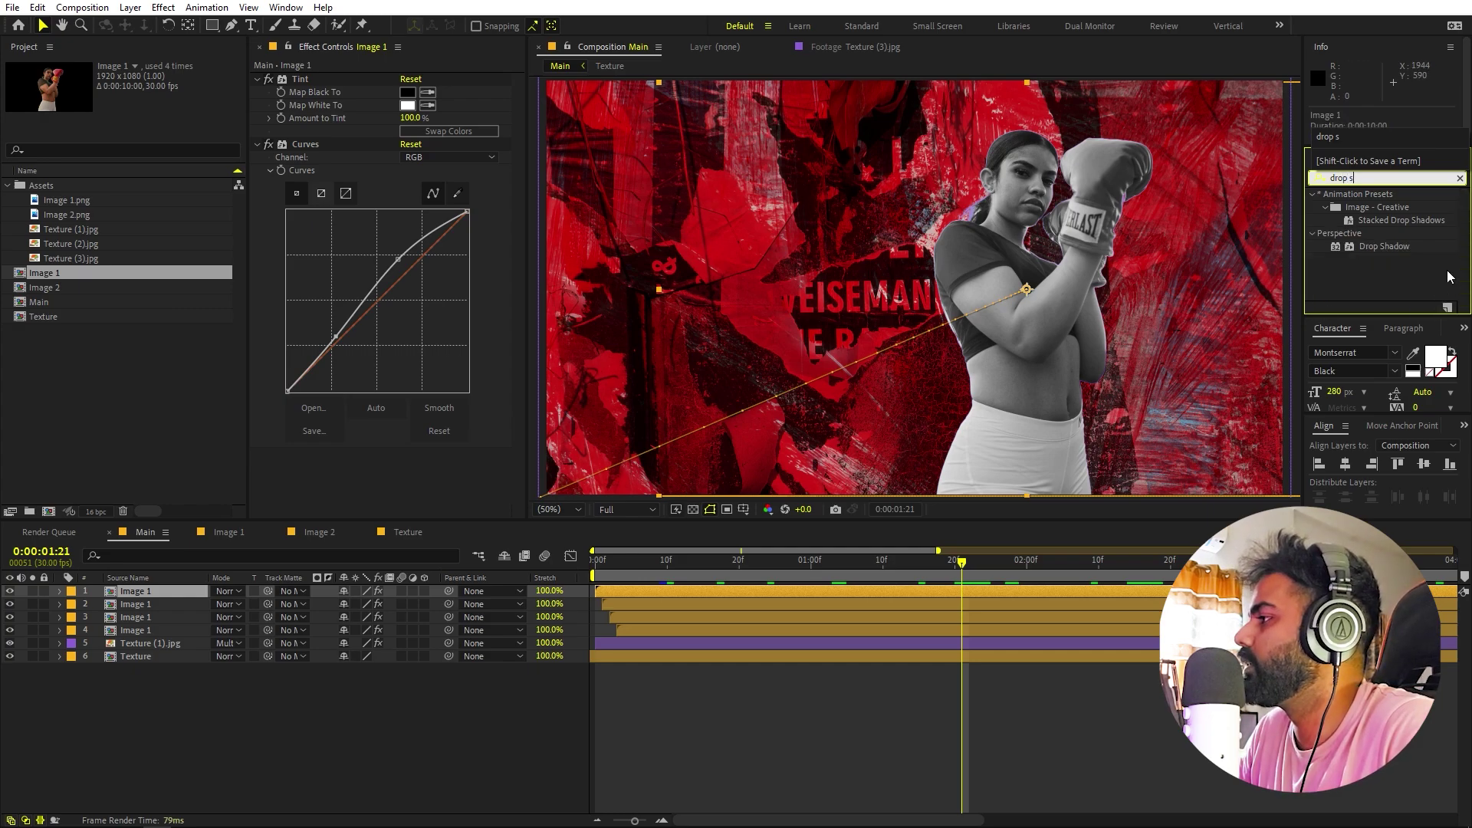
drag(1392, 255, 165, 594)
click(165, 595)
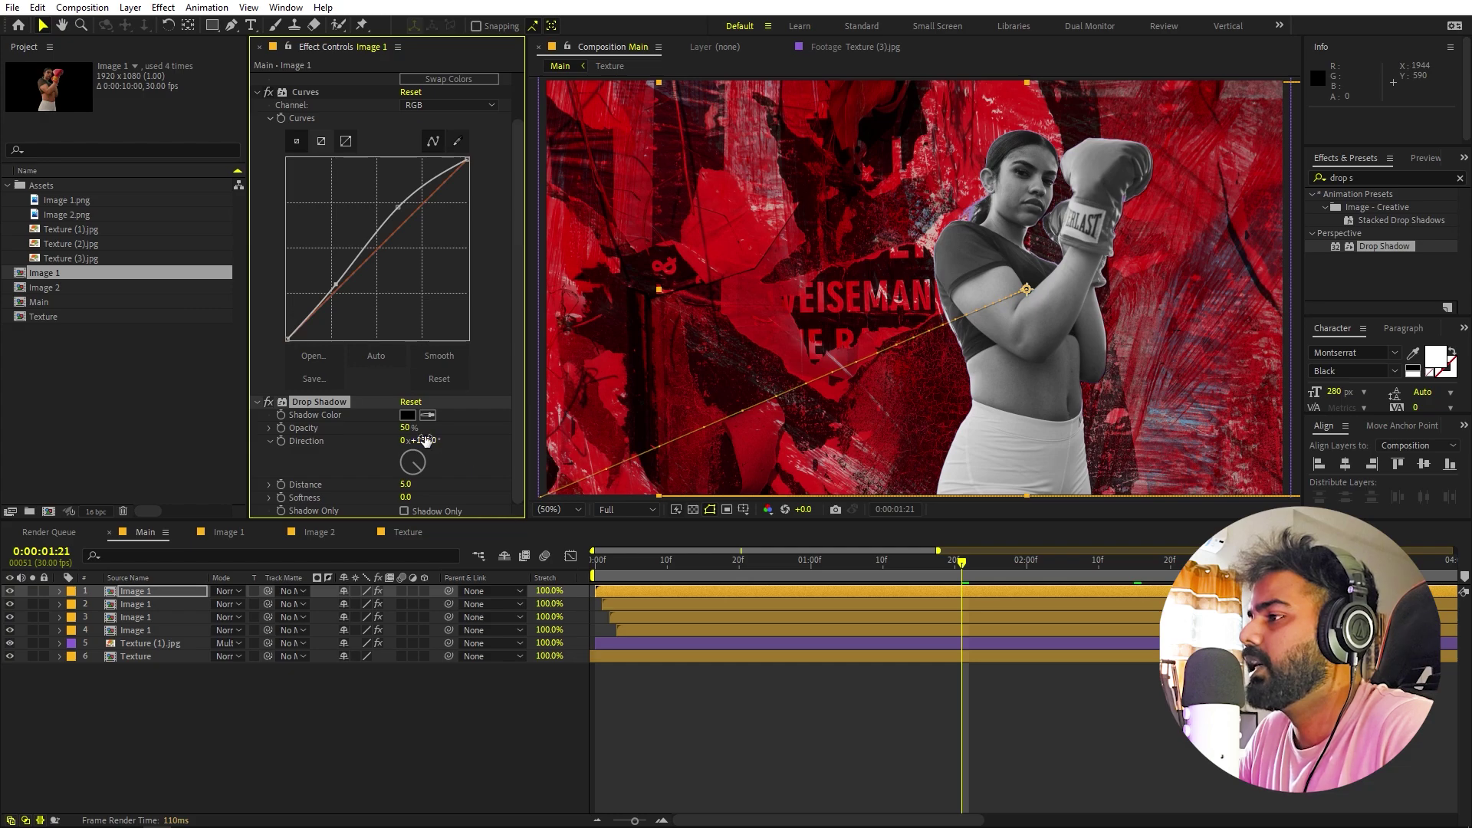
click(409, 416)
click(57, 391)
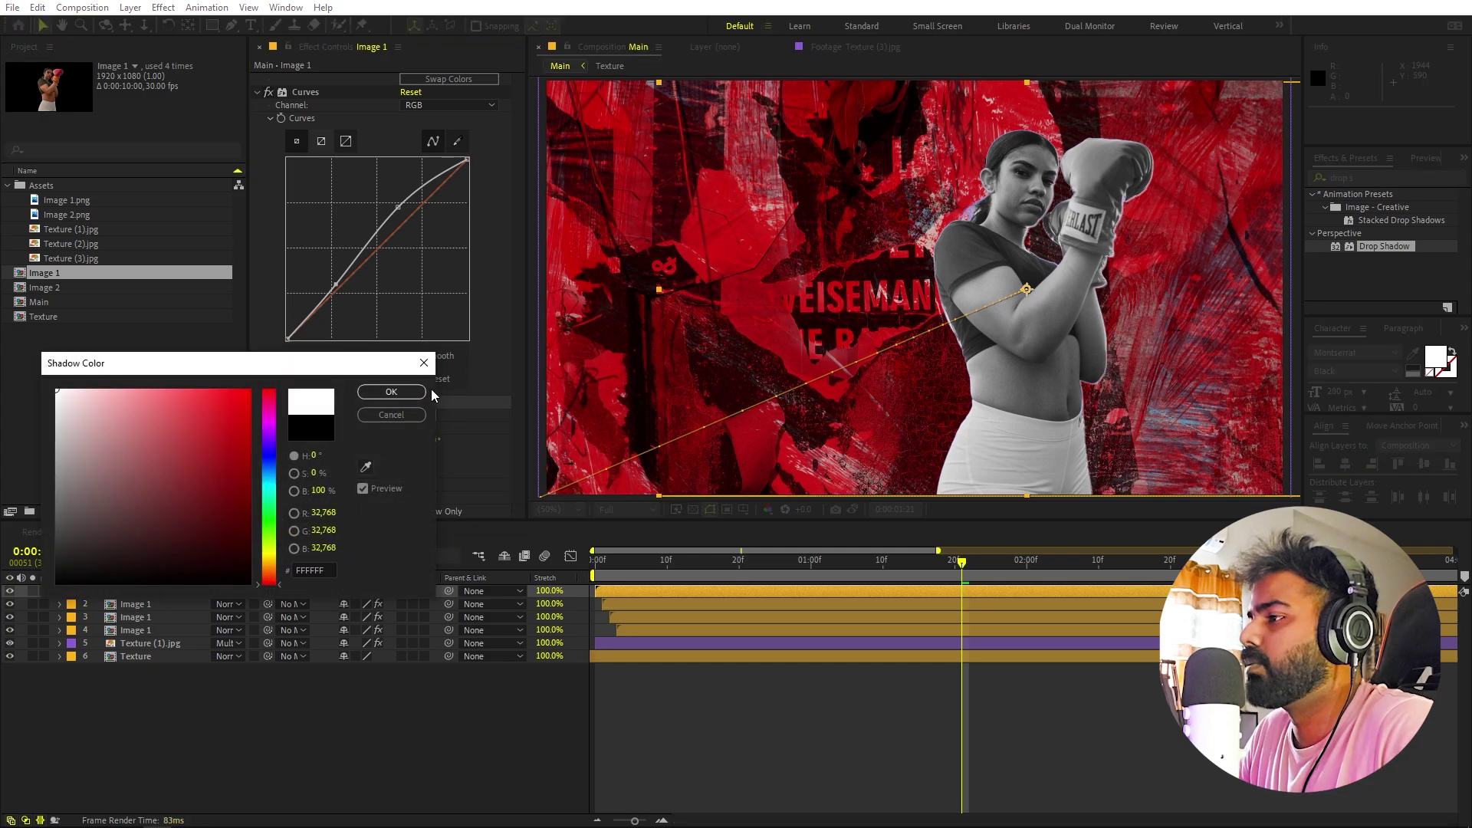
click(391, 393)
- Set the shadow to 100% opacity, distance 38 and direction 251°, then preview
click(403, 428)
text(100)
key(Return)
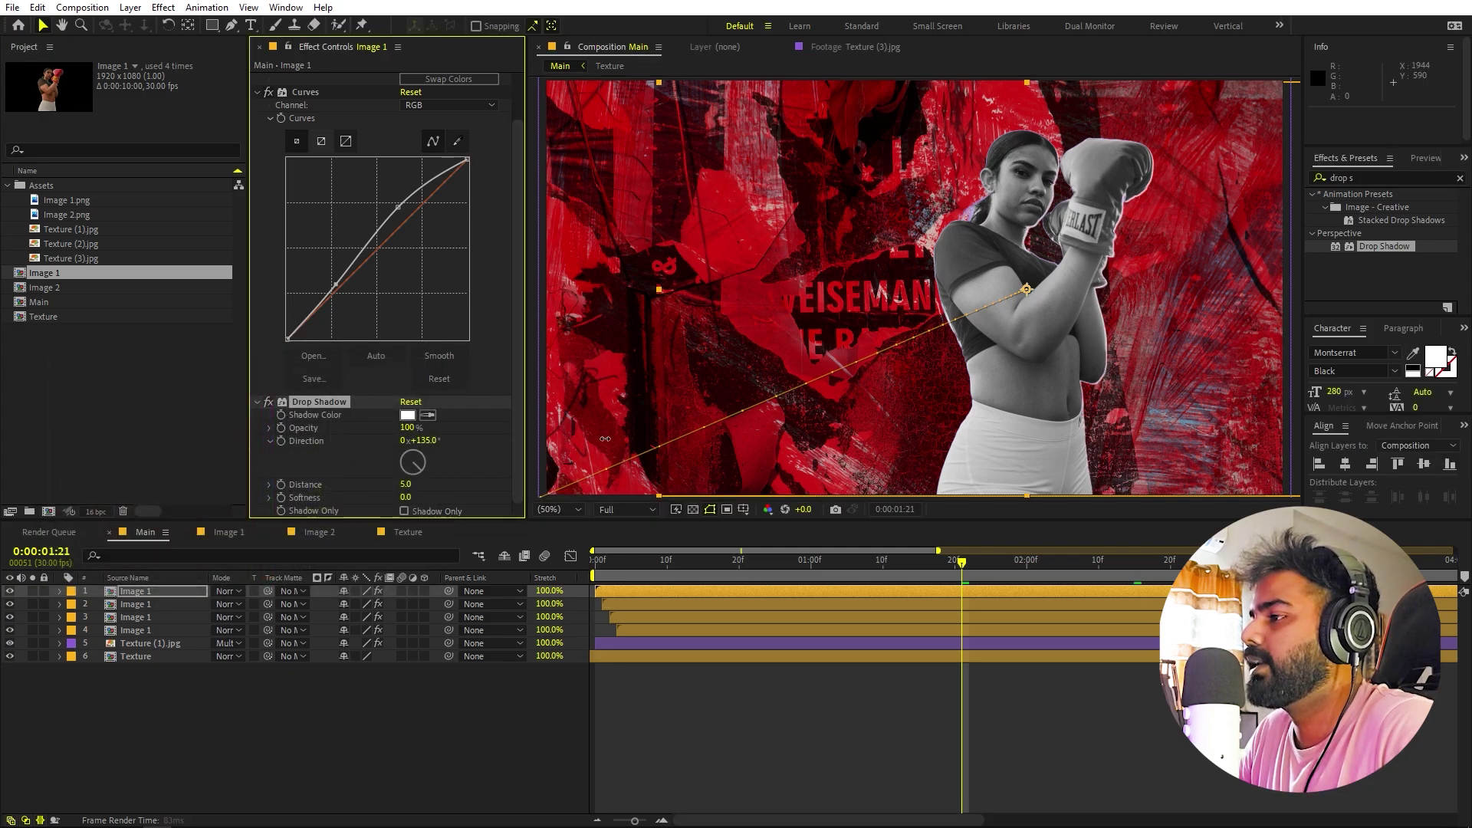
drag(424, 487, 434, 488)
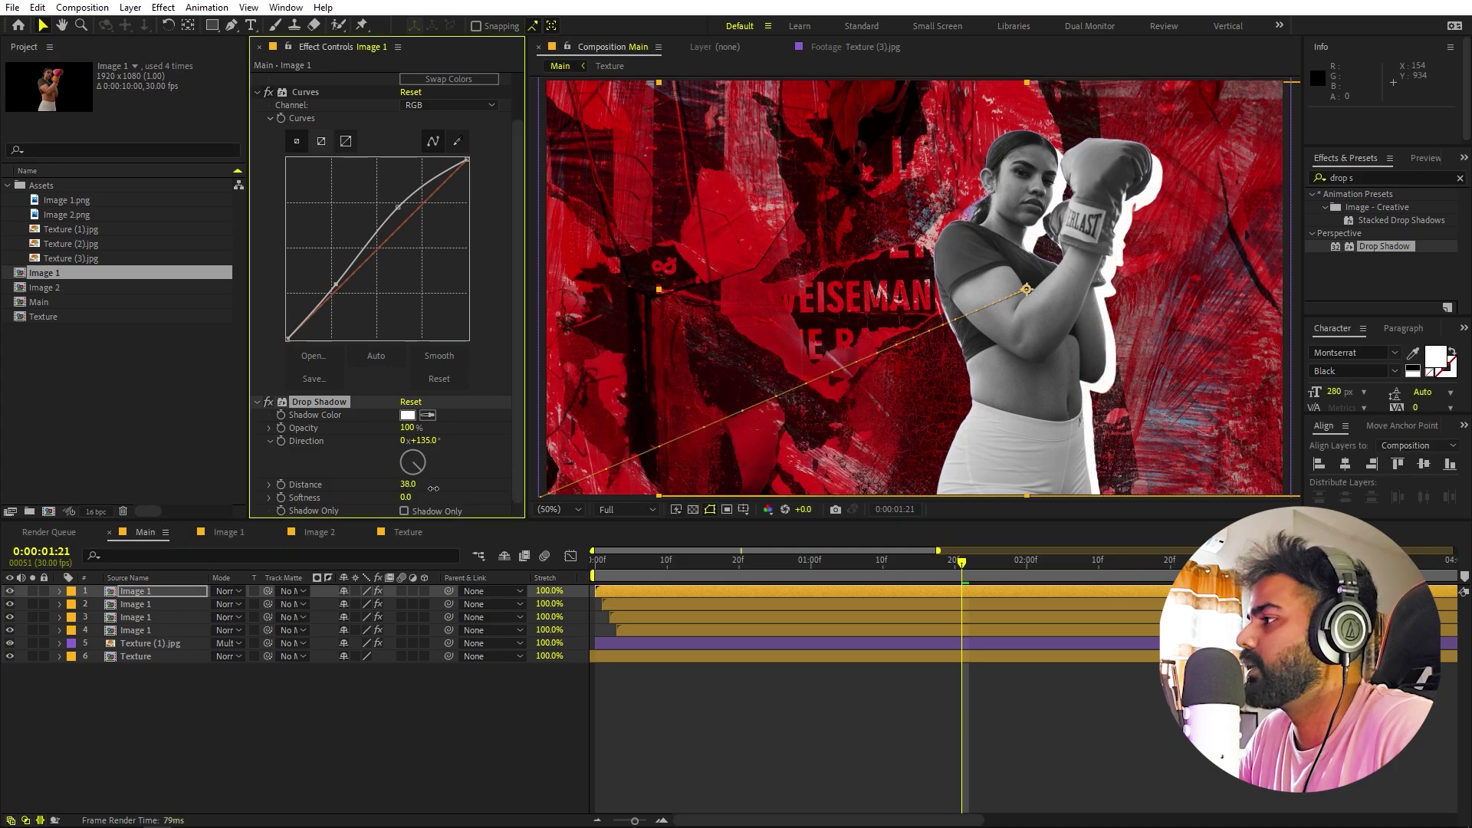
drag(506, 444, 528, 500)
click(746, 729)
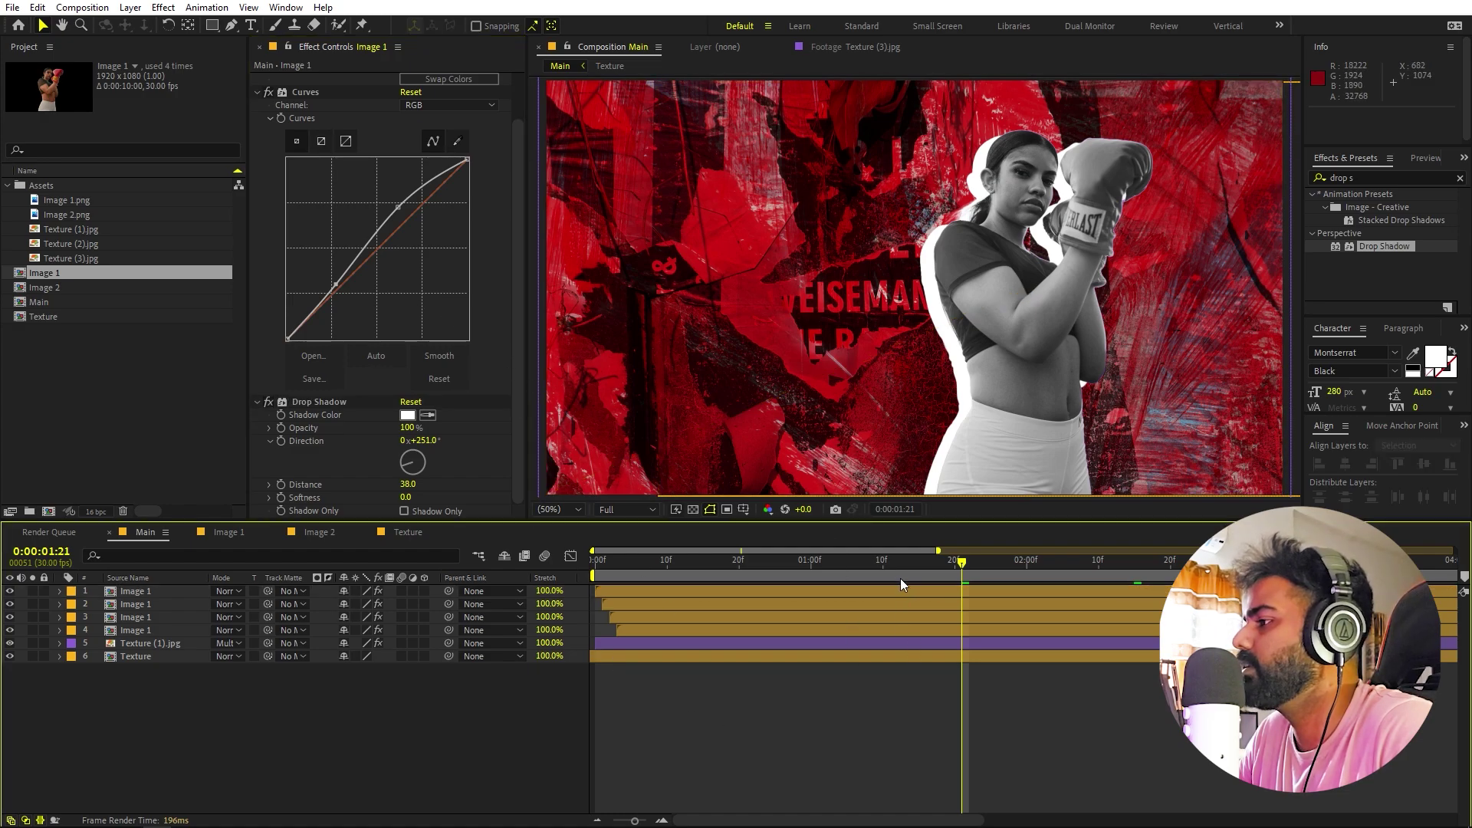
key(space)
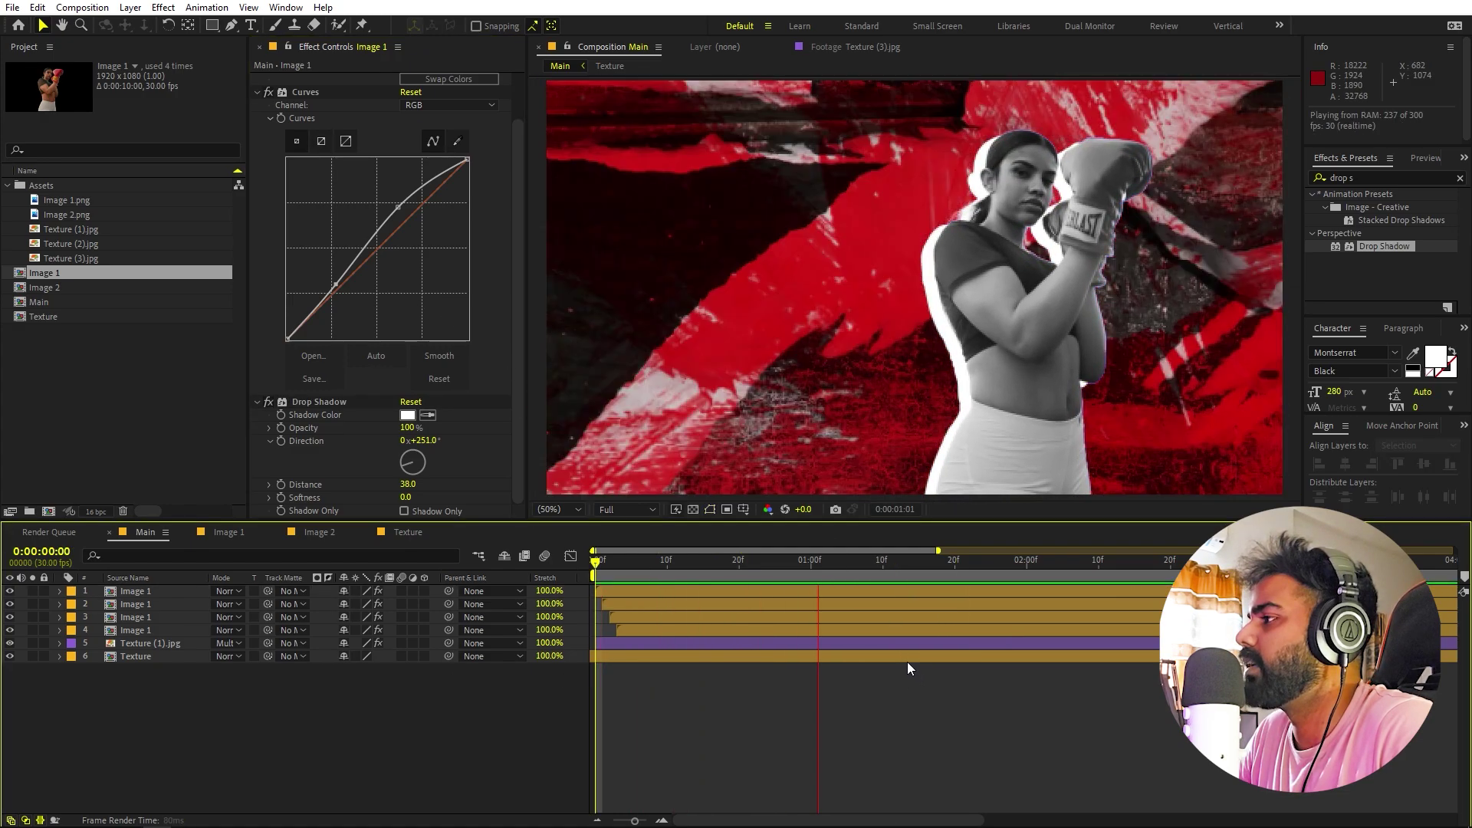
- Add a new white text layer with a two-line name title in the Main comp
click(766, 572)
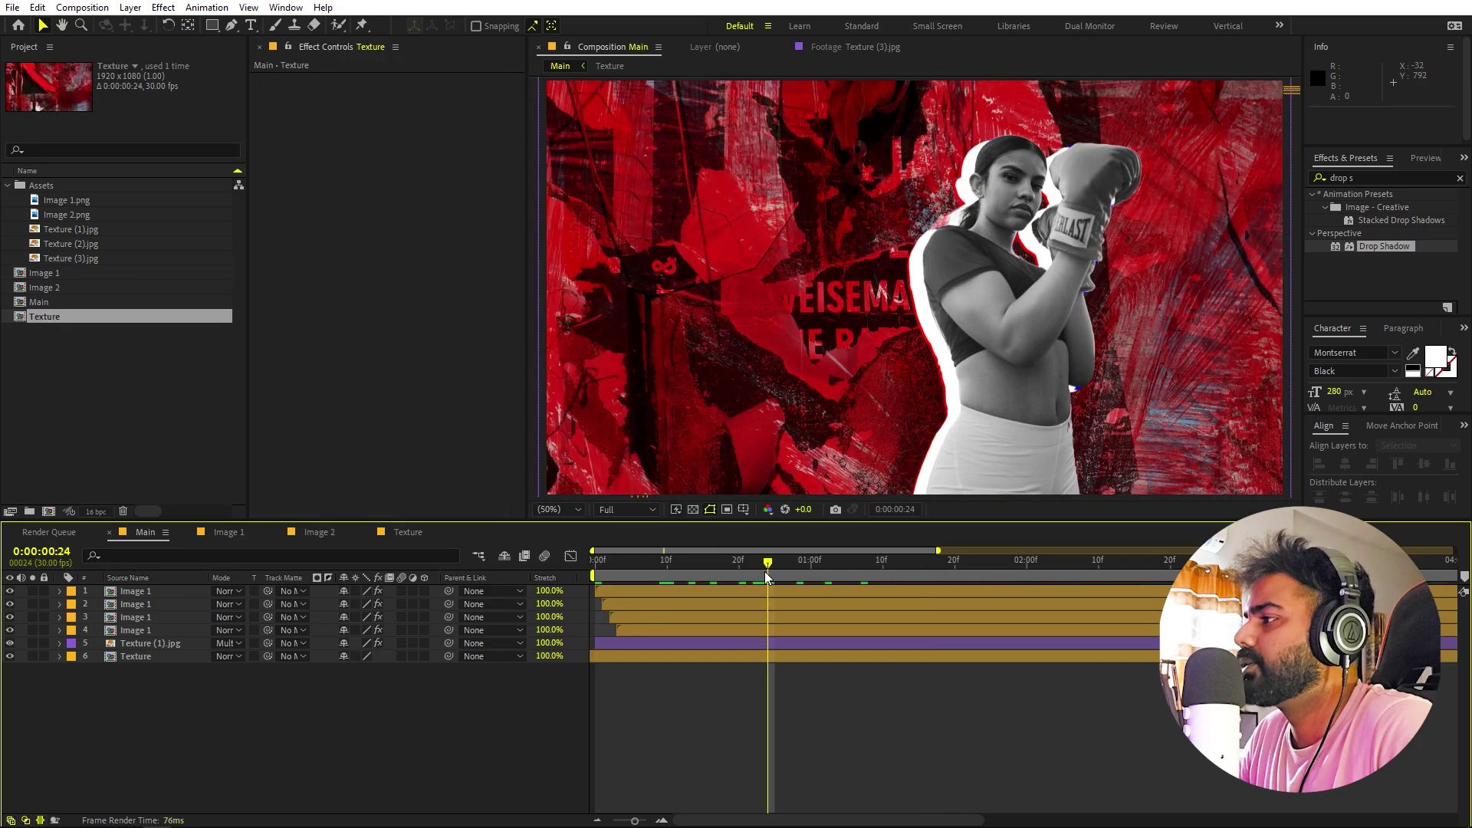
click(26, 427)
click(250, 25)
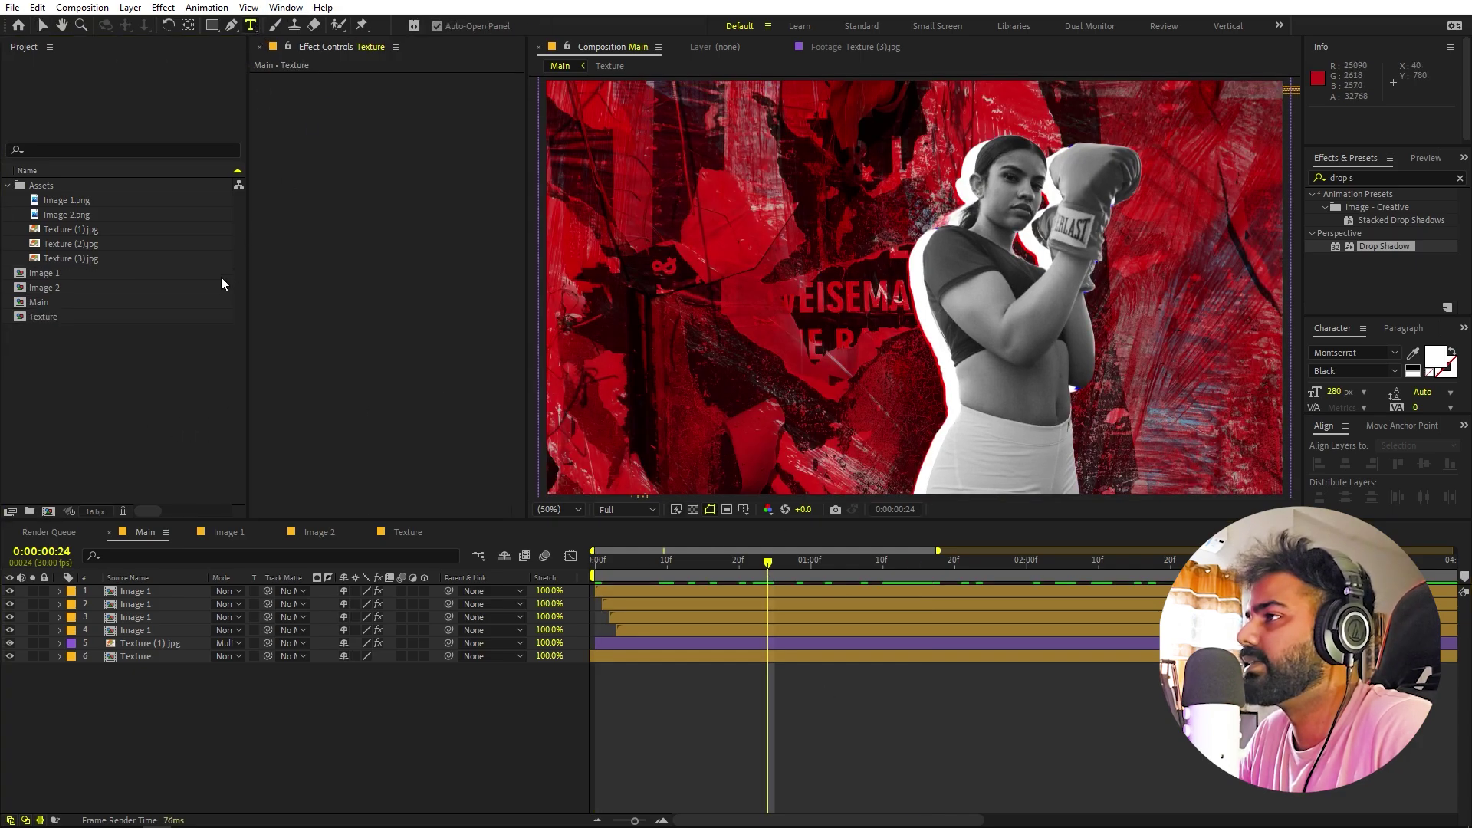
click(726, 697)
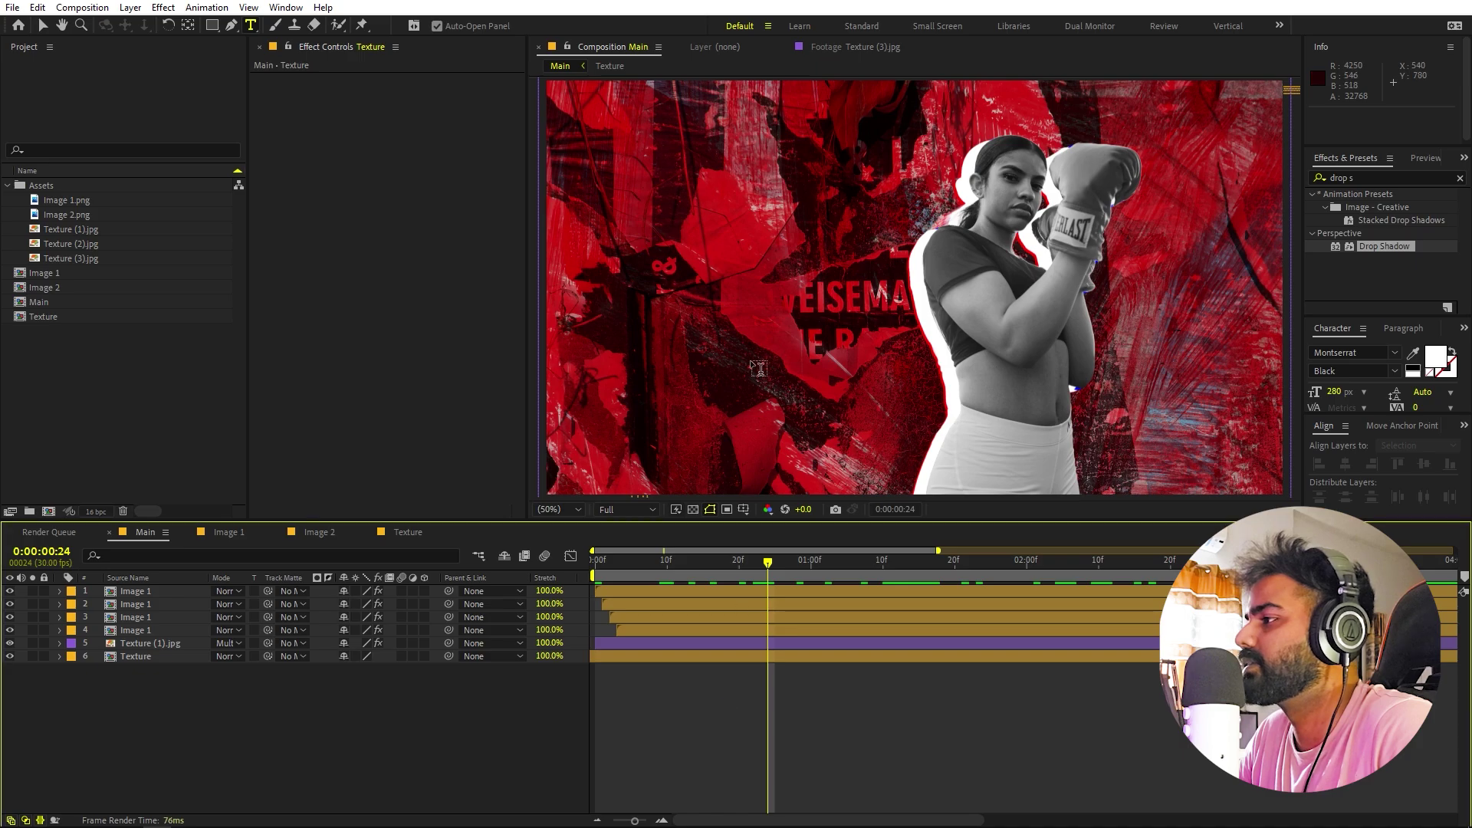
click(659, 230)
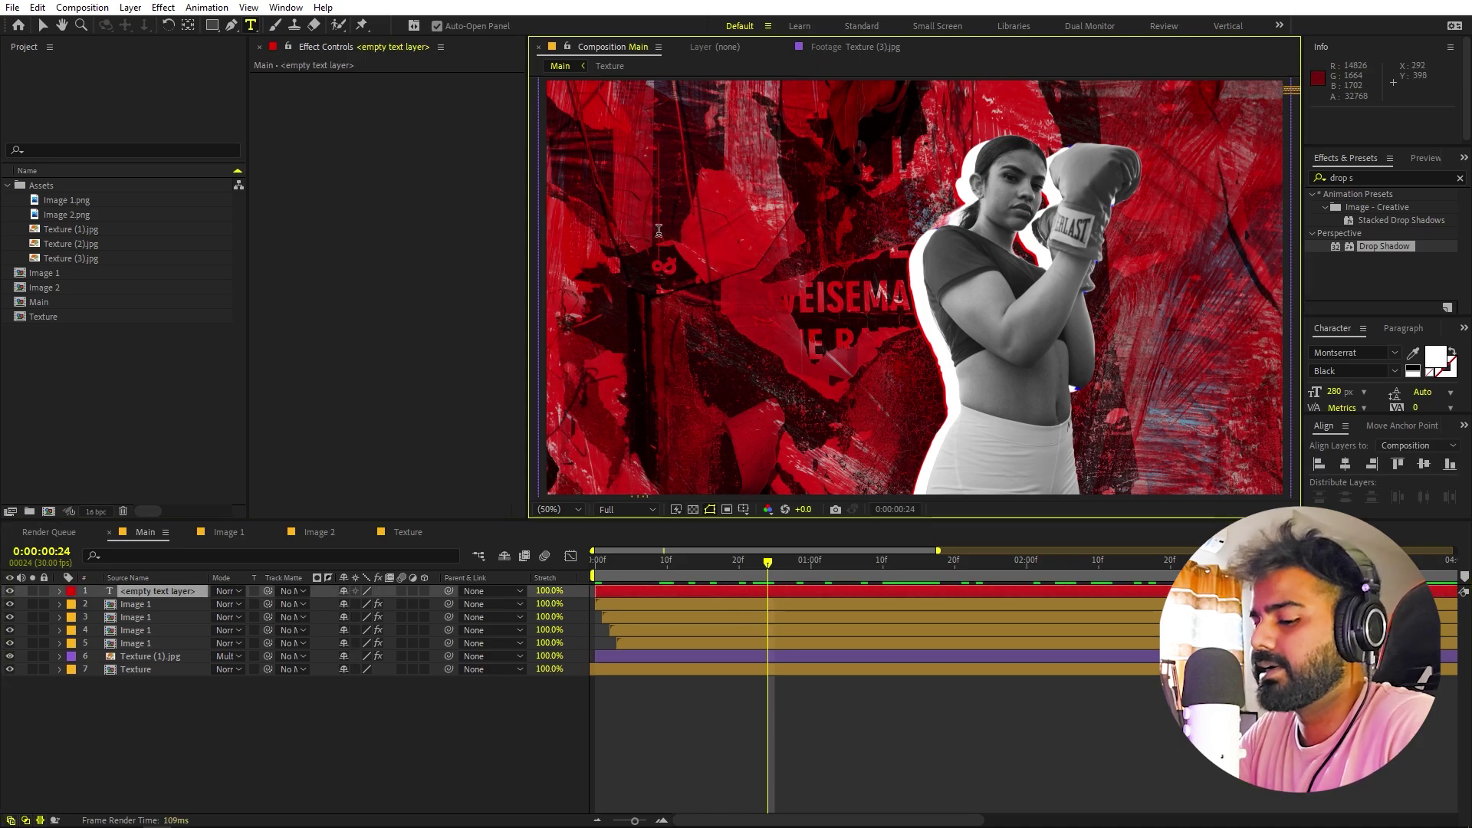
text(JES)
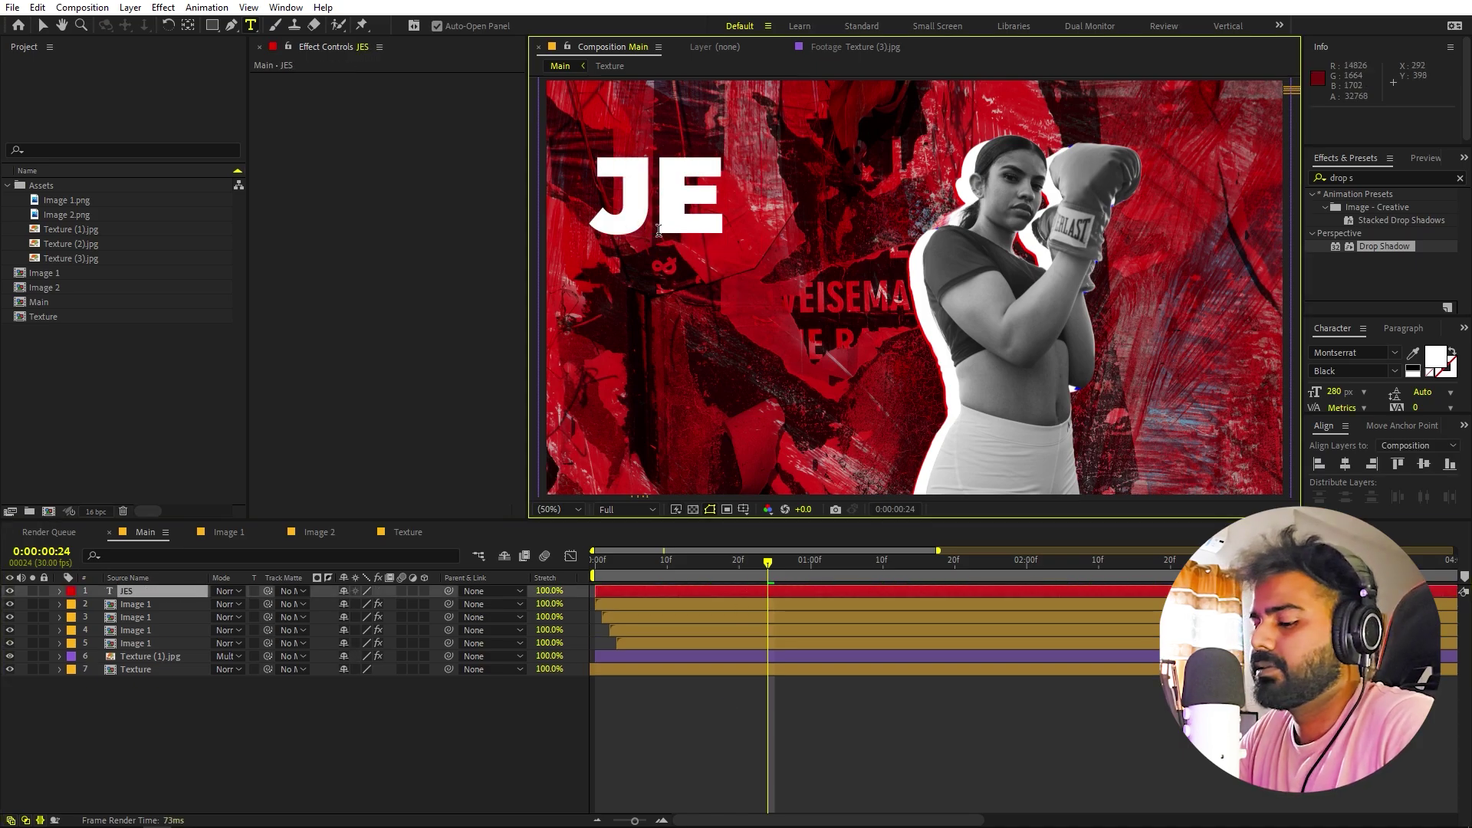
text(SICA)
key(Return)
text(TA)
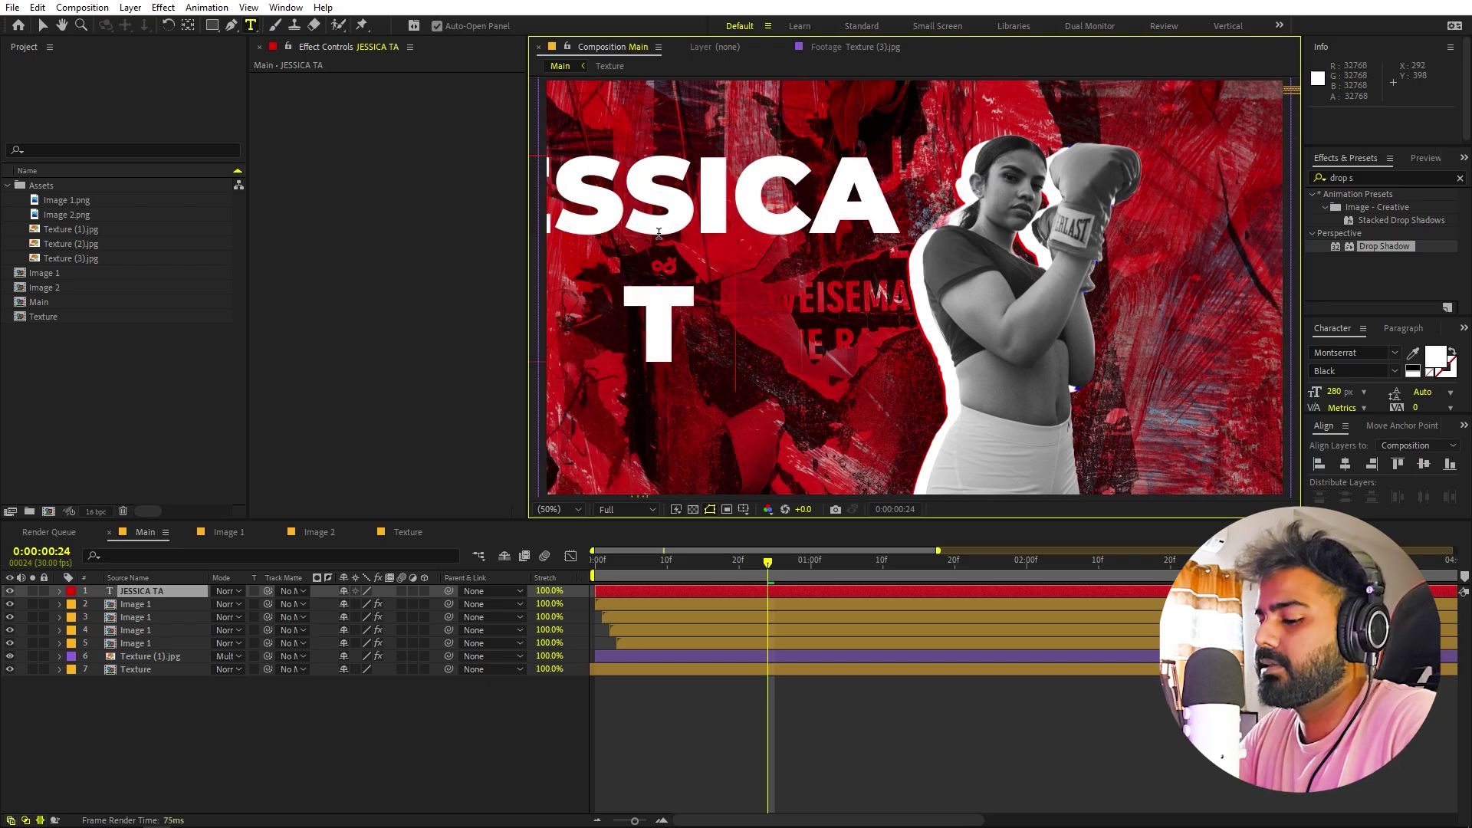
text(YLOR)
click(42, 25)
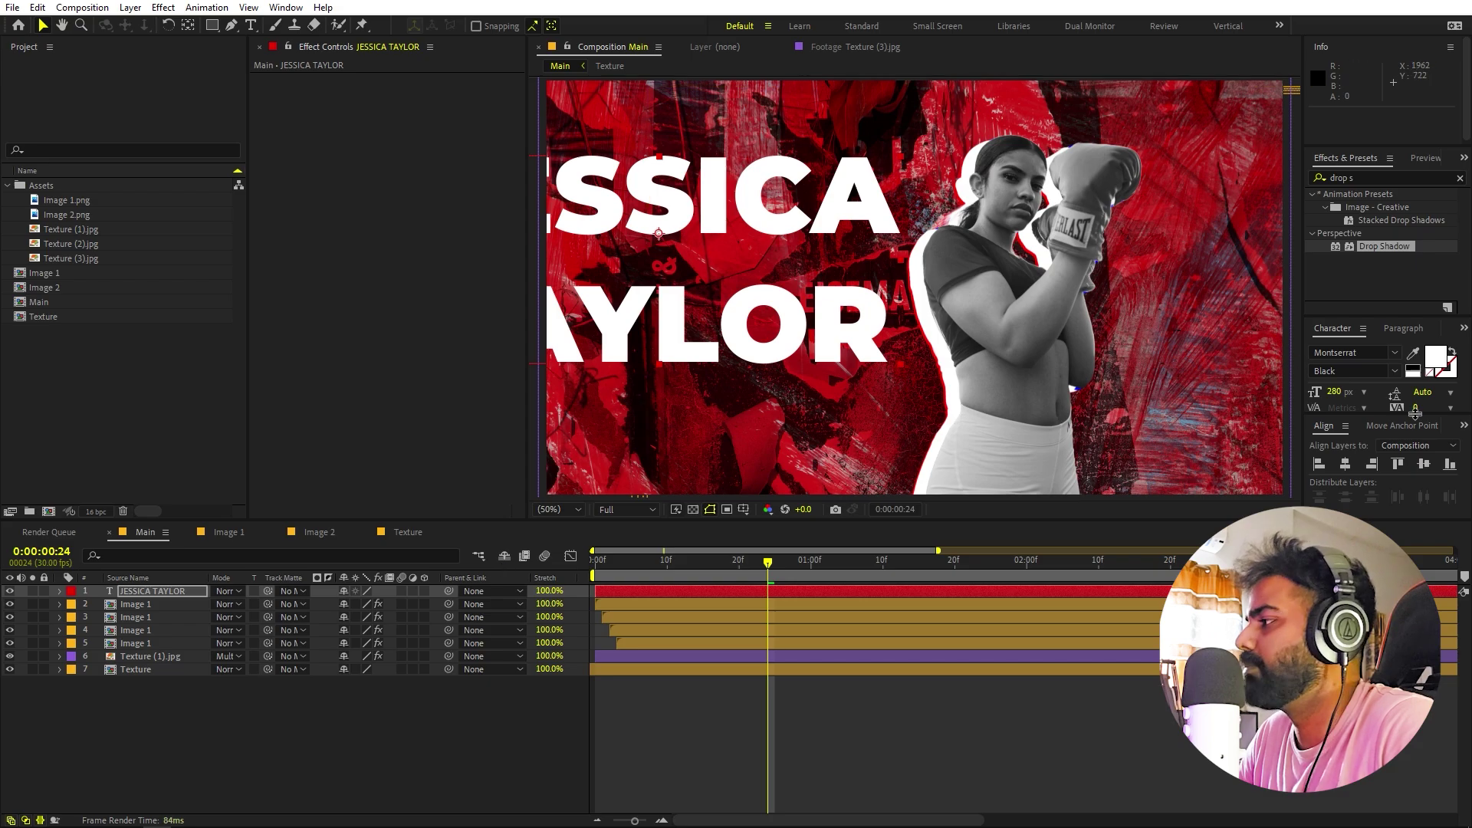
- Centre the title, shrink it to about half size, preview, and lower it beside the boxer
click(1346, 465)
click(1424, 464)
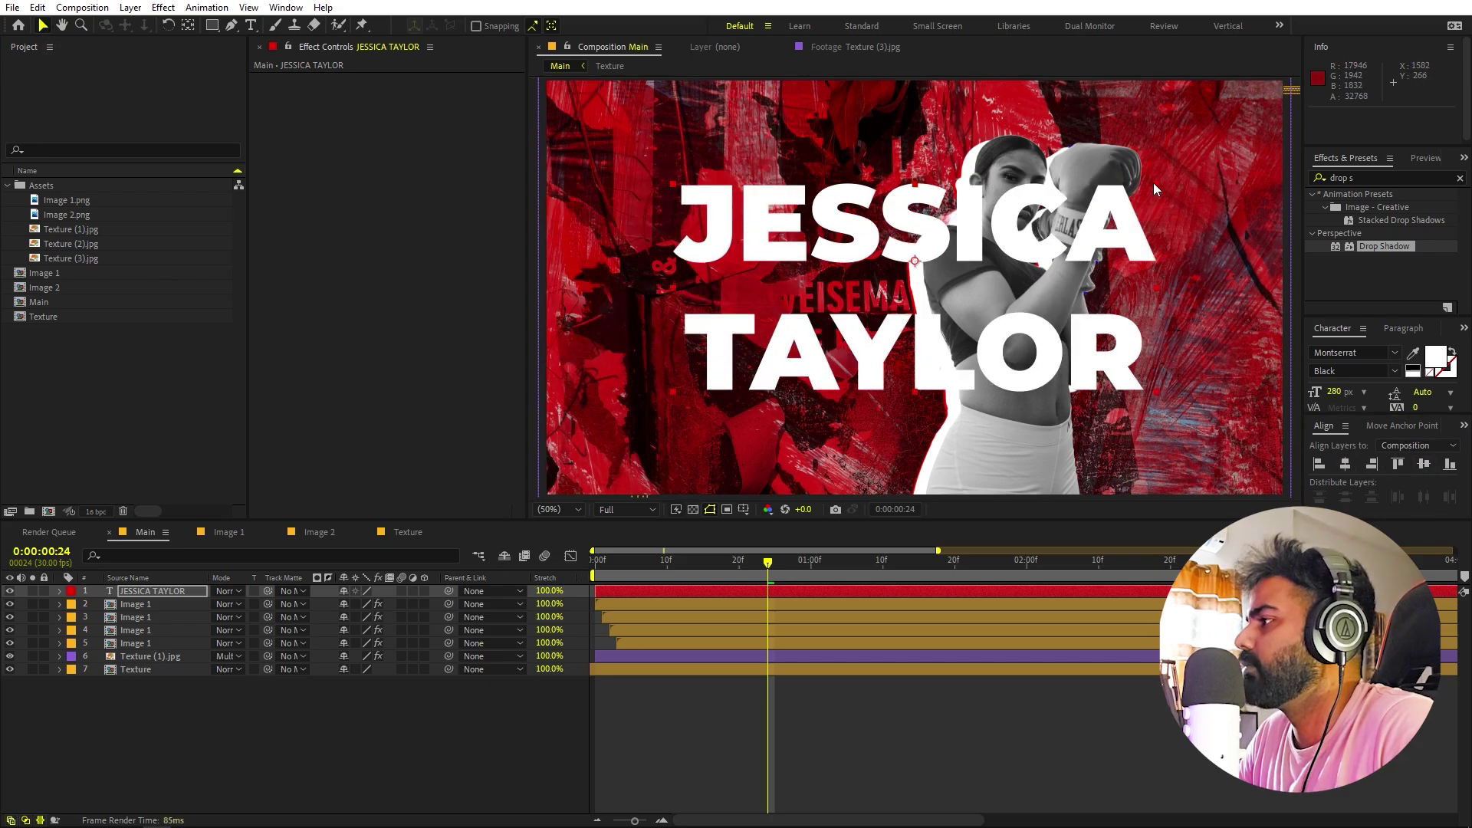
drag(1153, 182, 824, 245)
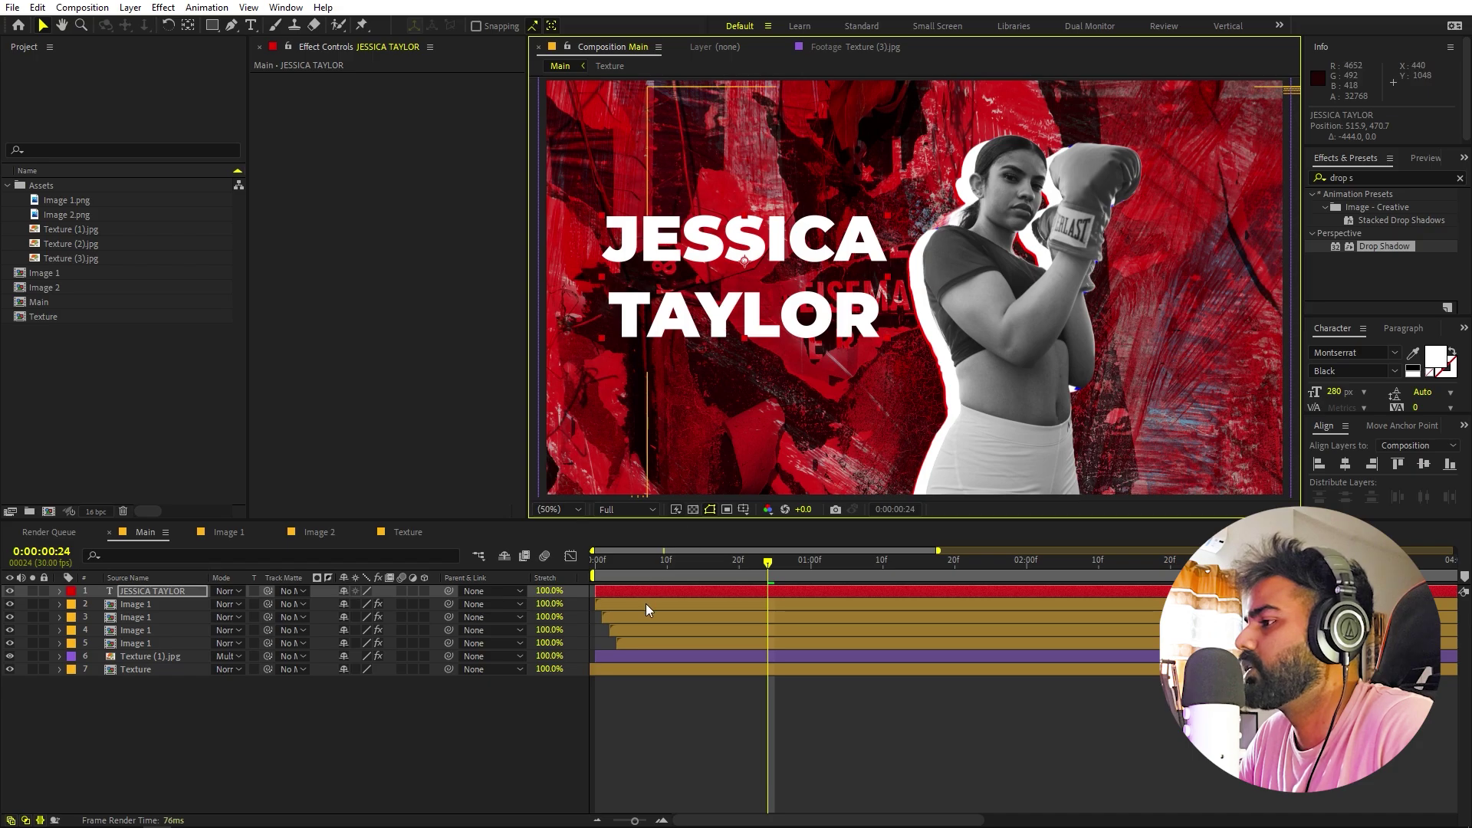
click(940, 781)
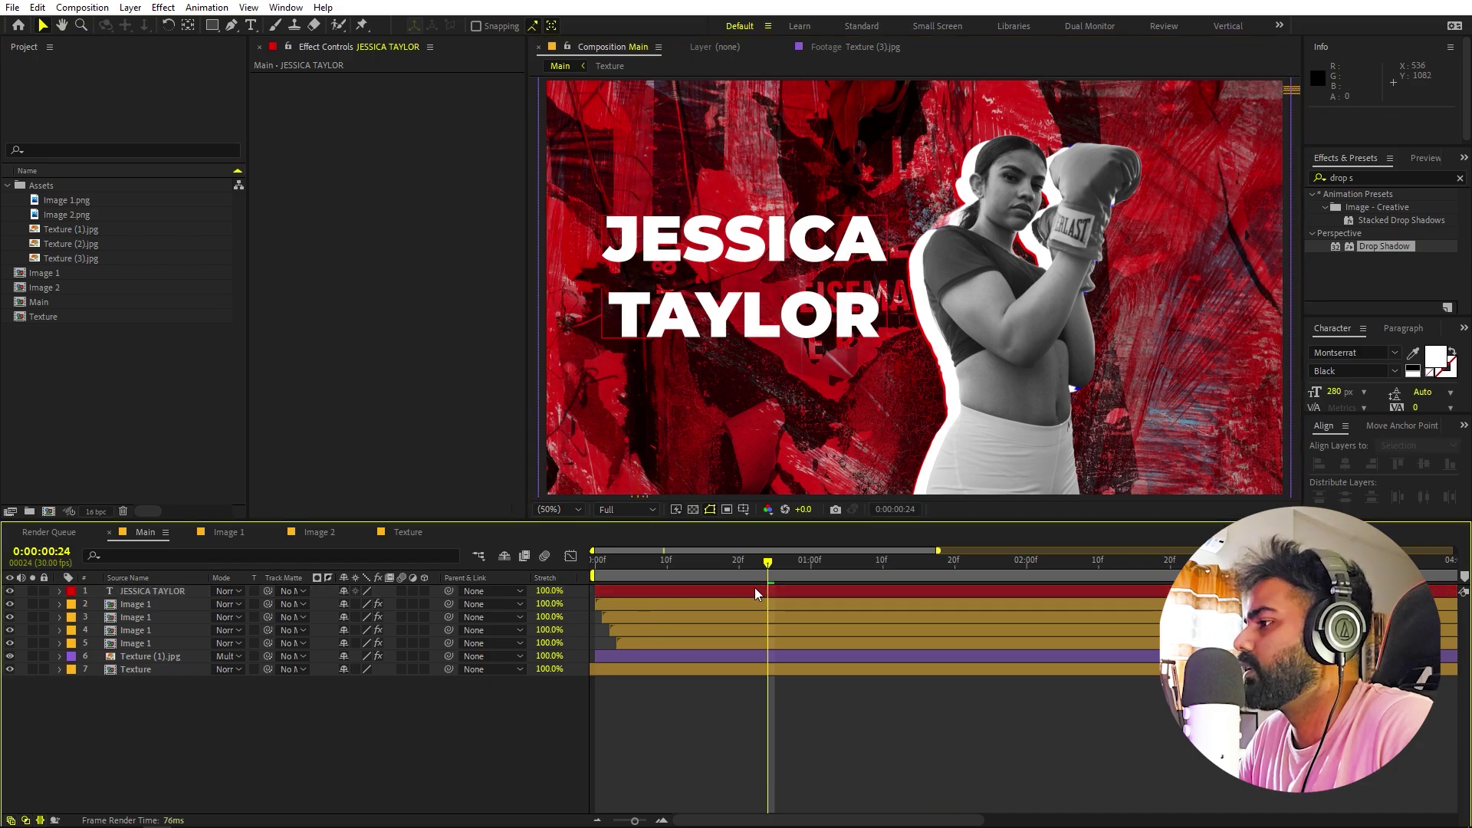
key(Home)
key(space)
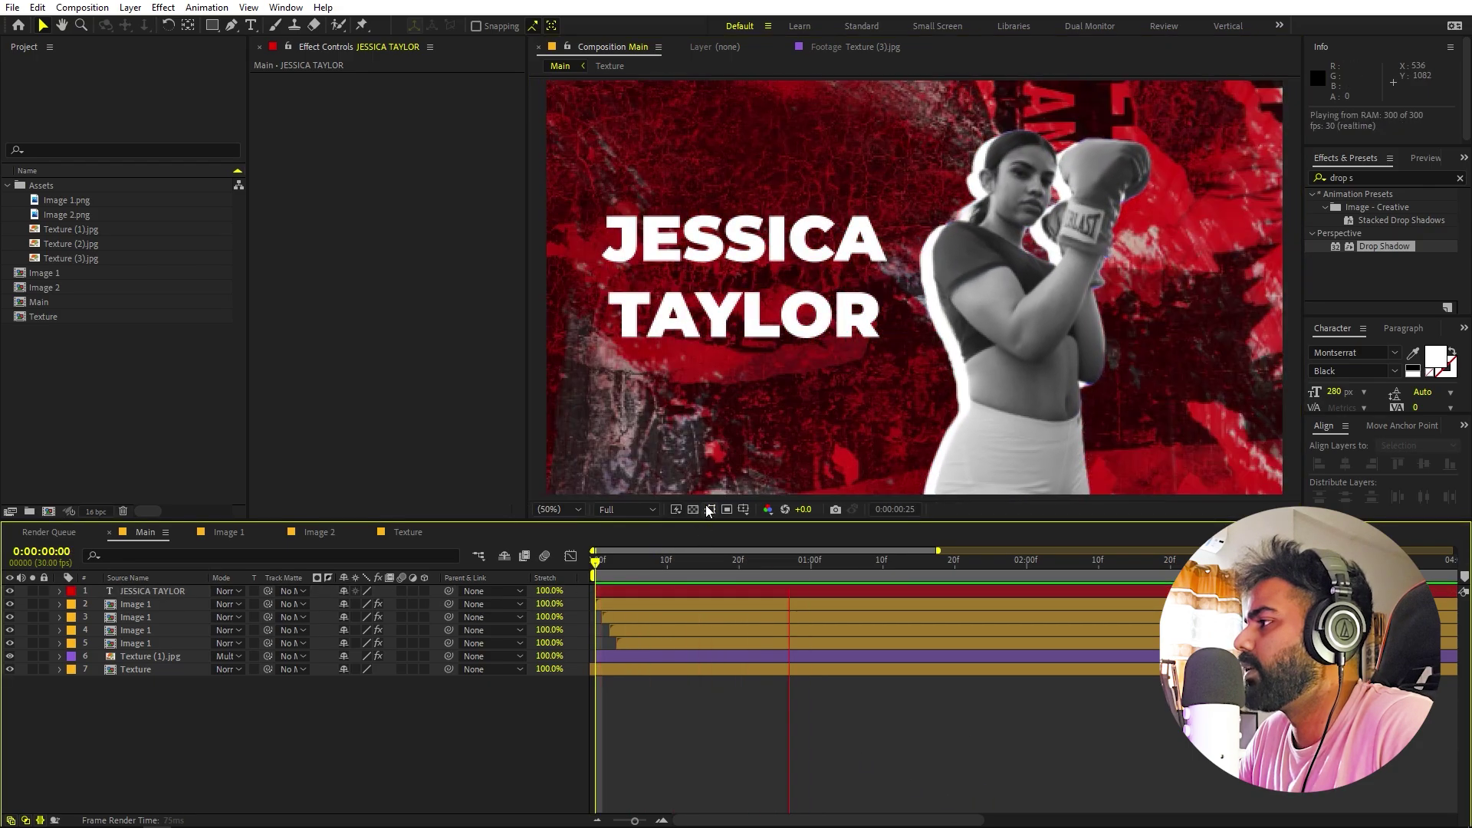
drag(790, 247, 792, 282)
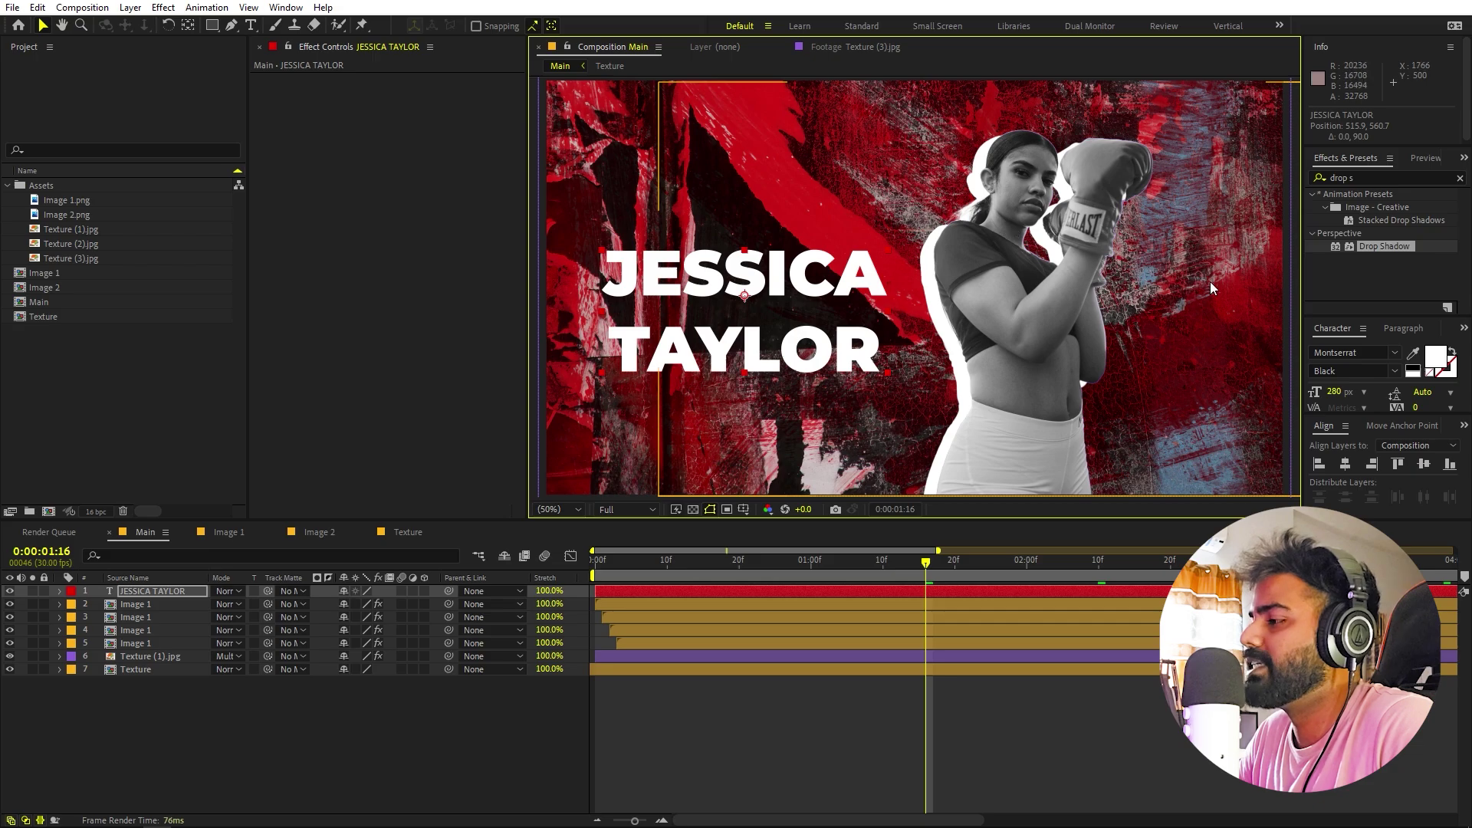
click(642, 789)
click(638, 602)
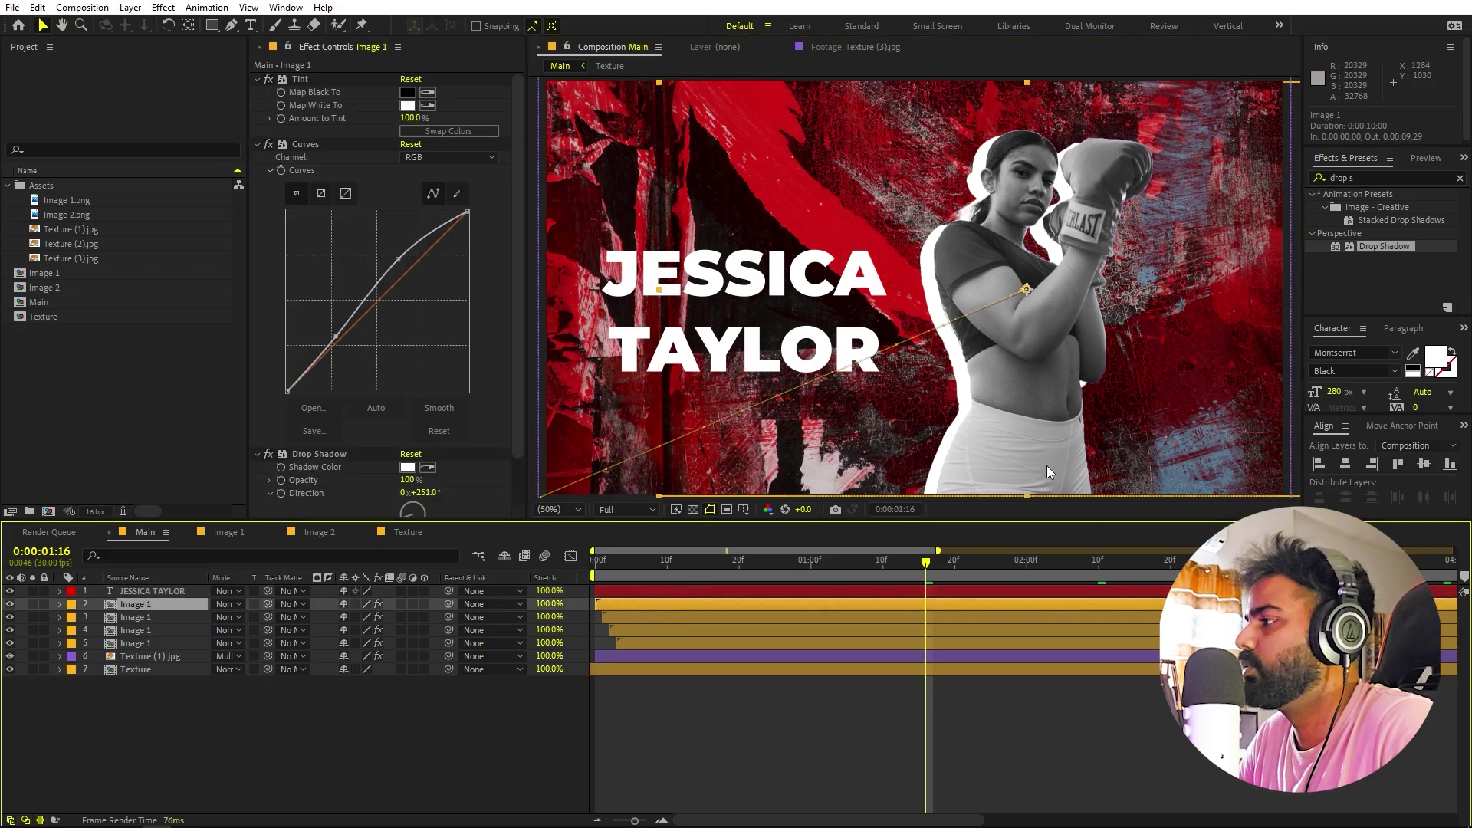
- Add a Null 1 layer and parent all four Image 1 boxer layers to it
click(356, 692)
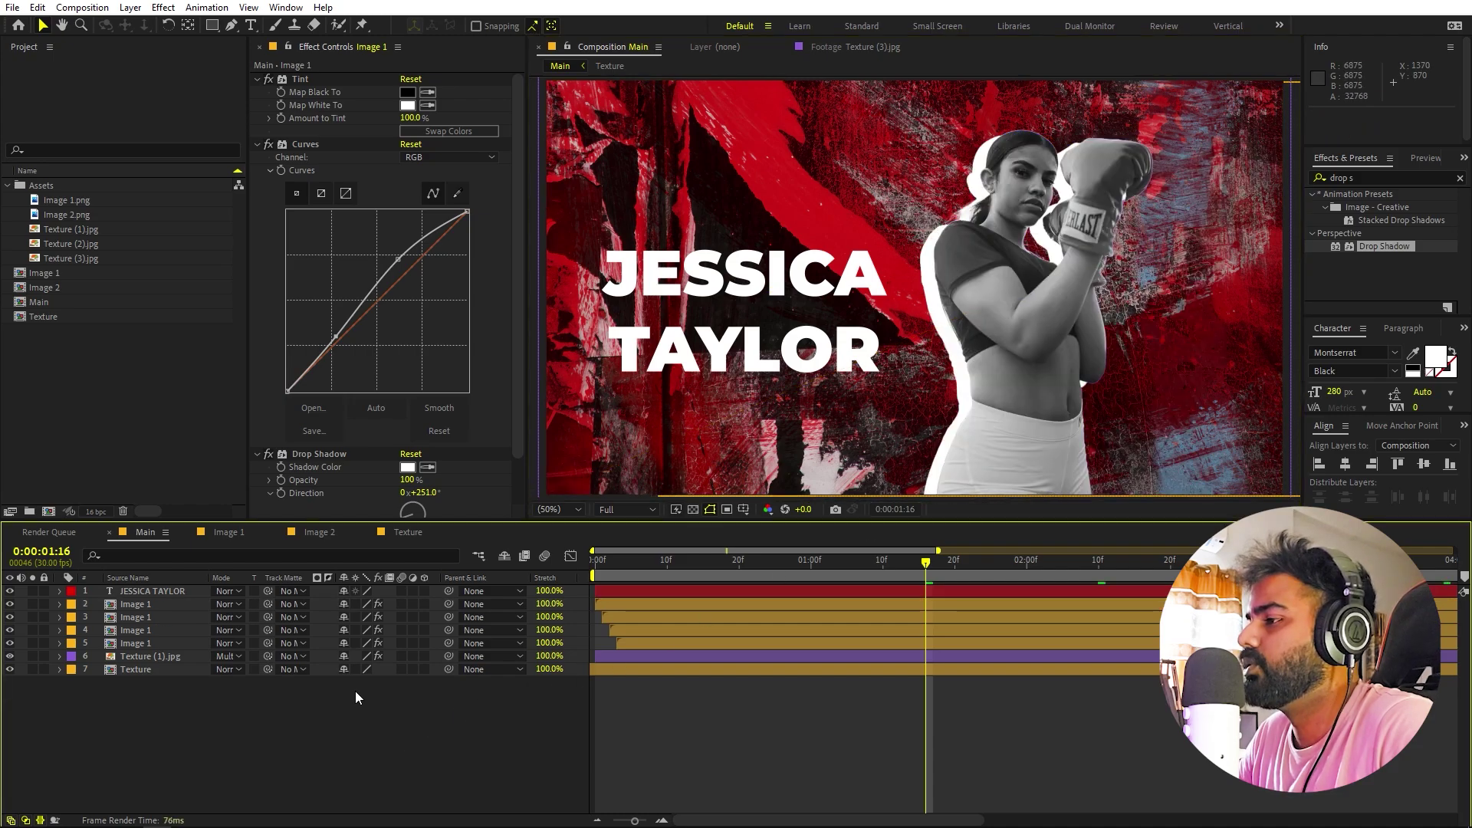
right_click(316, 761)
mouse_move(392, 577)
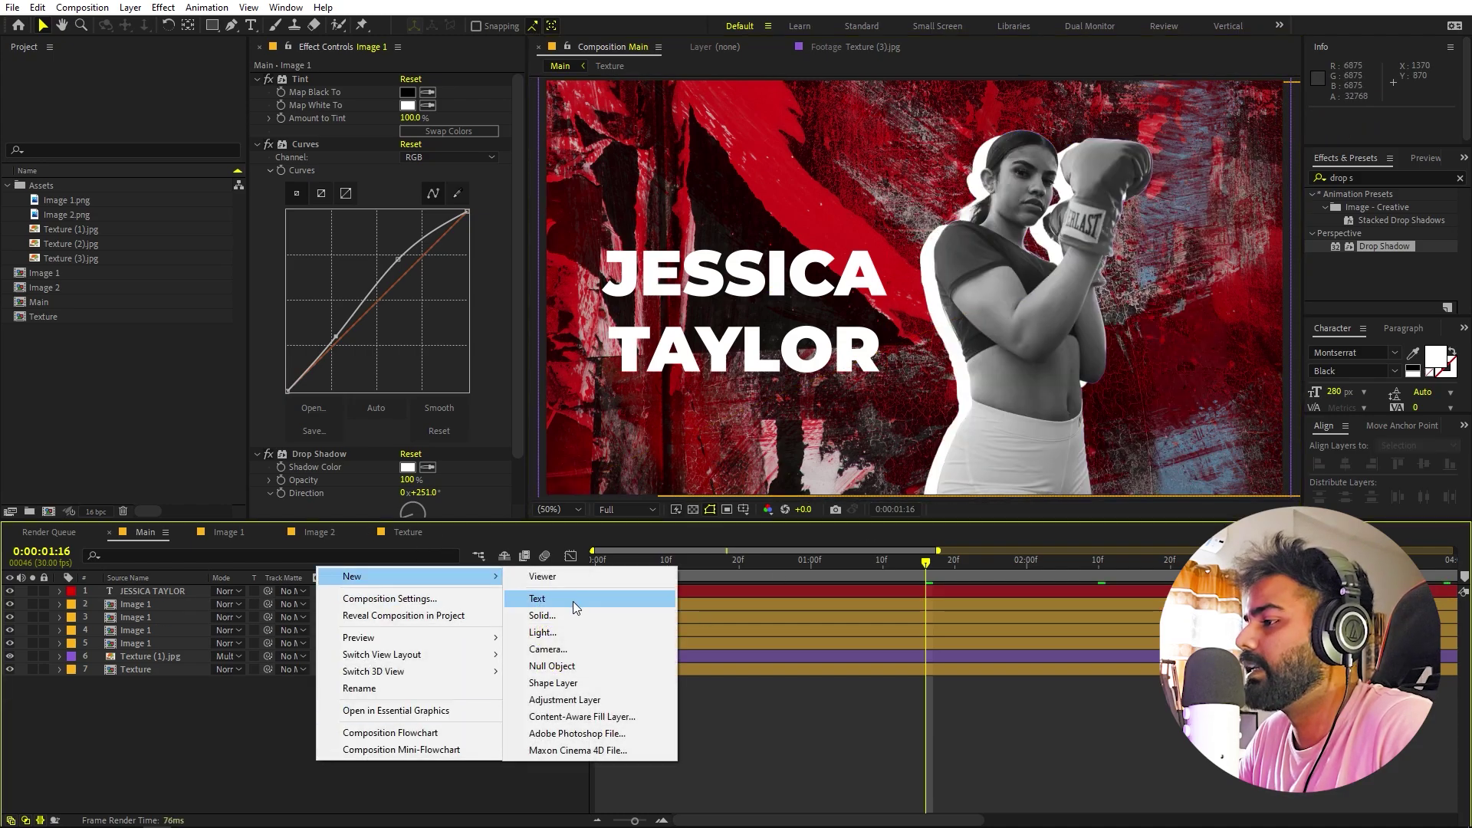
click(552, 666)
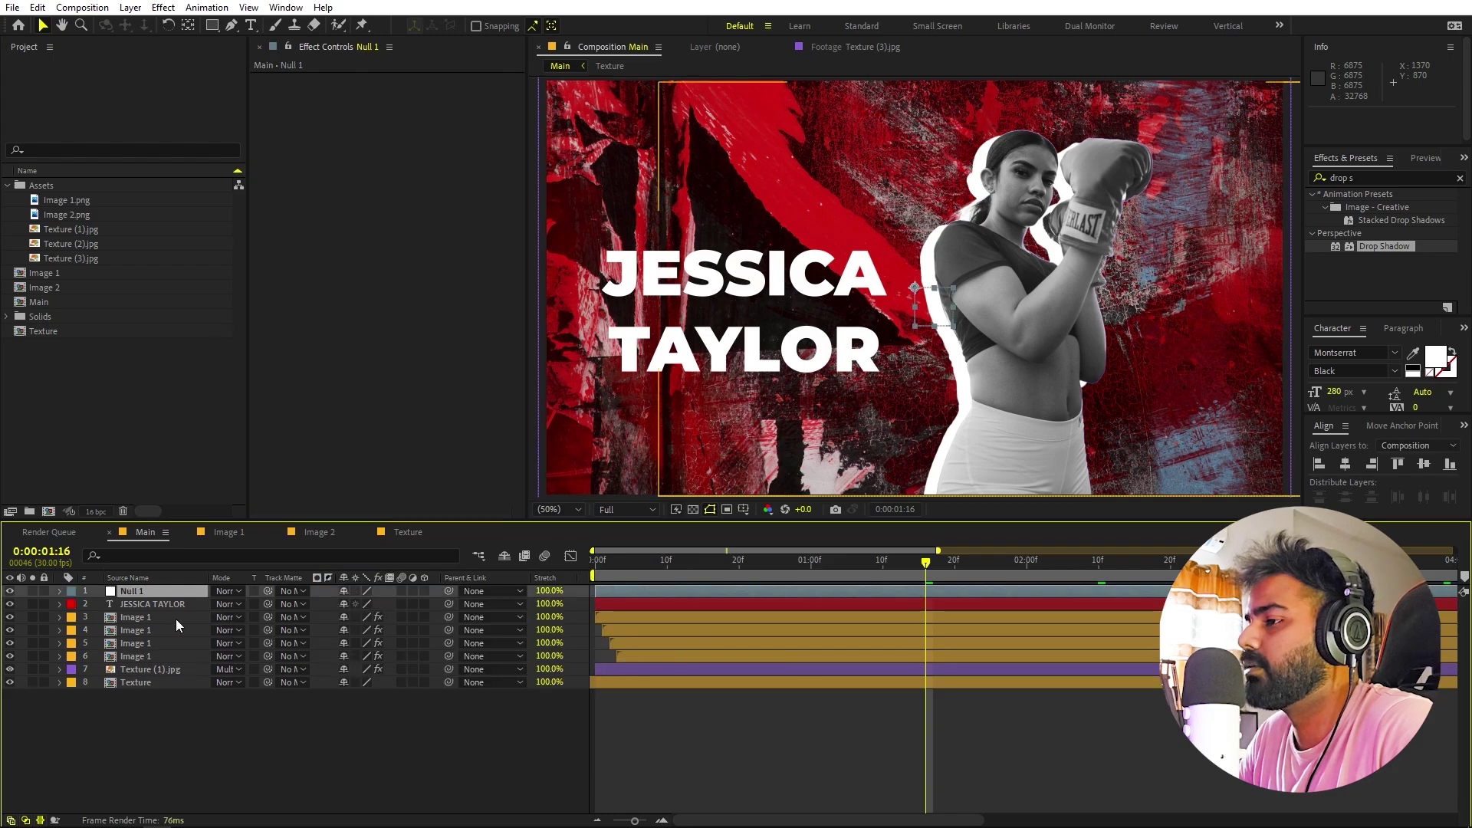
click(140, 619)
shift+click(131, 653)
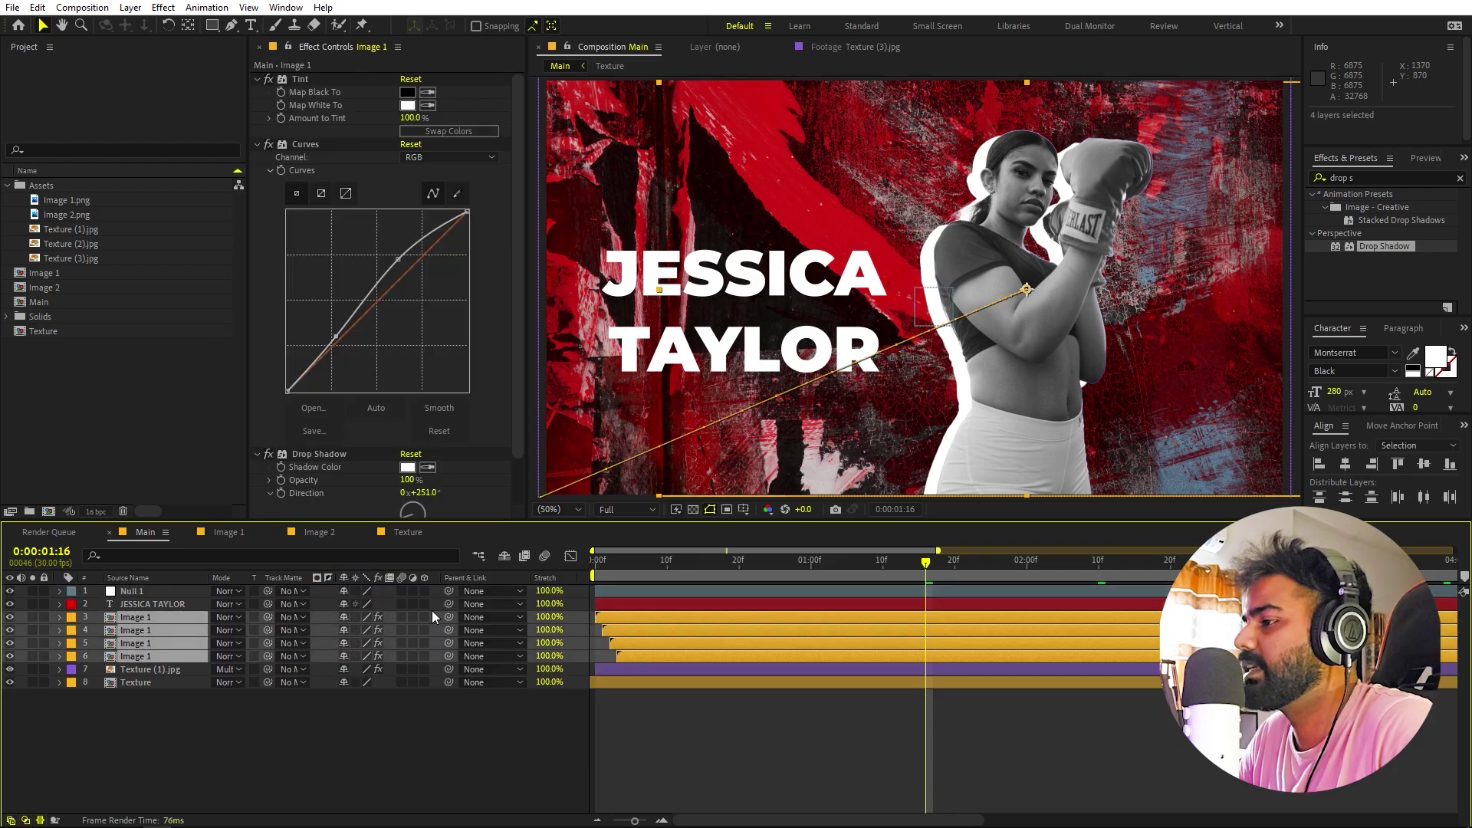
drag(446, 618, 132, 595)
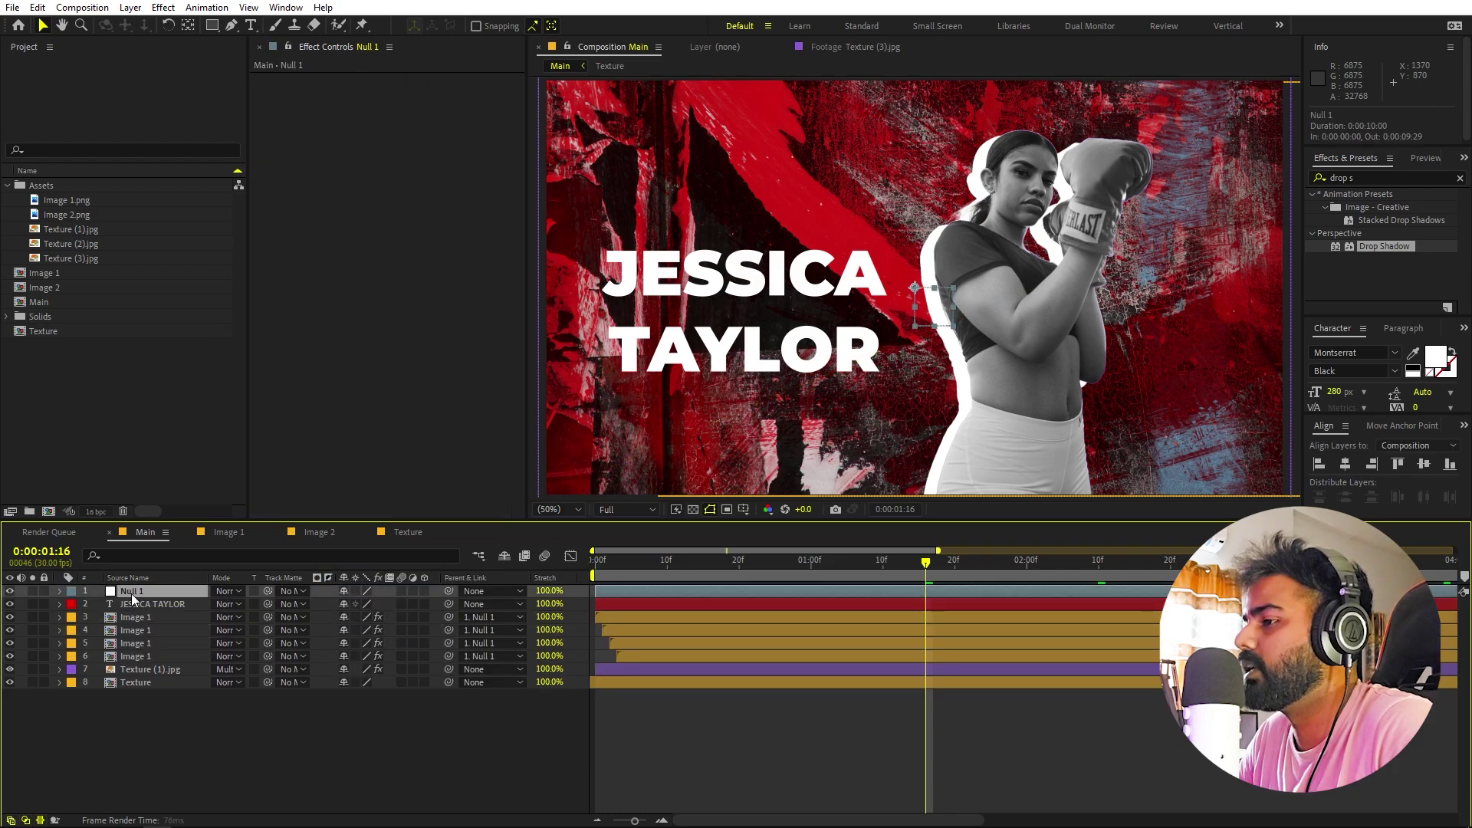
- Nudge Null 1 right with Shift+Right and move the name title slightly right
key(shift+Right)
key(shift+Right)
key(shift+Right)
key(shift+Right)
key(shift+Right)
key(shift+Right)
key(shift+Right)
key(shift+Right)
key(shift+Right)
key(shift+Right)
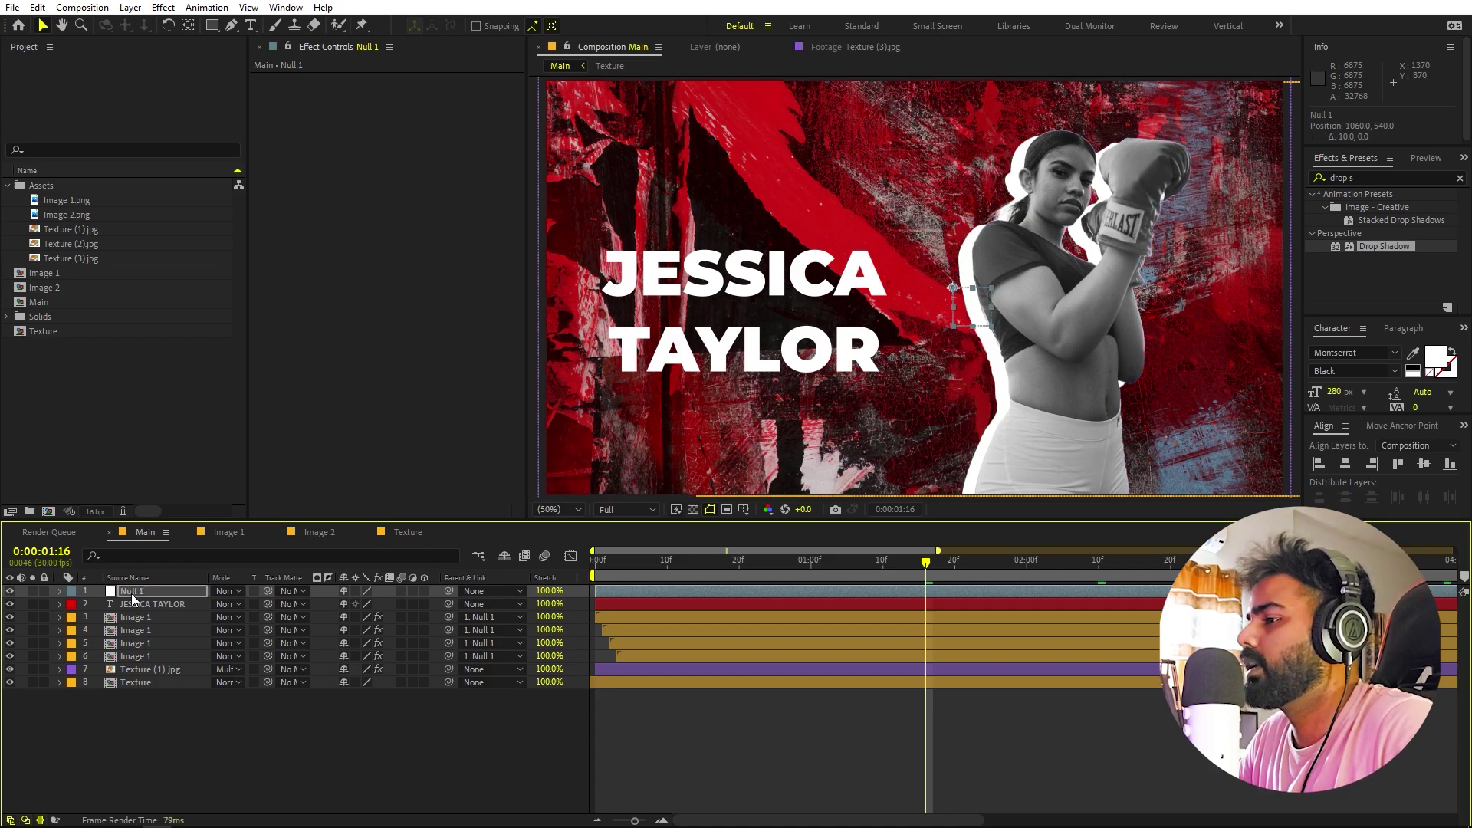
click(198, 727)
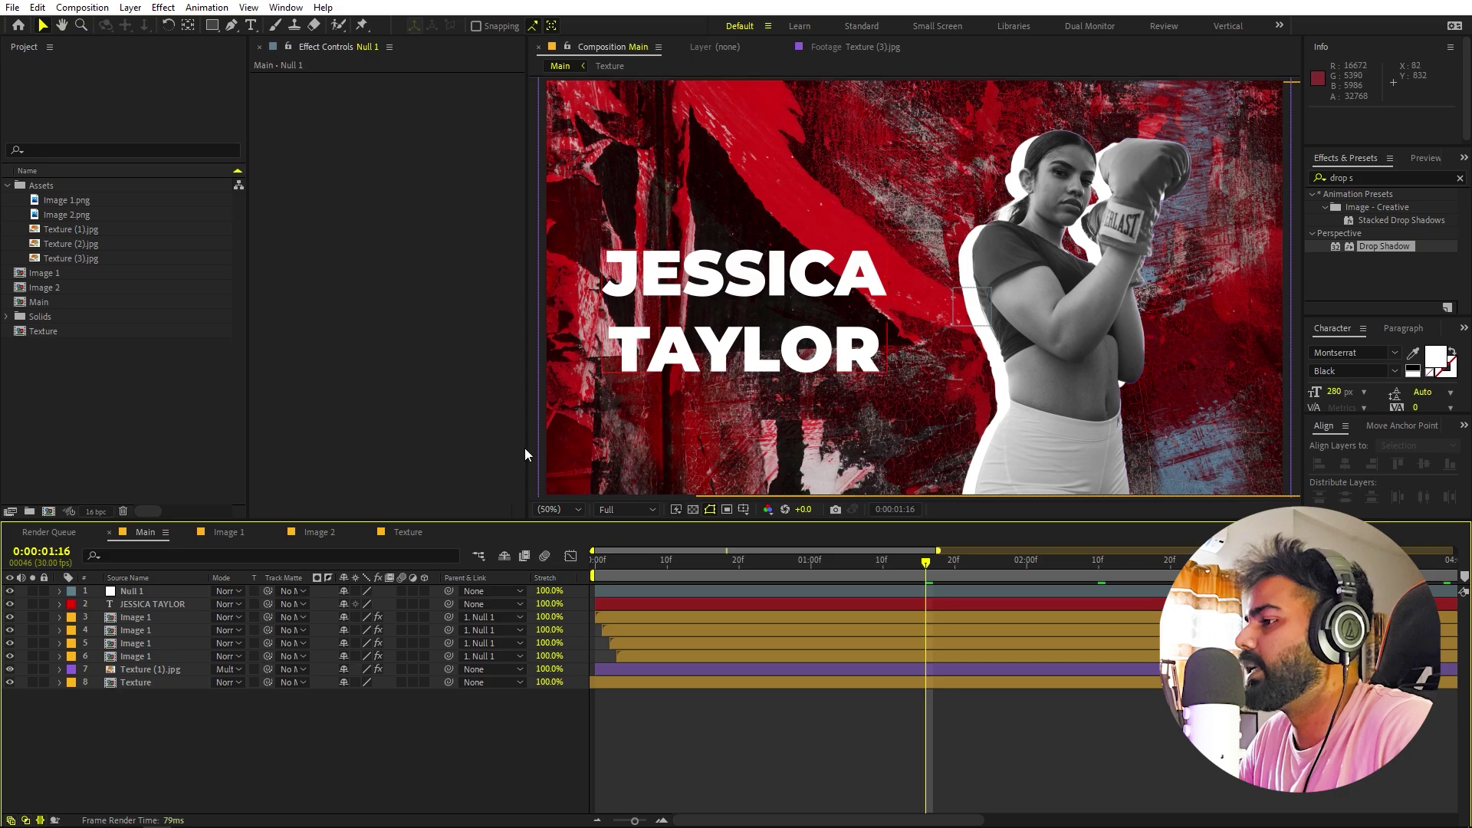
click(154, 600)
drag(789, 291, 816, 290)
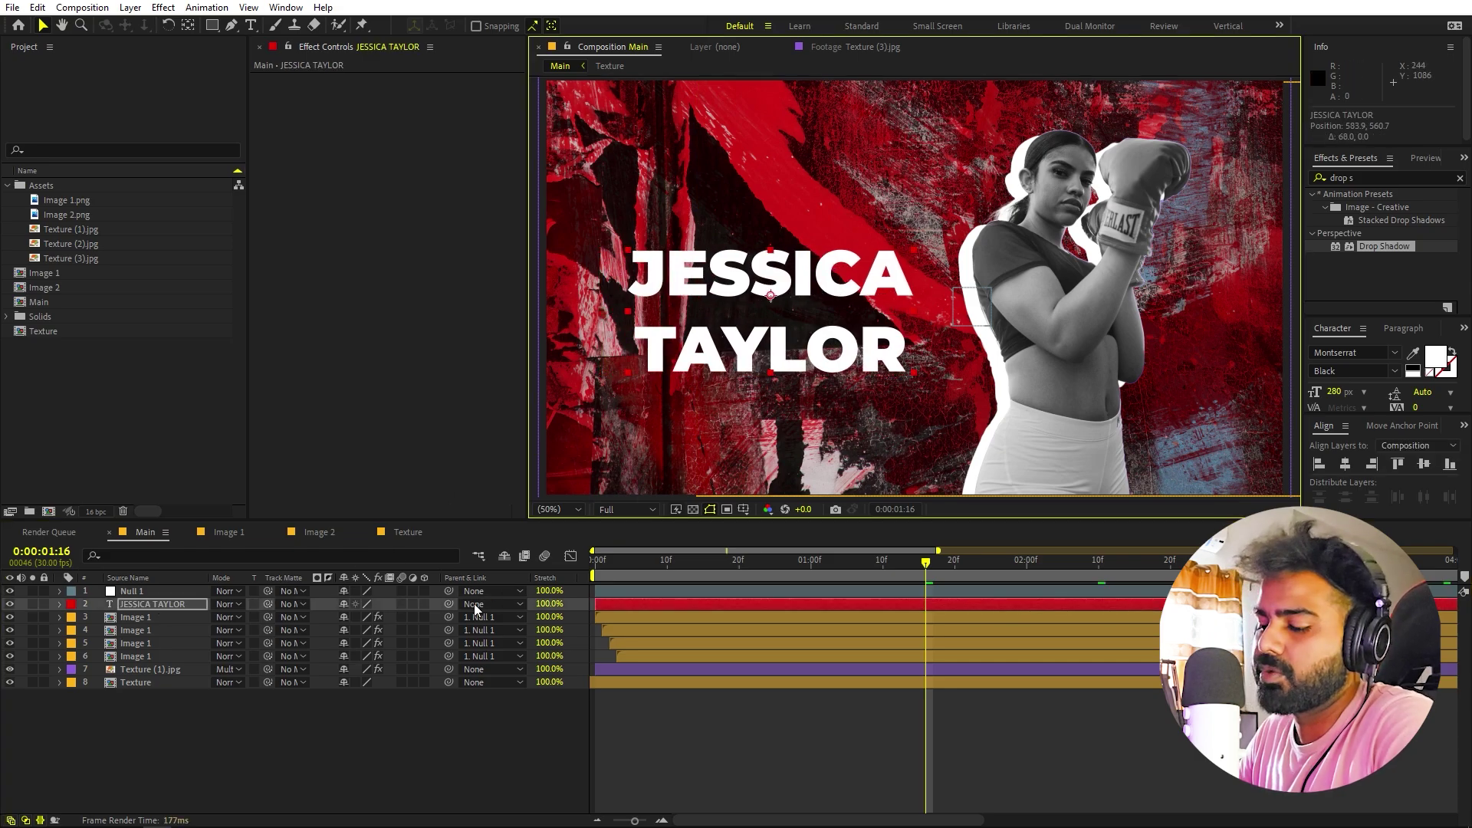
drag(614, 579, 646, 566)
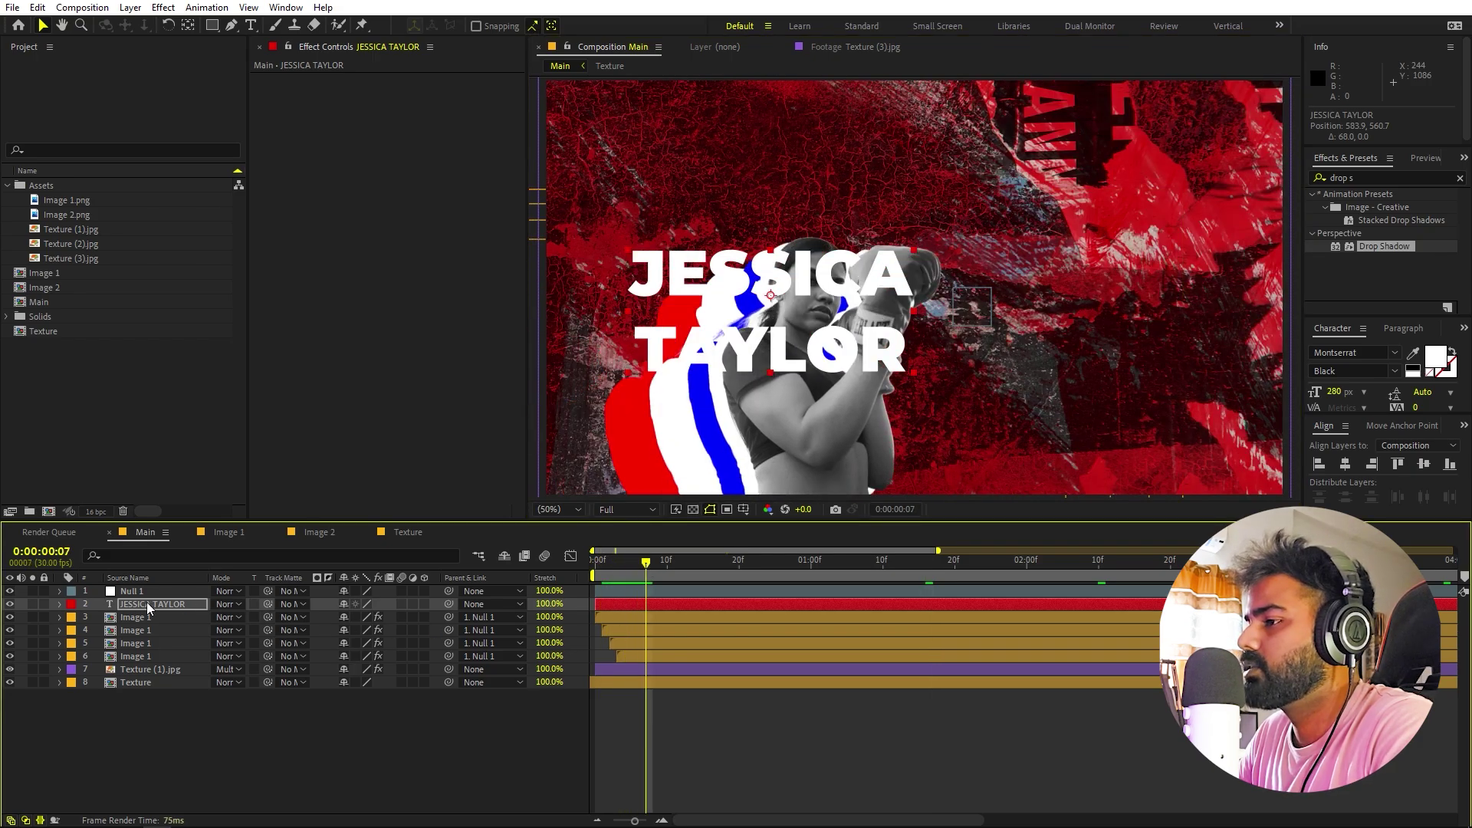
- Place the title layer below the boxers and keyframe its Position, sliding from X 722.9
drag(149, 605, 142, 669)
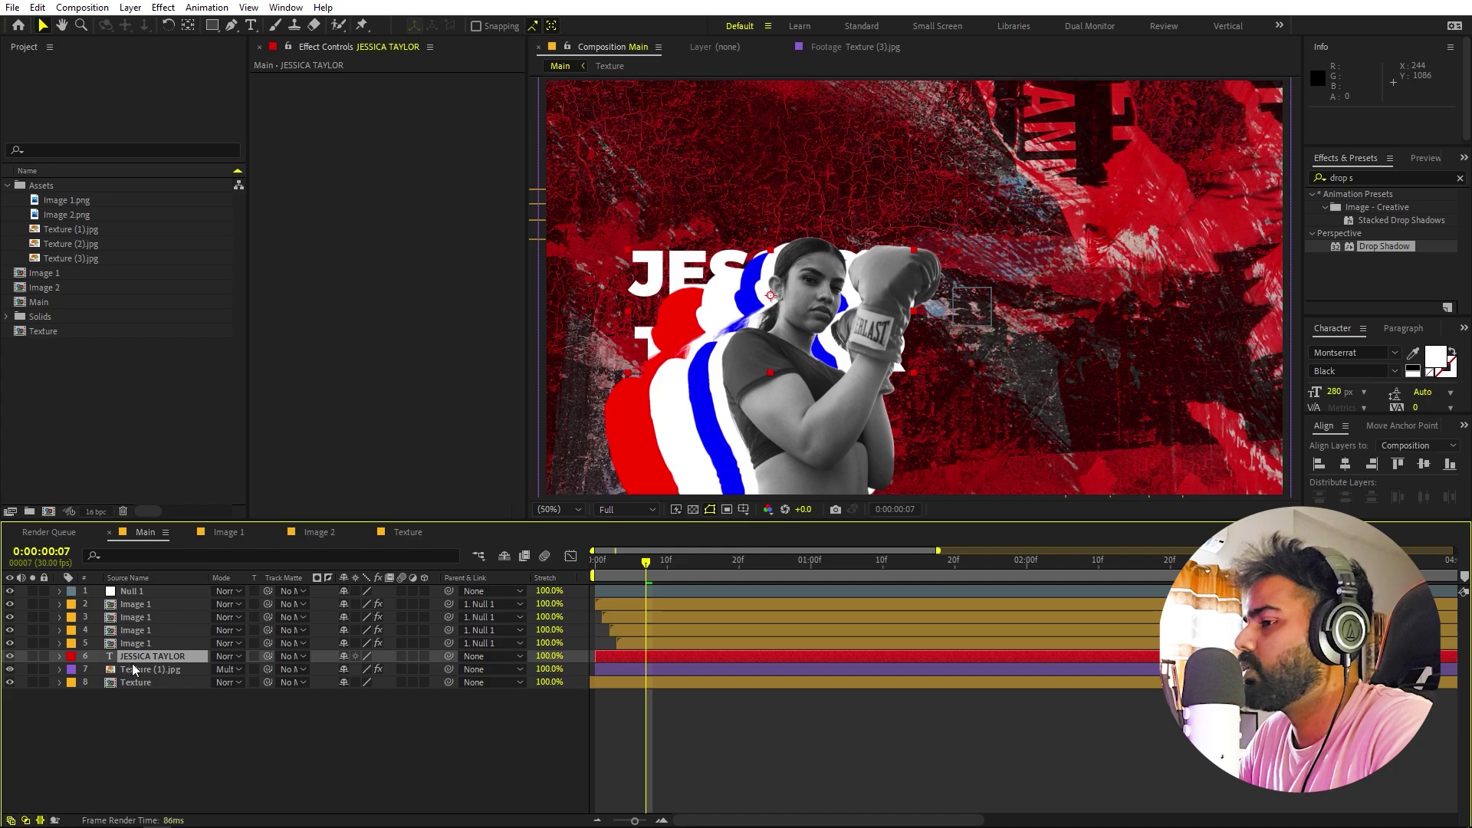
key(p)
click(98, 670)
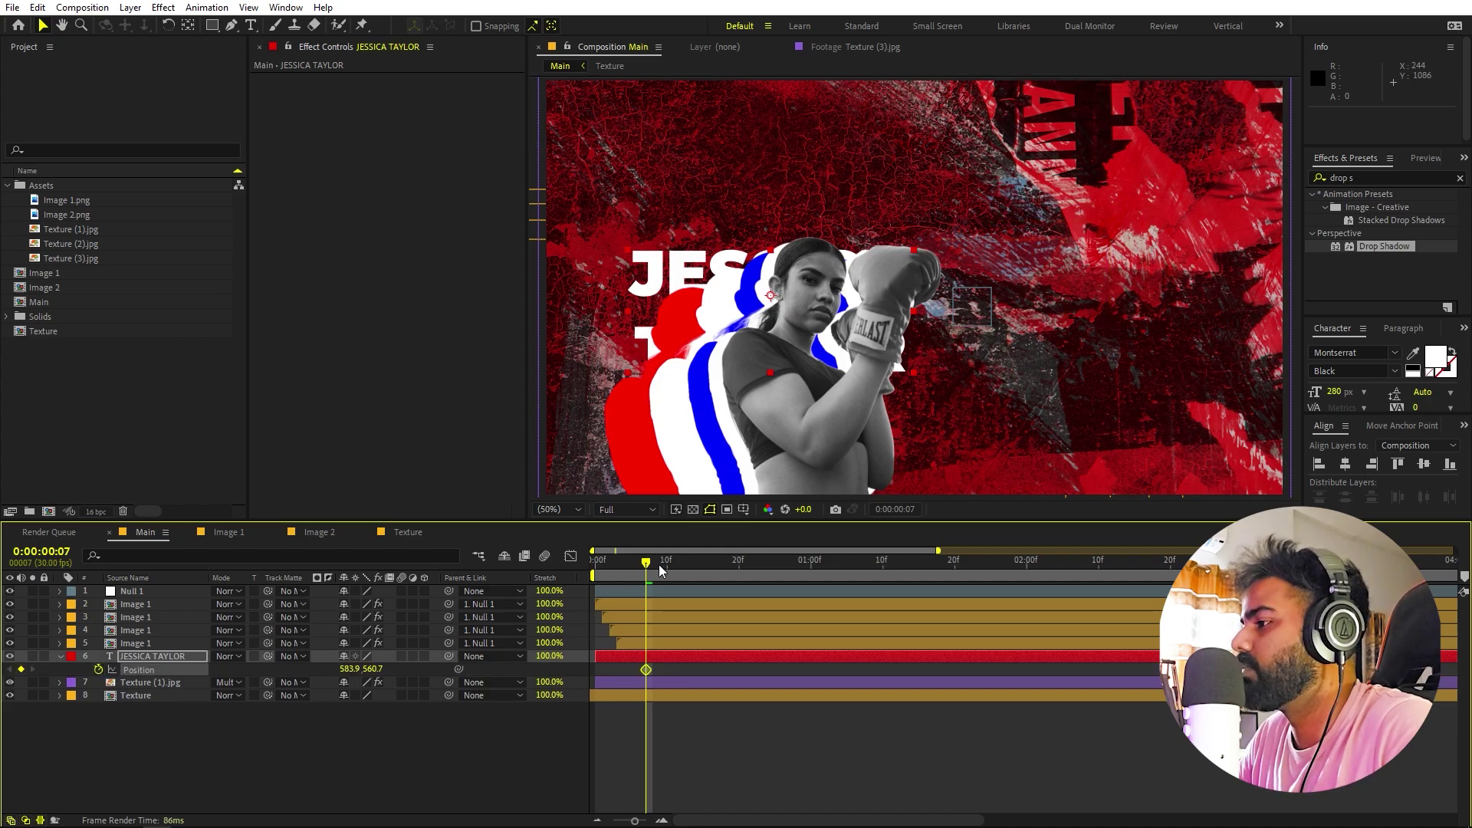
drag(659, 569, 725, 568)
drag(349, 668, 451, 661)
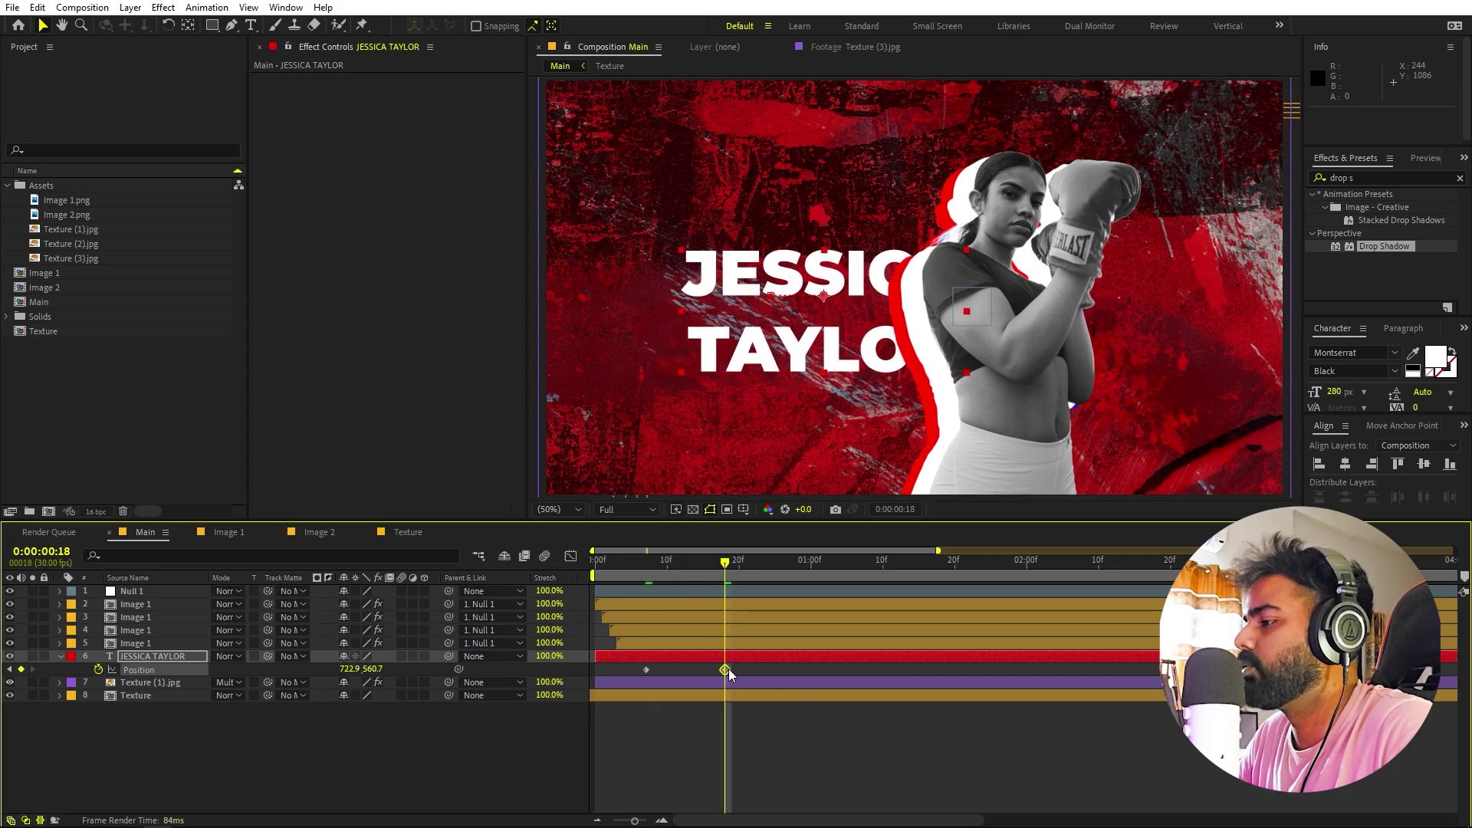
mouse_move(725, 670)
mouse_down()
mouse_move(675, 670)
mouse_move(726, 673)
mouse_up()
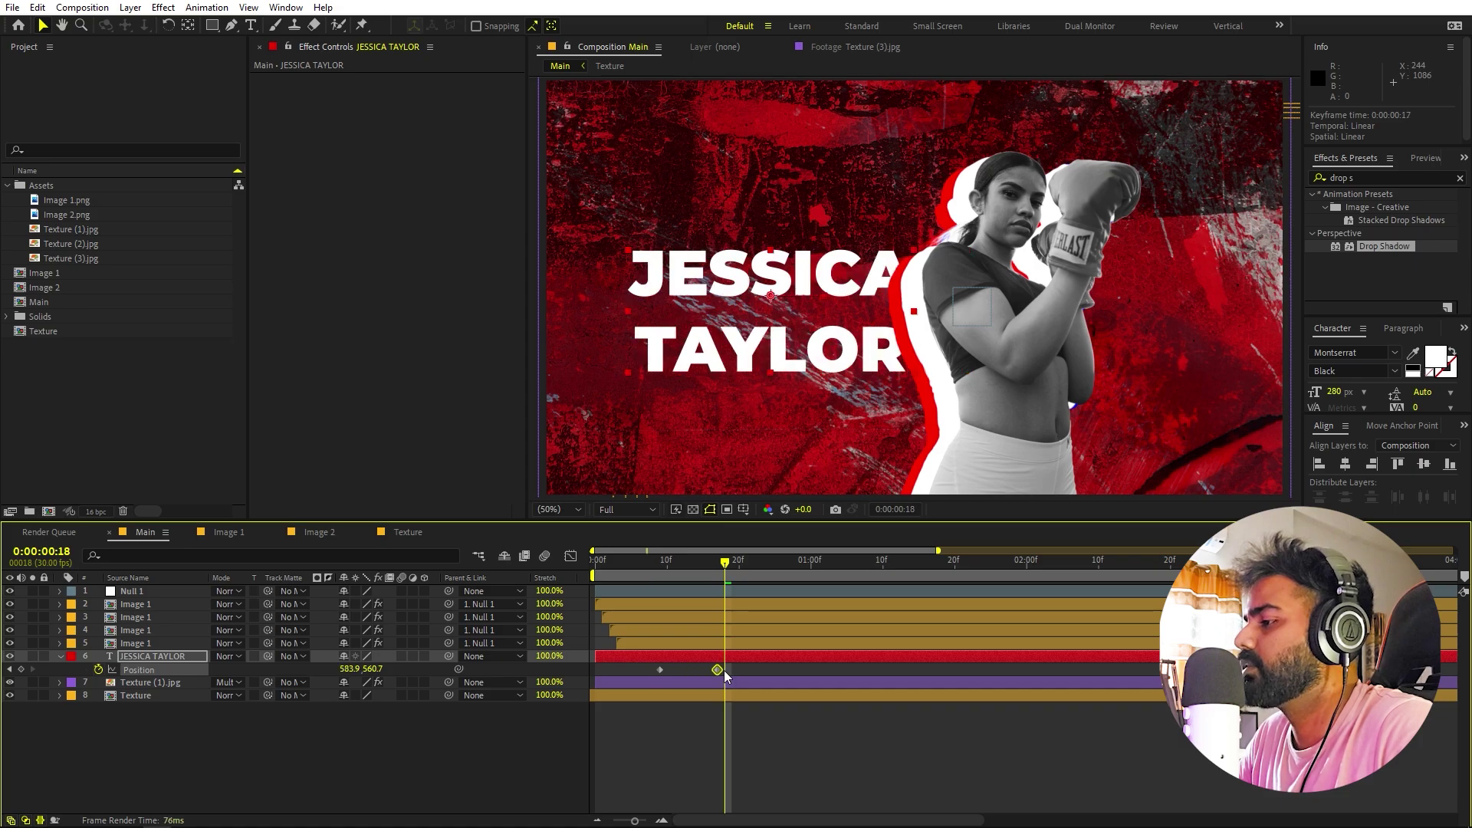
click(658, 670)
click(651, 575)
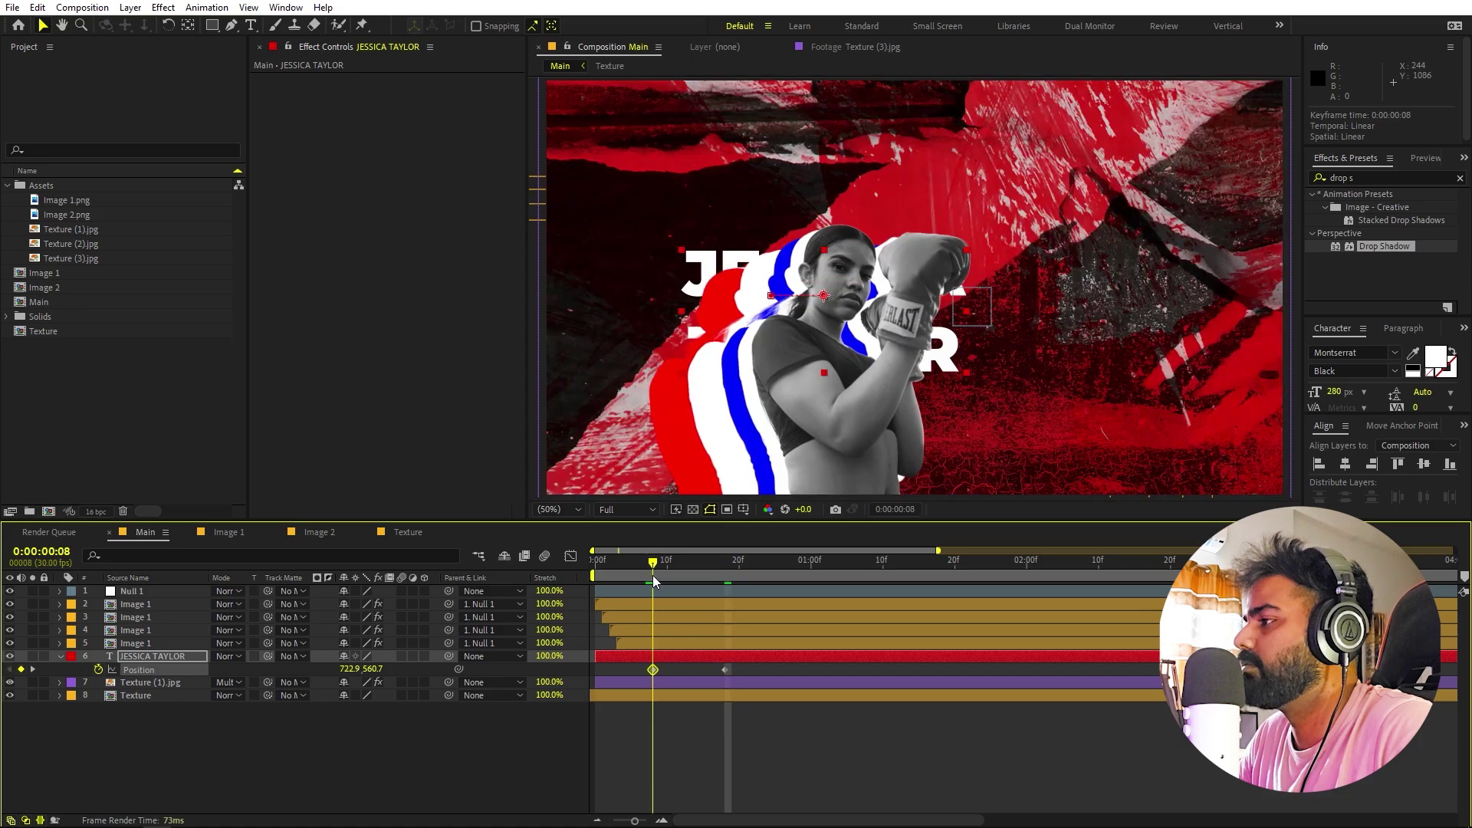
drag(652, 575, 751, 586)
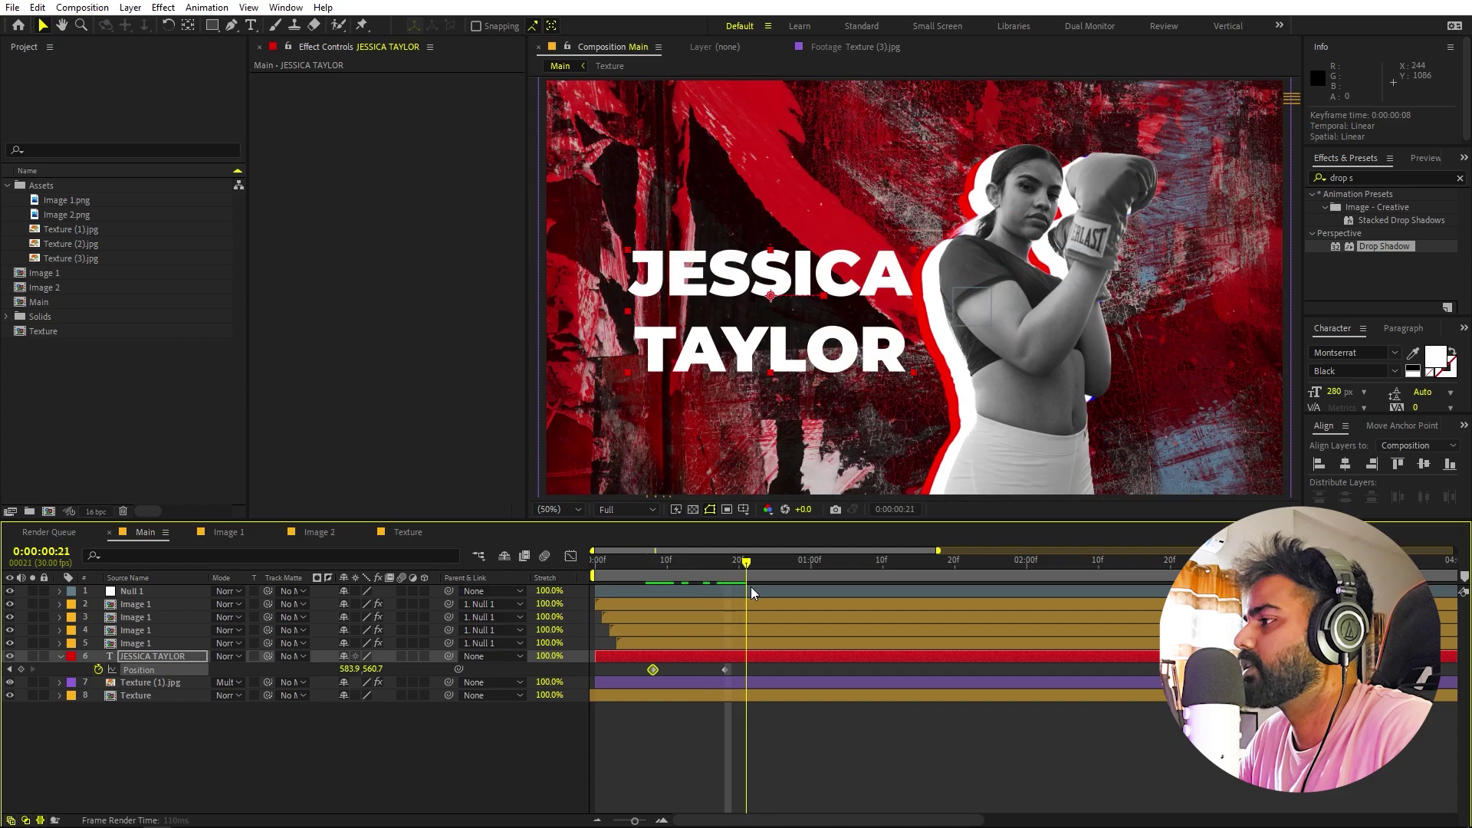
- Add a Position keyframe at frame 22, Easy Ease both keyframes, and shape a fast-start, slow-settle speed graph
click(725, 668)
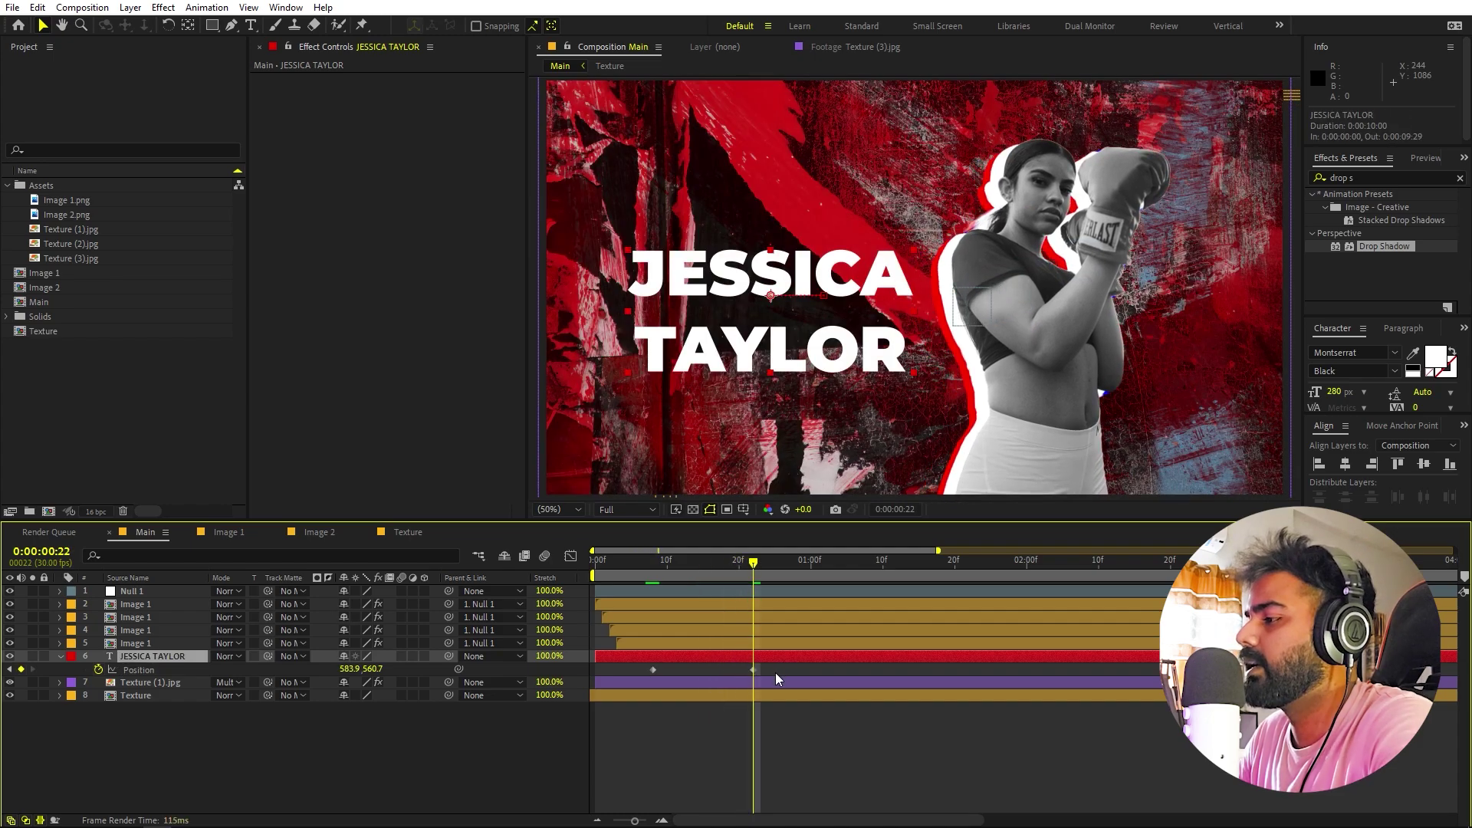
key(alt+shift+p)
key(F9)
click(572, 556)
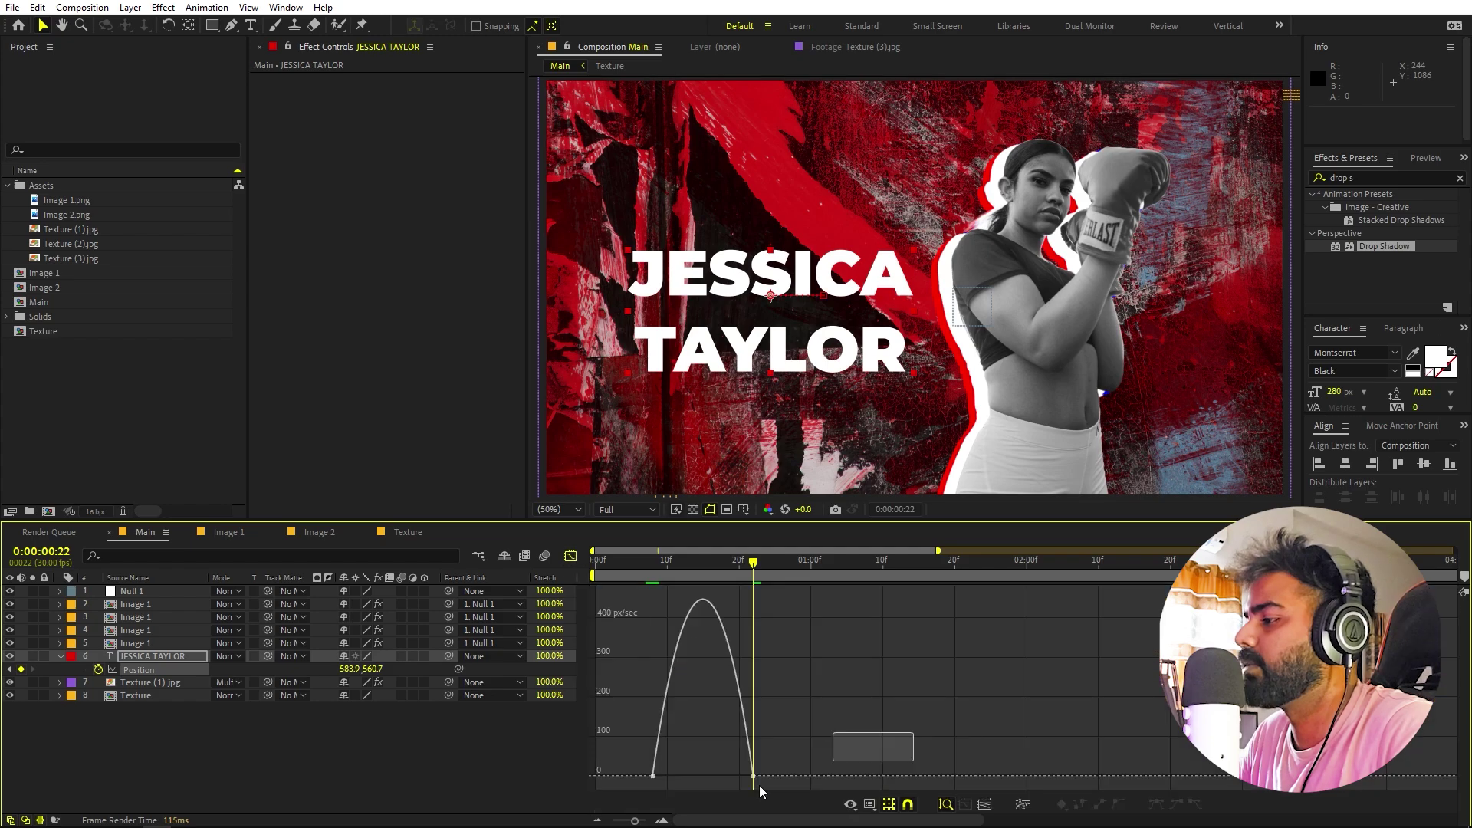
drag(735, 777, 657, 776)
click(572, 556)
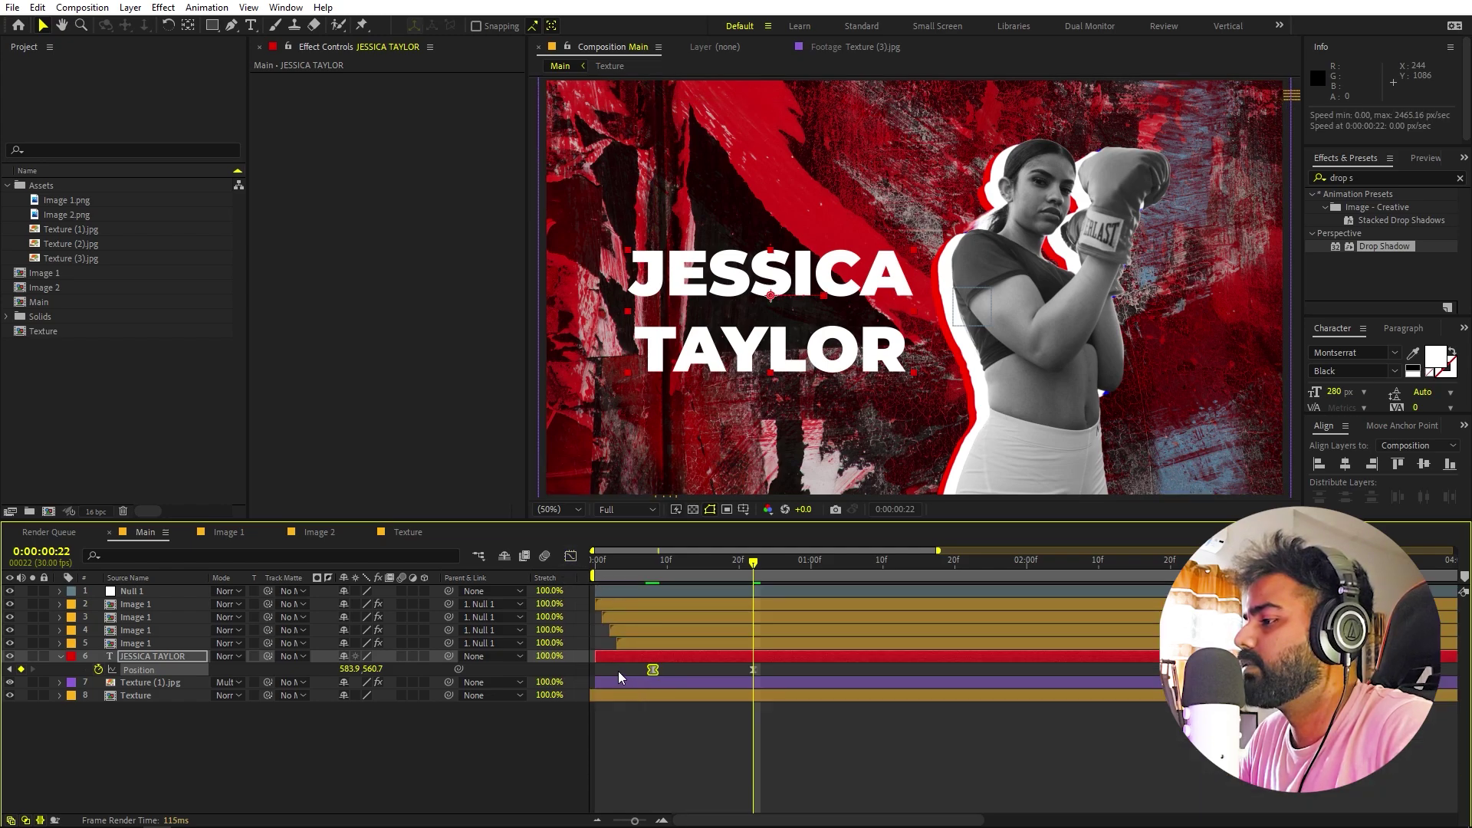
- Trim the title layer to start later, shift its end keyframe later, and preview
drag(595, 656, 641, 657)
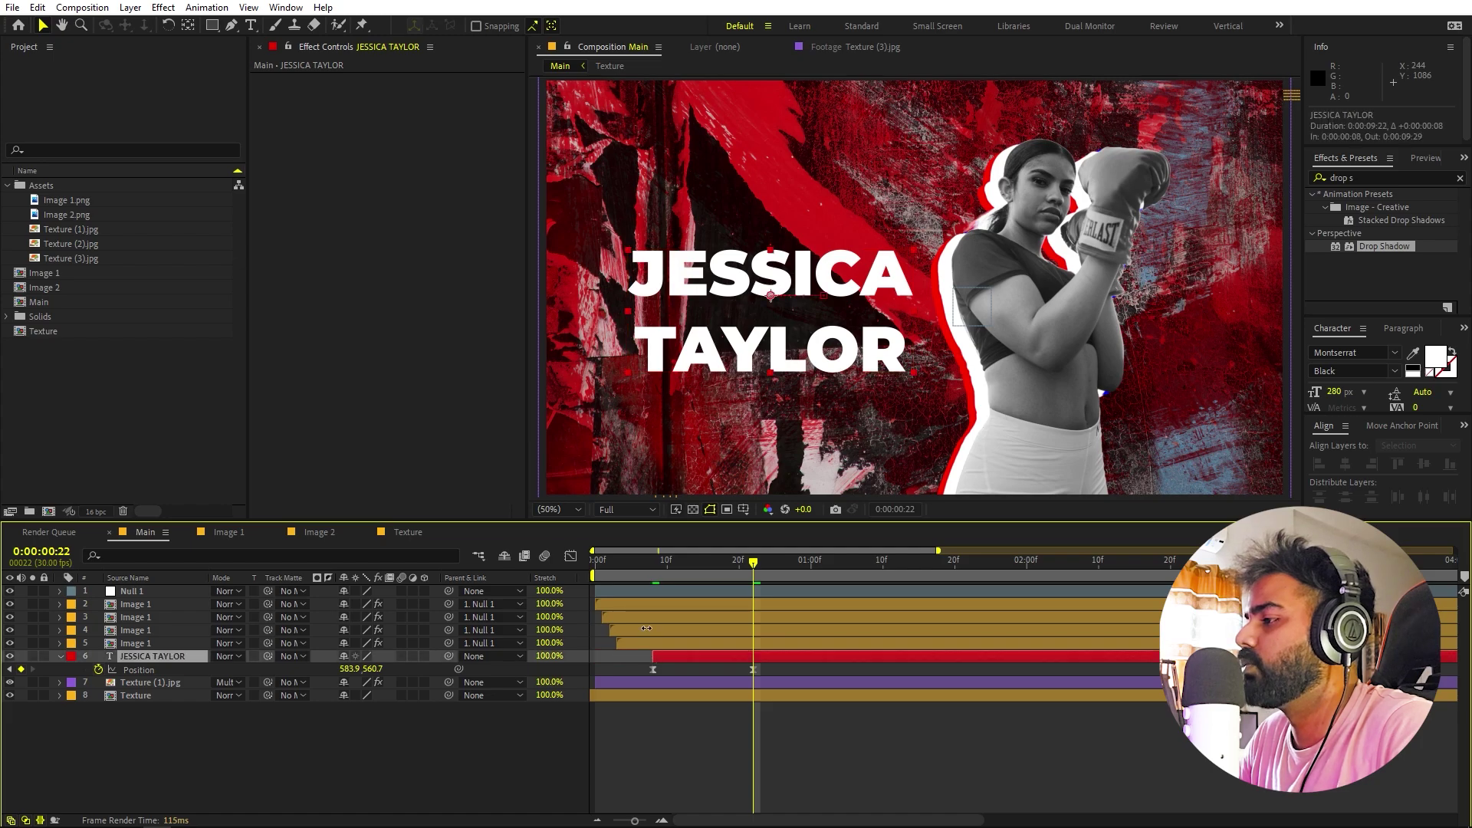
key(space)
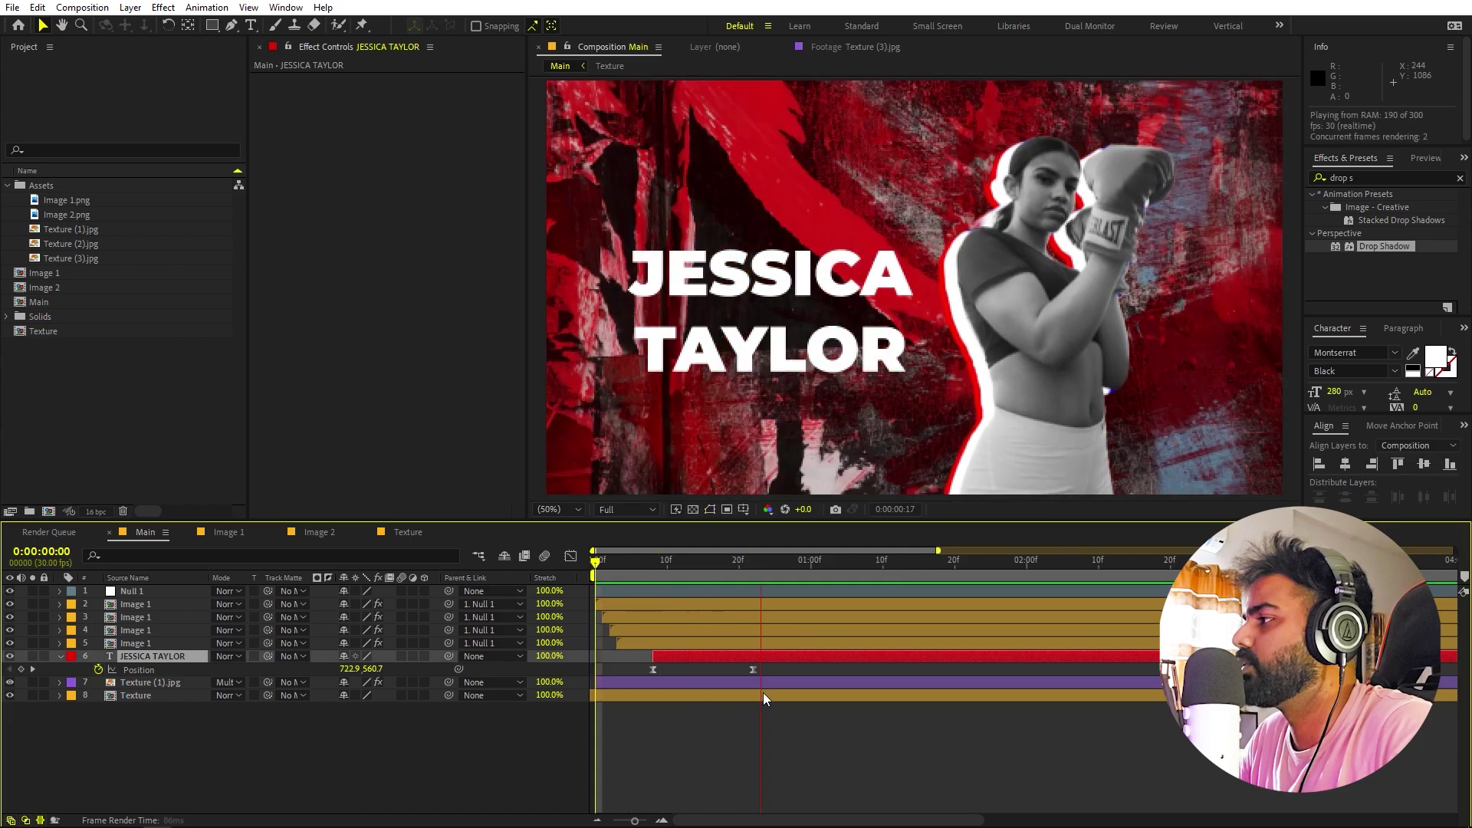
key(space)
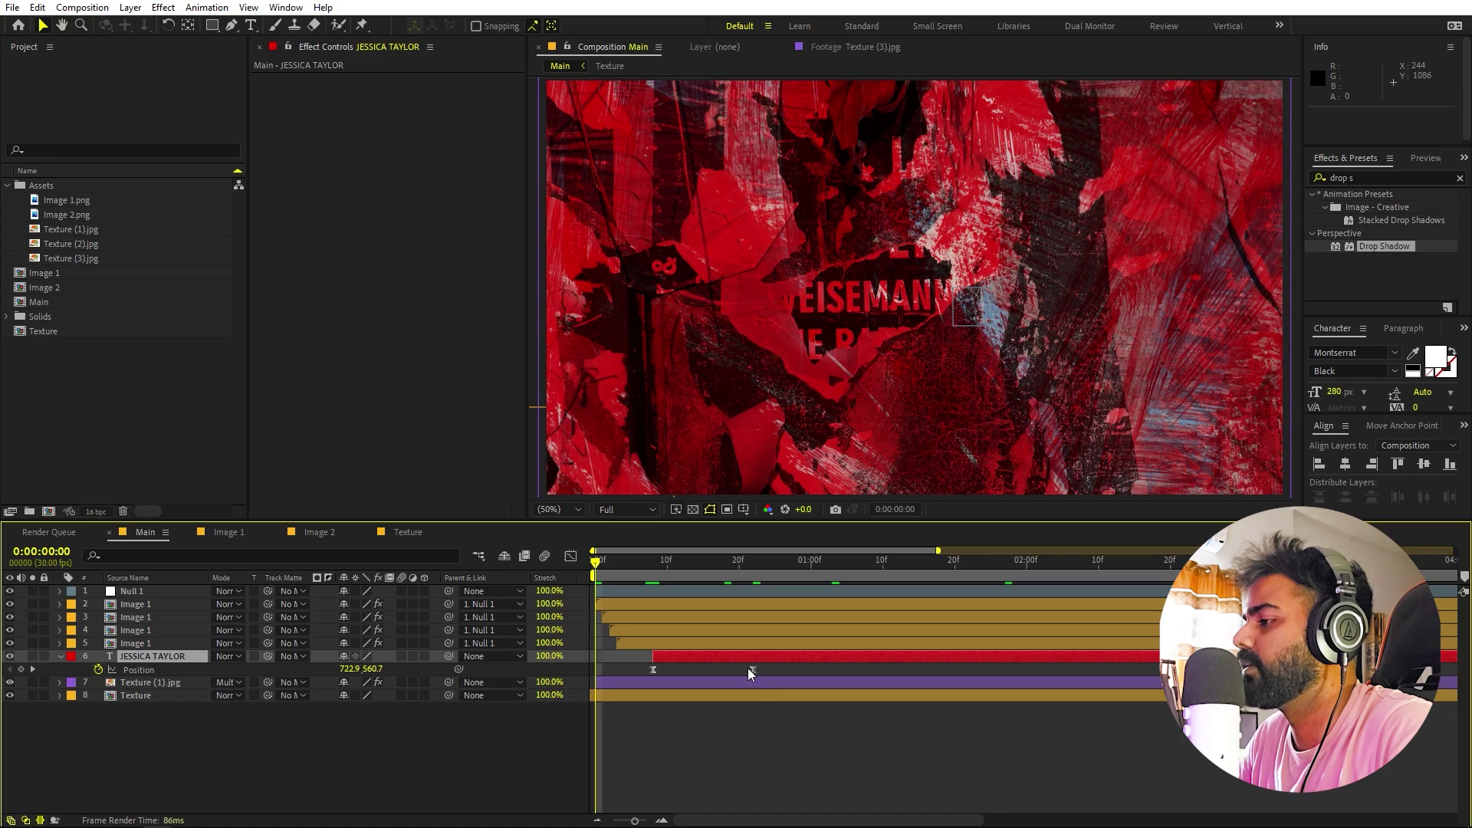
drag(751, 672, 797, 671)
key(space)
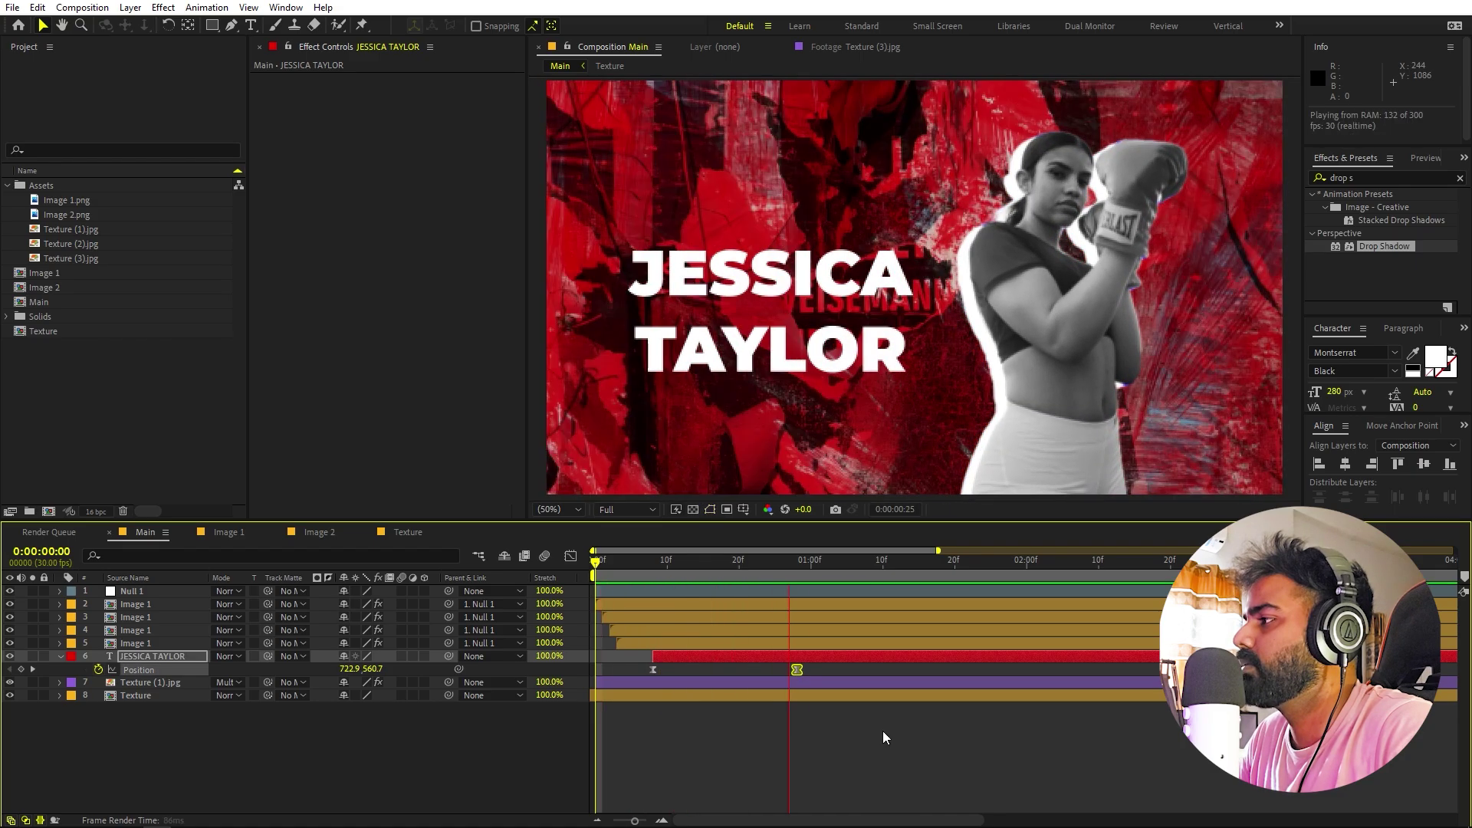
click(877, 717)
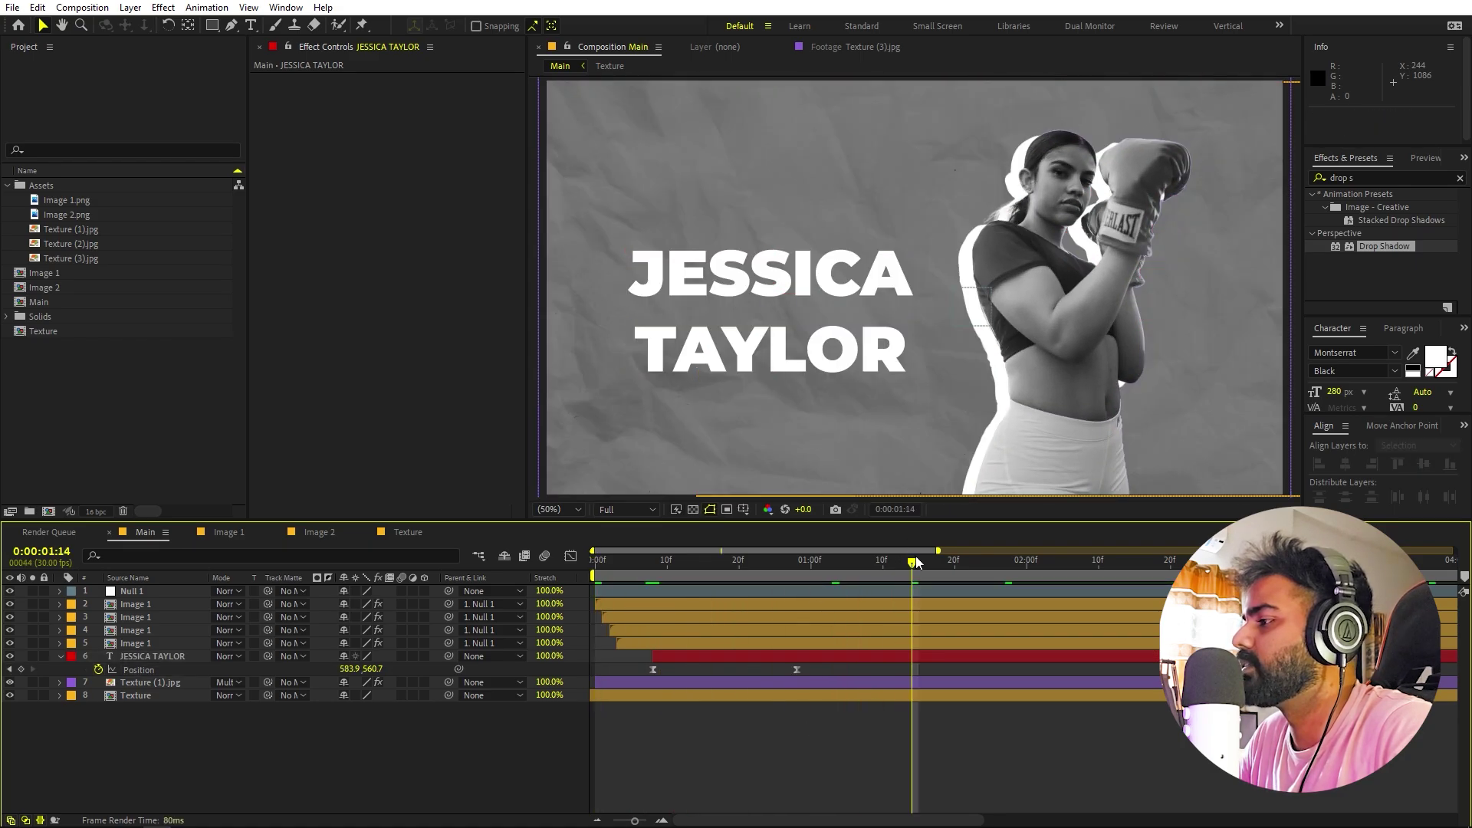
key(space)
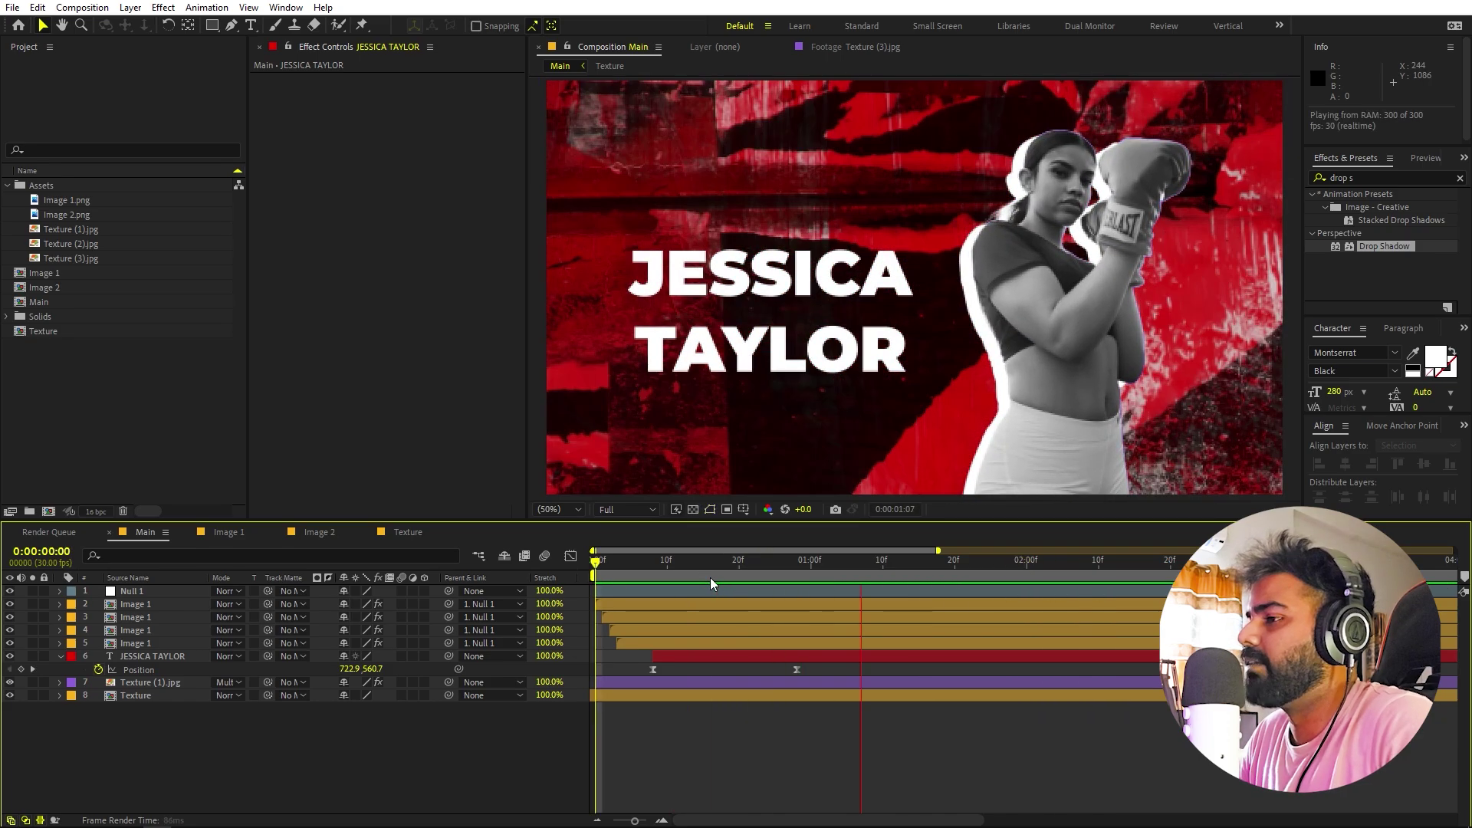
click(118, 430)
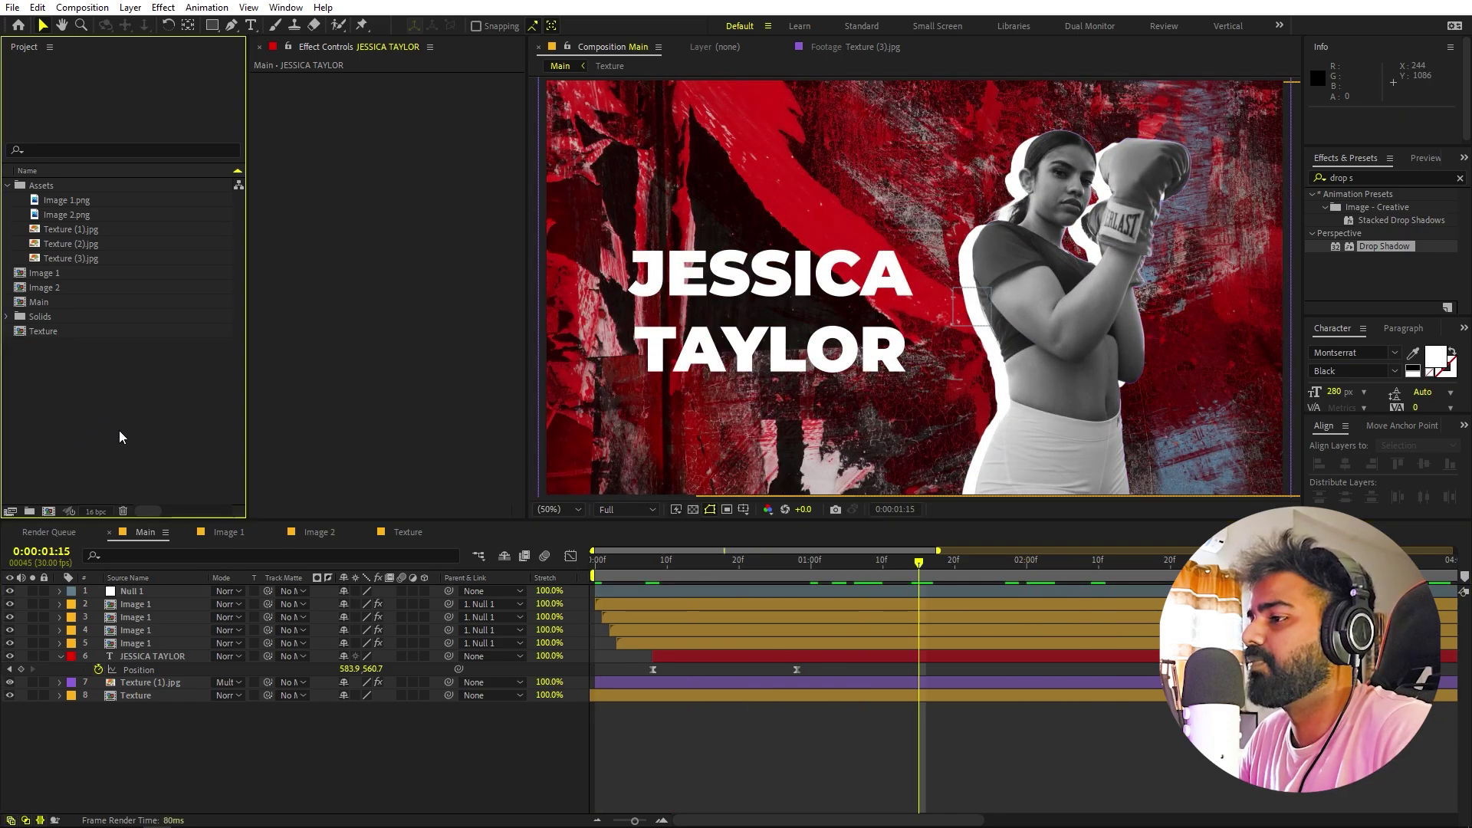
click(59, 657)
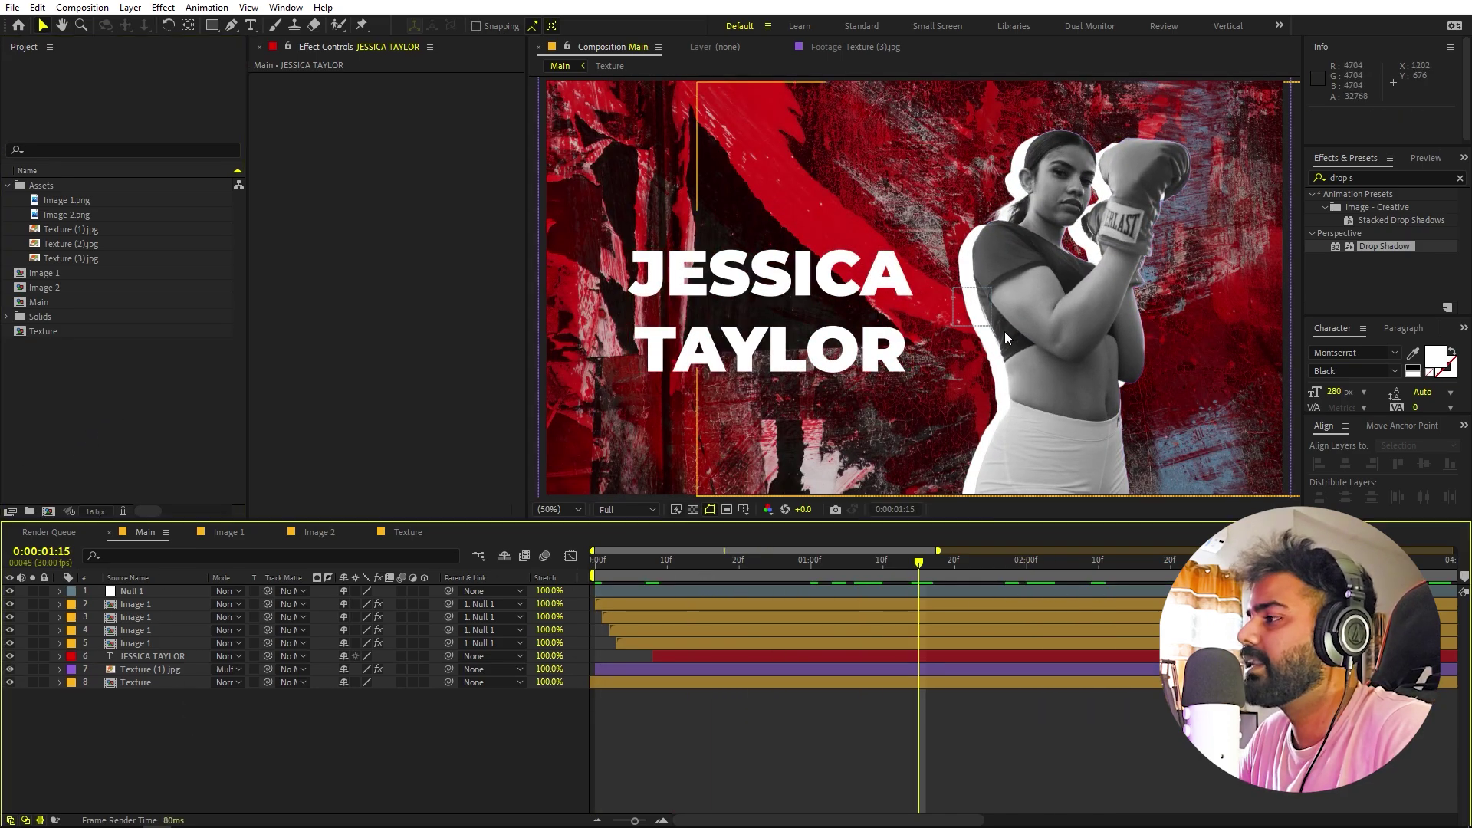
- Pre-compose all eight Main layers into a comp named 'Animation 1'
drag(164, 710, 137, 595)
right_click(138, 595)
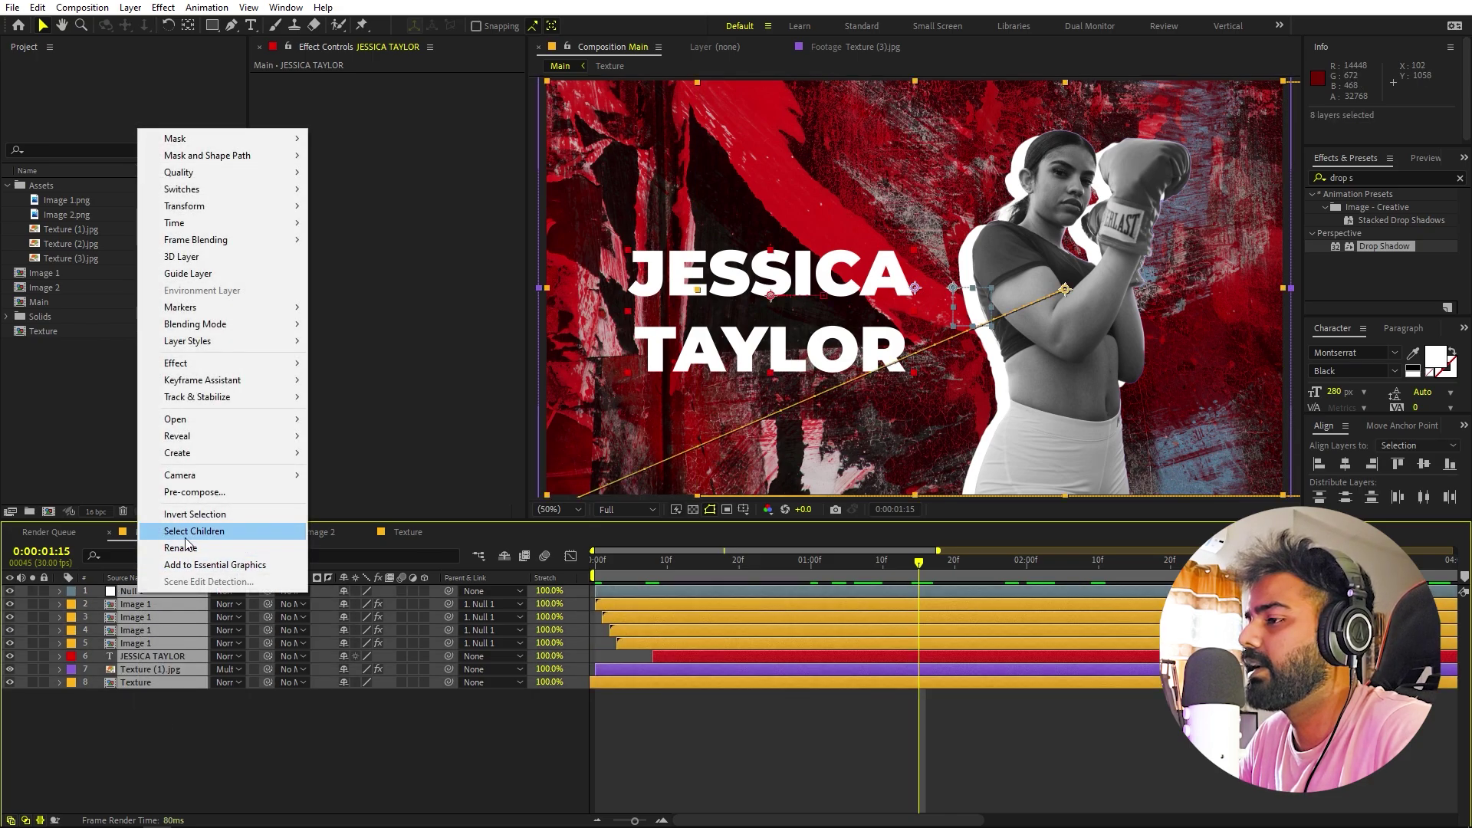
click(194, 492)
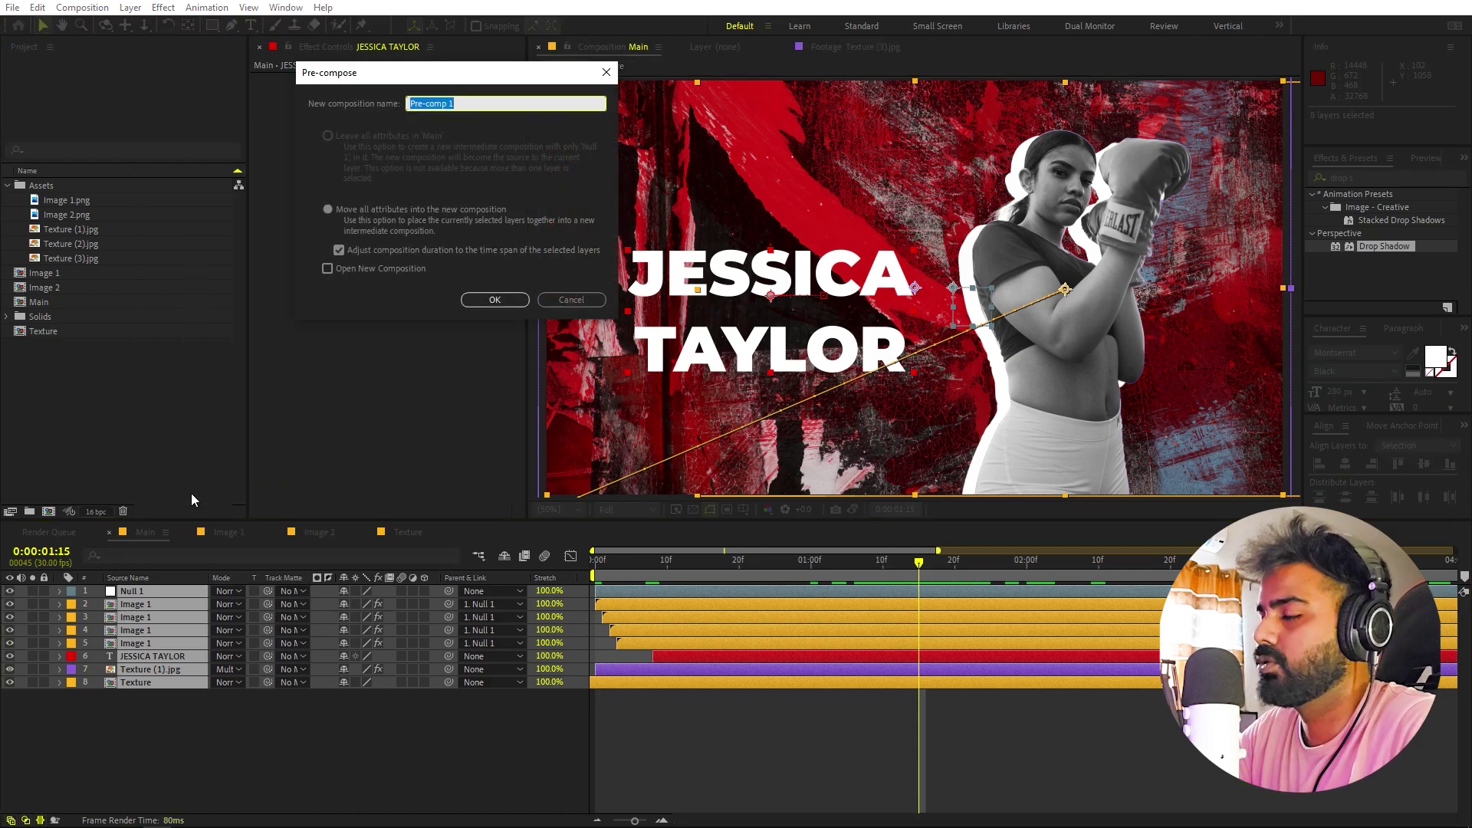
text(Anima)
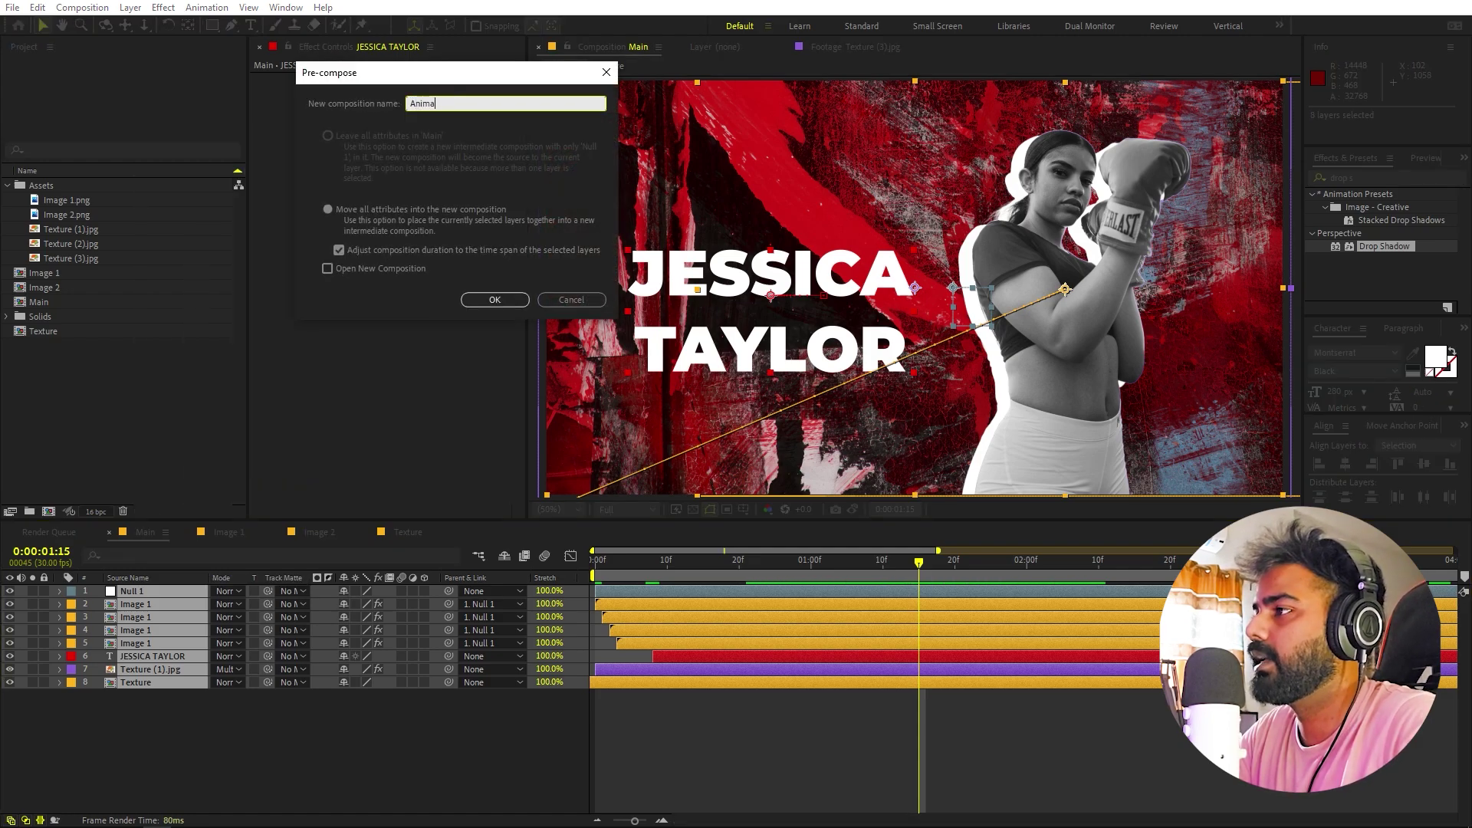
text(tion 1)
key(Return)
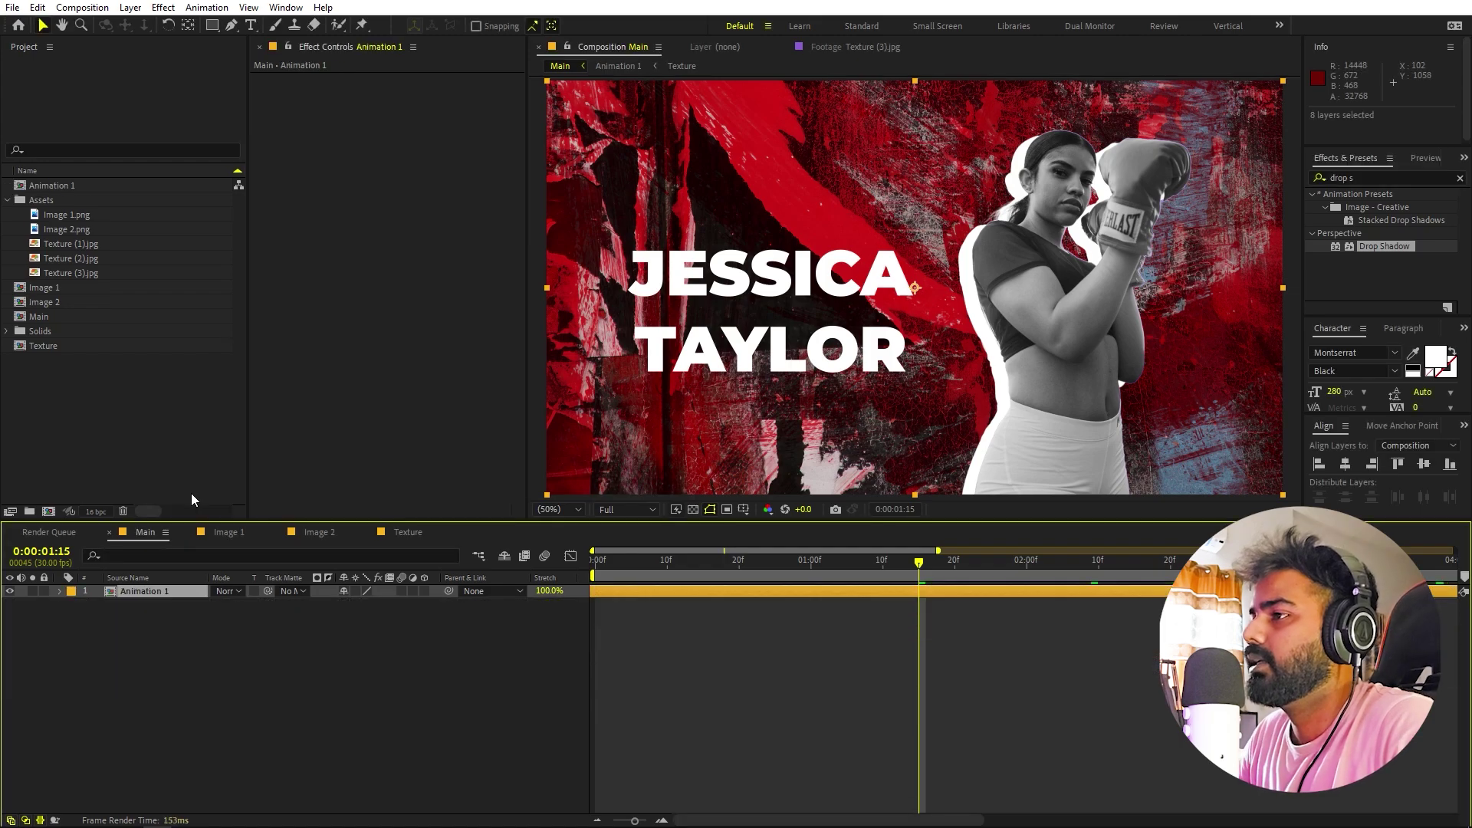
- Duplicate Animation 1 in the Project panel as Animation 2 and open it
click(52, 174)
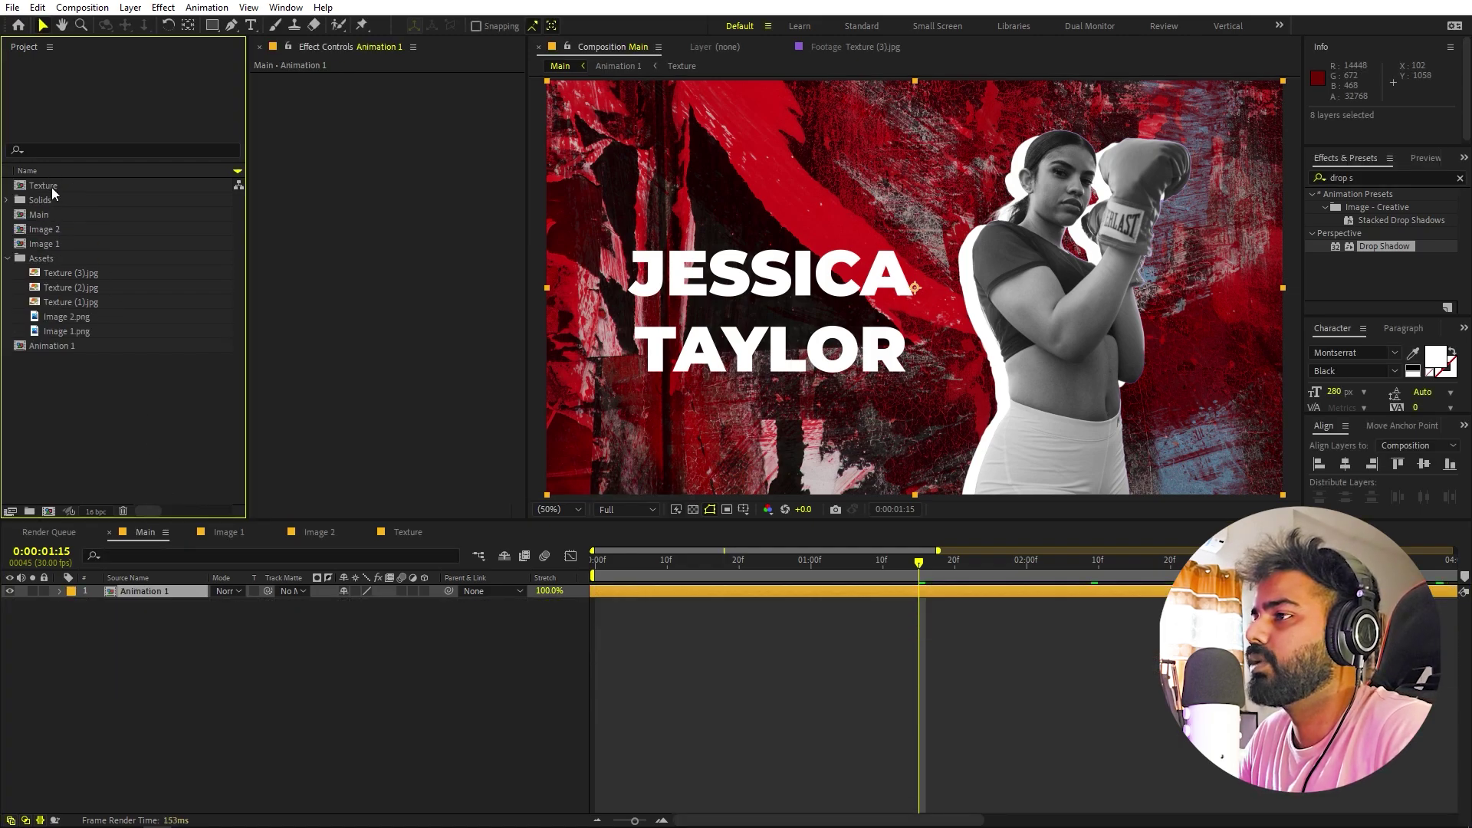
click(57, 340)
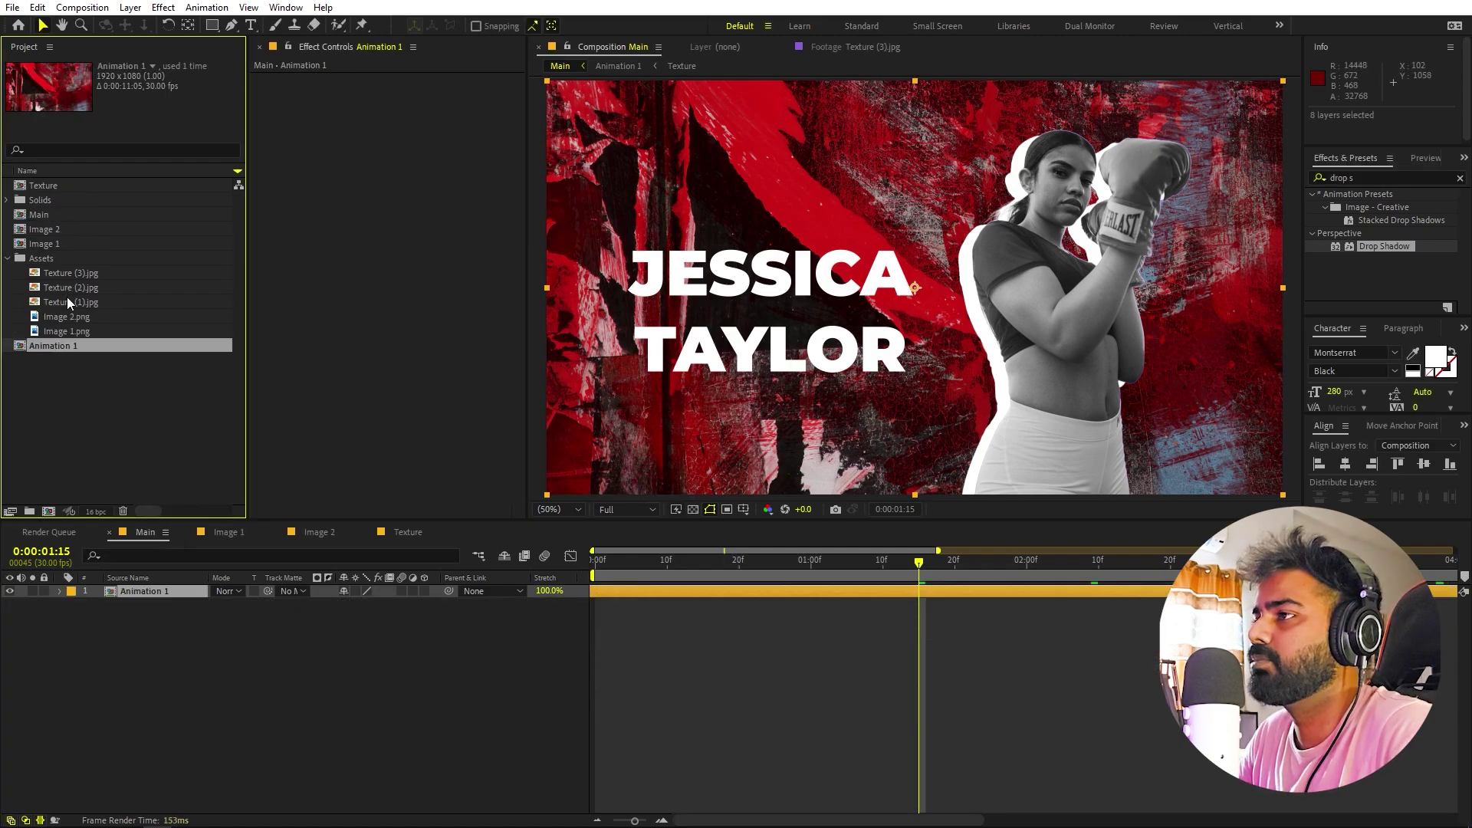
key(ctrl+d)
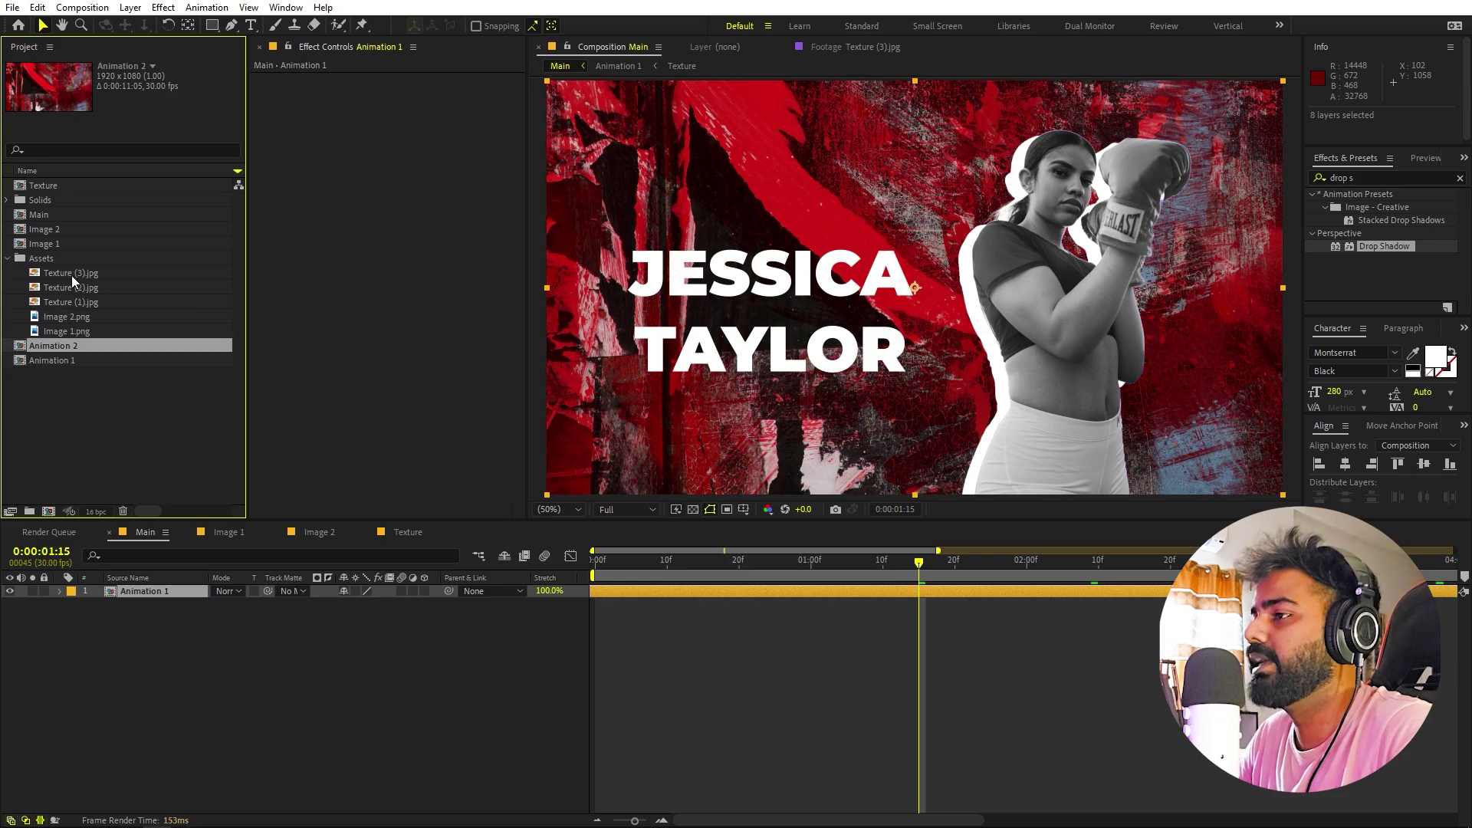
click(67, 379)
double_click(69, 346)
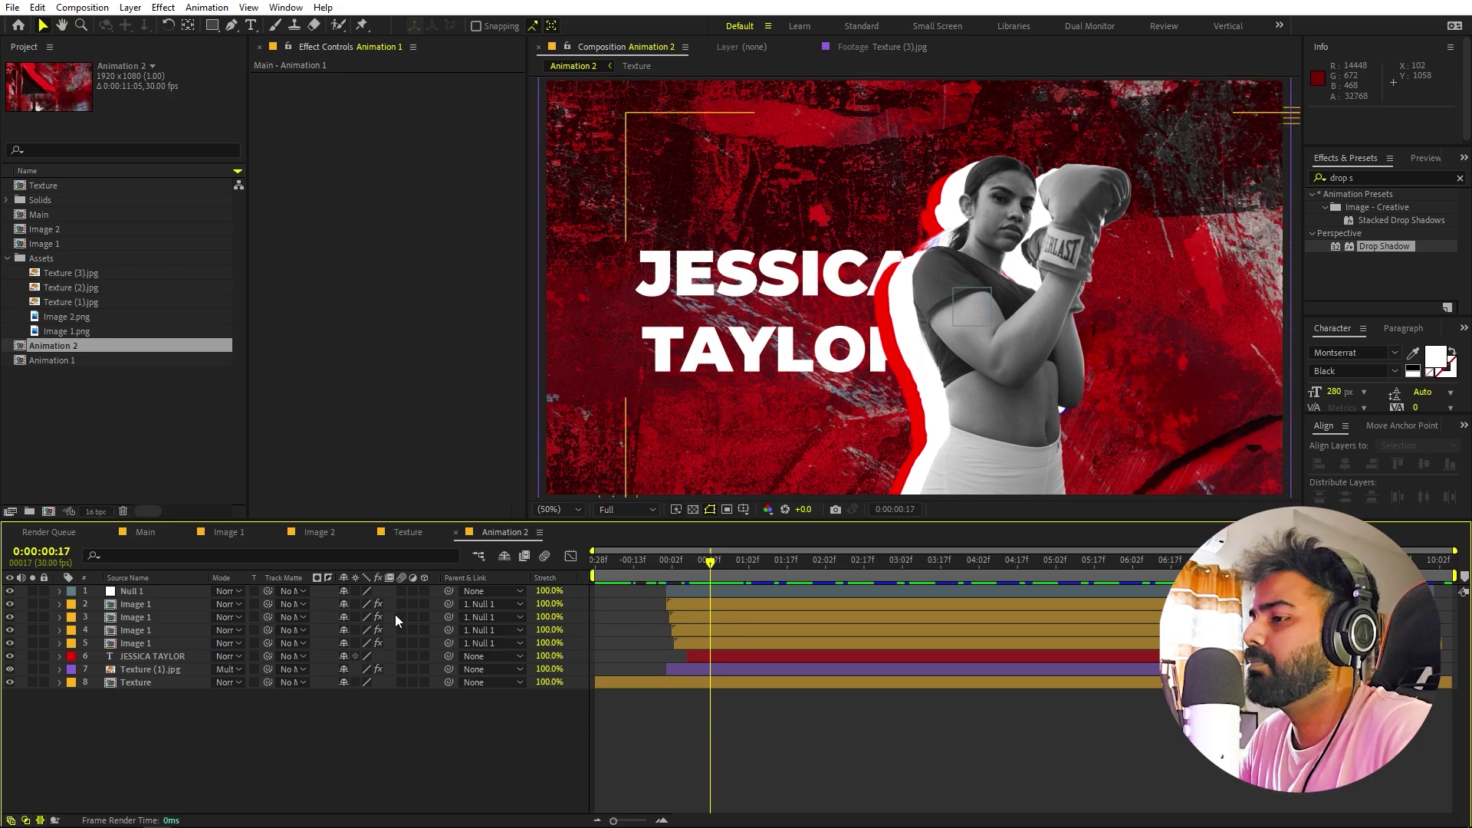
- Replace the four Image 1 boxer layers with the Image 2 comp
click(146, 604)
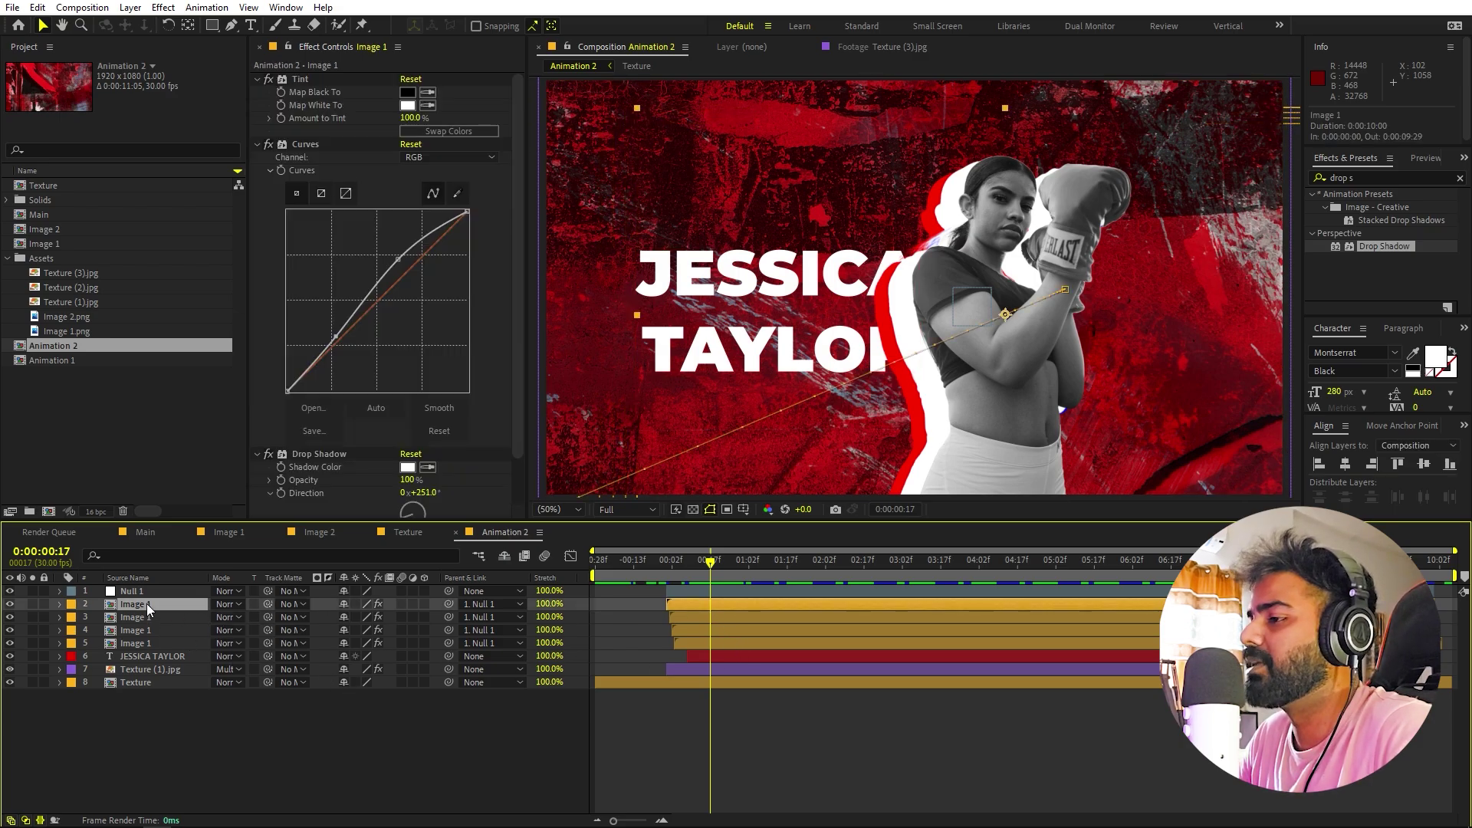
shift+click(140, 643)
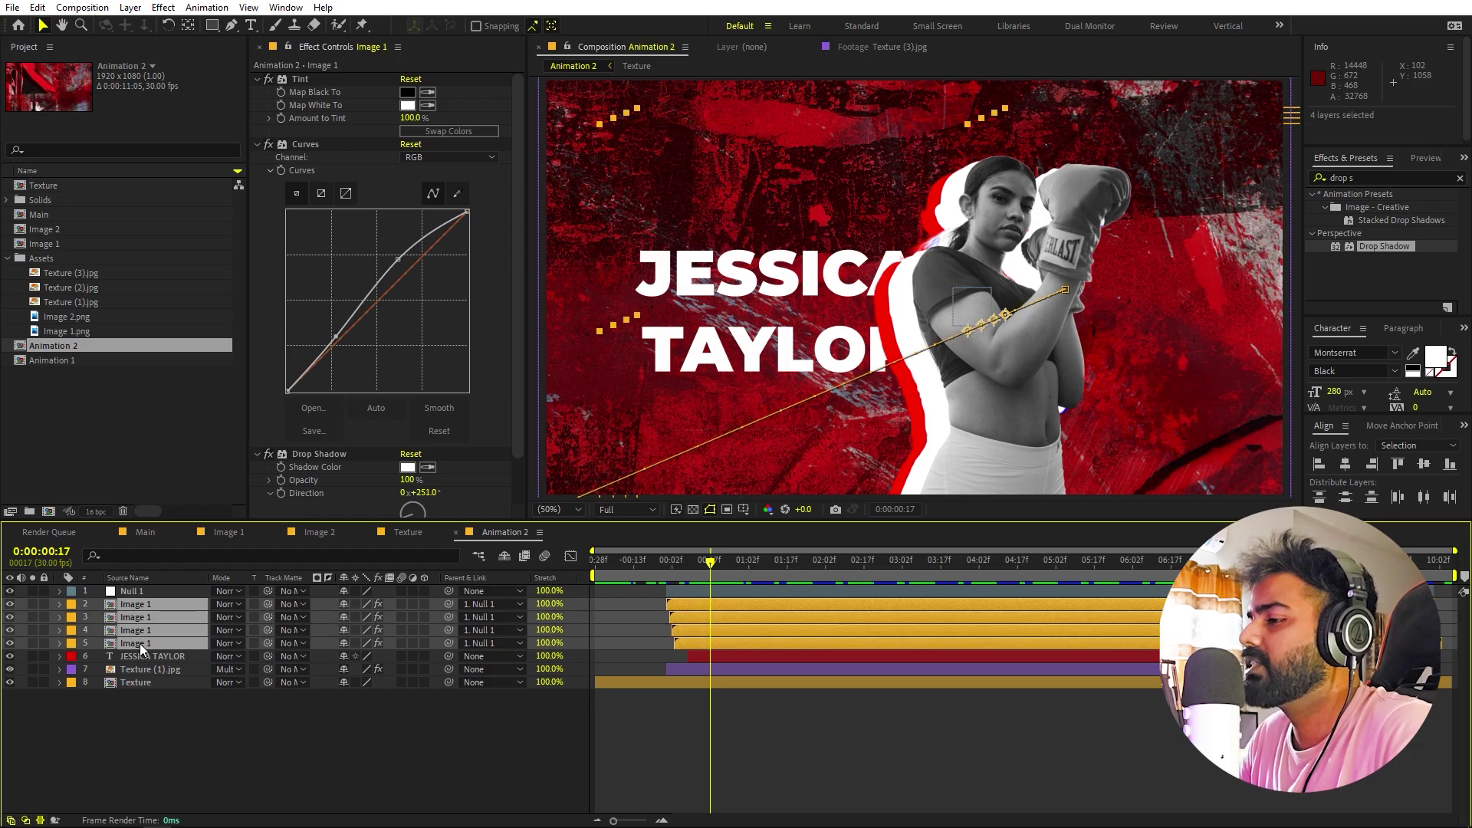
click(182, 426)
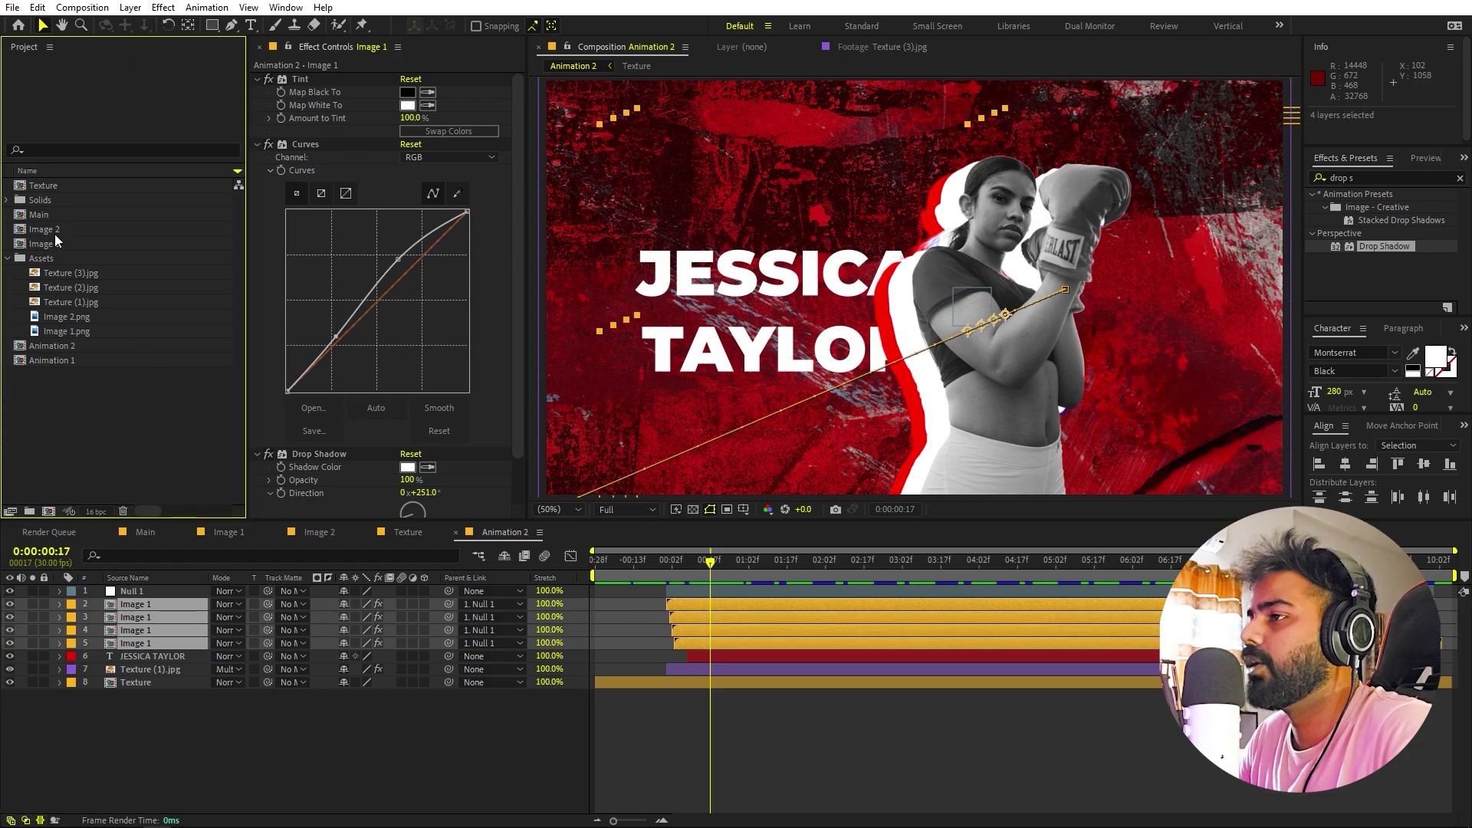
click(54, 232)
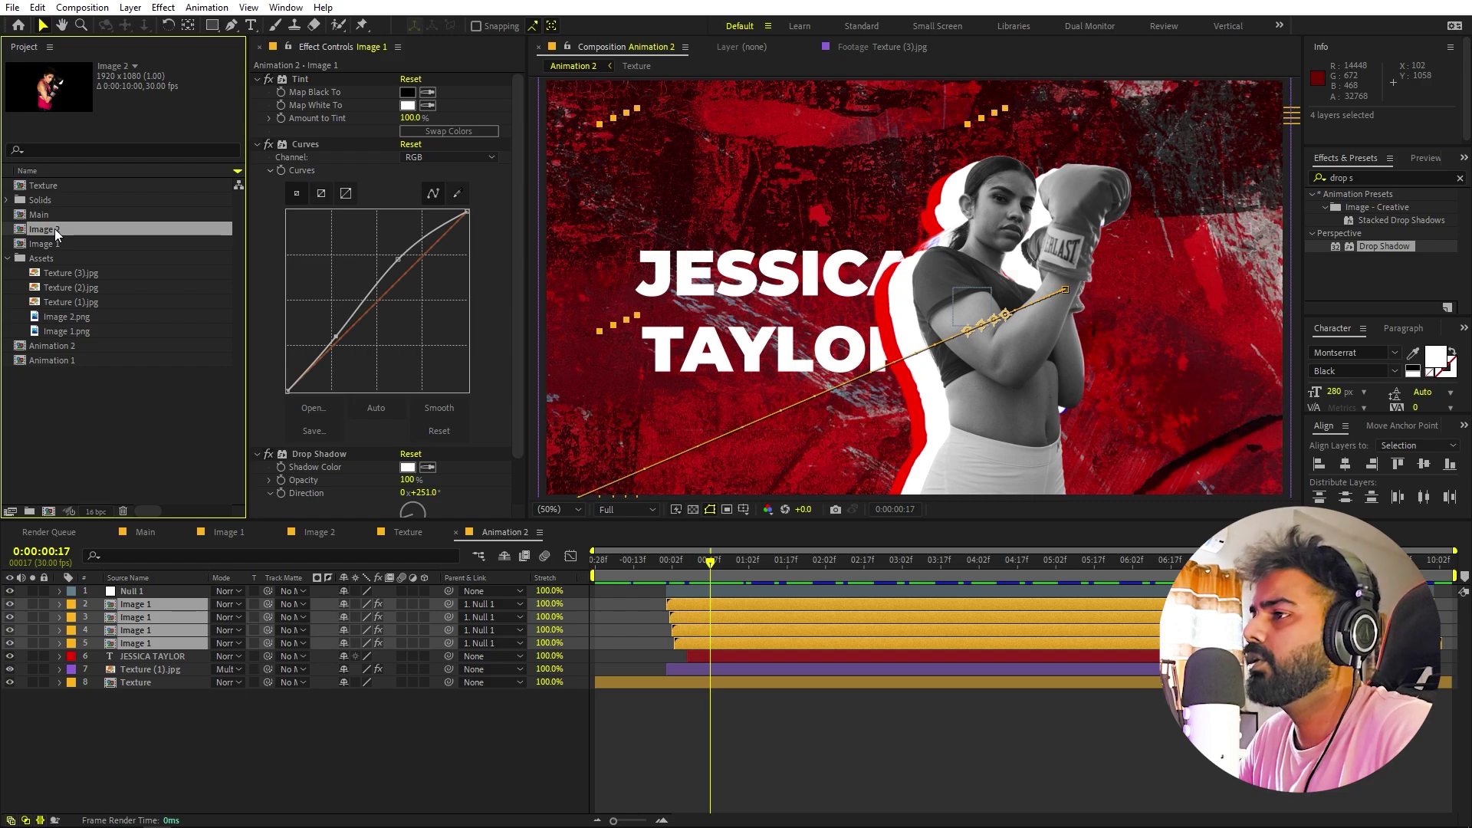
drag(54, 229, 148, 607)
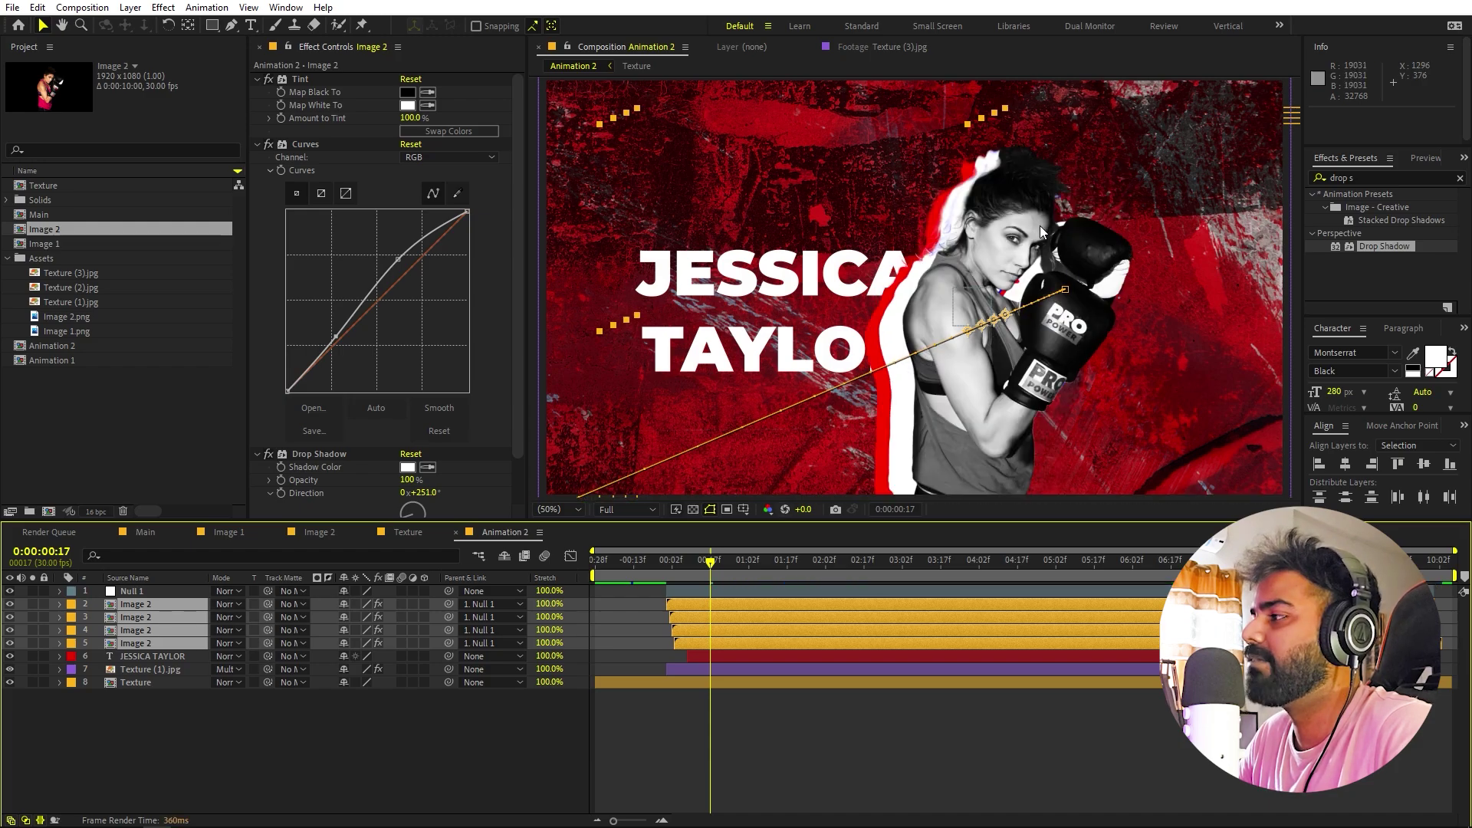
click(775, 749)
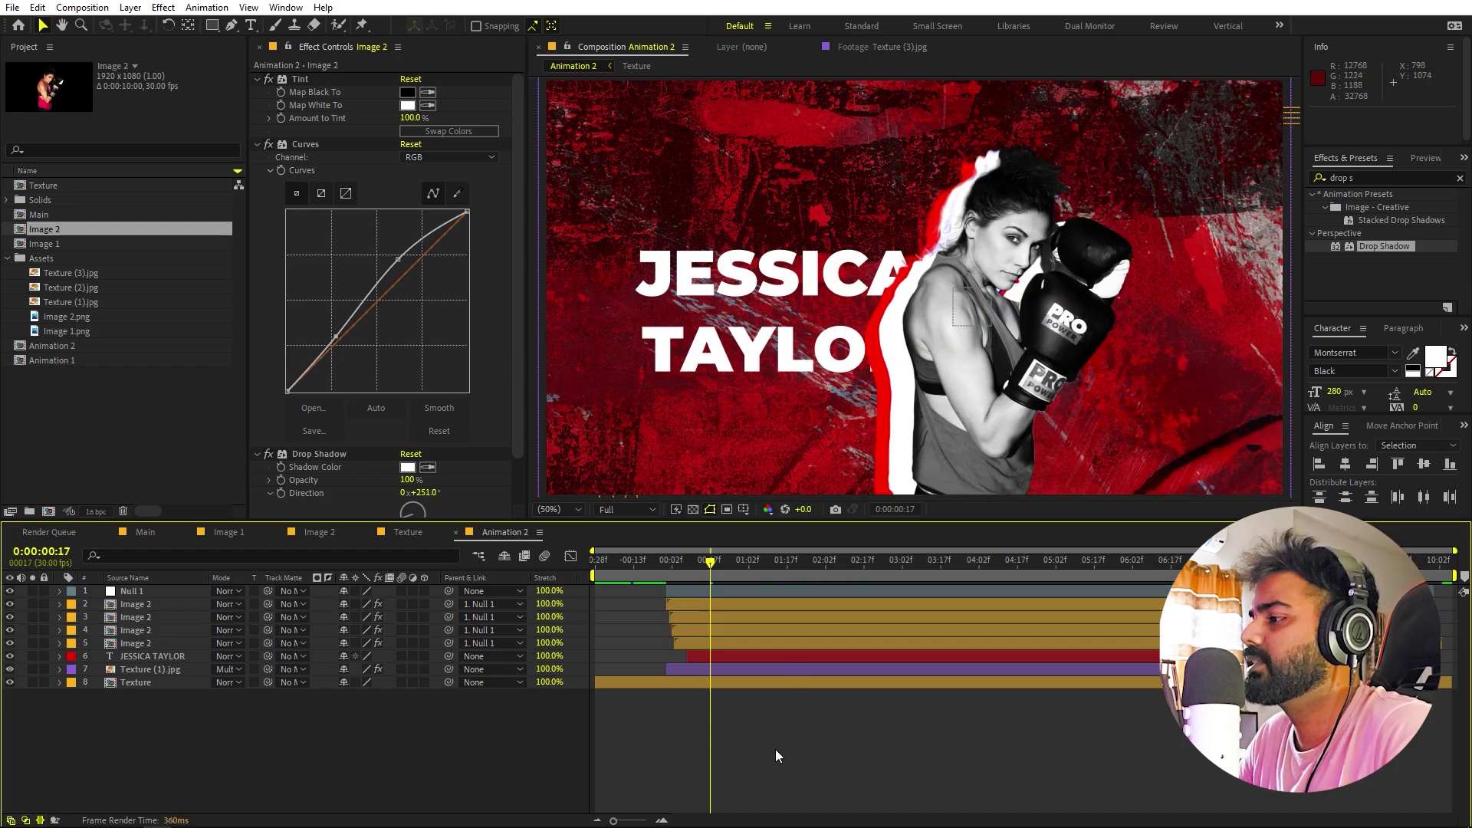
- Inside the Image 2 precomp, flip the boxer horizontally with Scale X -22.1%
click(727, 604)
double_click(727, 604)
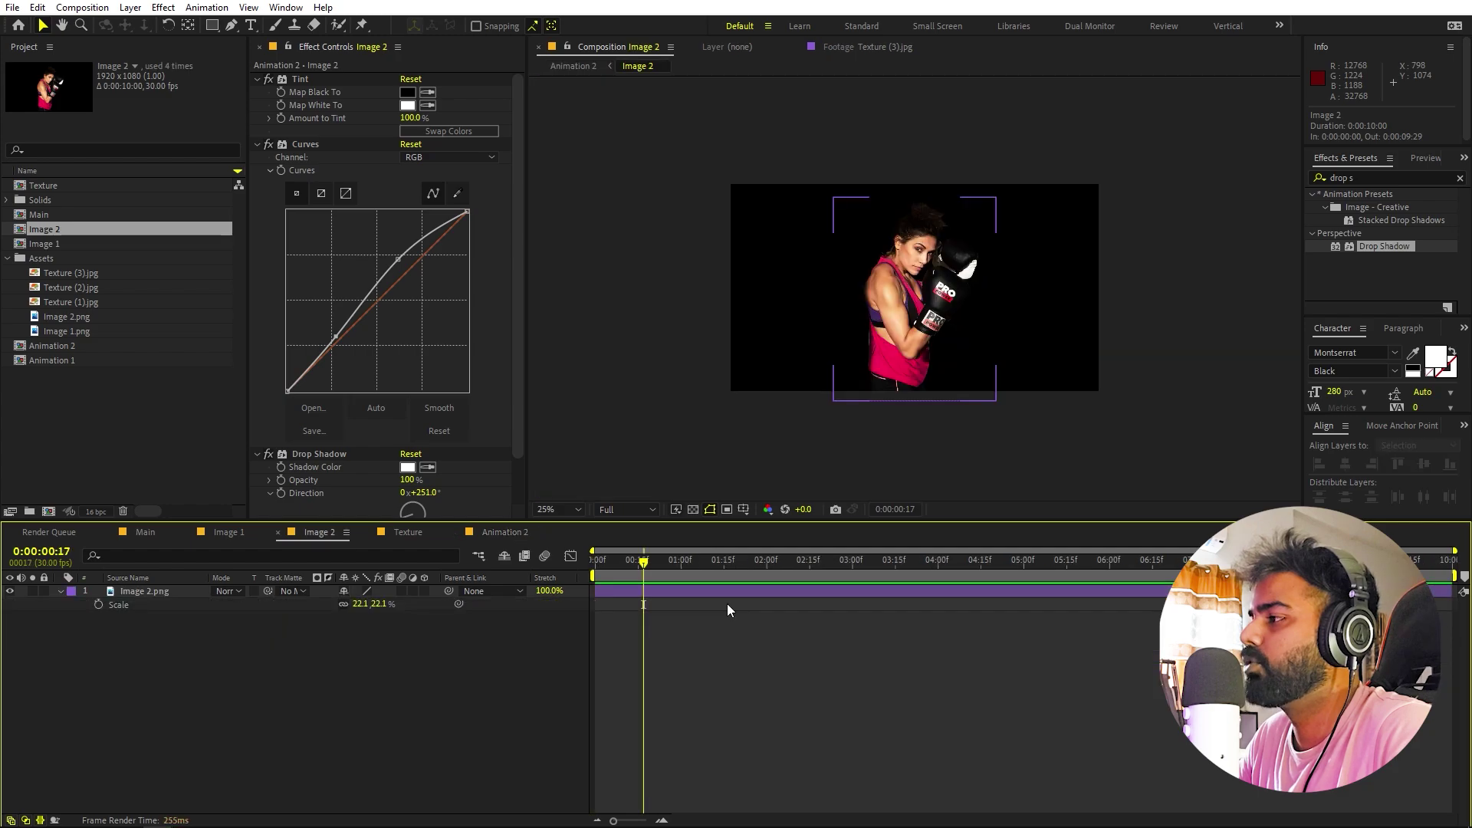
click(154, 591)
key(s)
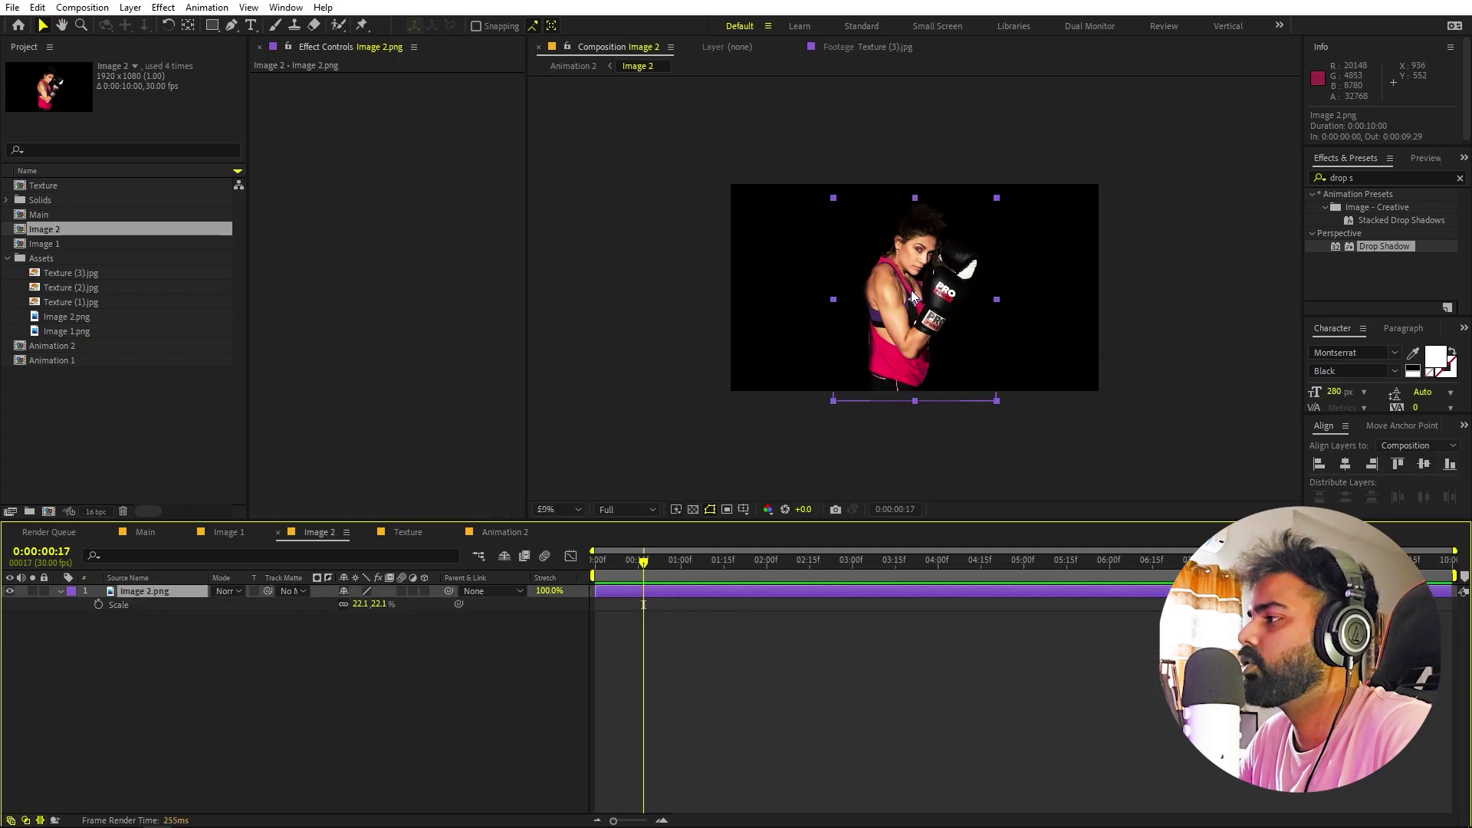
key(period)
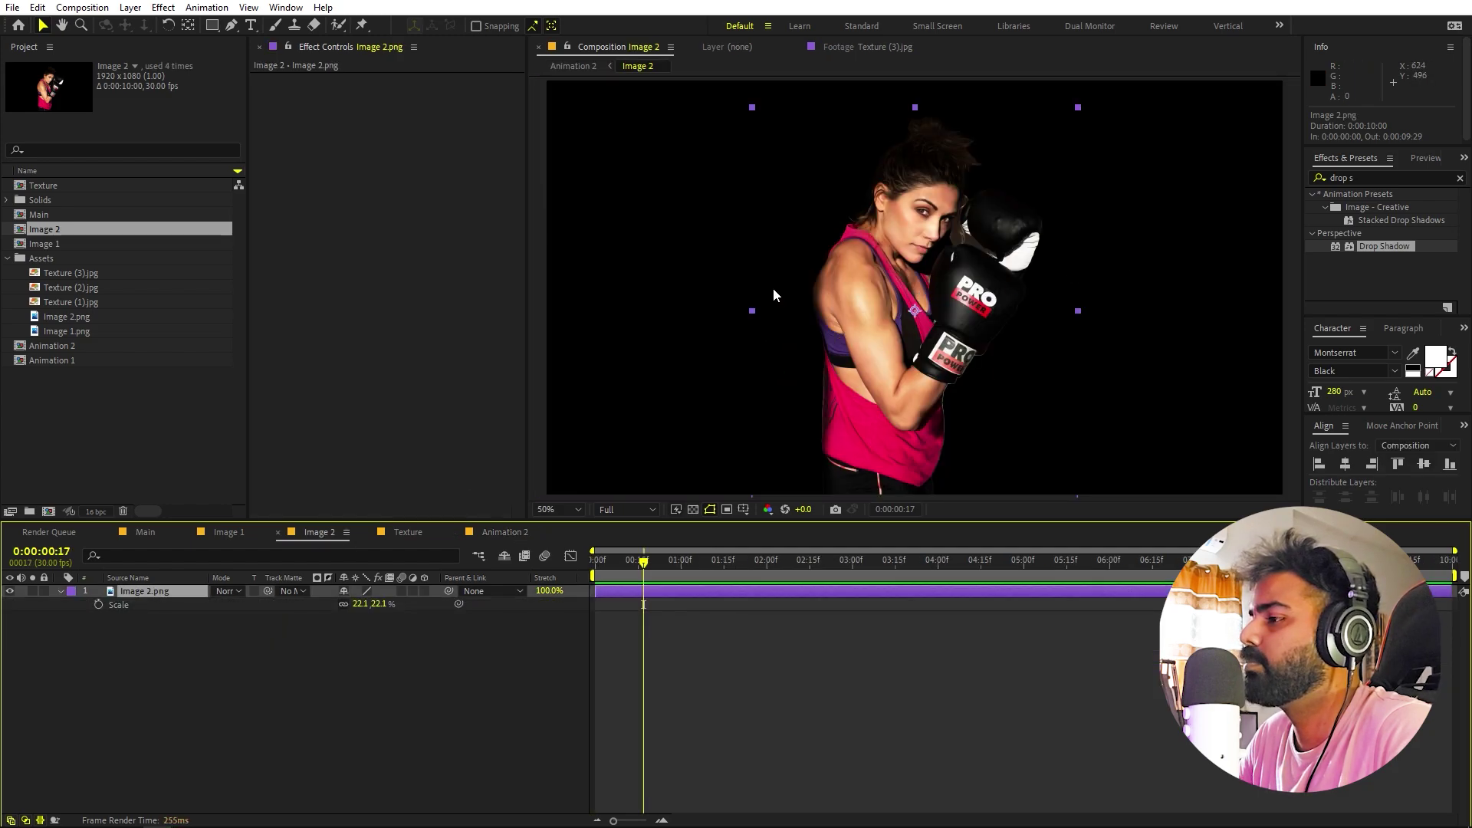
click(358, 604)
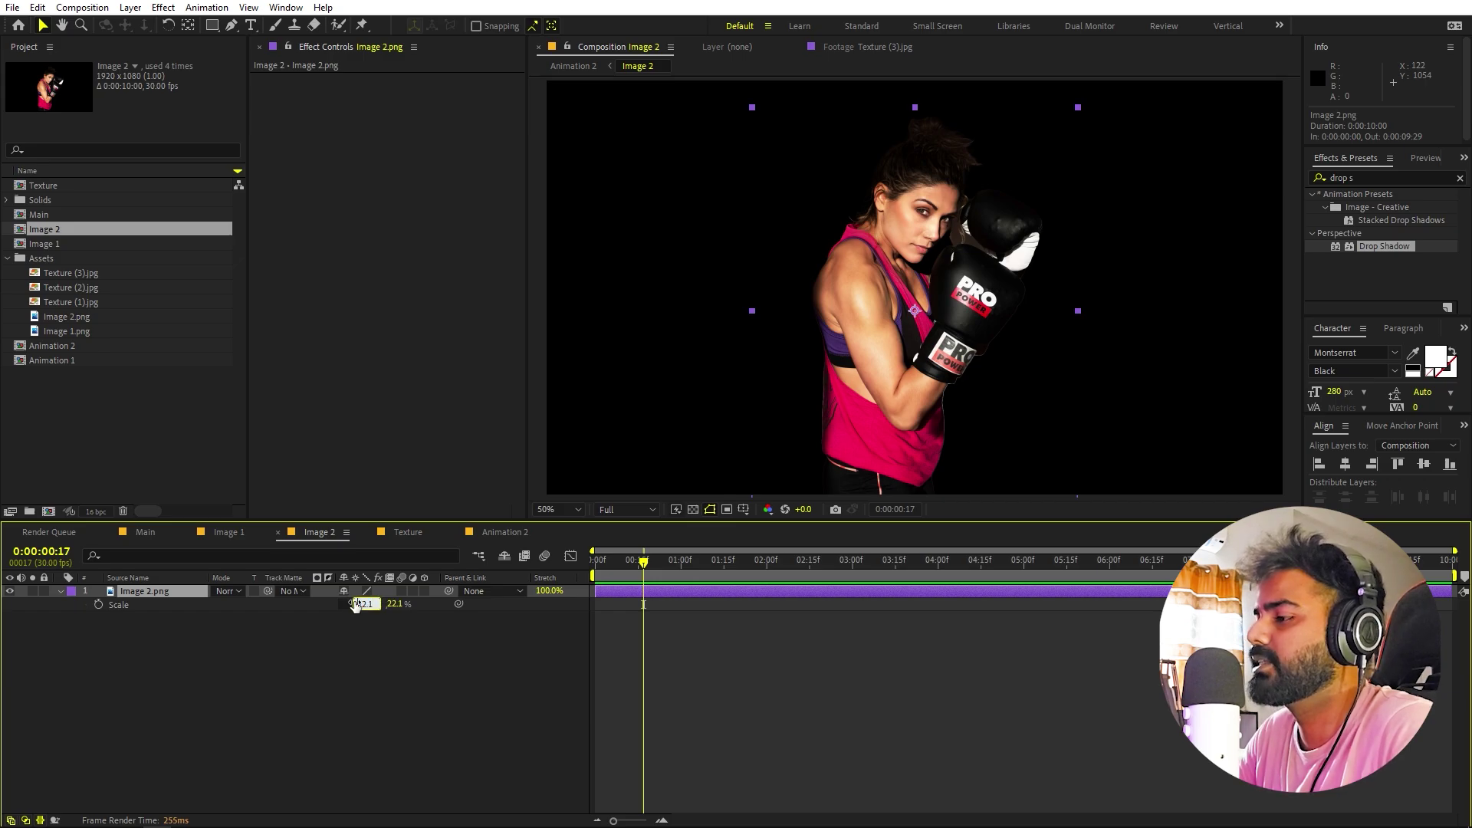
click(368, 682)
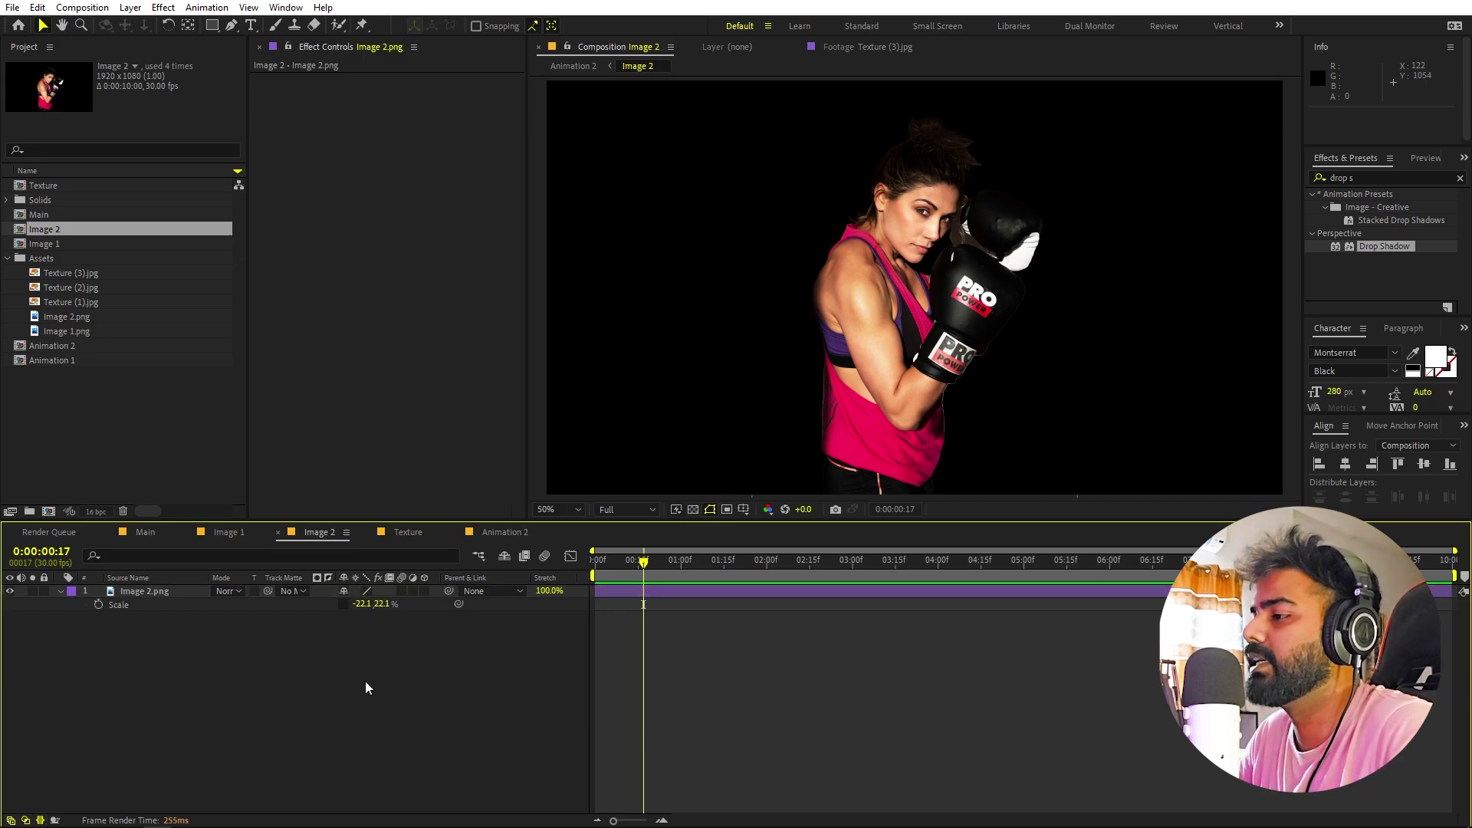
click(145, 532)
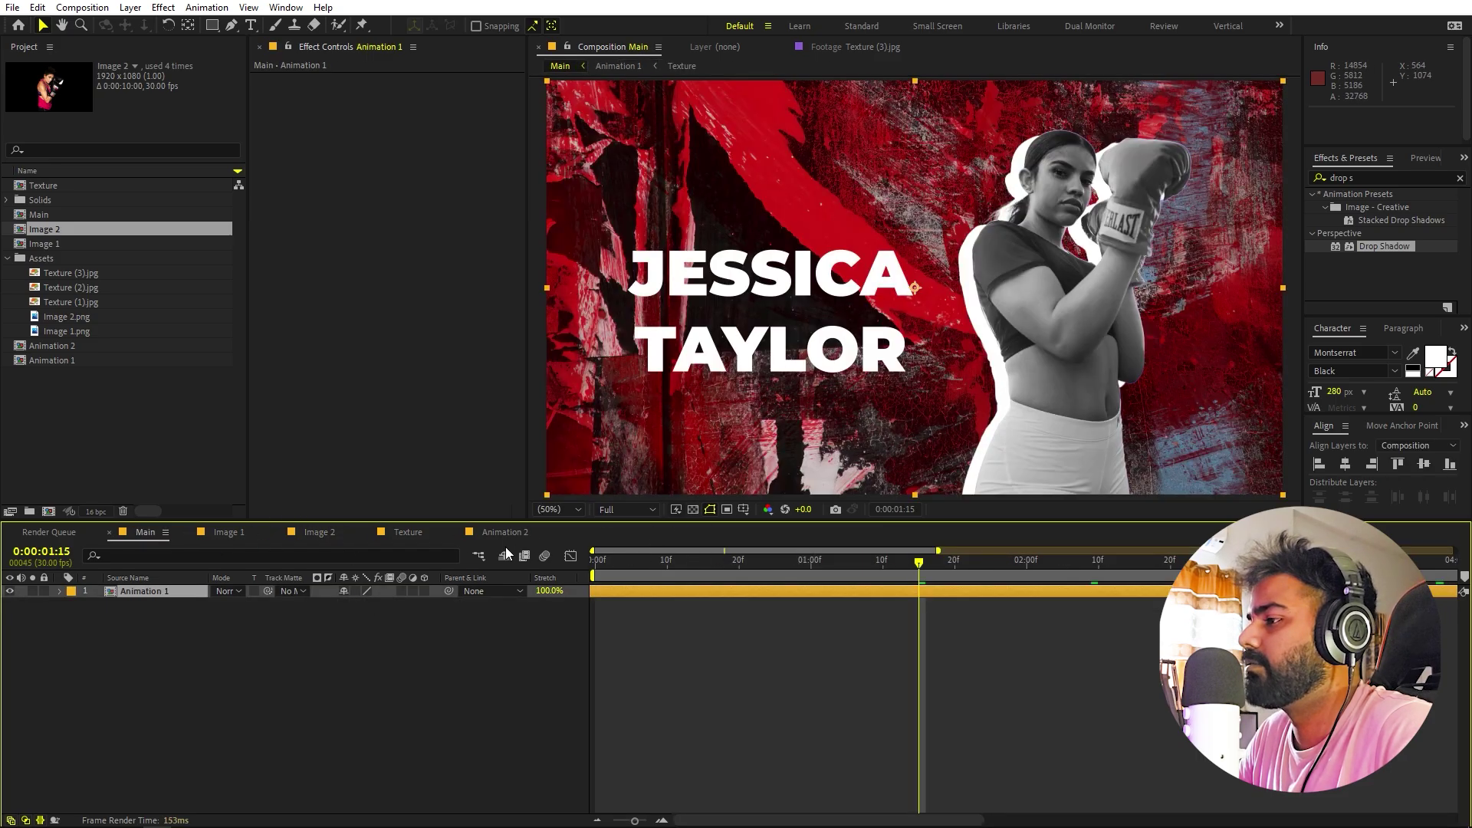
- In Animation 2, make all four Image 2 boxer layers start at 0f
click(512, 533)
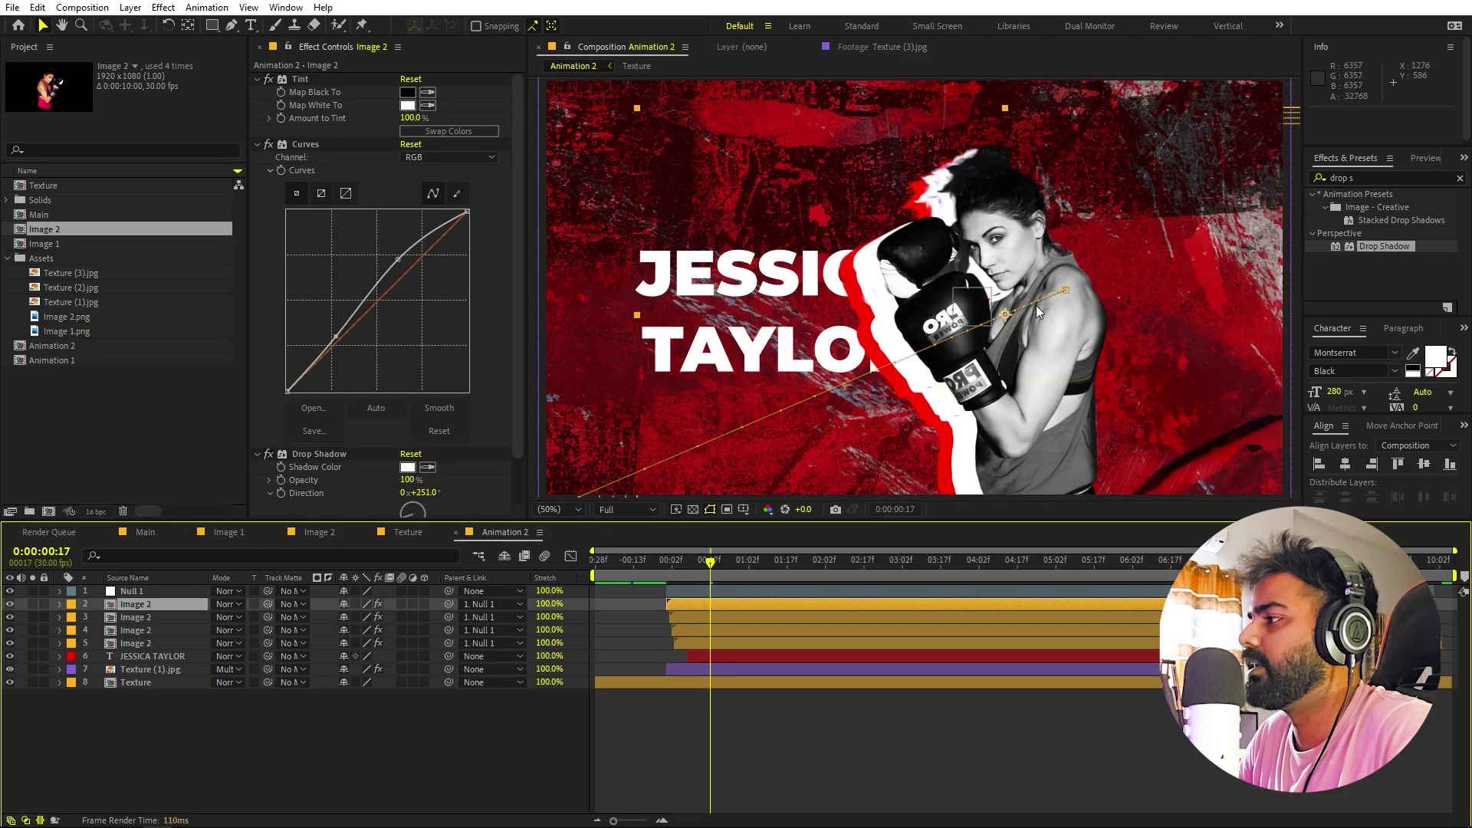
drag(710, 568, 749, 579)
alt+scroll(637, 704, up, 2)
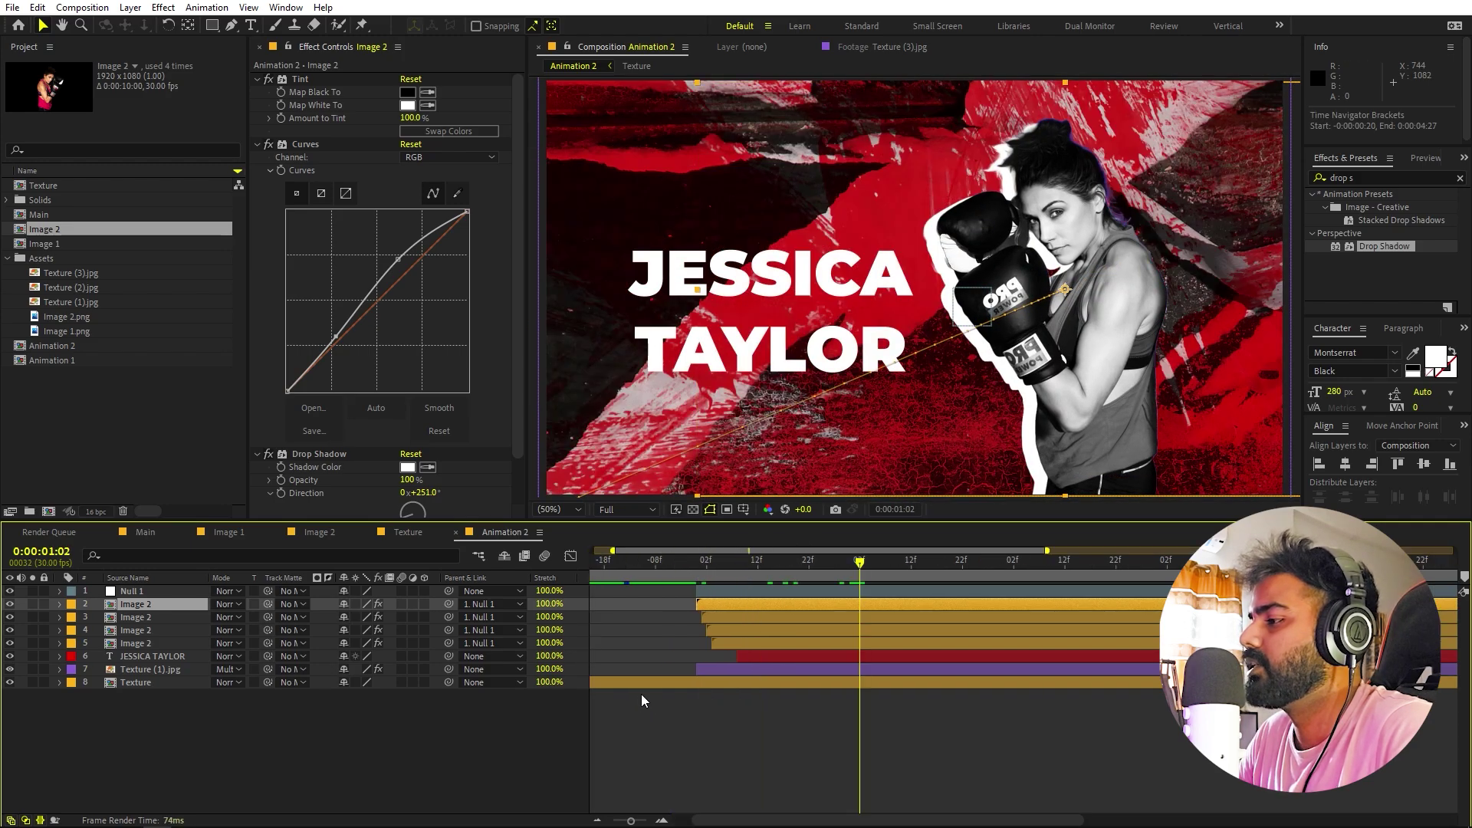
click(720, 618)
drag(719, 618, 705, 644)
shift+click(727, 611)
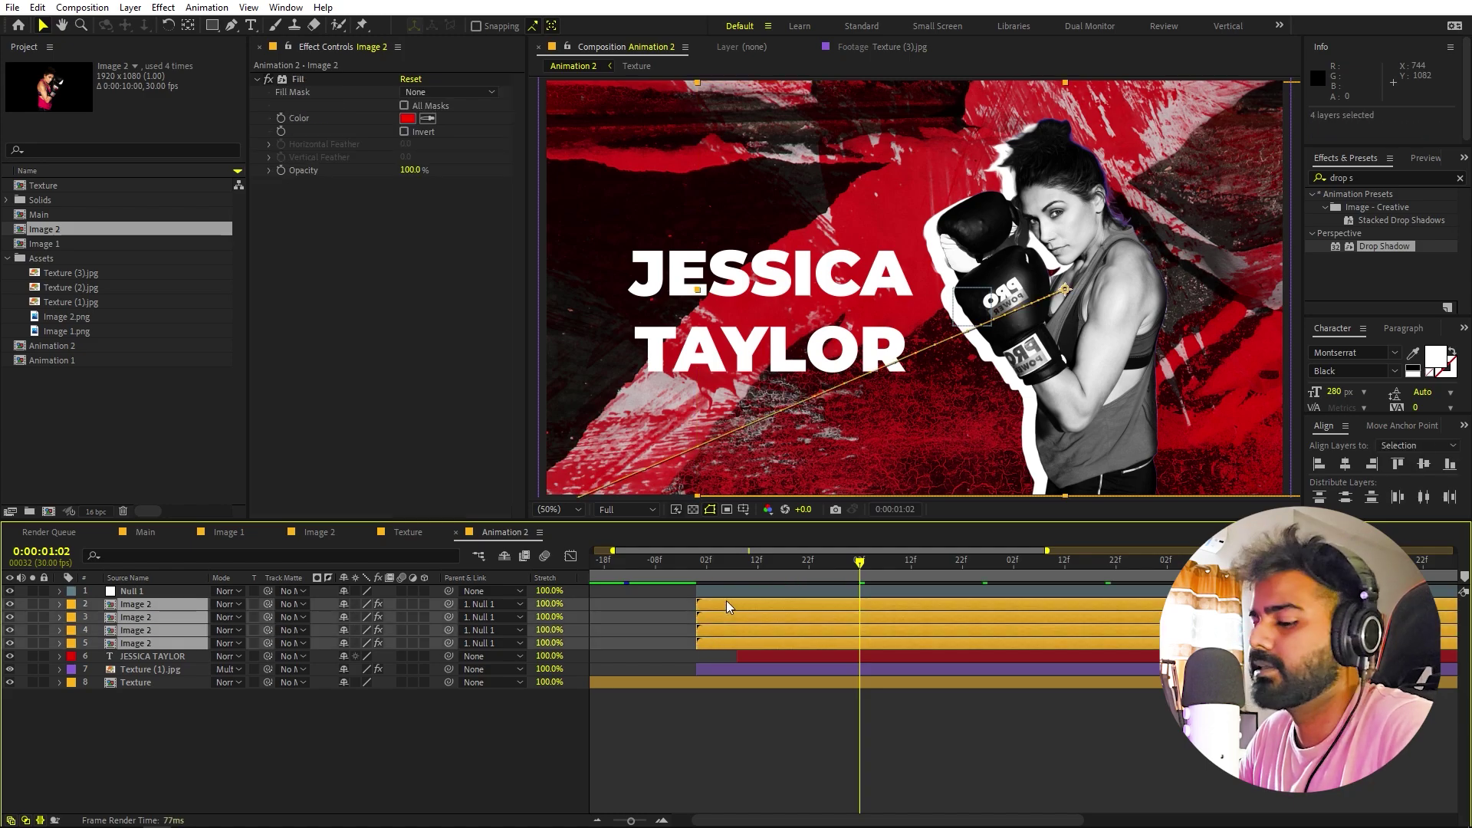
- Keyframe the boxers off-frame right at 0:00, landing on the frame's left side at 1 second
key(p)
drag(852, 577, 847, 576)
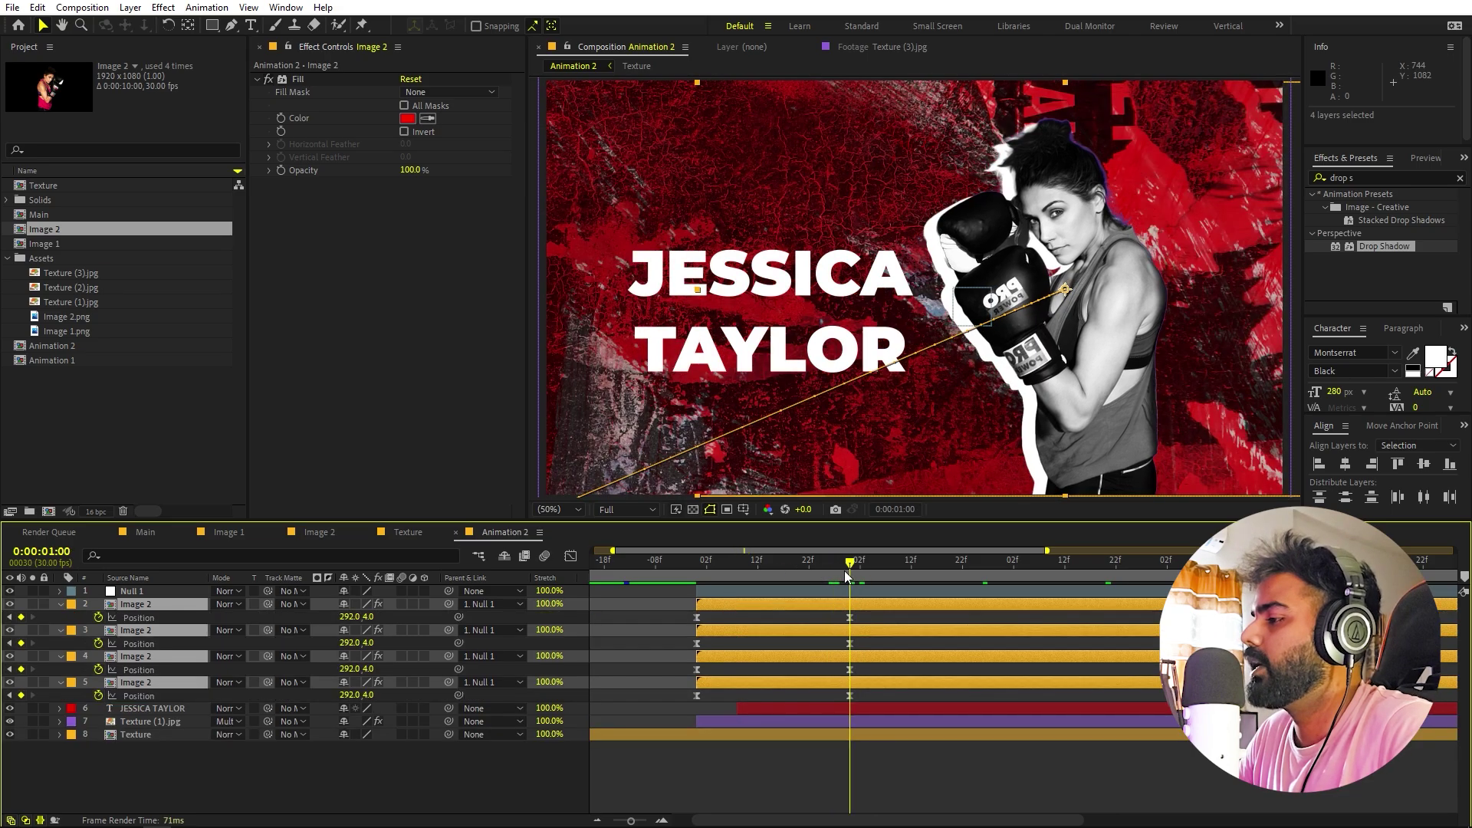
drag(1079, 325, 767, 333)
key(comma)
key(comma)
drag(850, 564, 705, 571)
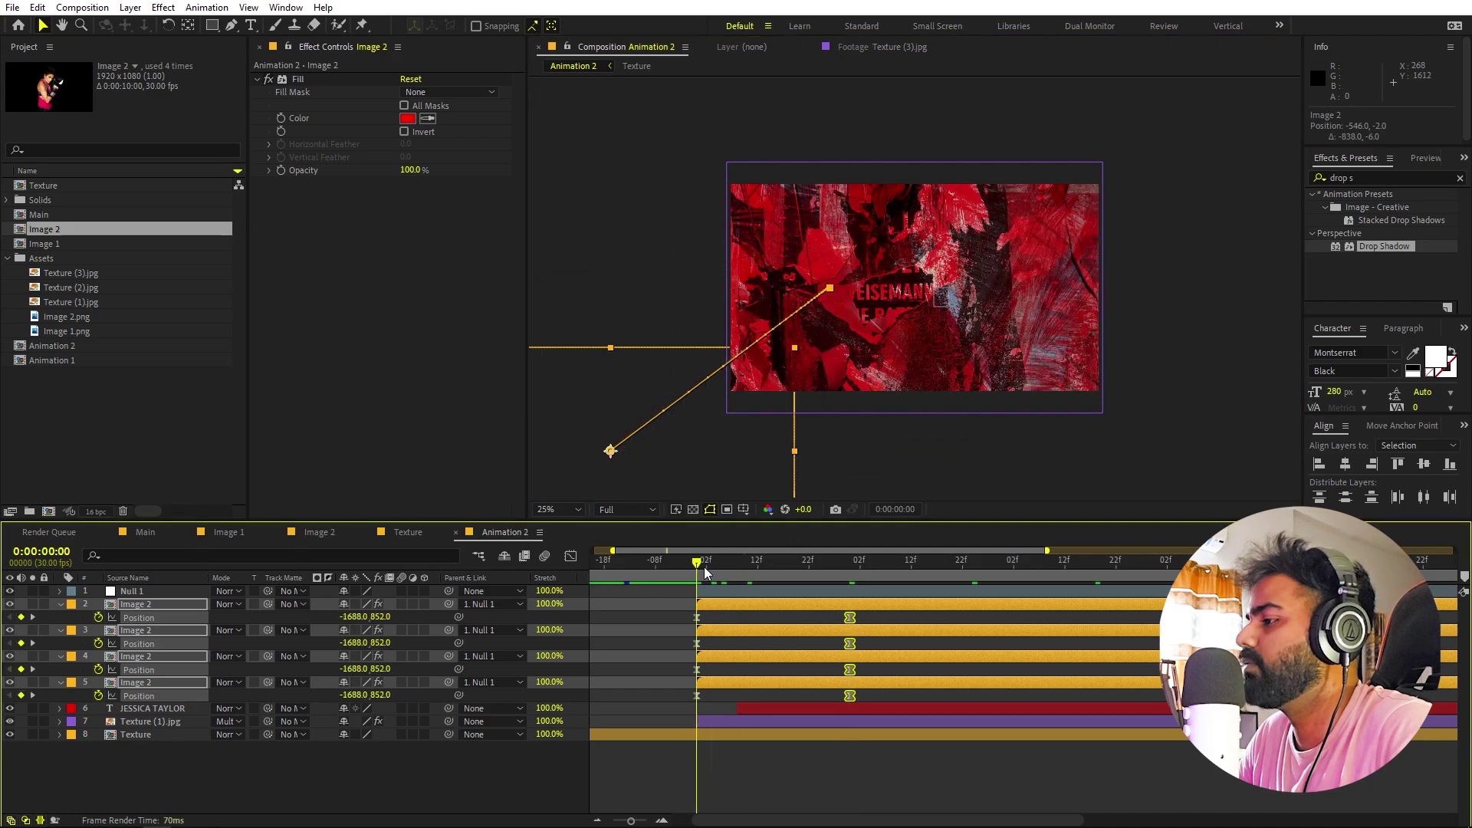
drag(669, 460, 1290, 474)
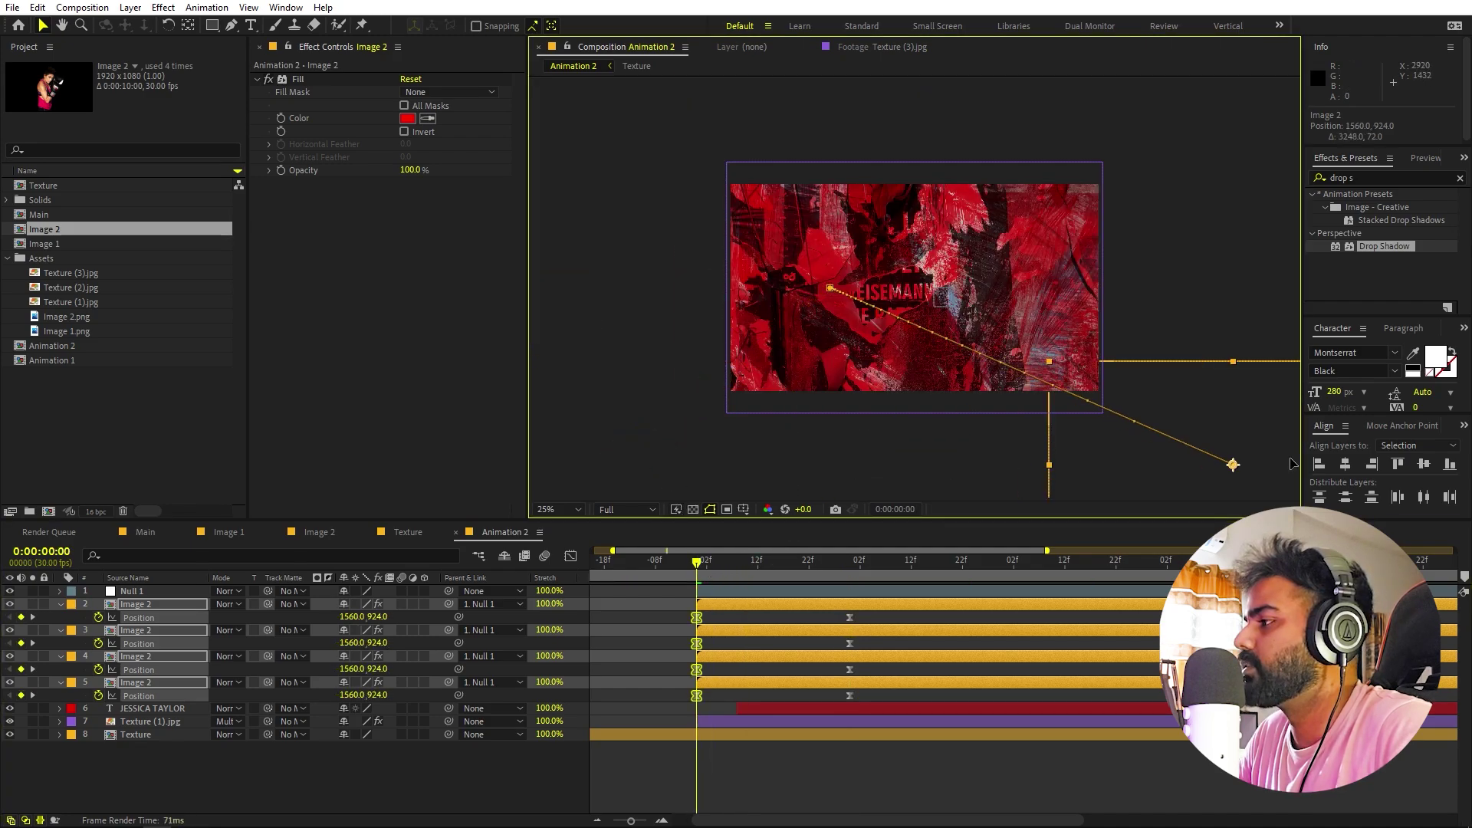
drag(717, 583, 846, 575)
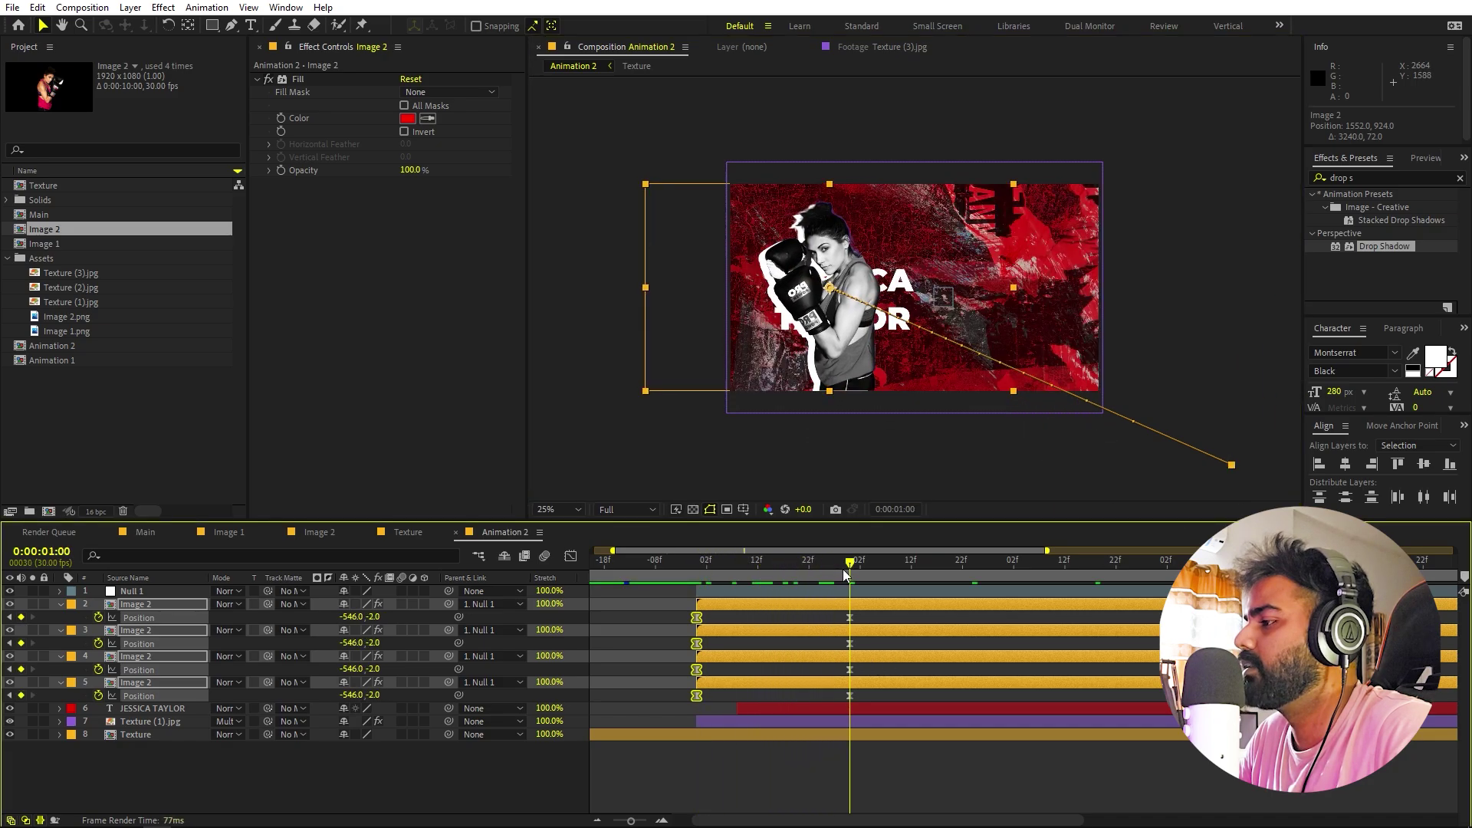
click(805, 709)
- Move both of the title's Position keyframes so it sits on the right side of the frame
key(u)
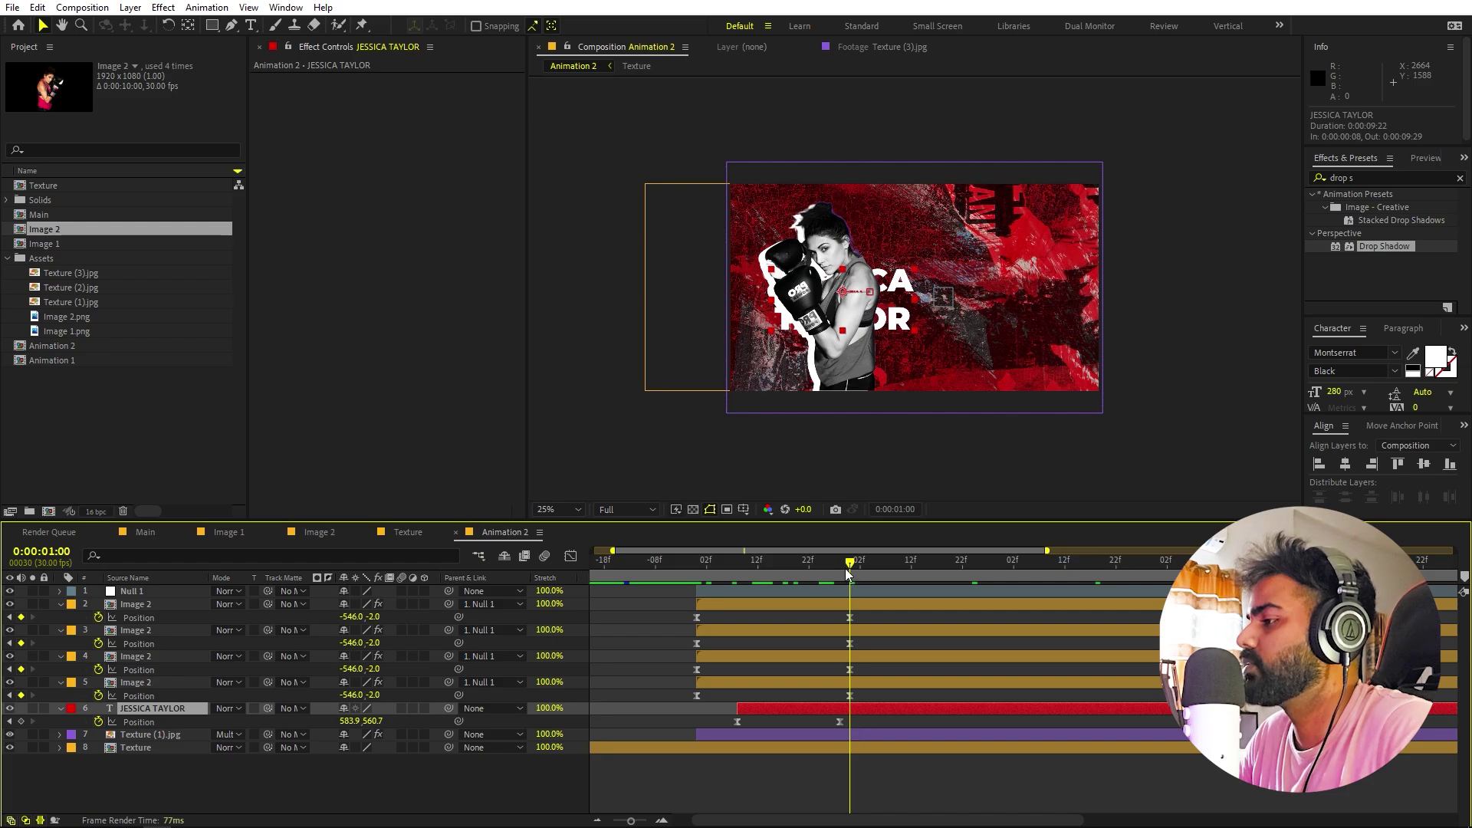
drag(848, 574, 840, 574)
click(138, 722)
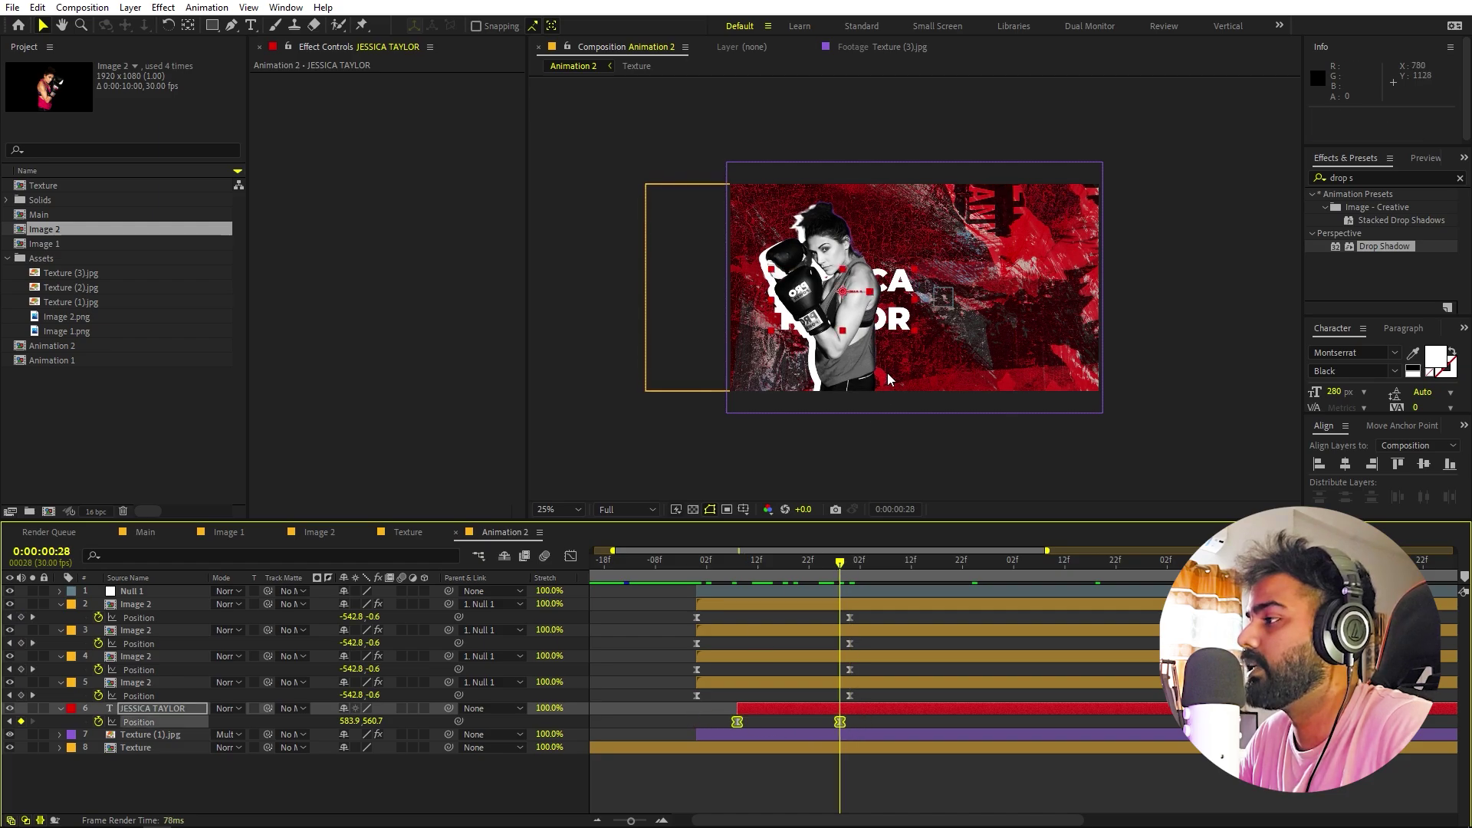
drag(883, 308, 1026, 281)
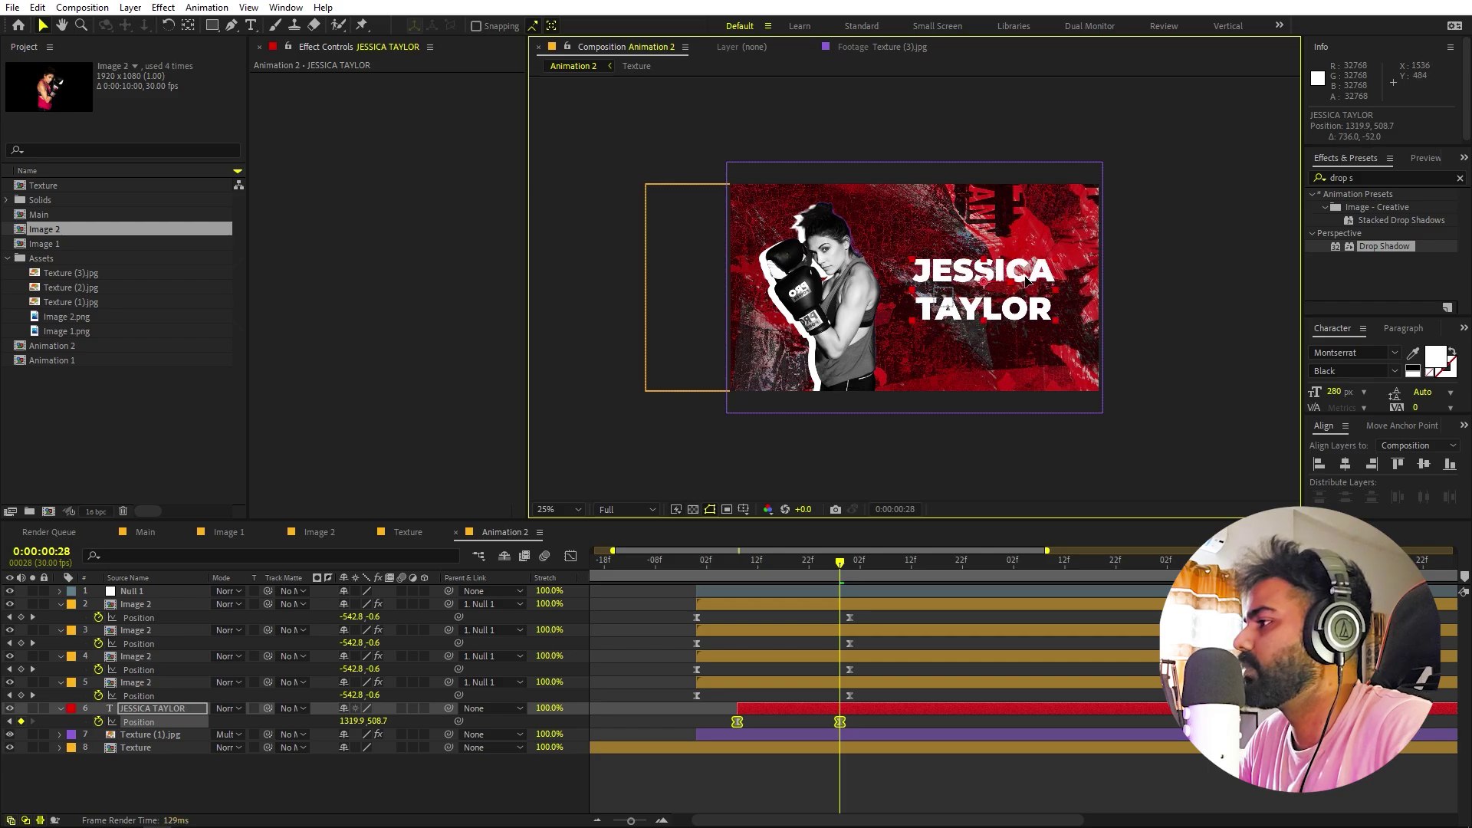
key(period)
- Retype the title as a different two-line name and preview the animation
key(ctrl+t)
click(851, 710)
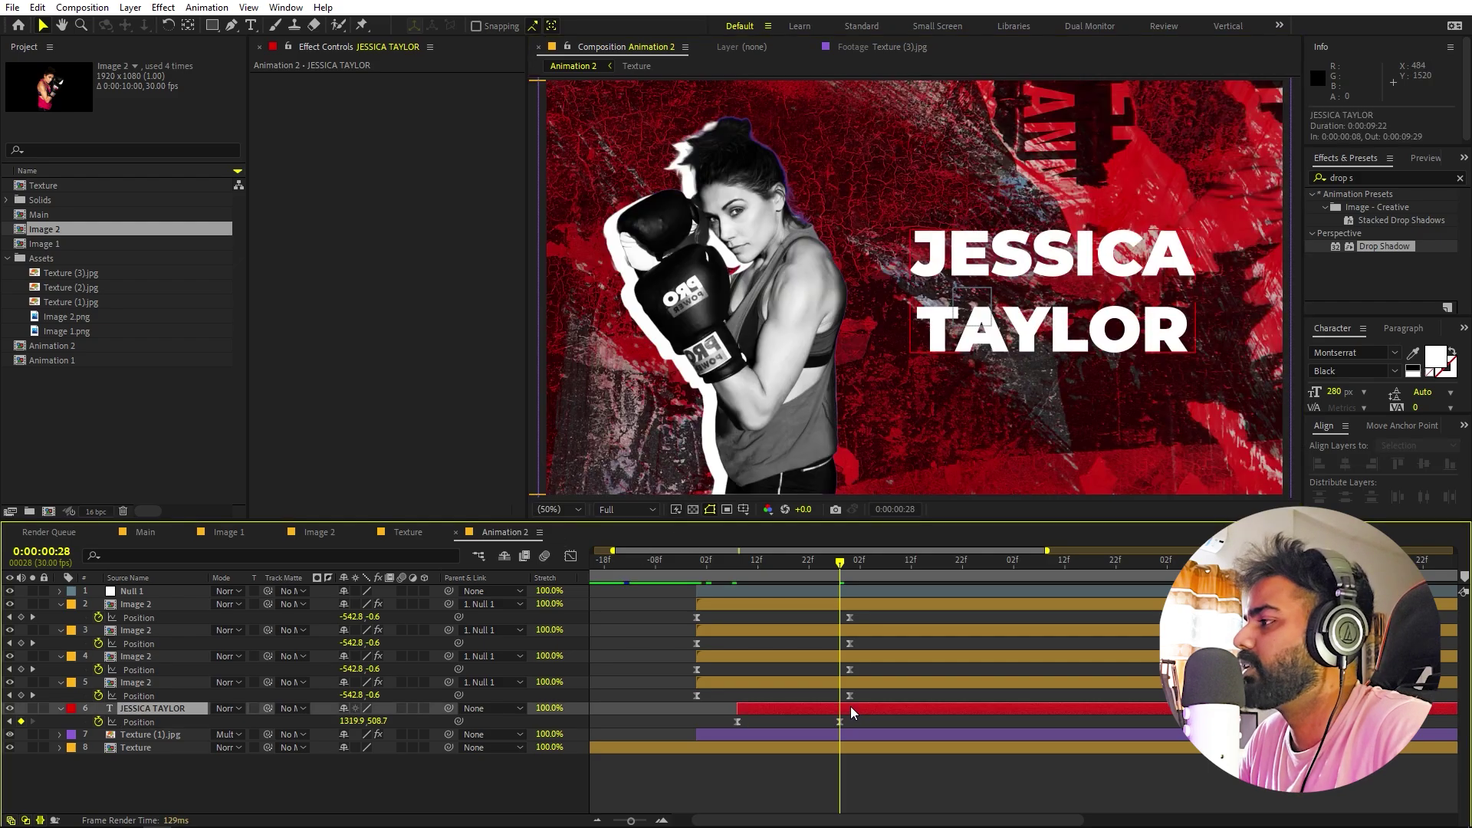
double_click(851, 712)
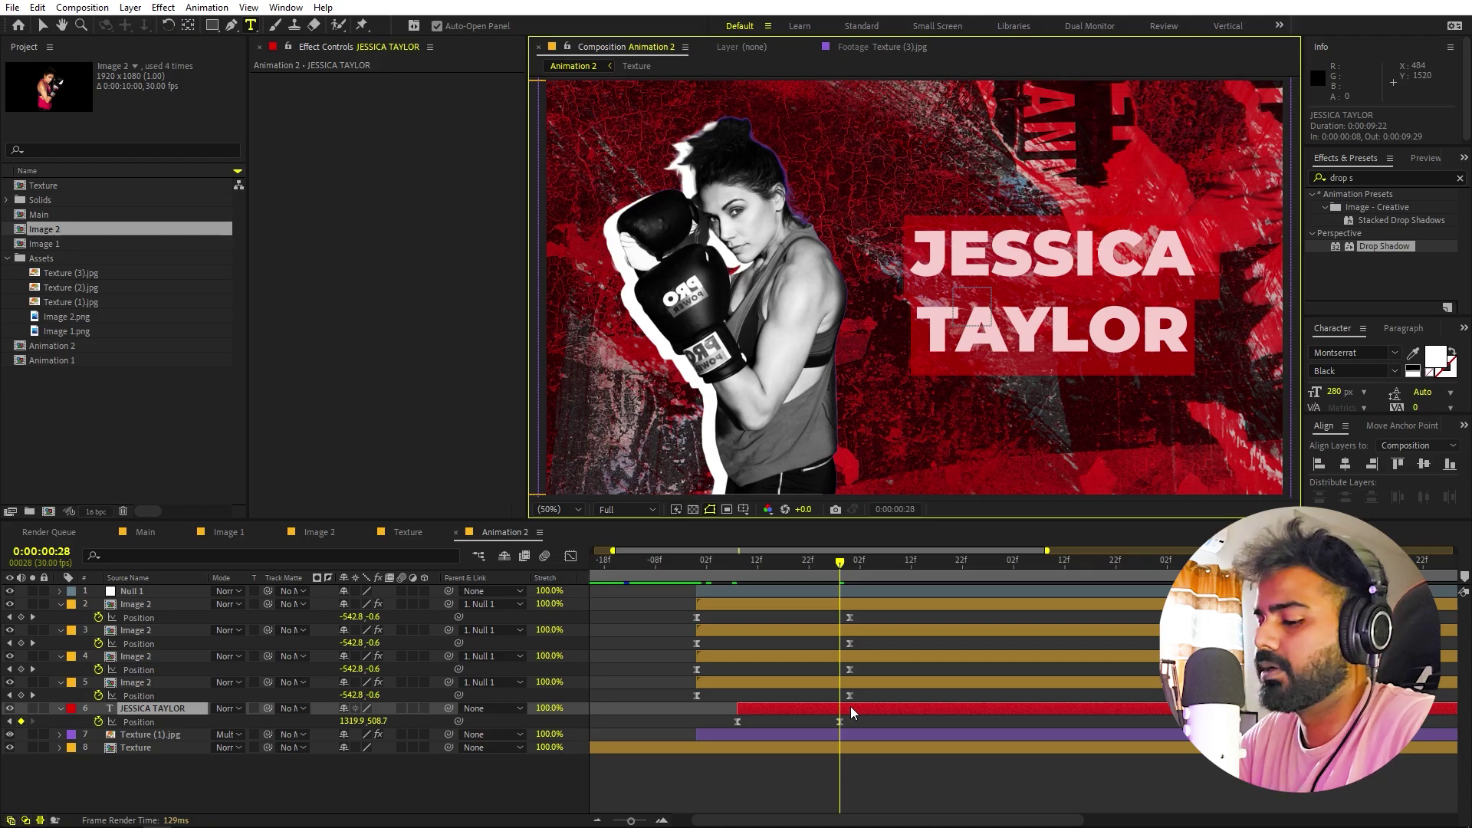
text(MARRY)
key(Return)
text(ANN)
click(882, 771)
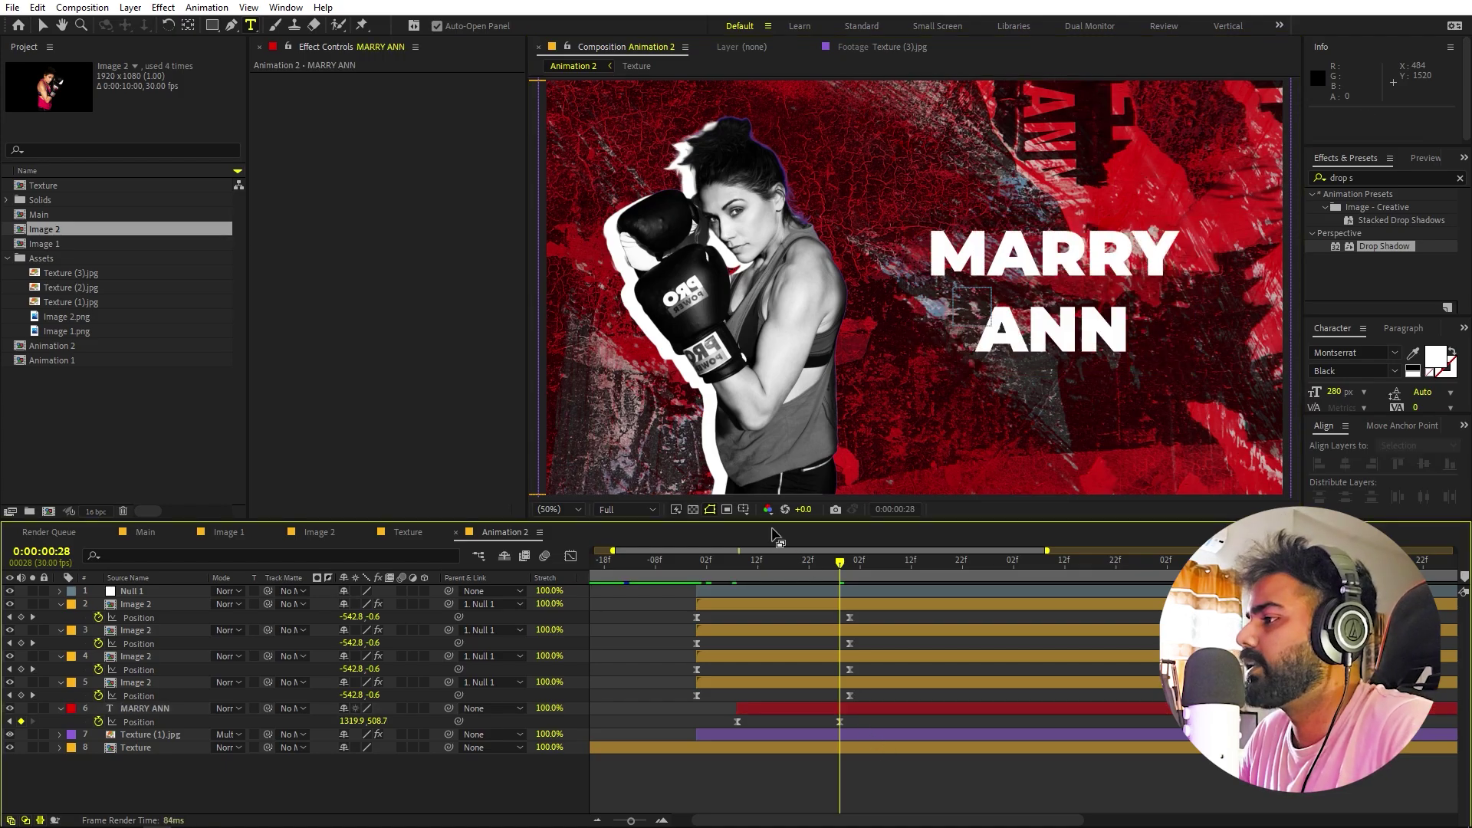
key(space)
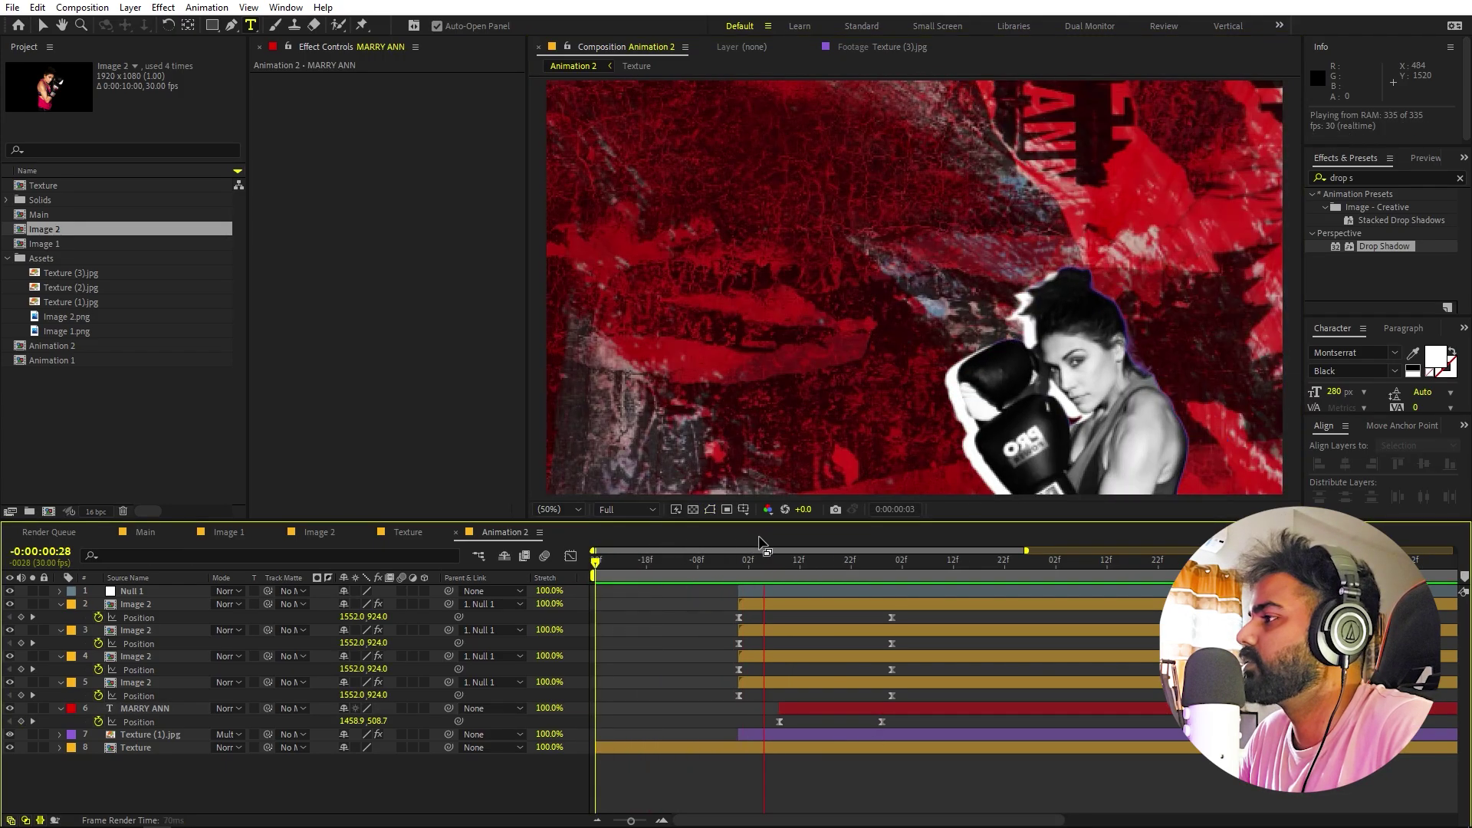
- Delay one boxer layer by one frame to stagger them, and preview
key(space)
drag(746, 630, 762, 684)
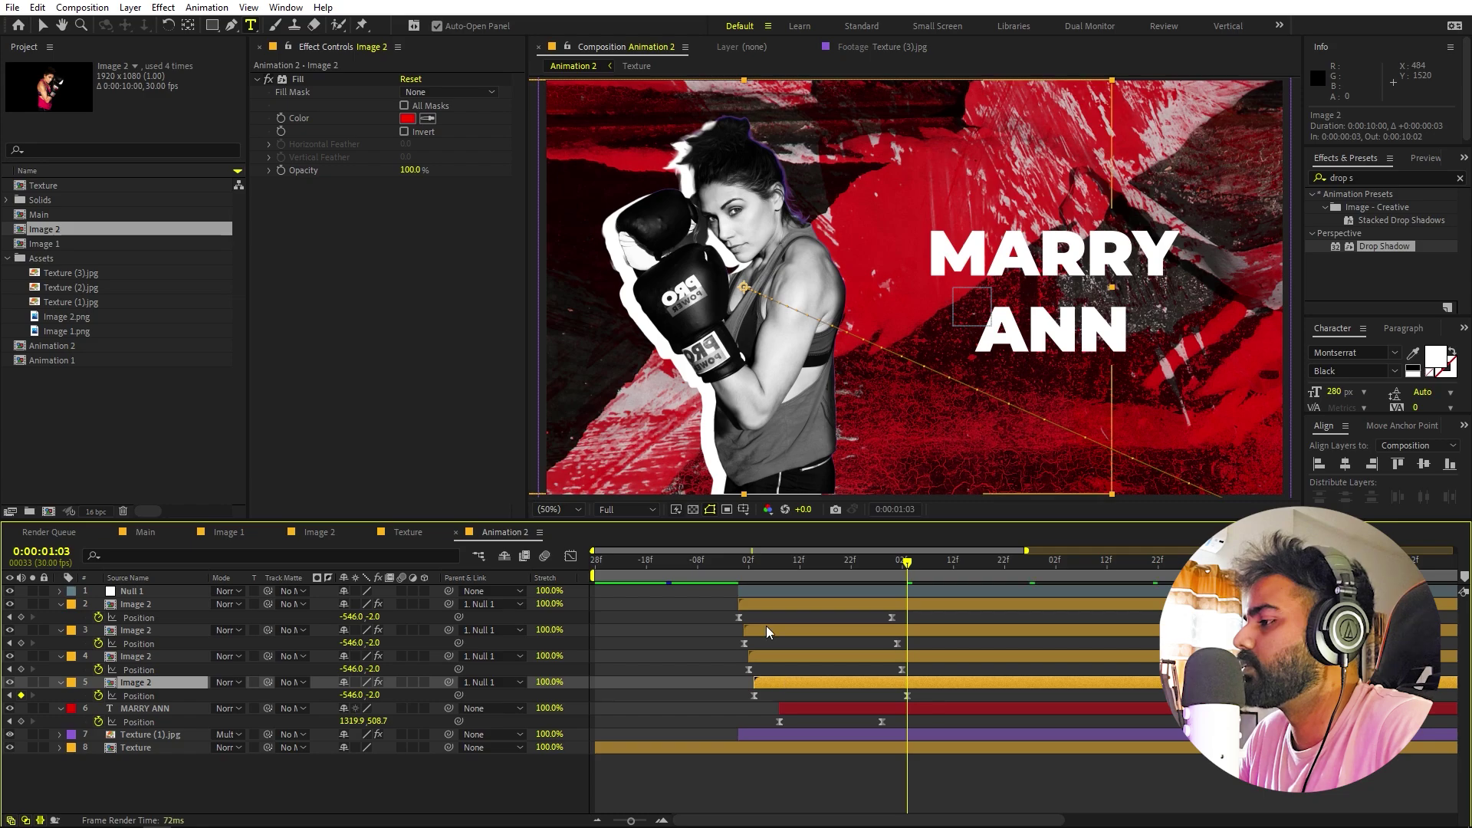
key(space)
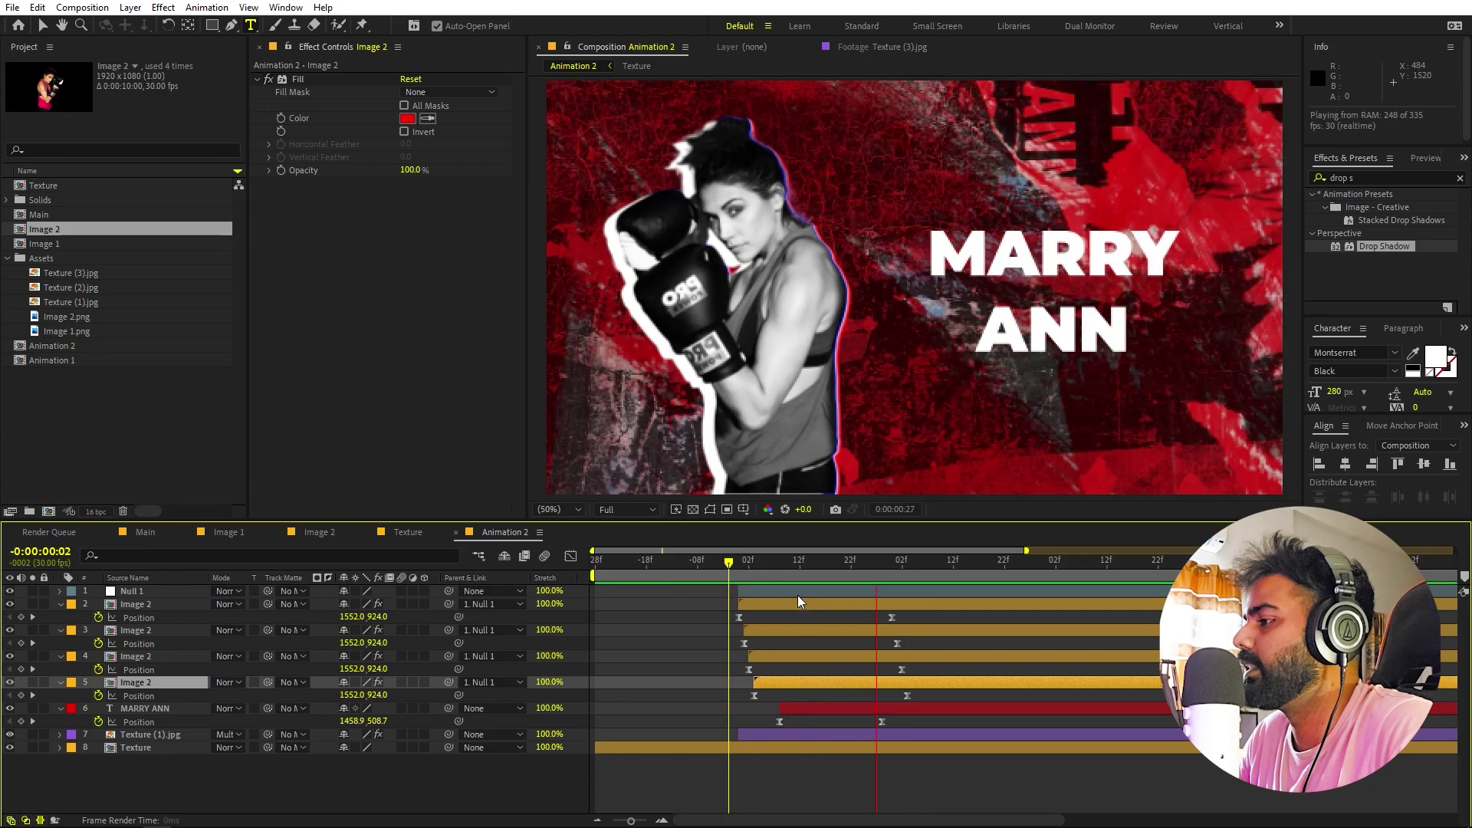
key(space)
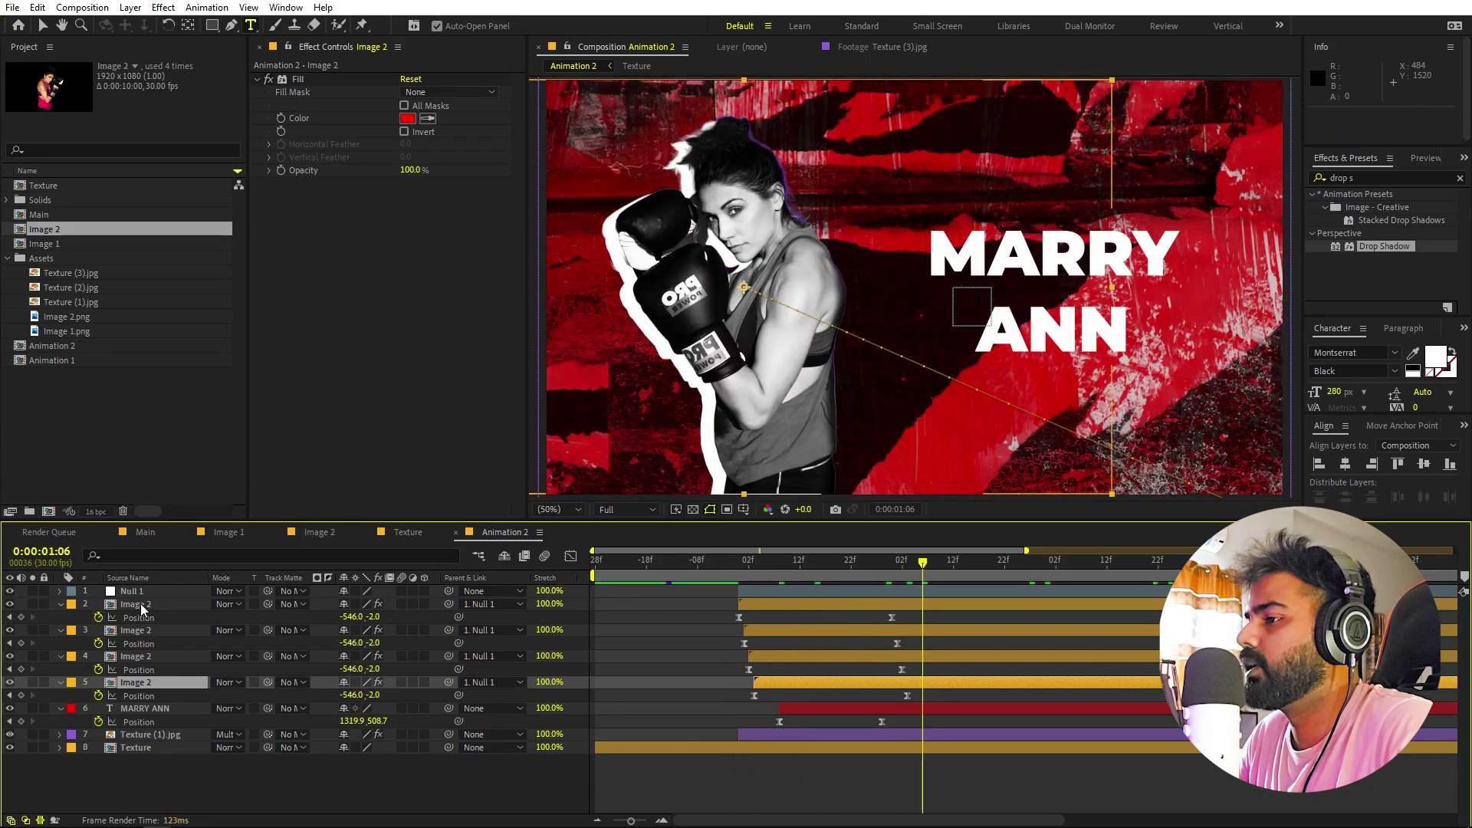
- Set the top boxer's Drop Shadow Direction to 1x+75° and view at 25%
click(138, 605)
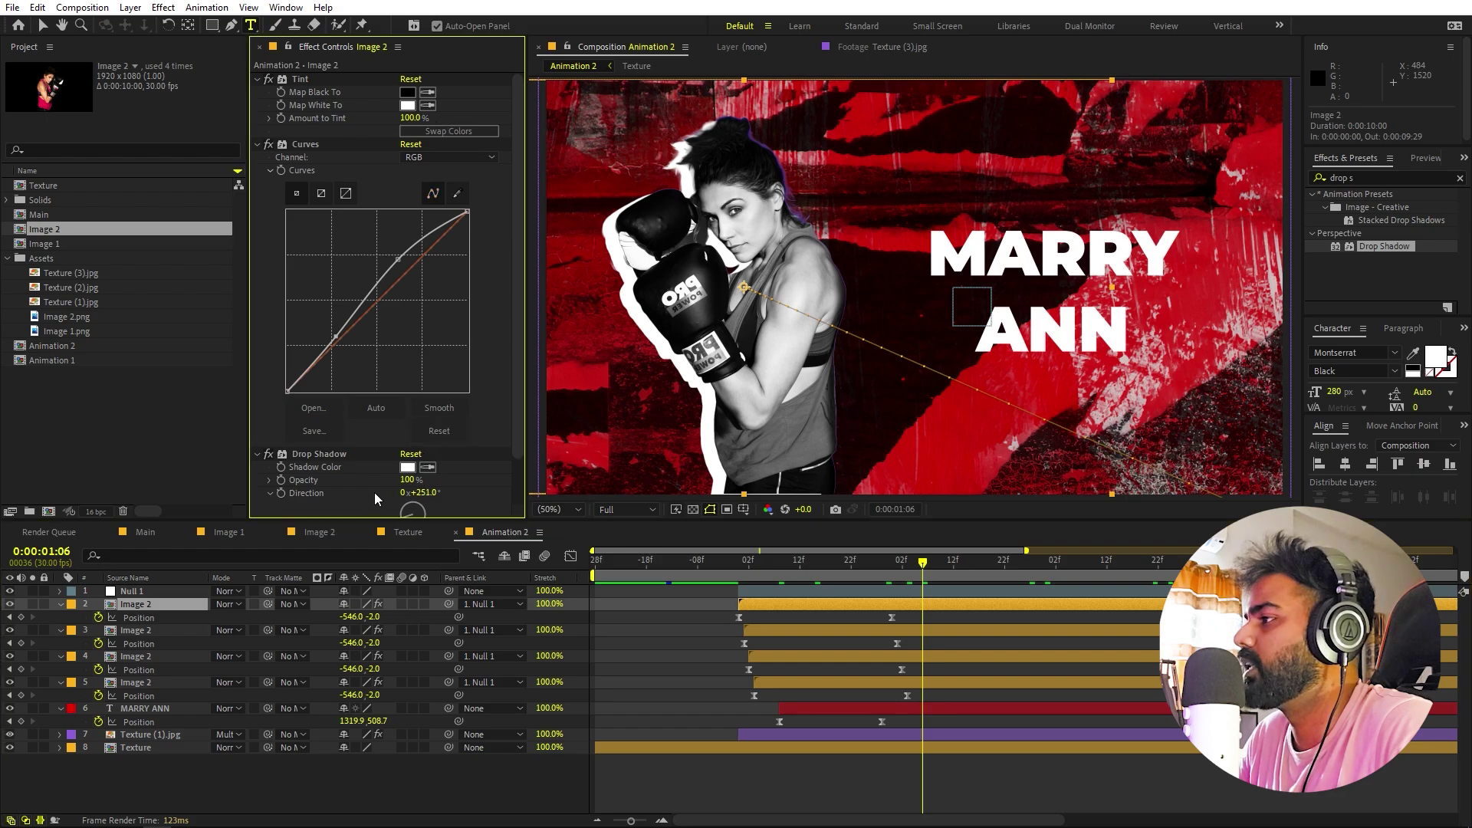
drag(425, 493, 567, 491)
key(comma)
key(comma)
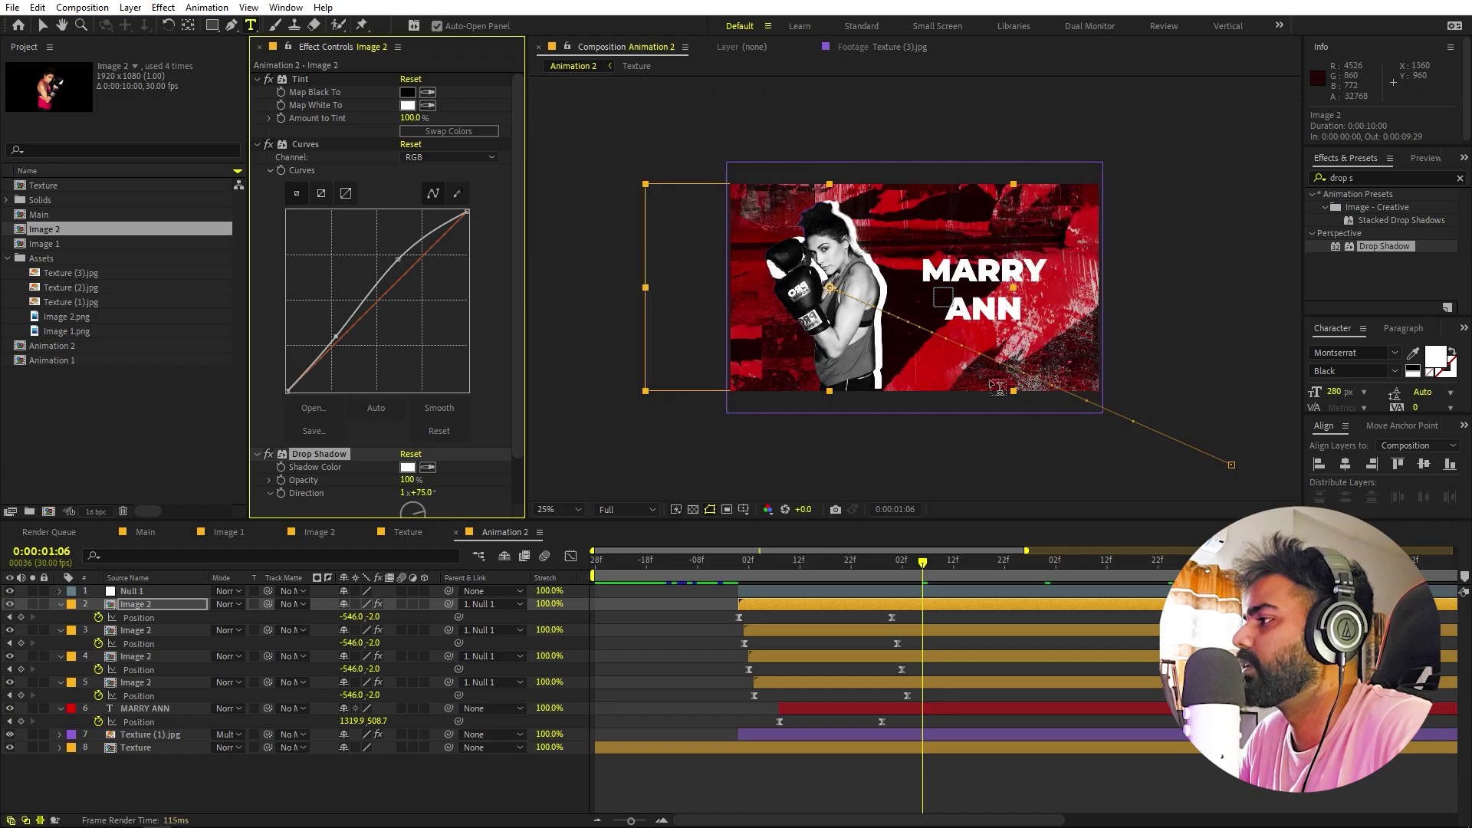
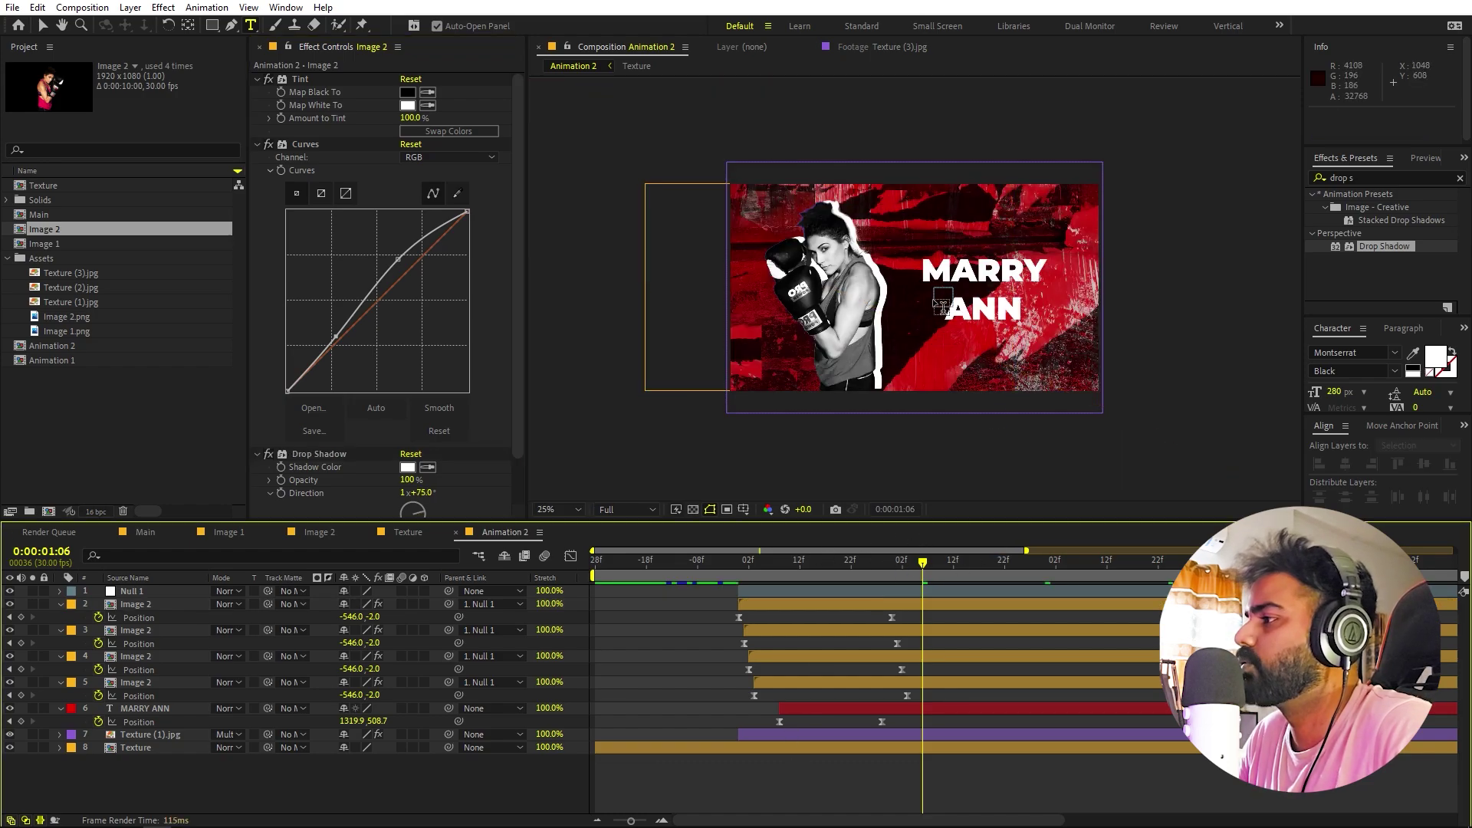
- Apply Color Balance (HLS) to the Texture layer and shift Hue to +230° to turn the background blue
key(v)
click(1356, 179)
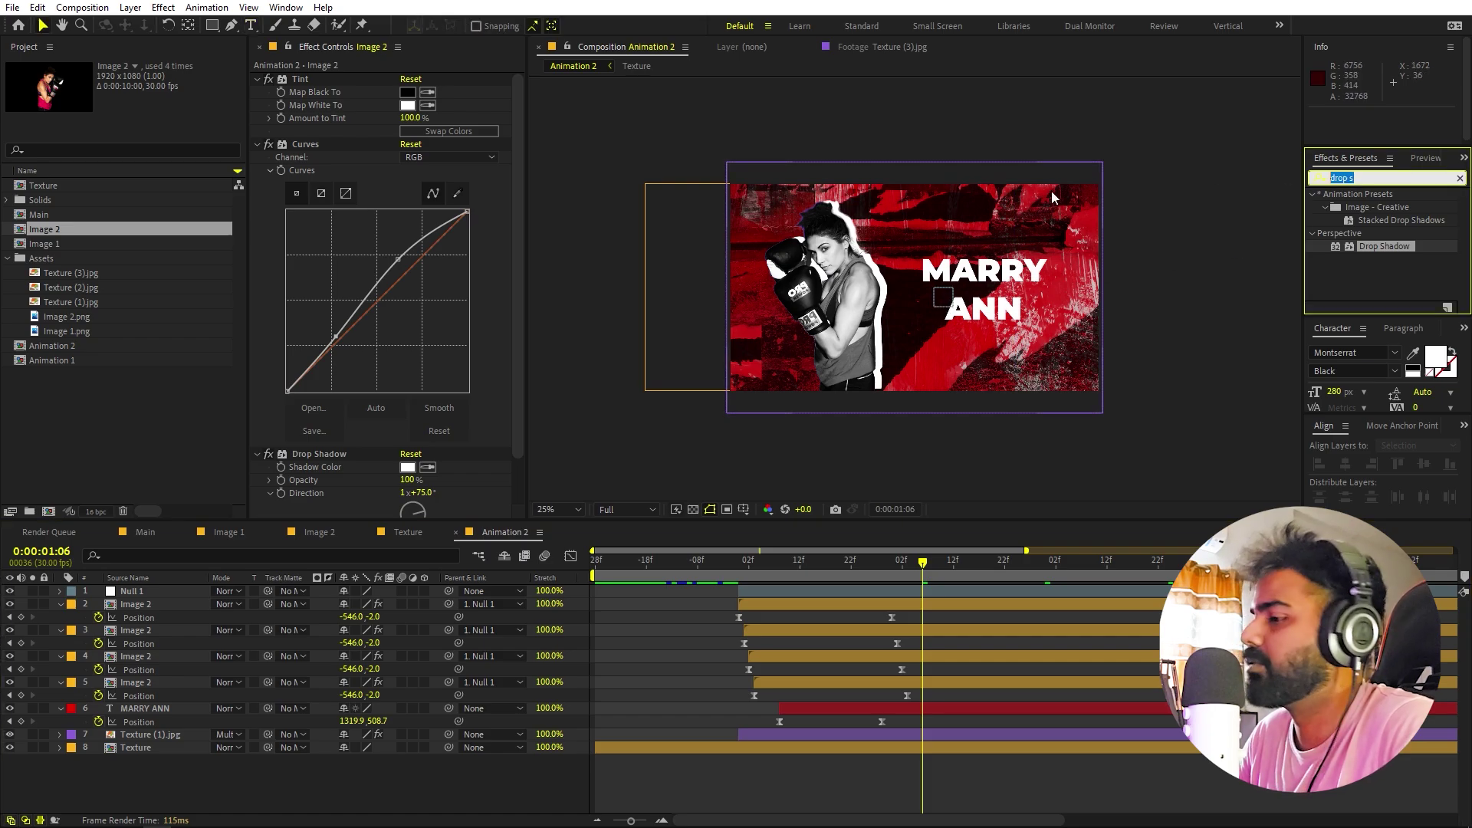
key(BackSpace)
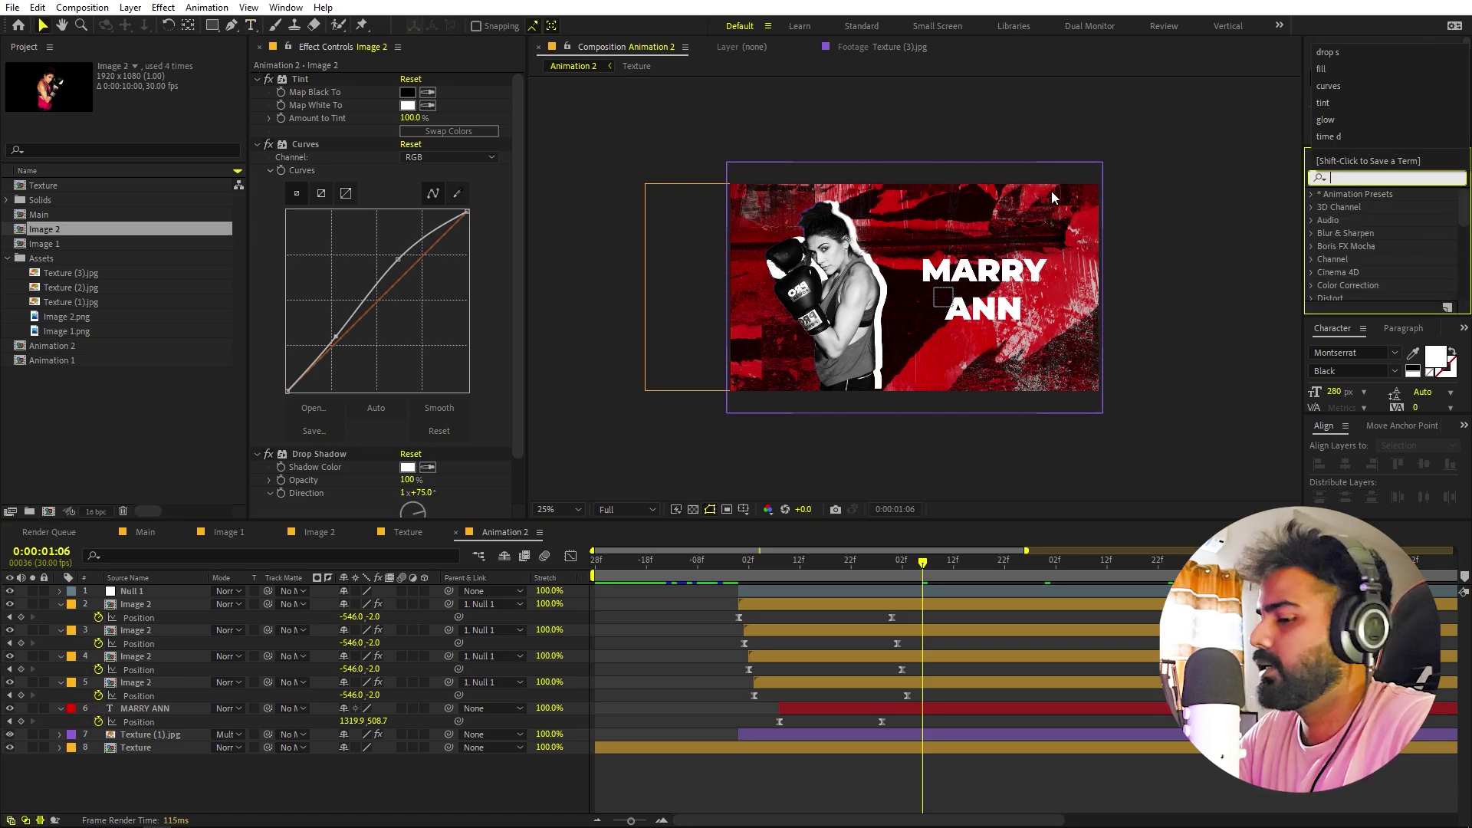
text(hls)
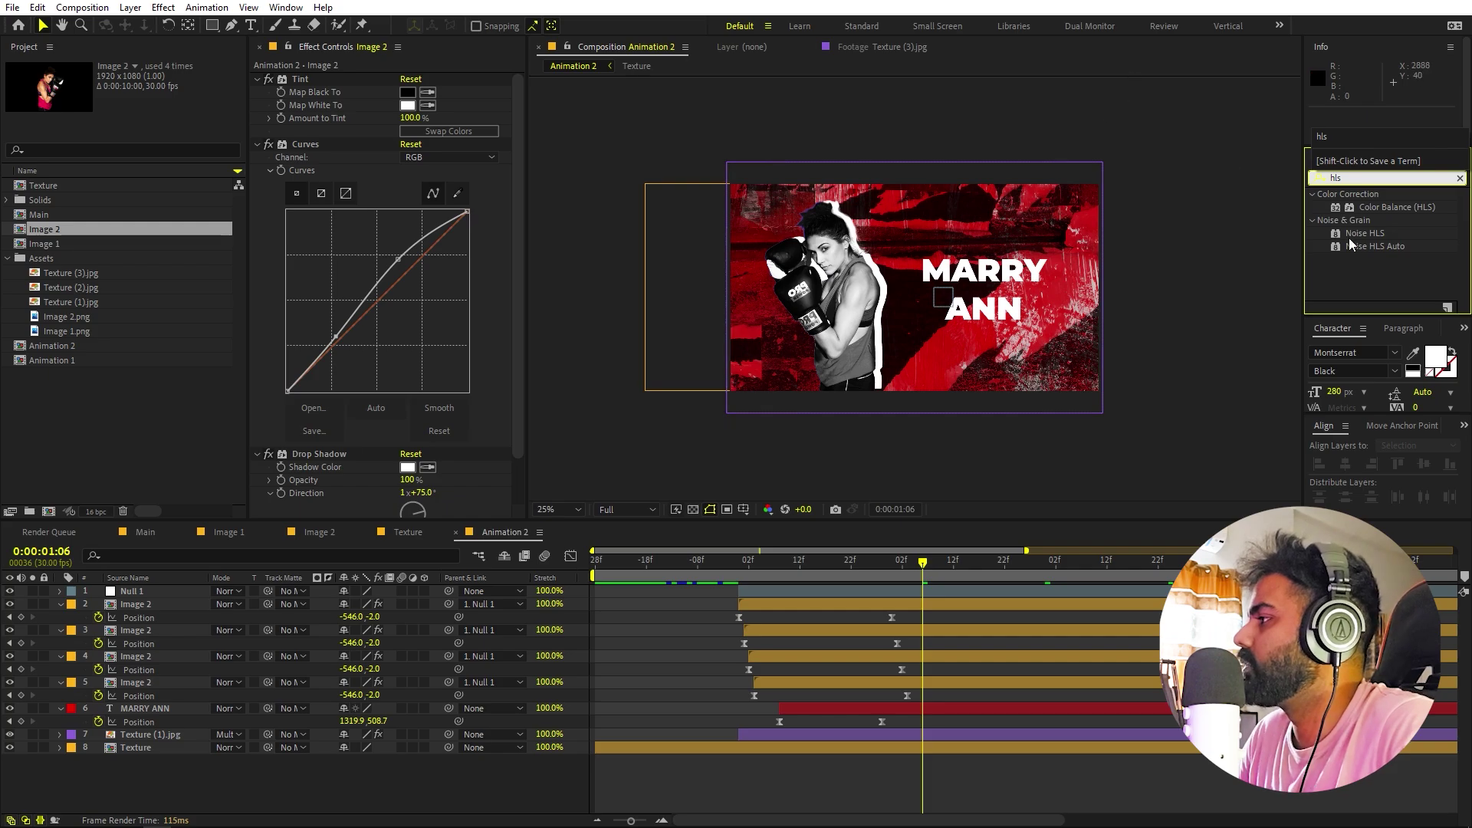
drag(1404, 201, 145, 748)
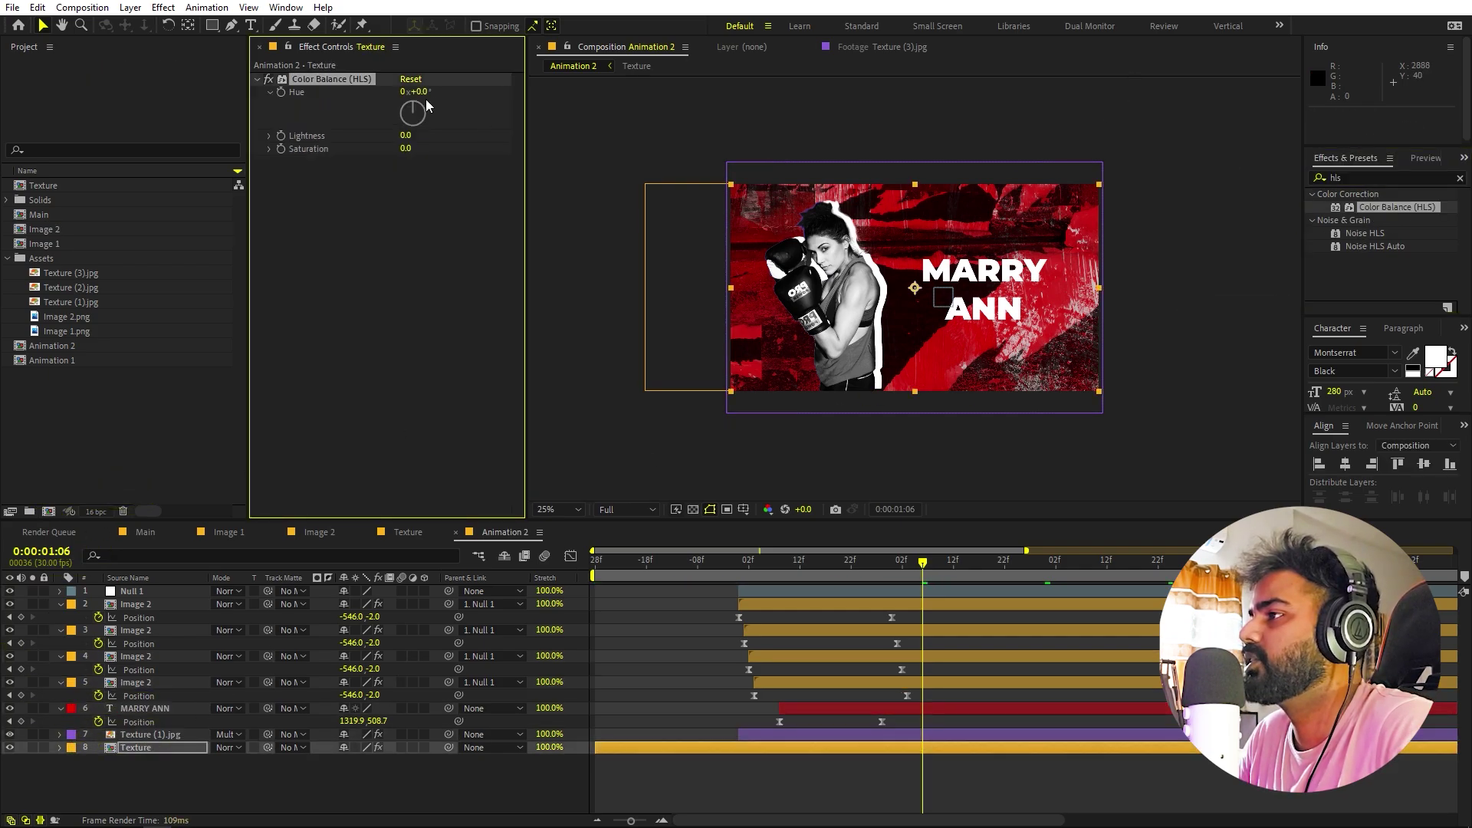
drag(419, 91, 624, 95)
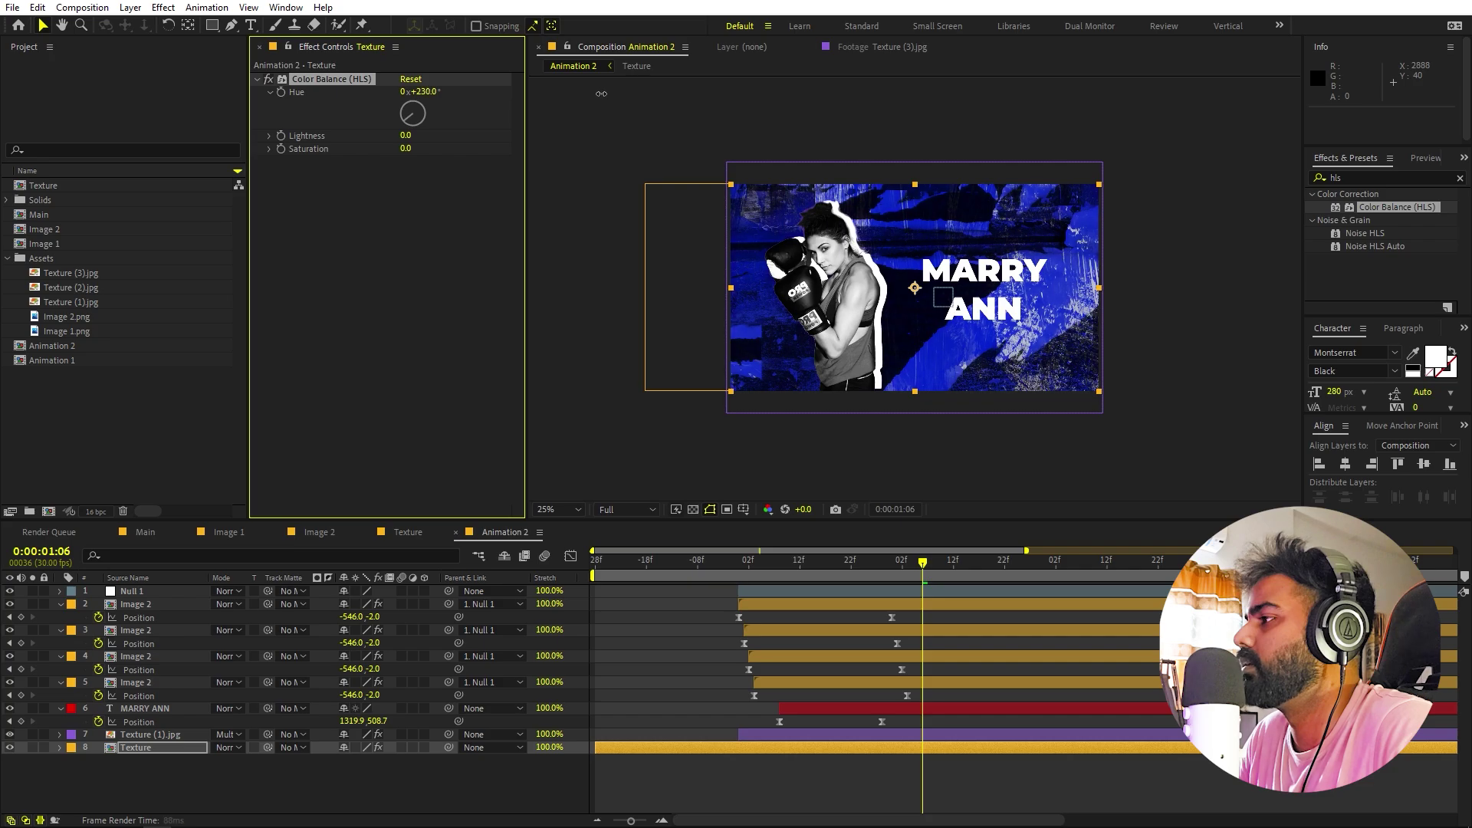
key(period)
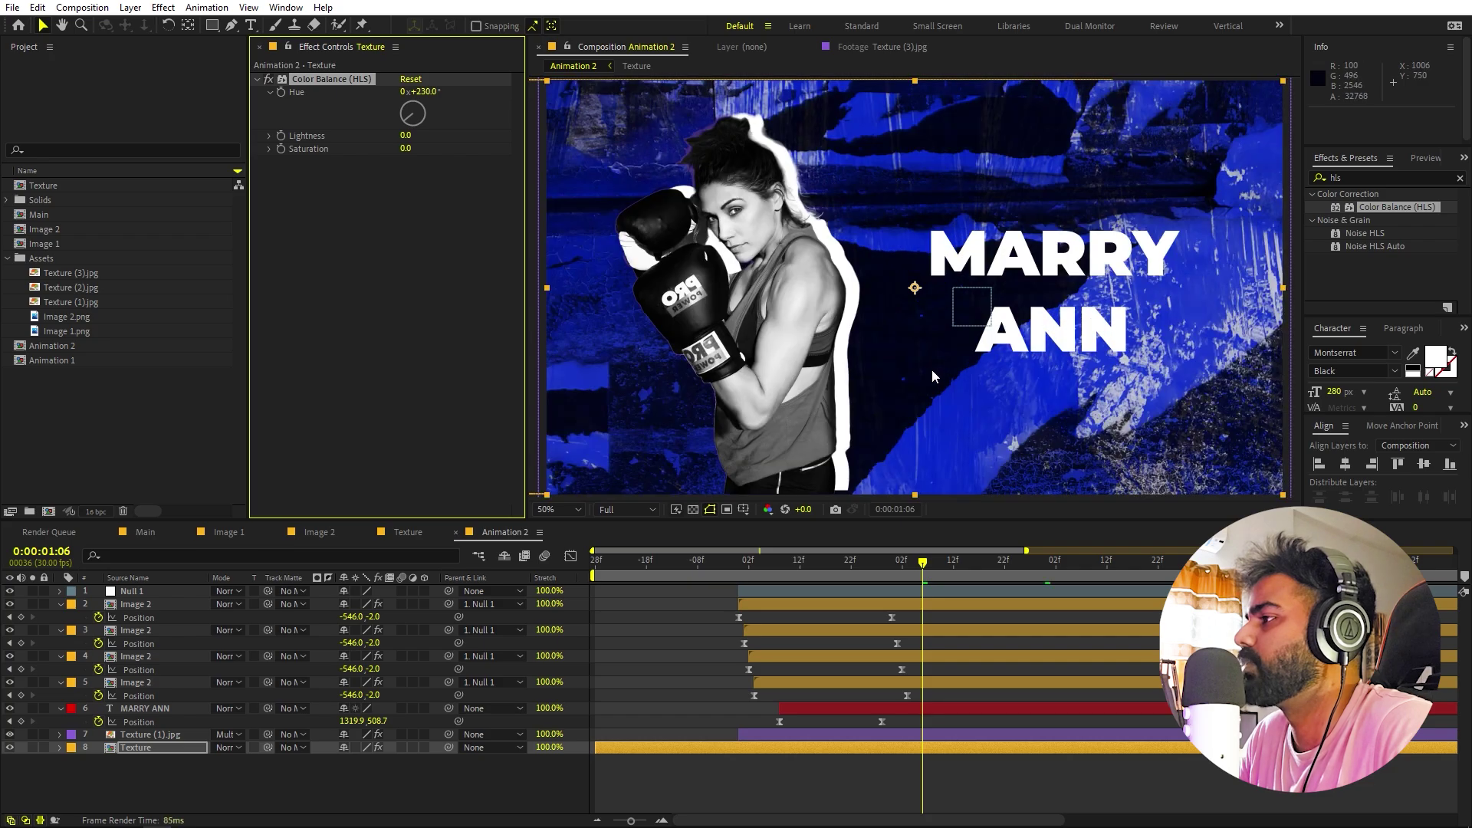
click(163, 418)
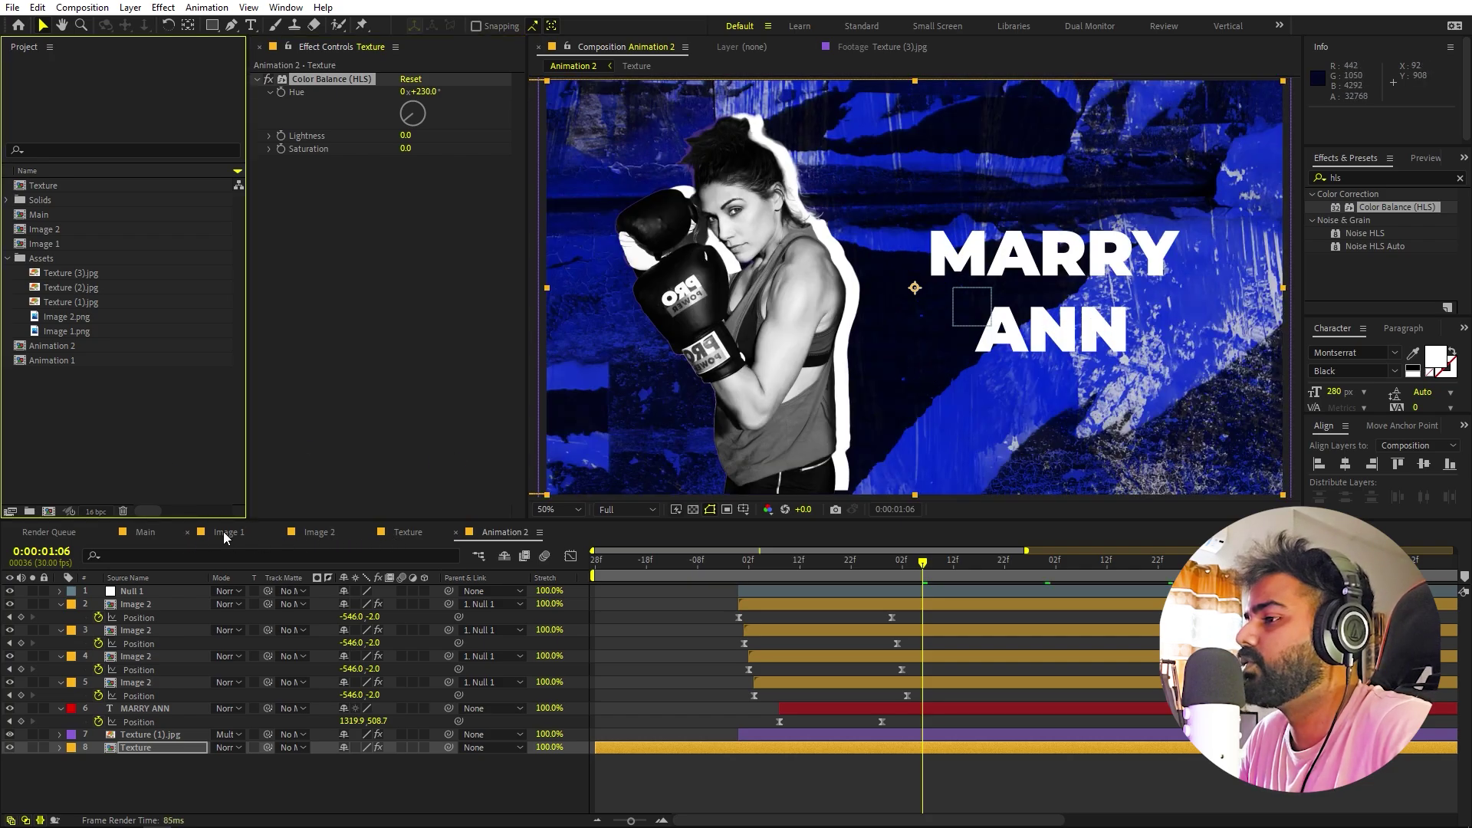
- Add Animation 2 to the Main comp, starting where the first intro ends, and preview it
click(145, 532)
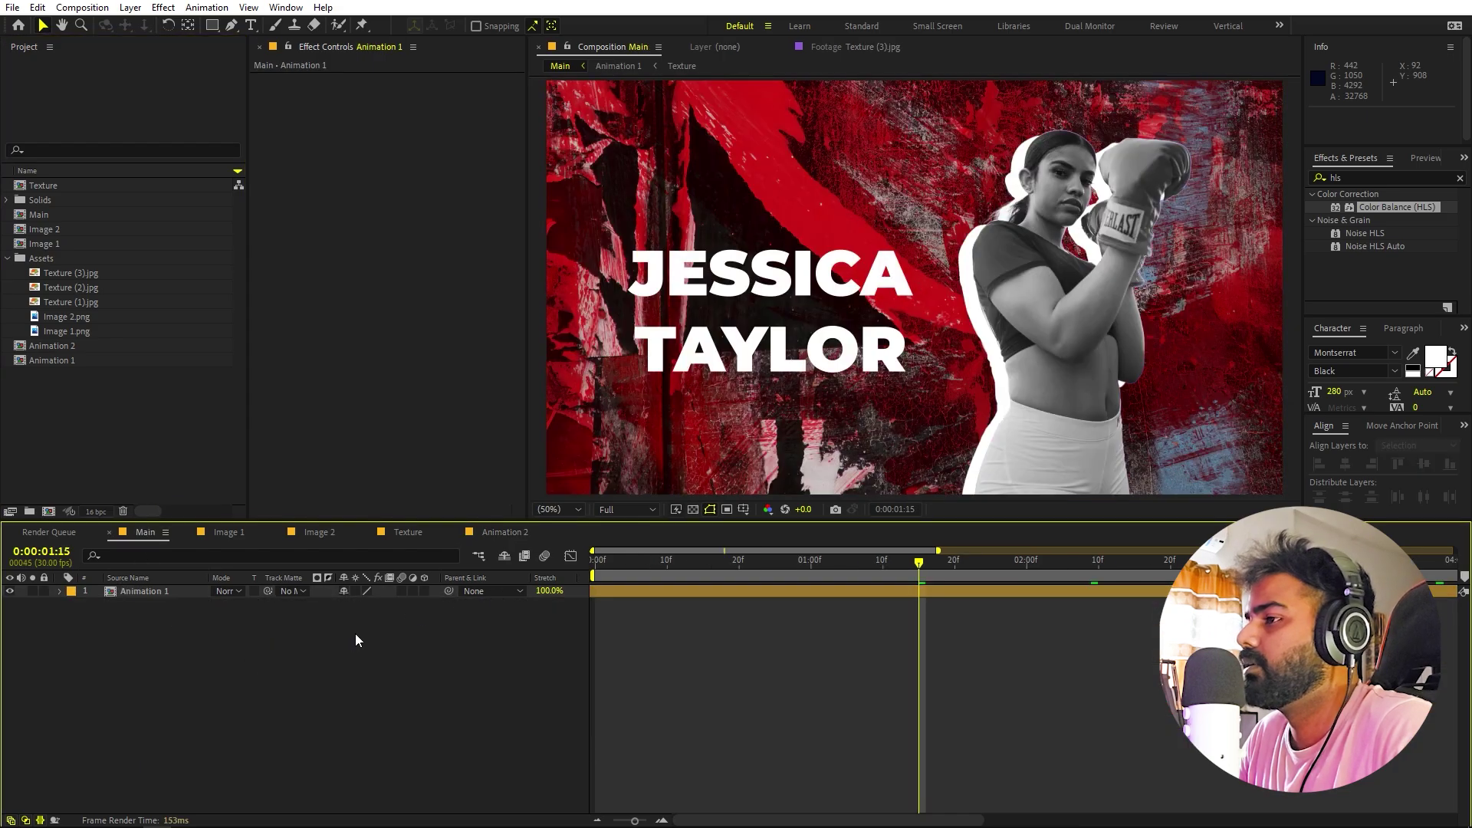
drag(75, 346, 150, 589)
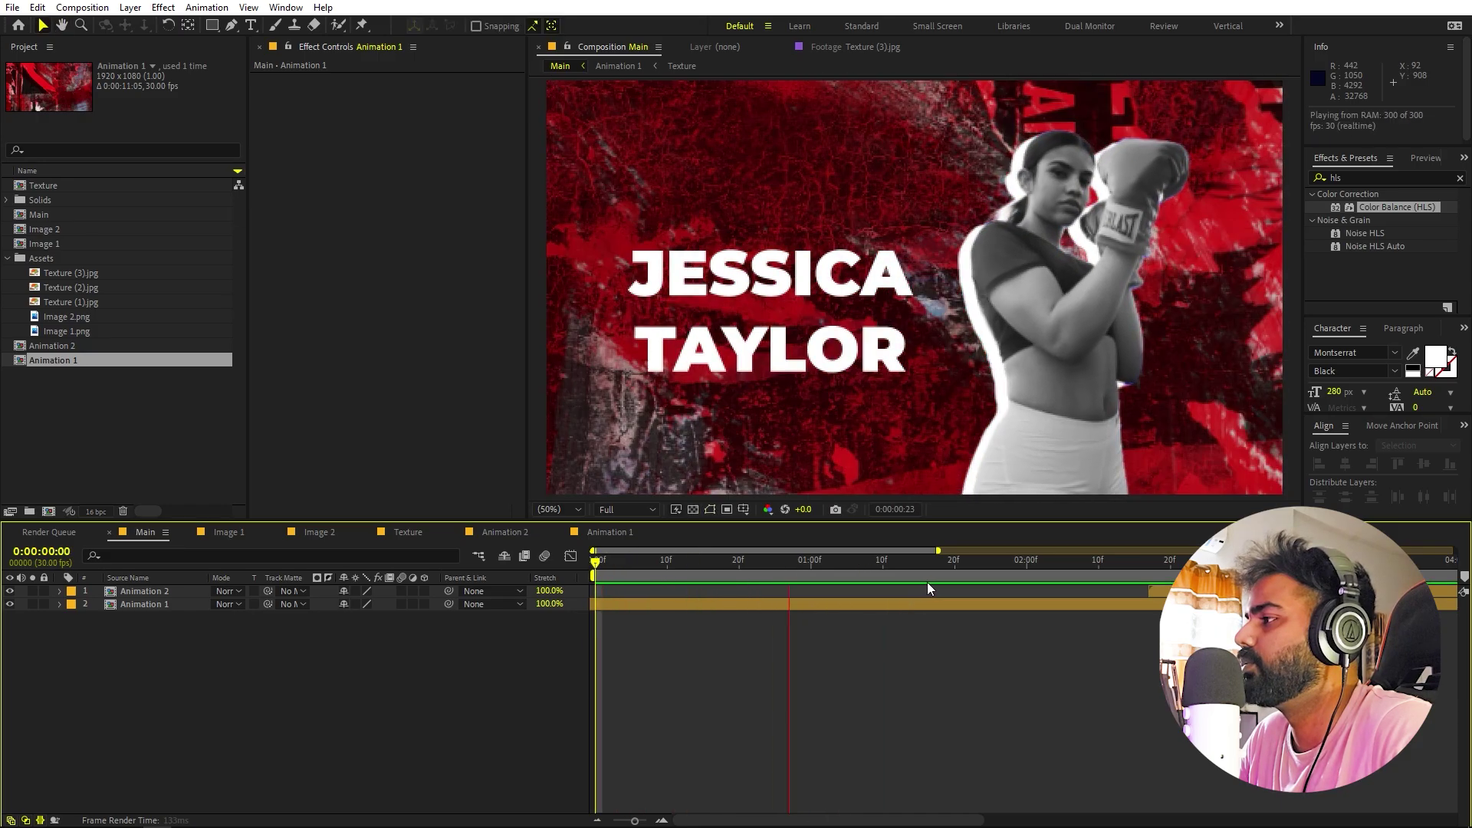
key(space)
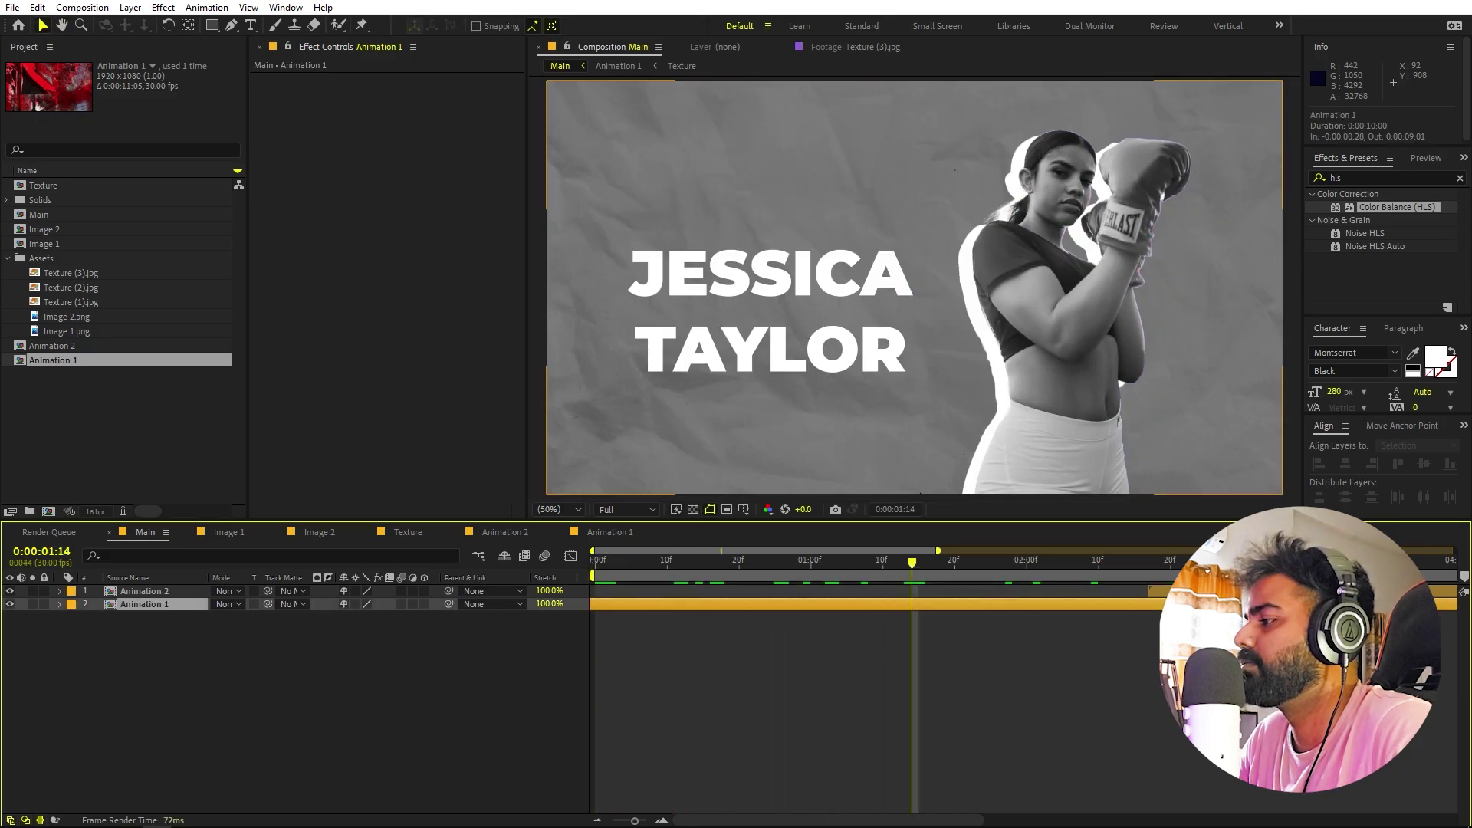
drag(1171, 592, 937, 596)
key(space)
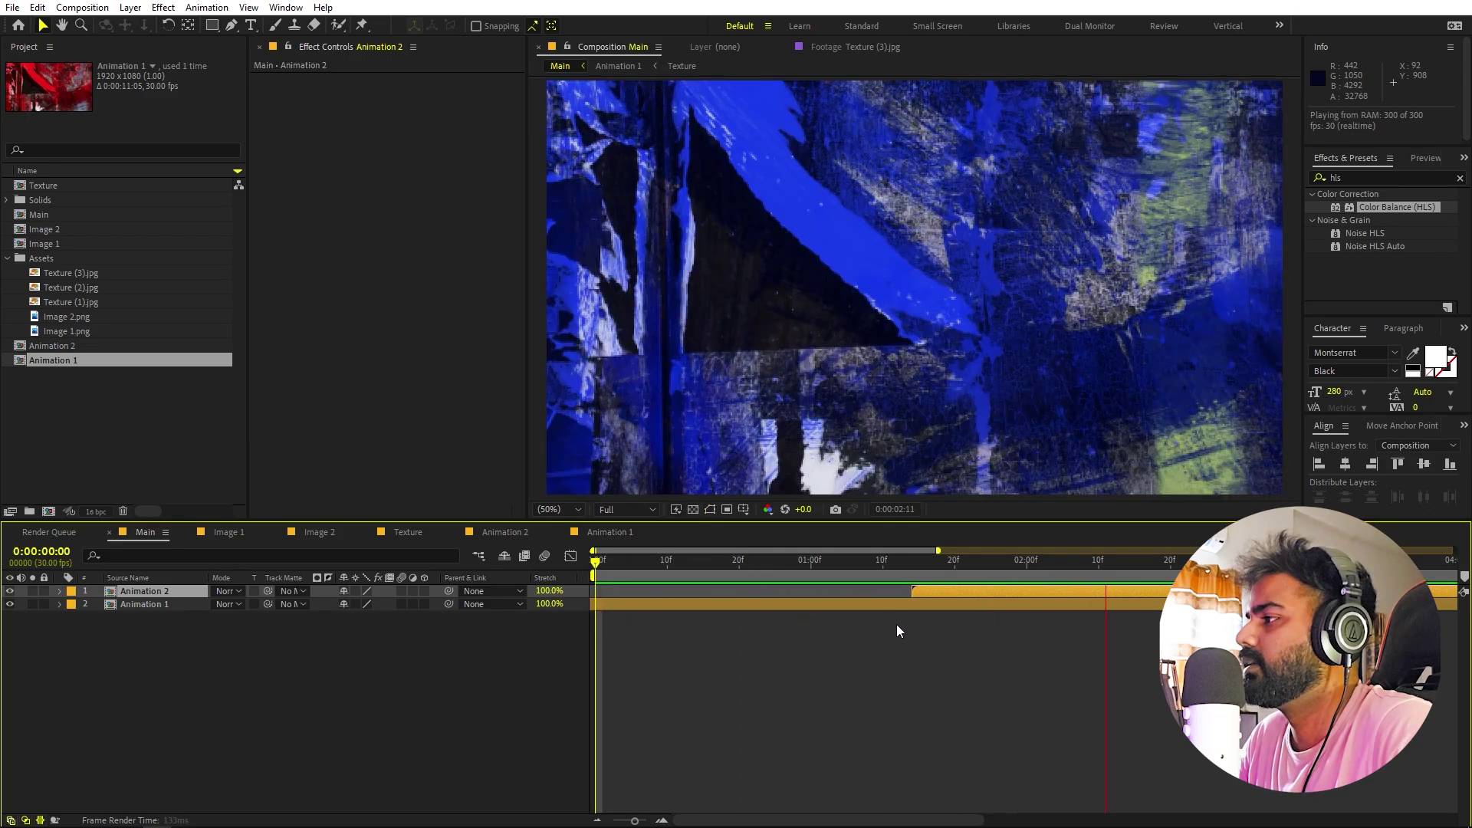
- Trim four frames off Animation 2's start and replay the Main comp over the full ten seconds
drag(1142, 564, 1055, 573)
drag(918, 594, 867, 592)
key(Home)
key(space)
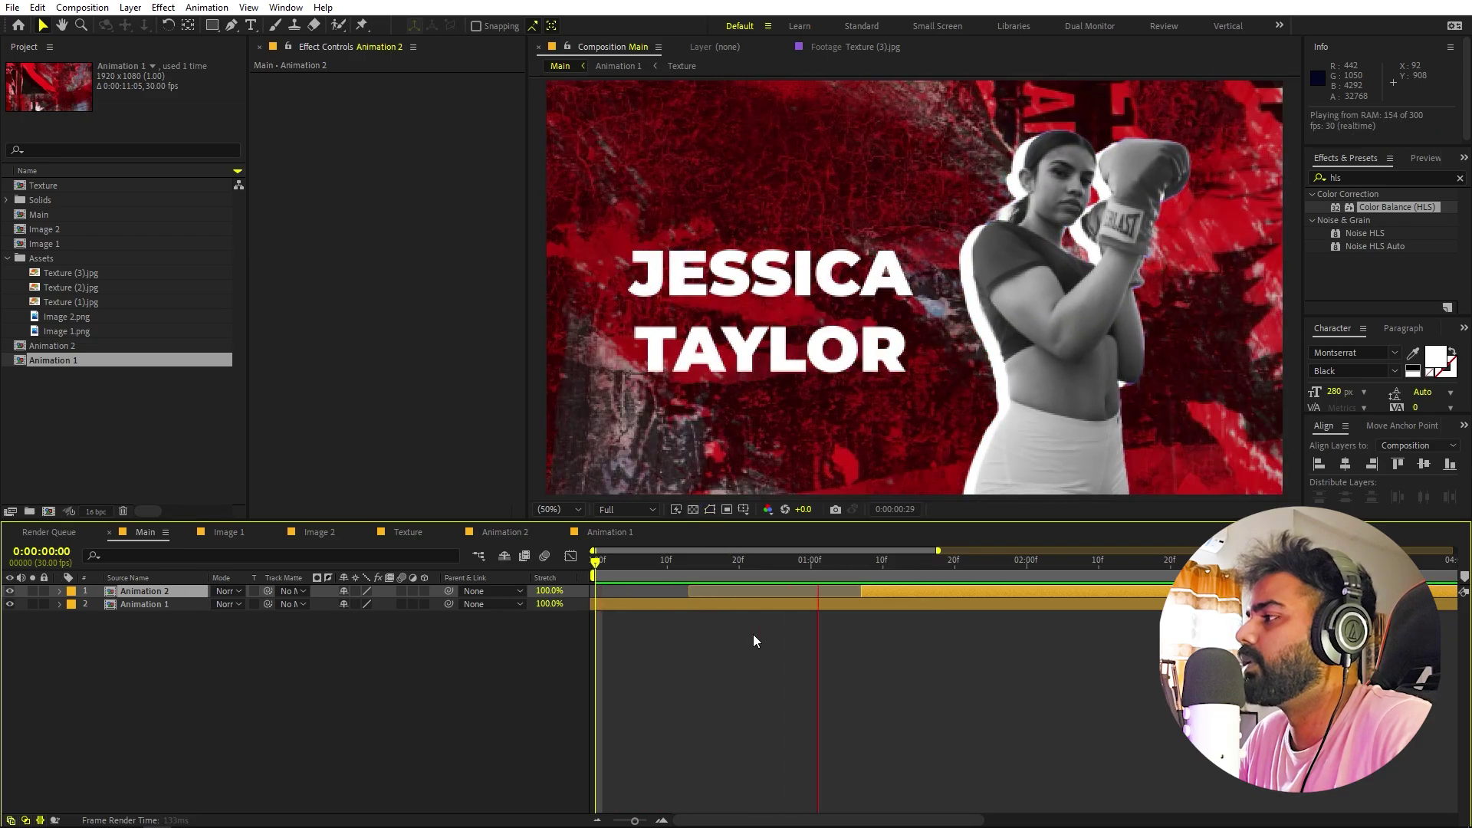
click(843, 653)
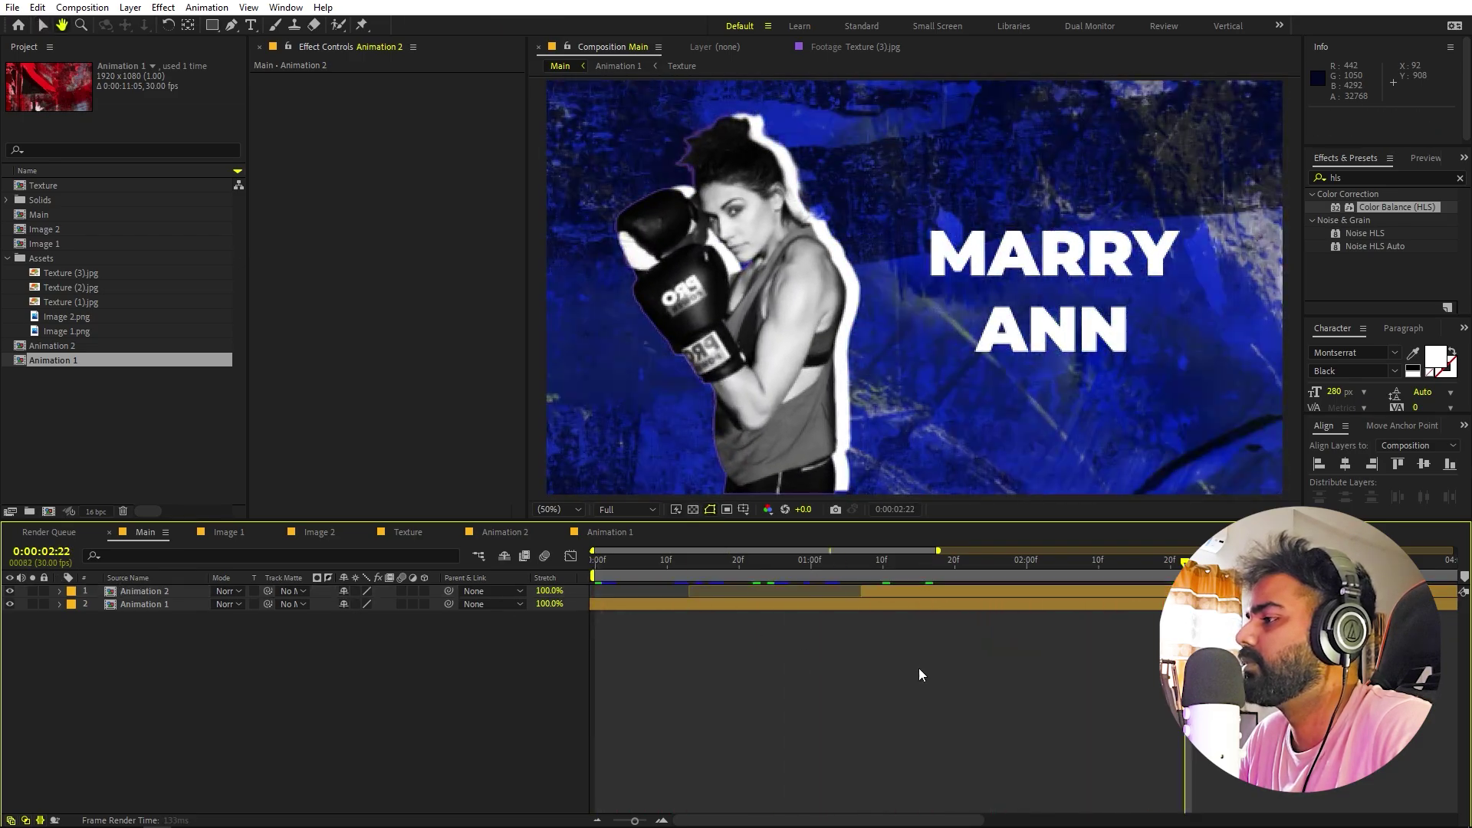
key(minus)
key(minus)
key(minus)
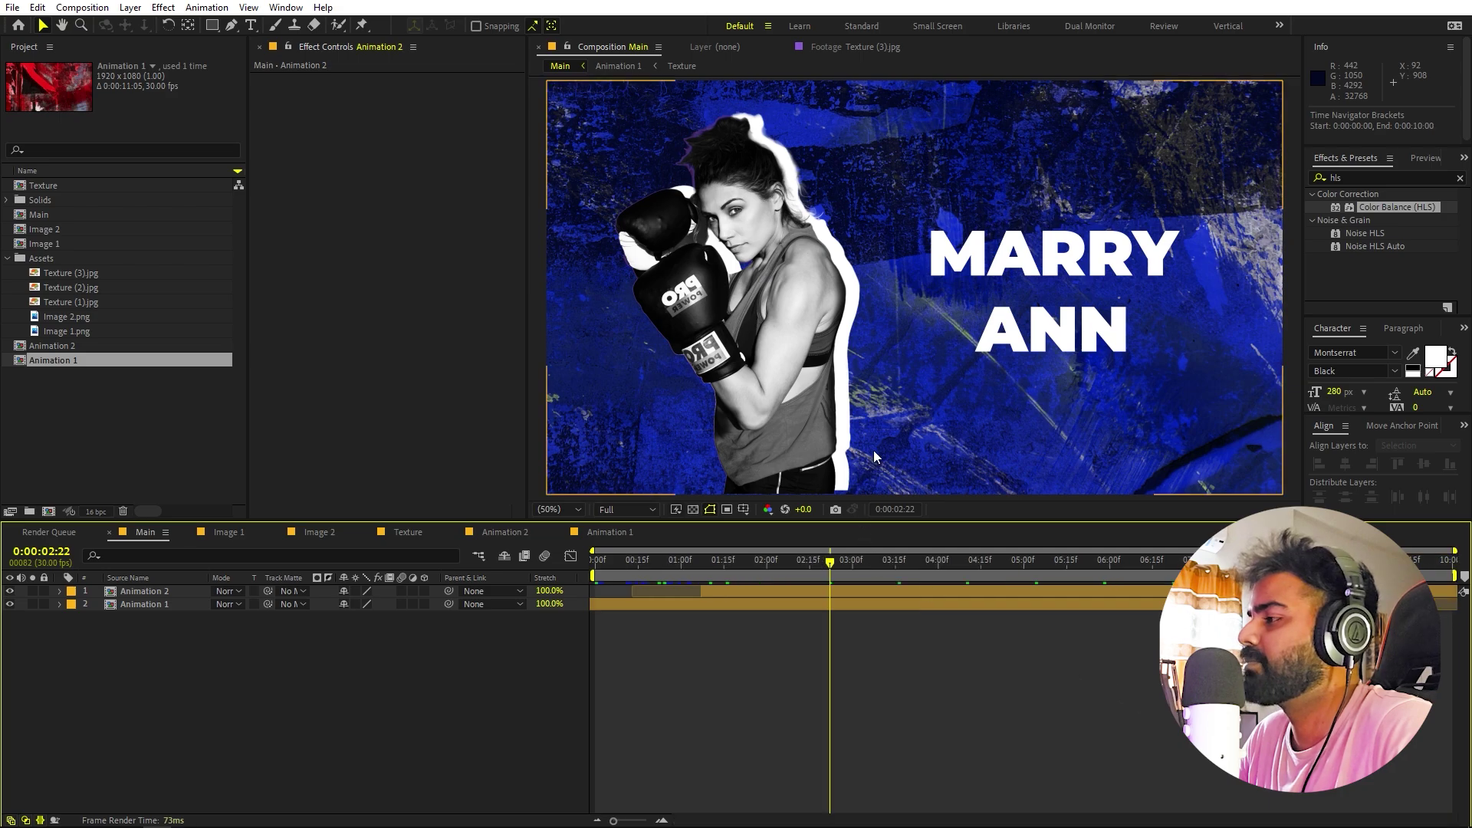
click(197, 454)
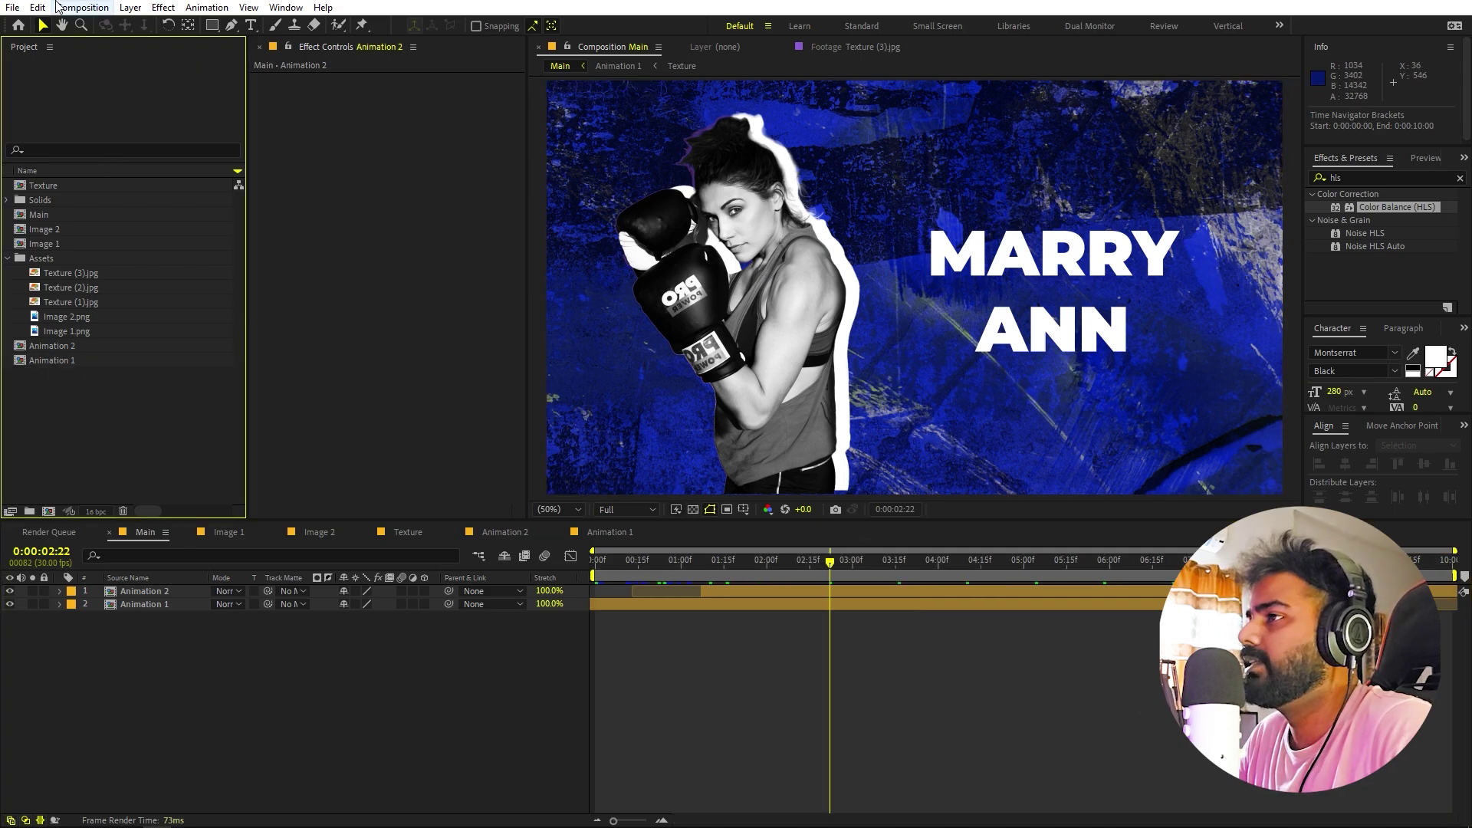
- Create a 1920×1080, 30 fps, 10-second composition named VS, then return to Animation 2
click(82, 8)
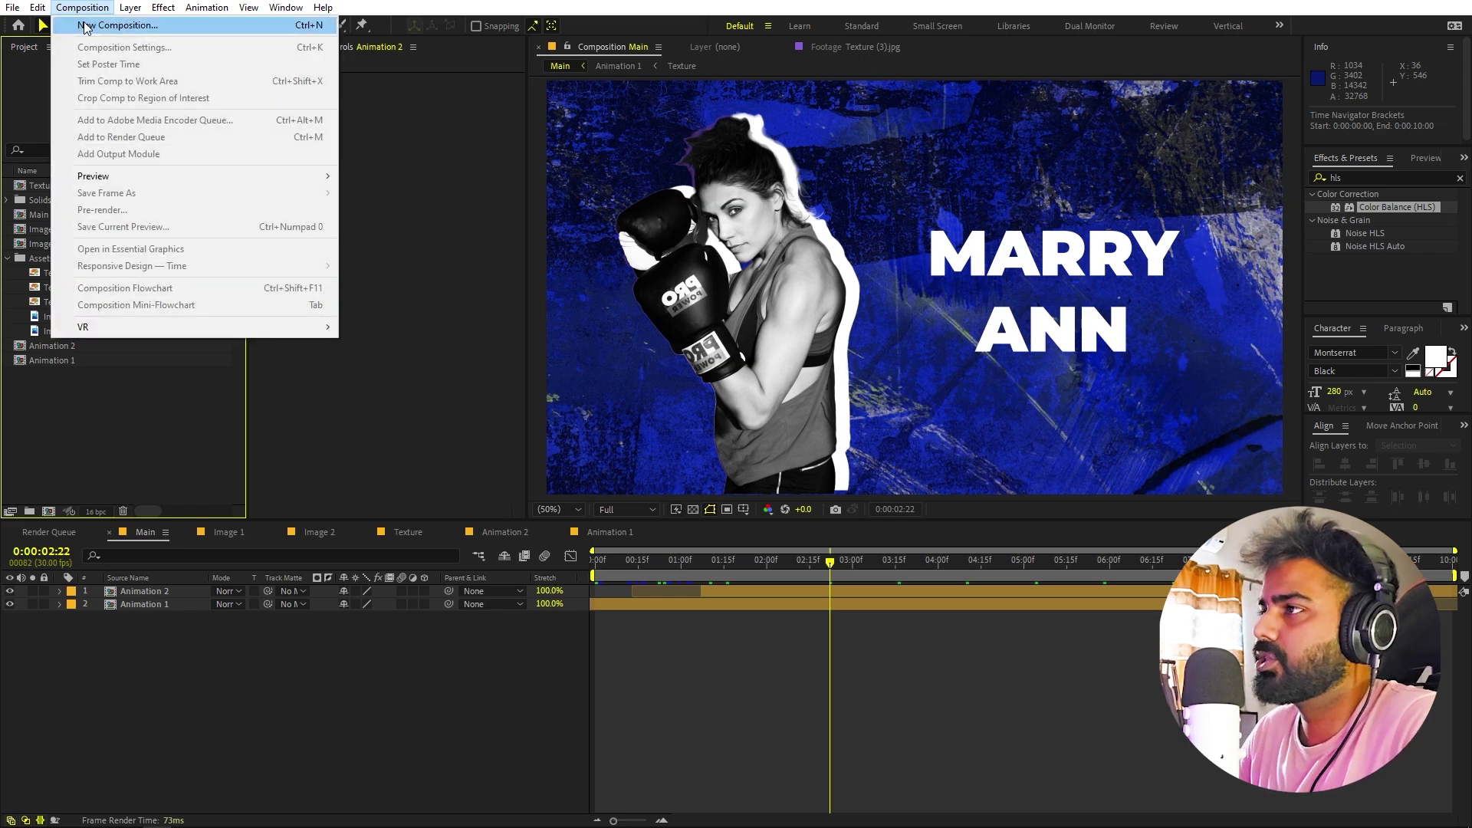
click(84, 27)
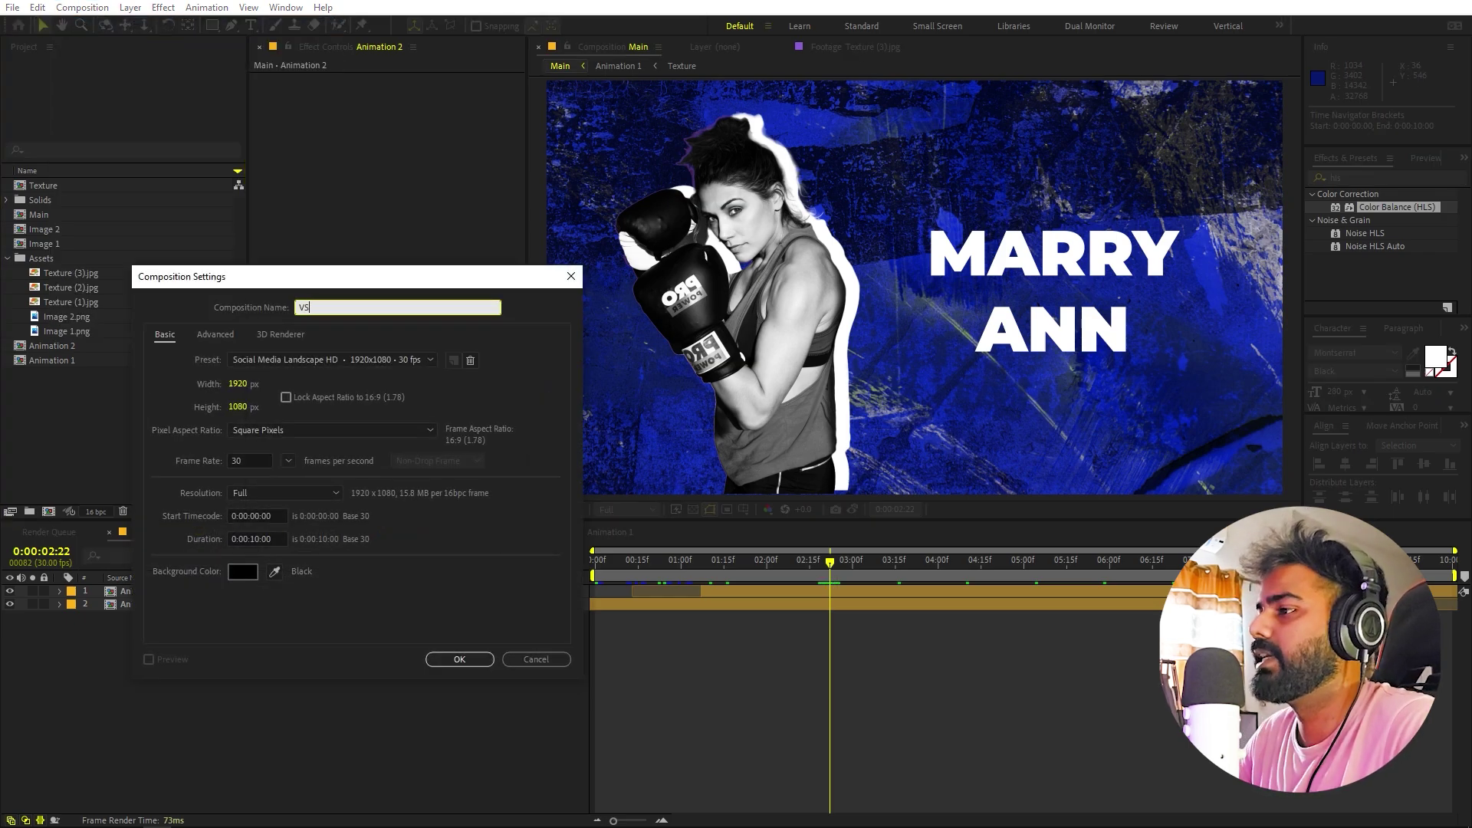
click(458, 659)
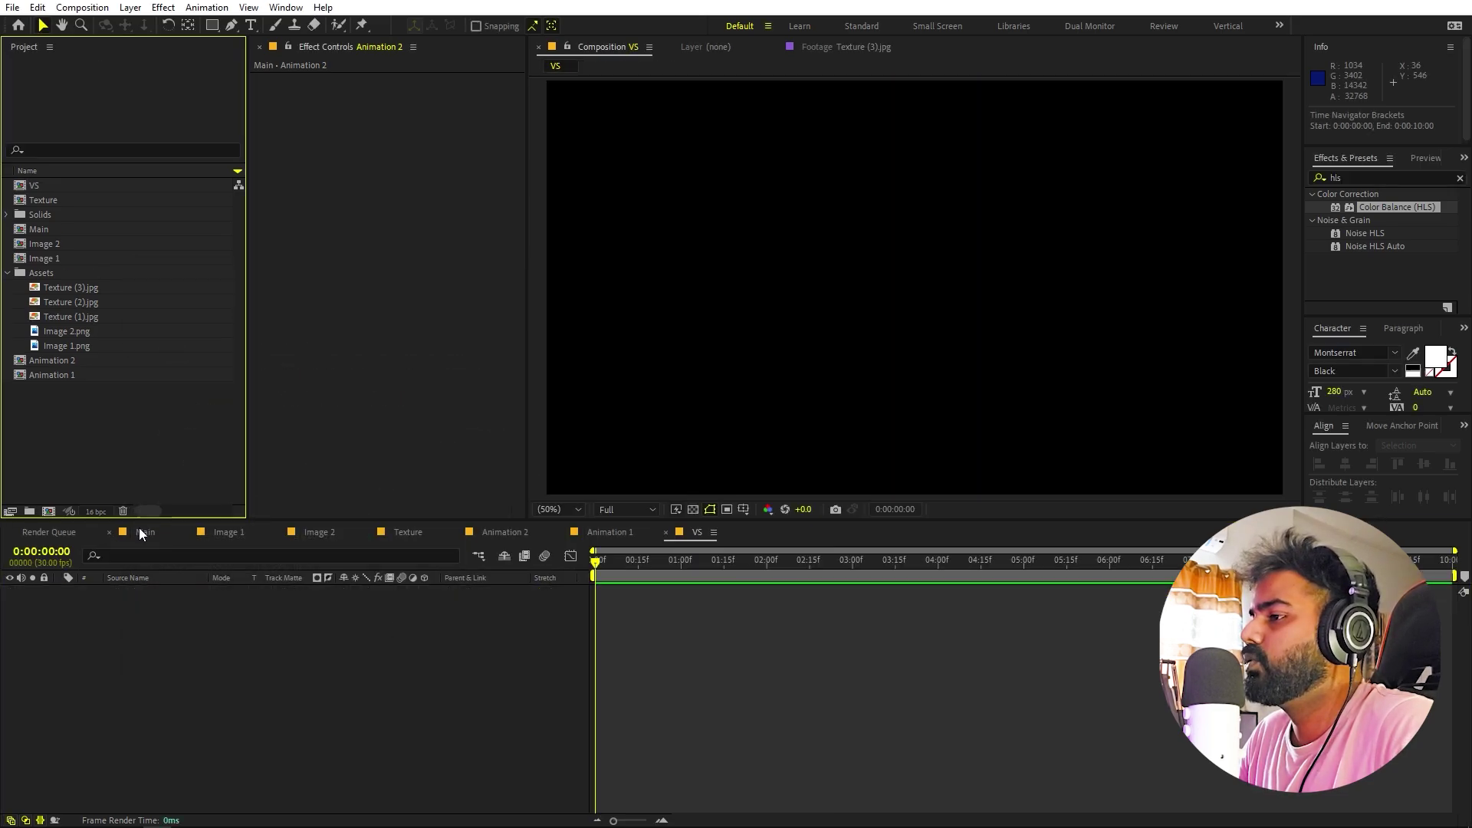
click(477, 531)
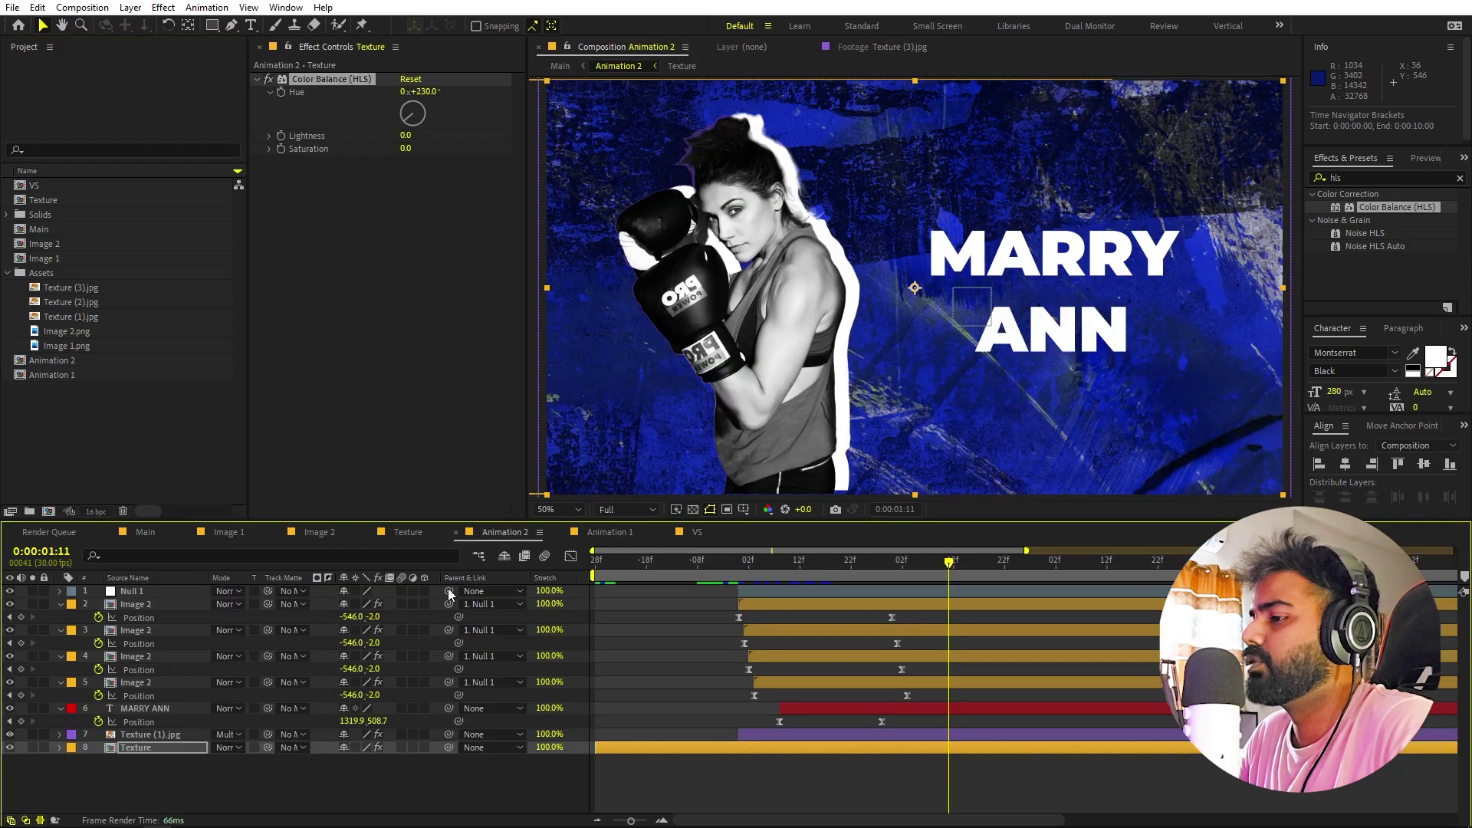
- Copy Animation 2's two blue texture layers into VS and make them start at 0:00
click(145, 736)
shift+click(139, 747)
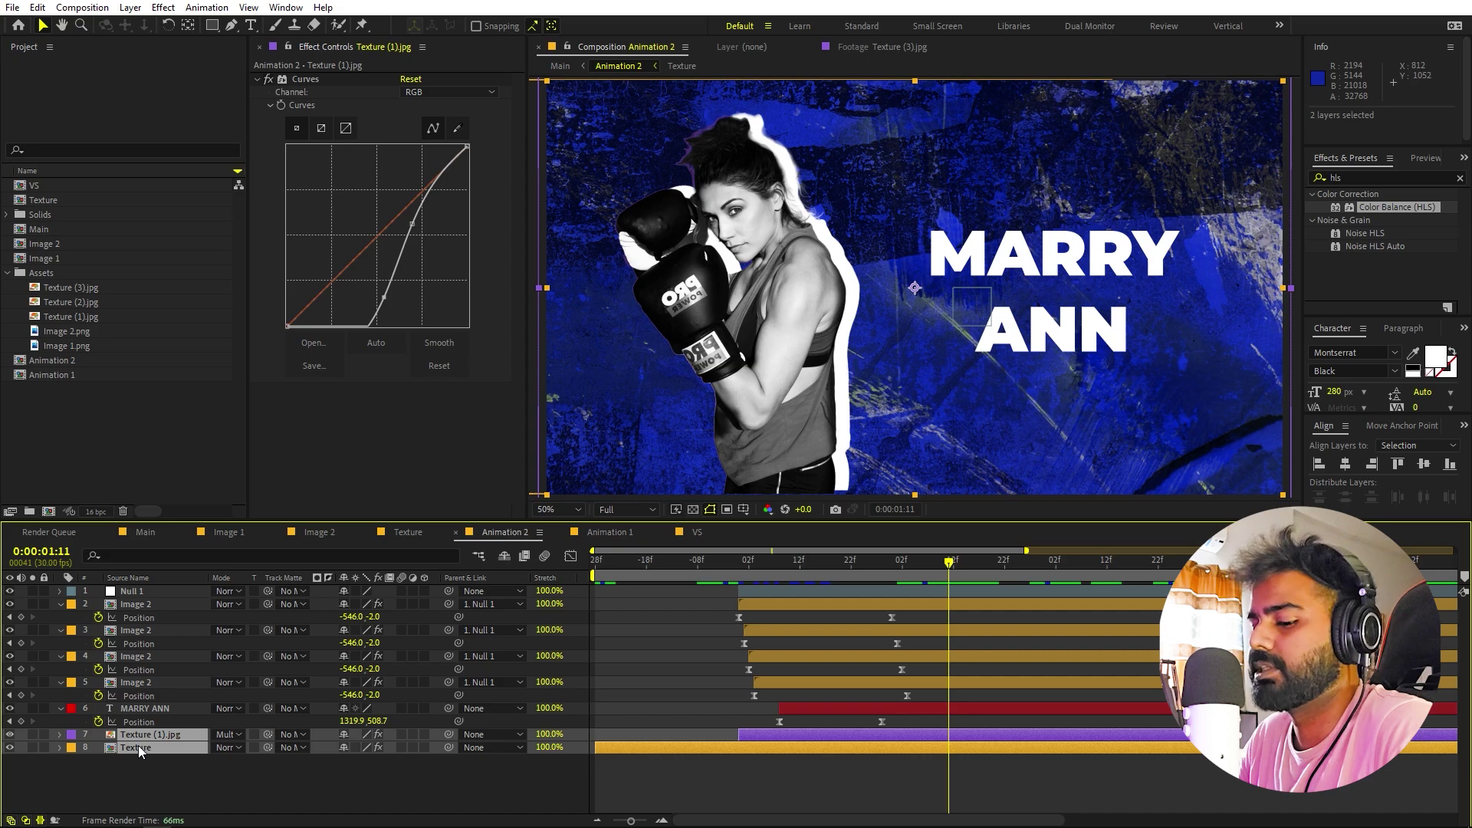
key(ctrl+c)
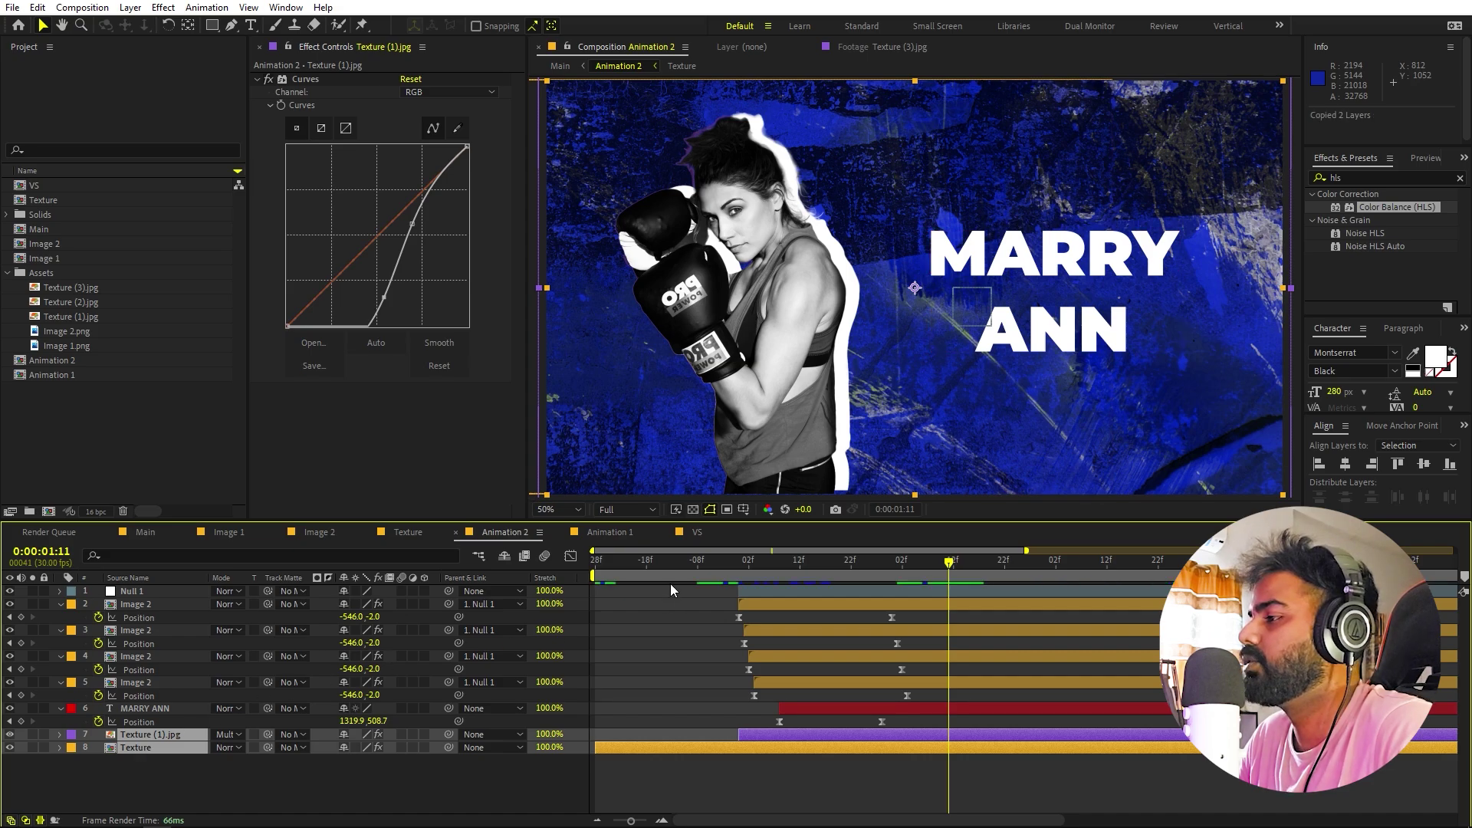
click(687, 535)
key(ctrl+v)
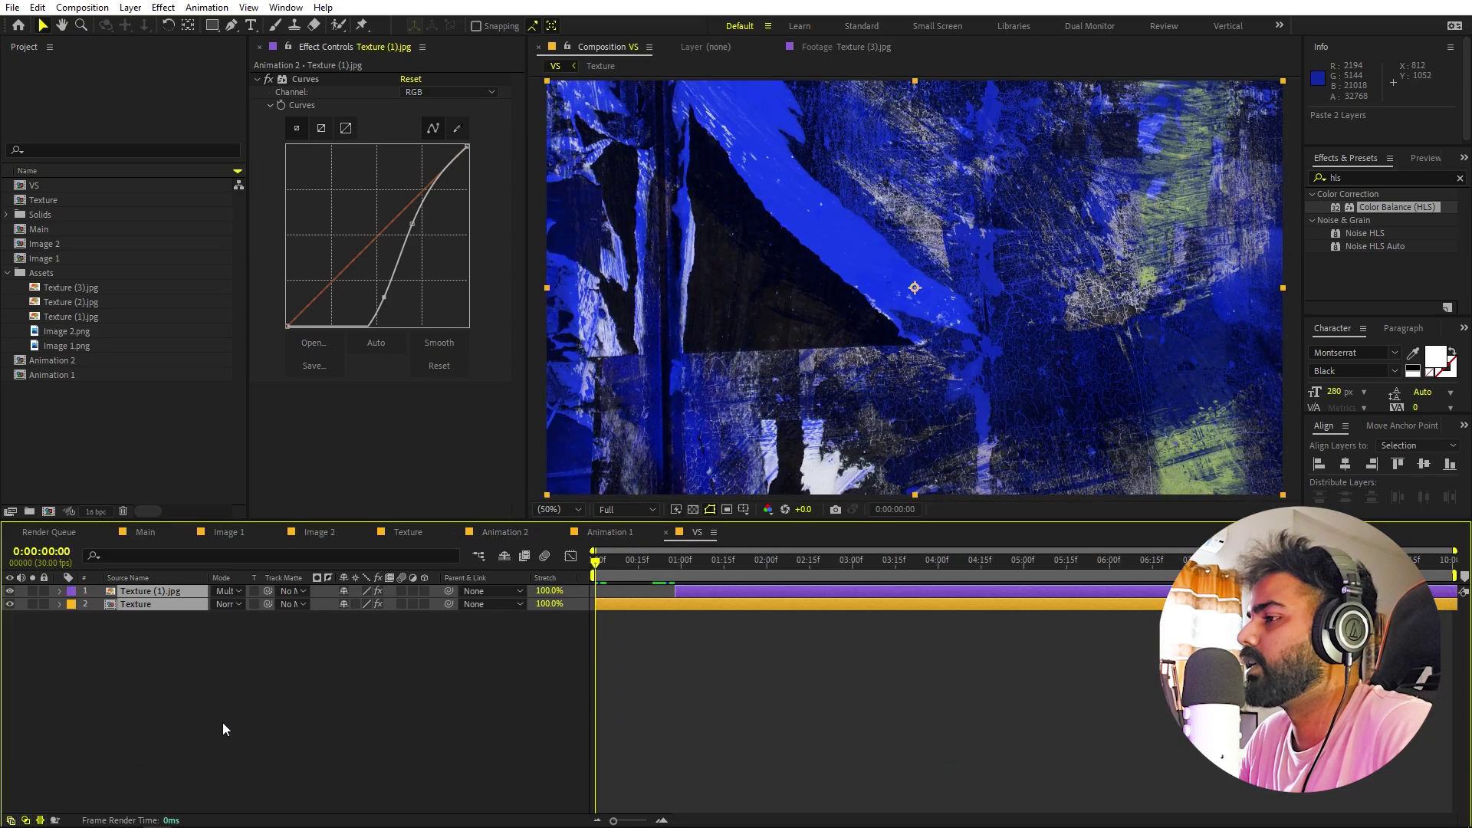
click(223, 723)
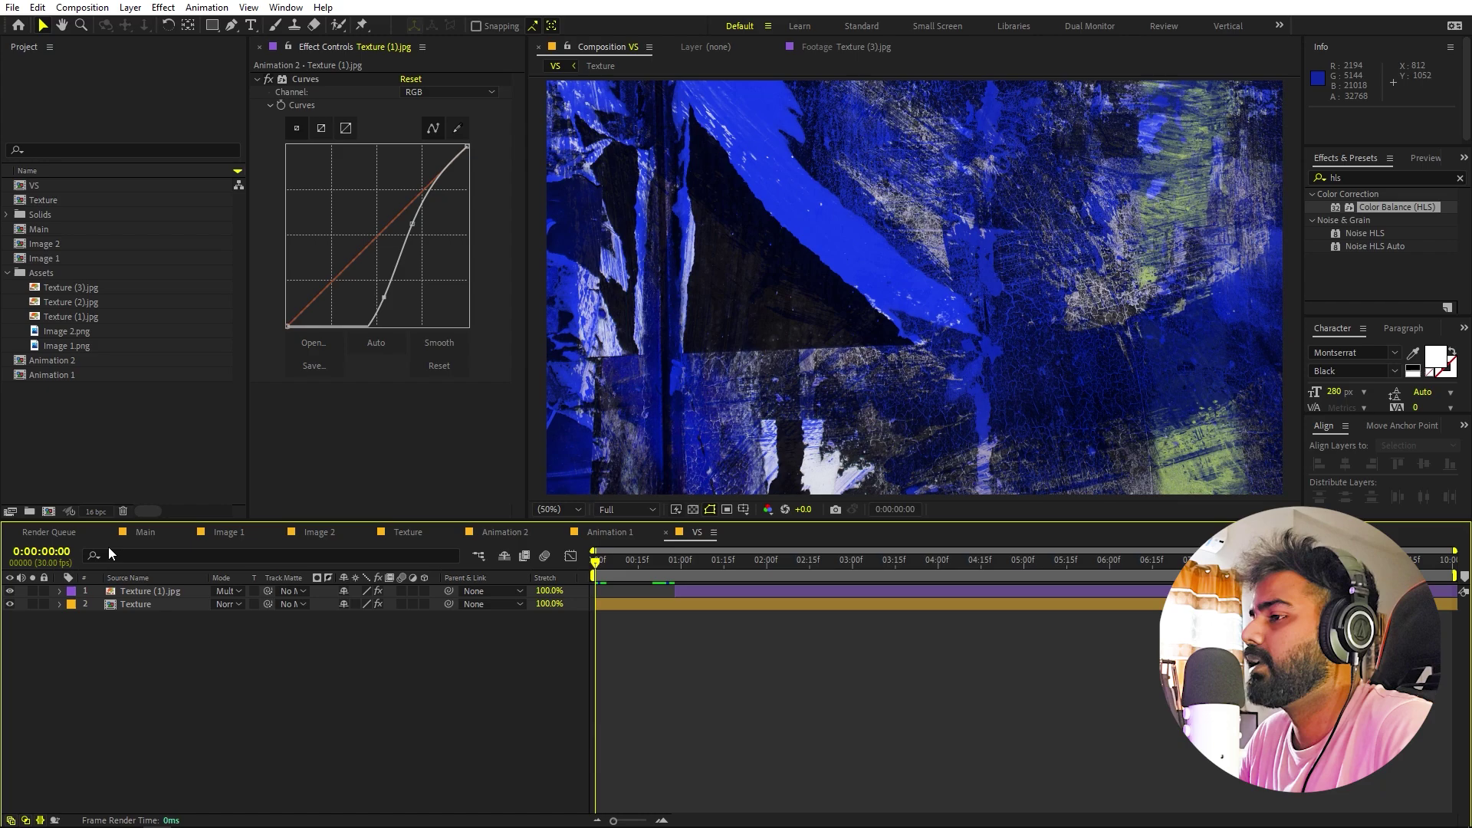
click(687, 590)
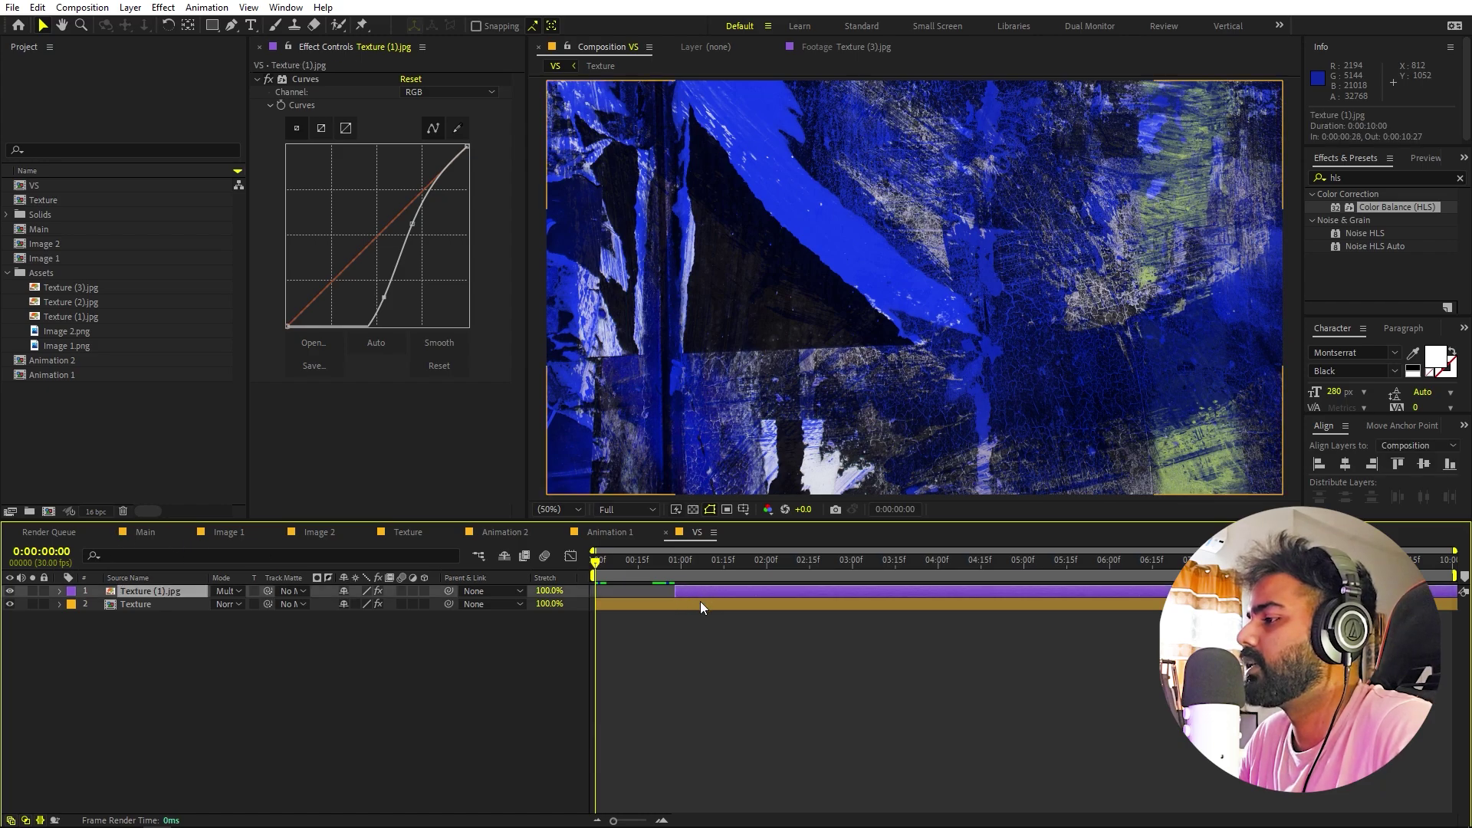
shift+click(701, 601)
drag(697, 590, 647, 595)
click(653, 637)
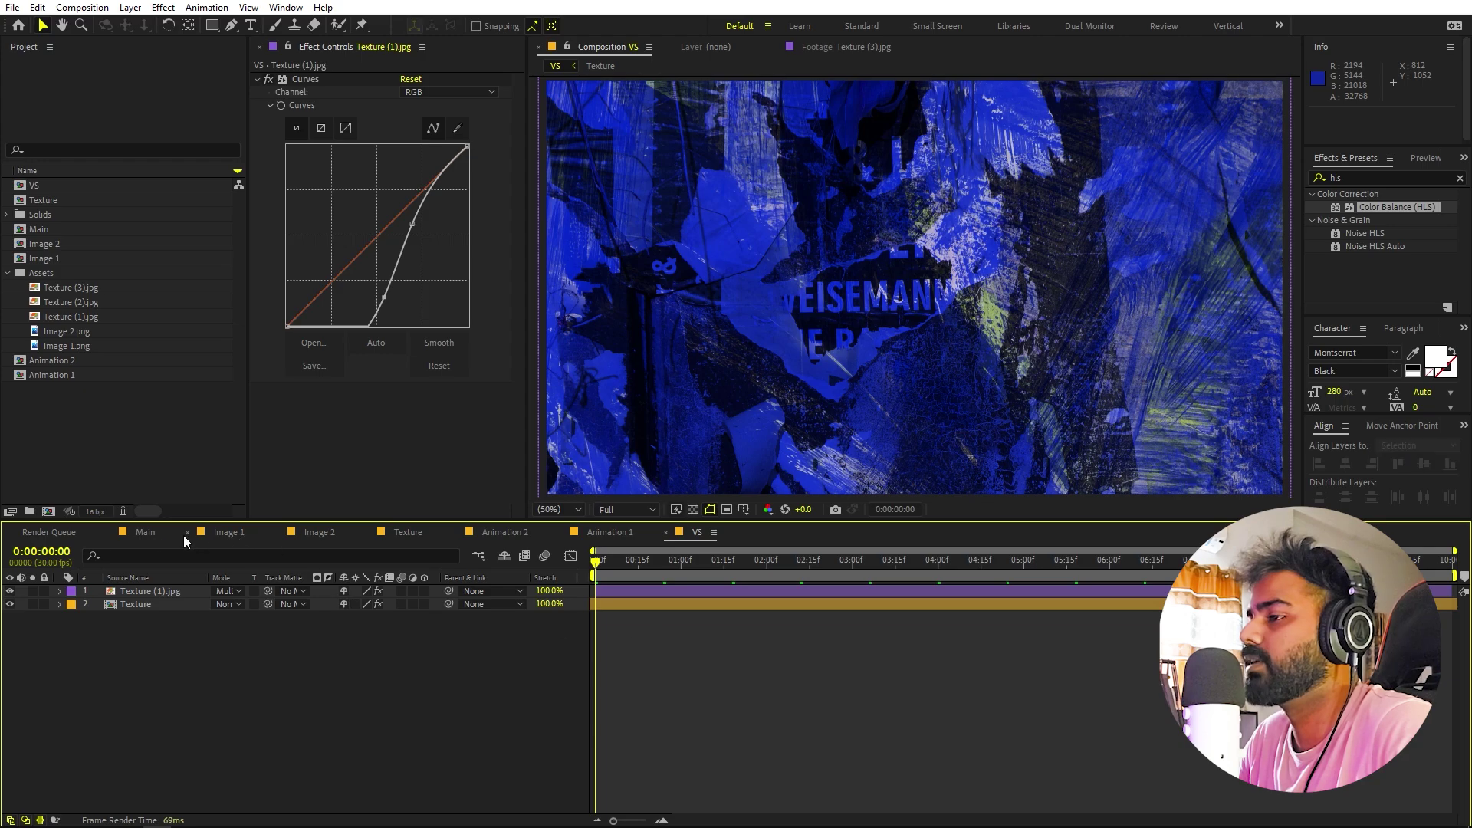
- Paste Animation 1's two red texture layers into VS, also starting at 0:00
click(607, 533)
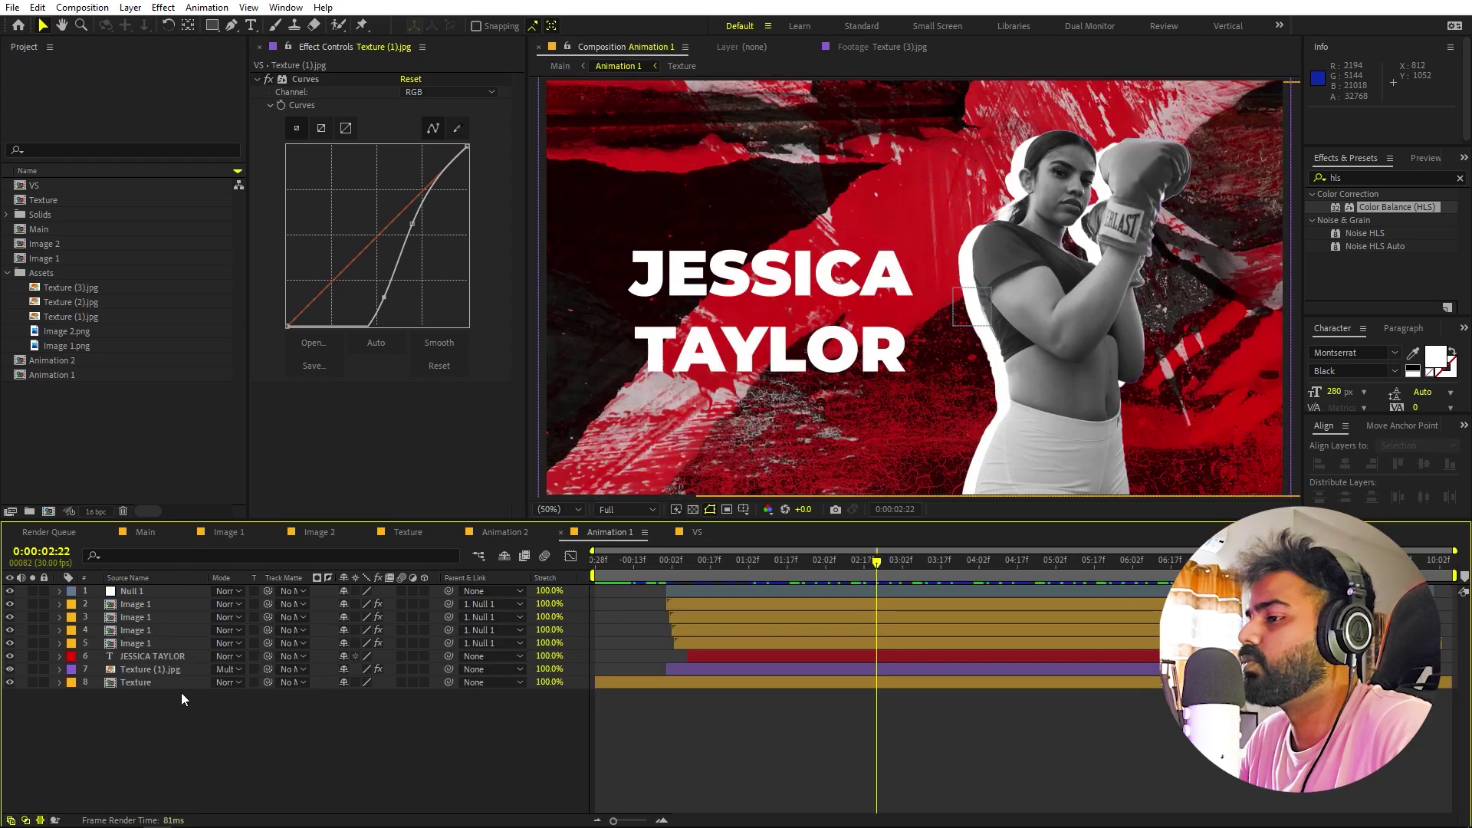
click(145, 669)
shift+click(141, 684)
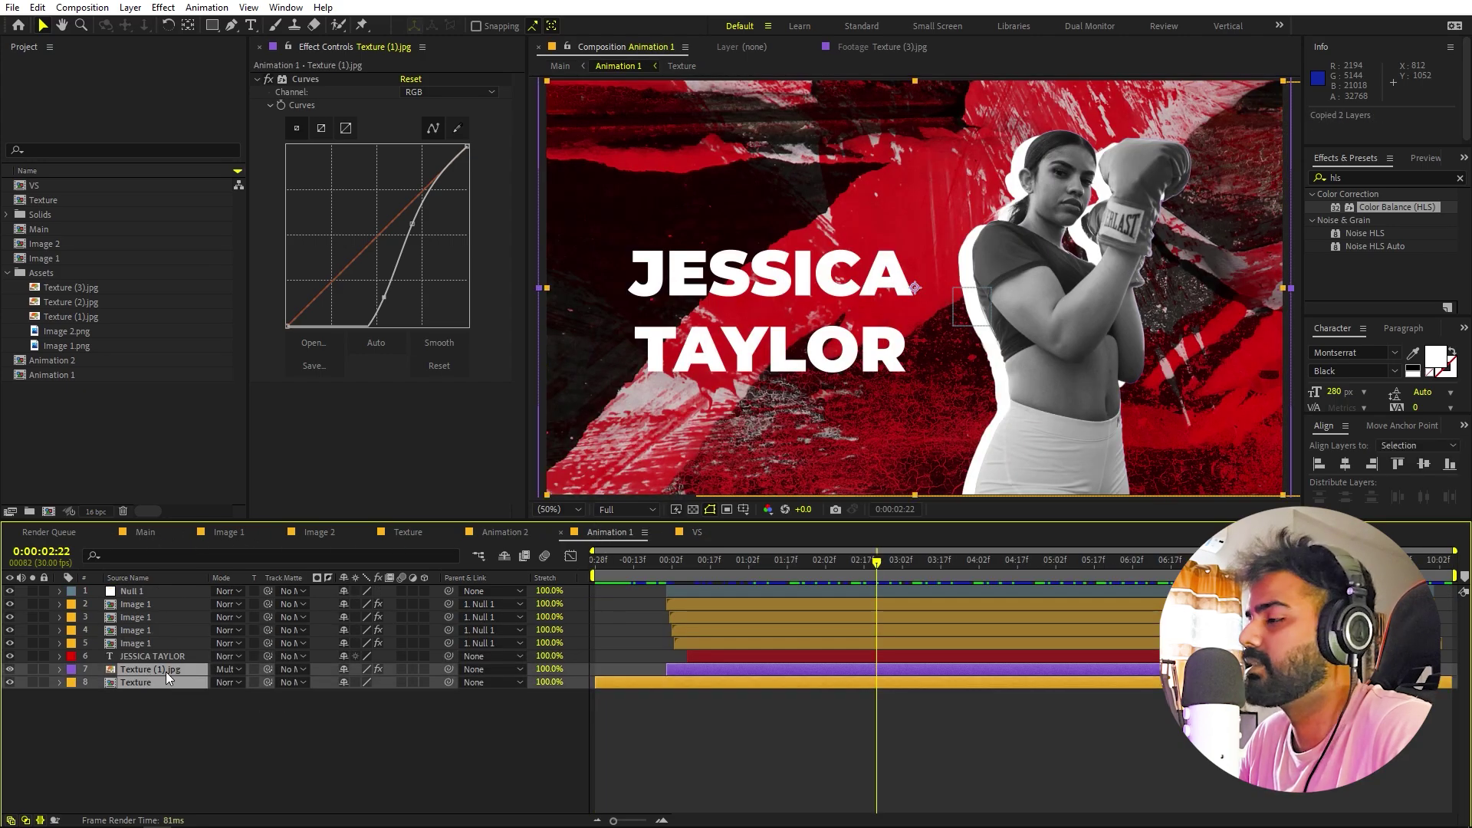
click(699, 533)
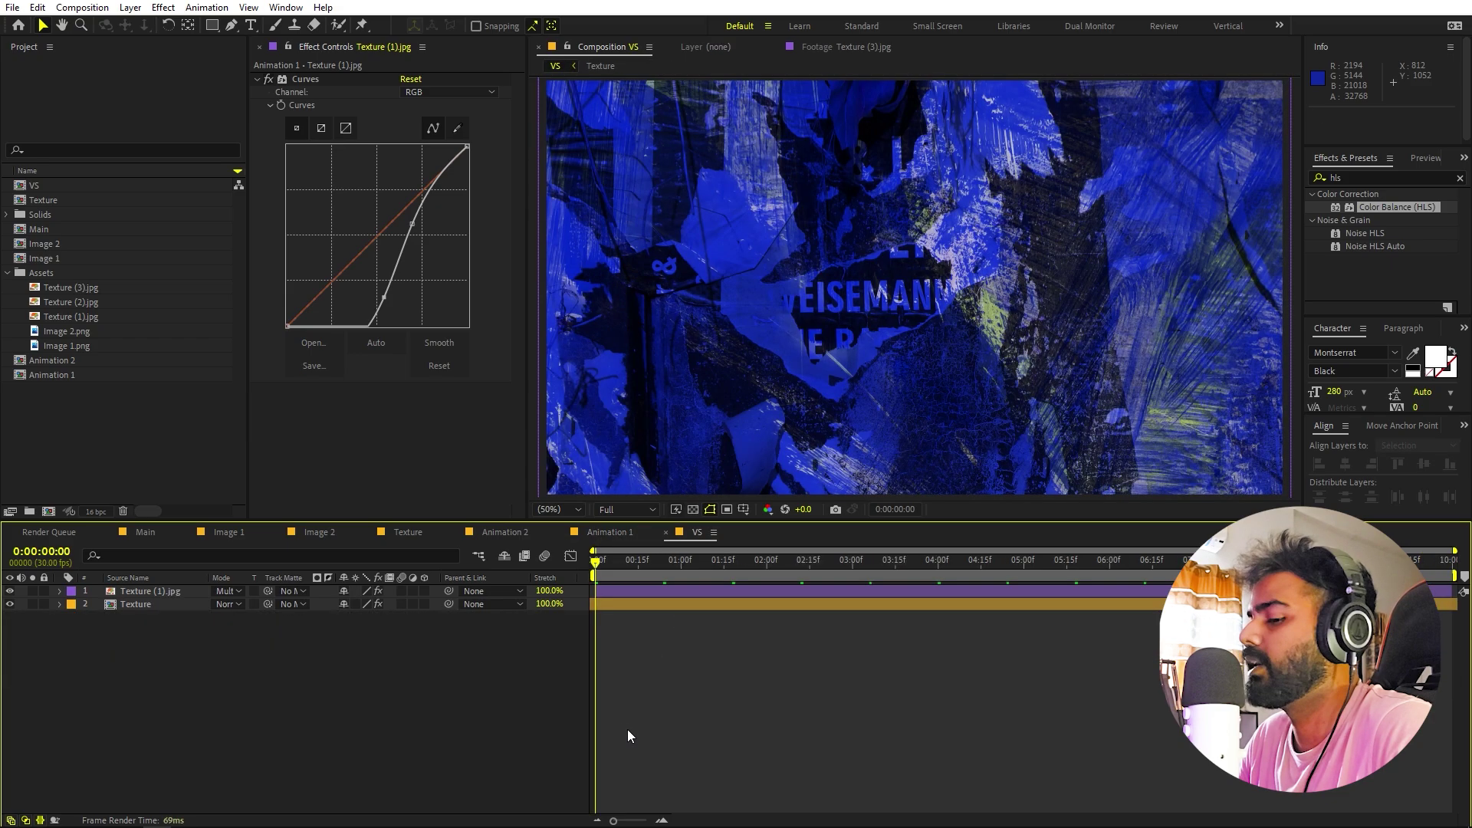
key(ctrl+v)
drag(693, 604, 617, 605)
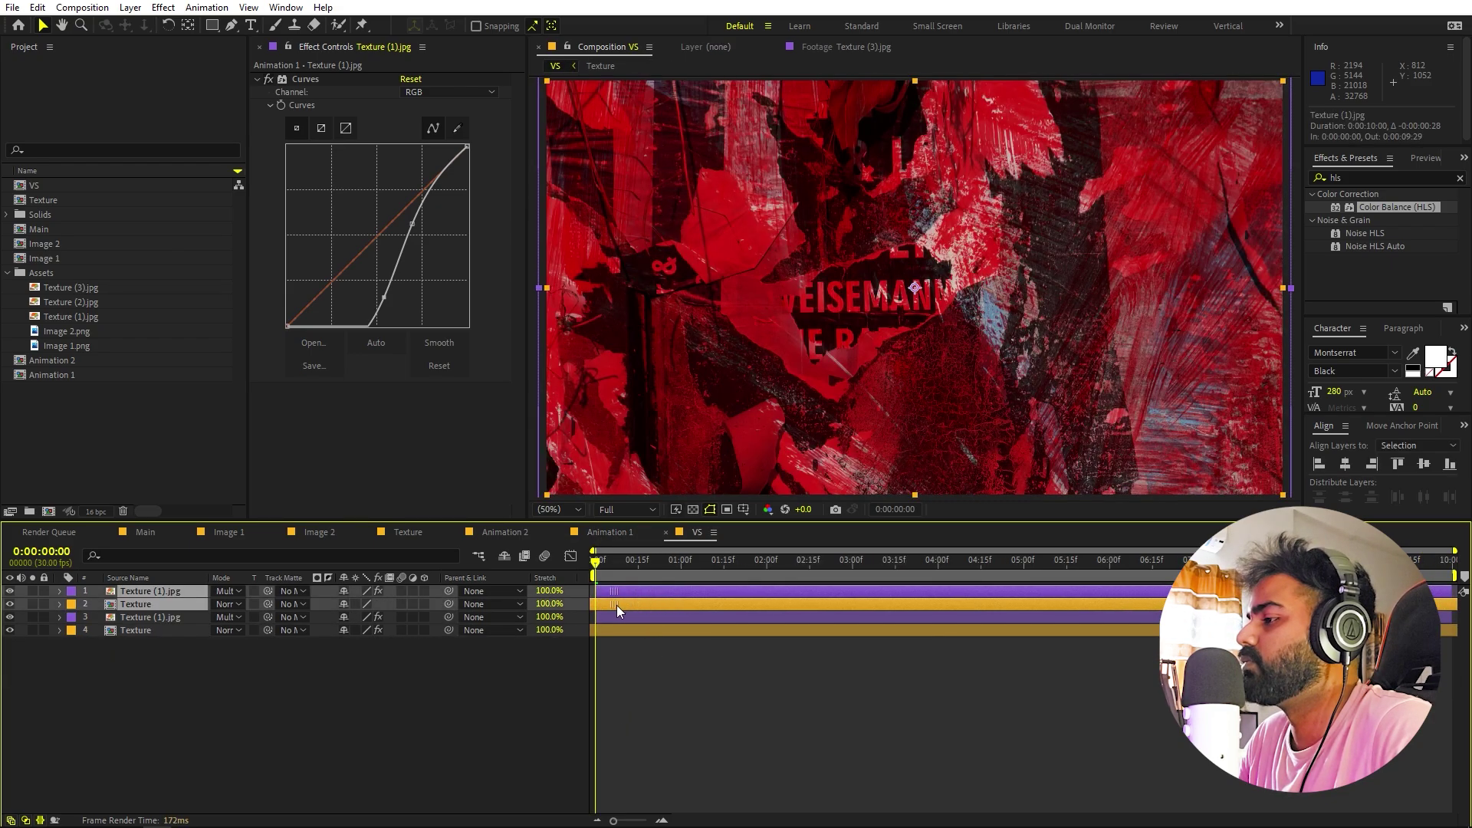
click(200, 688)
click(162, 449)
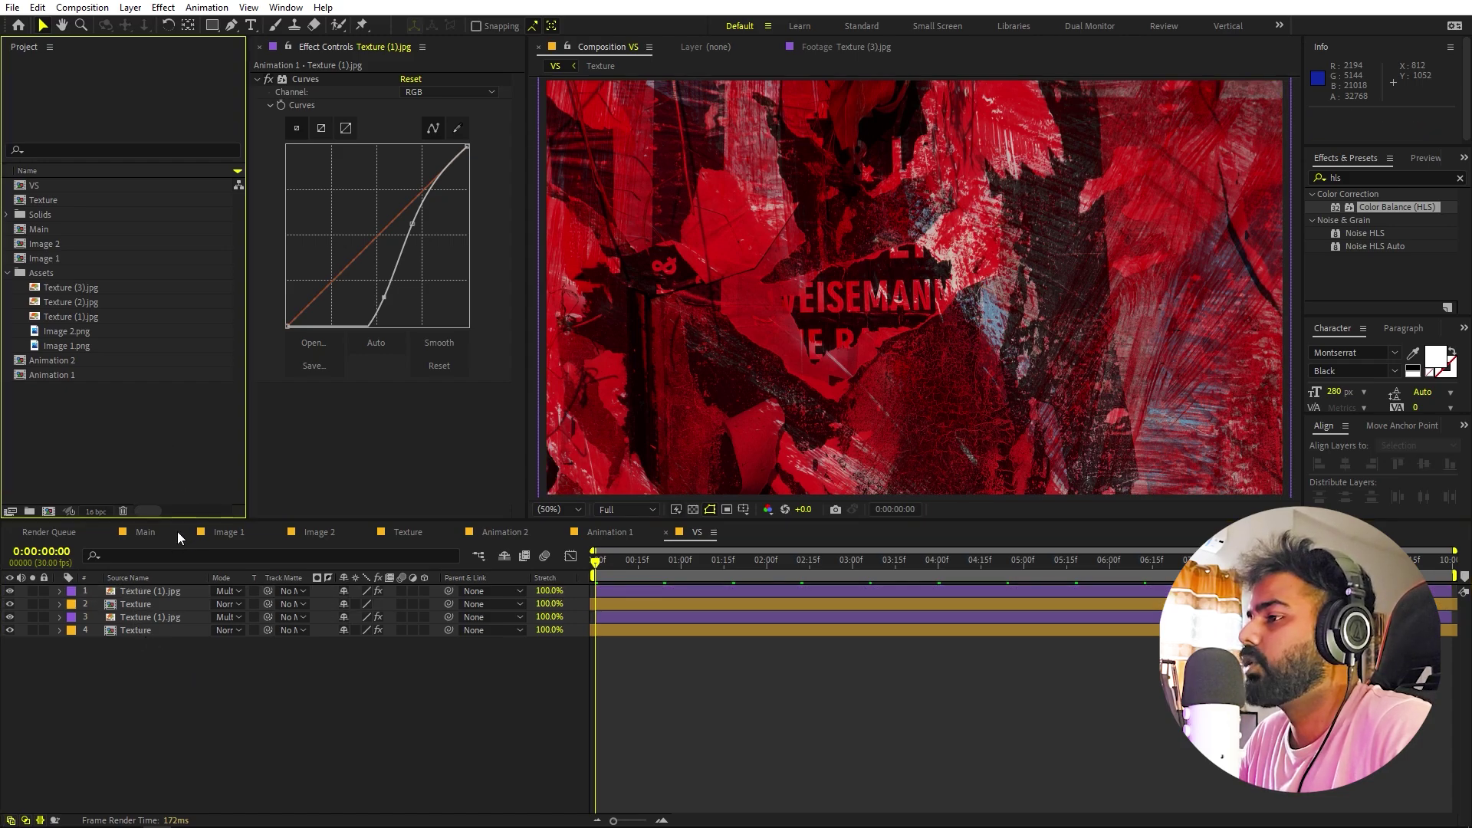
- Copy the four Image 2 boxer layers from Animation 2 into the VS comp
click(219, 532)
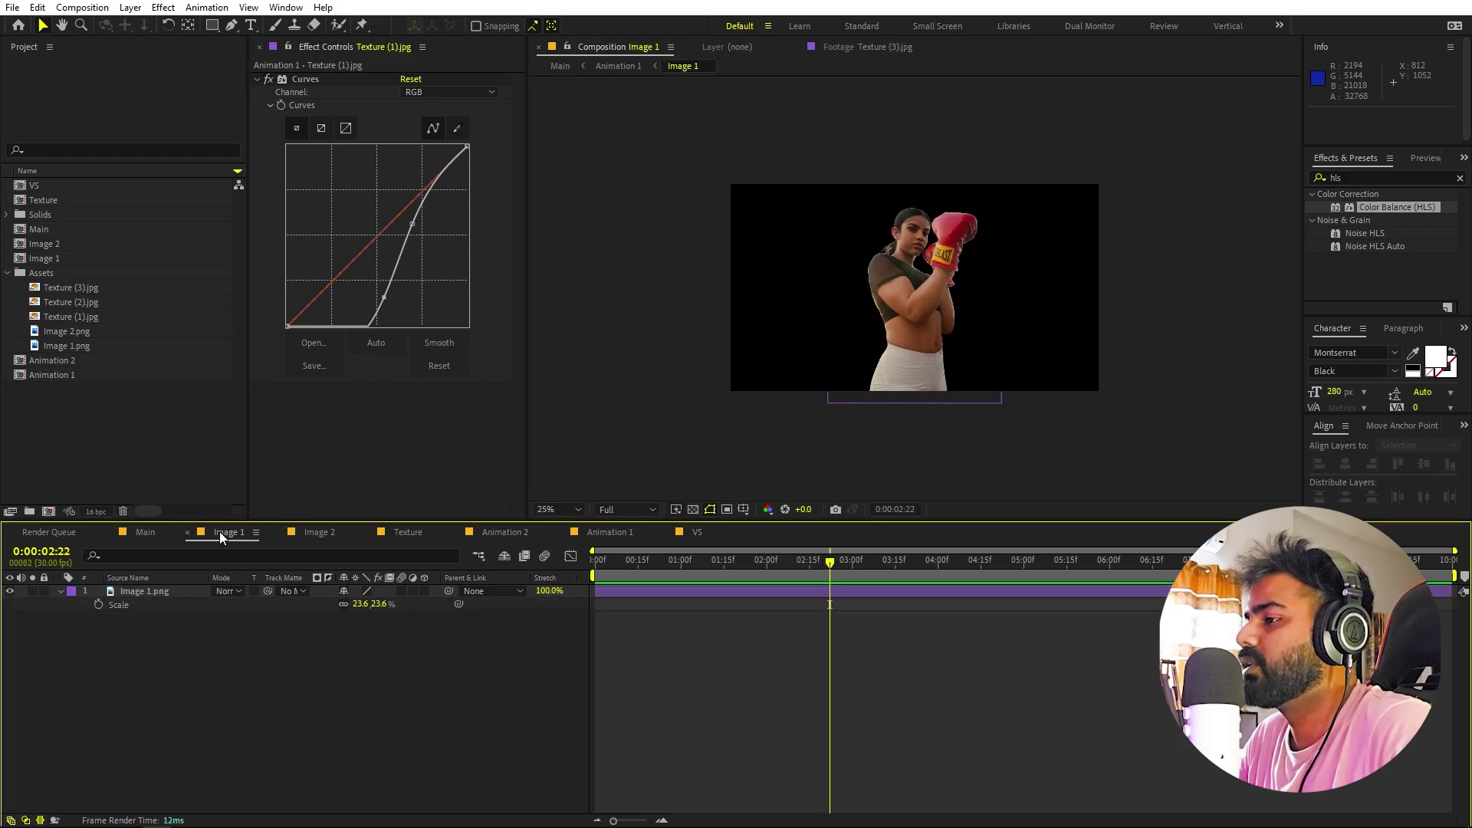
click(152, 536)
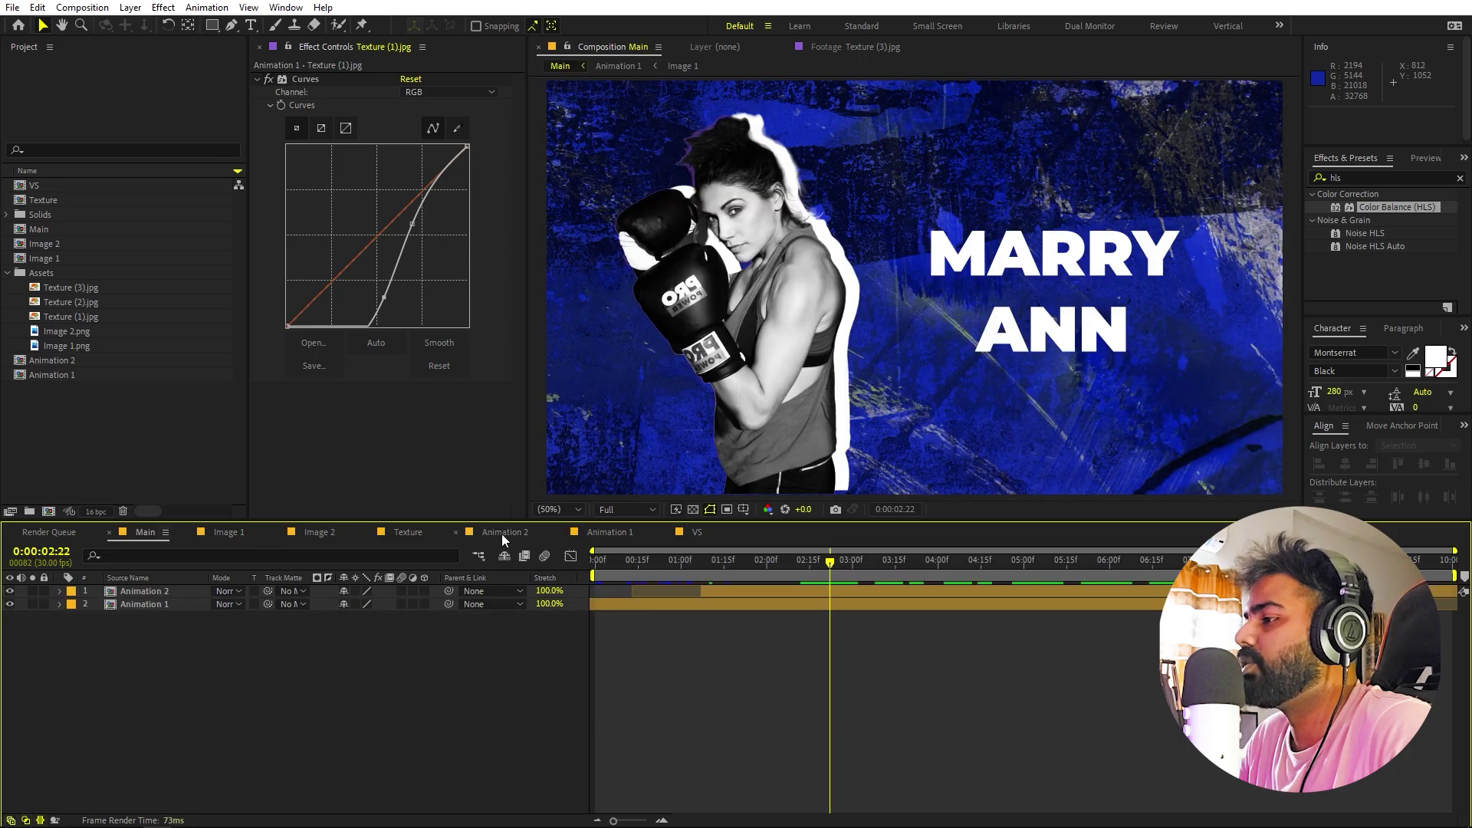
click(501, 533)
click(755, 776)
click(774, 606)
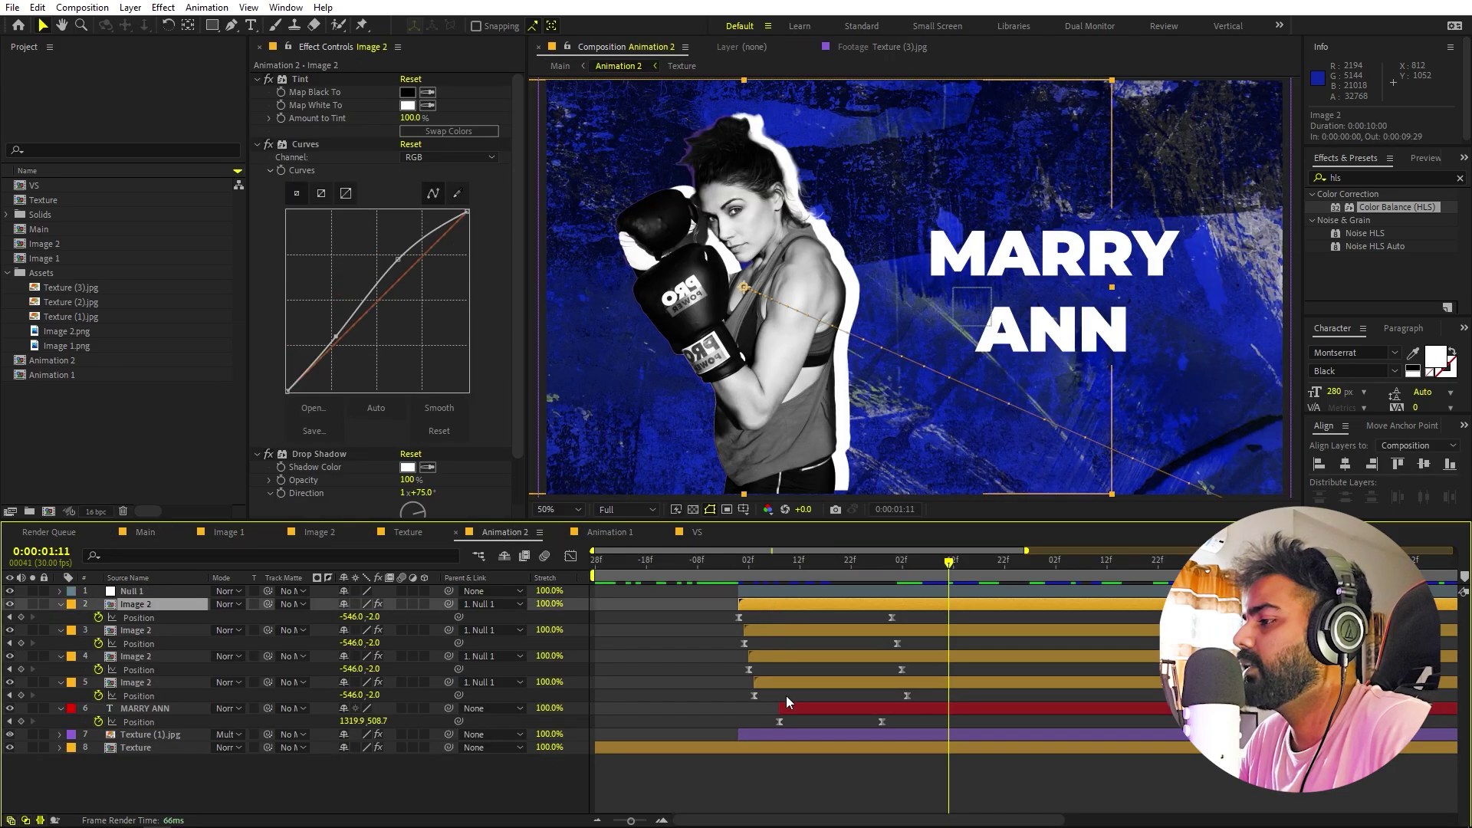
shift+click(787, 683)
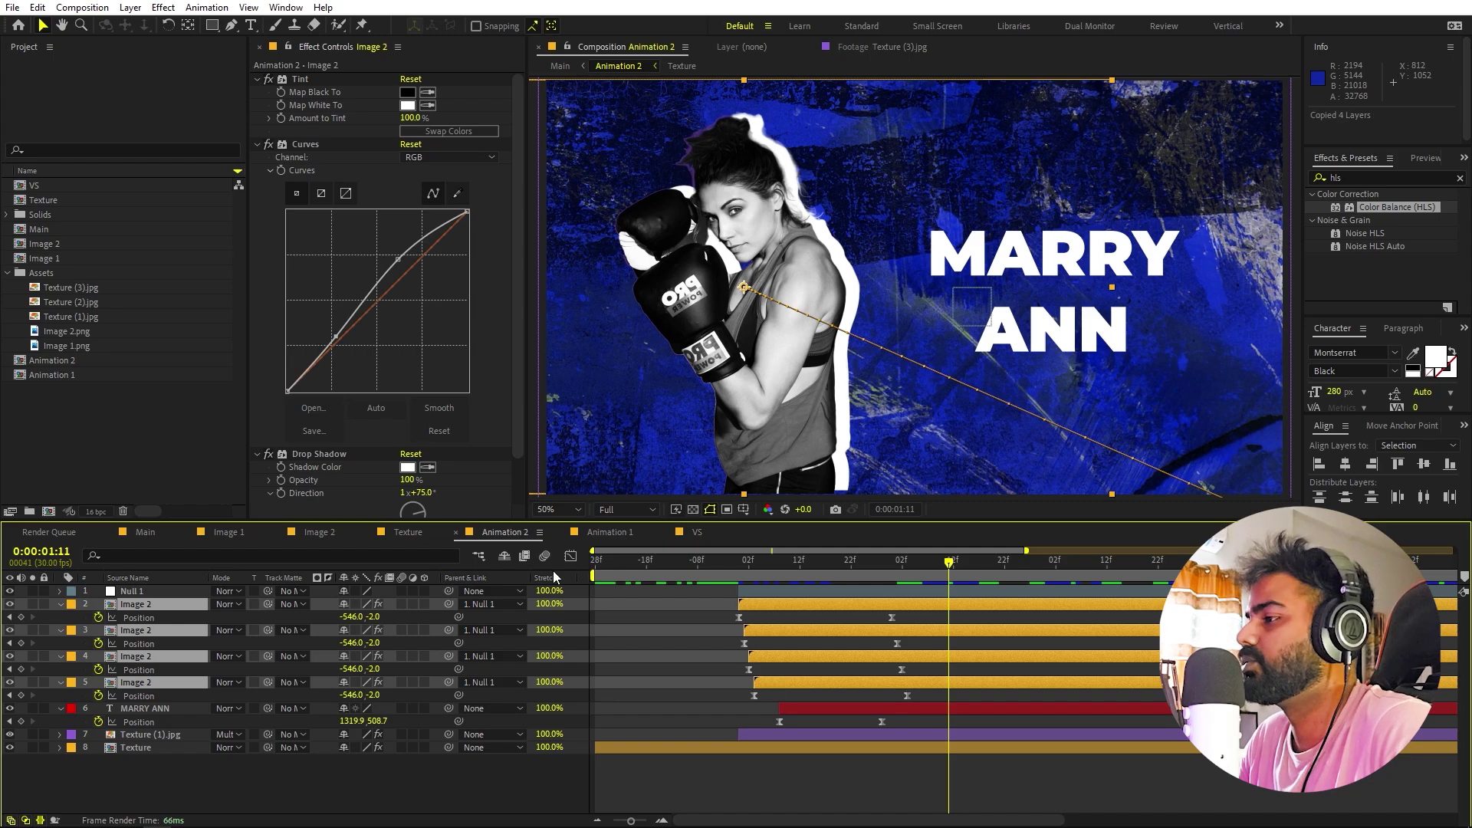
click(692, 532)
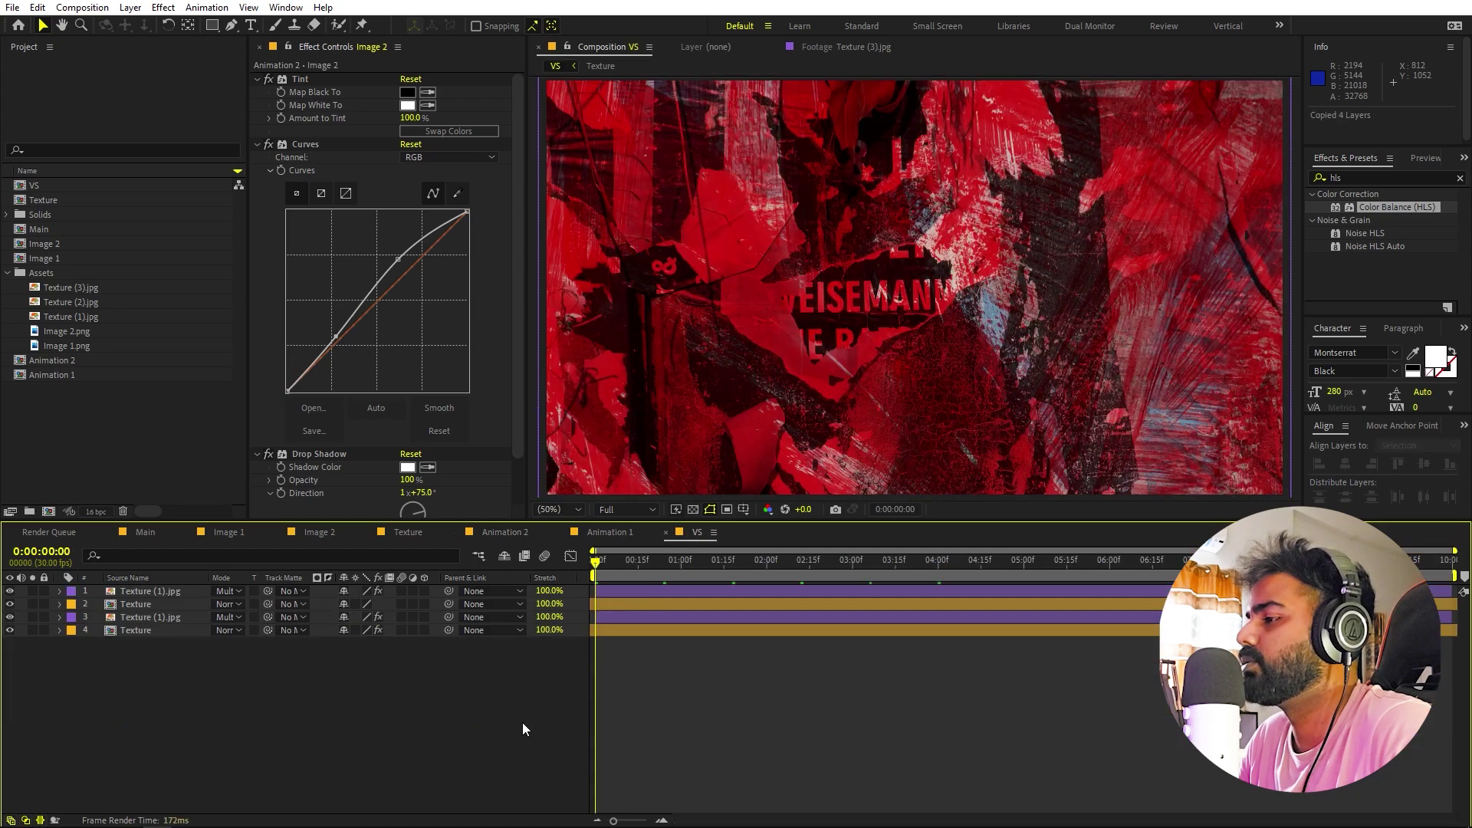
key(ctrl+v)
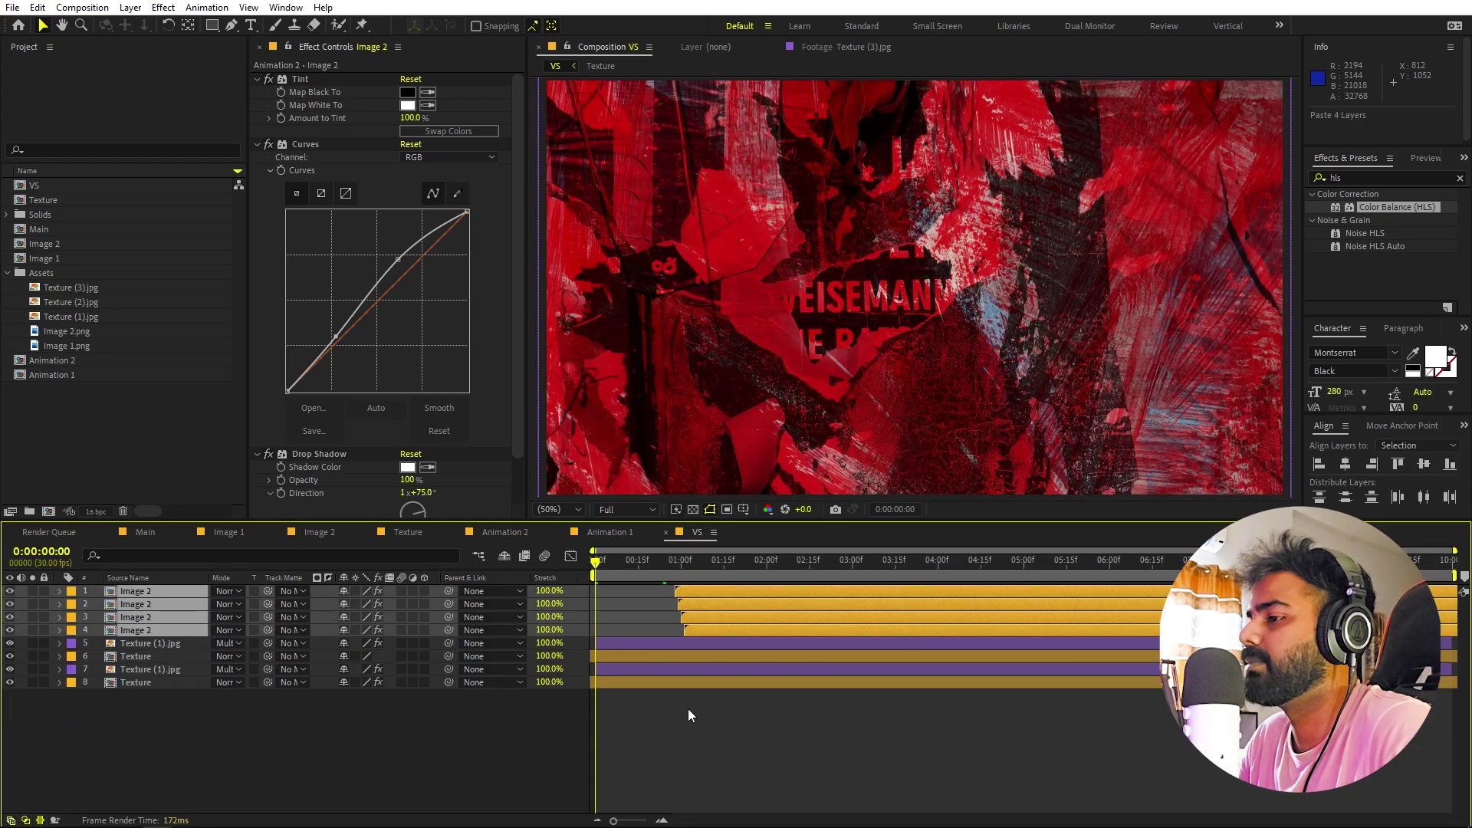
- Paste the four Image 1 layers from Animation 1 into VS, label them pink, and align their starts
click(500, 536)
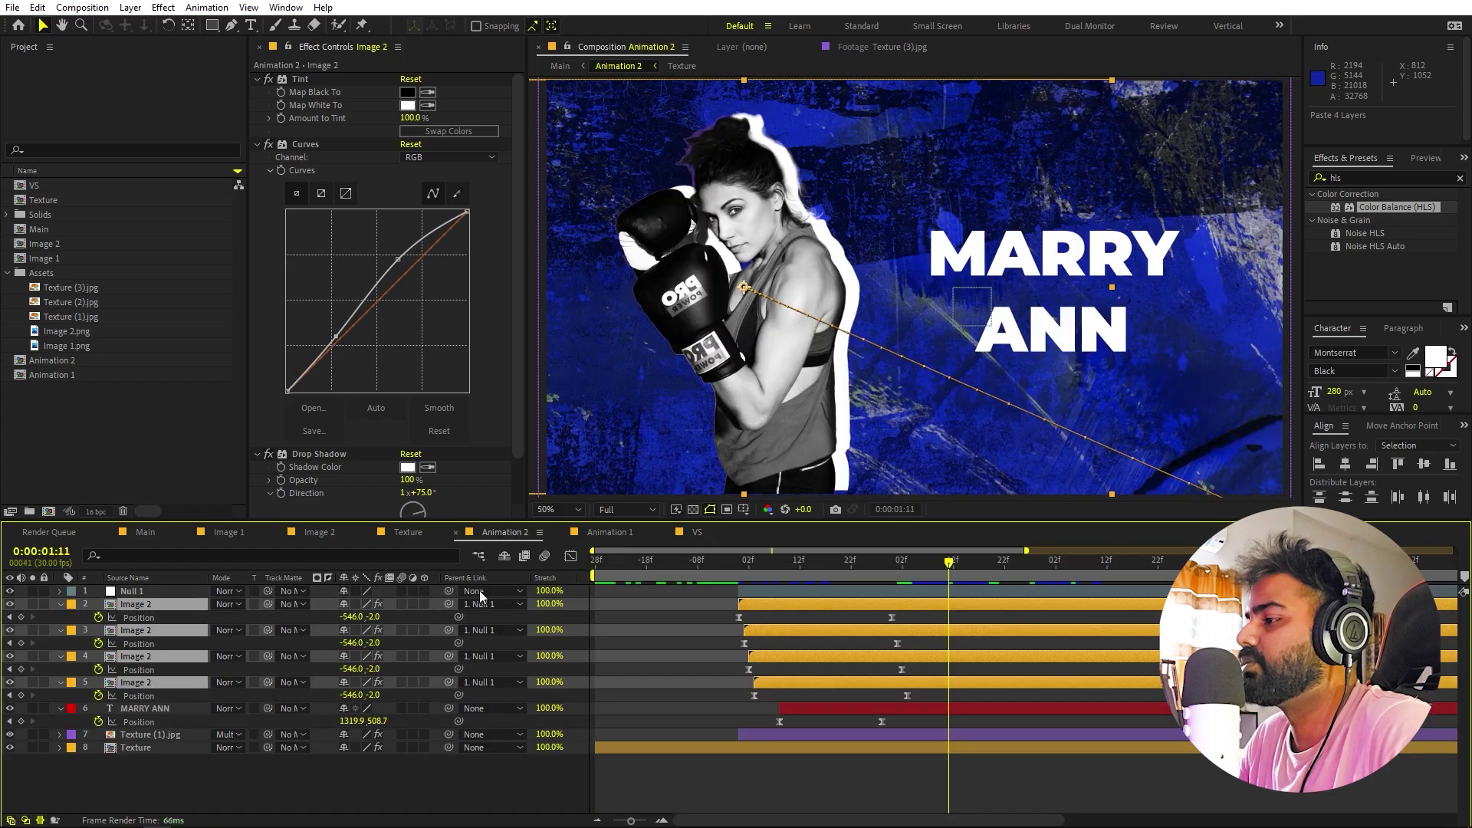
click(648, 532)
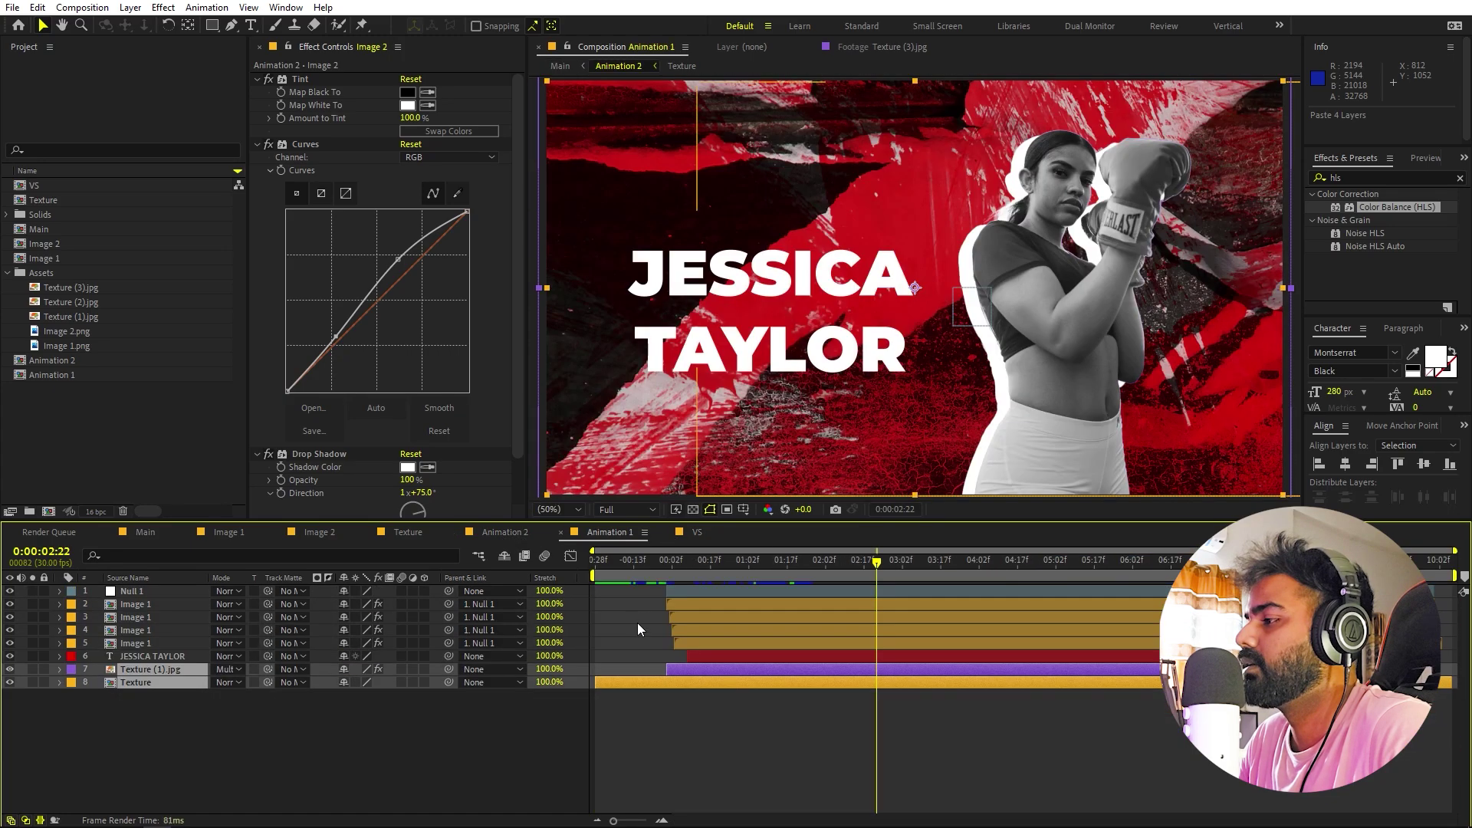
click(688, 604)
shift+click(701, 643)
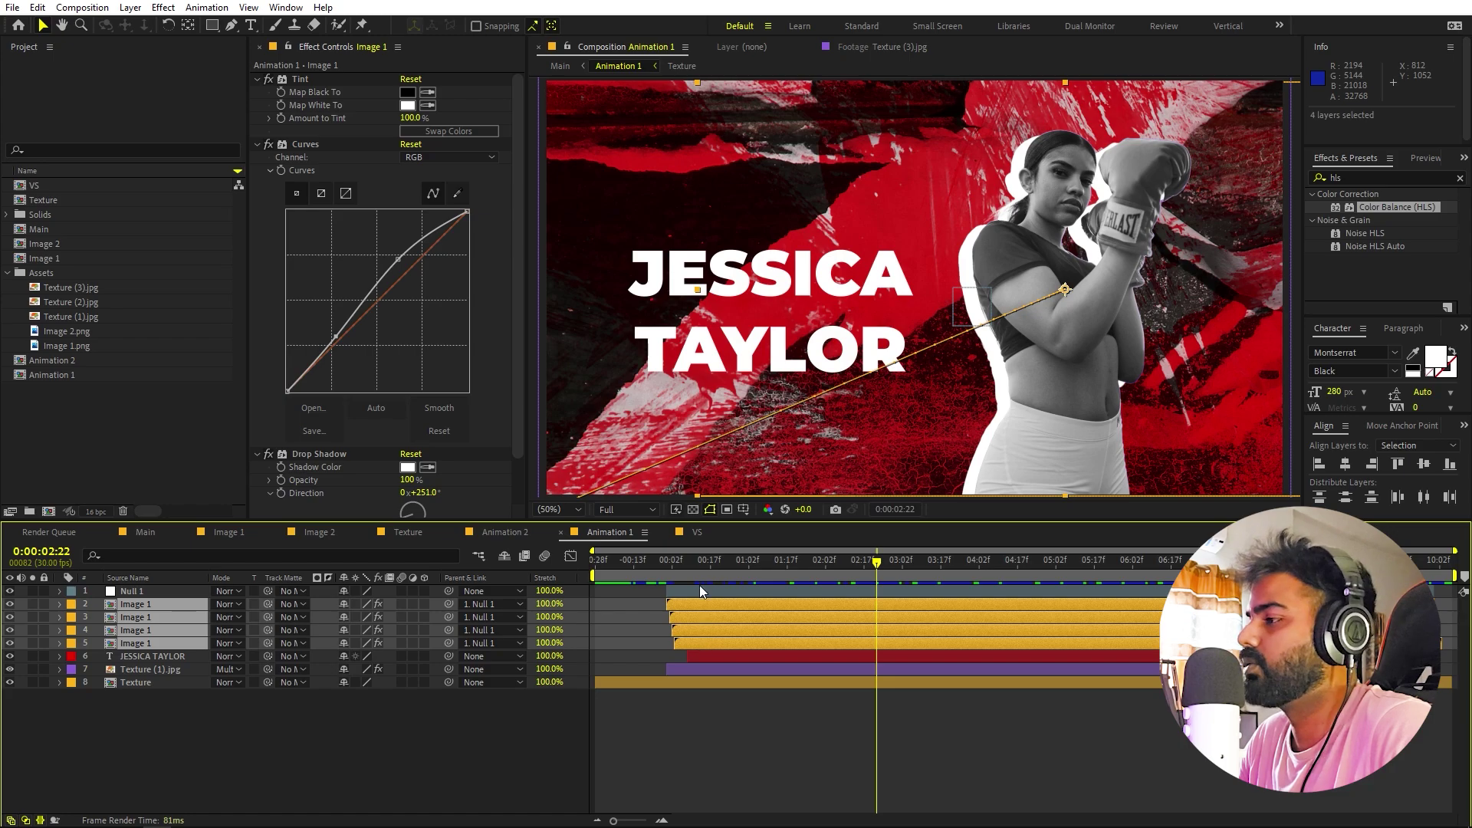
click(694, 532)
key(ctrl+v)
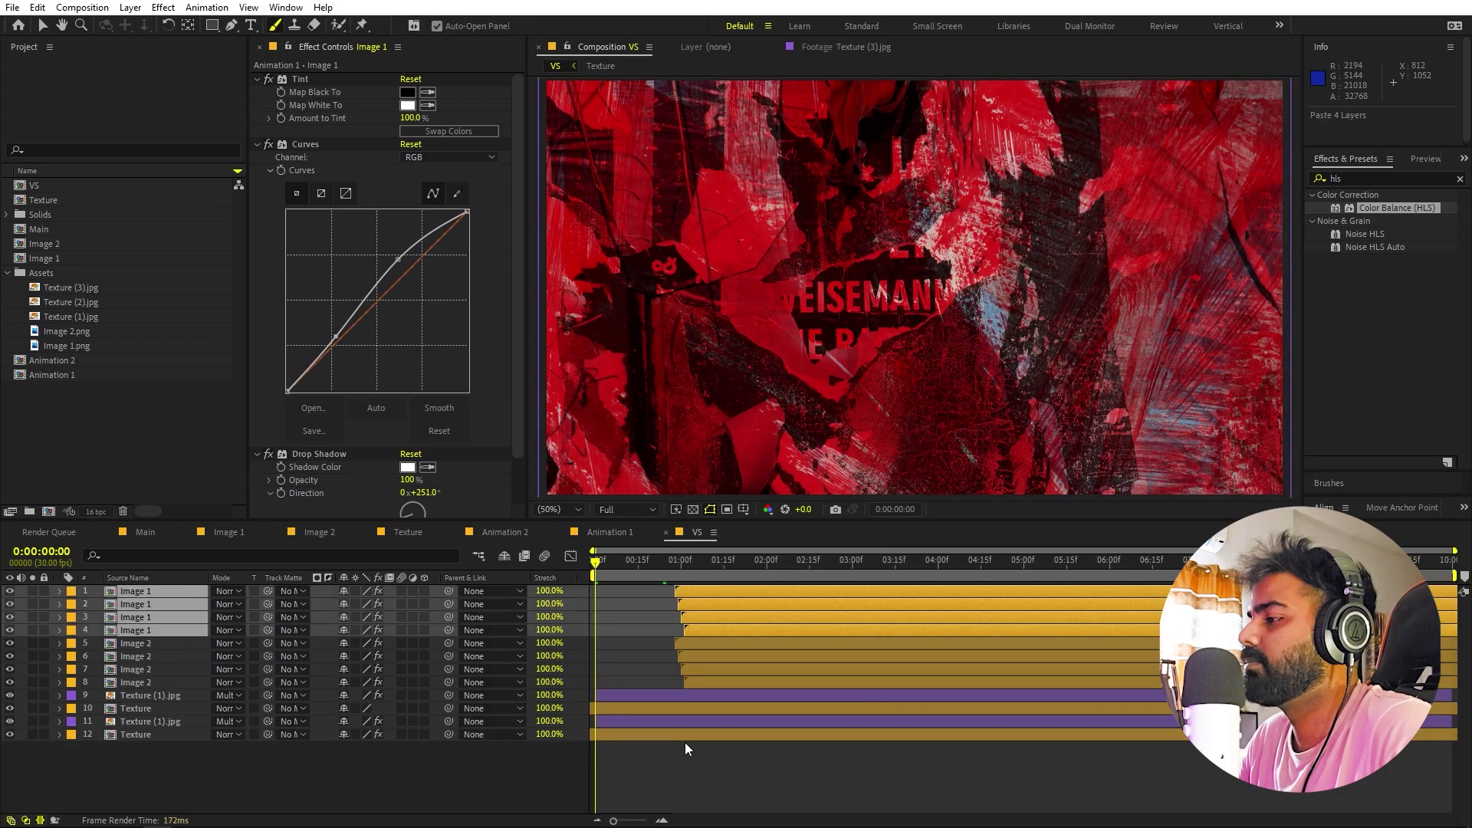
click(68, 598)
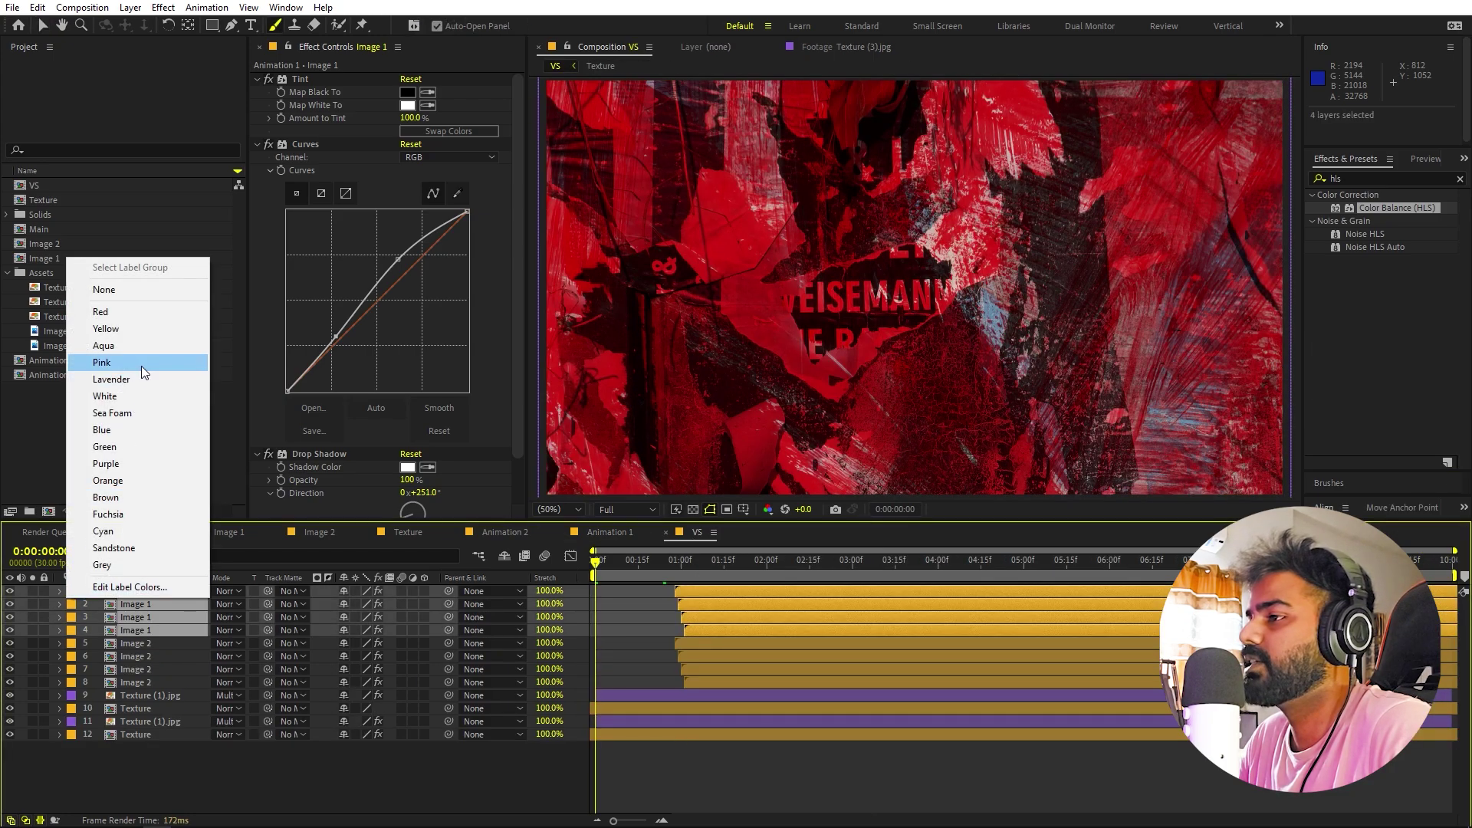
click(142, 366)
drag(747, 562, 851, 564)
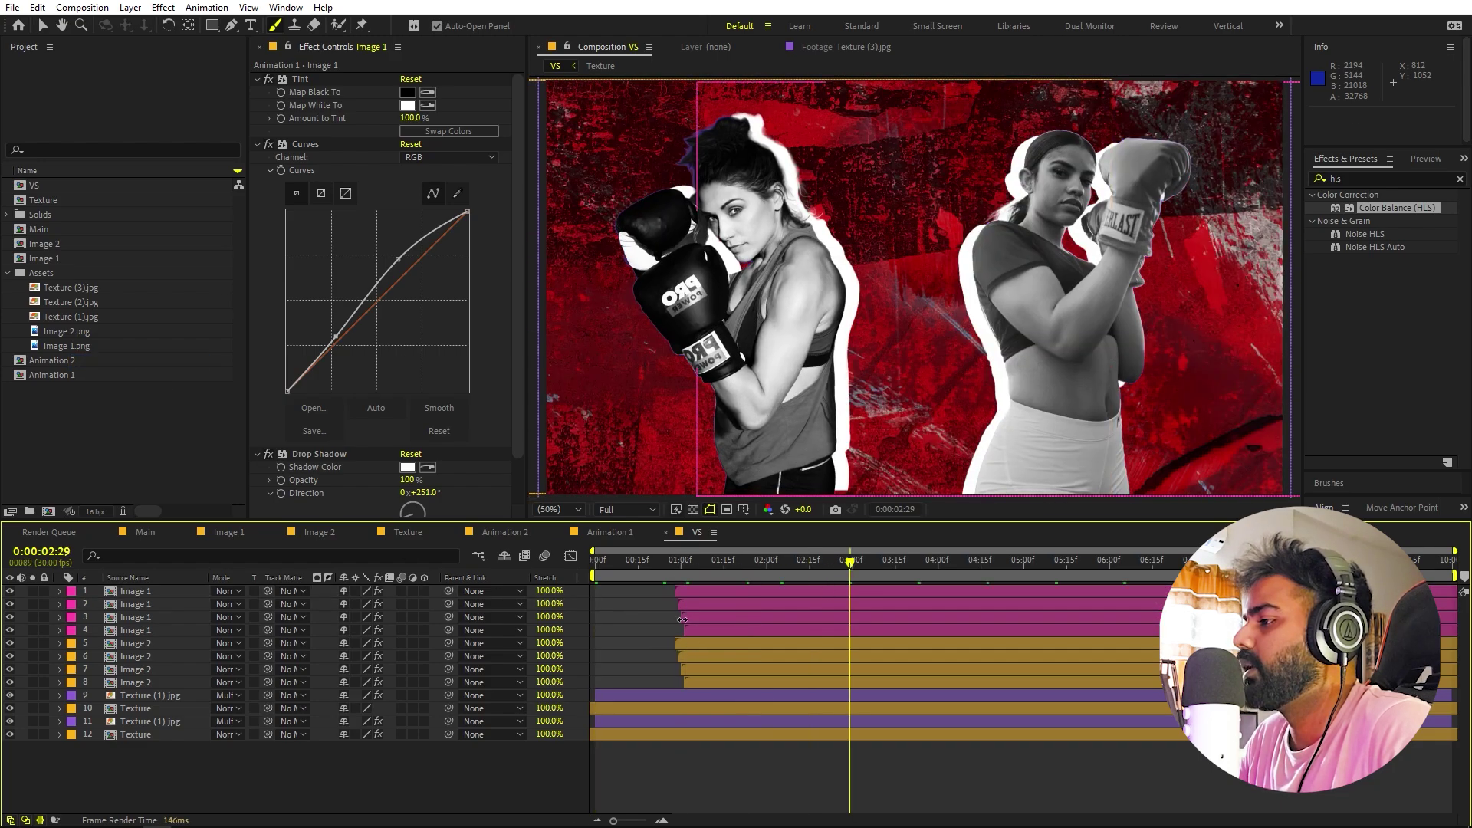
scroll(667, 618, up, 5)
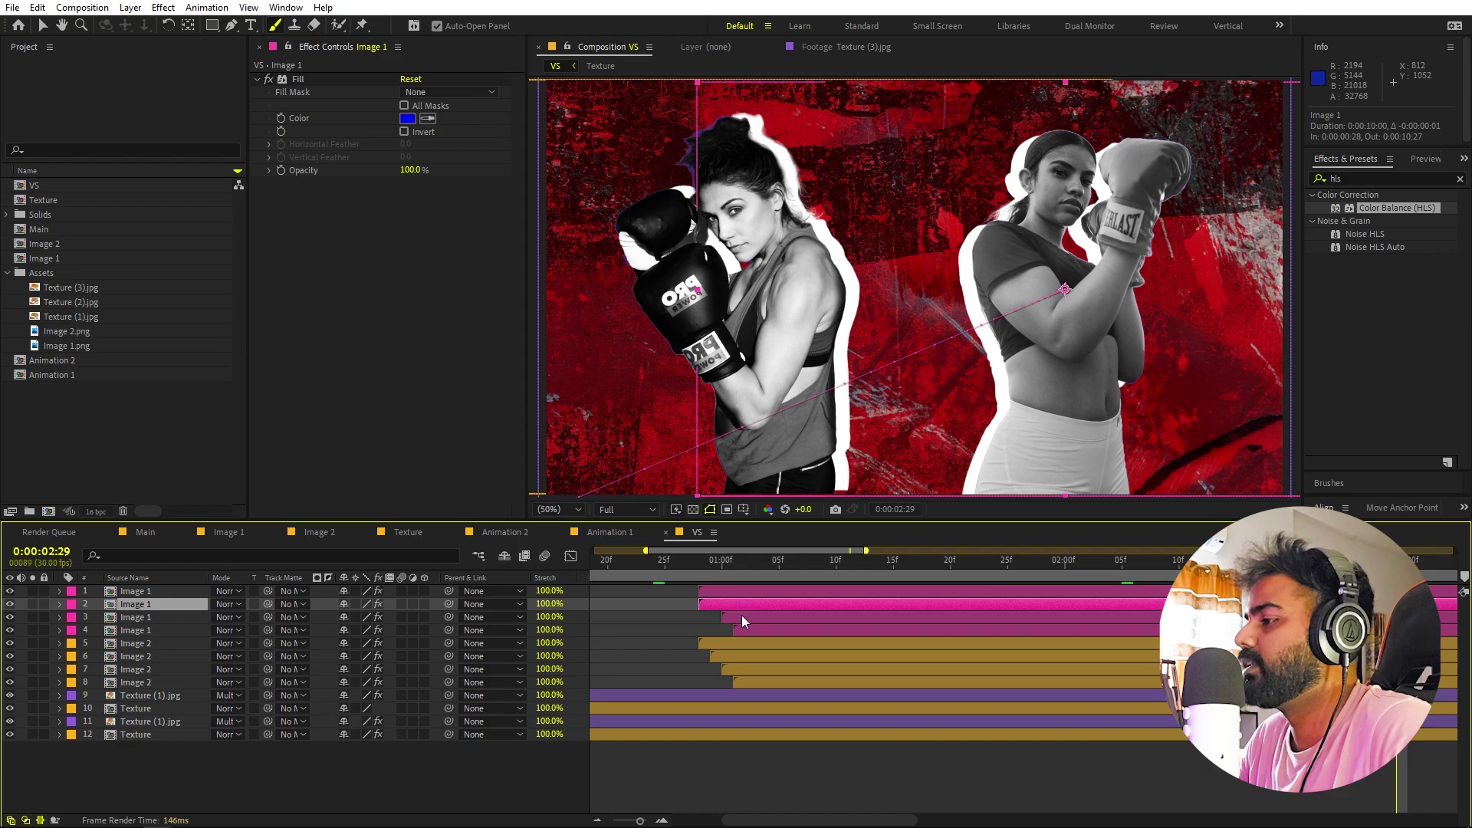
drag(742, 617, 711, 678)
- Align all eight boxer layers' in-points and reveal their Position keyframes at 0:00:01:28
click(729, 681)
click(743, 587)
shift+click(767, 679)
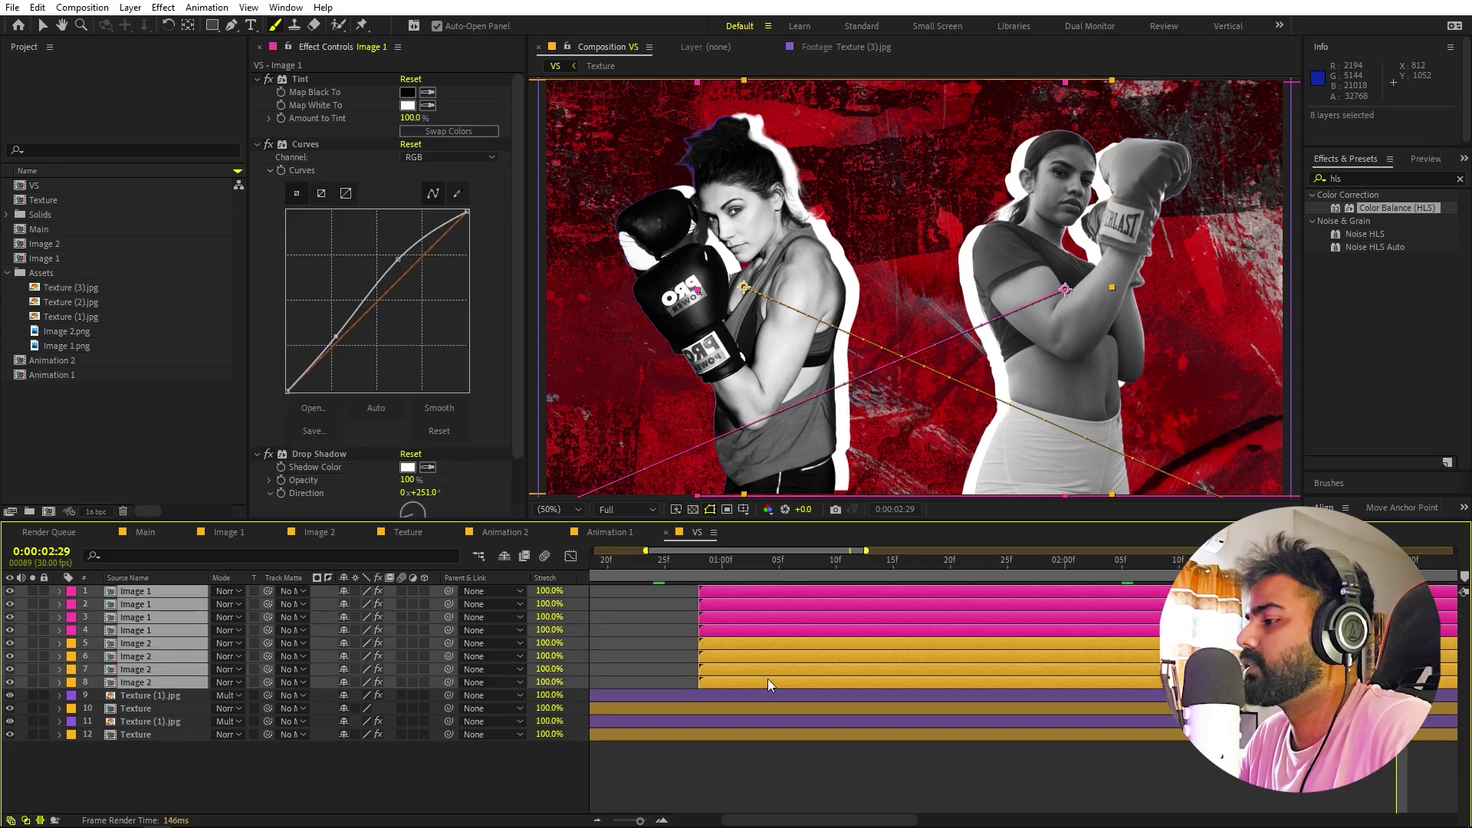
key(p)
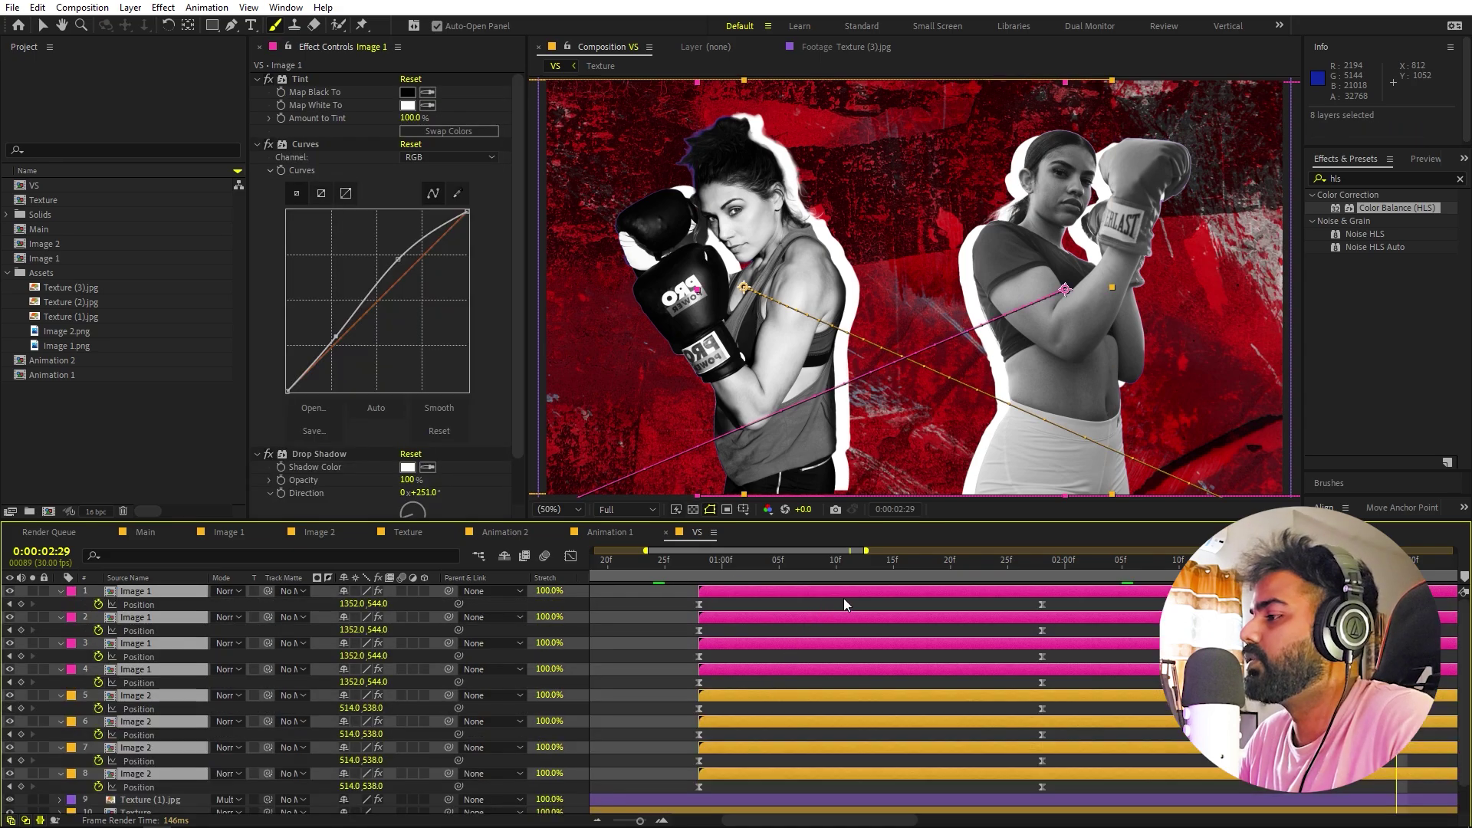
click(1042, 563)
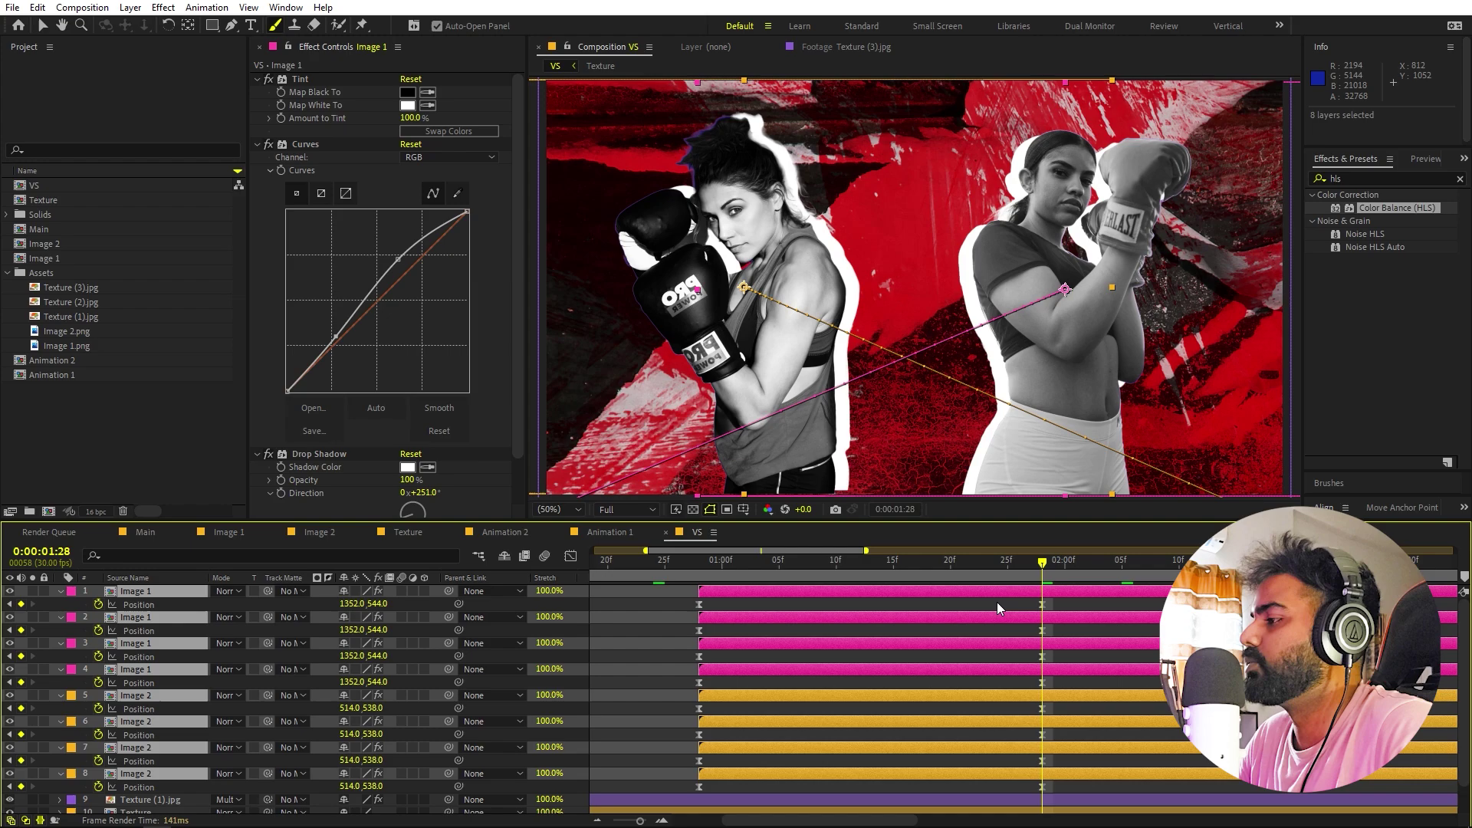
- At the end keyframe, move Image 1 boxers left to 1192,544 and Image 2 boxers right to 626,538
click(997, 601)
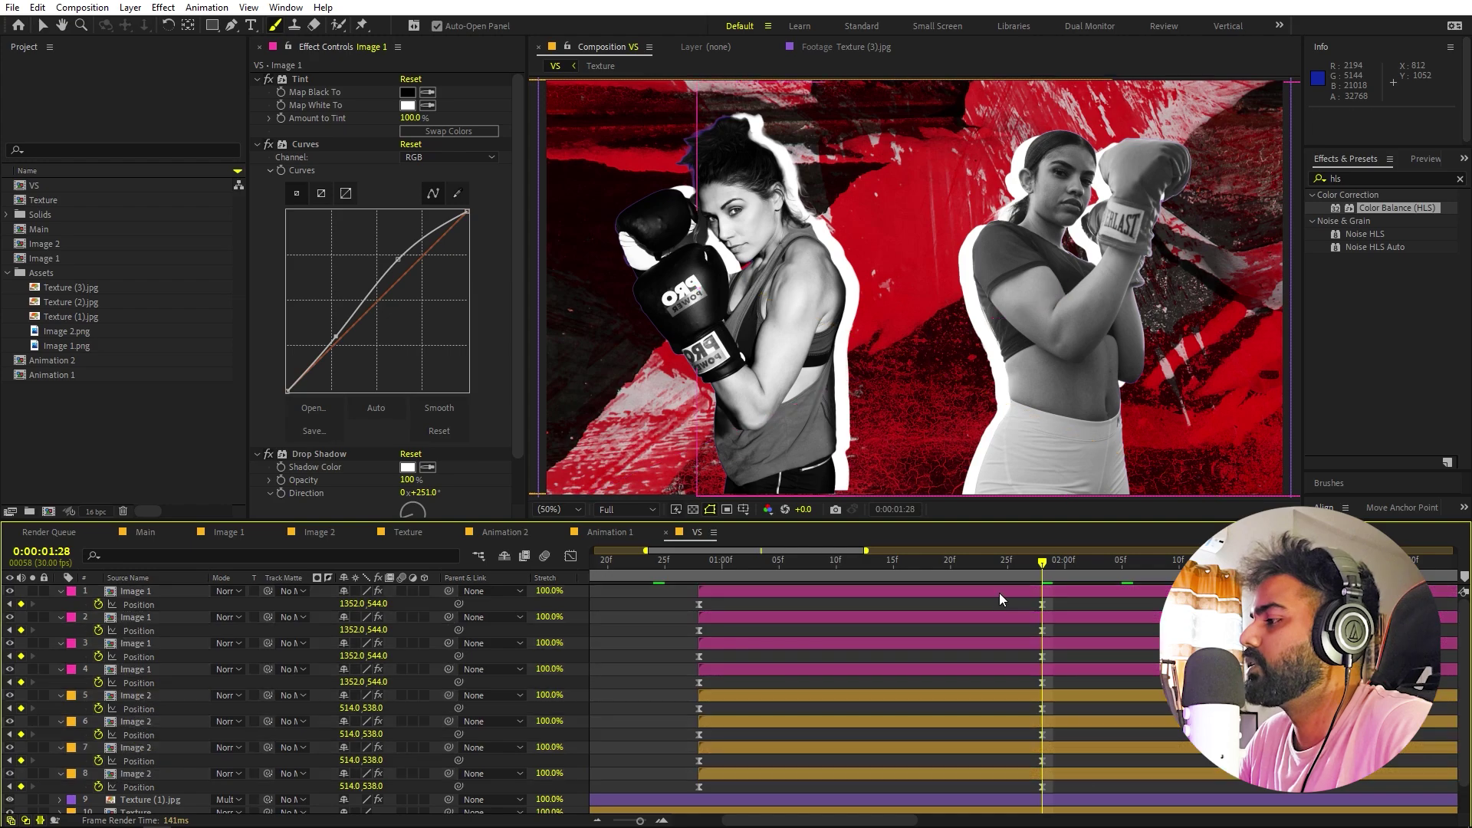
click(1000, 594)
shift+click(1009, 667)
click(1007, 349)
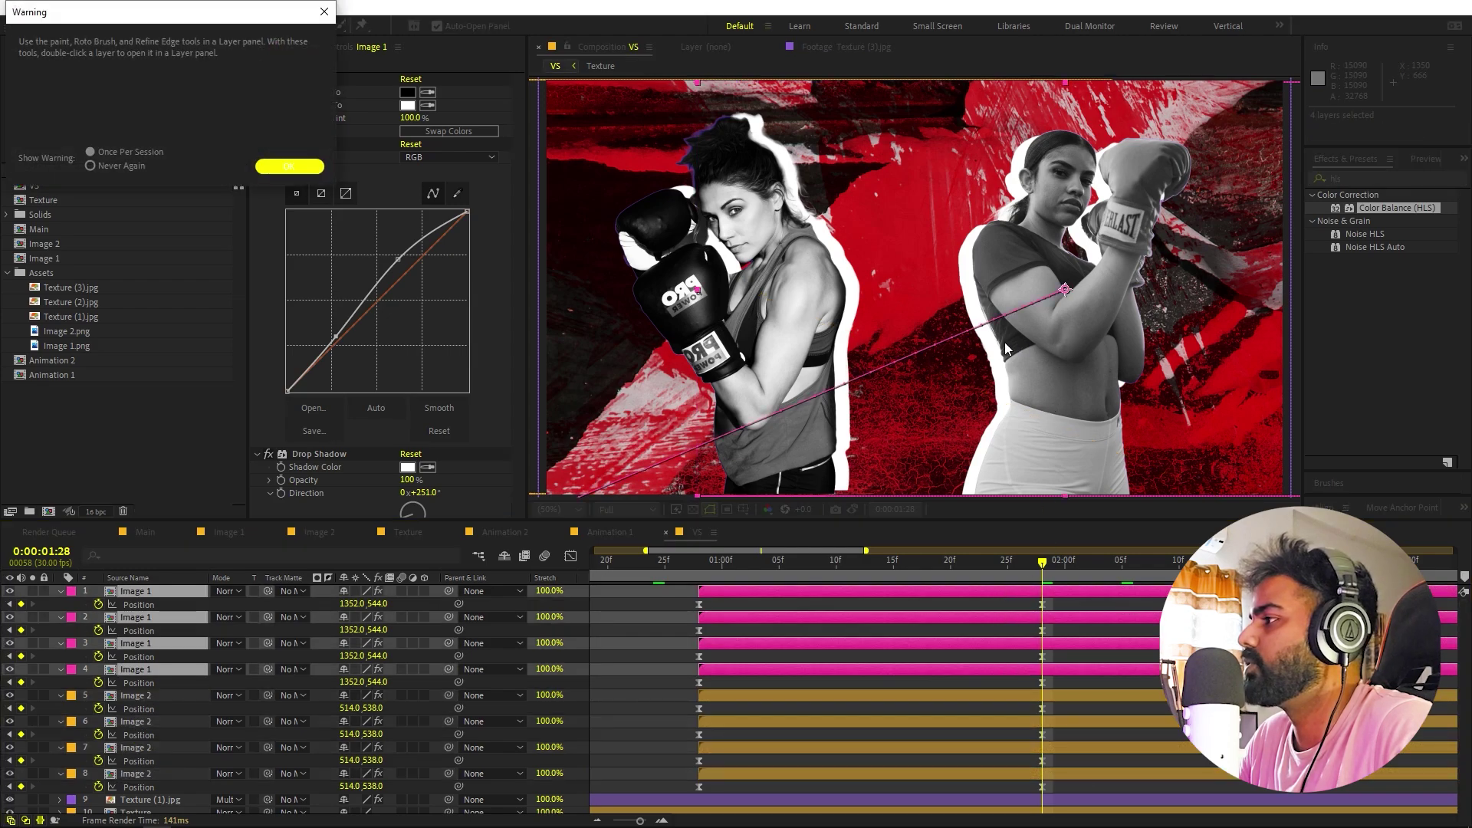
click(289, 167)
click(40, 24)
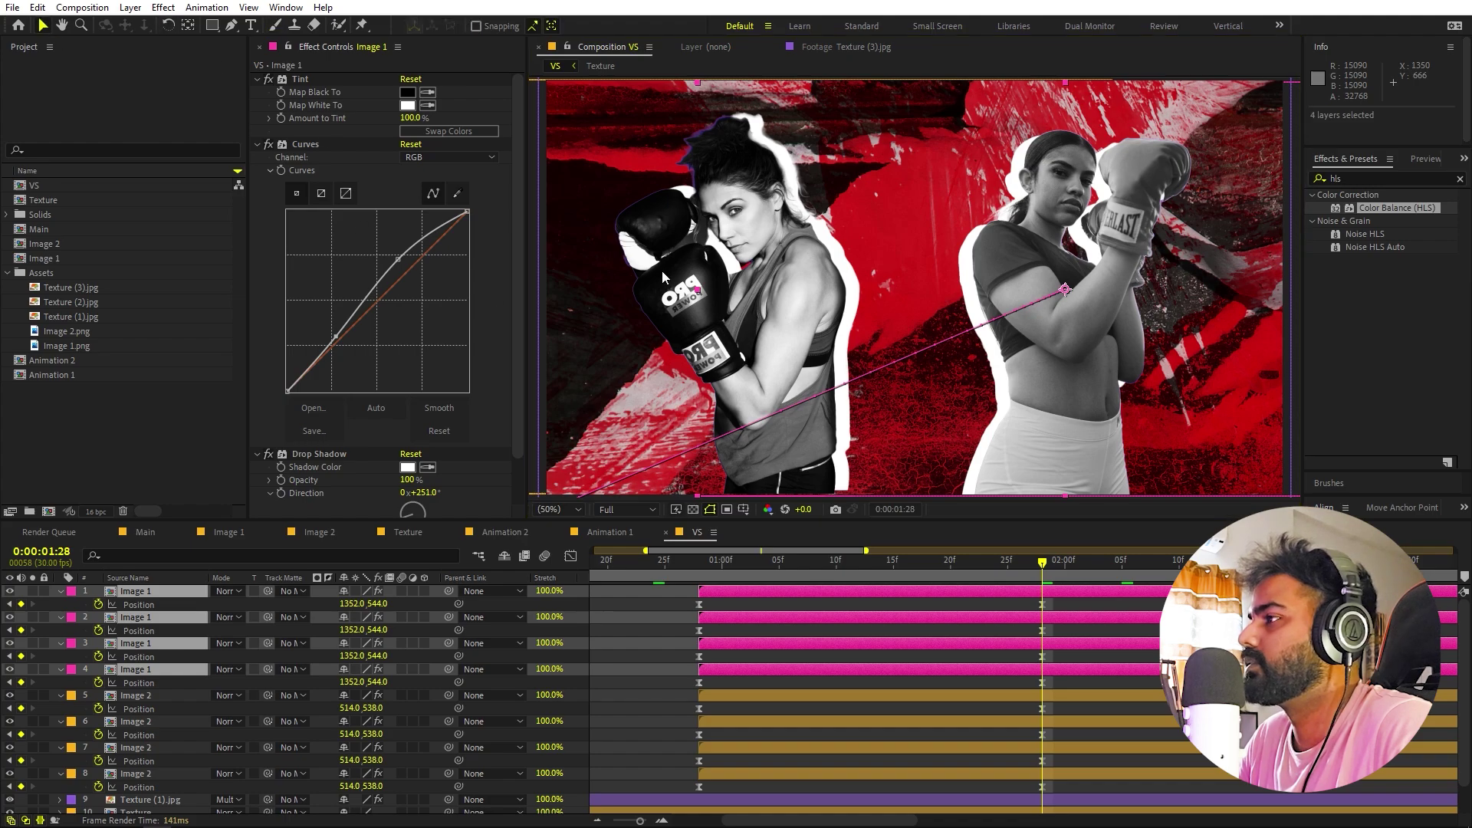
drag(1092, 353, 1031, 361)
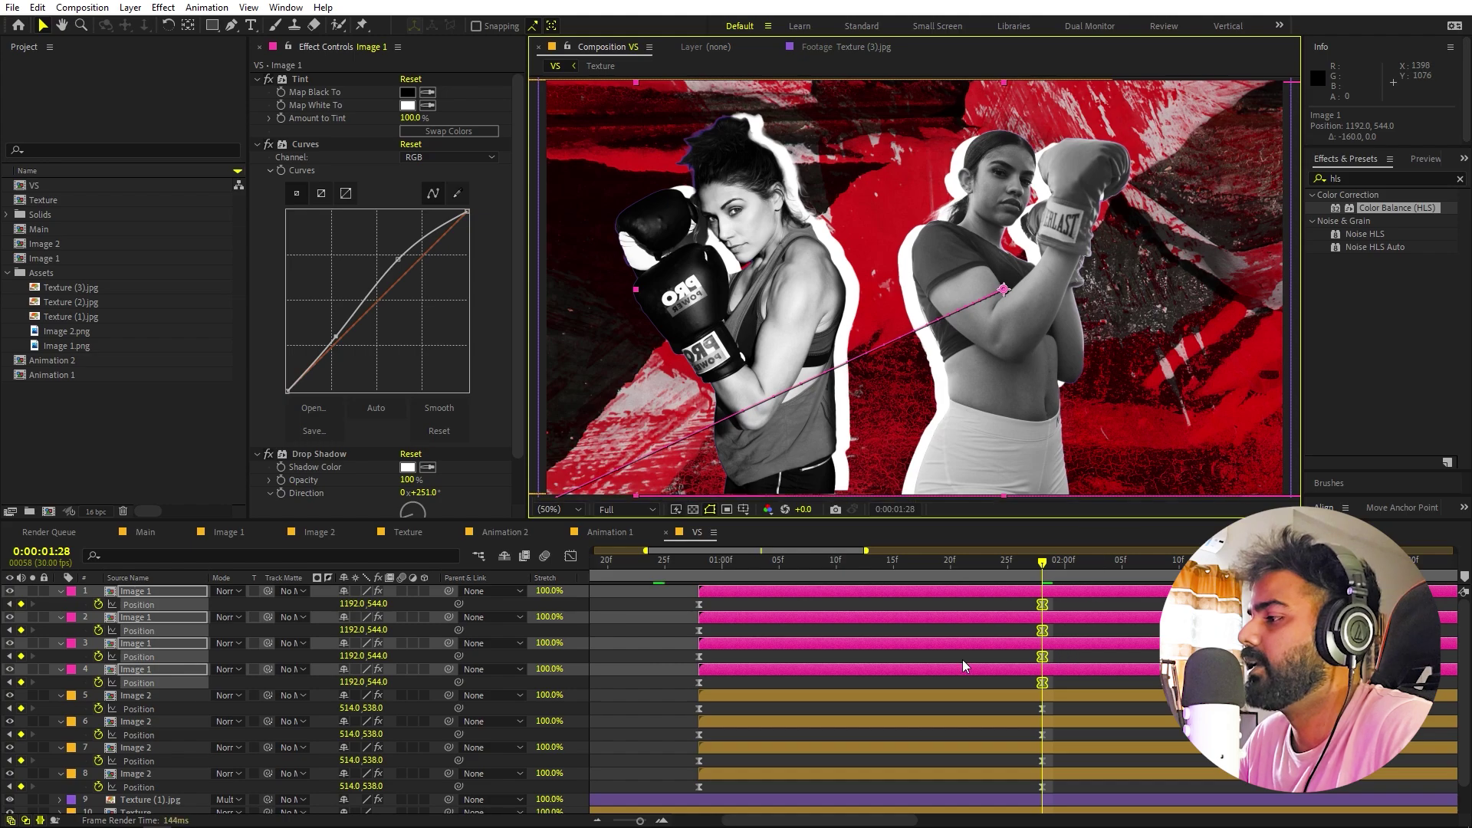
click(913, 695)
shift+click(933, 773)
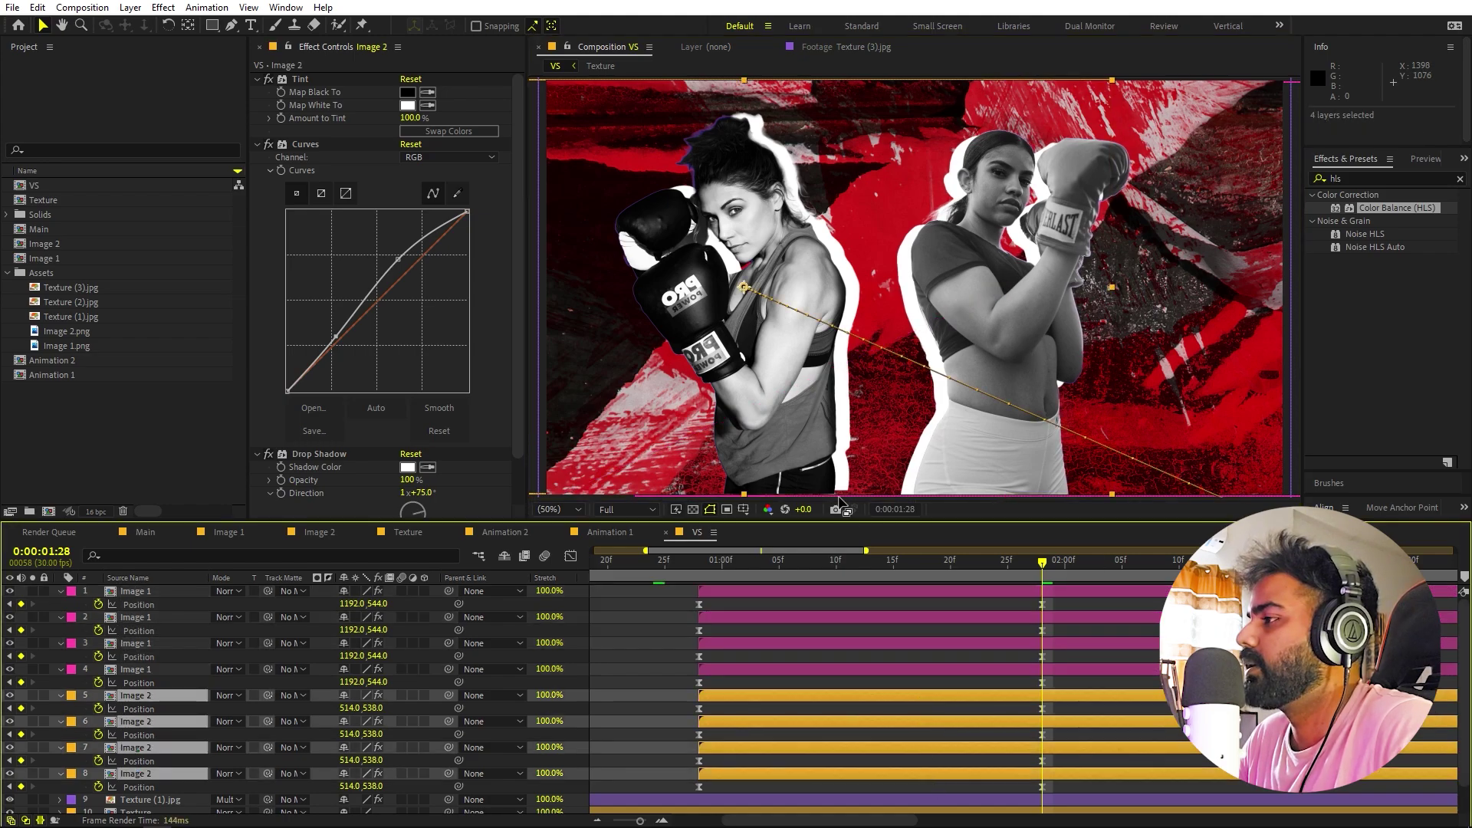
drag(774, 372, 817, 371)
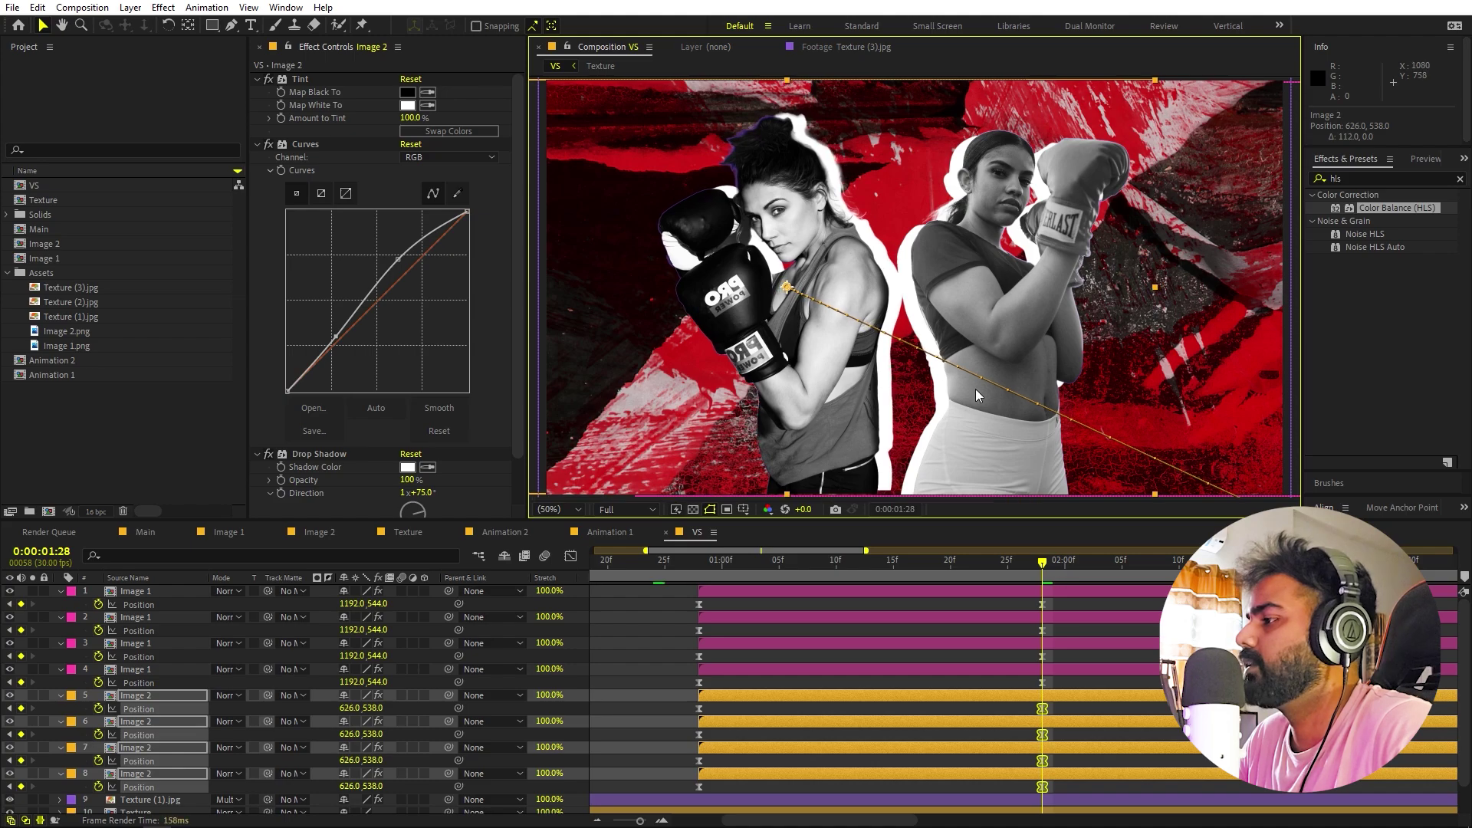
click(645, 699)
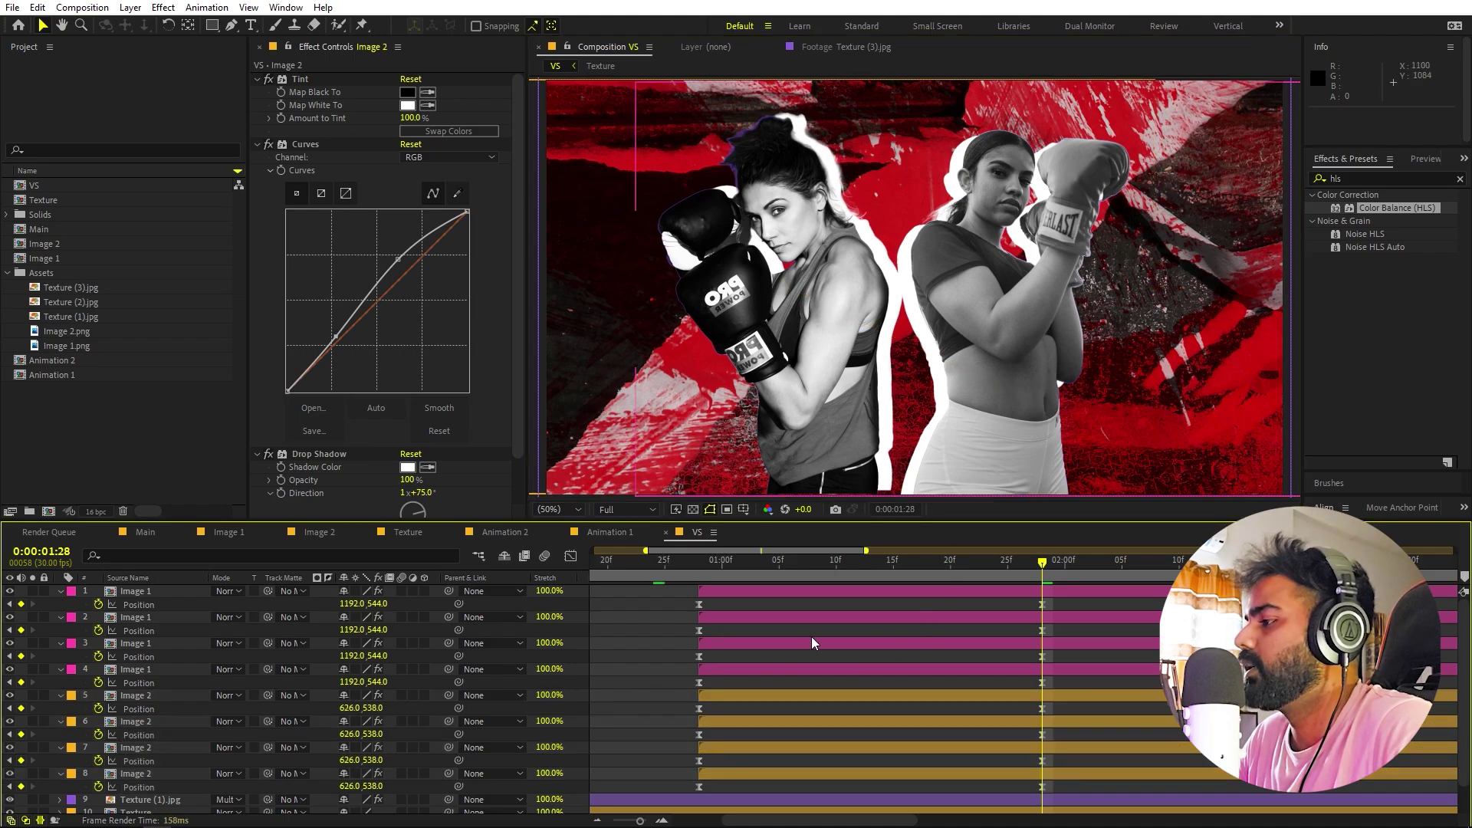
click(721, 590)
- At 0:00:00:28, place Image 1 boxers off-frame above right and Image 2 boxers off-frame below
key(i)
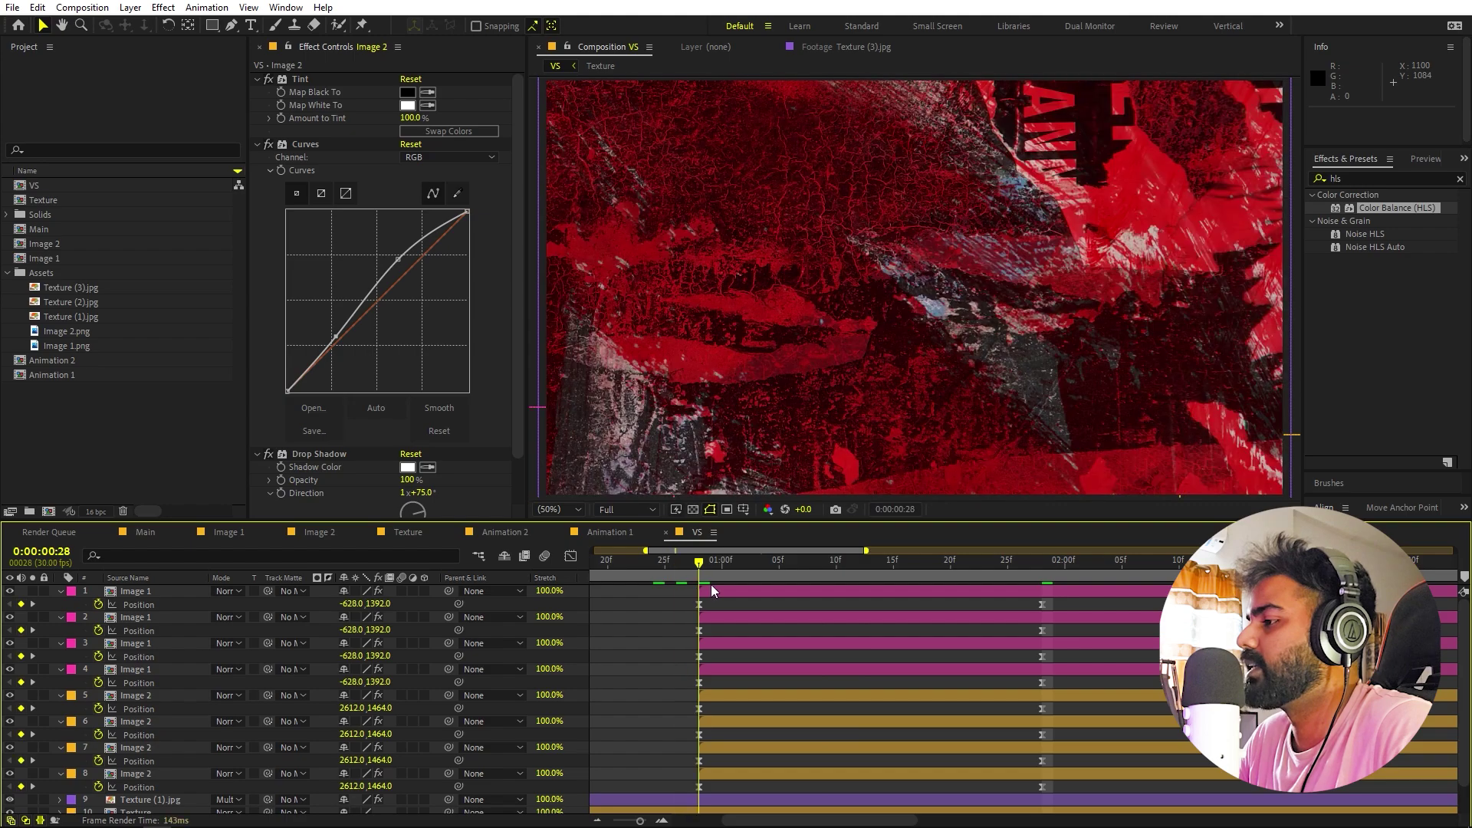
shift+click(734, 669)
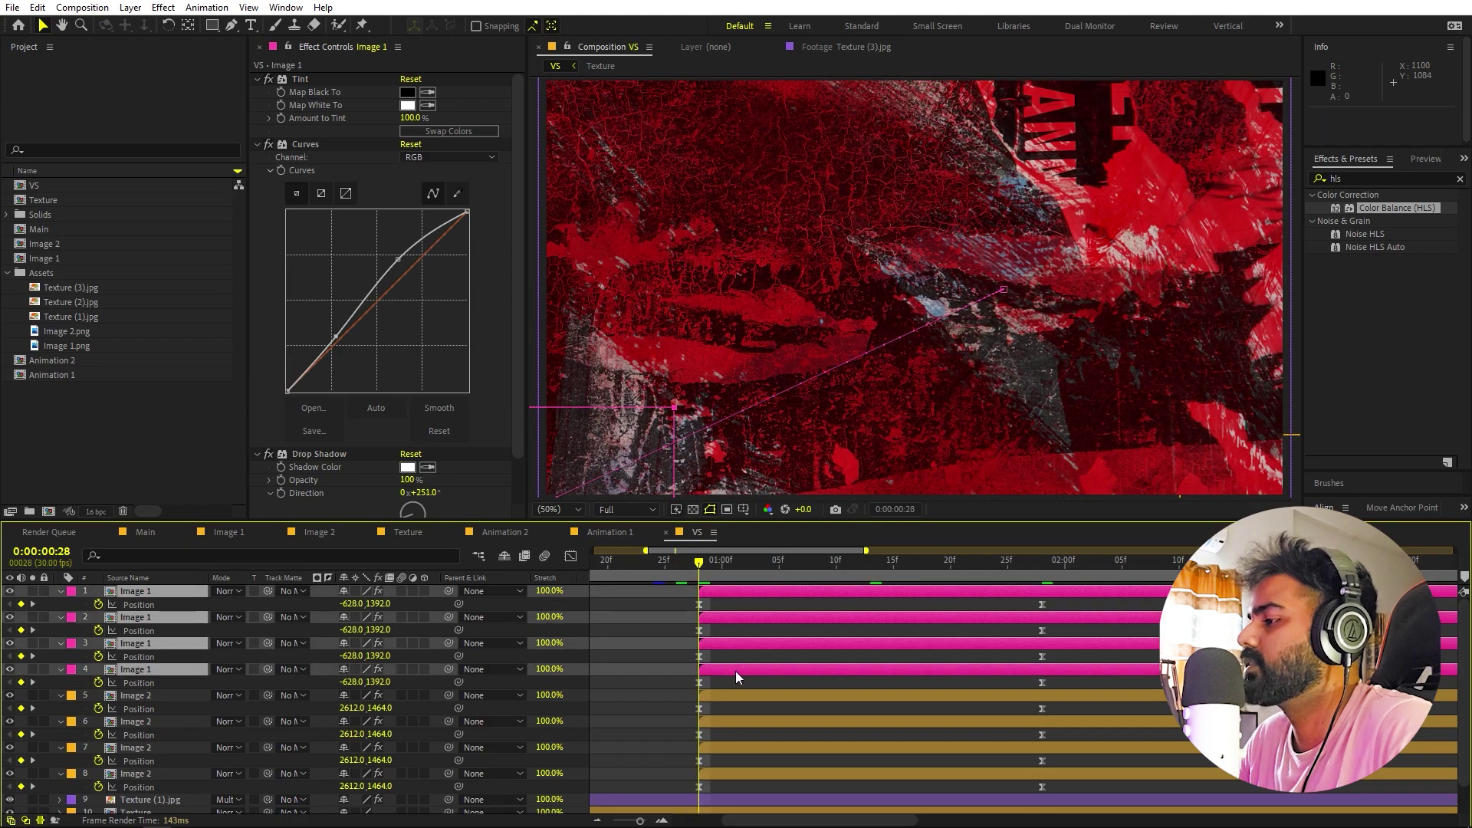
scroll(842, 476, down, 4)
drag(769, 396, 943, 177)
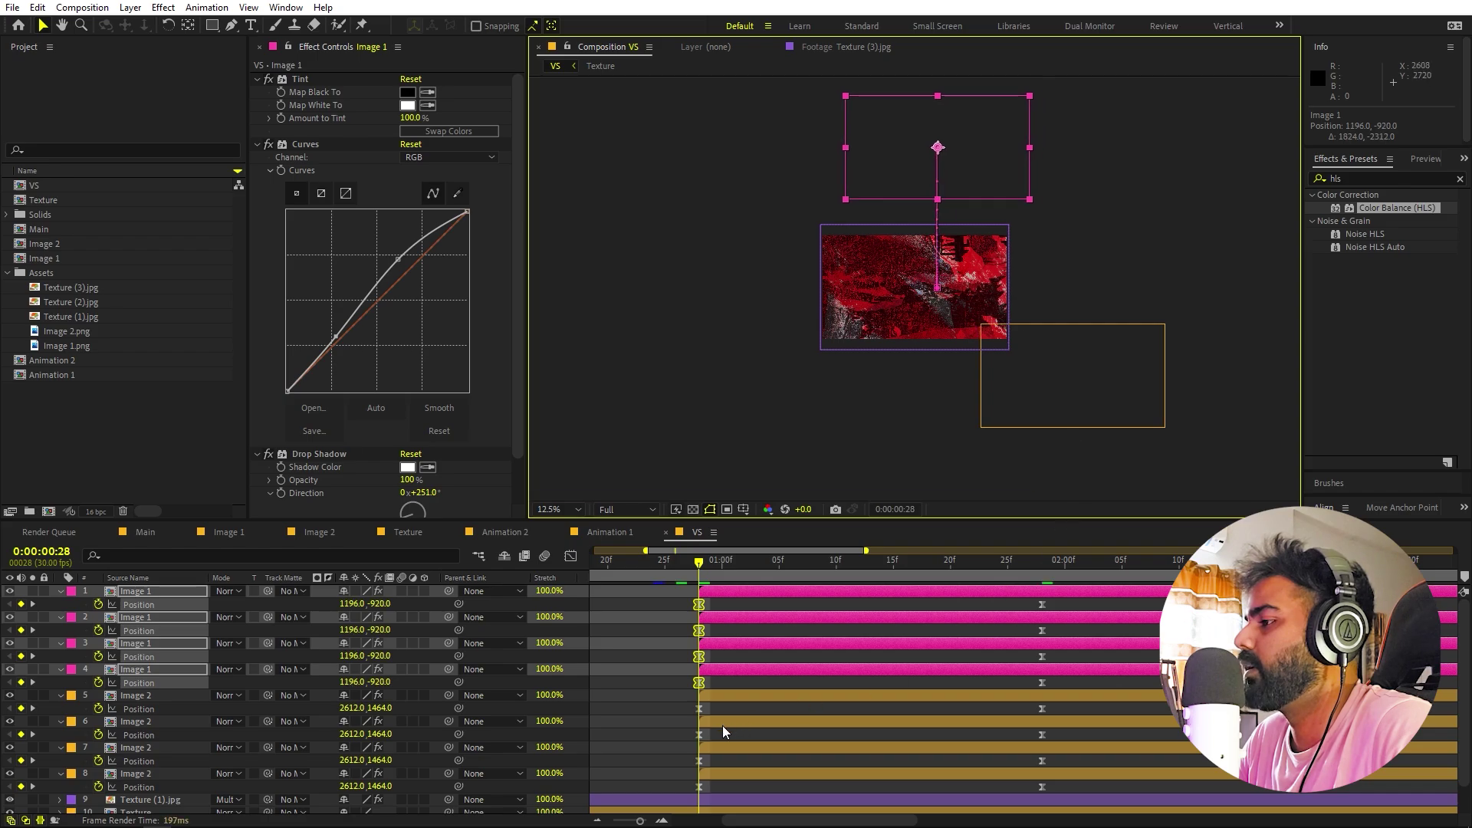
click(724, 697)
shift+click(724, 772)
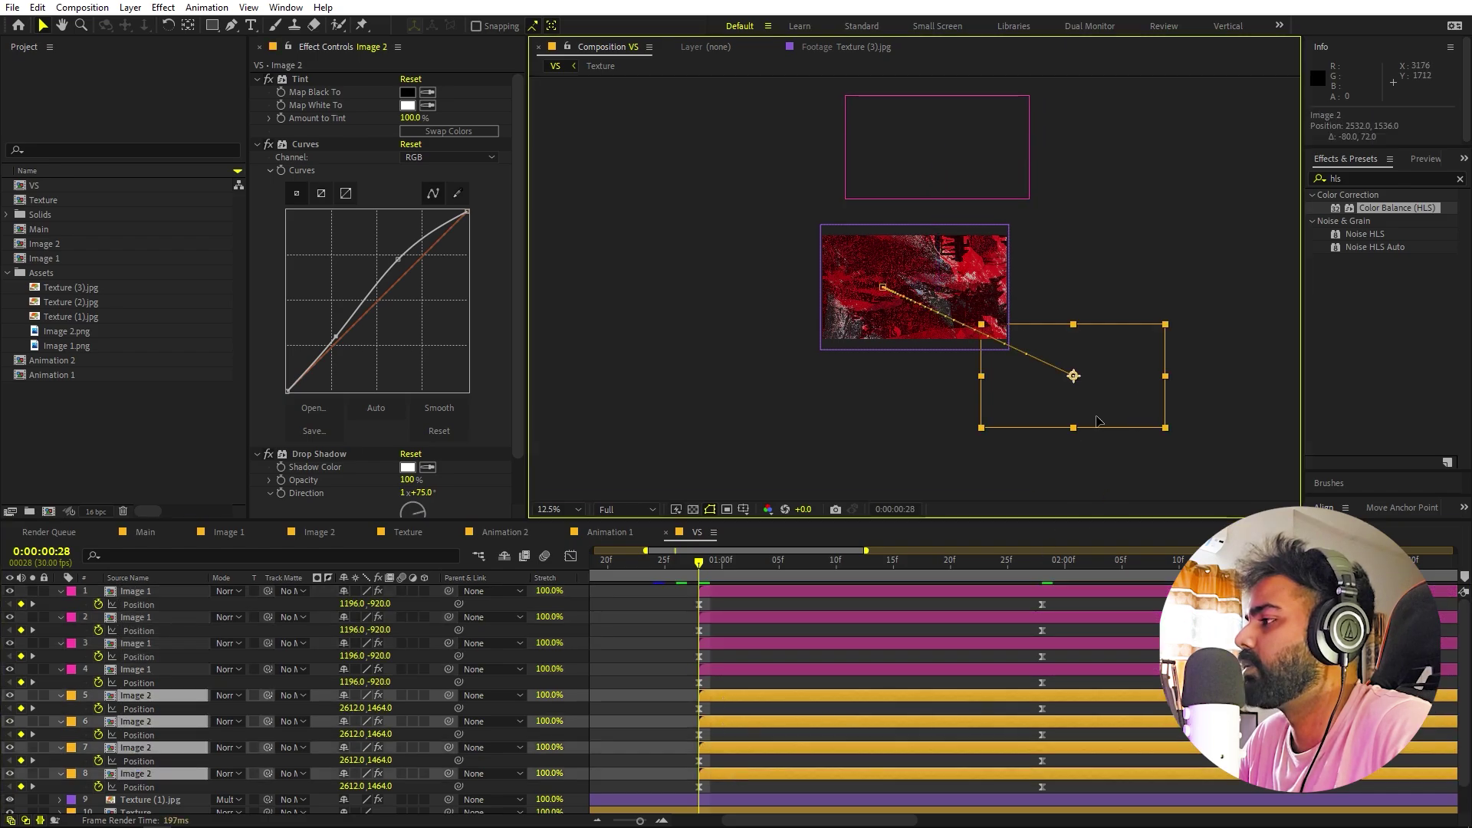
drag(1129, 398, 948, 437)
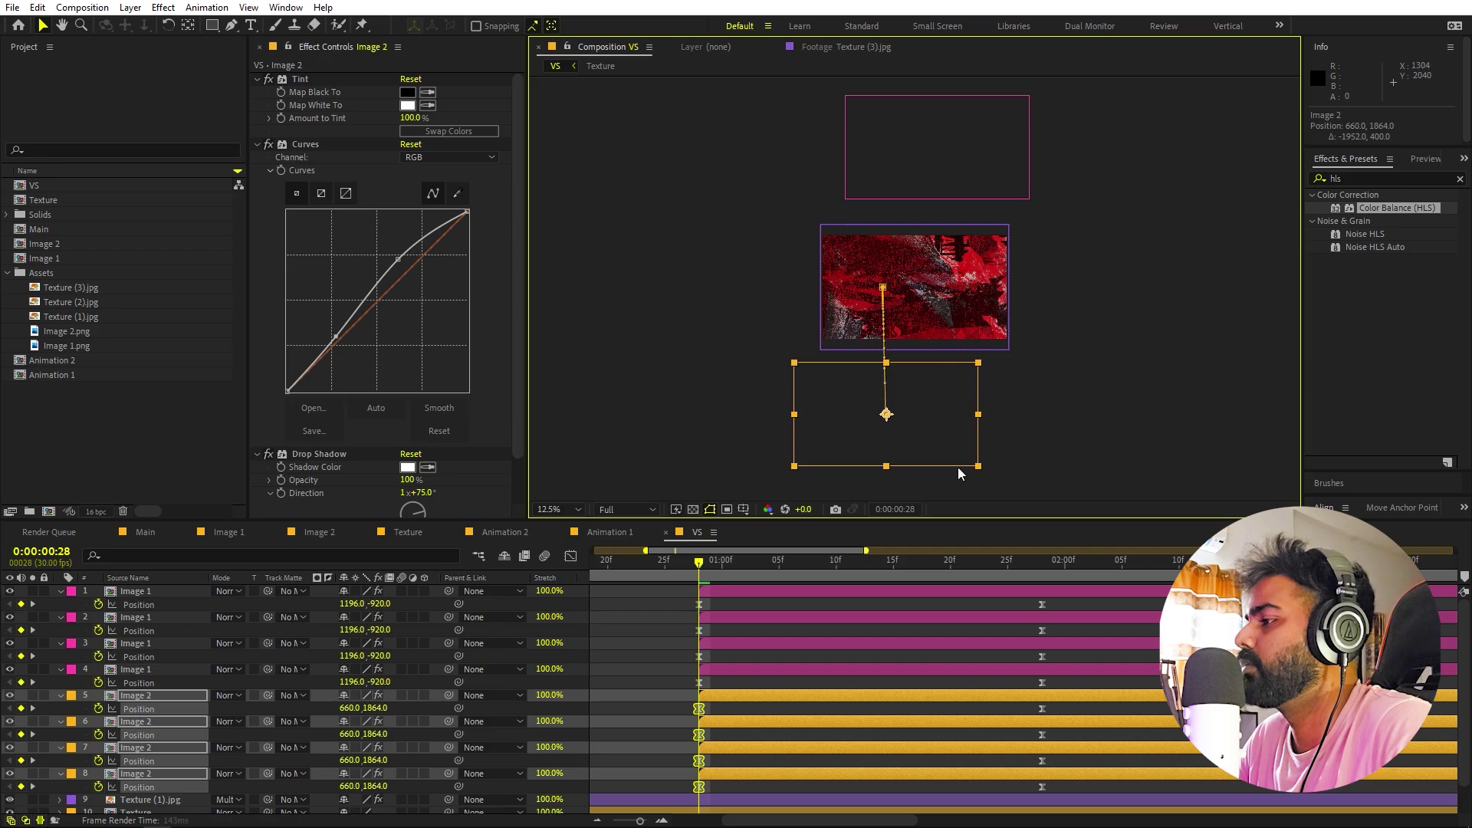
- Stagger each boxer's layer copies a few frames apart so their slide-ins echo
key(space)
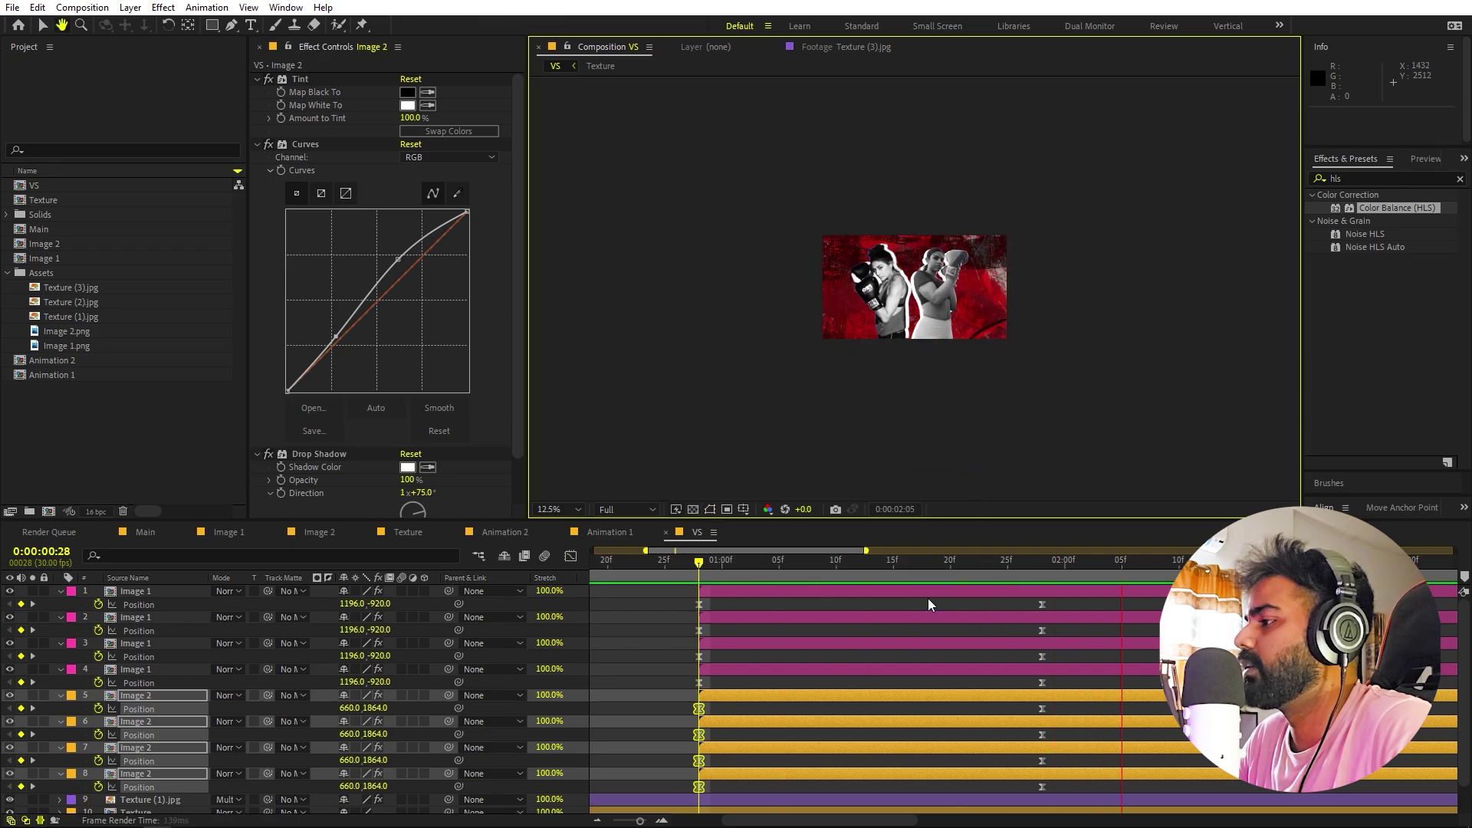
drag(965, 562, 892, 562)
click(667, 617)
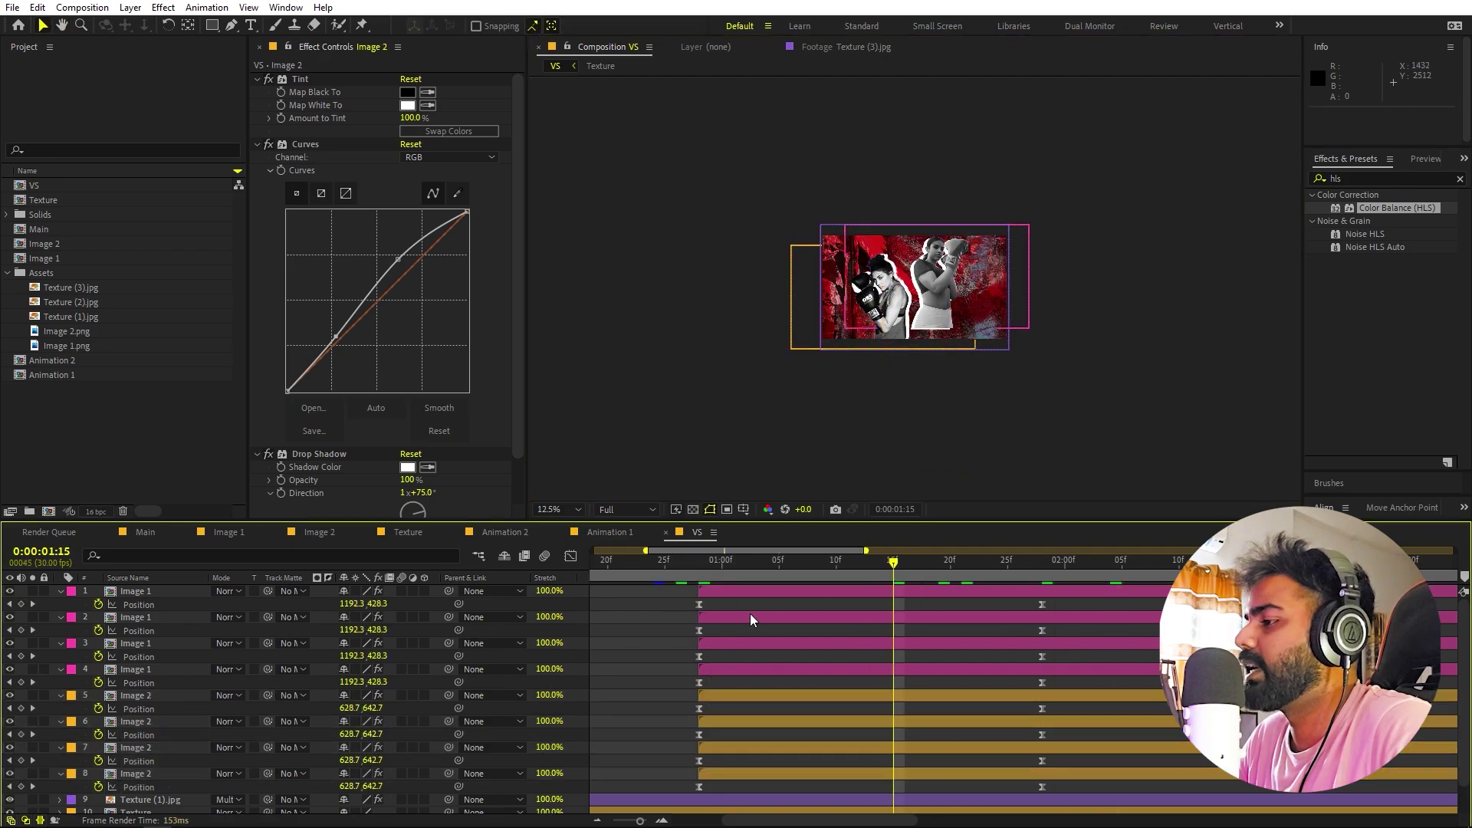
drag(751, 618, 763, 669)
drag(728, 722, 758, 761)
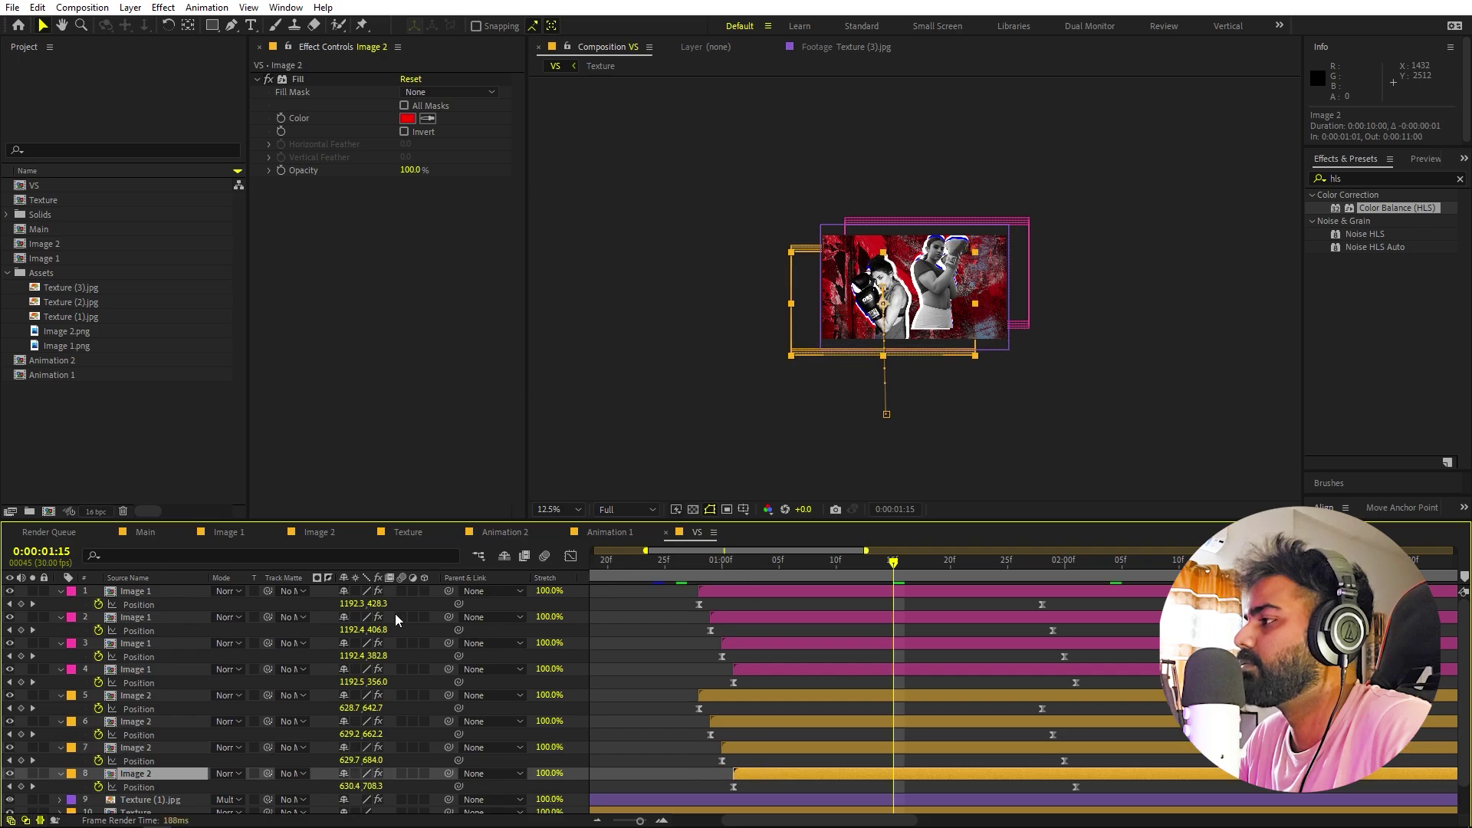
- Replay the VS animation at 50% magnification and collapse every layer's Position rows
key(Home)
key(space)
click(558, 509)
click(567, 635)
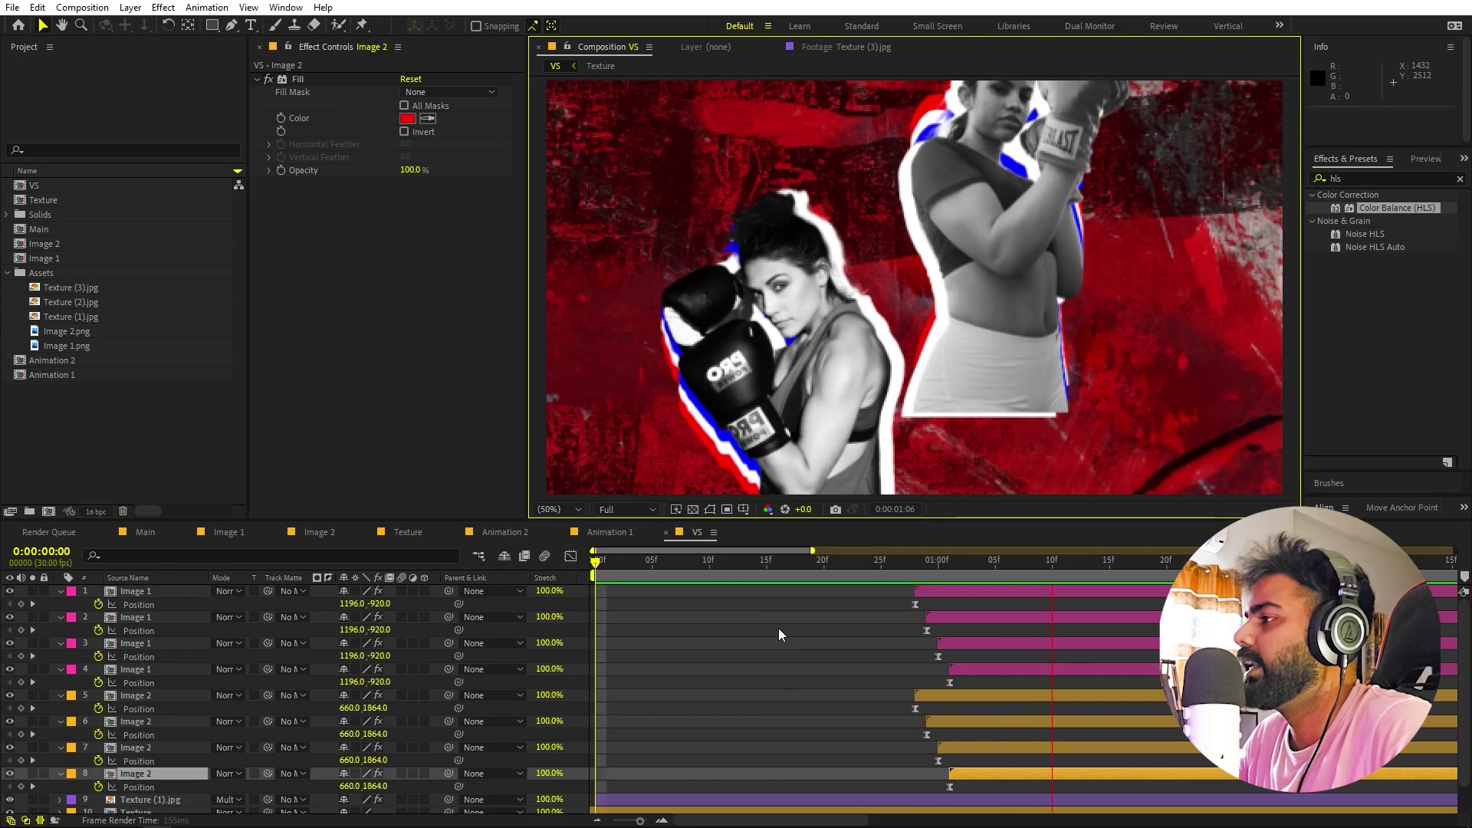
key(space)
key(;)
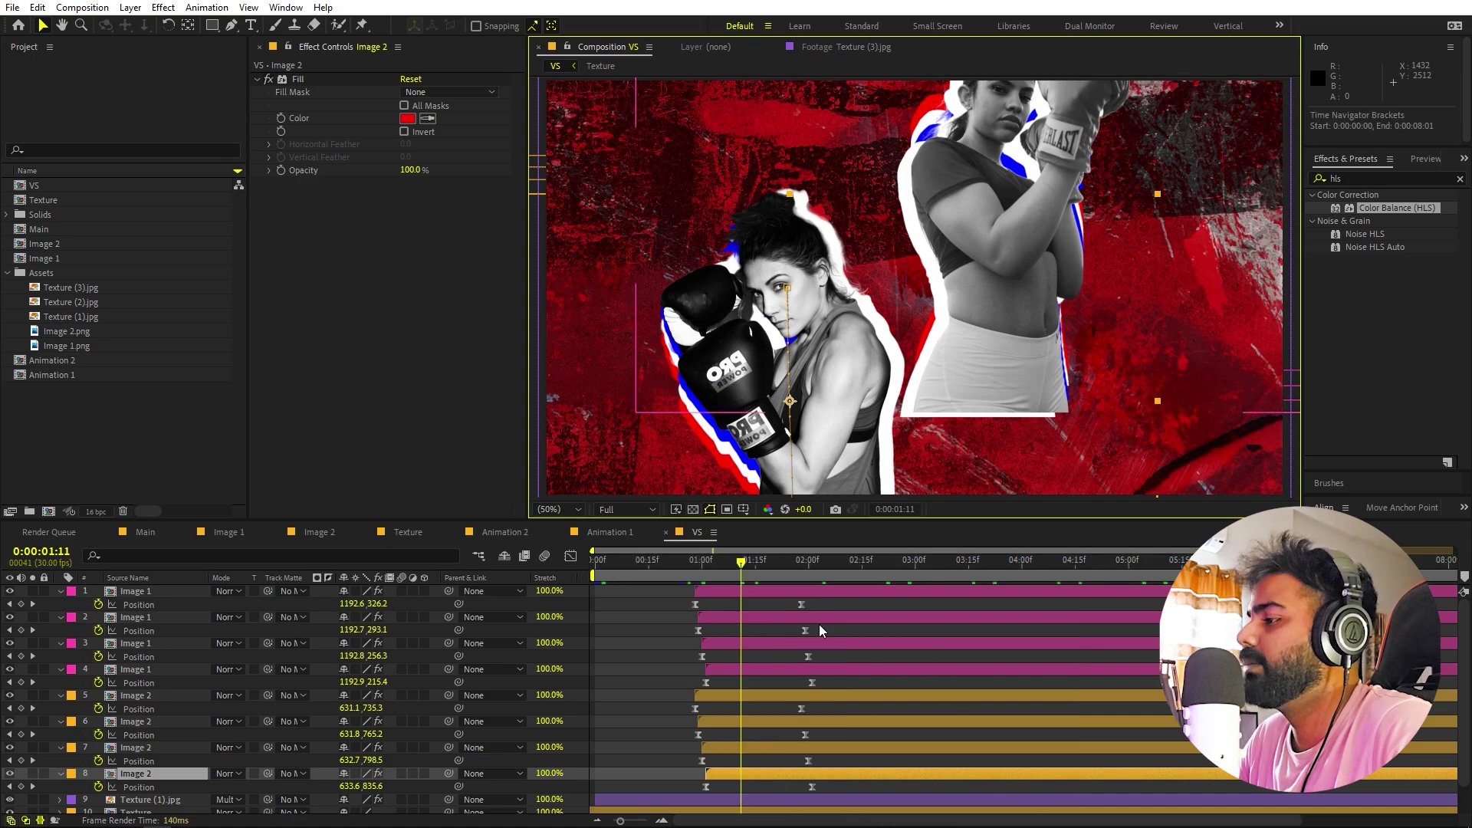
drag(738, 569, 795, 571)
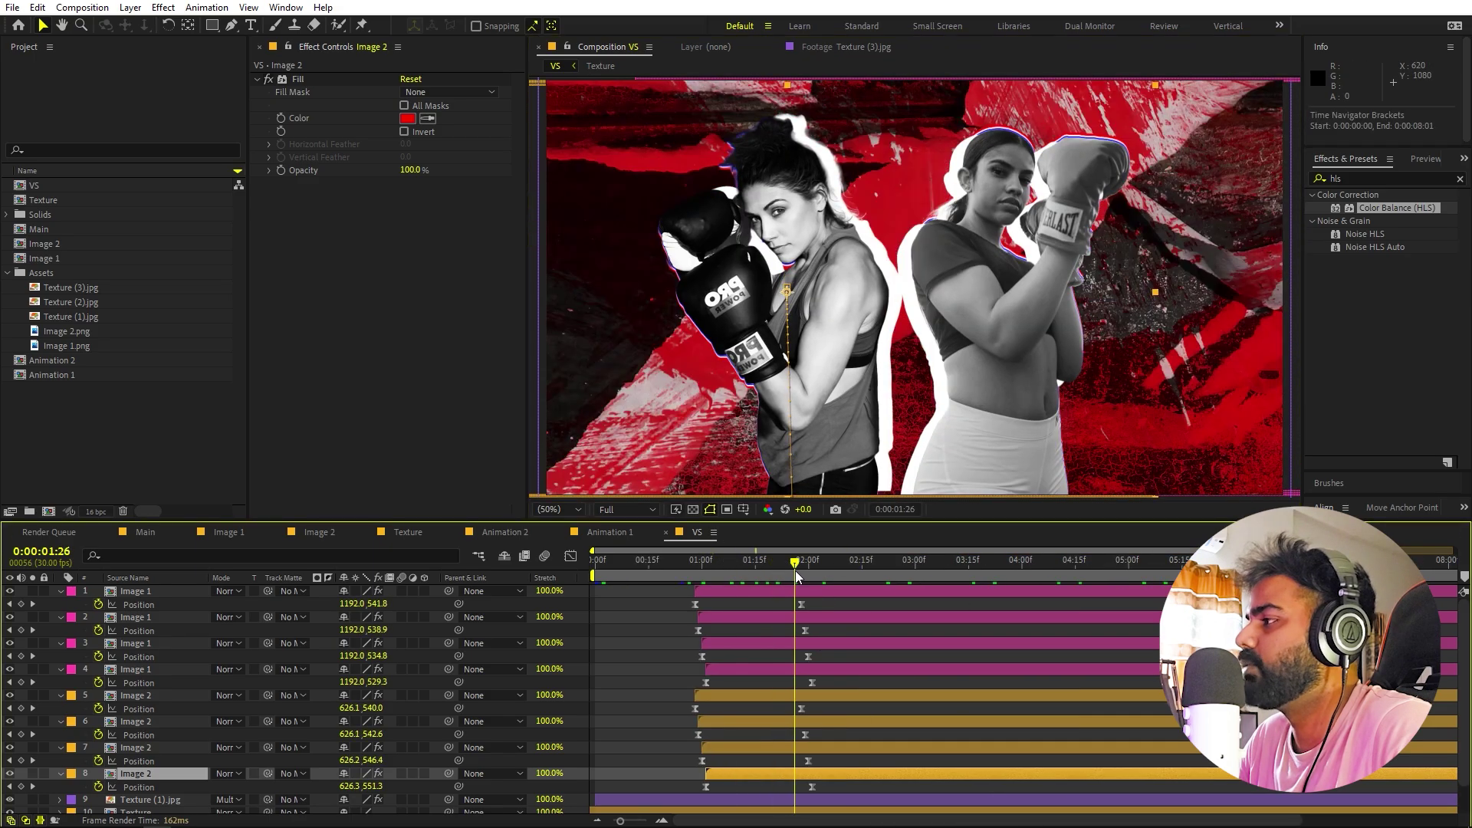
click(622, 659)
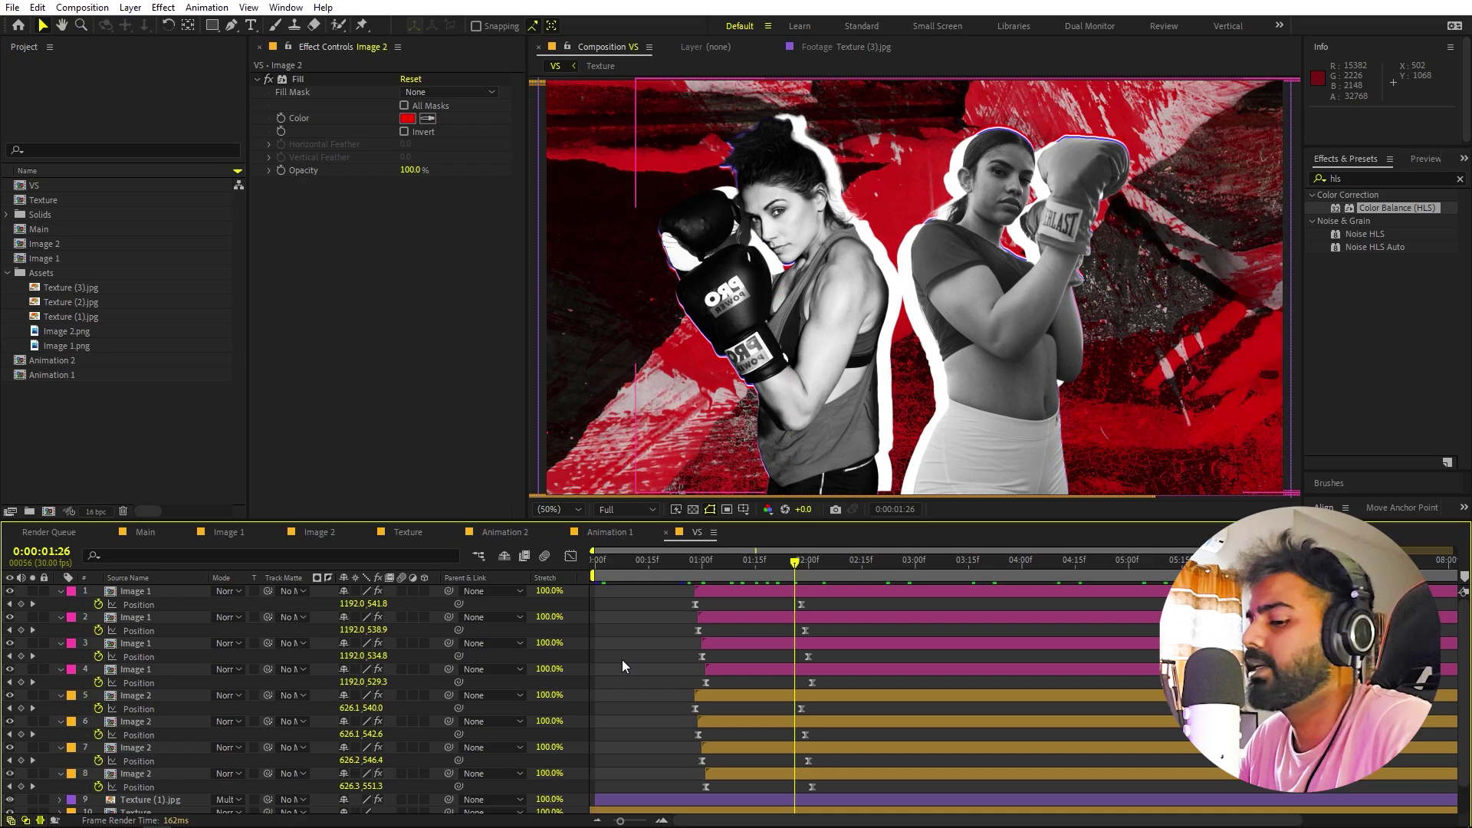
key(u)
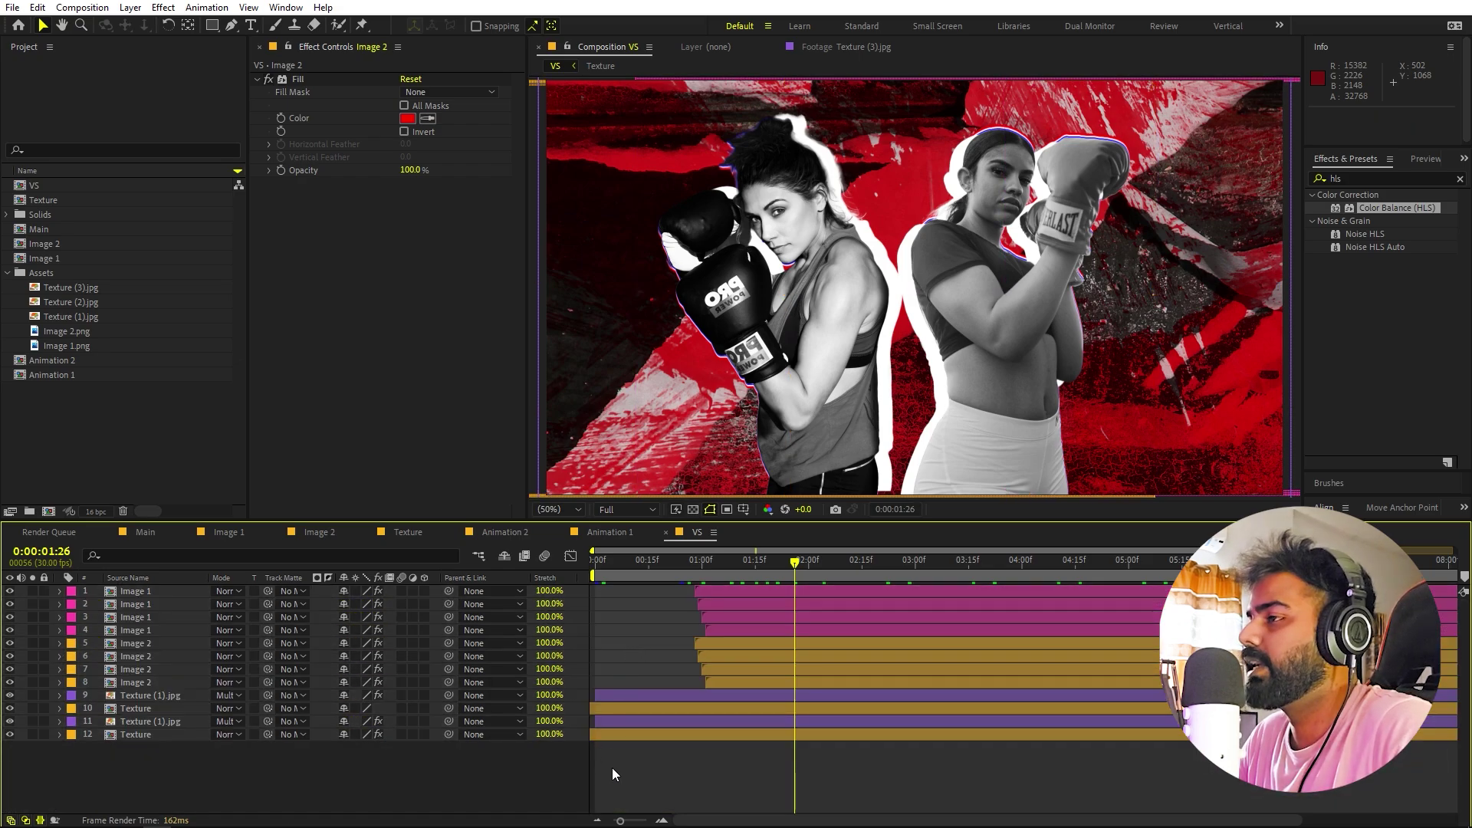
- Add a hidden Blue Solid 1 layer to VS, placed just below the Image 2 layers
click(130, 8)
mouse_move(230, 25)
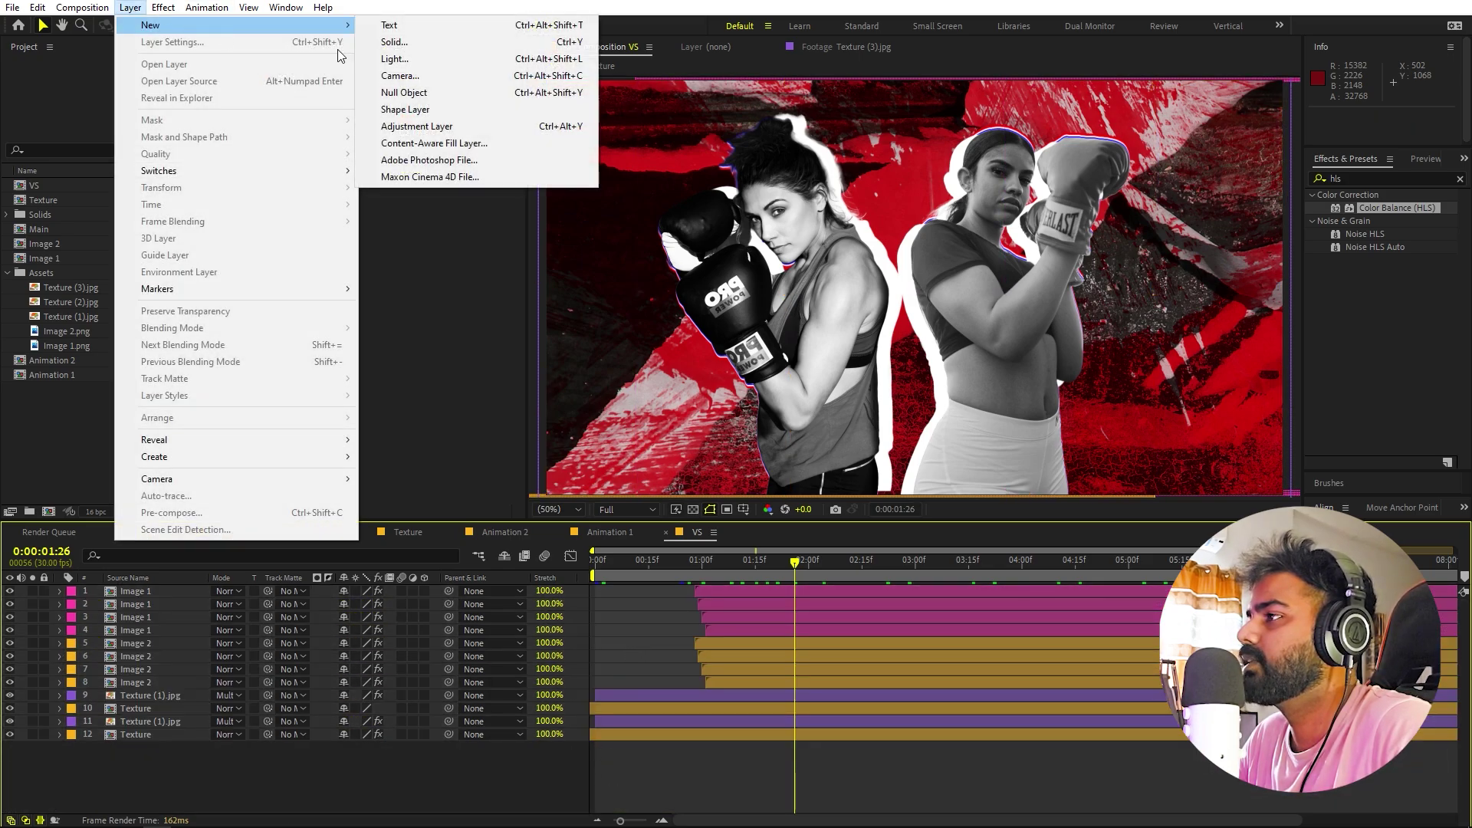
click(420, 43)
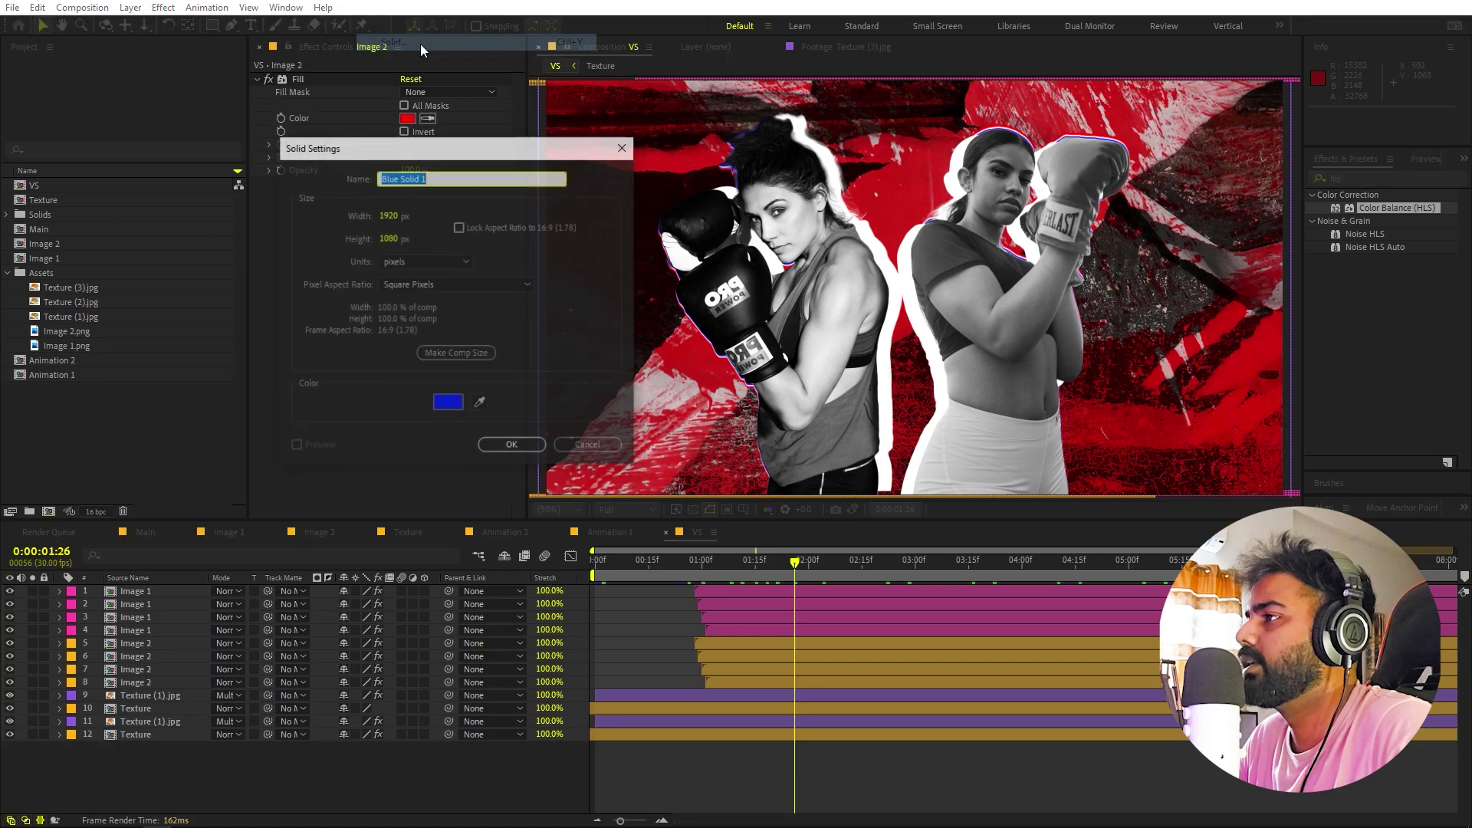
click(498, 446)
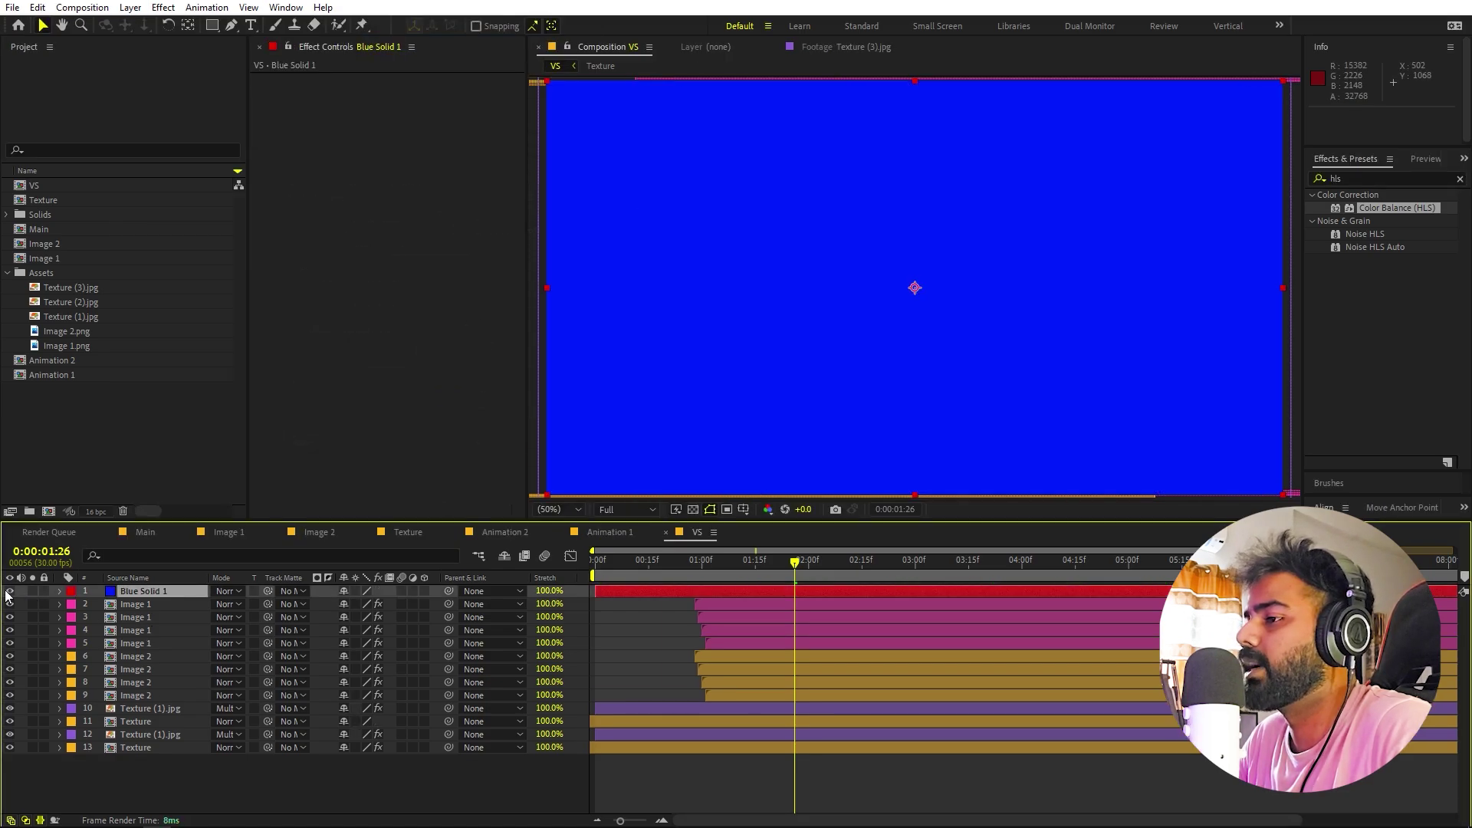
click(10, 592)
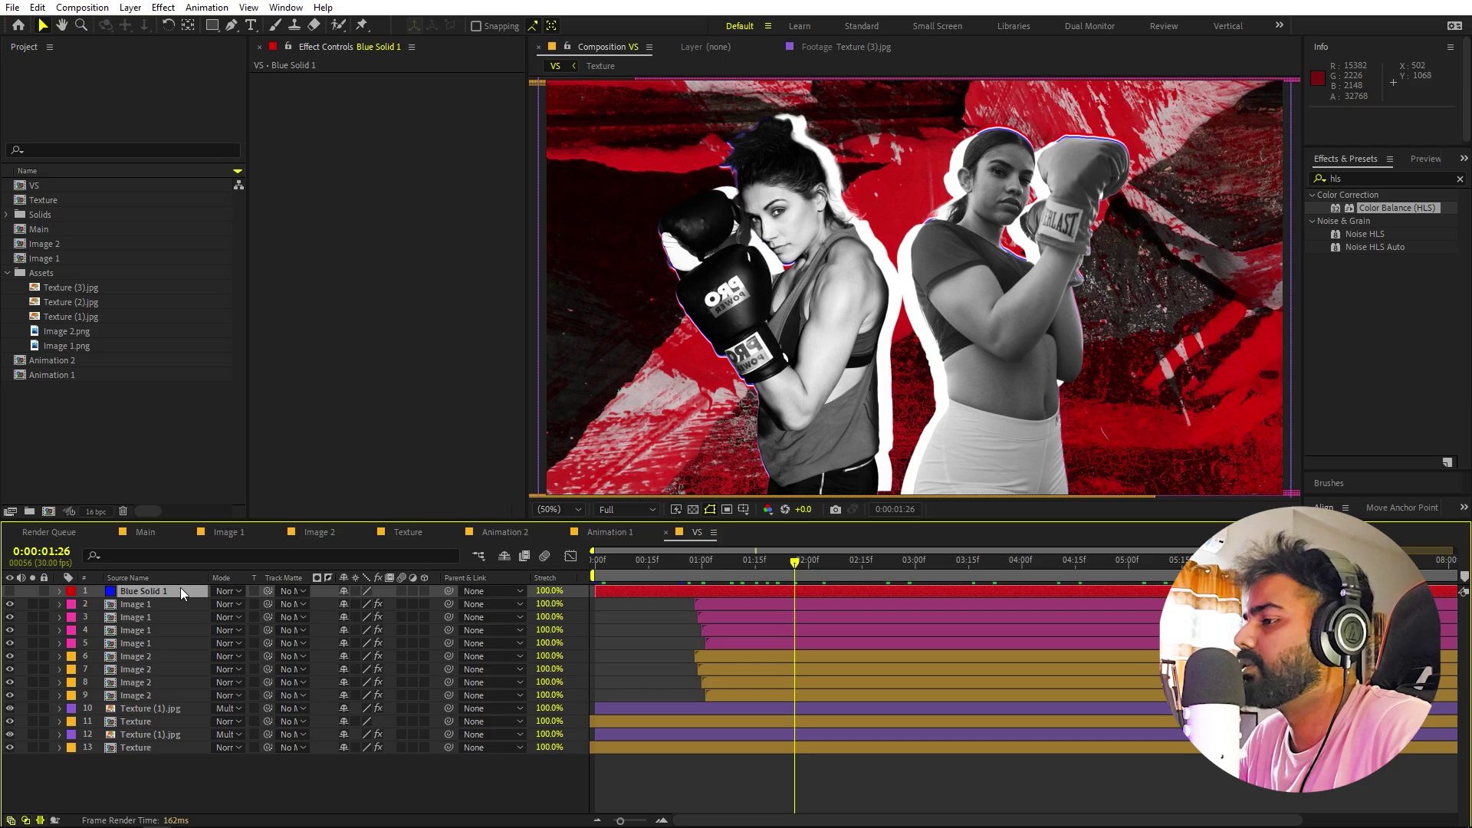
drag(181, 587, 155, 705)
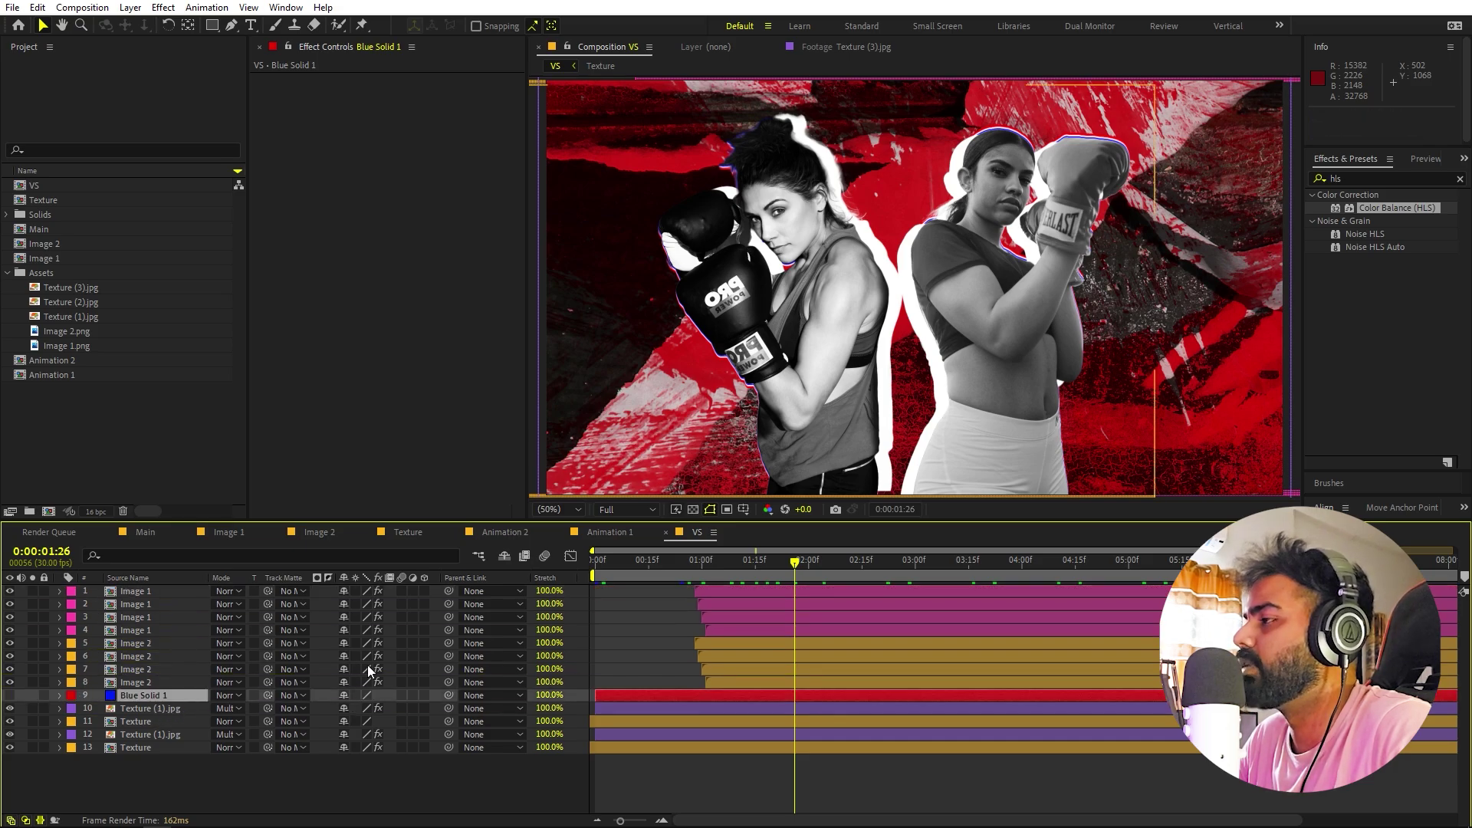
- Choose the Pen tool and zoom out to see the whole composition
click(231, 27)
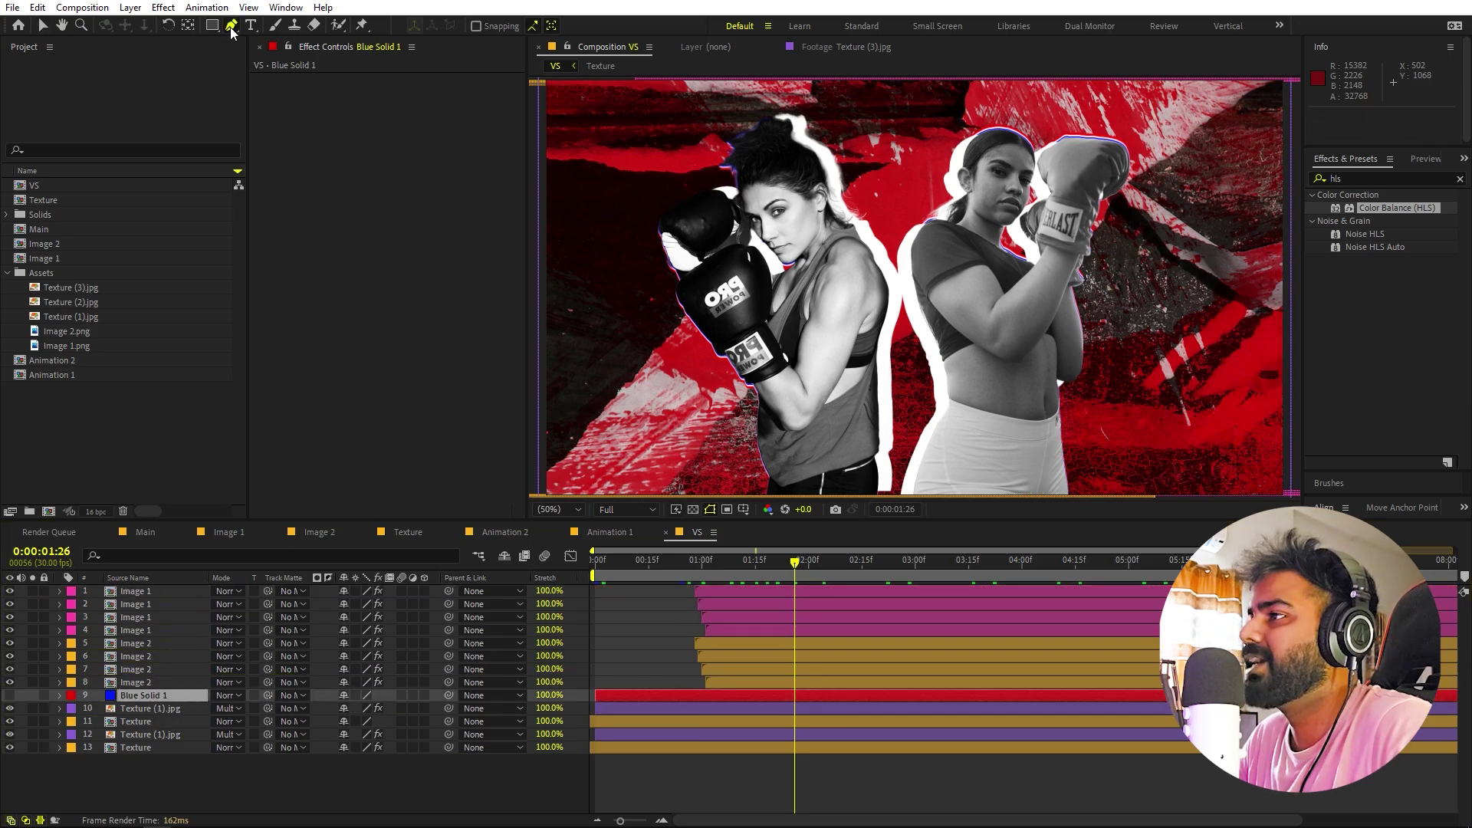
key(comma)
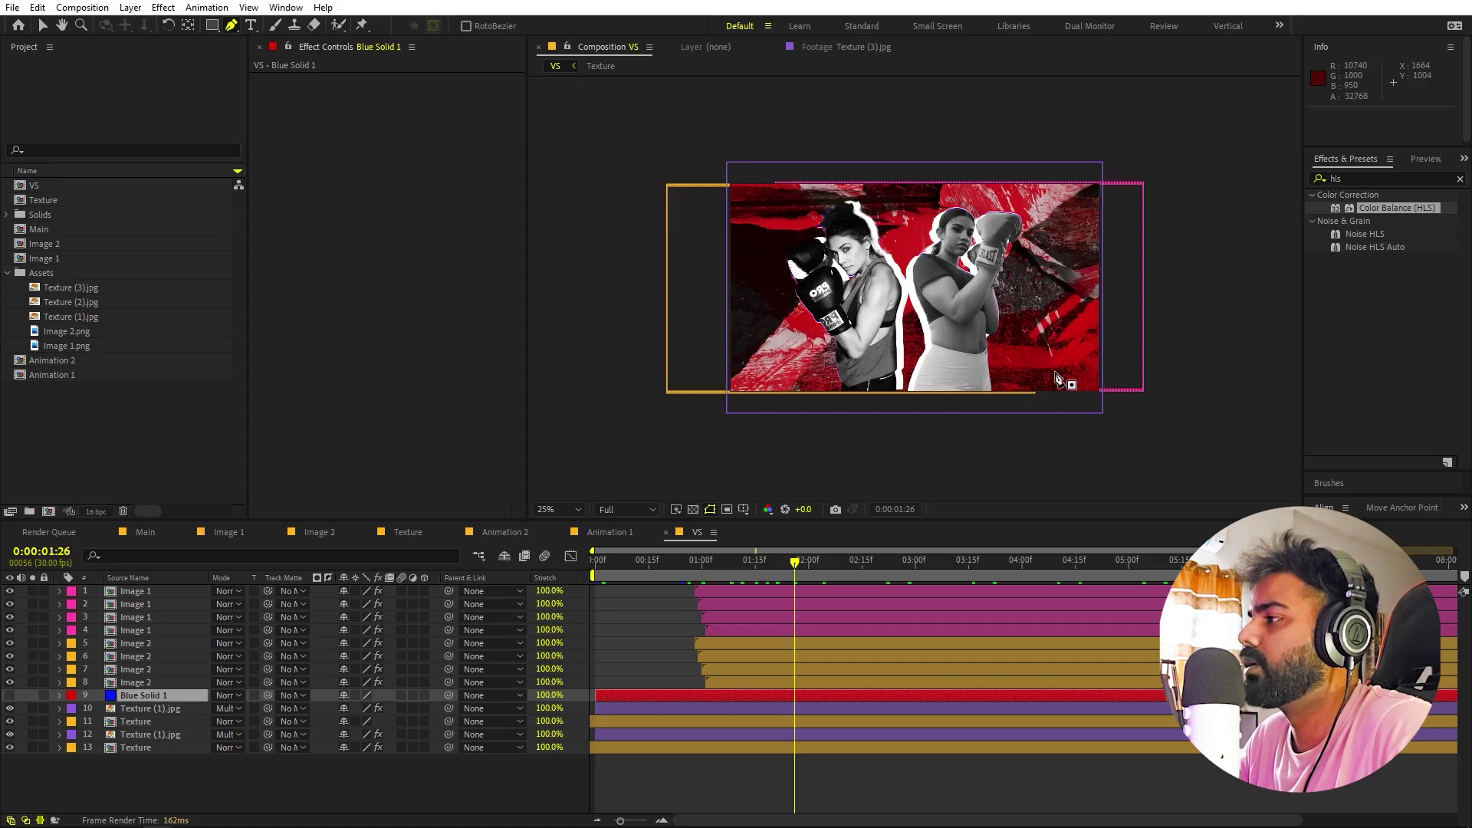
scroll(948, 264, up, 2)
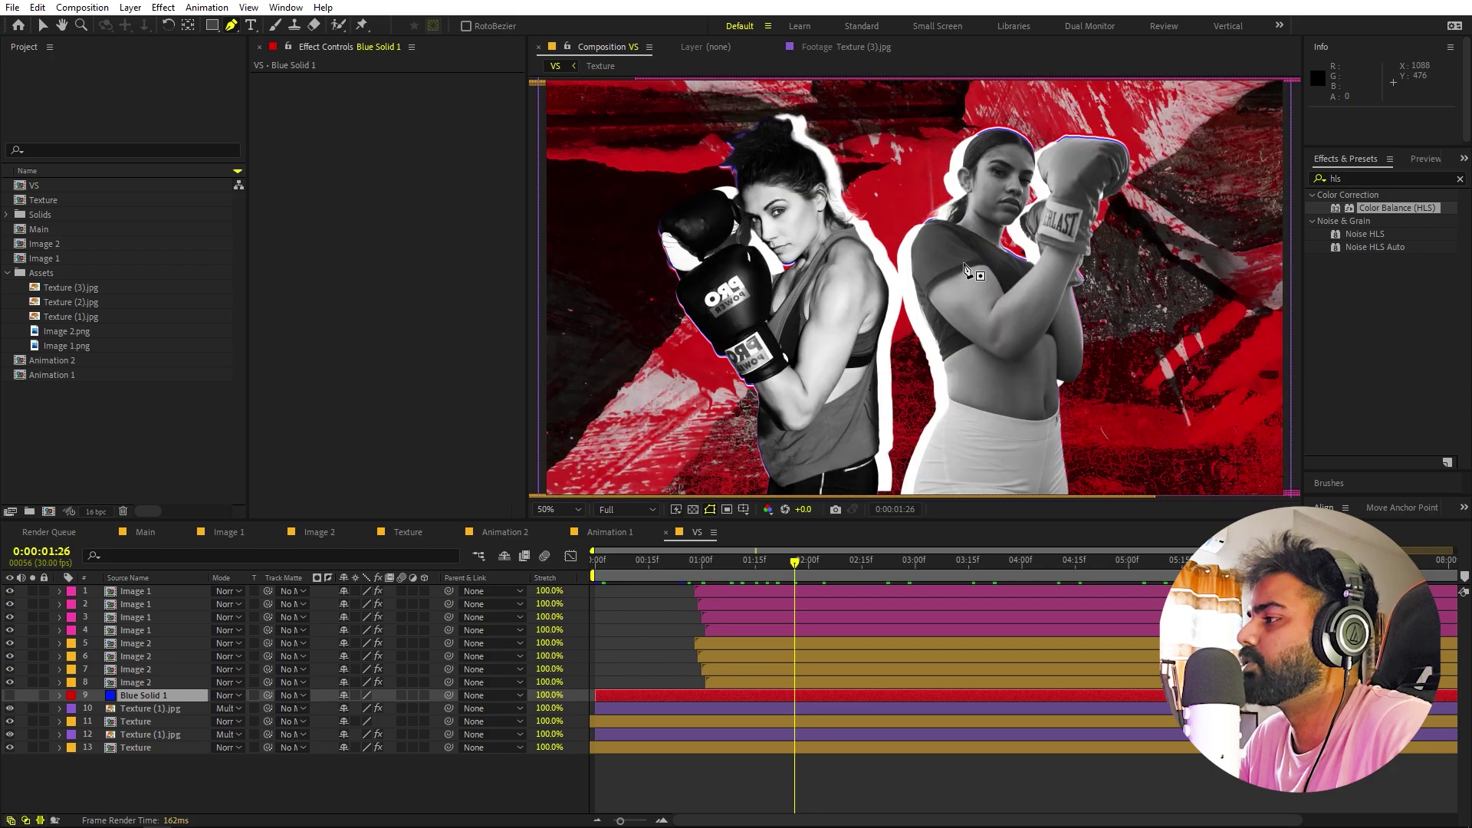
key(comma)
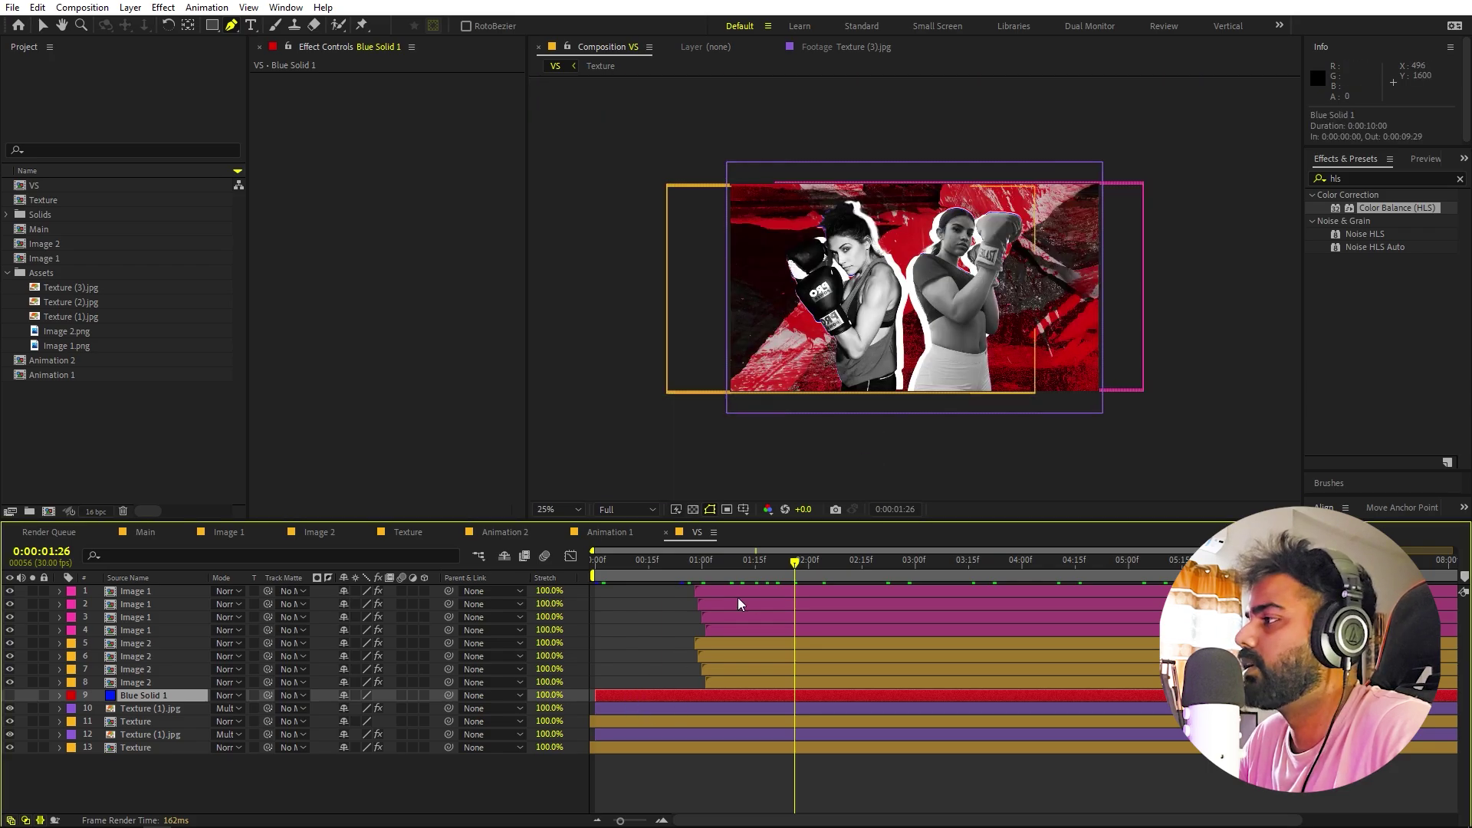
- Draw a Pen mask on Blue Solid 1 and set it as the texture layers' track matte
click(910, 161)
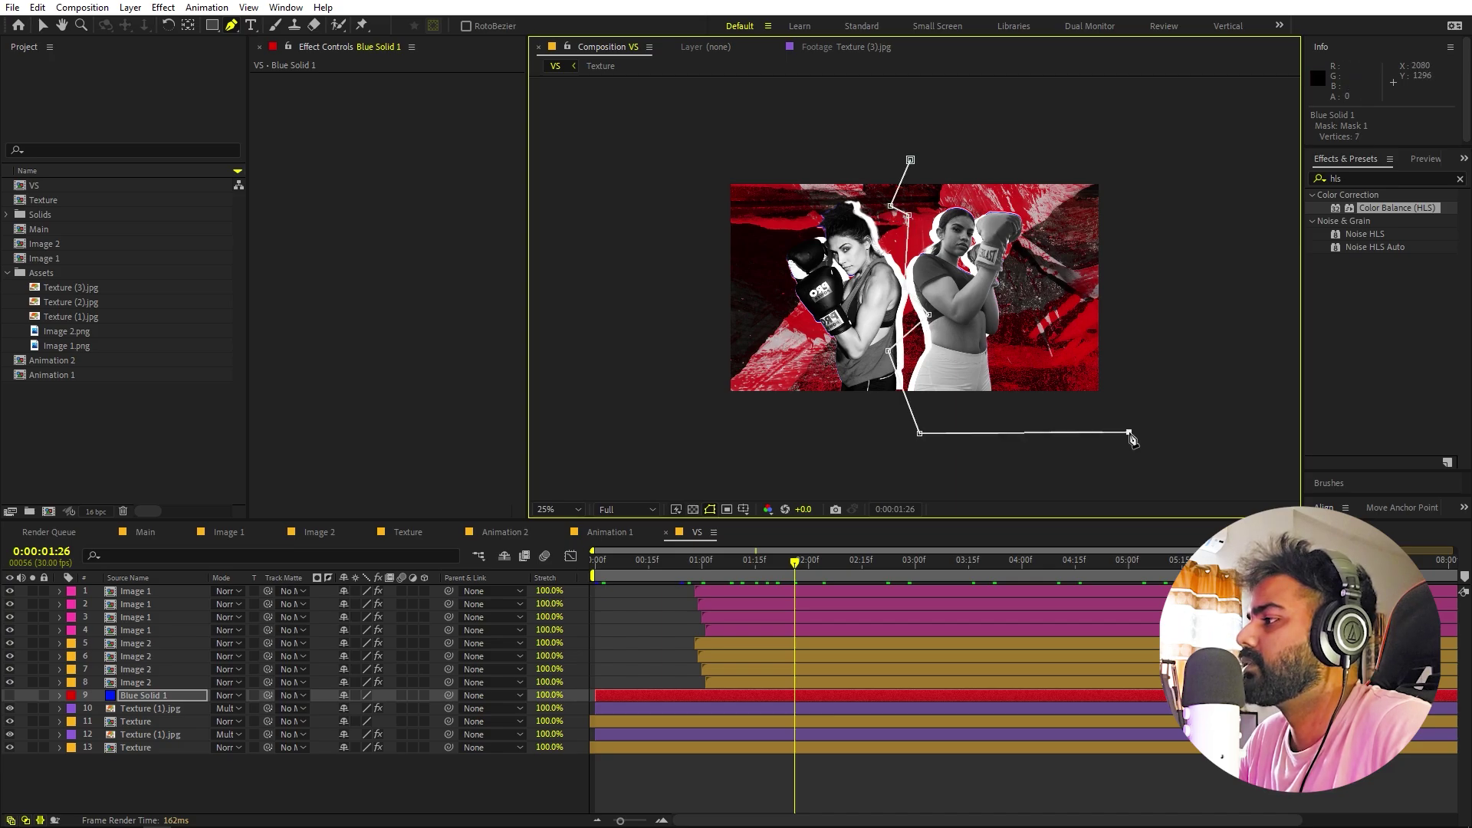
click(1162, 157)
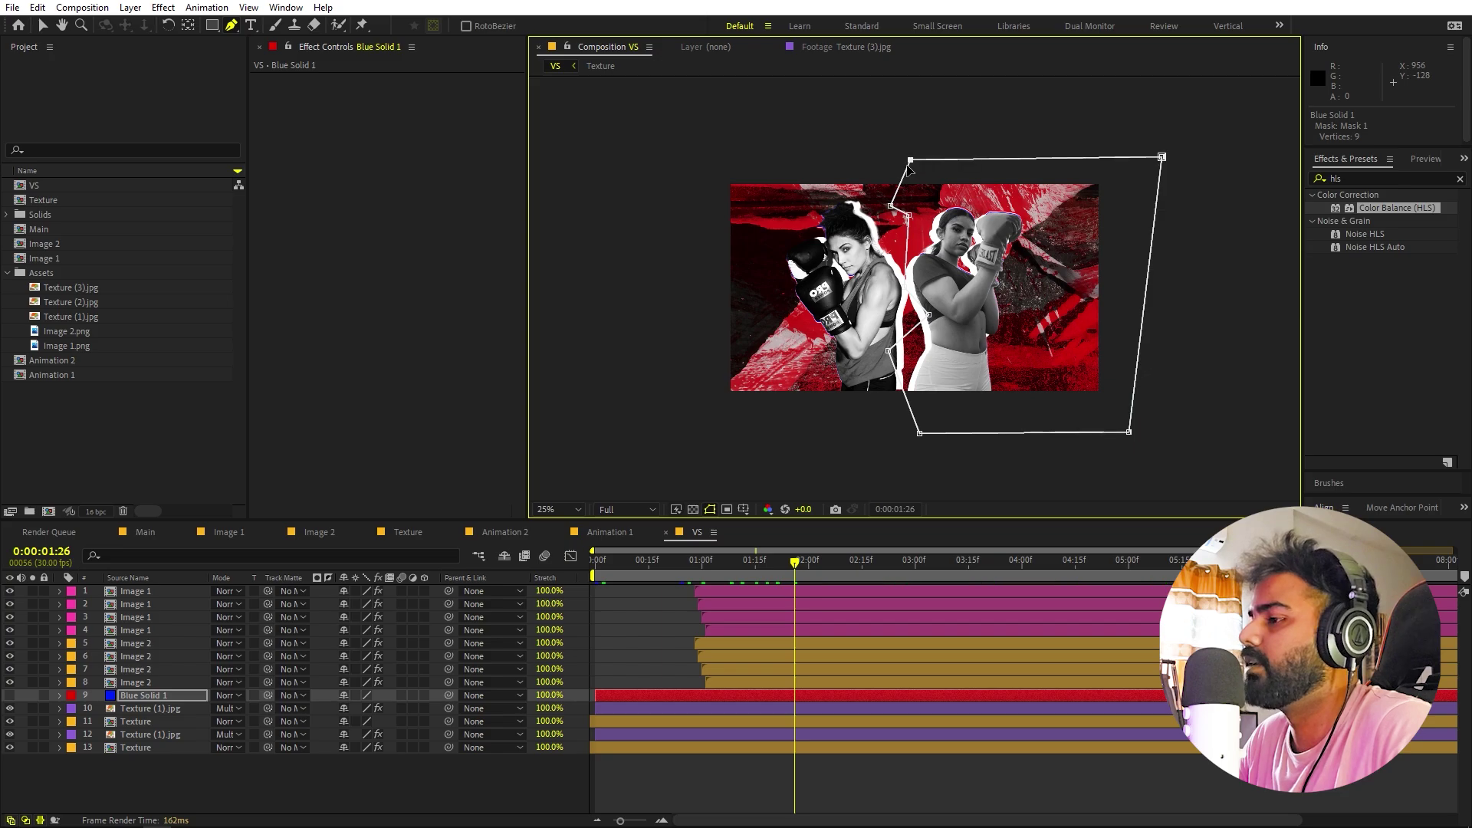
click(151, 709)
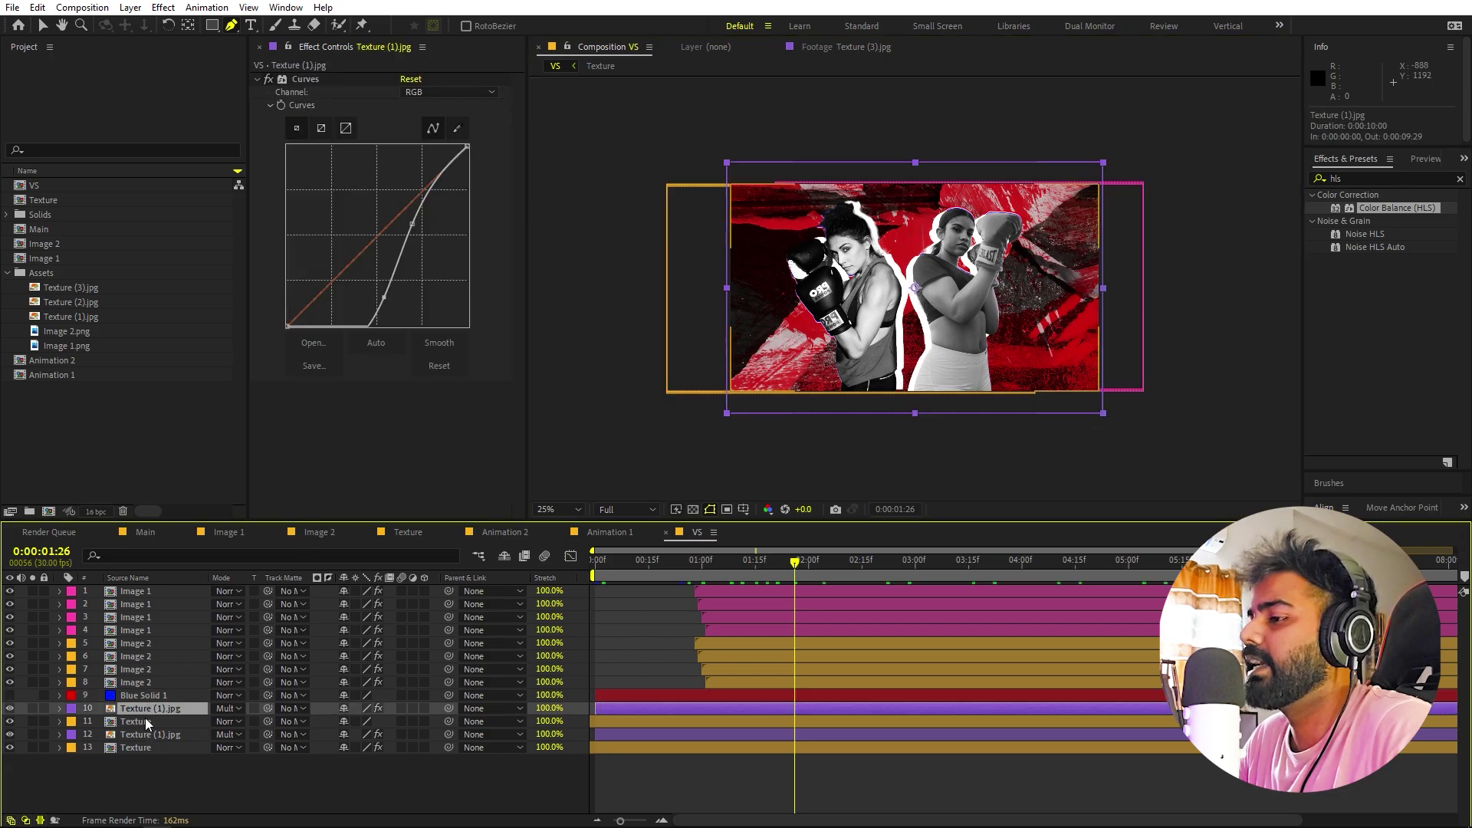
ctrl+click(148, 723)
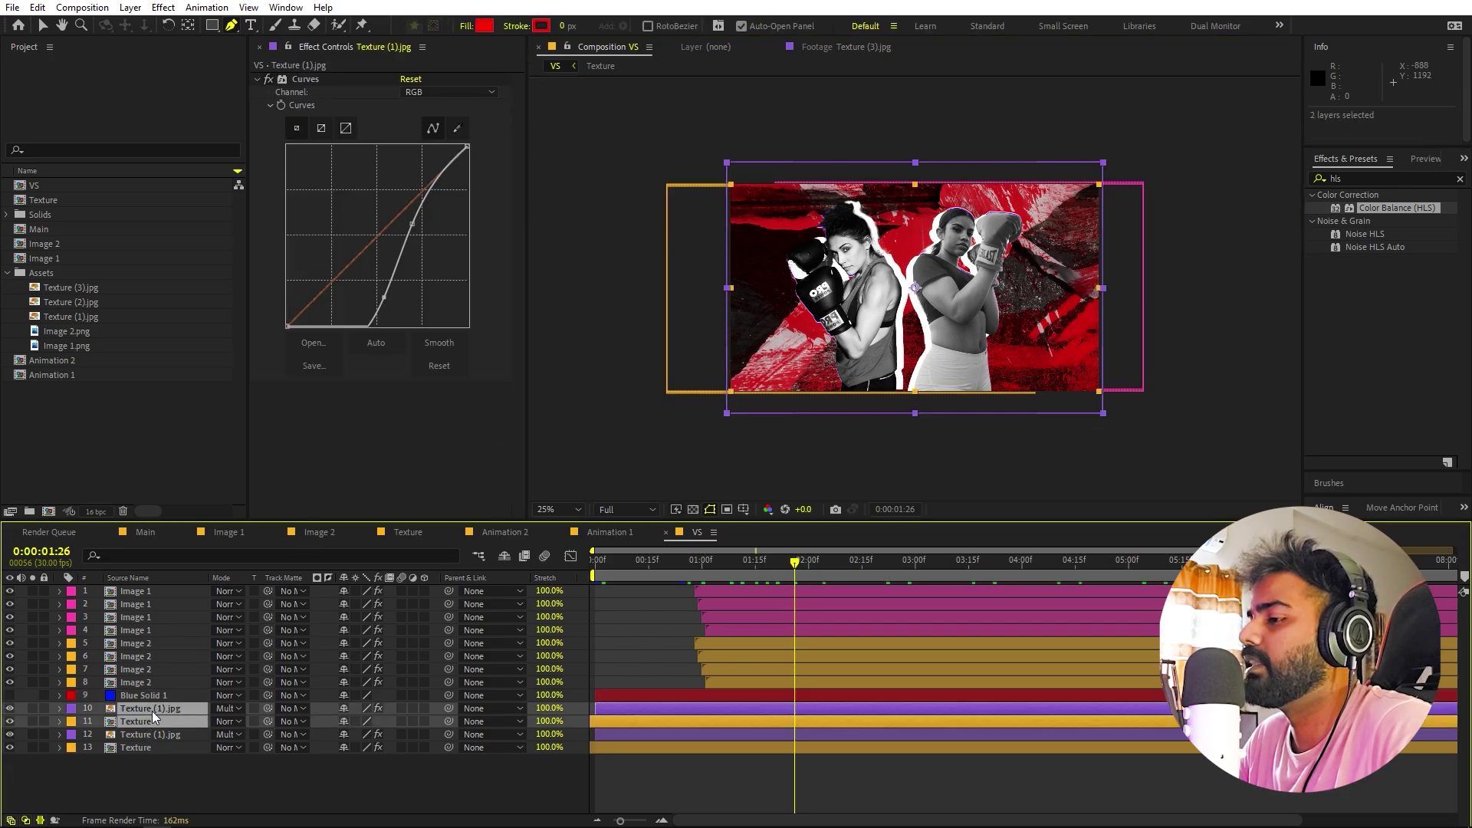
drag(268, 710, 157, 701)
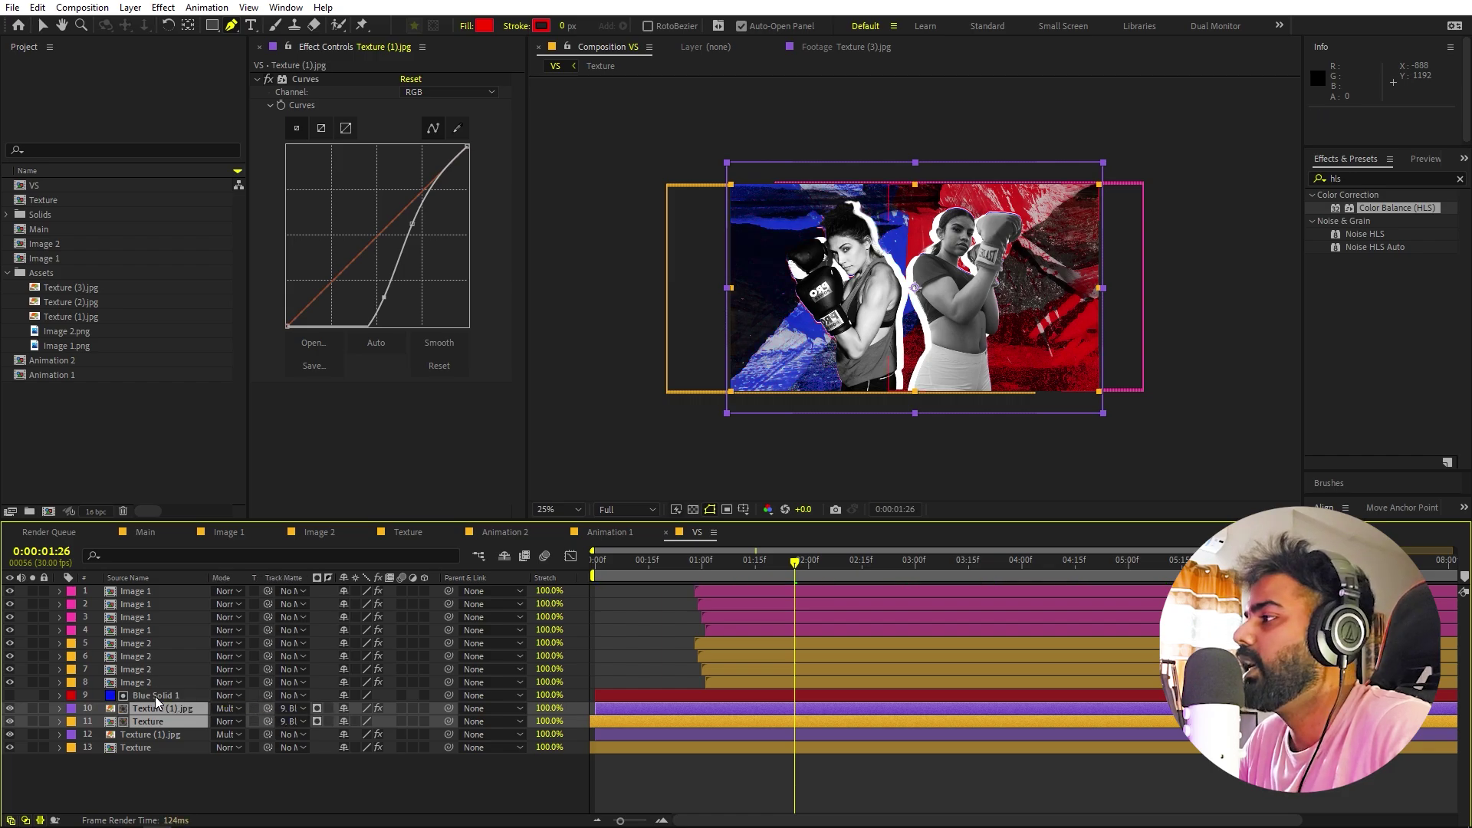
- Verify the texture layers' matte settings, then select Blue Solid 1
key(period)
key(period)
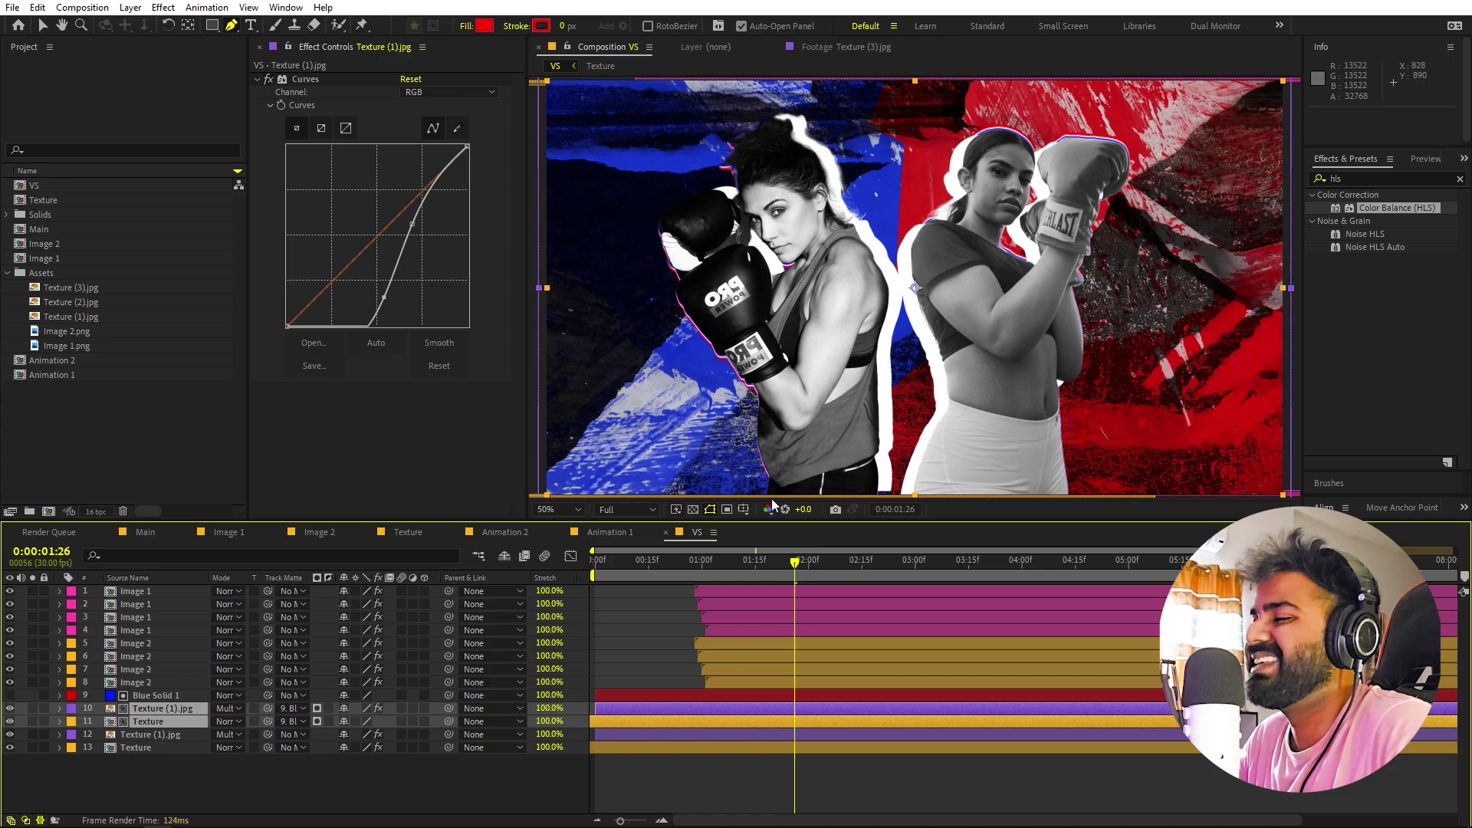
click(163, 751)
click(168, 707)
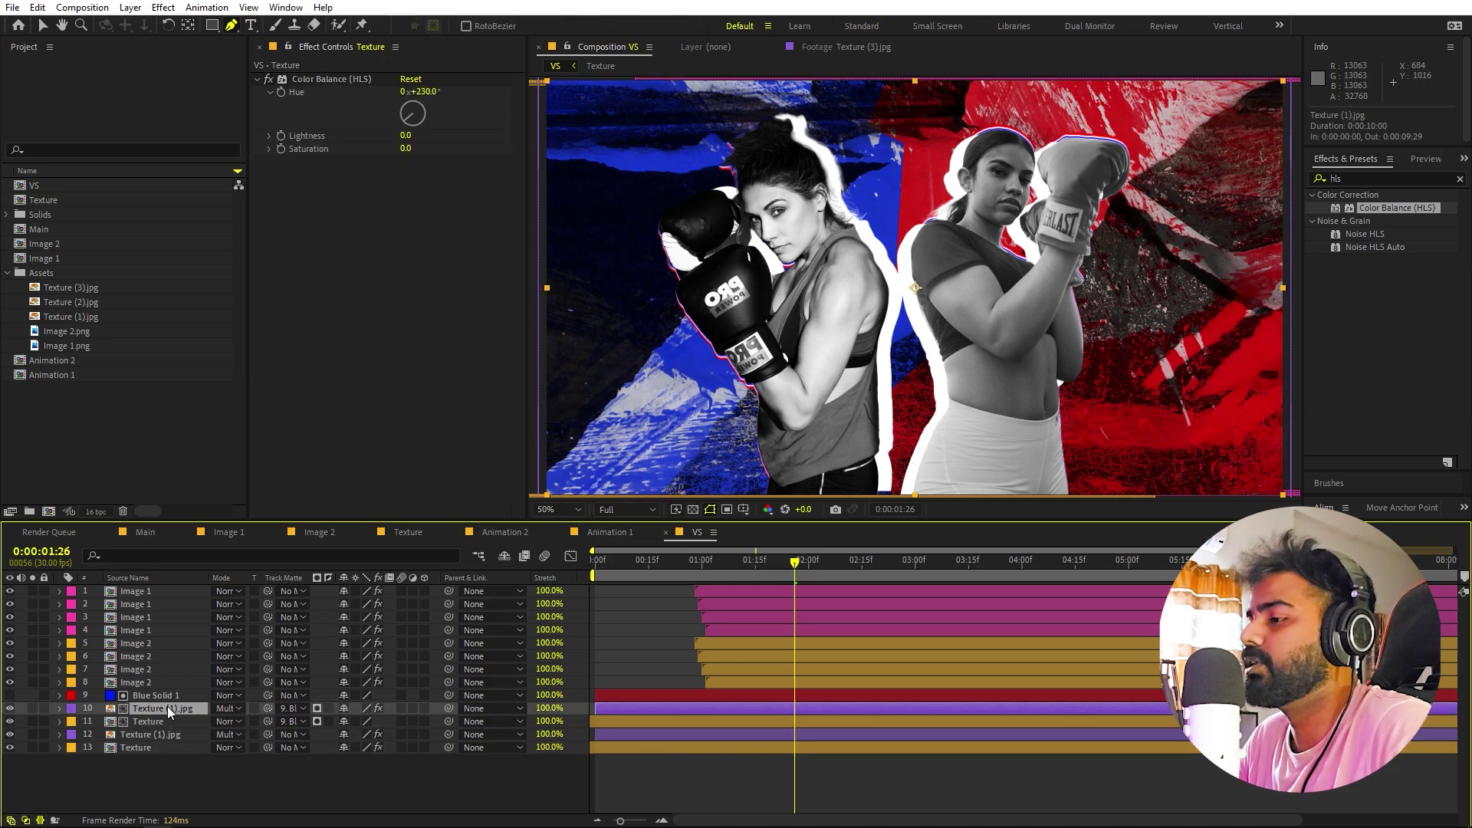
shift+click(169, 719)
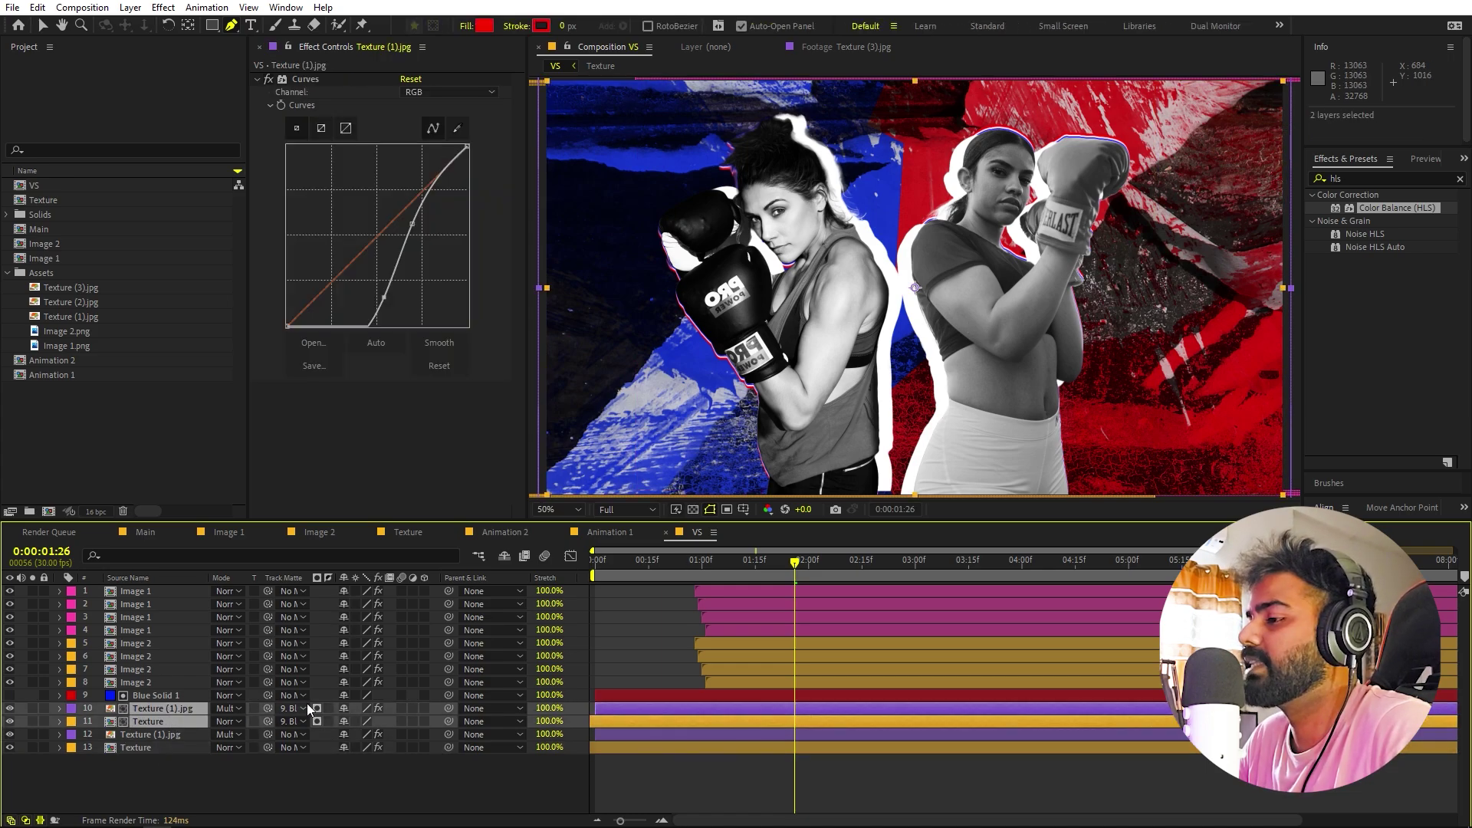
click(290, 748)
click(270, 772)
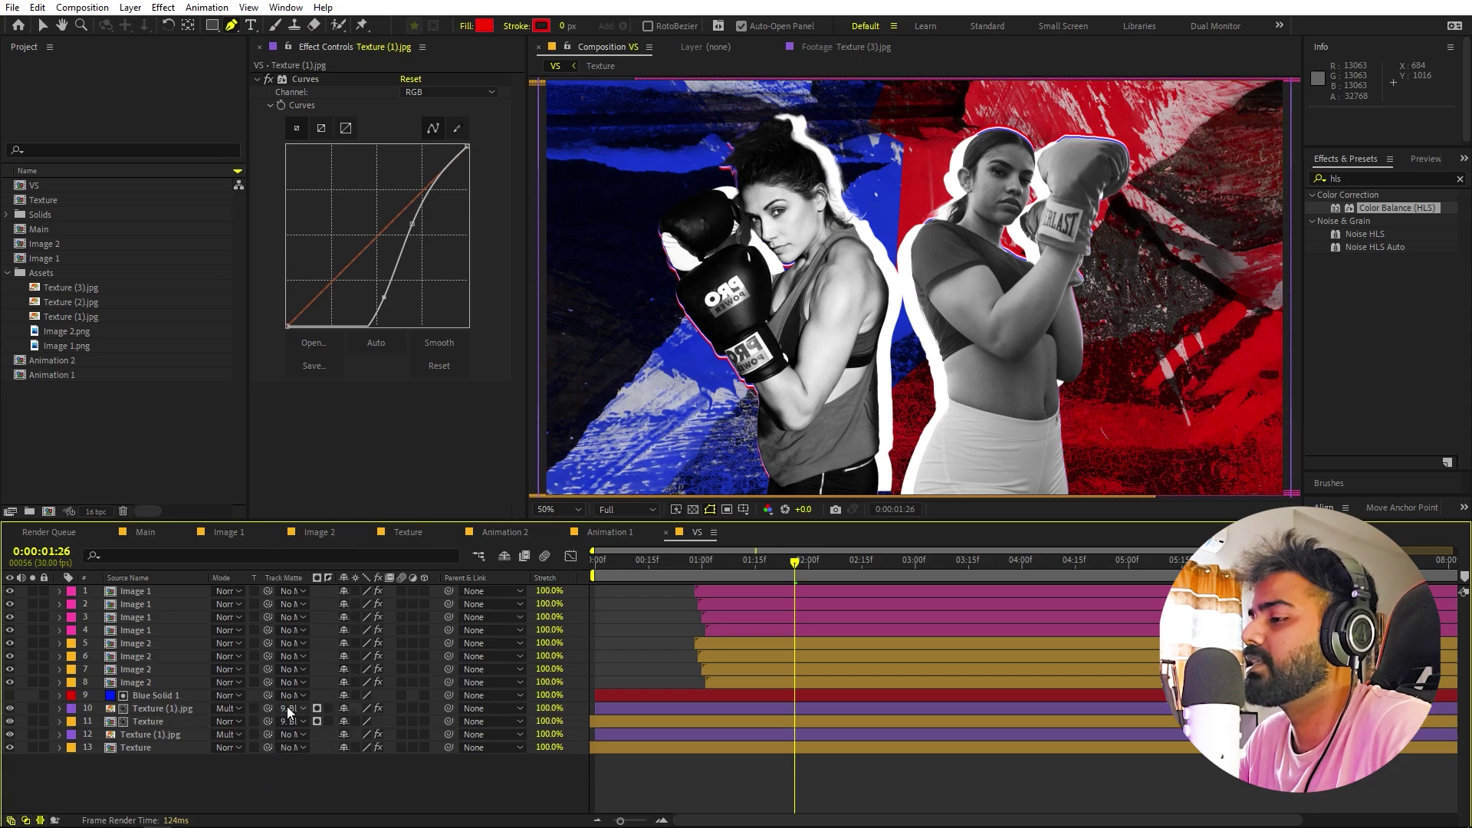
click(287, 706)
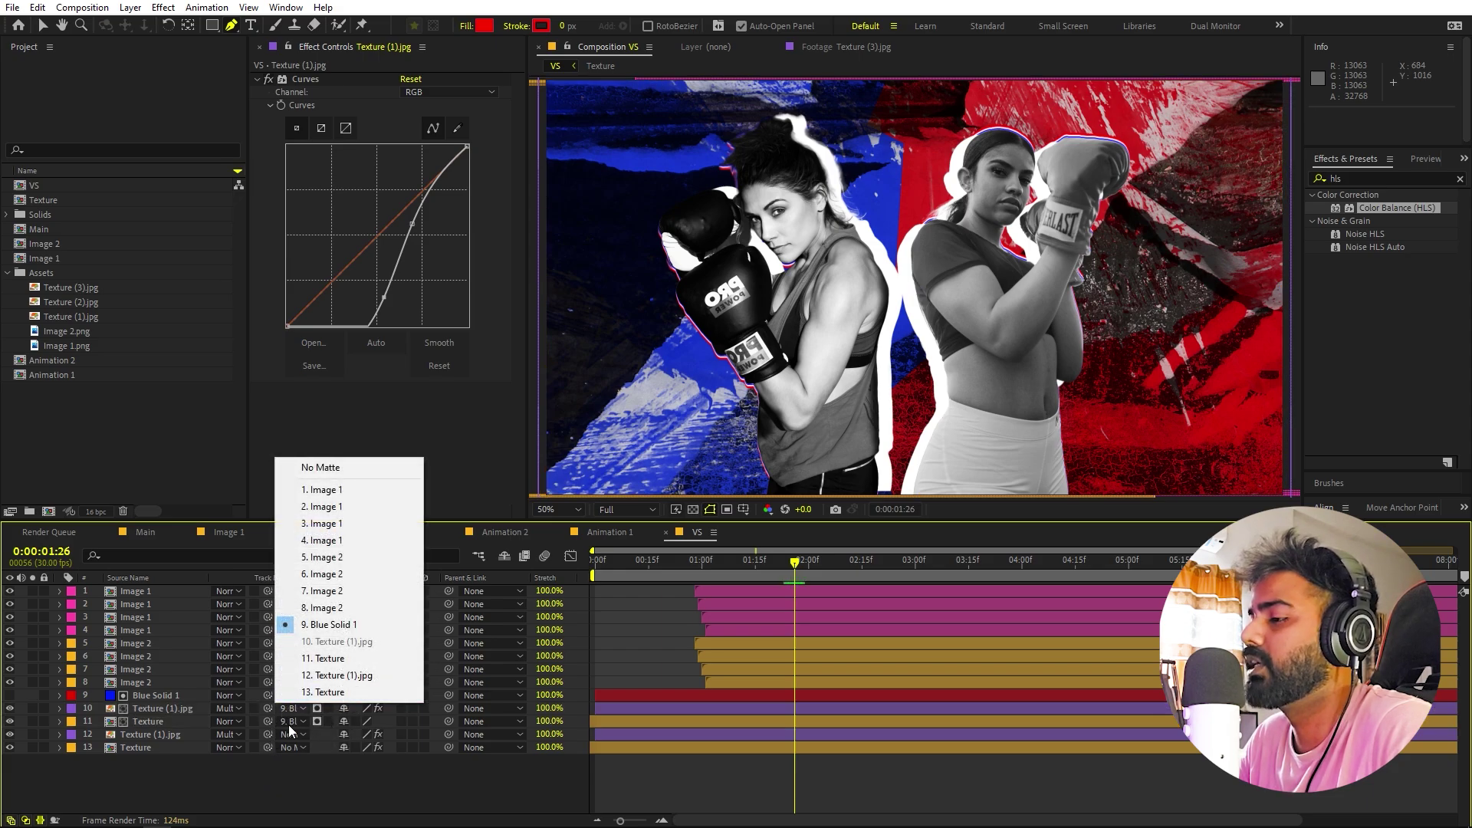
click(132, 710)
shift+click(153, 720)
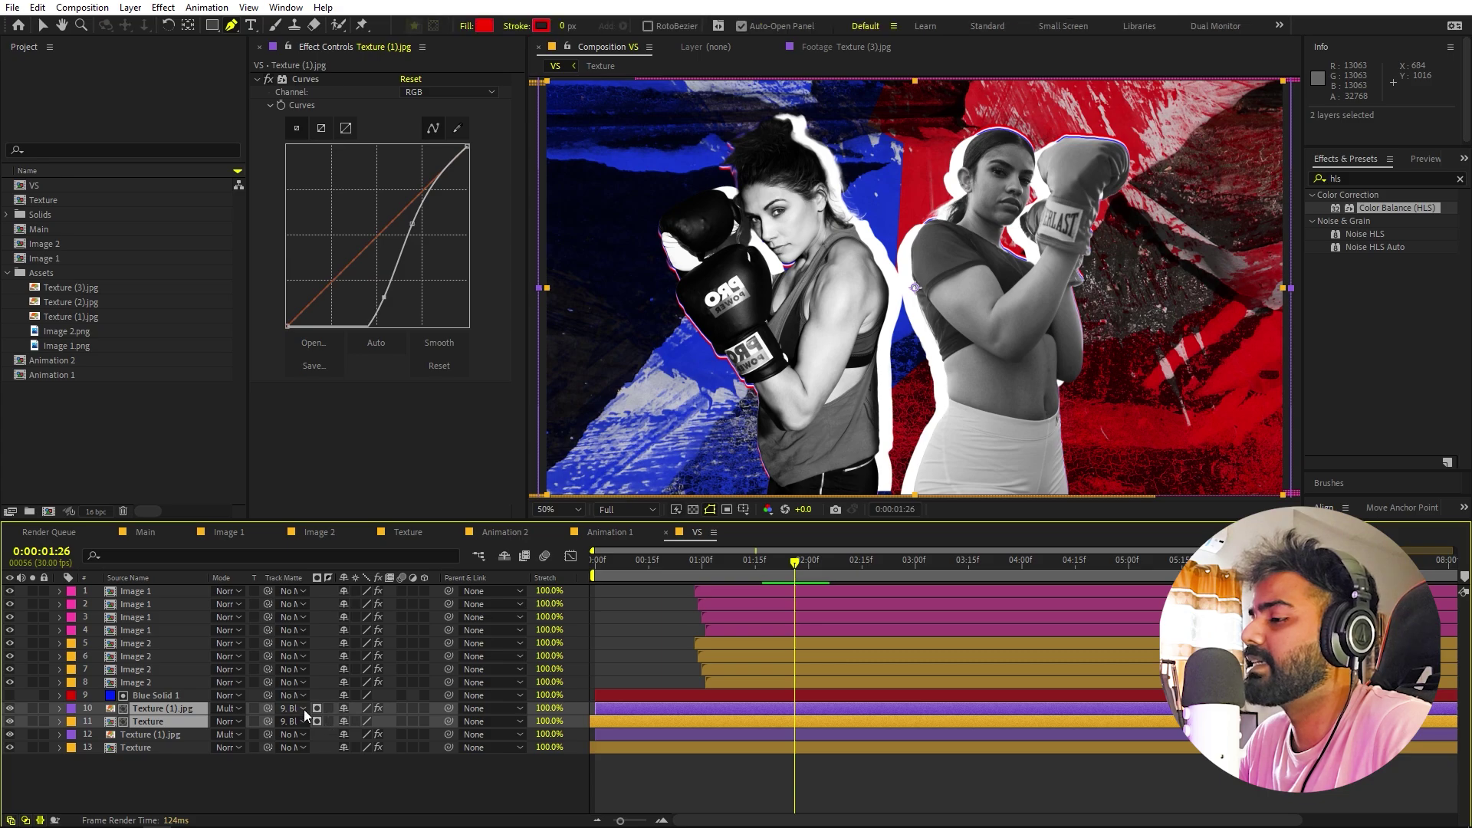
click(732, 749)
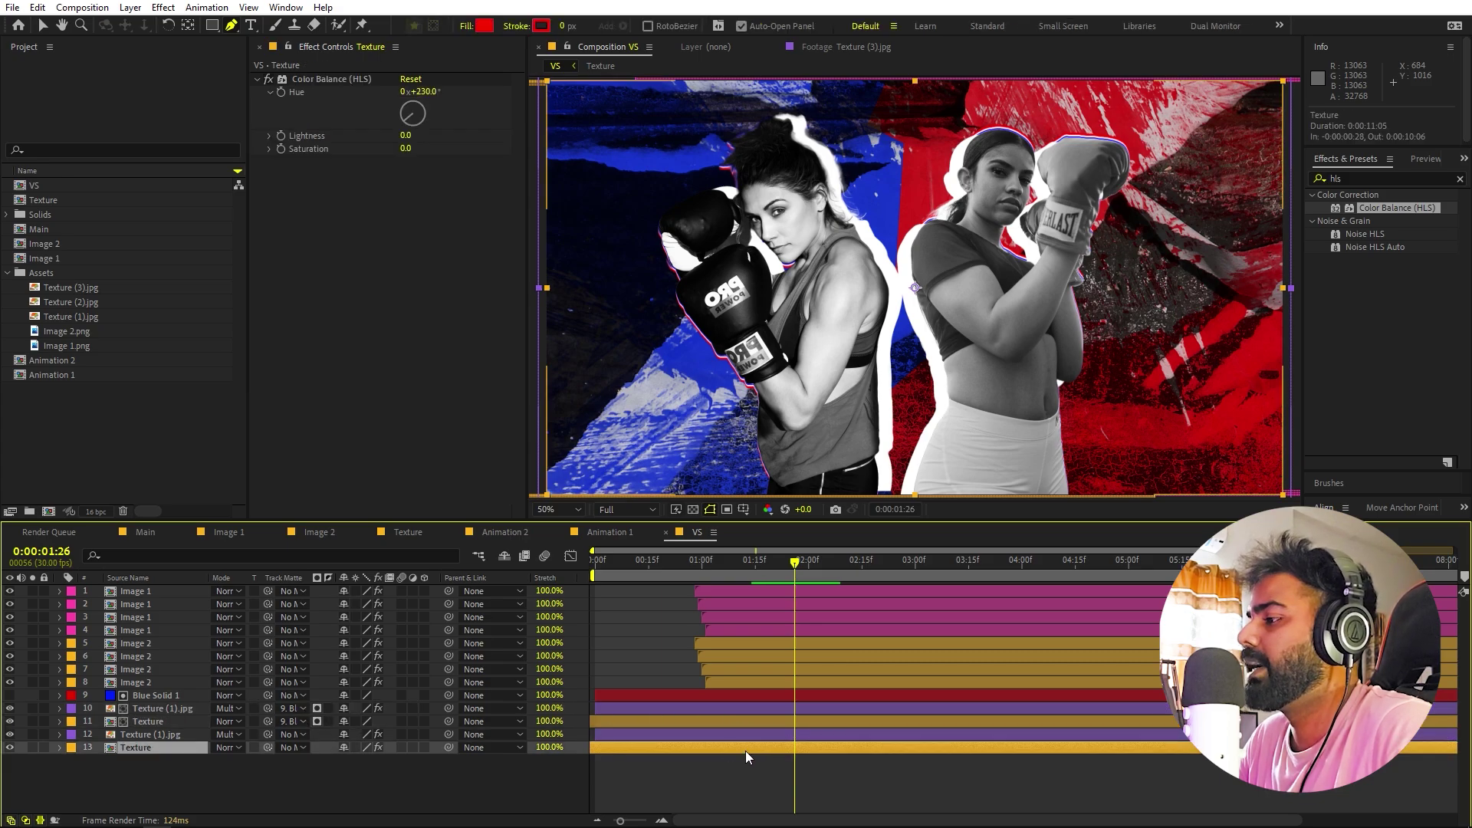
click(707, 696)
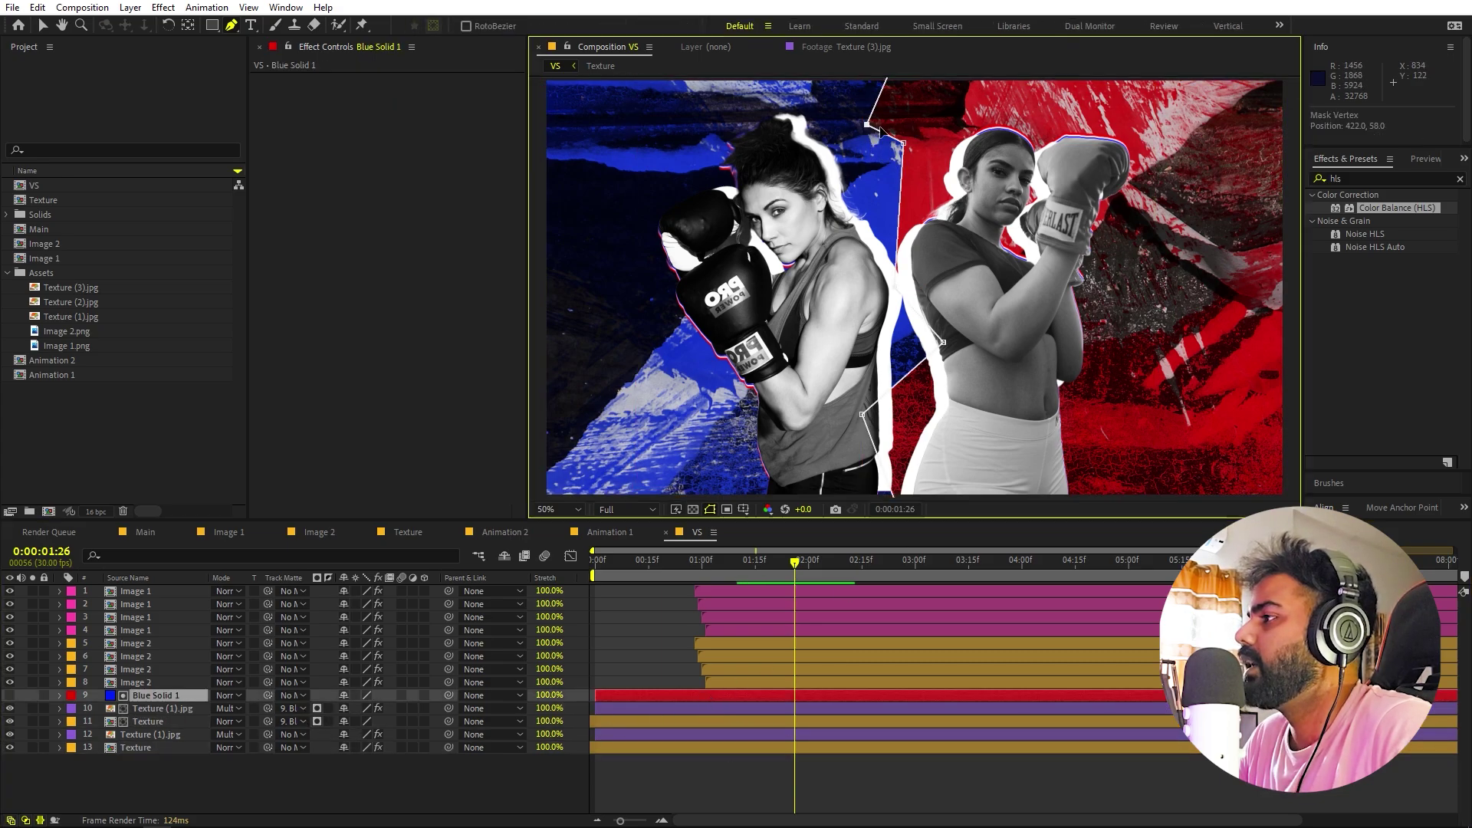
- Drag the mask vertices into a jagged split edge and preview the blue/red background
drag(874, 140, 916, 148)
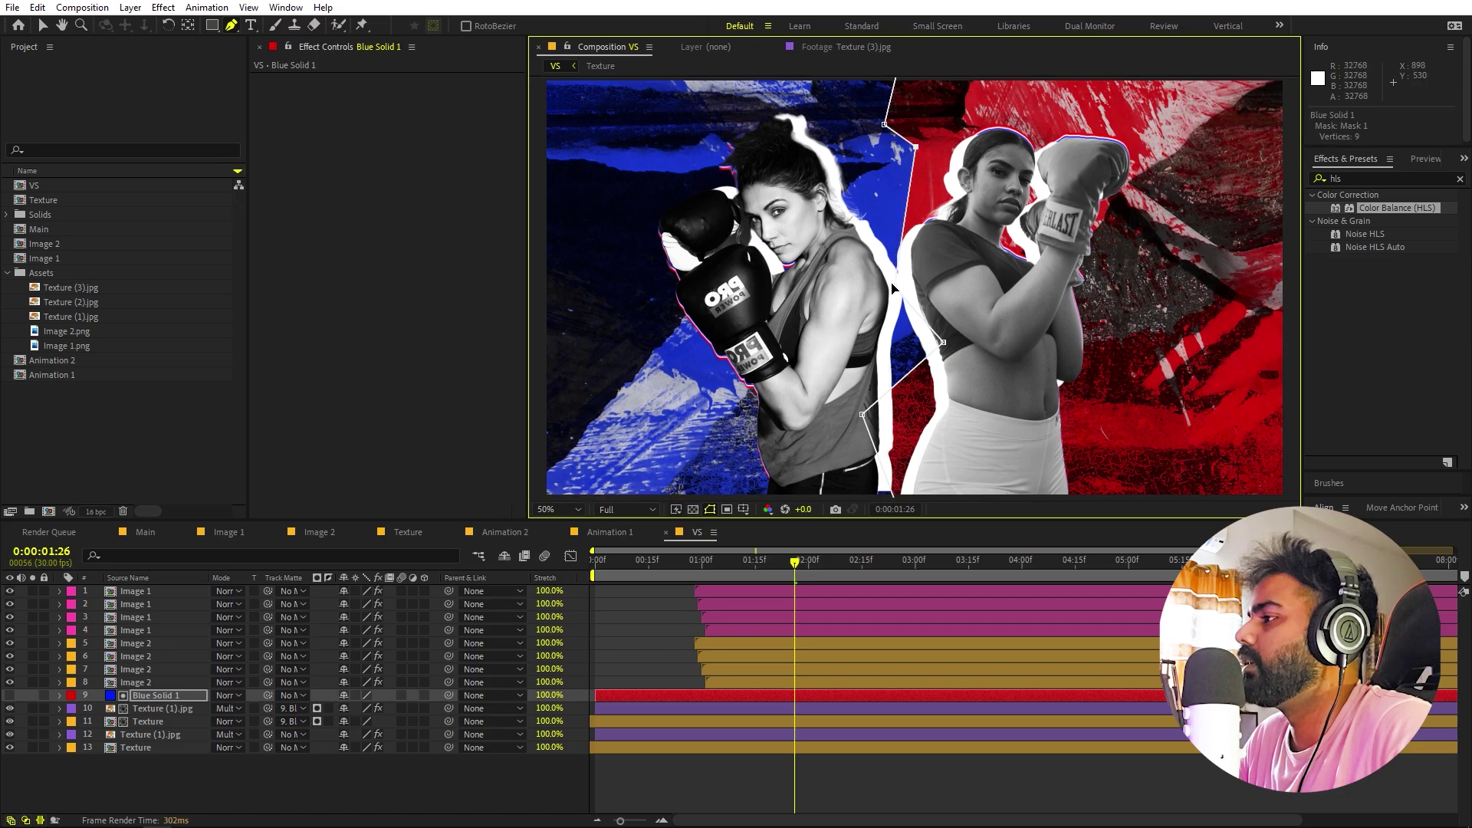
drag(893, 289, 881, 214)
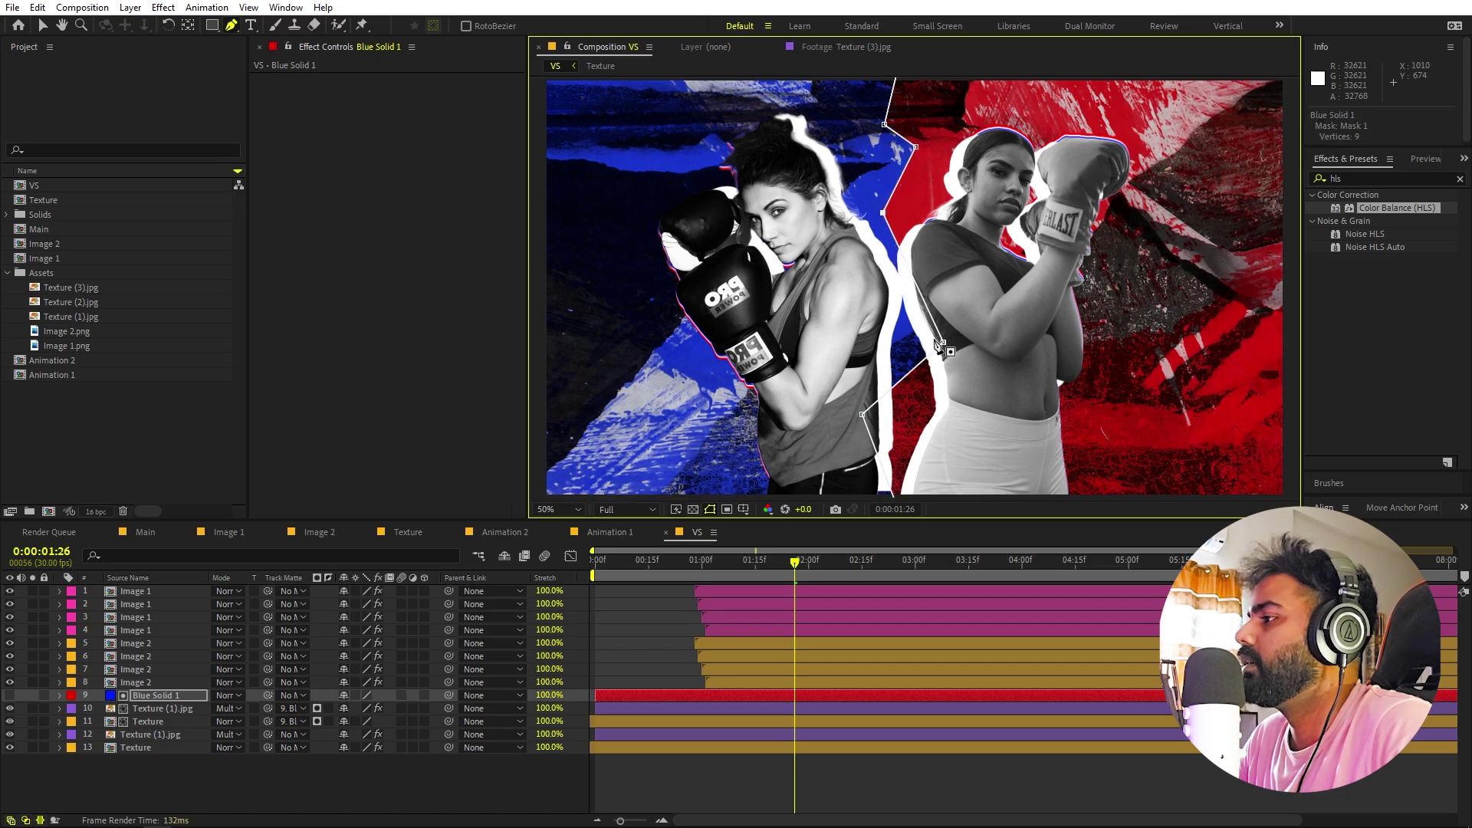
drag(950, 350, 884, 421)
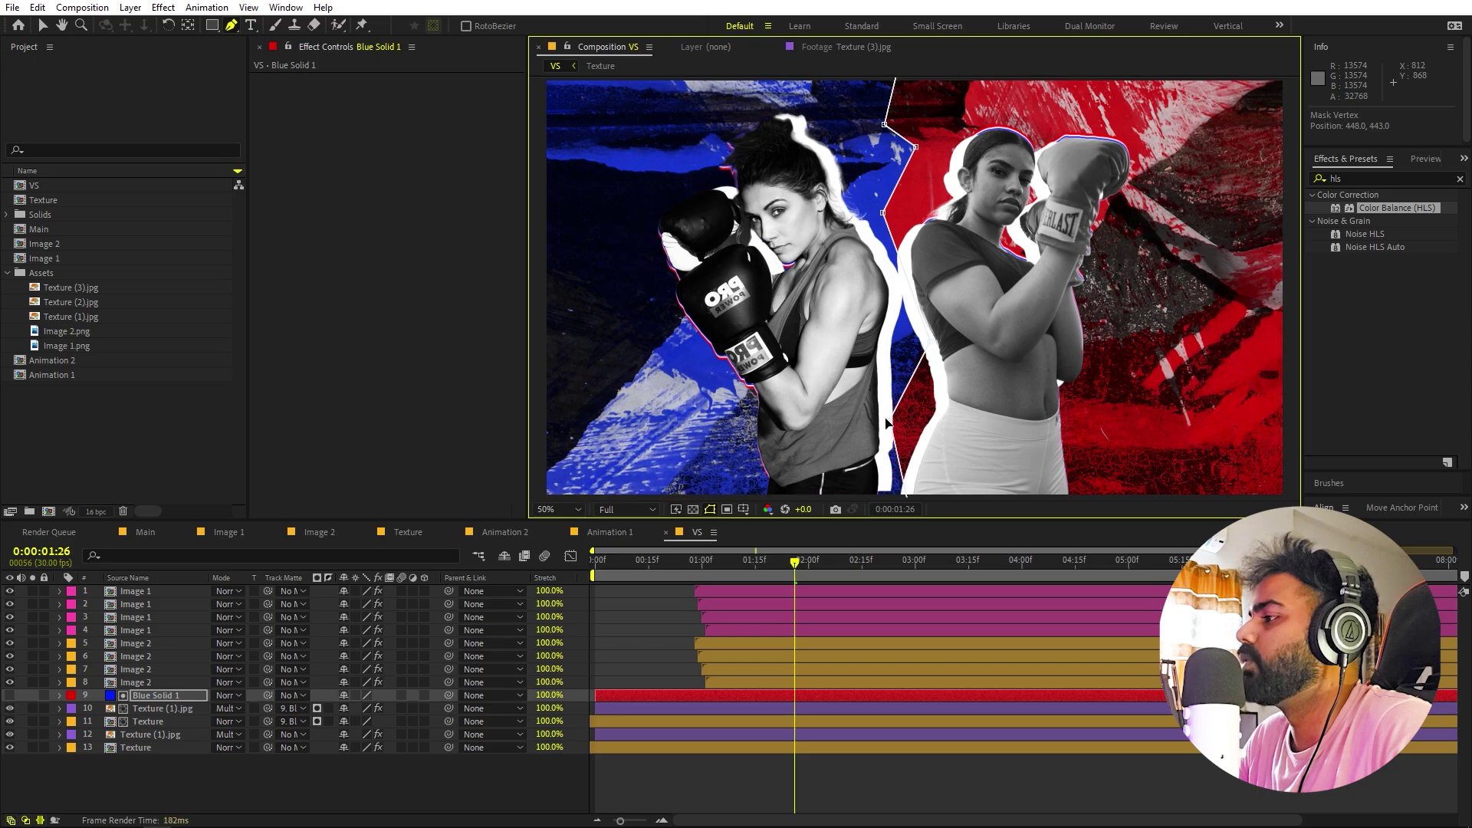
key(comma)
key(F2)
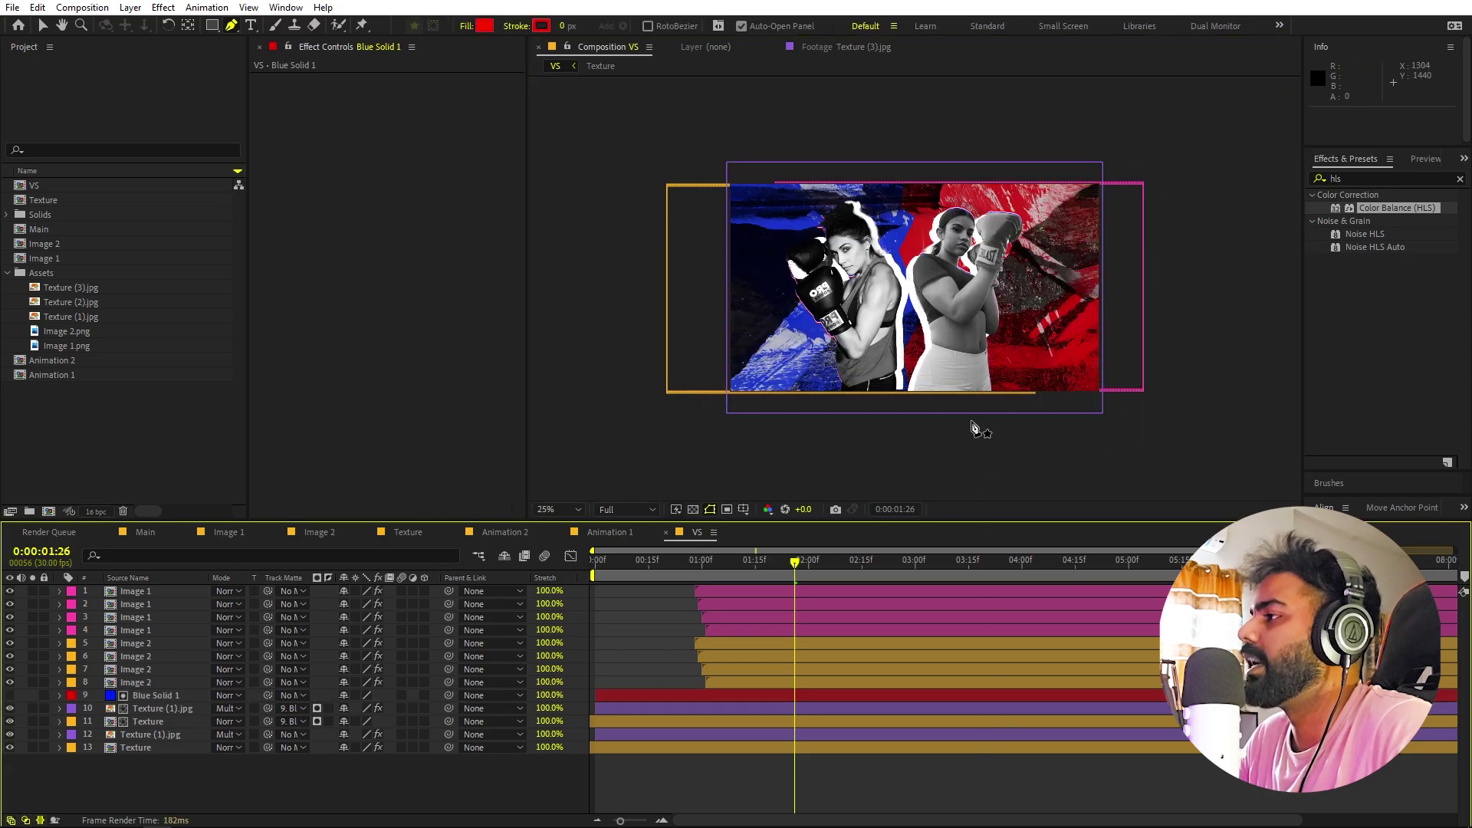
key(period)
key(space)
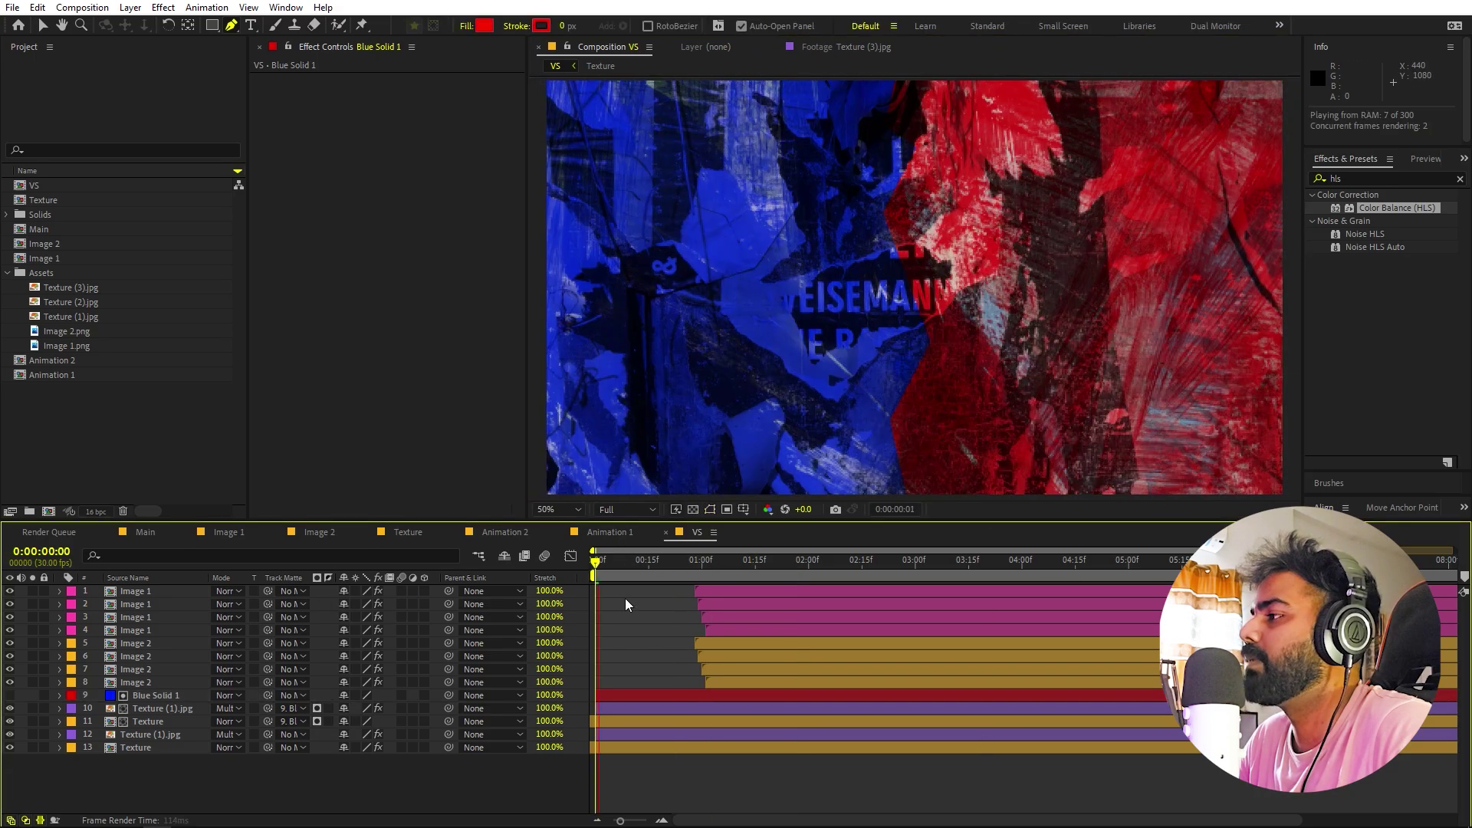
- Move the eight fighter image layers to start at 0:00 and preview VS again
drag(717, 598, 732, 677)
drag(732, 602, 638, 616)
key(space)
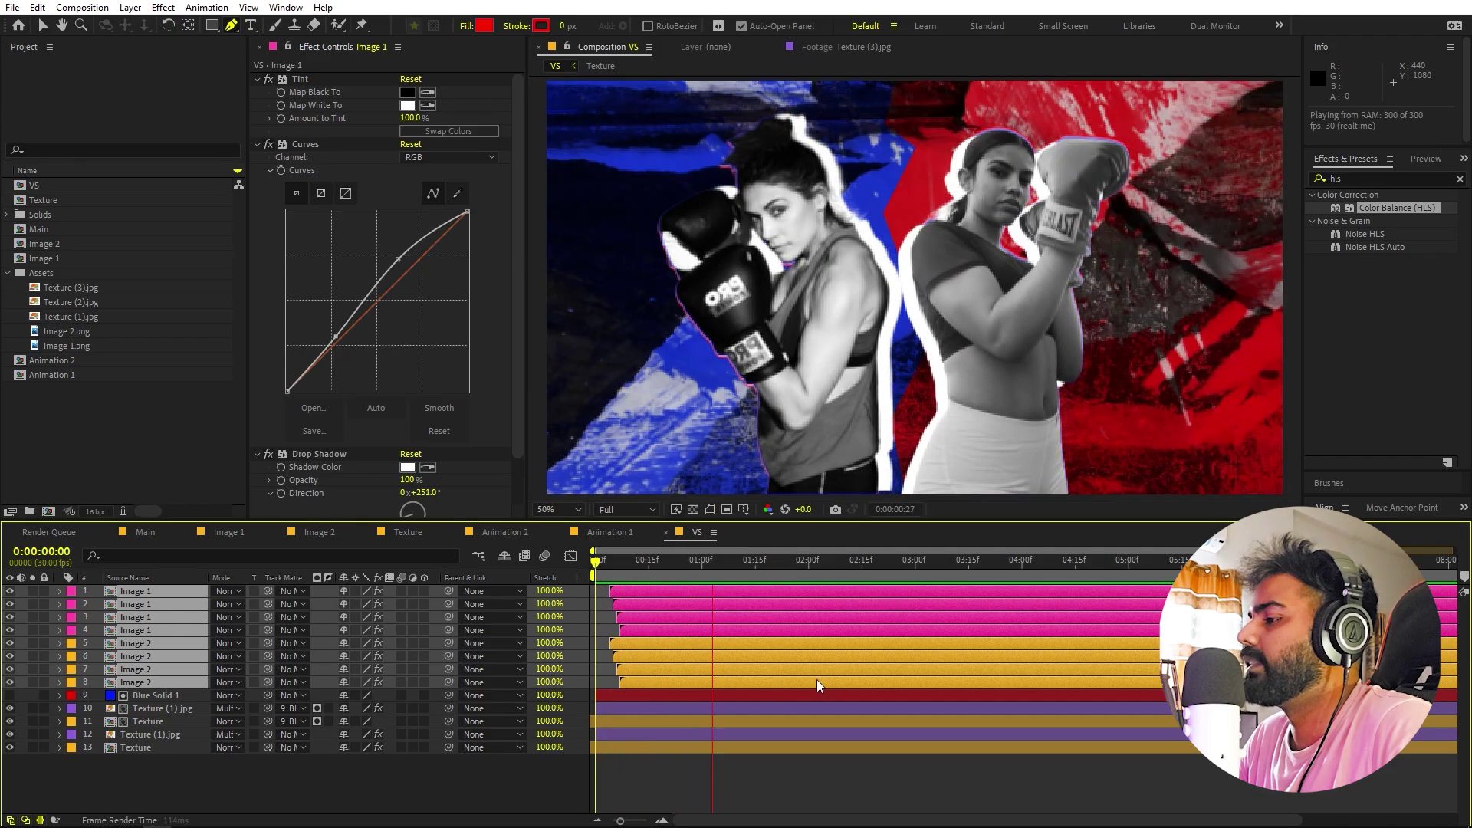
- Copy the MARRY ANN name layer from the Animation 2 precomp and paste it into the VS comp
click(146, 532)
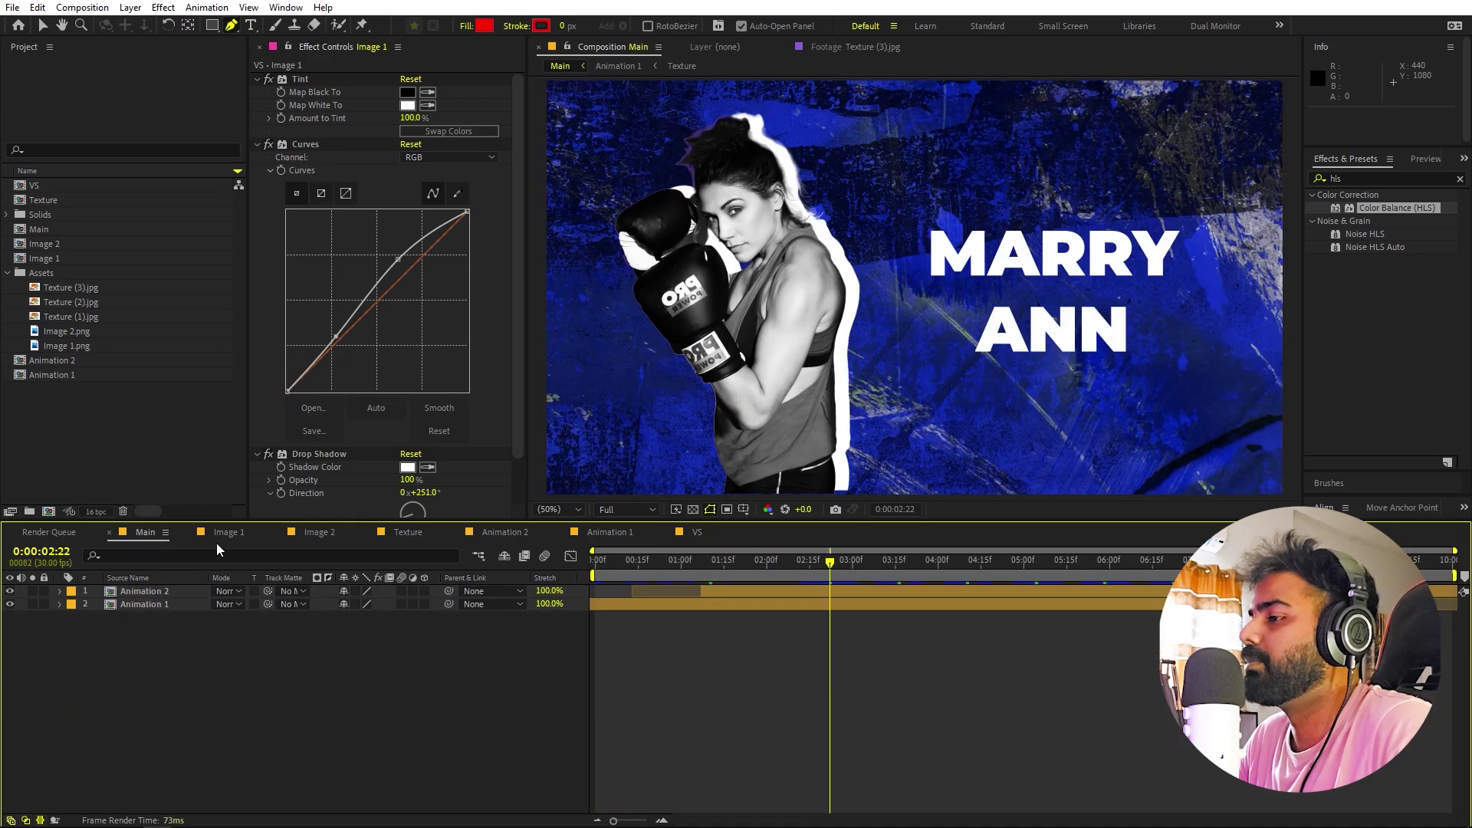
double_click(146, 591)
click(145, 707)
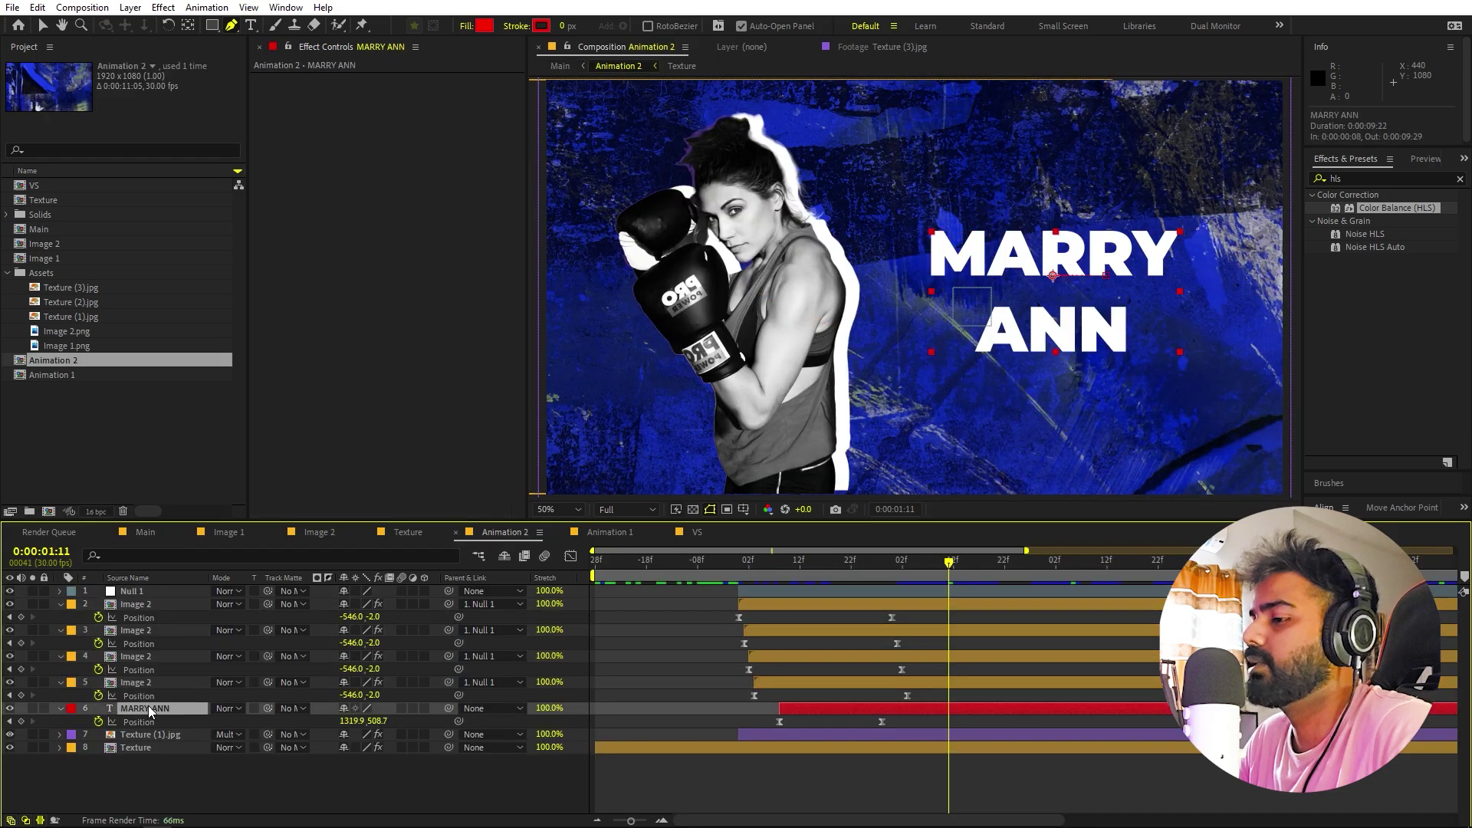
key(ctrl+c)
click(697, 531)
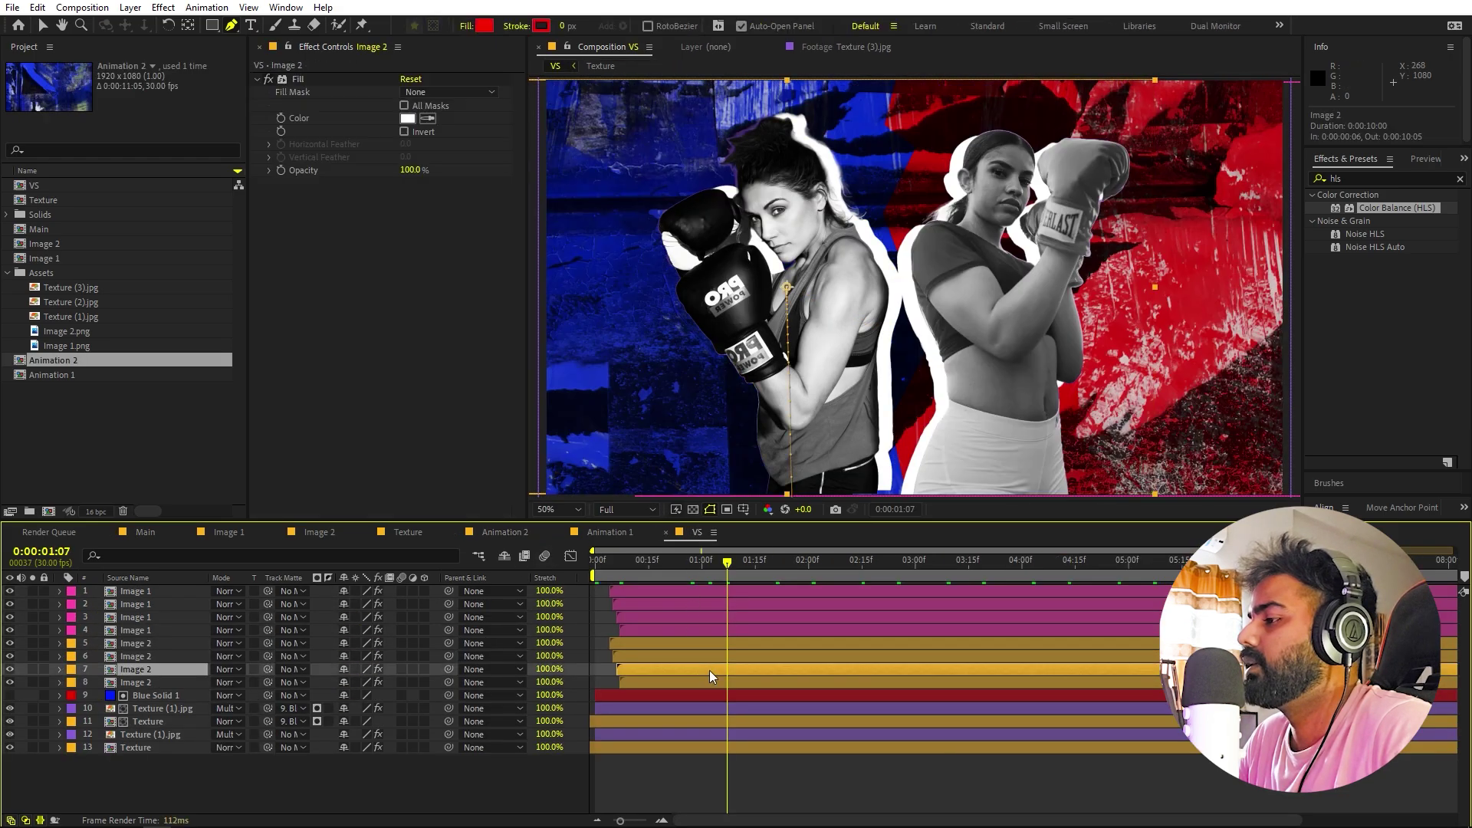
key(ctrl+v)
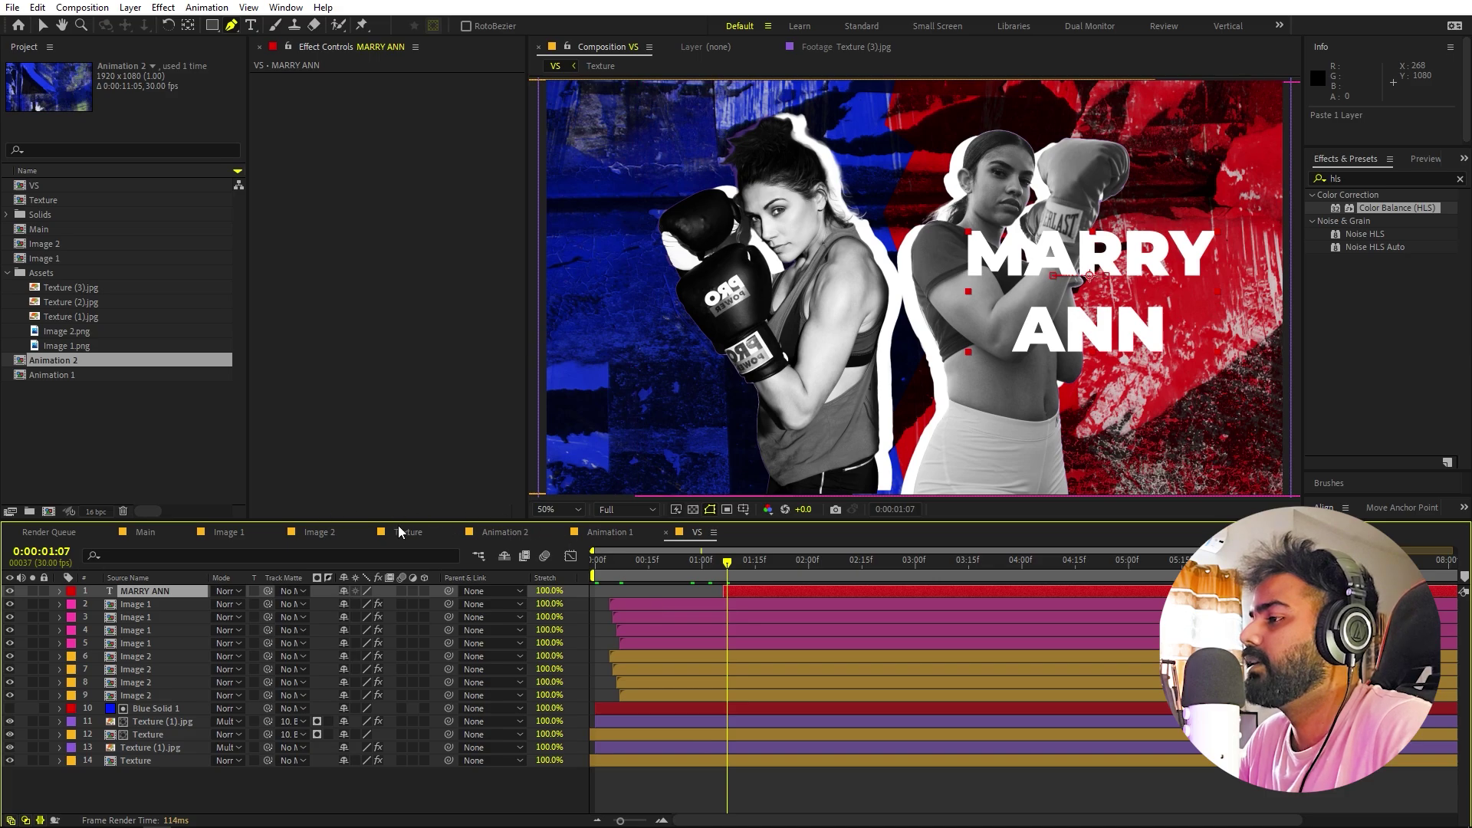
click(595, 535)
click(178, 659)
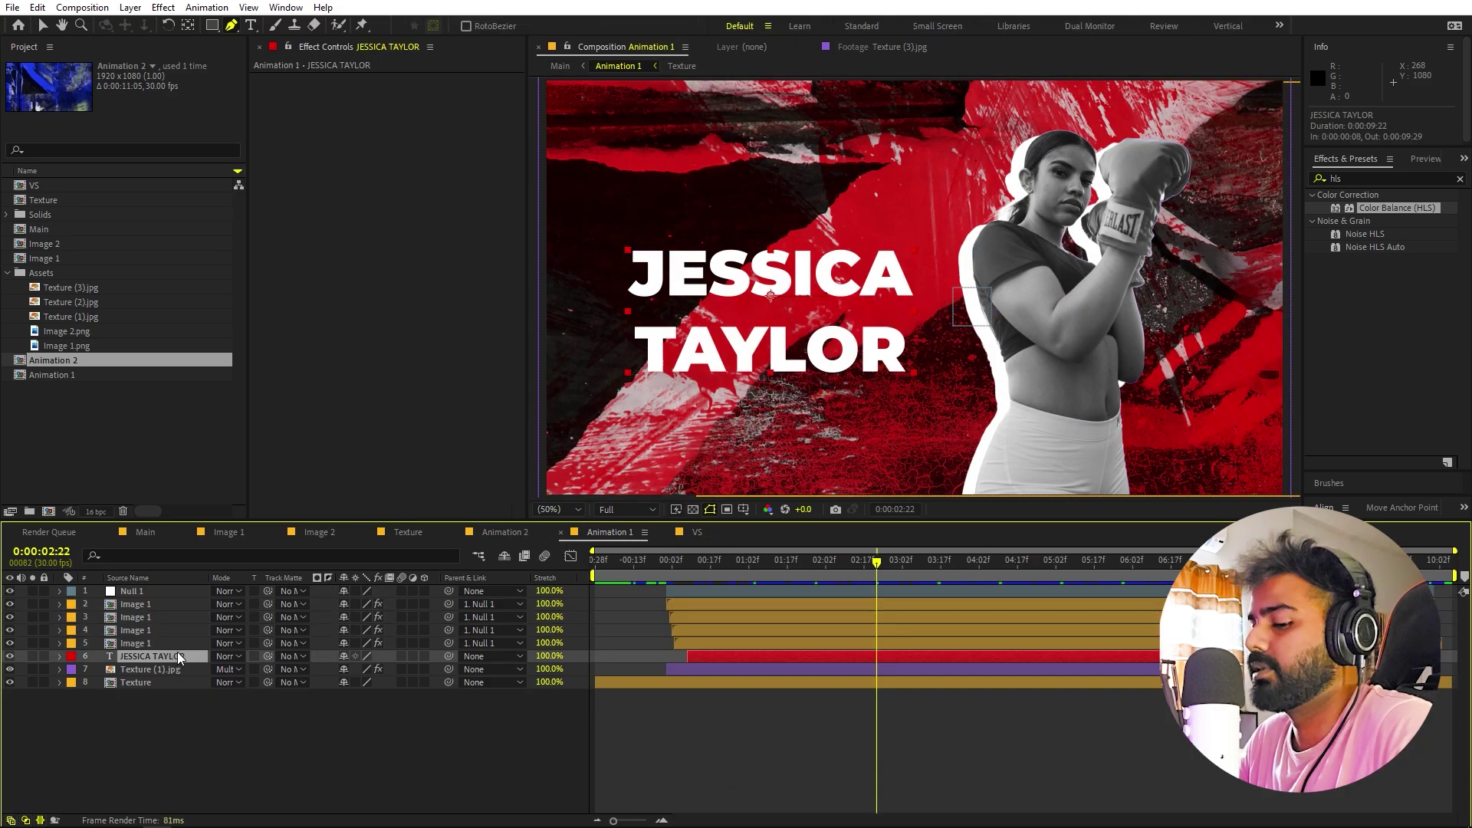
key(ctrl+c)
click(697, 532)
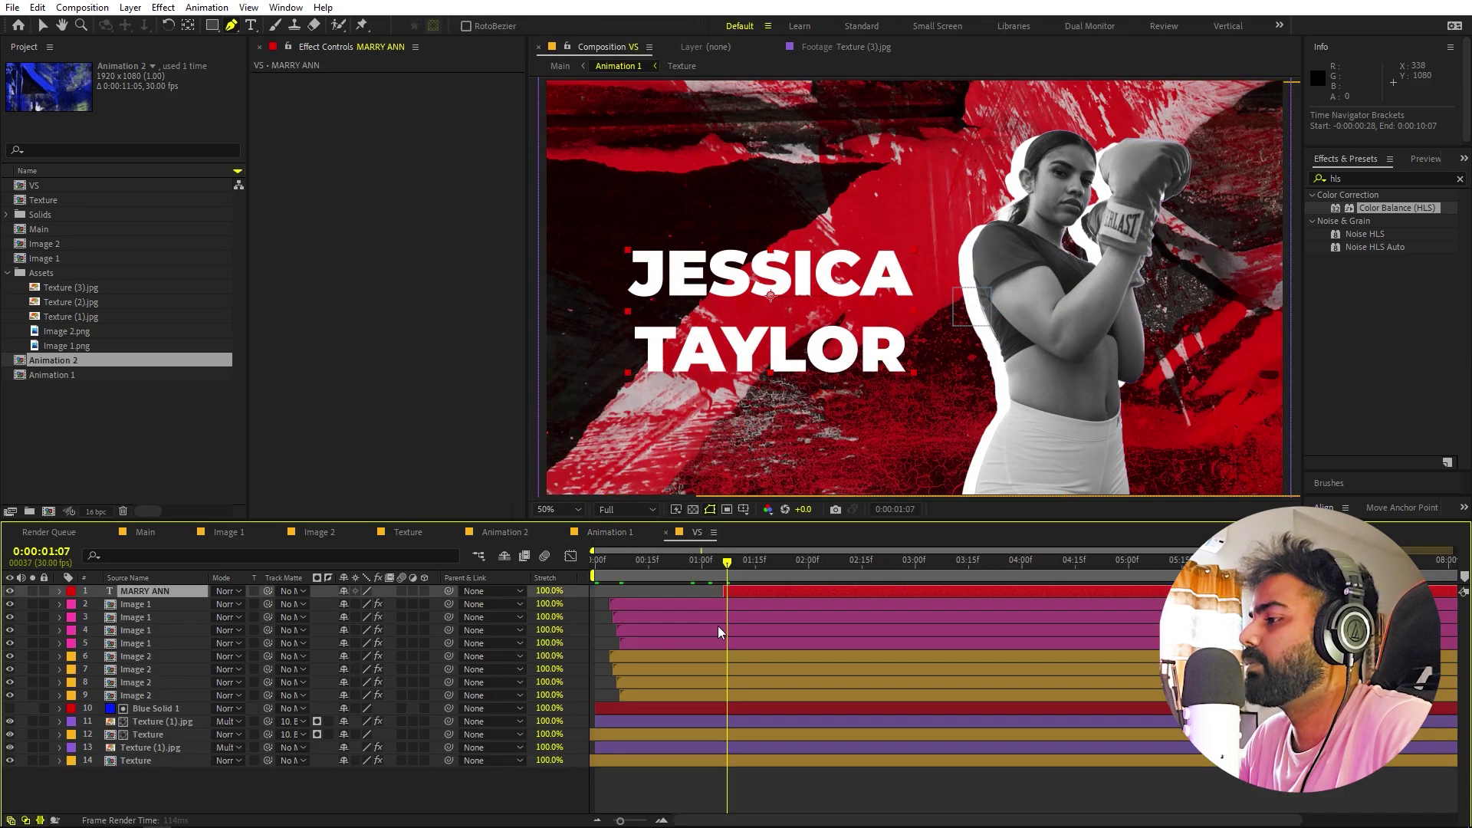
click(755, 798)
key(ctrl+v)
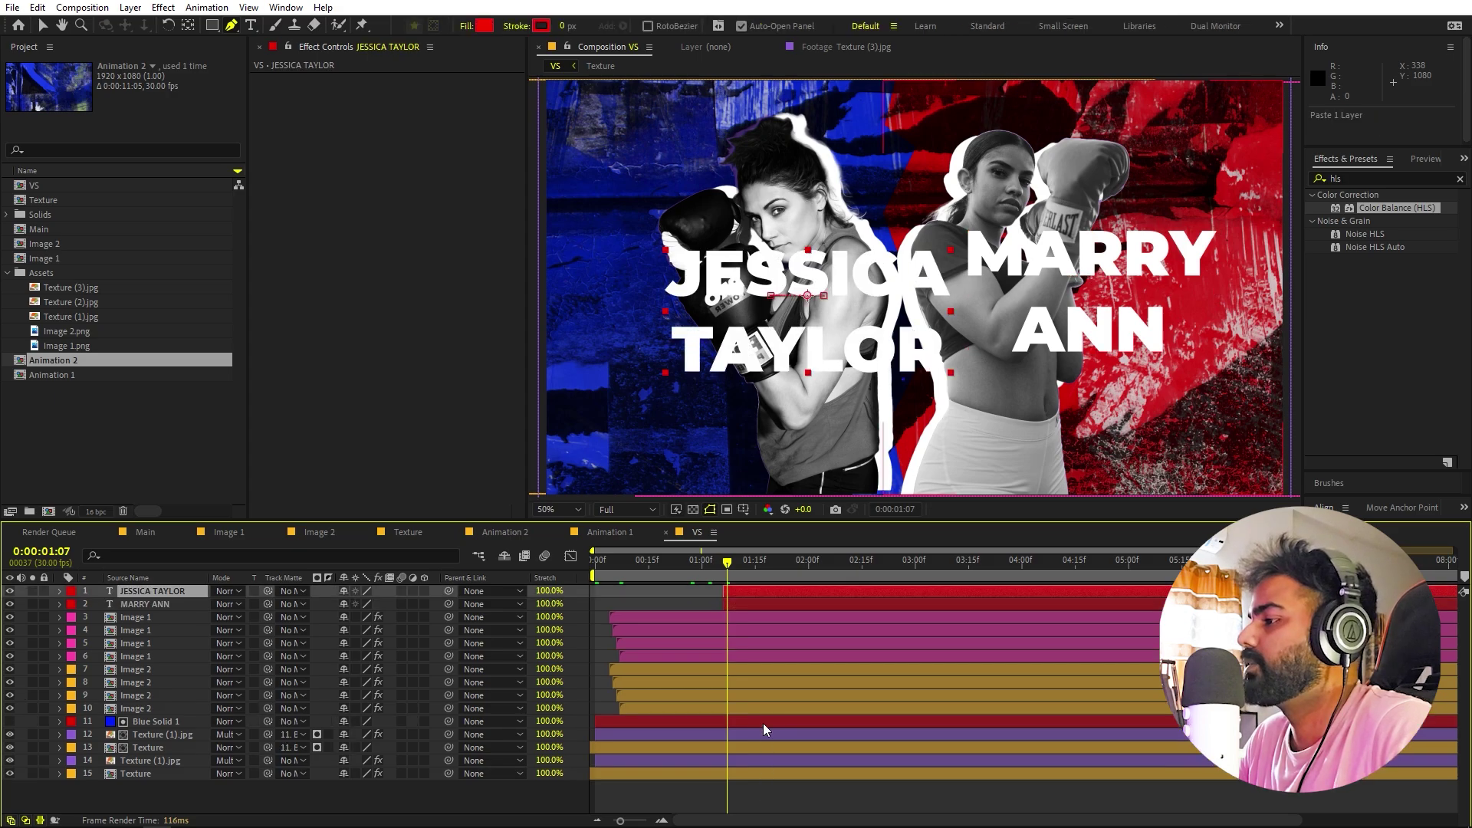
click(777, 595)
shift+click(781, 606)
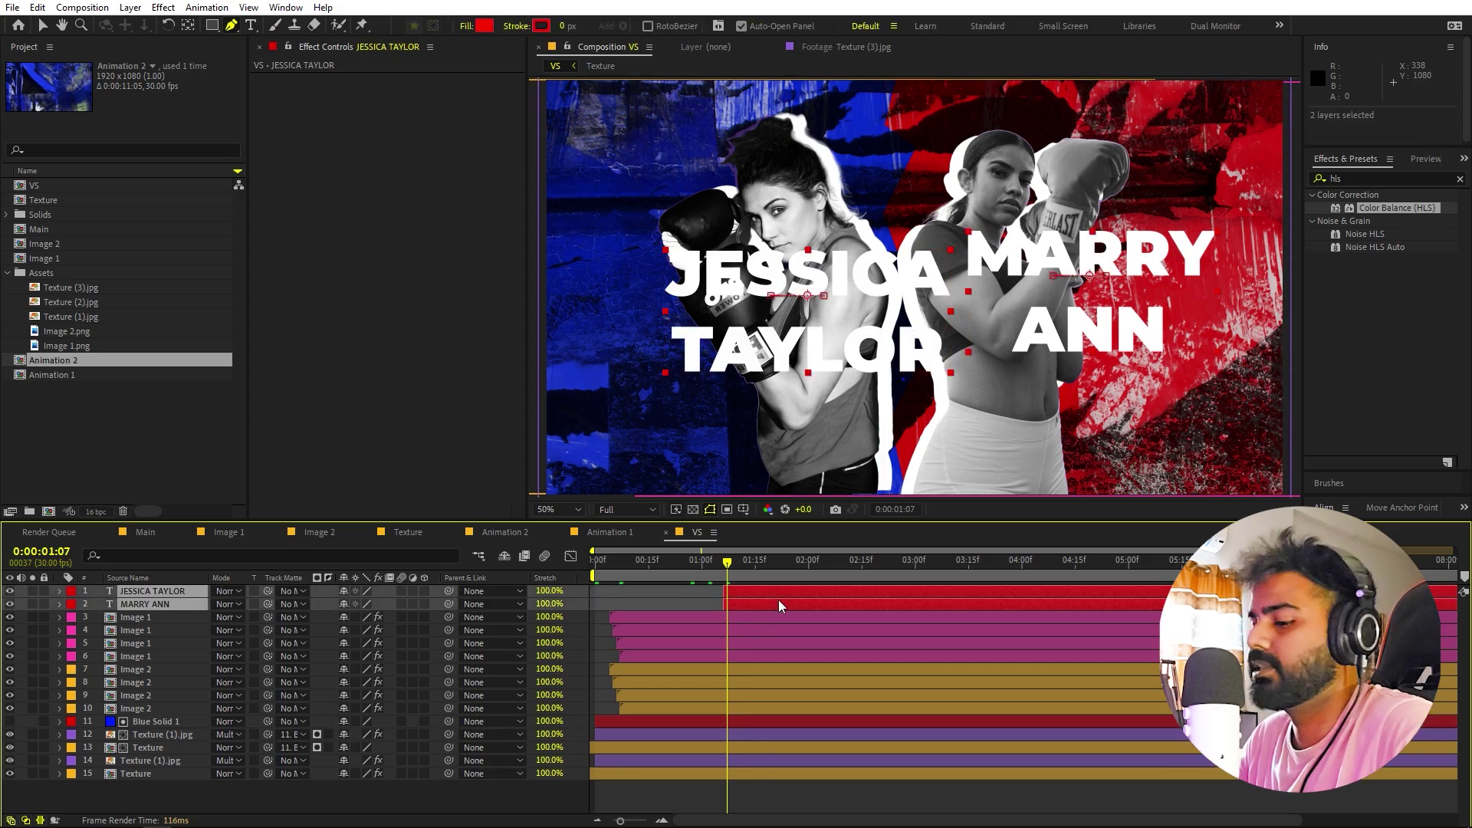
- Remove the Position animation from both name titles
key(u)
key(k)
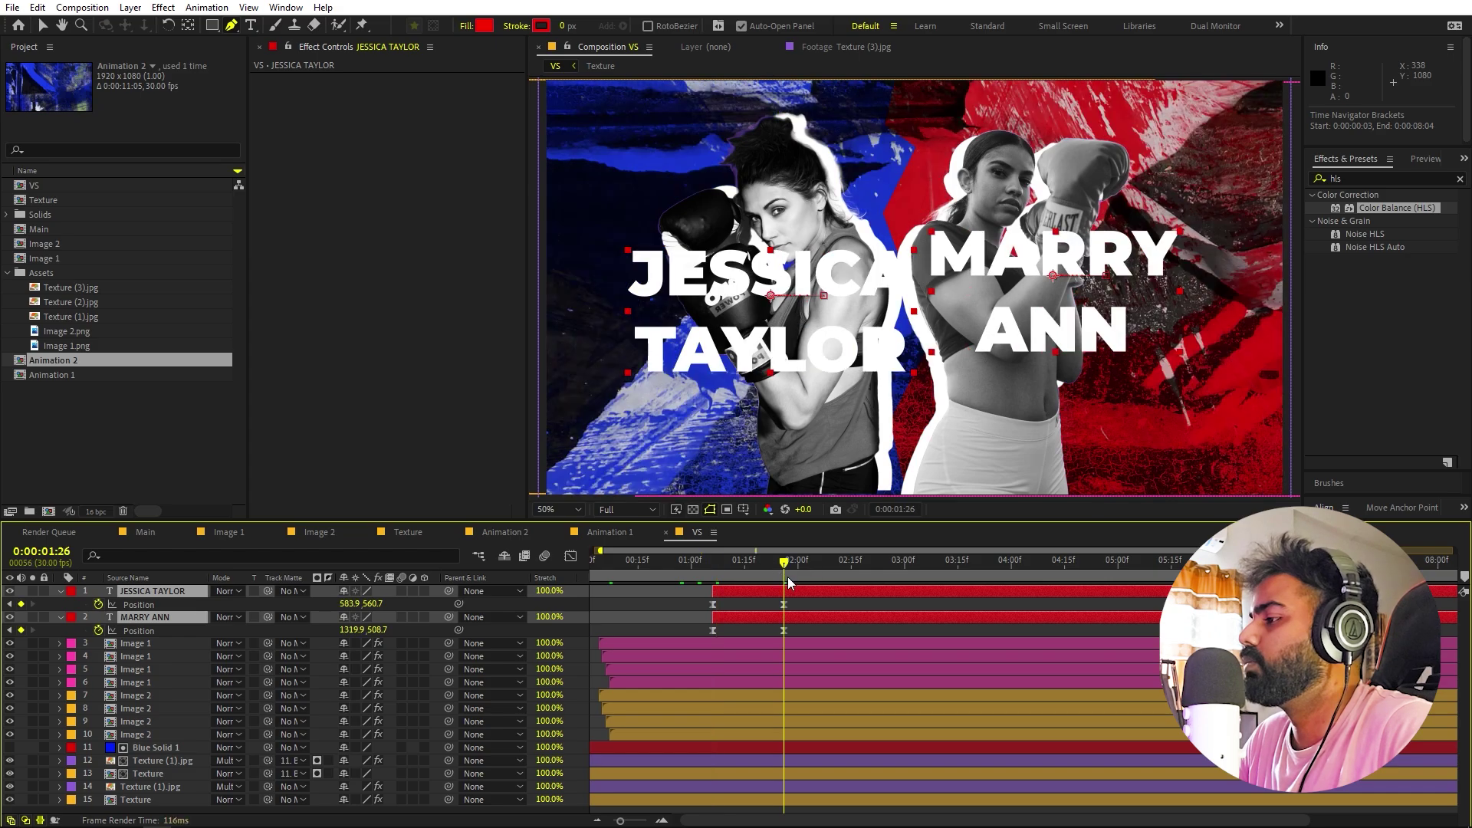
click(98, 604)
click(98, 631)
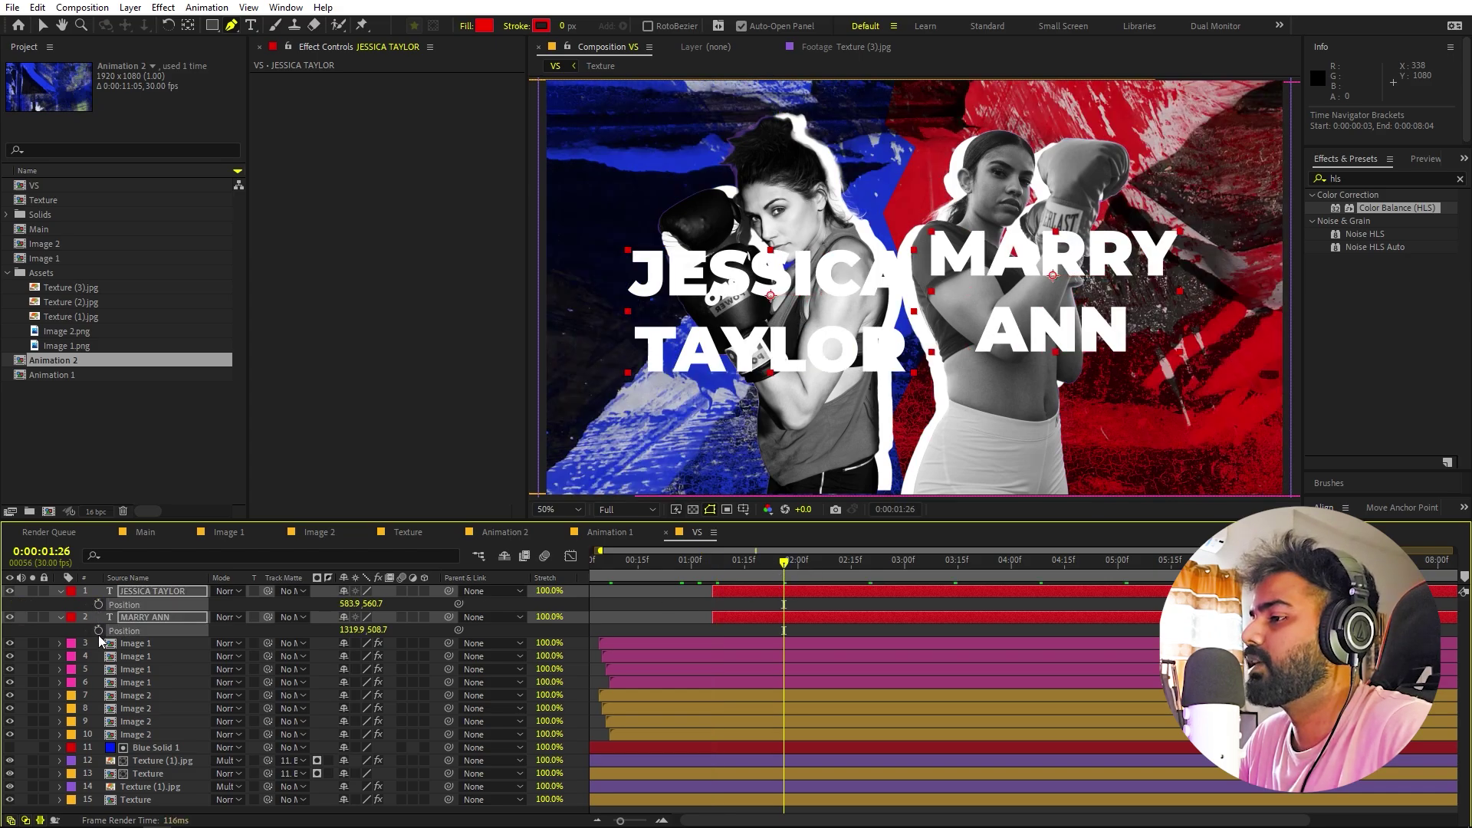
click(581, 633)
click(985, 310)
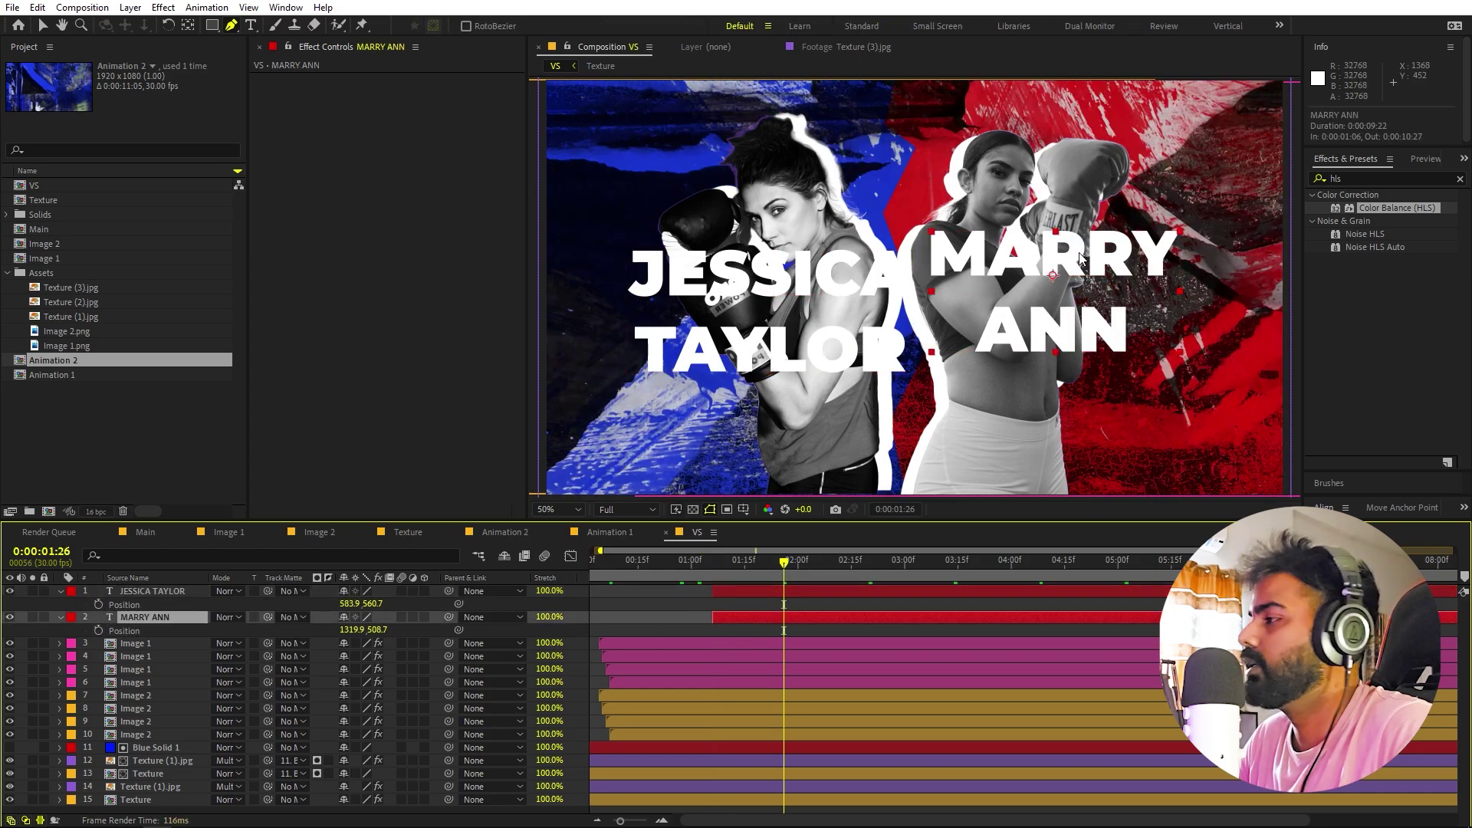
key(v)
drag(1080, 259, 779, 265)
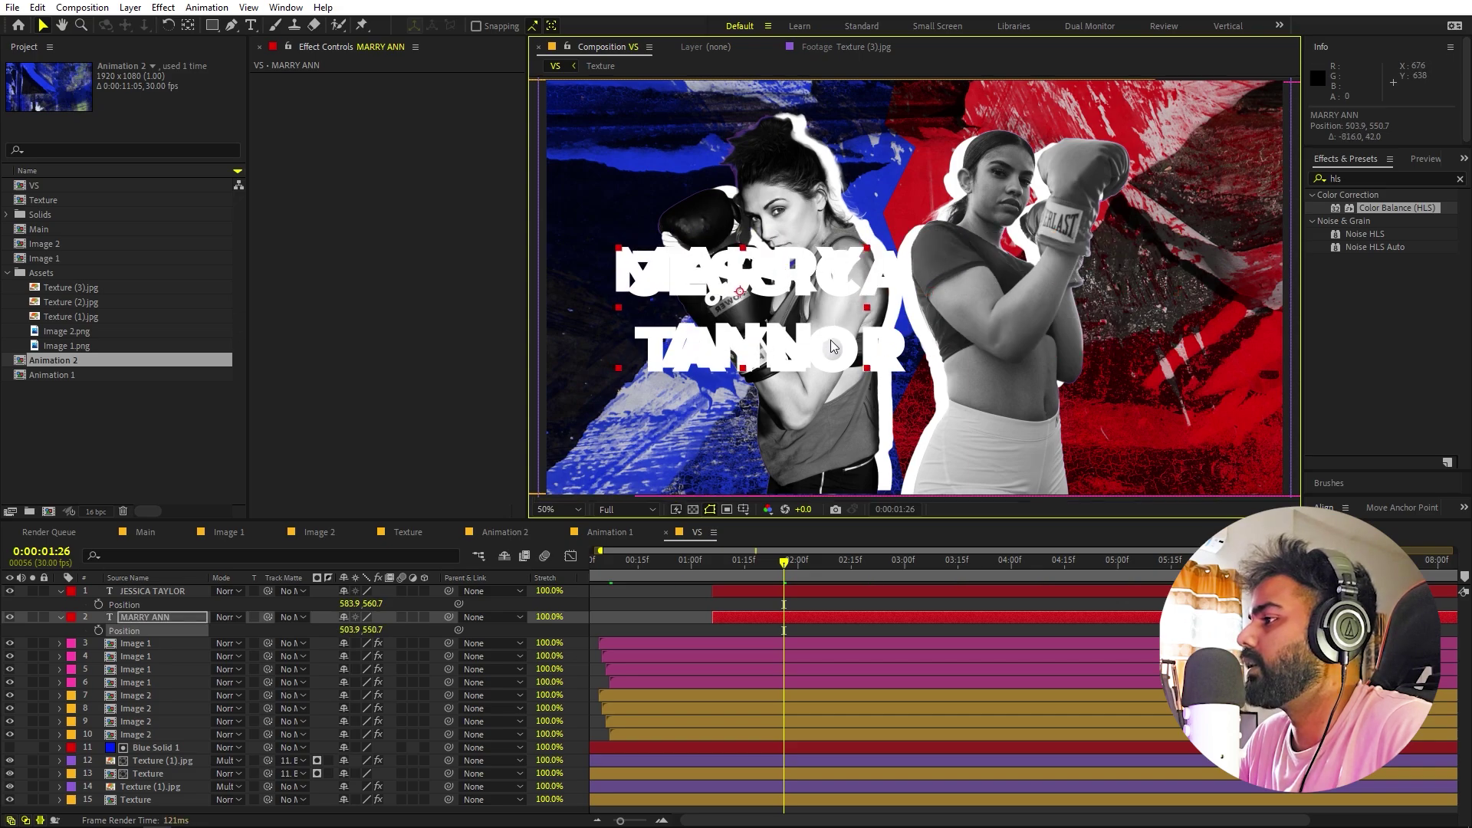
click(828, 591)
drag(899, 328, 1225, 328)
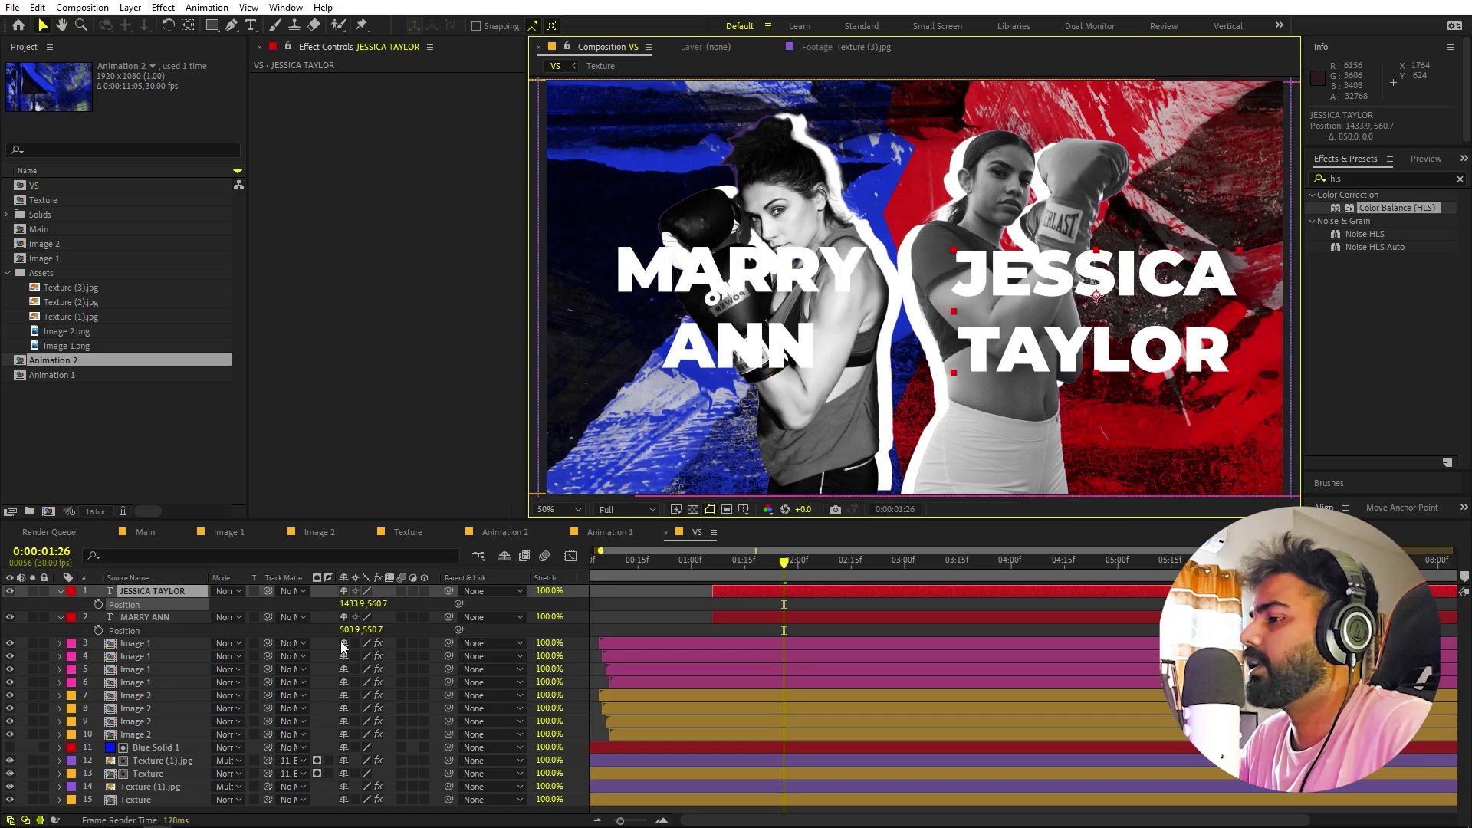
- Place both titles below the Image 2 layers and make them start at 0:00:00:15
shift+click(166, 619)
drag(165, 621, 166, 740)
click(692, 698)
click(721, 698)
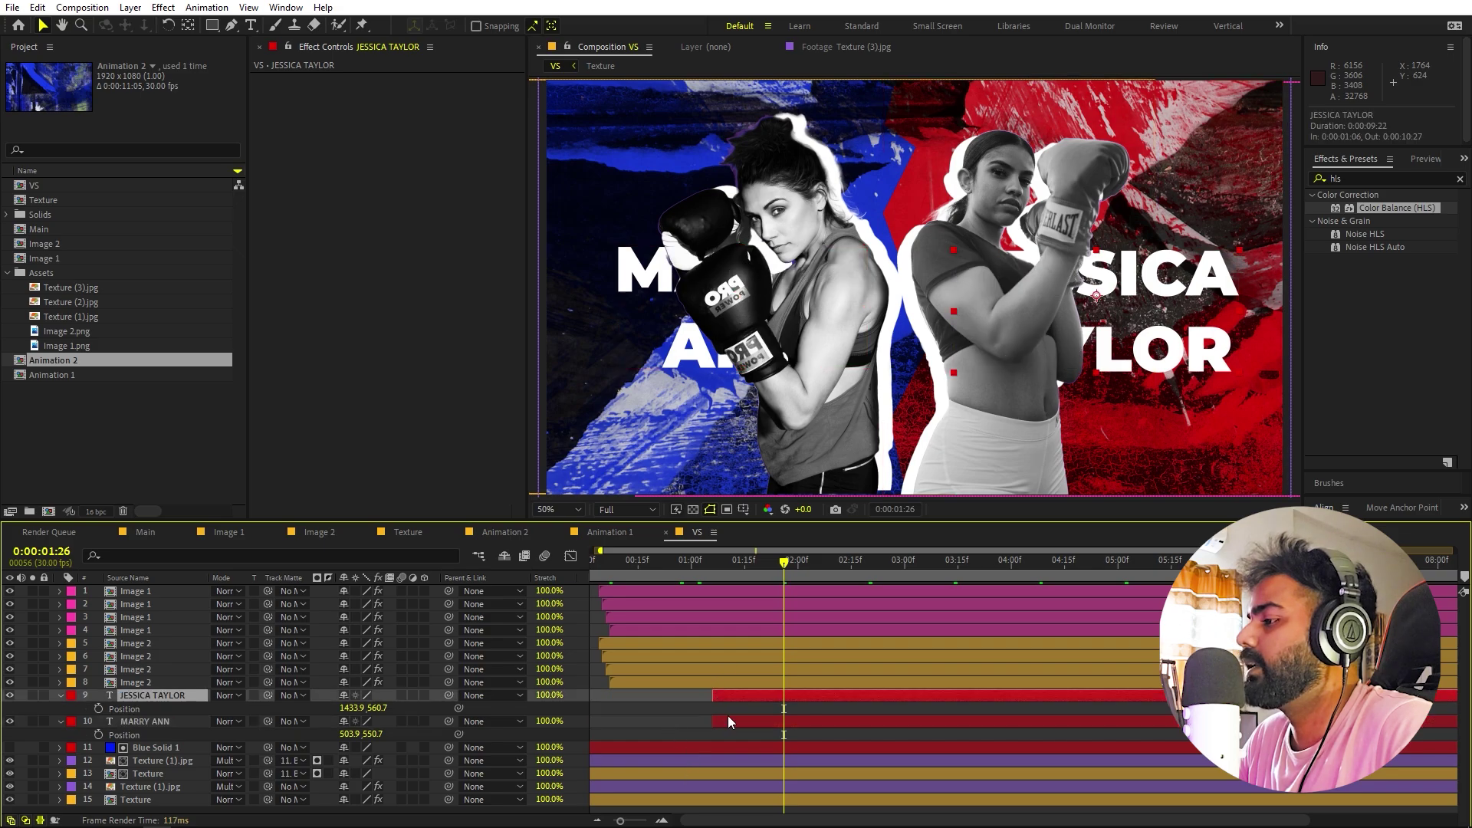
shift+click(728, 721)
drag(733, 698, 631, 704)
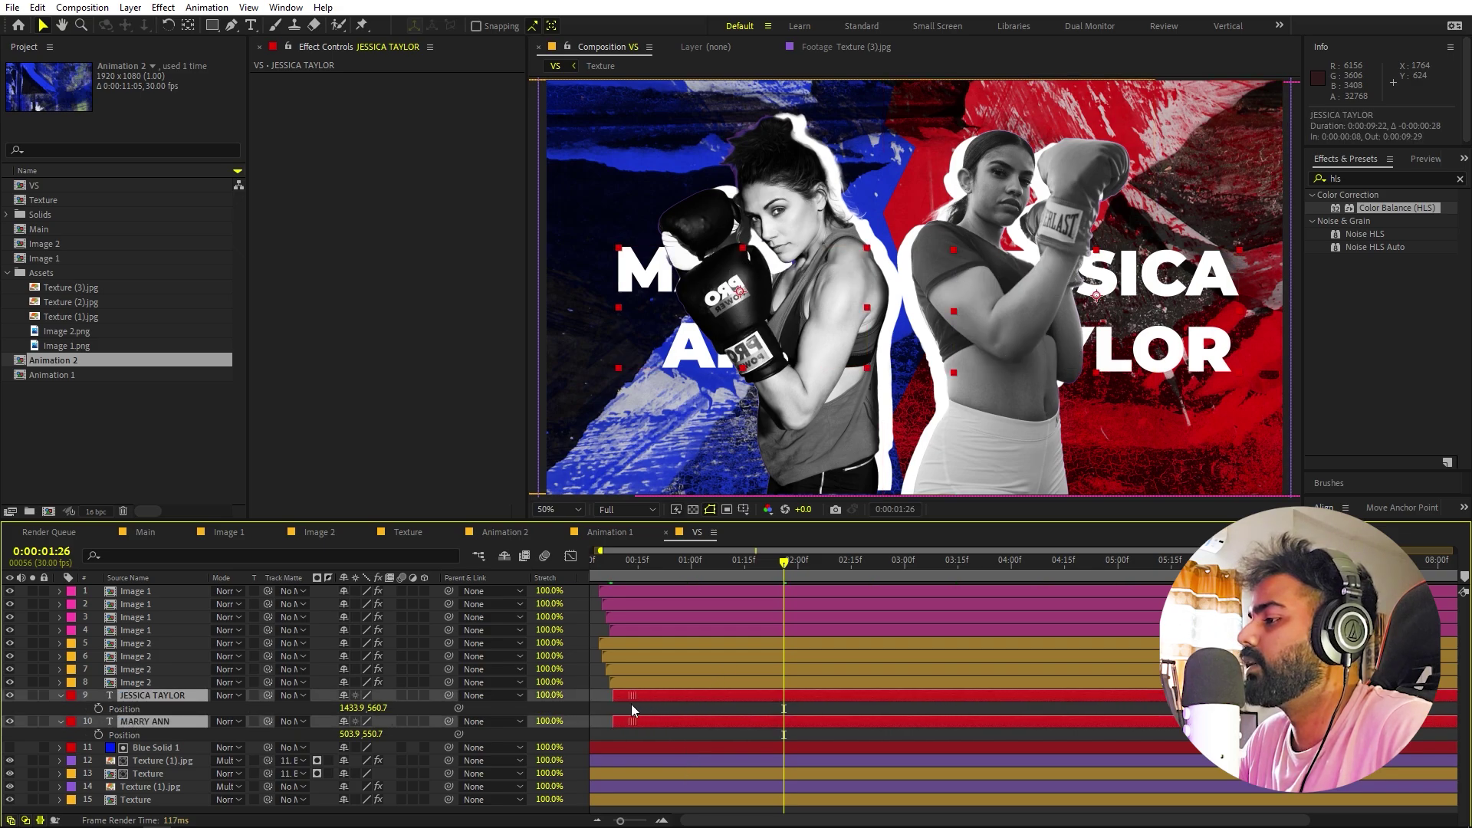
- Preview the finished VS comp, then preview the Main comp from the start
key(Home)
key(space)
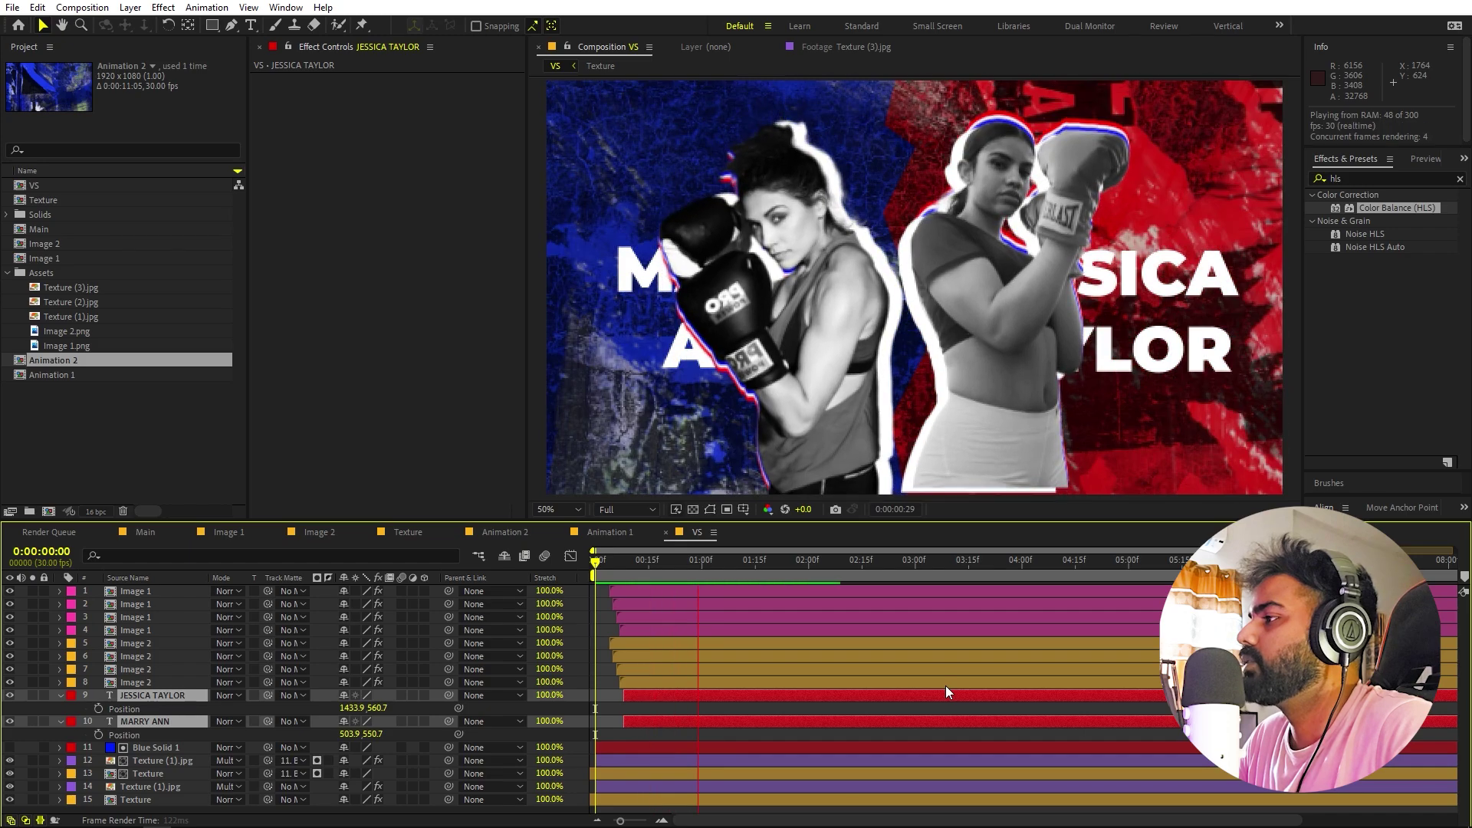
key(space)
key(space)
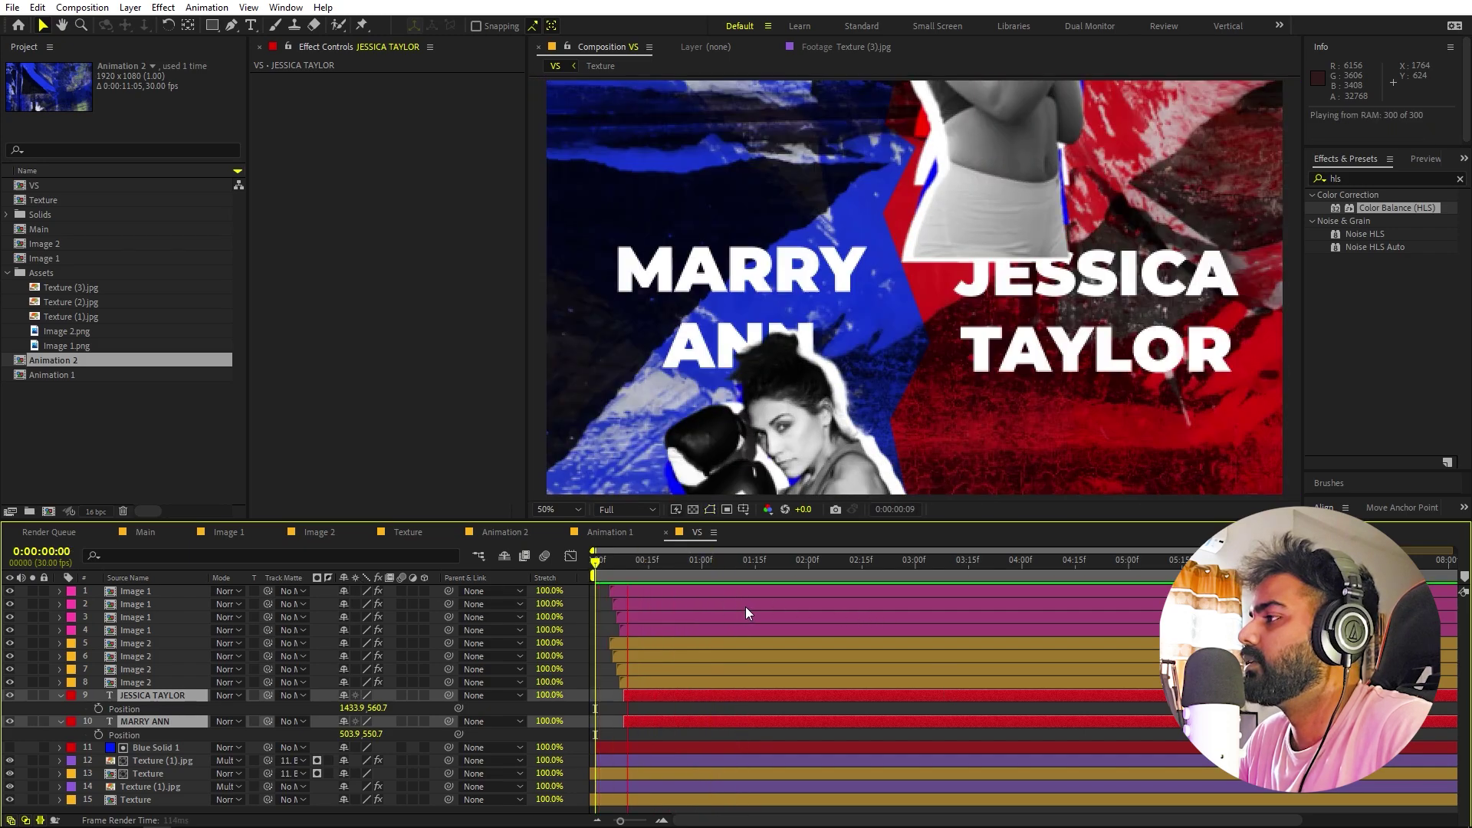
click(131, 531)
click(750, 655)
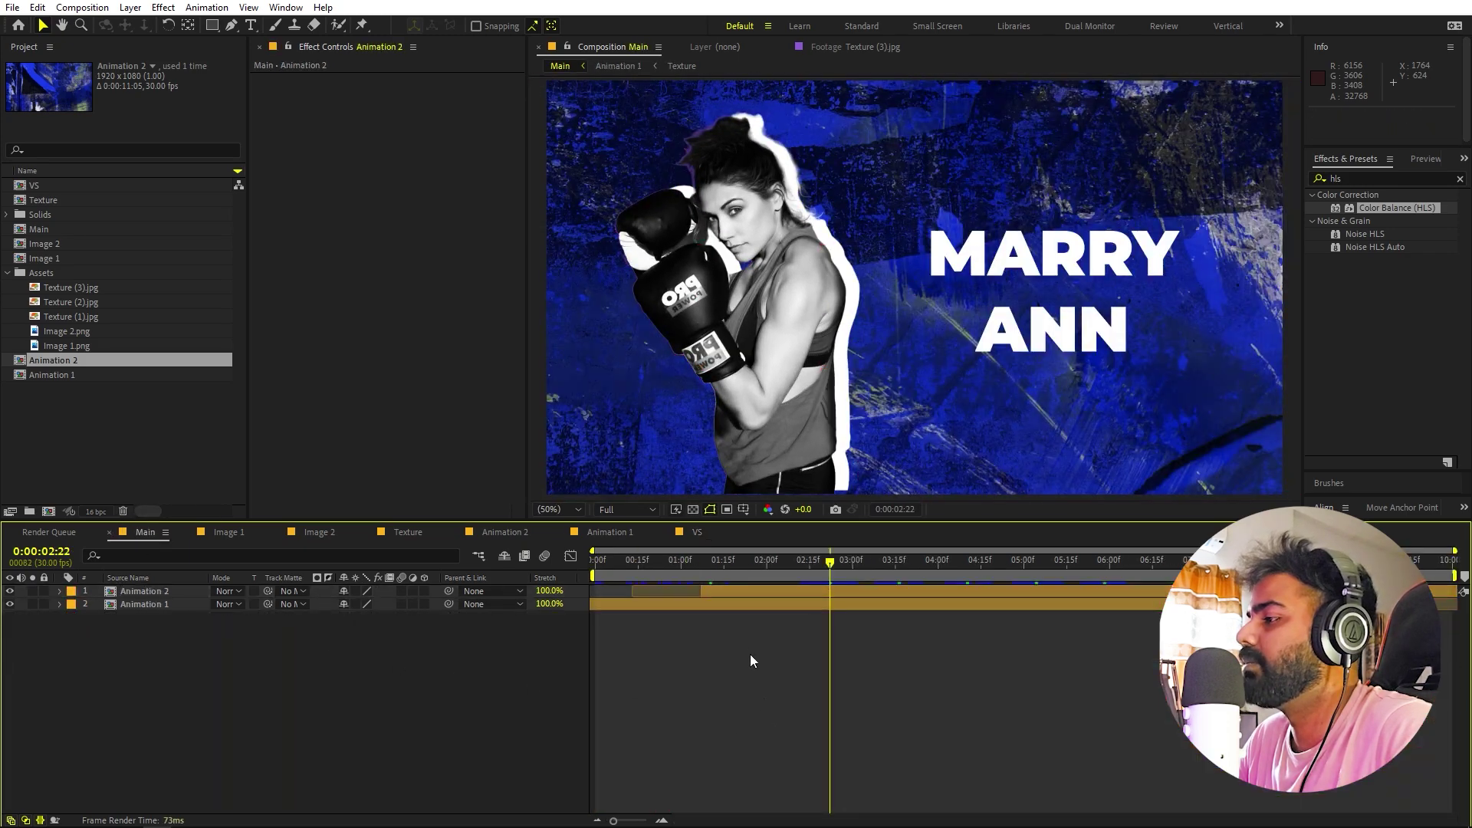
key(Home)
key(space)
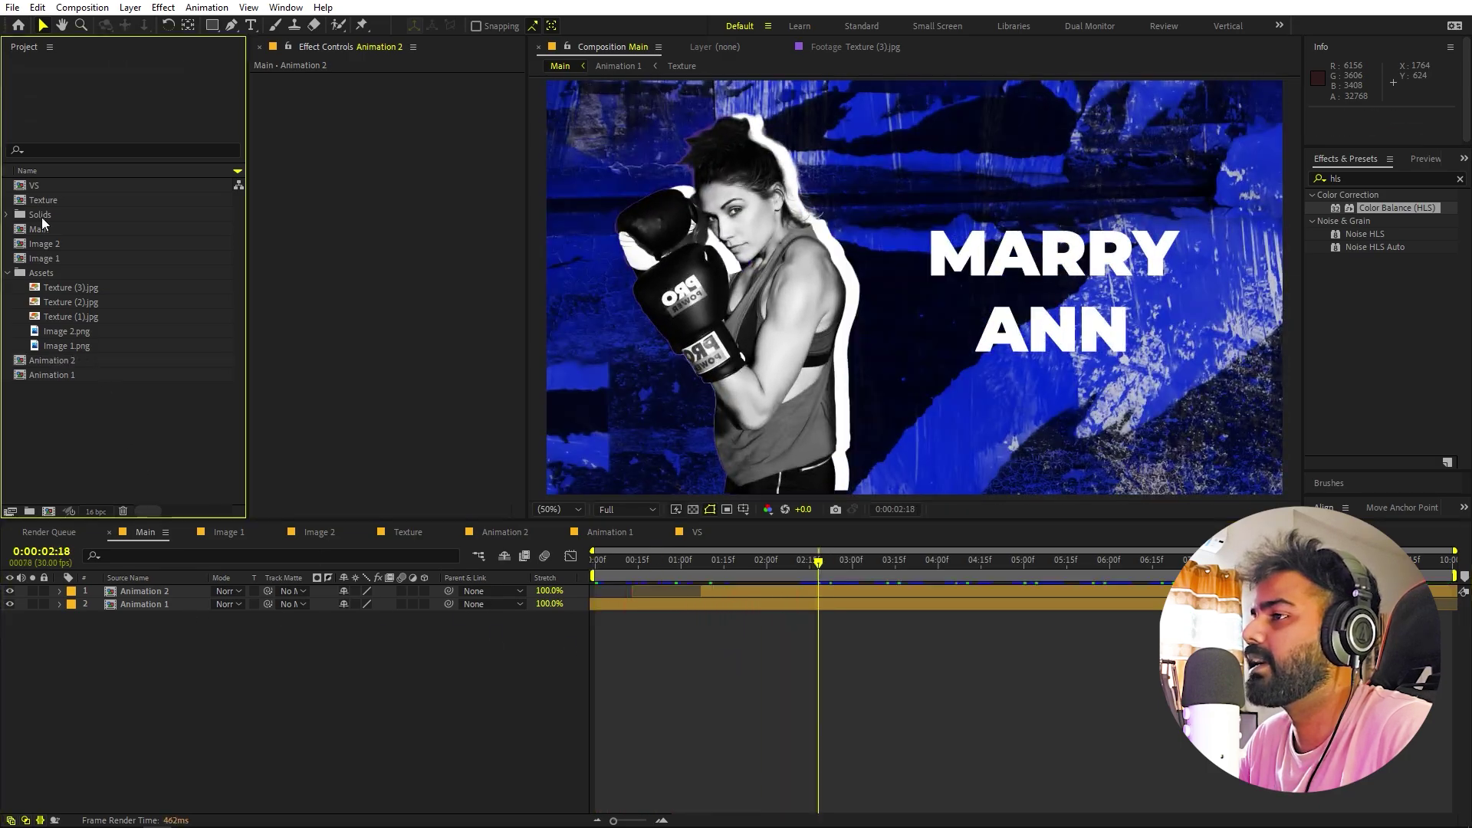
- Add VS as the top layer in Main starting at 0:00:02:18 and preview
drag(34, 185, 146, 602)
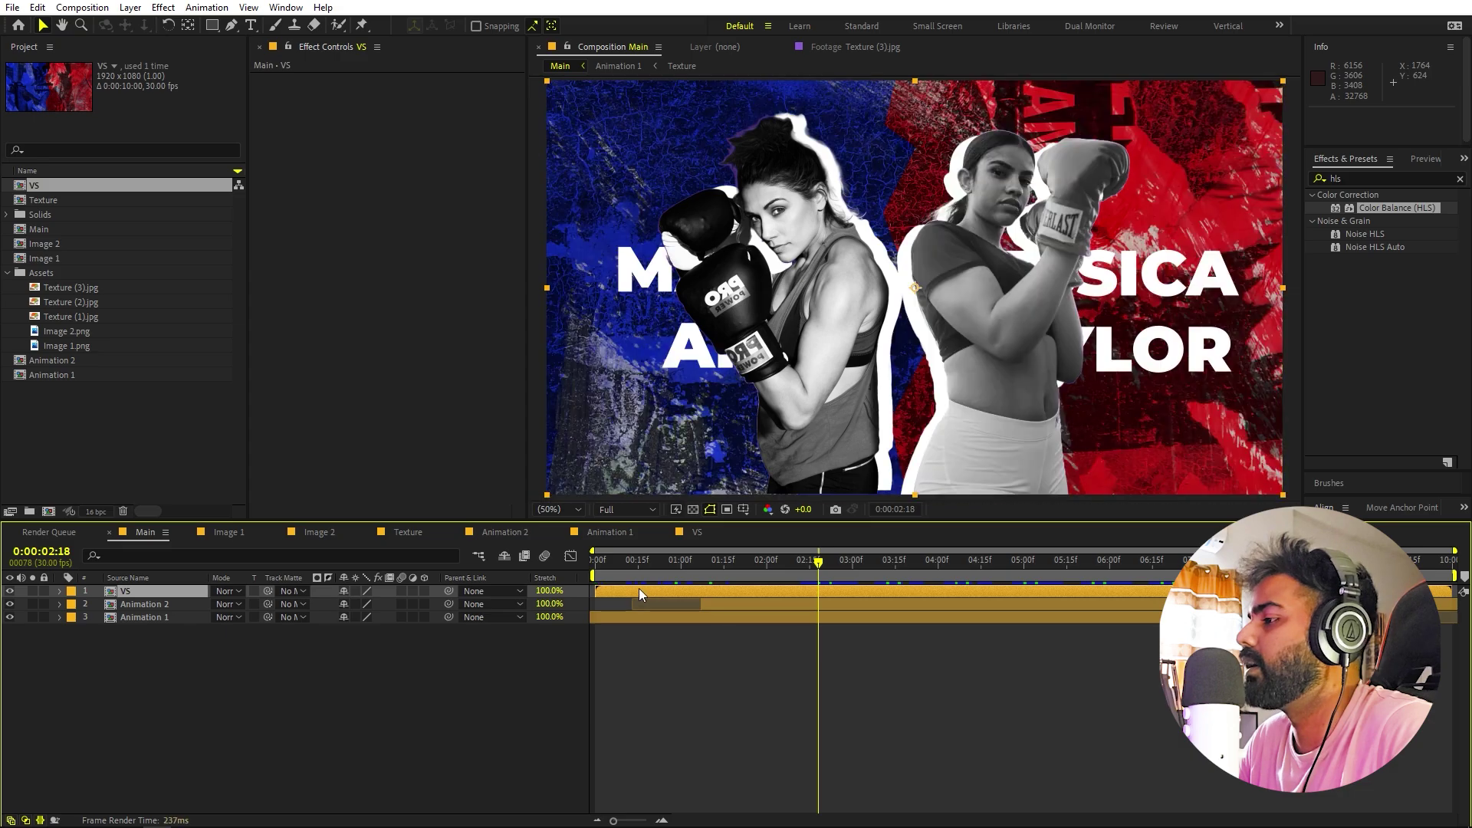
click(815, 603)
drag(672, 594, 839, 576)
key(Home)
key(space)
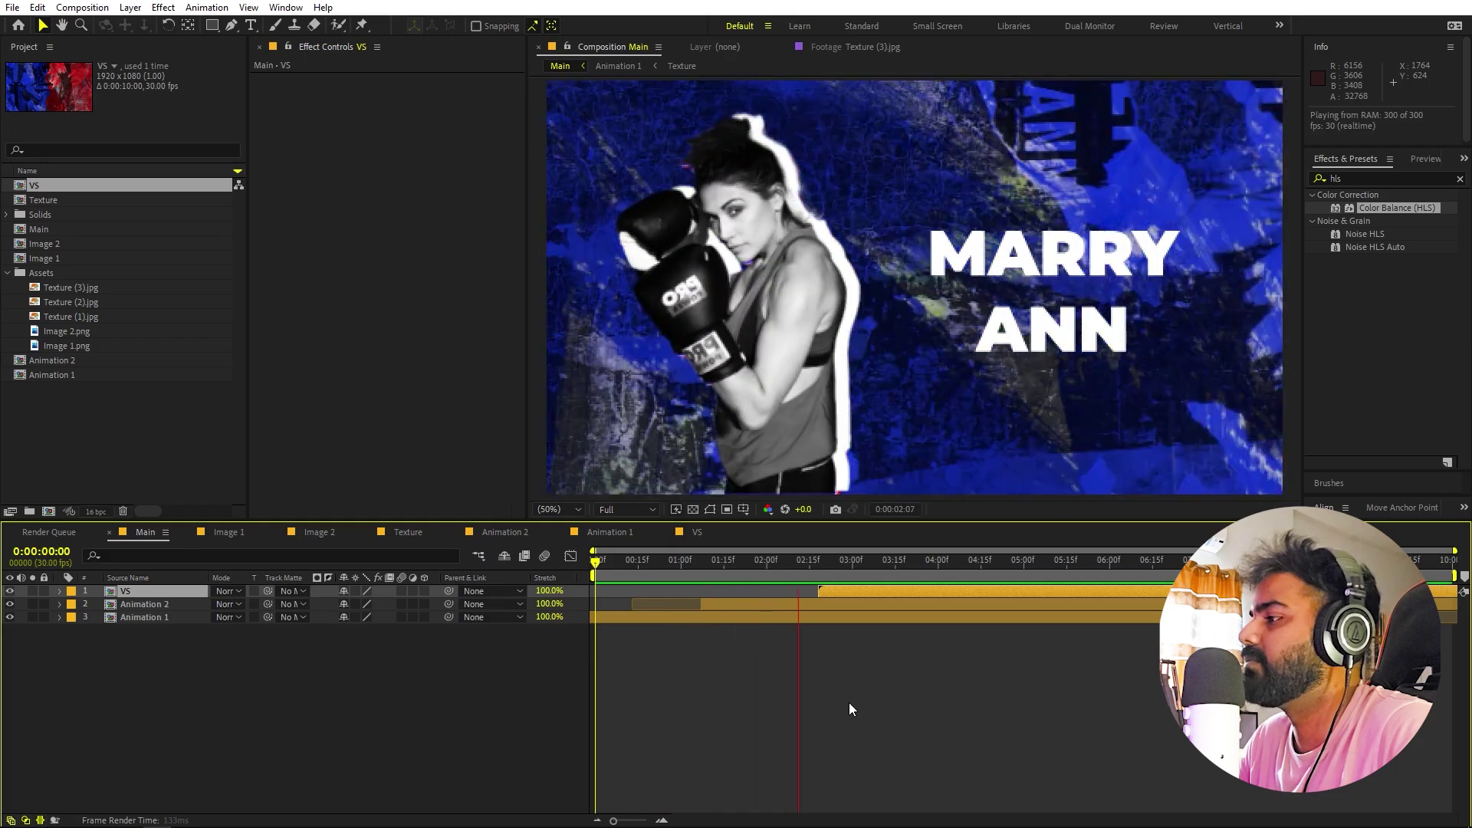
key(space)
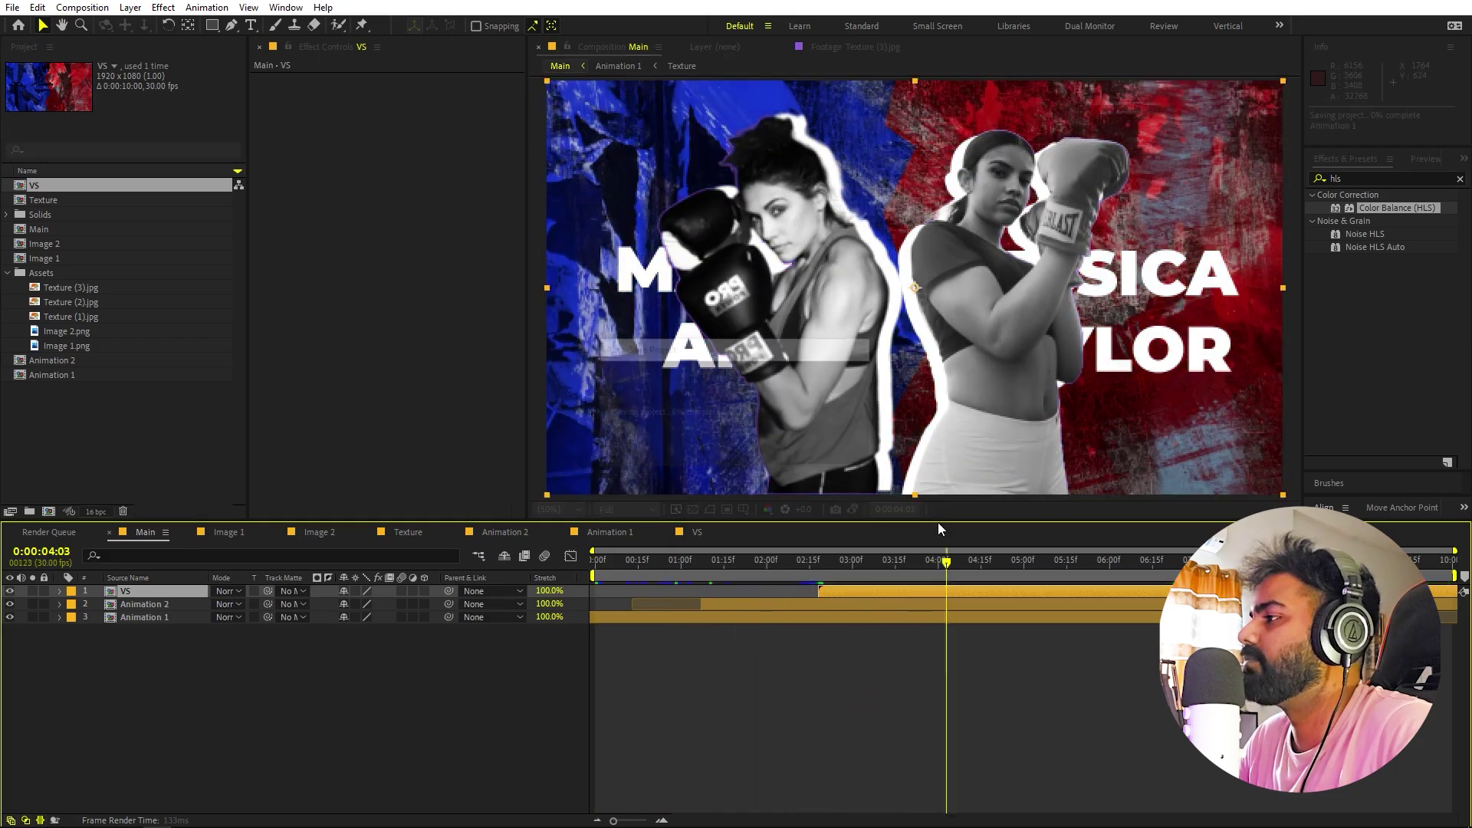
- Add a new adjustment layer to the Main comp
right_click(175, 716)
mouse_move(329, 533)
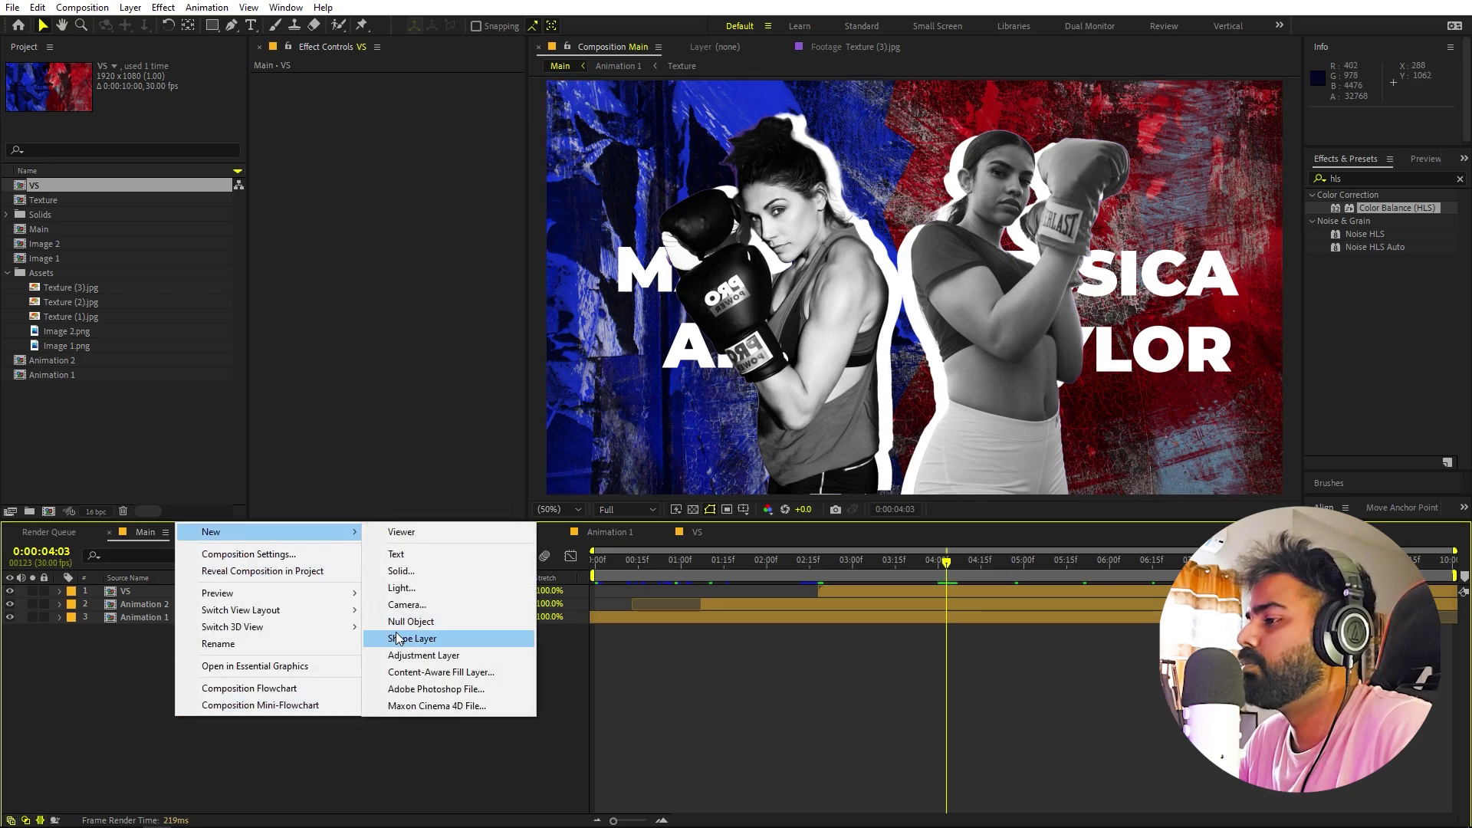
click(411, 656)
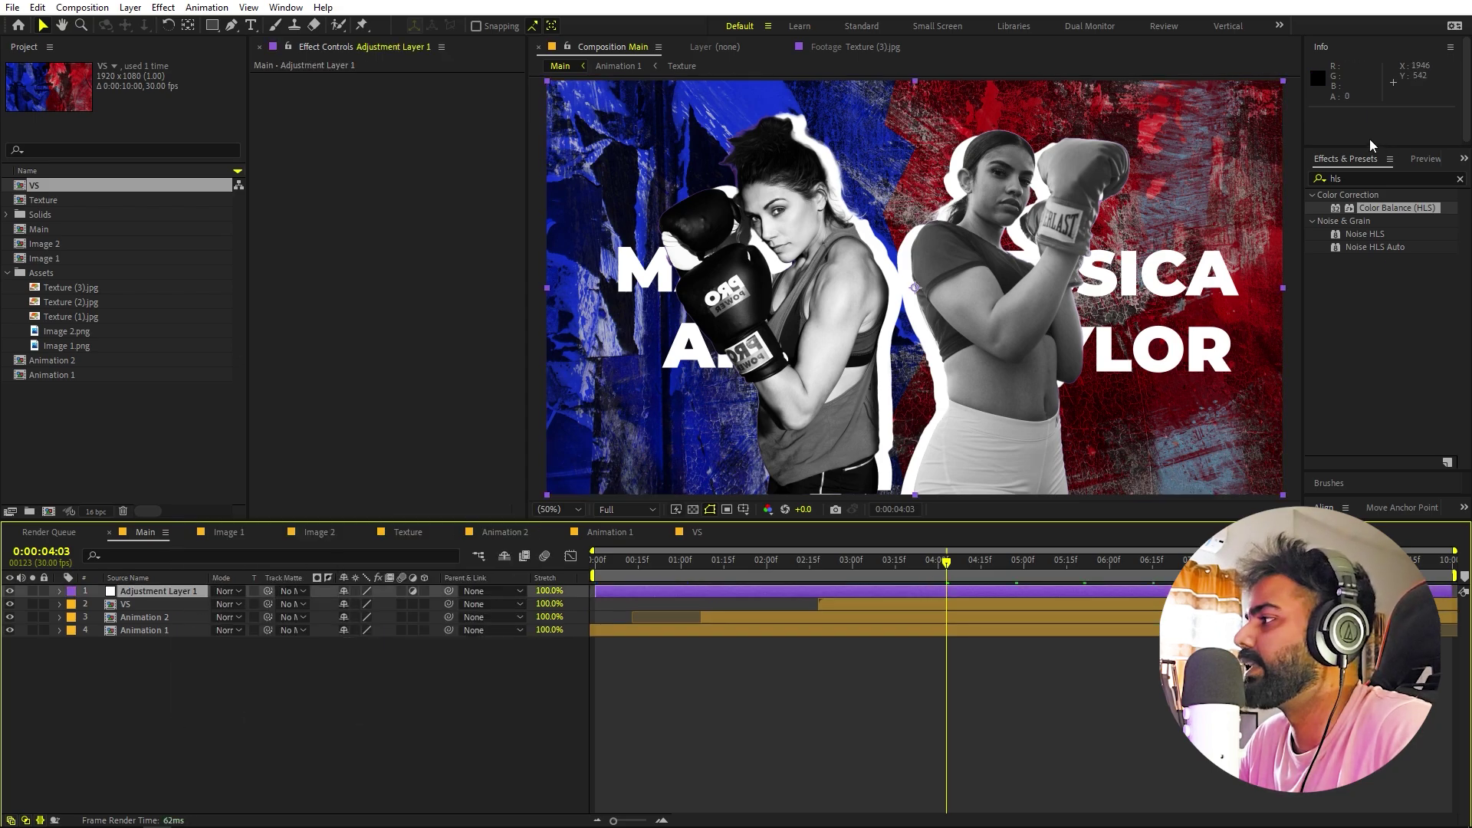
- Apply Posterize Time to the adjustment layer with a 12 fps frame rate and preview
click(1387, 182)
text(poster)
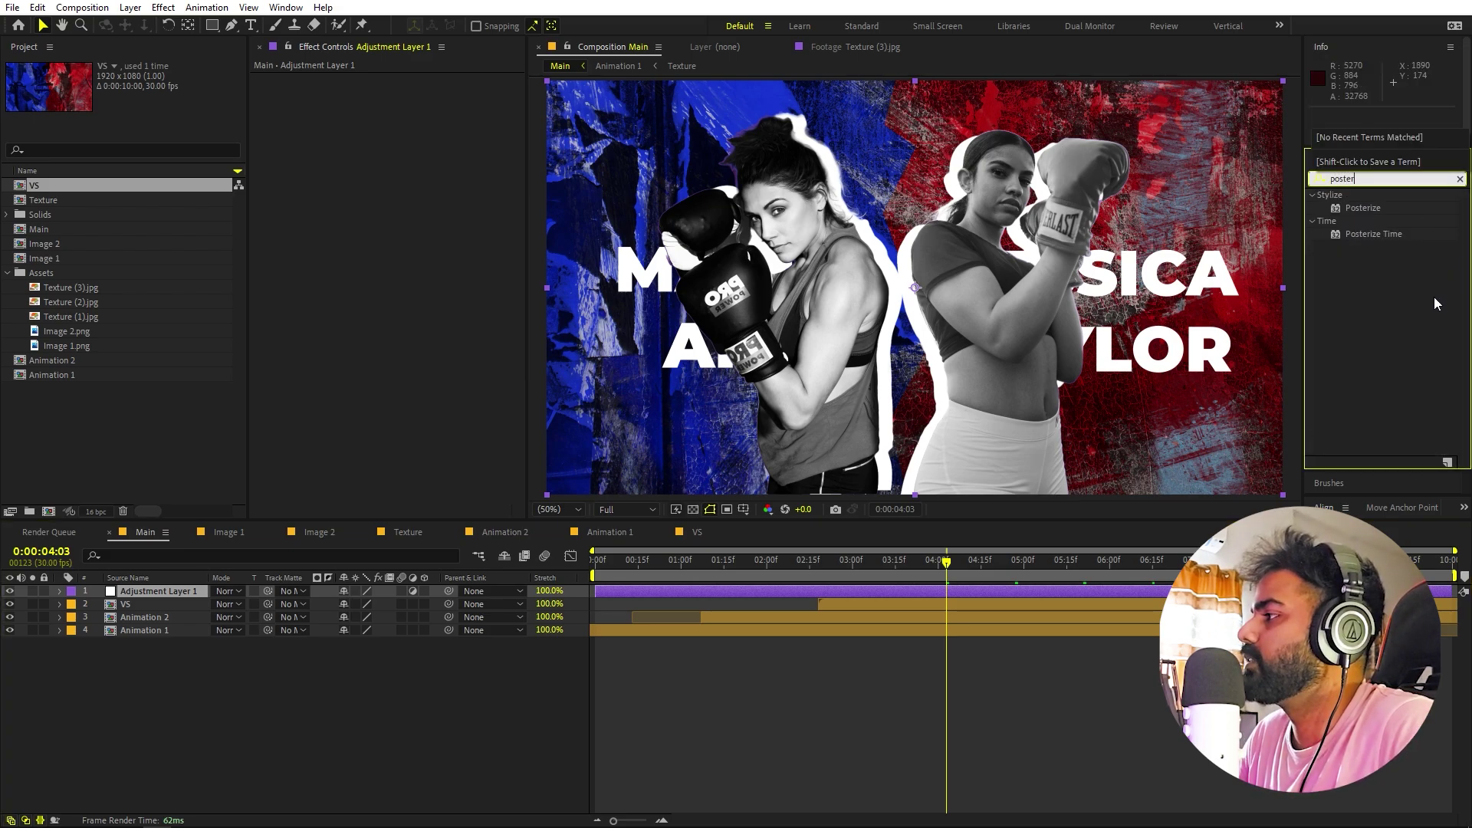
drag(1374, 234, 227, 534)
drag(194, 602, 193, 598)
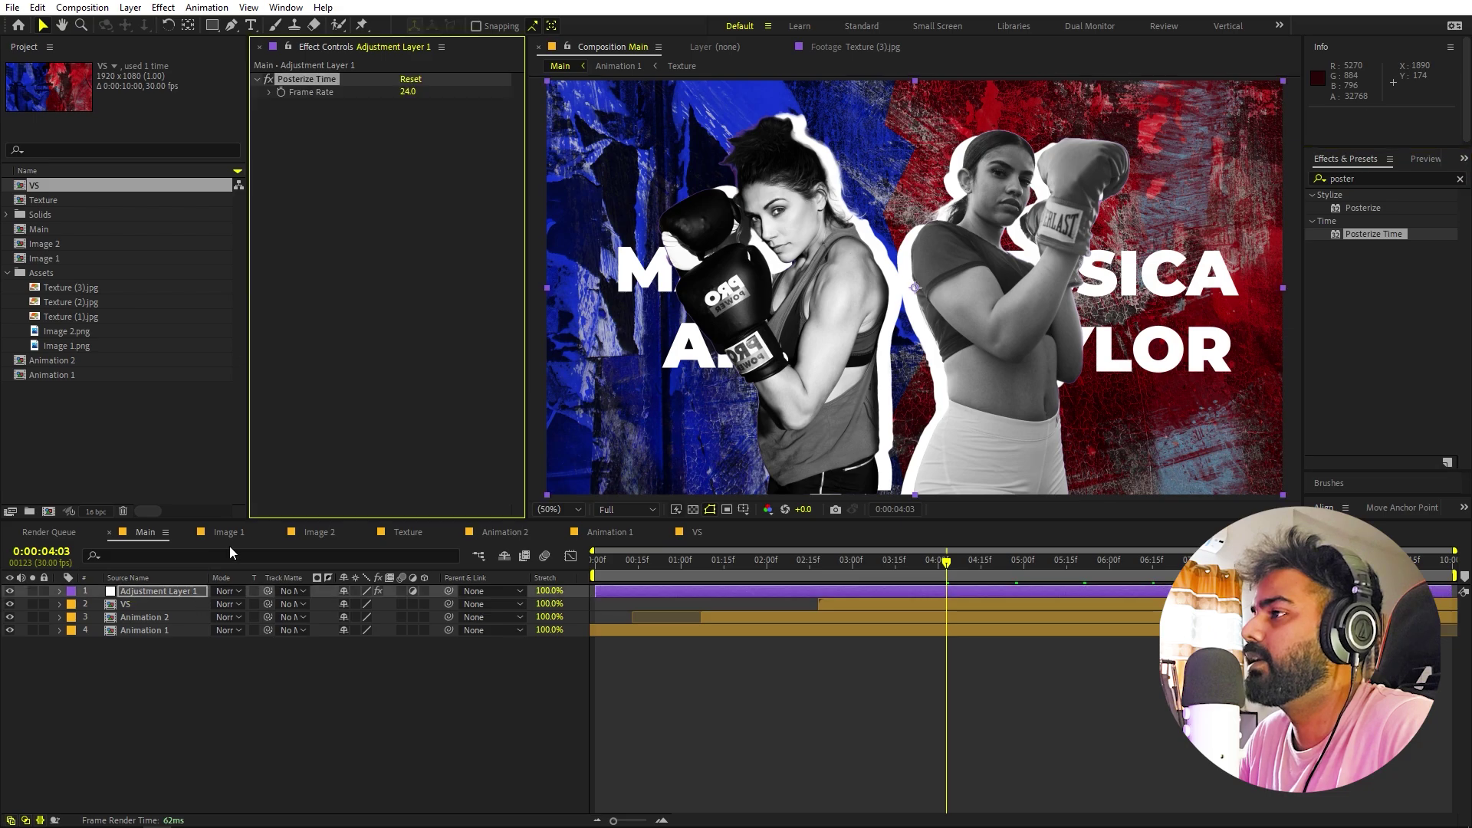
click(405, 92)
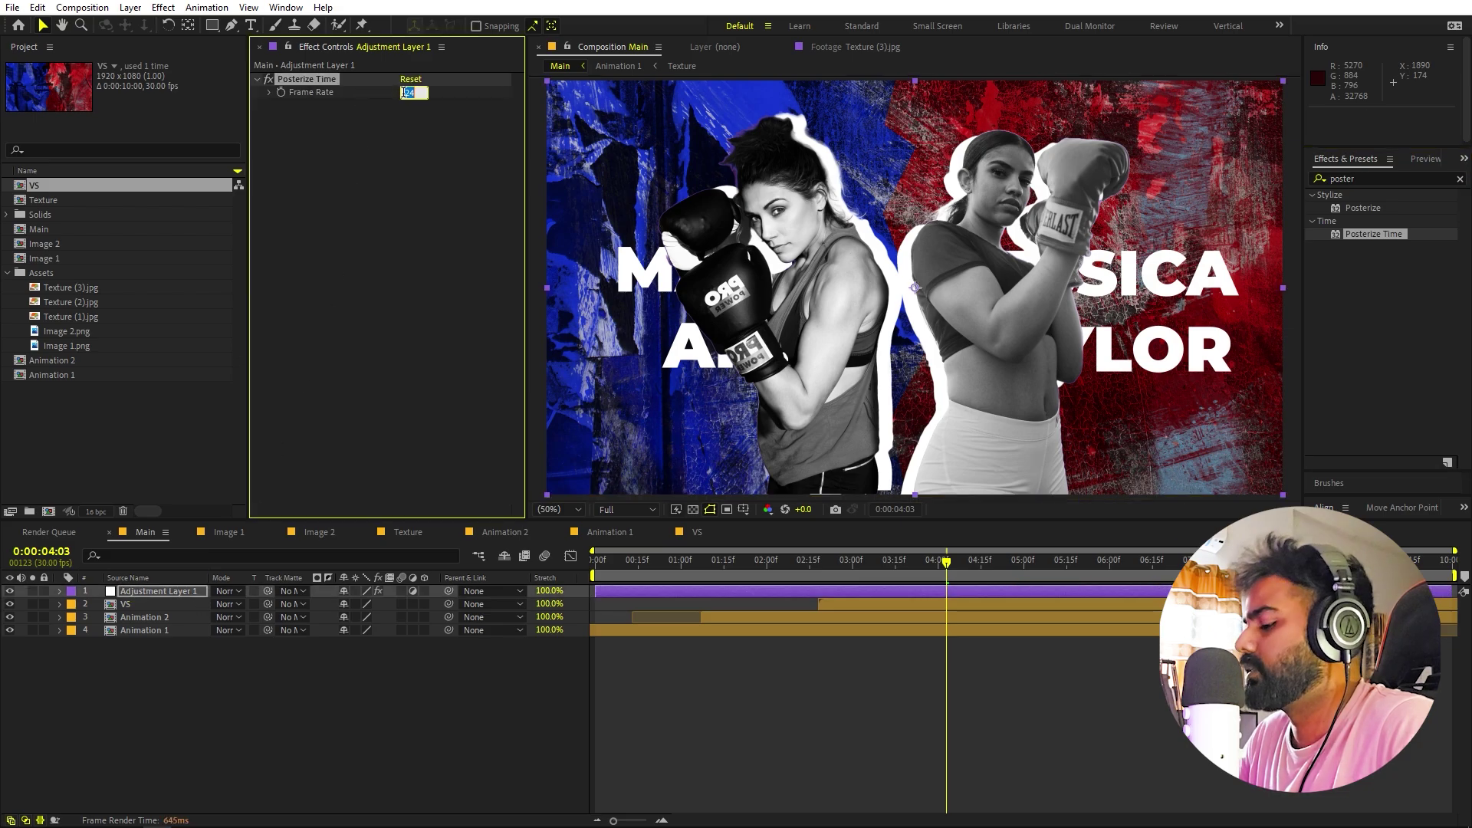
click(770, 704)
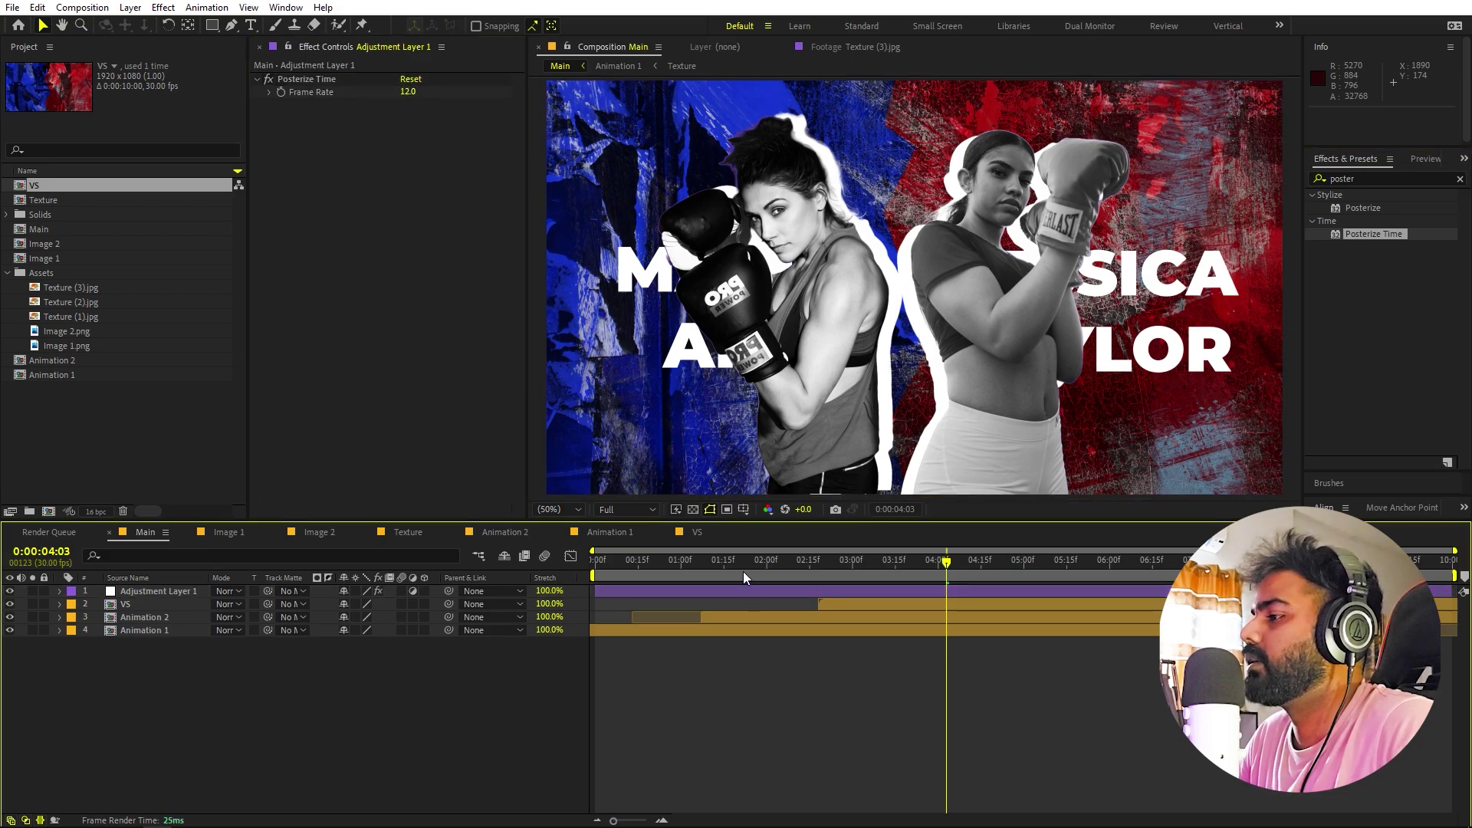
key(Home)
key(space)
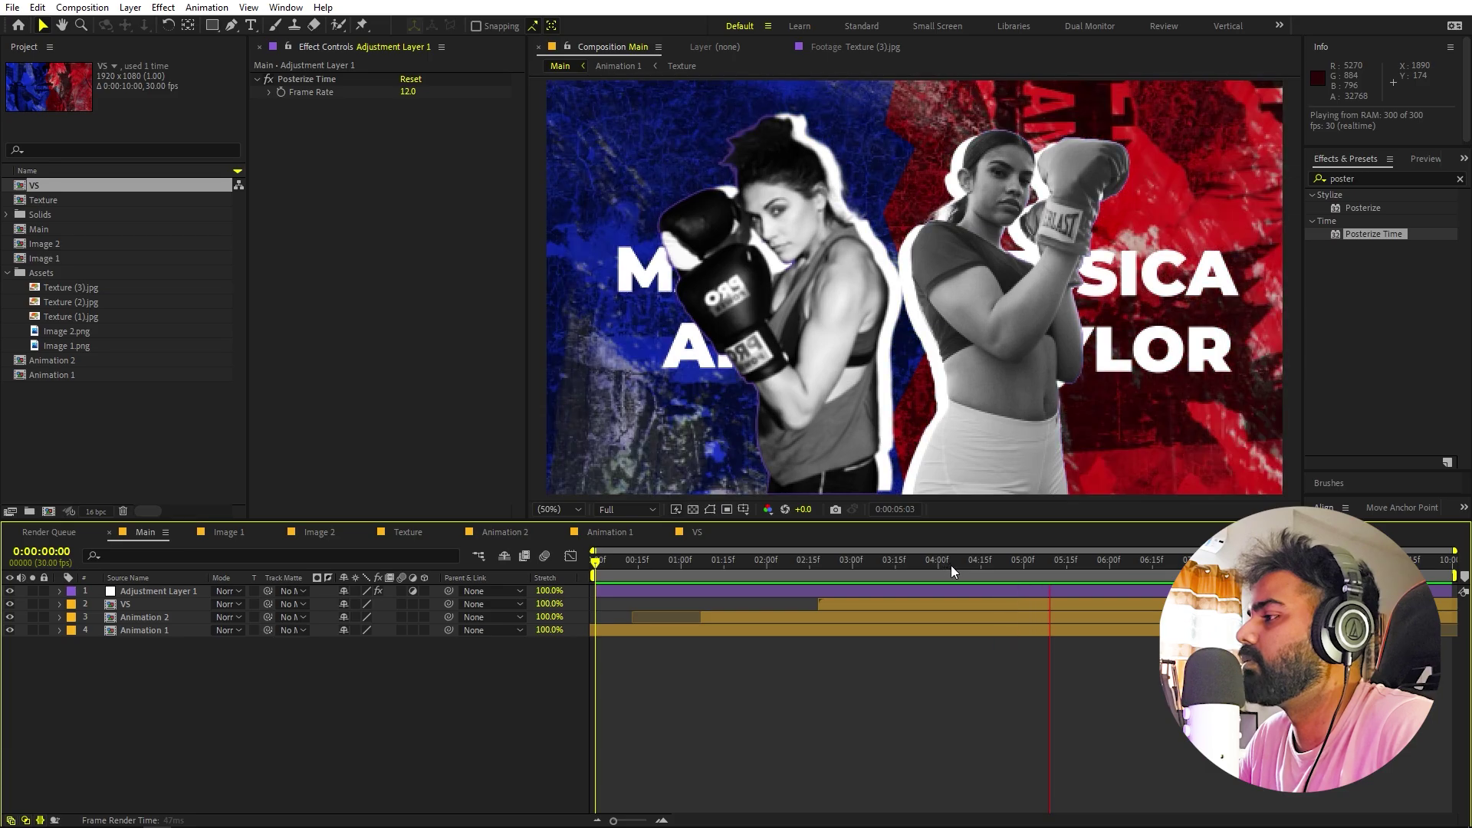
key(space)
key(space)
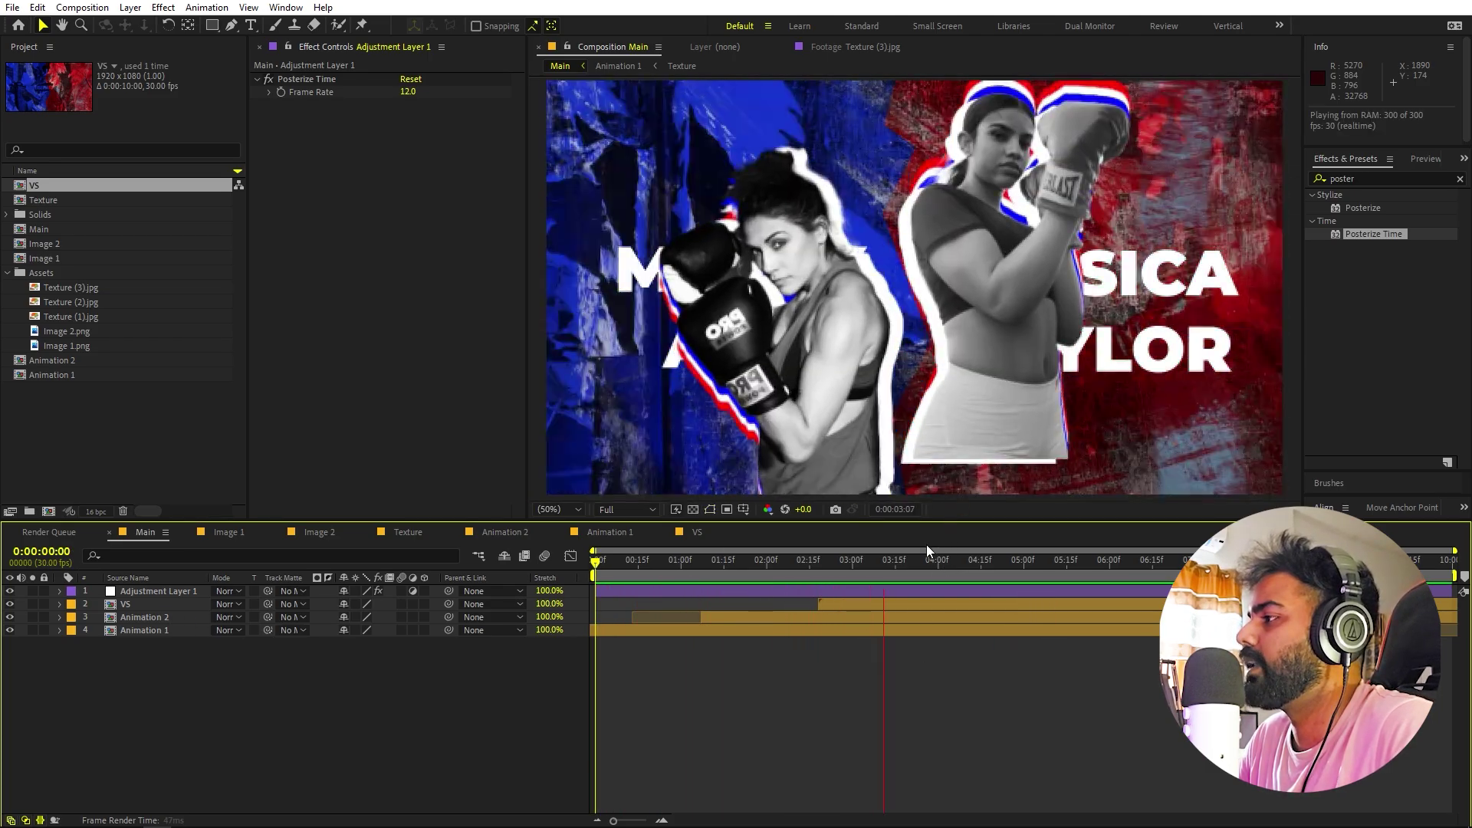
key(space)
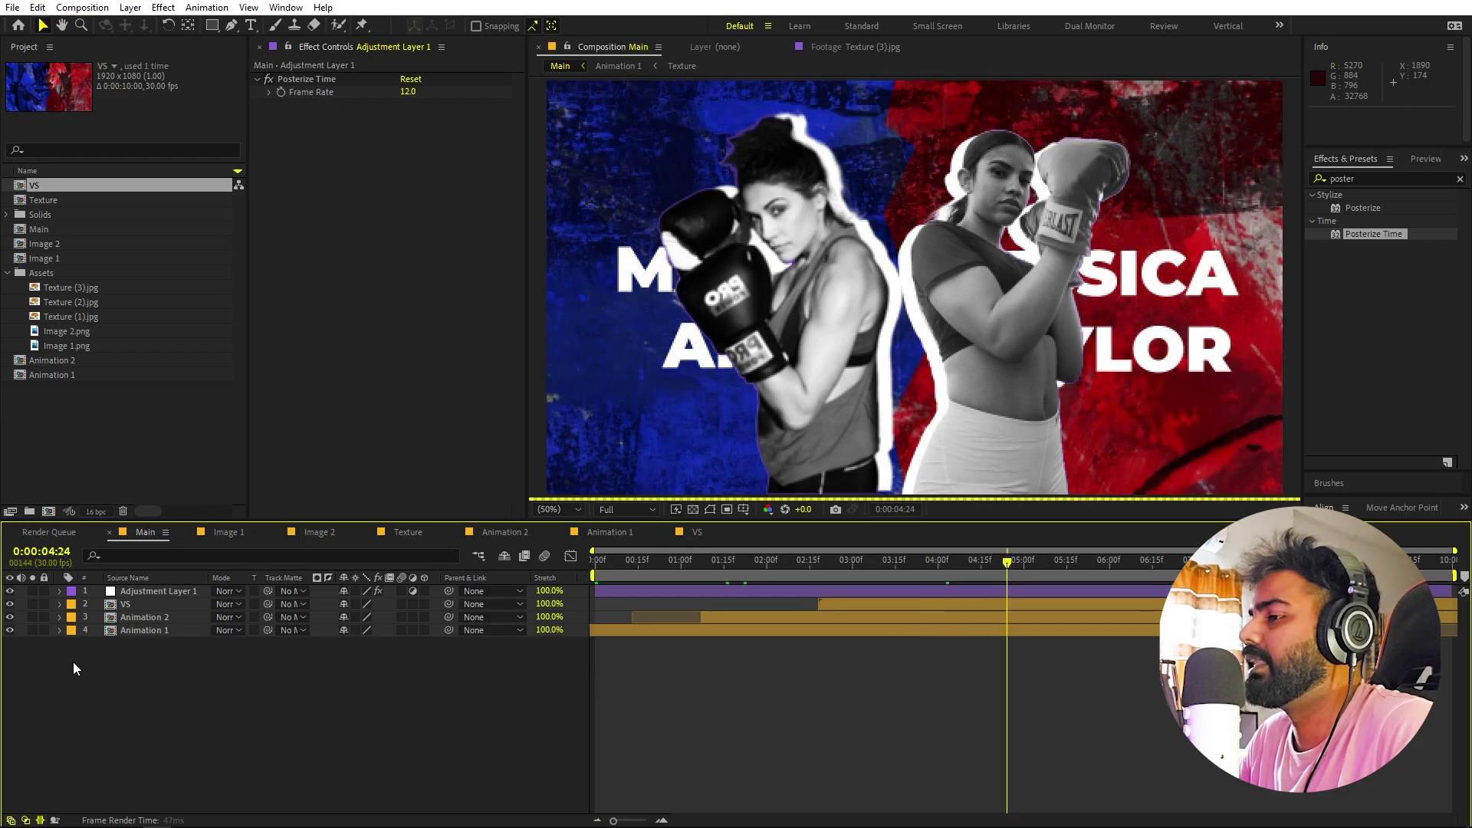
click(144, 618)
double_click(144, 618)
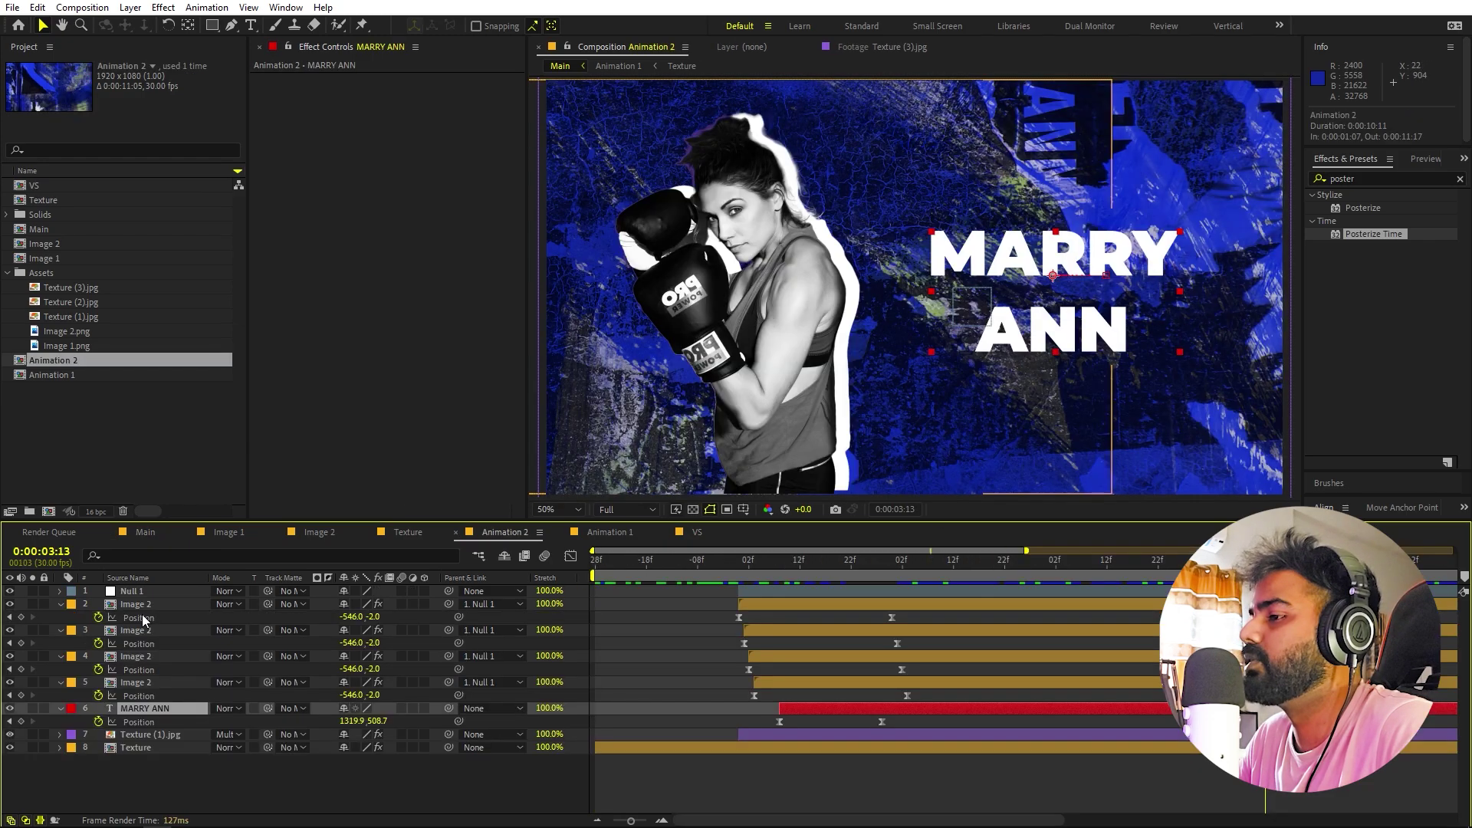
double_click(144, 606)
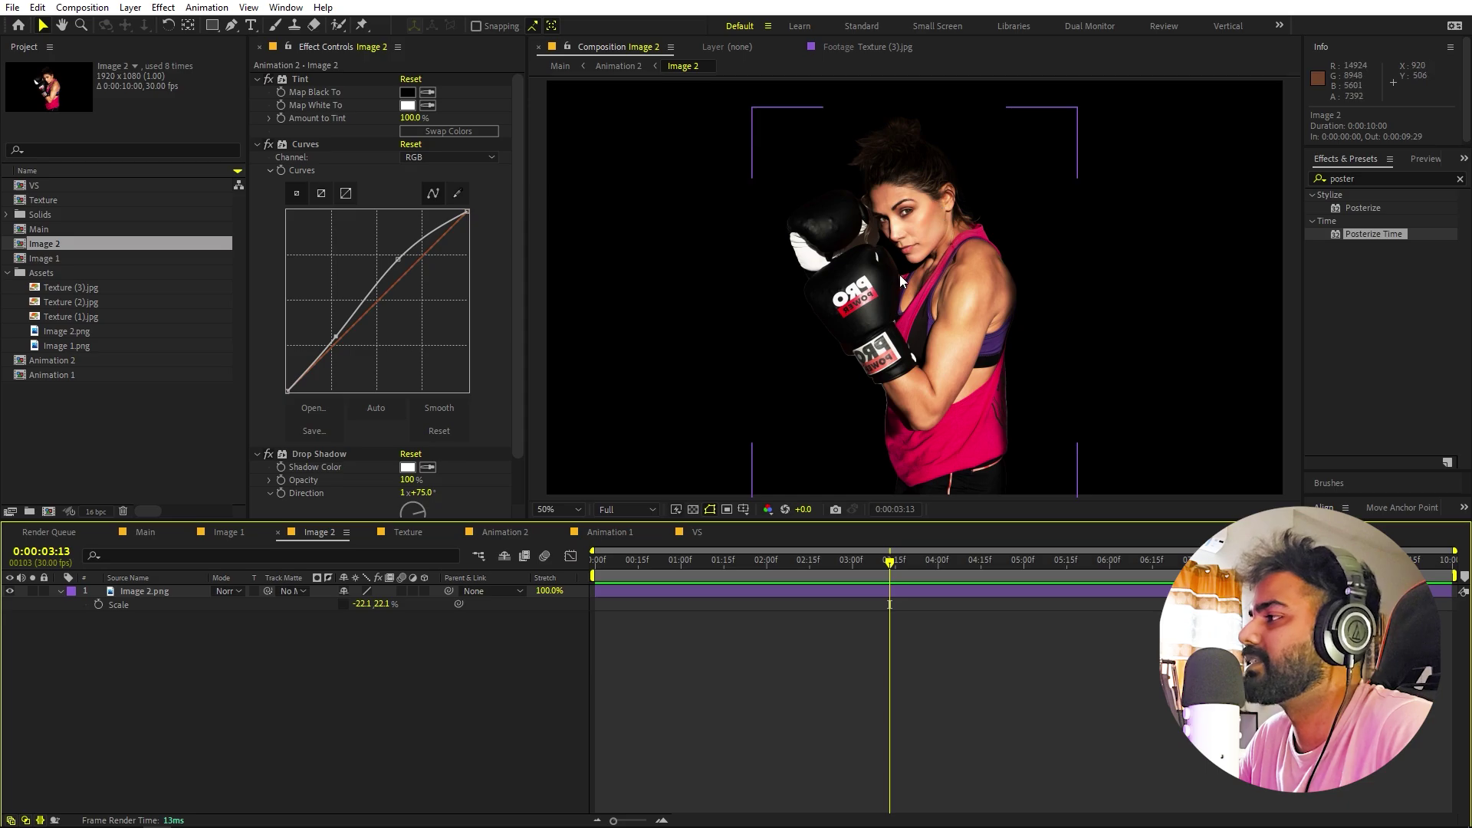
click(146, 532)
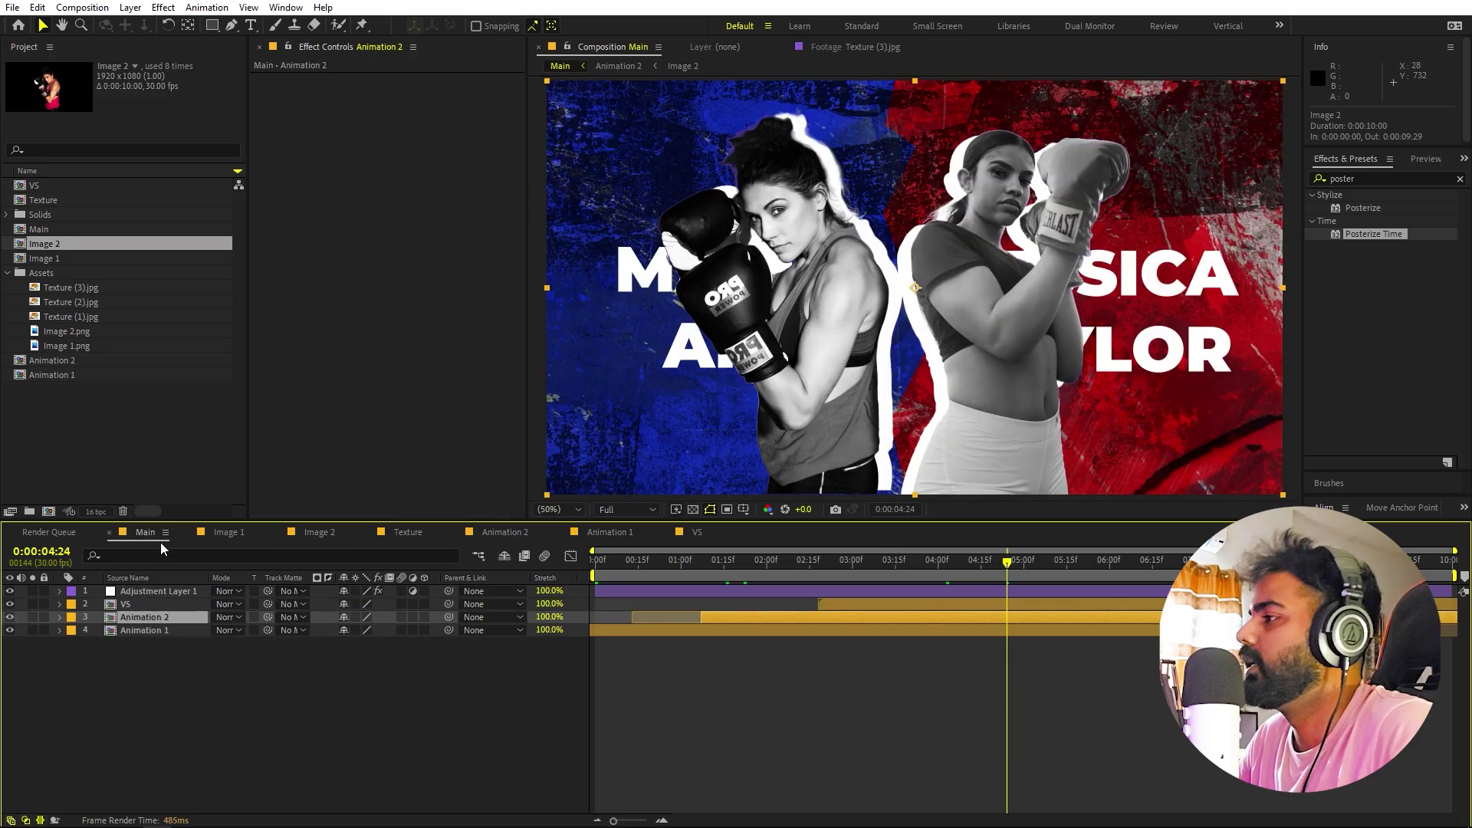
click(400, 714)
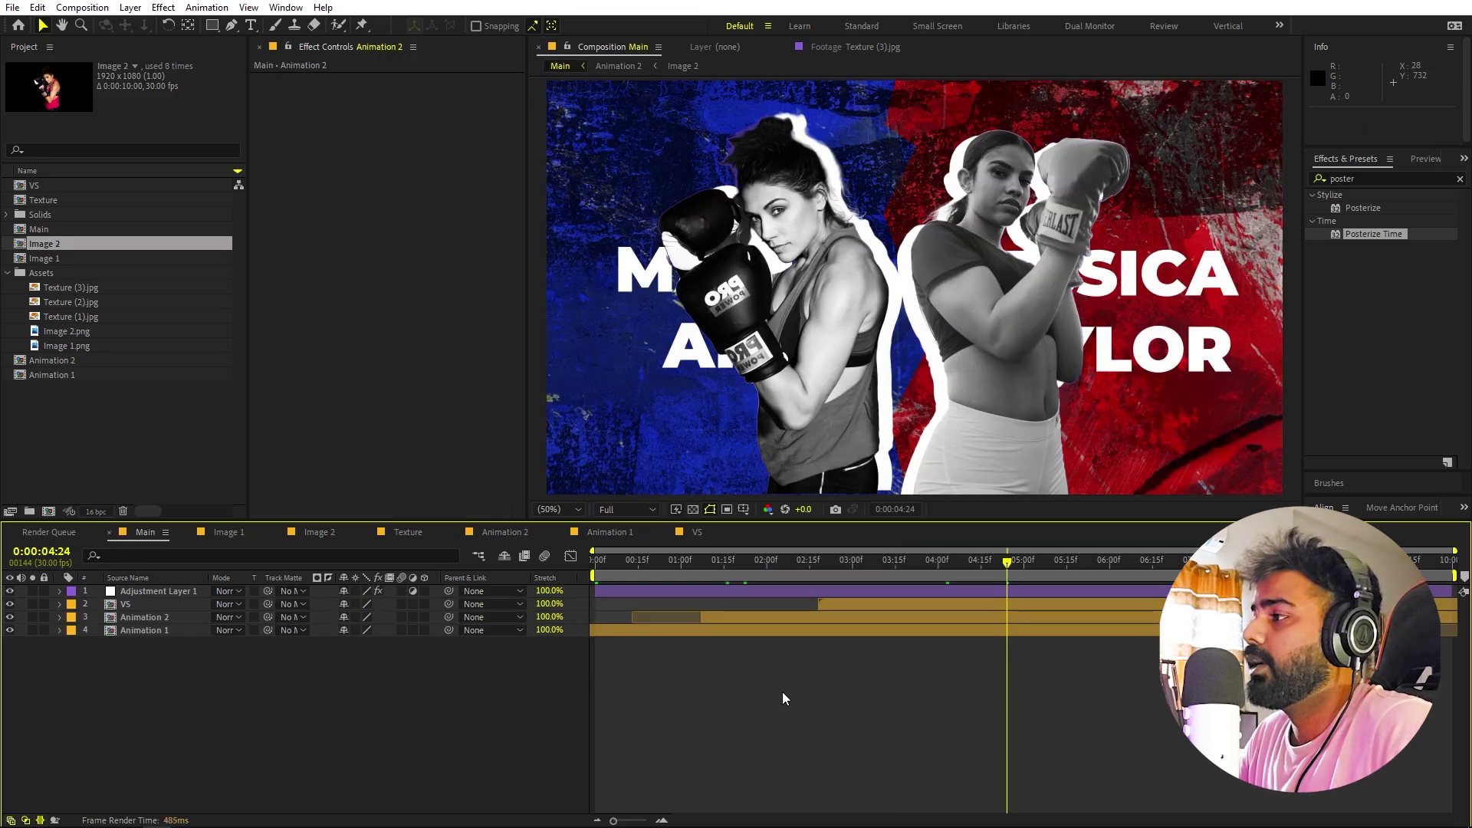